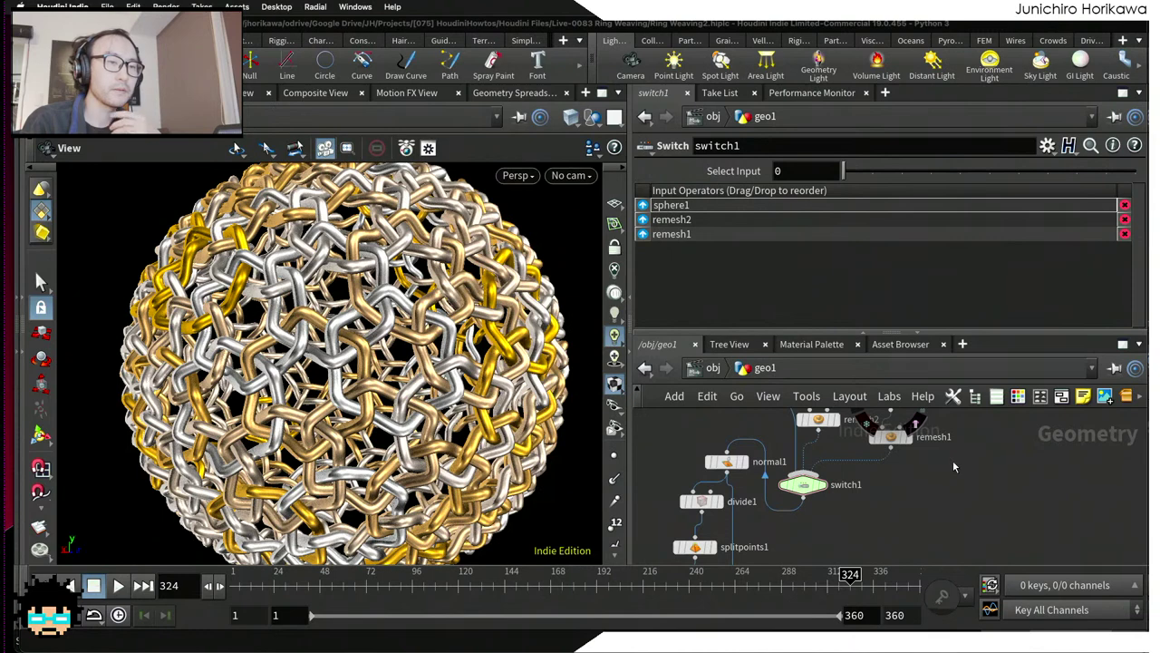
# Step: Zoom out and auto-layout the geo1 nodes into a compact vertical chain with L
pyautogui.scroll(-5, 923, 462)
pyautogui.press('l')
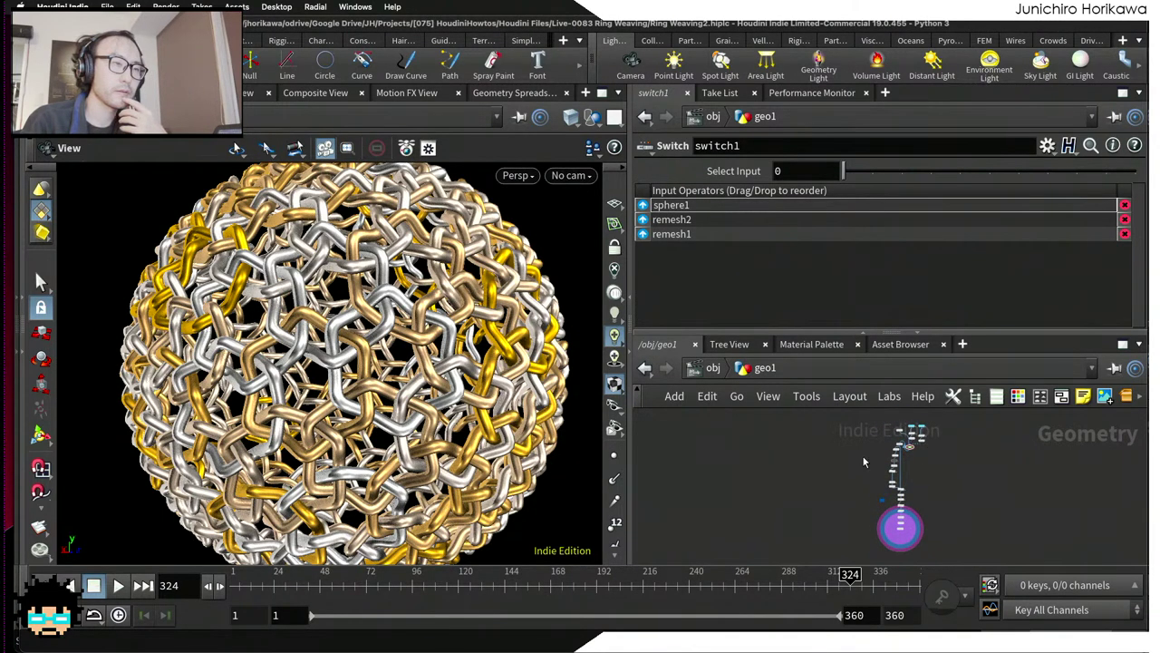
pyautogui.scroll(-3, 495, 364)
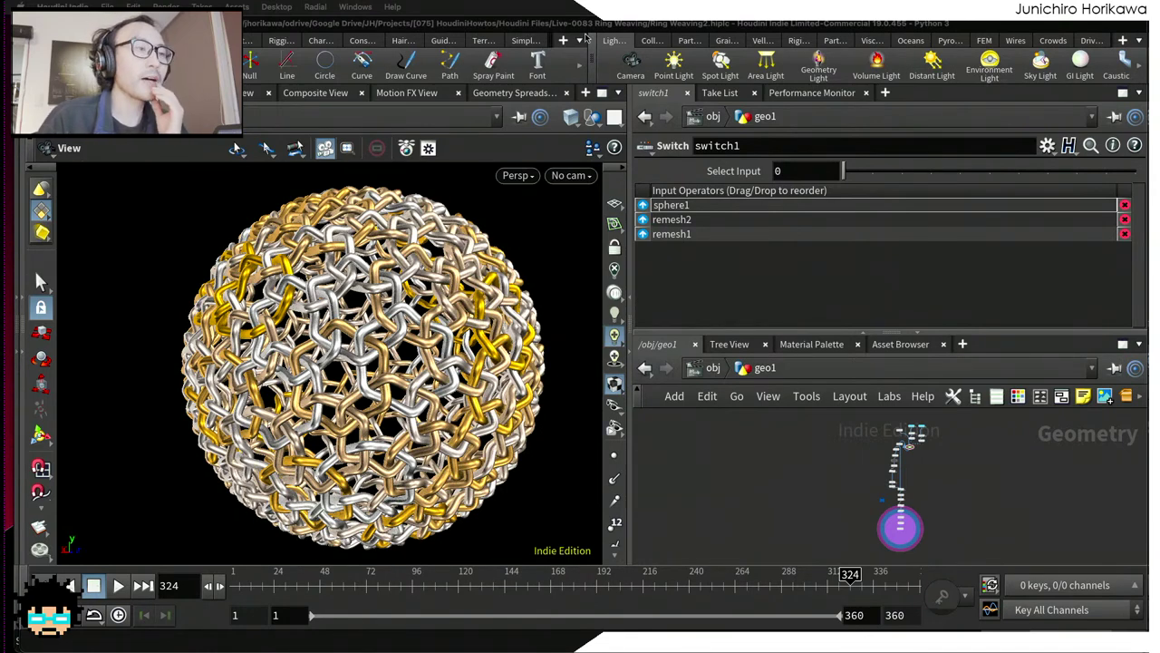
pyautogui.moveTo(544, 226); pyautogui.dragTo(590, 237)
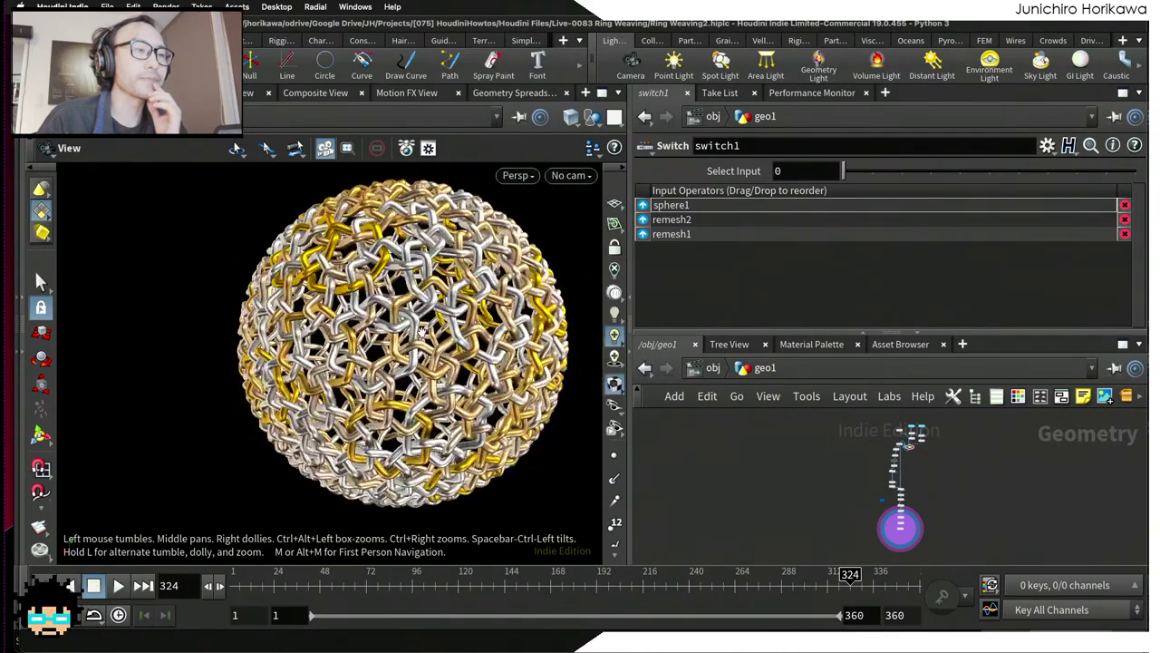
pyautogui.moveTo(544, 300); pyautogui.dragTo(472, 291)
pyautogui.scroll(5, 367, 308)
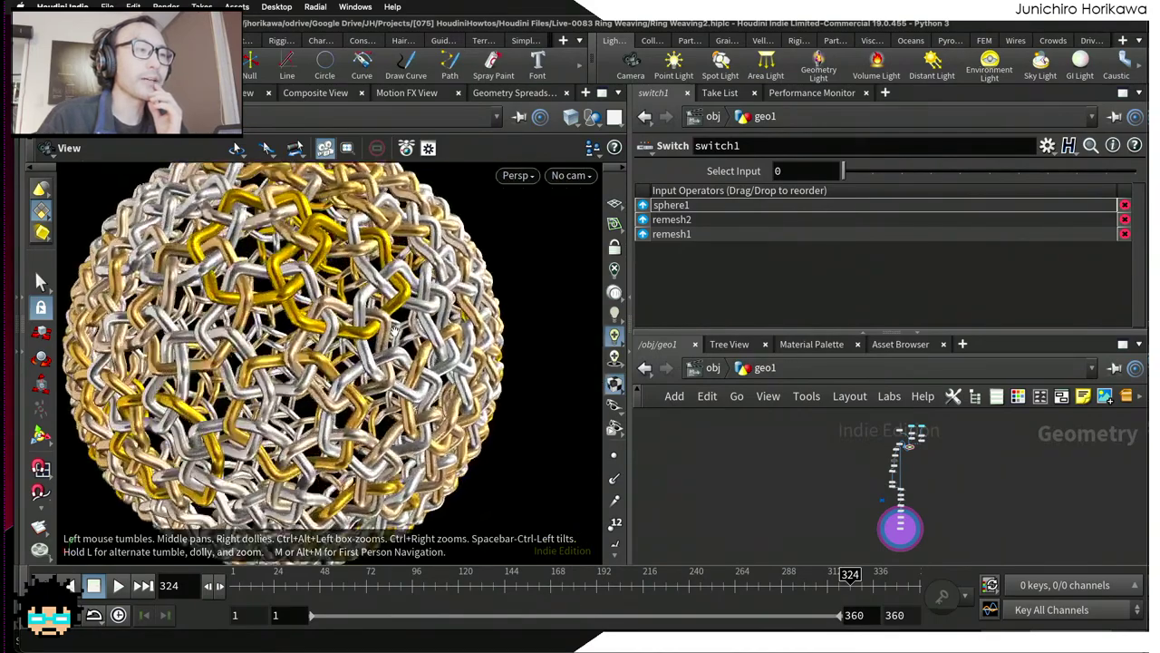
pyautogui.moveTo(390, 324); pyautogui.dragTo(417, 332)
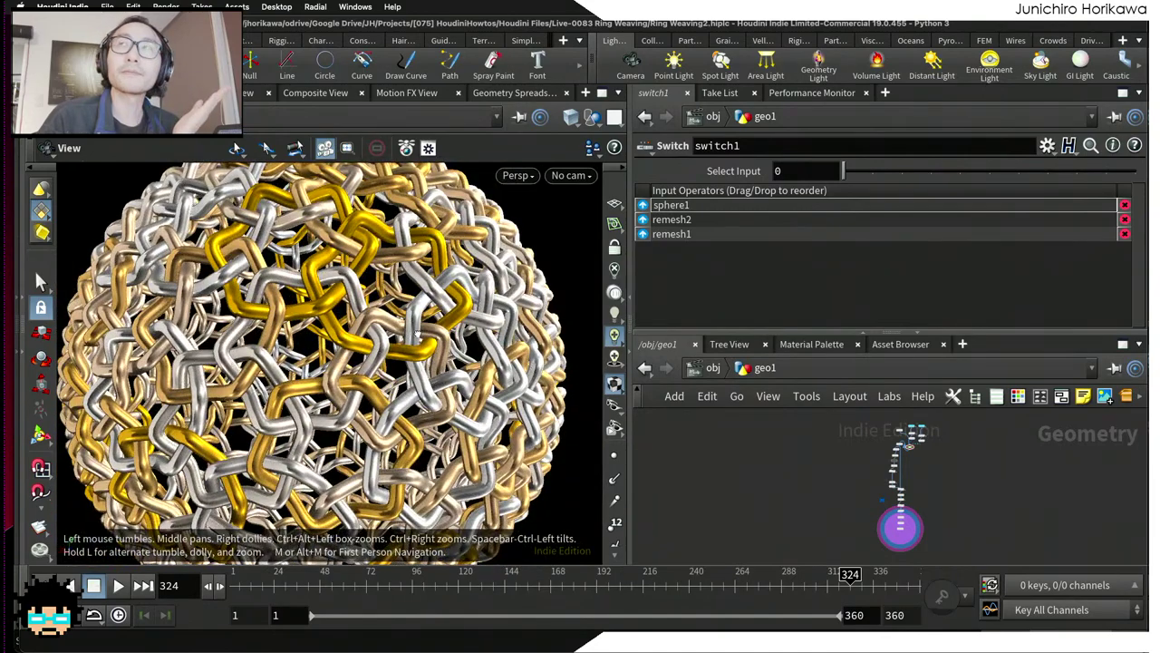
pyautogui.scroll(6, 417, 333)
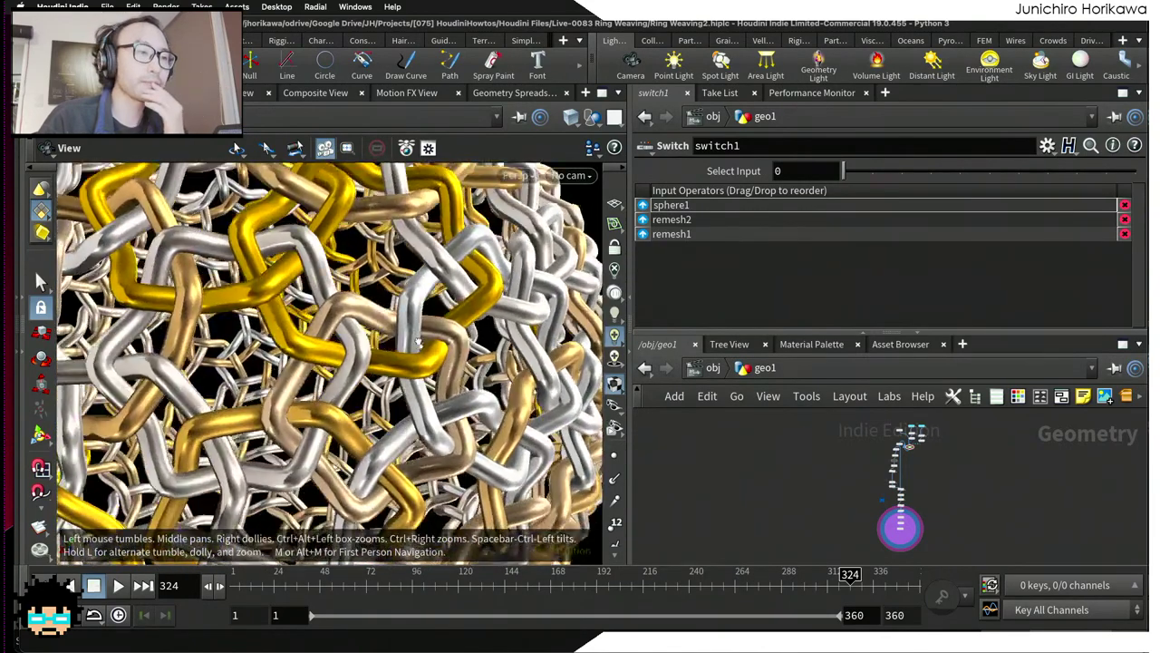
pyautogui.scroll(-5, 428, 362)
pyautogui.moveTo(428, 363); pyautogui.dragTo(279, 290)
pyautogui.scroll(8, 352, 263)
pyautogui.scroll(-2, 351, 263)
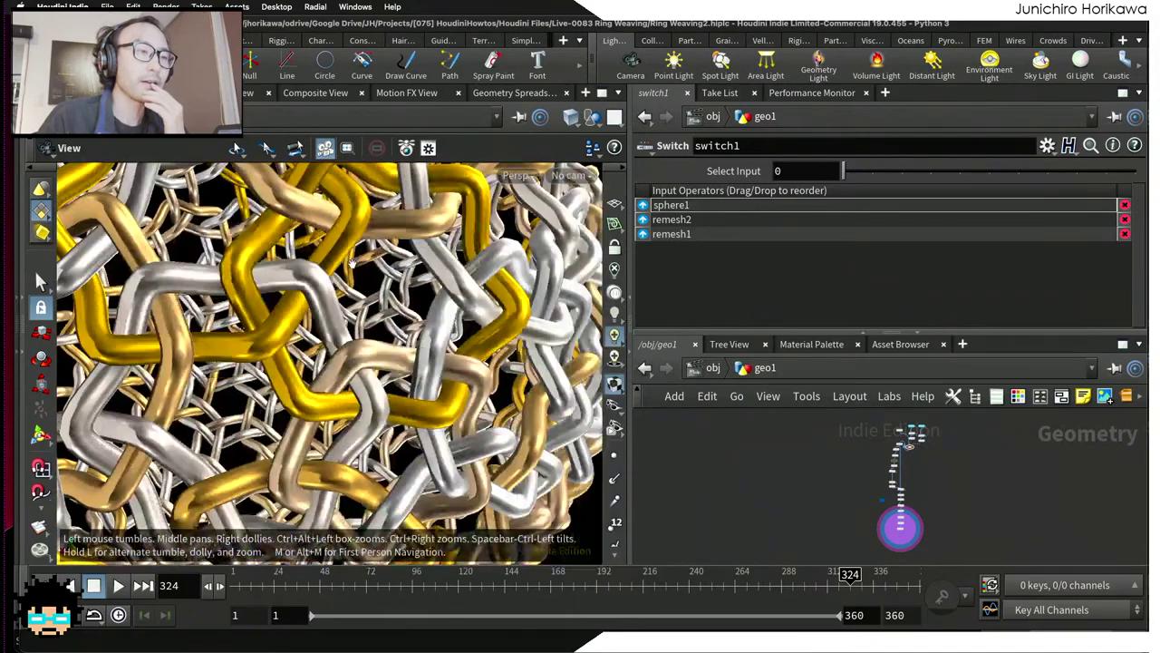
pyautogui.scroll(-5, 352, 263)
pyautogui.scroll(5, 280, 290)
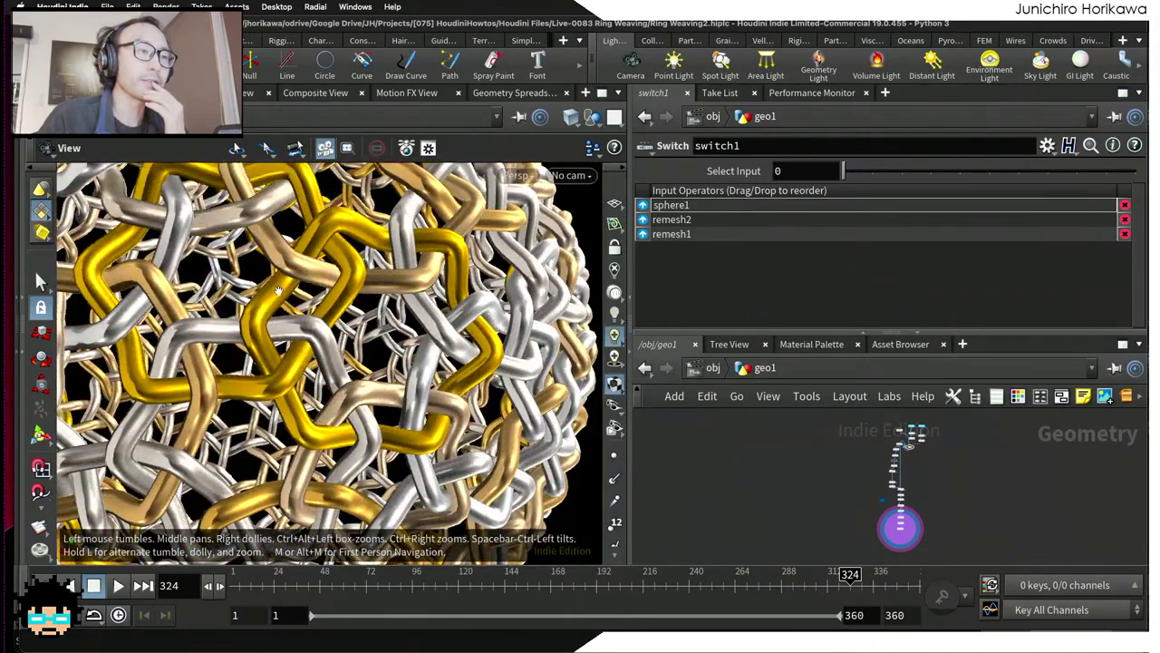
pyautogui.scroll(-5, 322, 422)
pyautogui.moveTo(322, 421); pyautogui.dragTo(404, 385)
pyautogui.scroll(-2, 402, 349)
pyautogui.scroll(4, 402, 349)
pyautogui.scroll(-3, 367, 317)
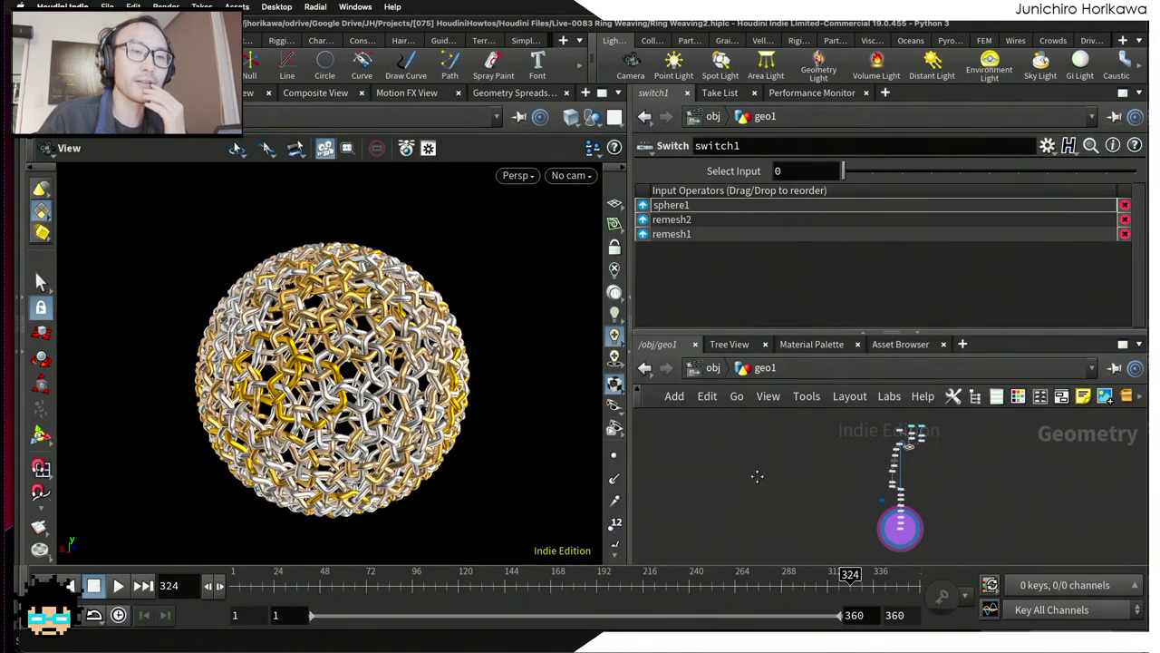
pyautogui.scroll(4, 756, 474)
pyautogui.scroll(5, 725, 458)
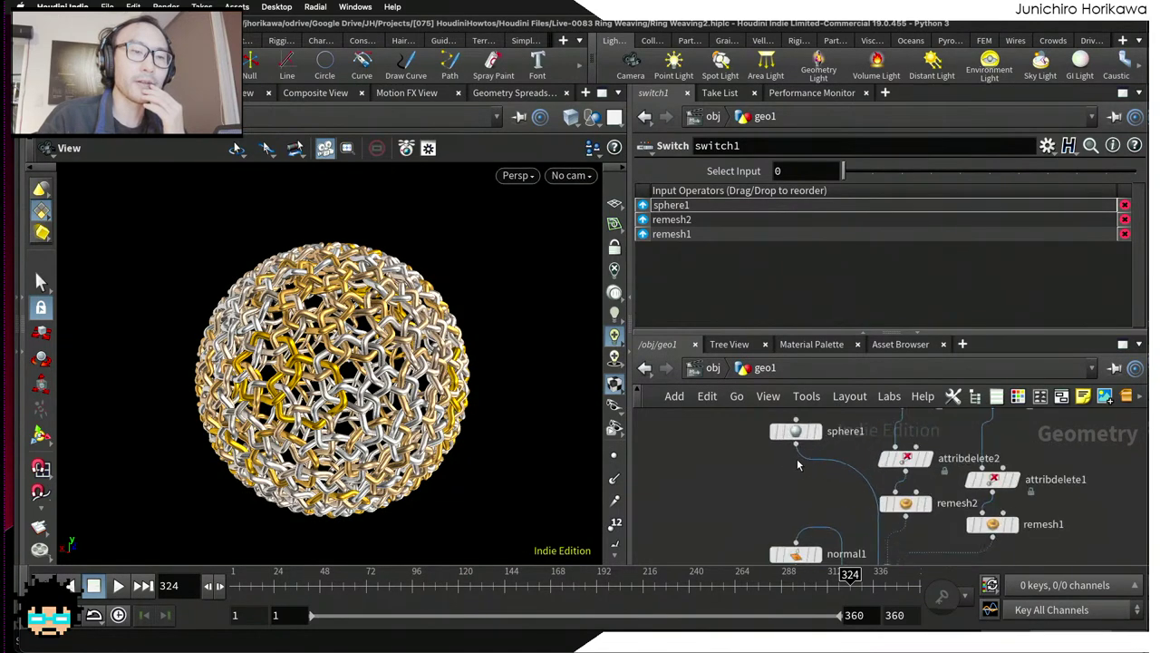
# Step: Display sphere1 on its own, then remesh2's animal shape, orbiting to inspect it
pyautogui.click(814, 433)
pyautogui.scroll(-3, 825, 435)
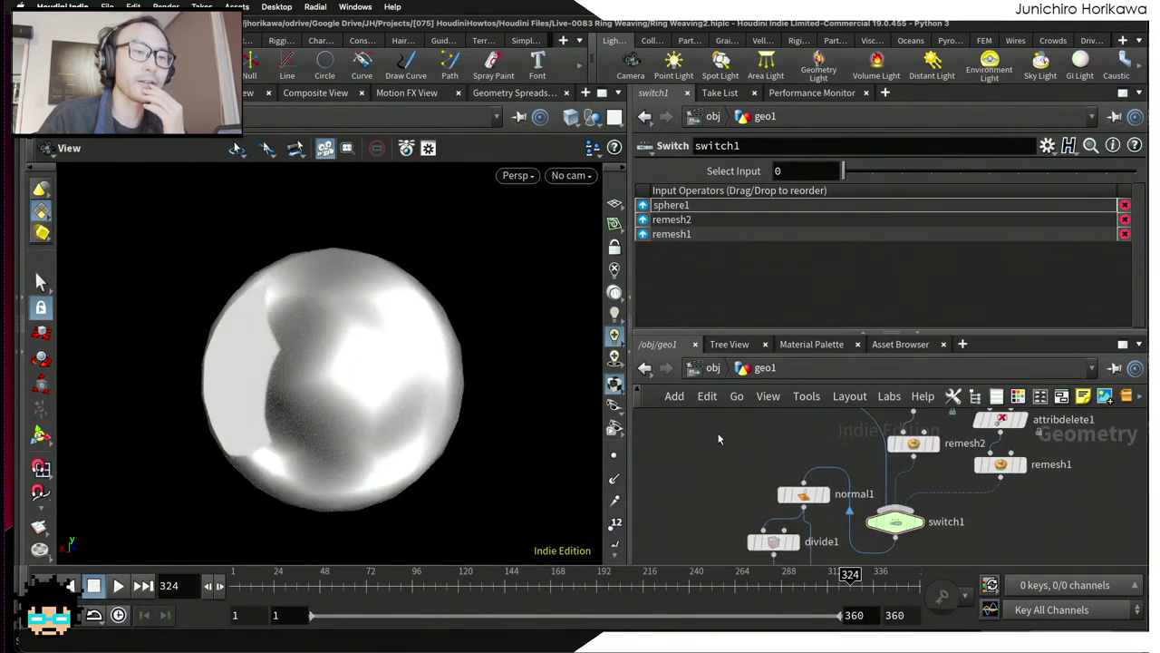
pyautogui.click(859, 440)
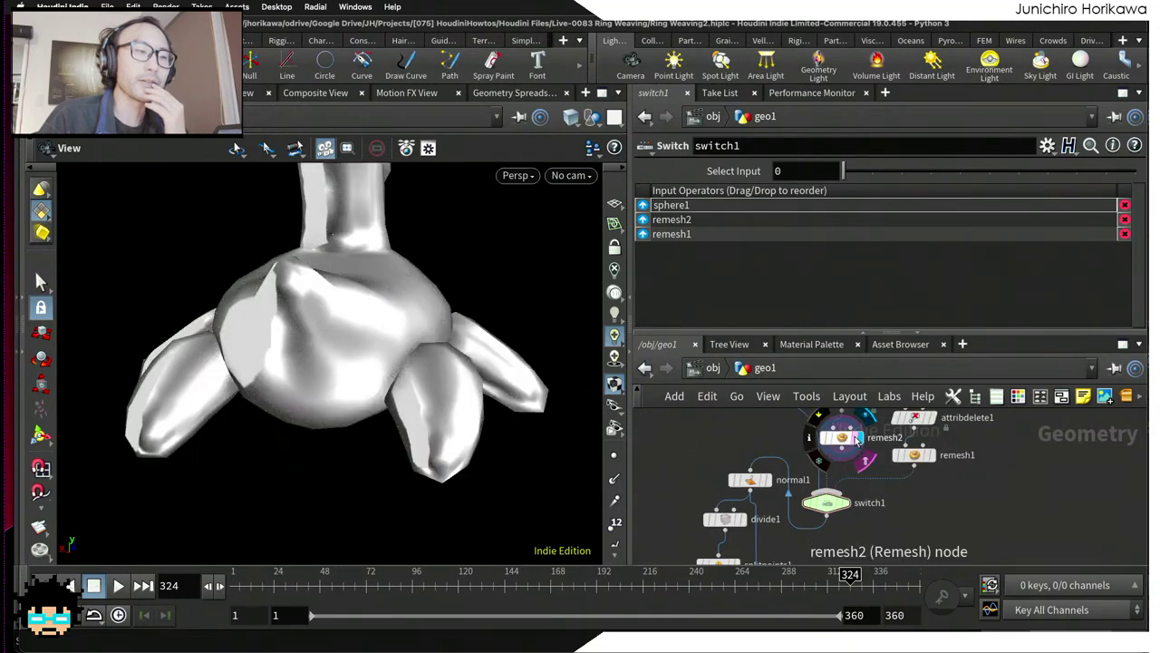
pyautogui.moveTo(300, 399)
pyautogui.mouseDown()
pyautogui.moveTo(379, 406)
pyautogui.moveTo(256, 396)
pyautogui.moveTo(290, 390)
pyautogui.mouseUp()
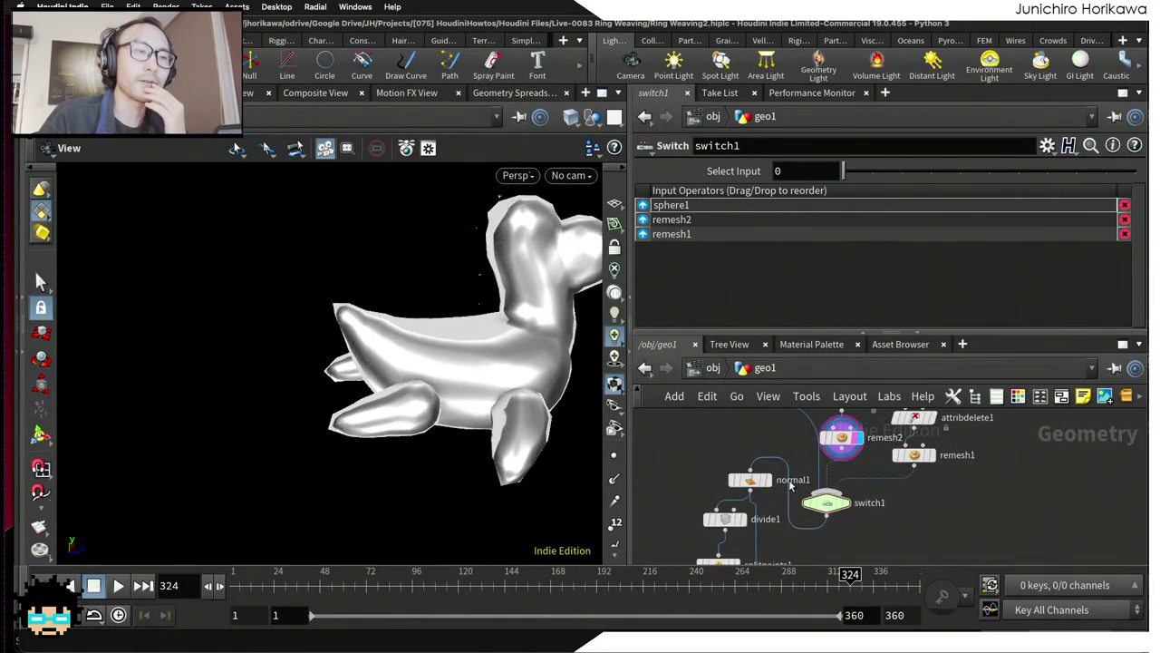
# Step: Toggle remesh1 as a reference, auto-layout the nodes, and display the polywire2 ring output
pyautogui.click(936, 458)
pyautogui.click(937, 459)
pyautogui.press('l')
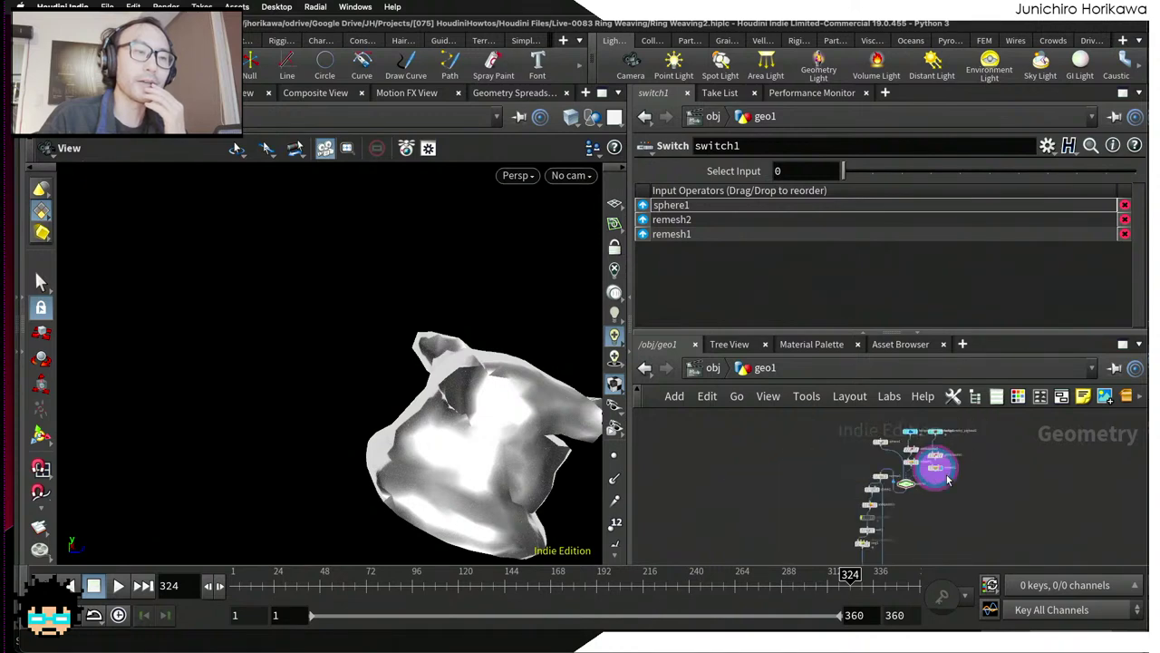
pyautogui.scroll(4, 934, 454)
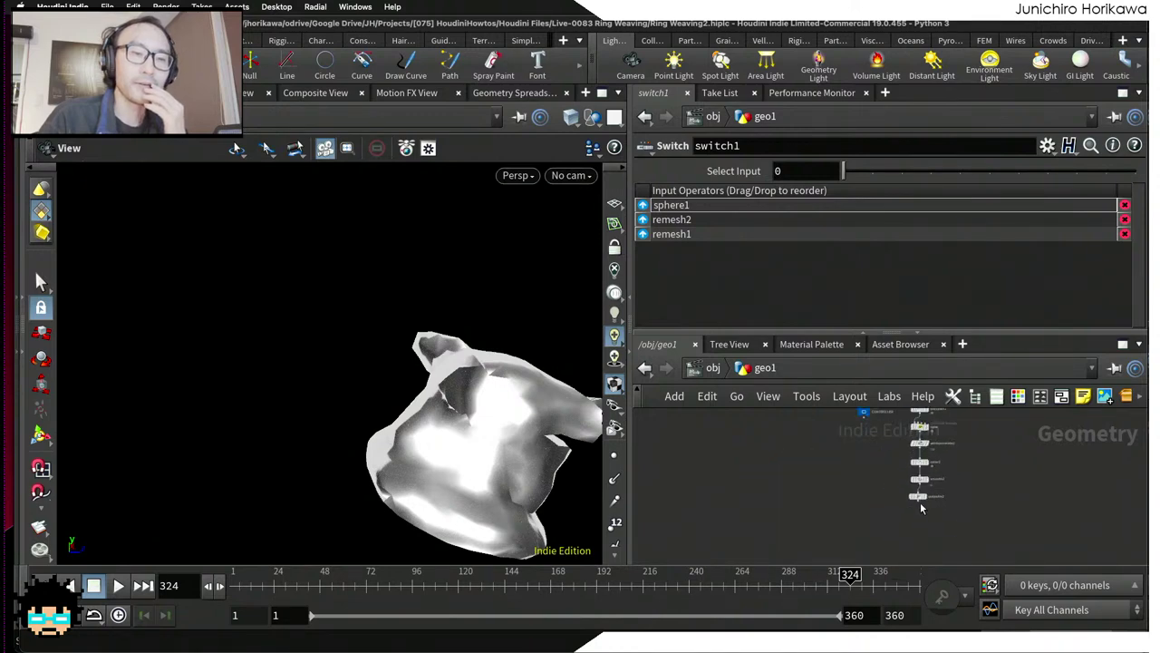
pyautogui.click(926, 495)
pyautogui.scroll(-5, 929, 490)
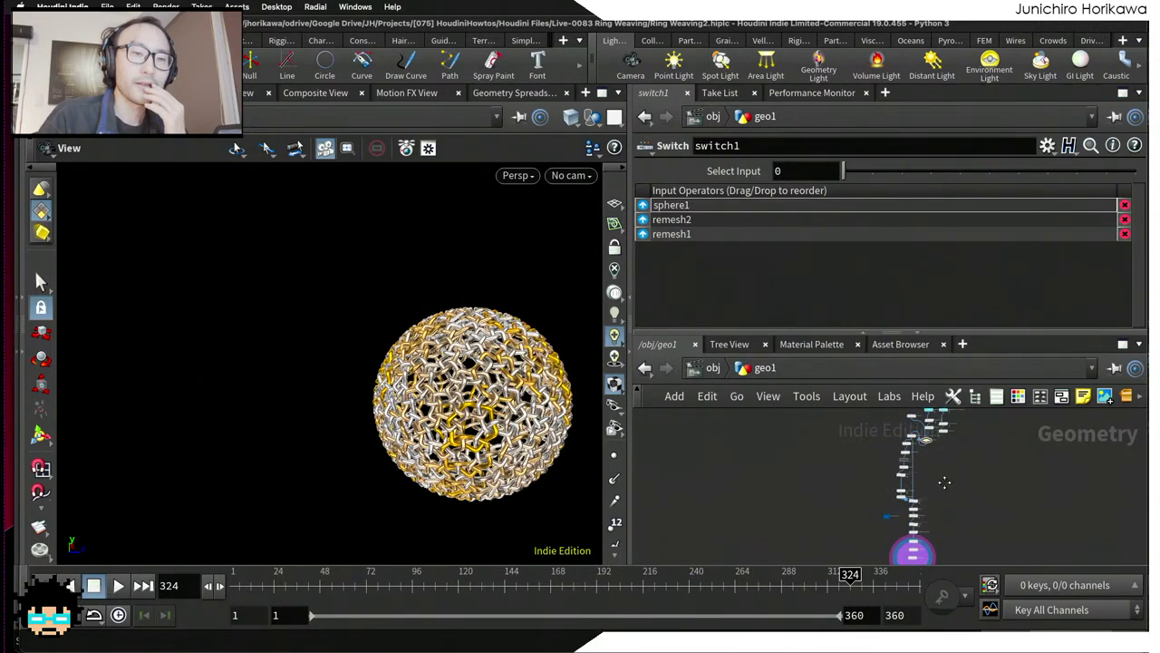
pyautogui.moveTo(843, 171); pyautogui.dragTo(902, 171)
pyautogui.moveTo(497, 399); pyautogui.dragTo(480, 383)
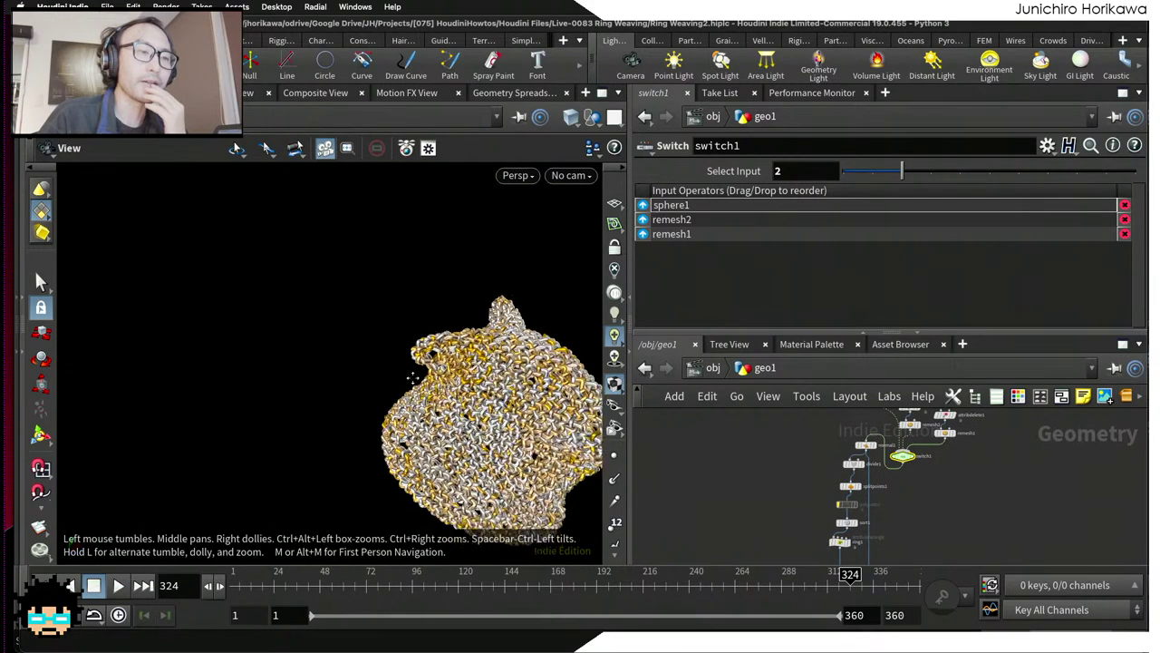
pyautogui.scroll(6, 481, 383)
pyautogui.moveTo(345, 327); pyautogui.dragTo(381, 311)
pyautogui.scroll(3, 381, 311)
pyautogui.scroll(-5, 380, 310)
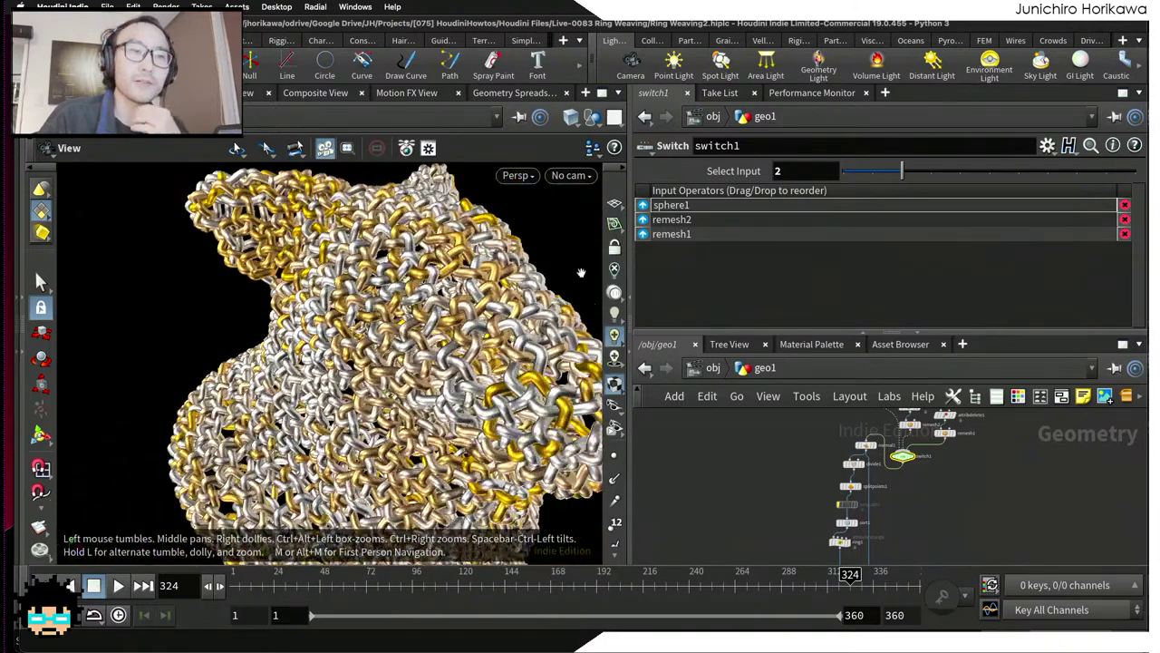
pyautogui.moveTo(877, 178); pyautogui.dragTo(873, 172)
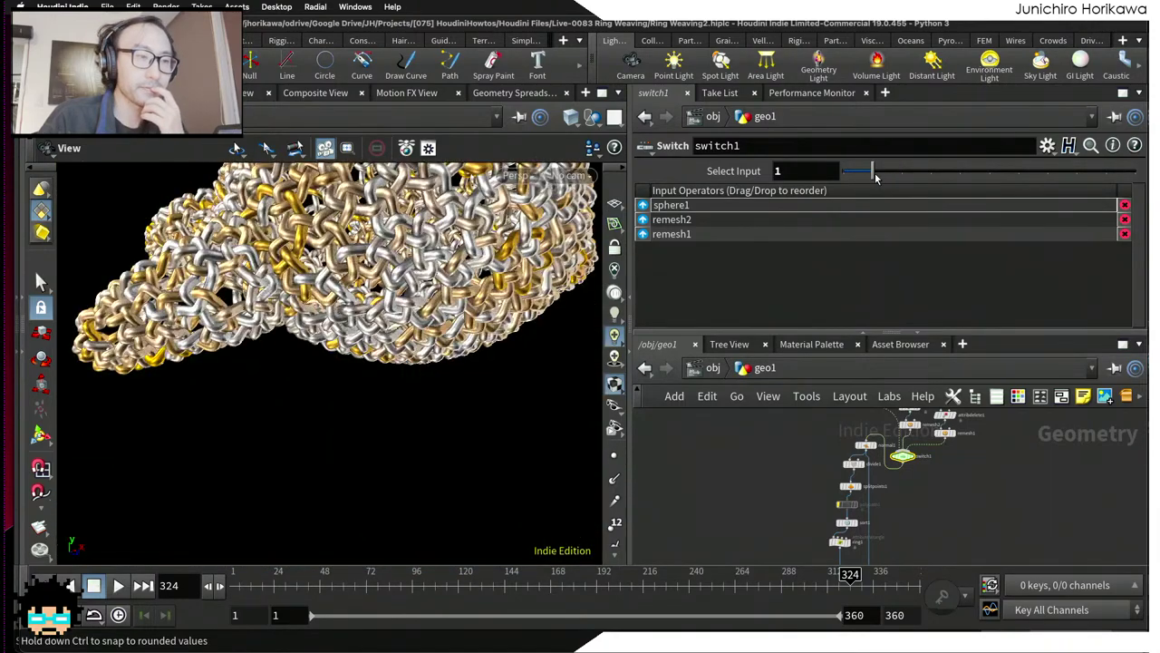
pyautogui.moveTo(362, 317); pyautogui.dragTo(442, 324)
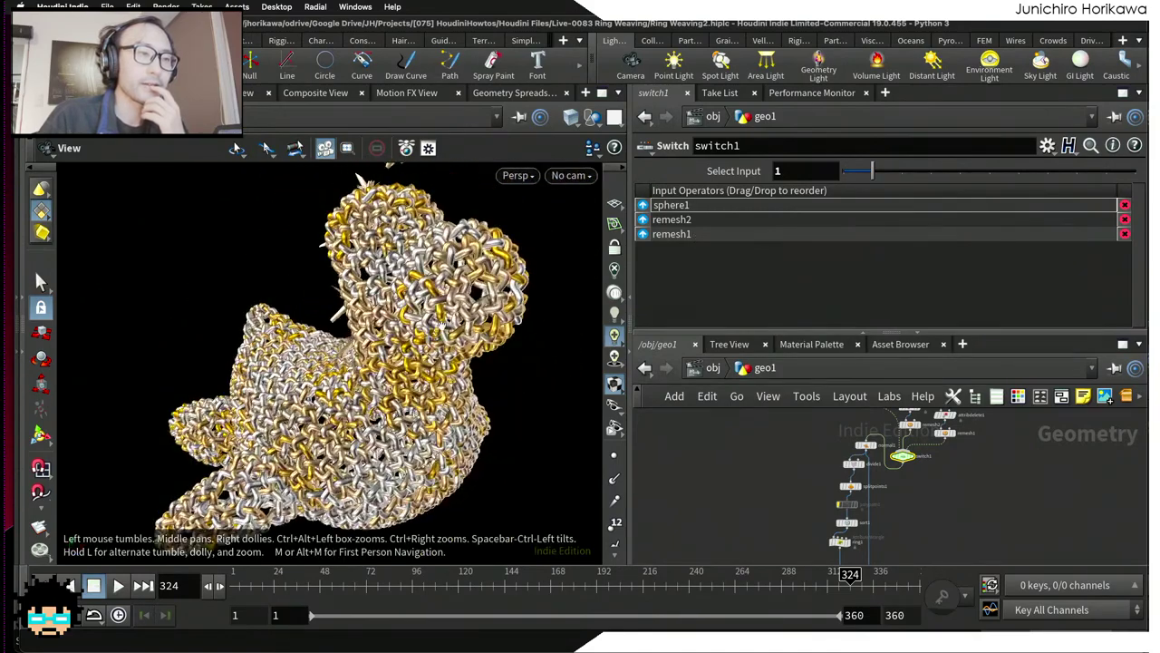
pyautogui.scroll(4, 442, 324)
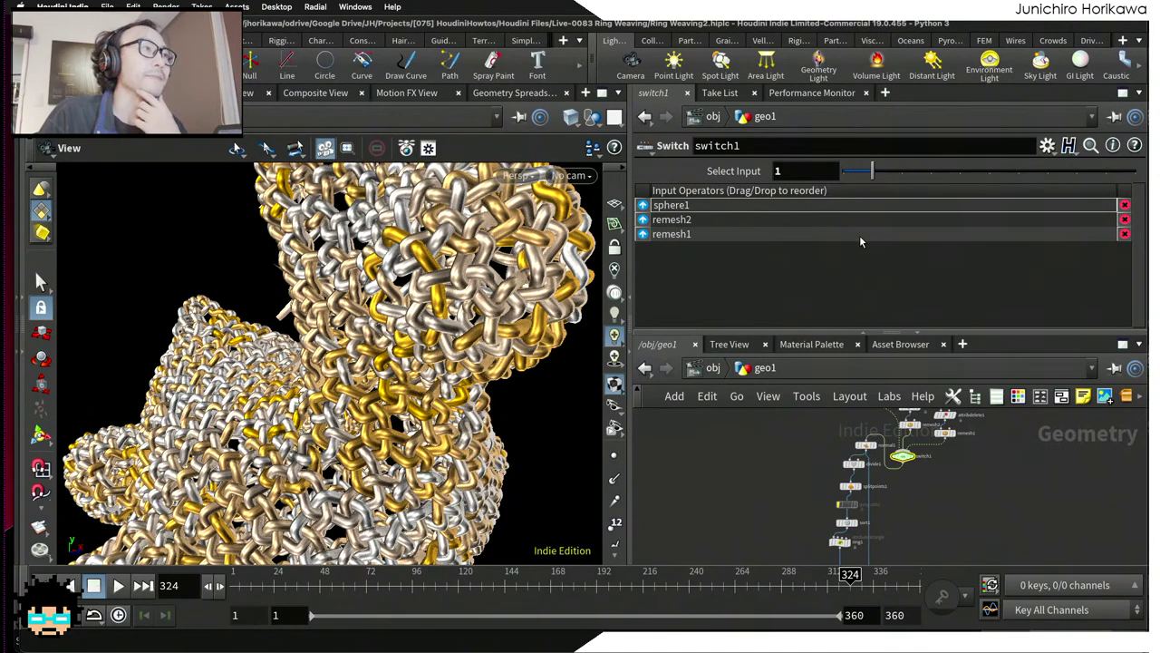
# Step: Set switch1 back to input 0 and frame the woven sphere in the viewport
pyautogui.moveTo(873, 171); pyautogui.dragTo(843, 171)
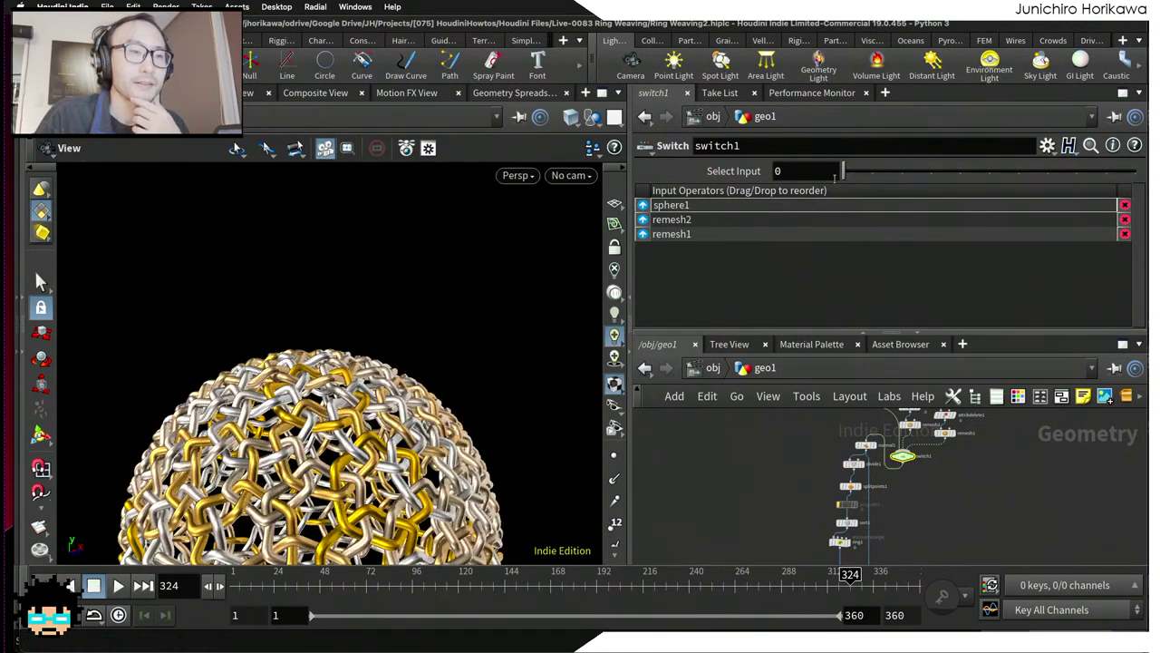
pyautogui.hotkey('space', 'h')
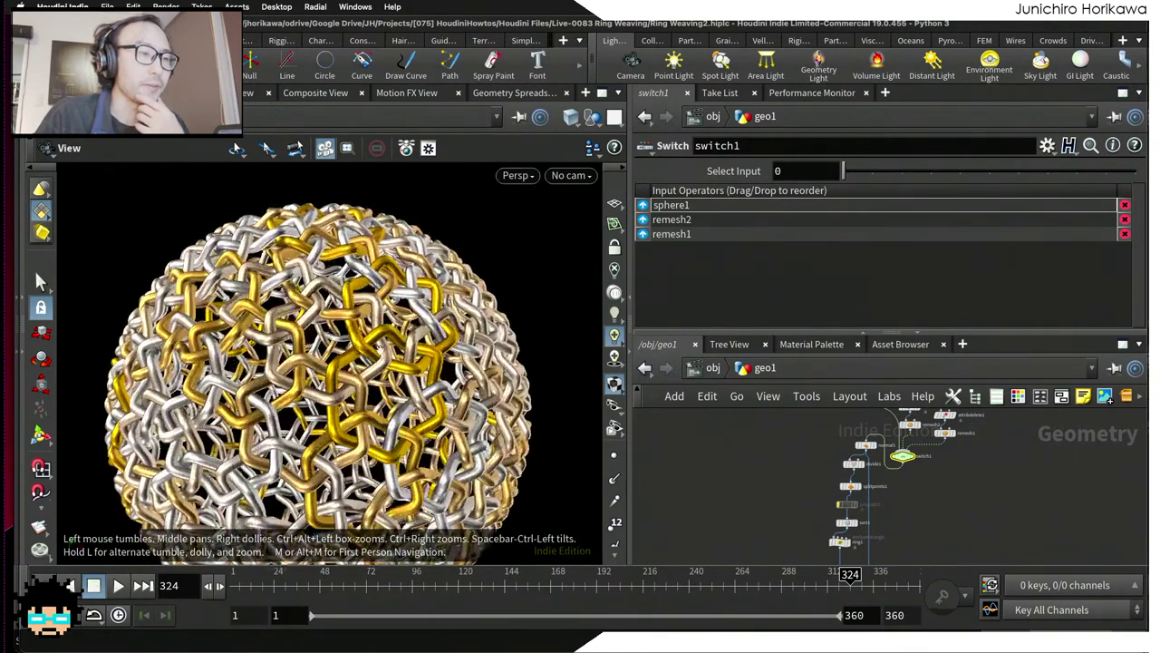
pyautogui.scroll(5, 318, 363)
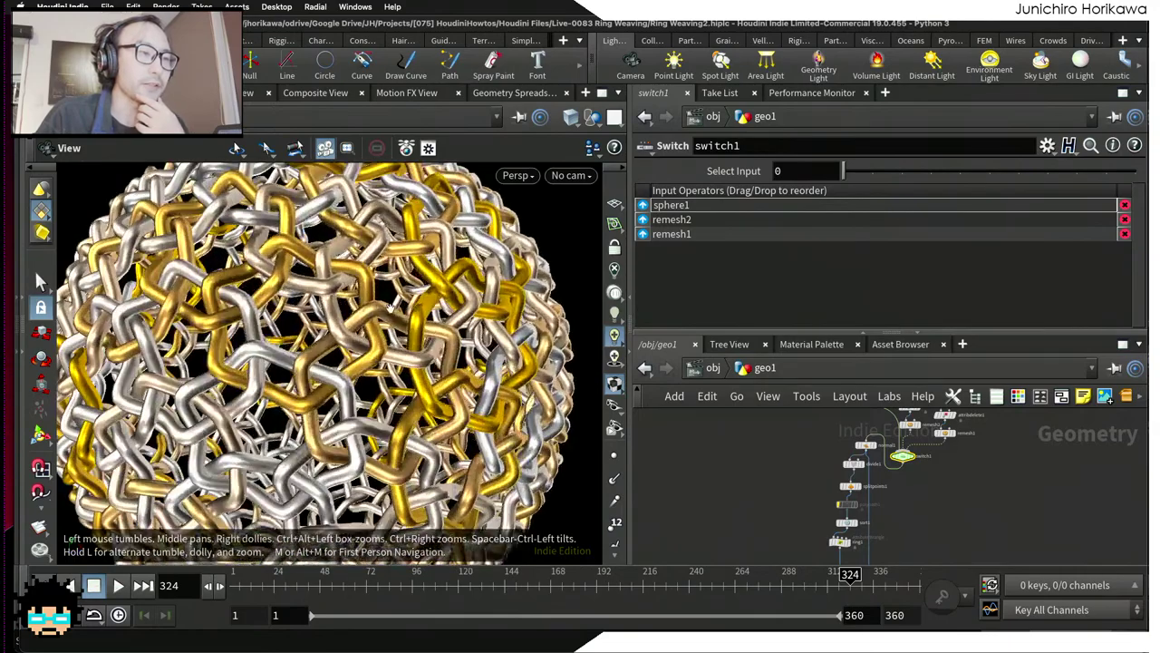
pyautogui.scroll(-5, 381, 299)
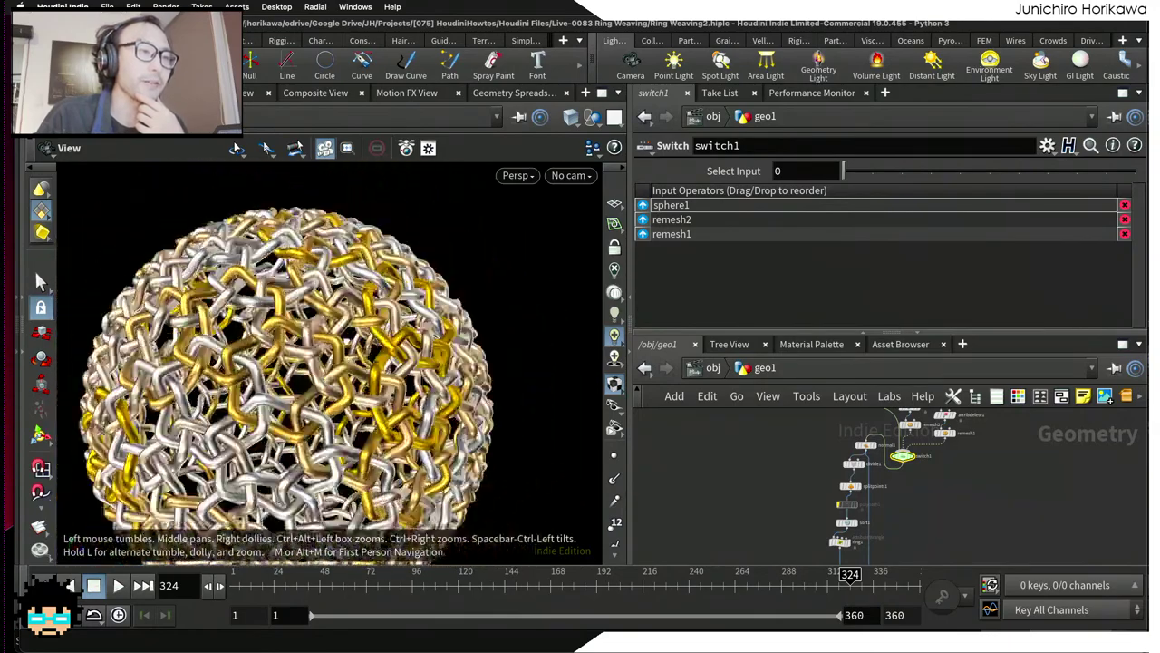
pyautogui.scroll(6, 360, 335)
pyautogui.hotkey('space', 'h')
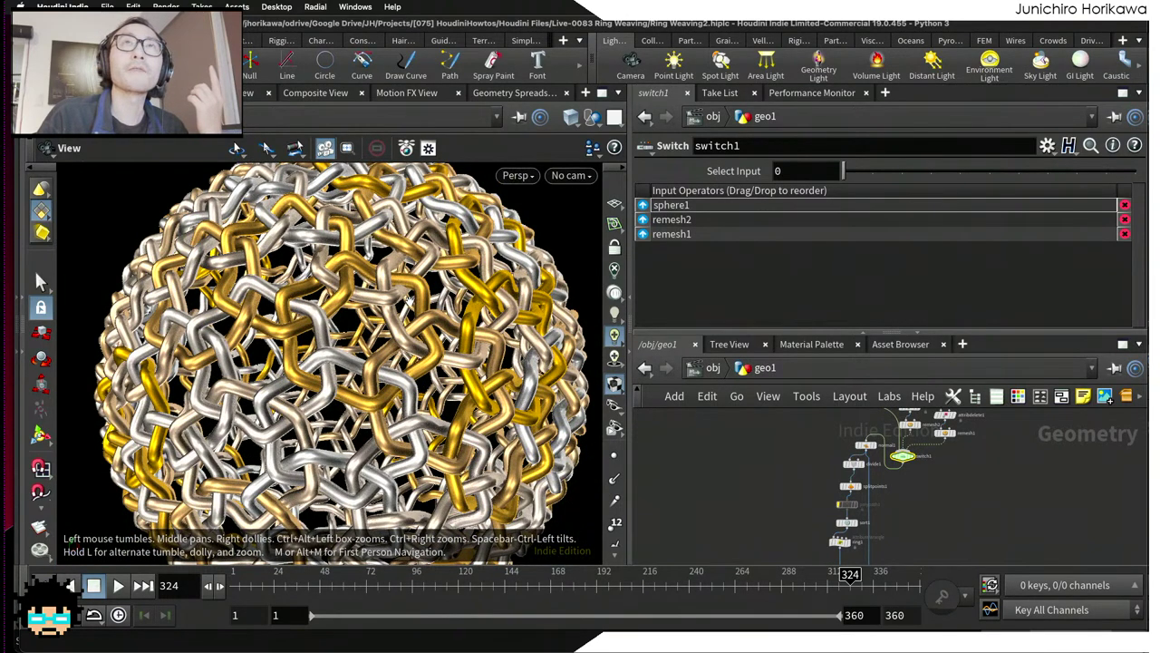
# Step: Zoom around the sphere, then show all open windows in Mission Control
pyautogui.scroll(-5, 413, 297)
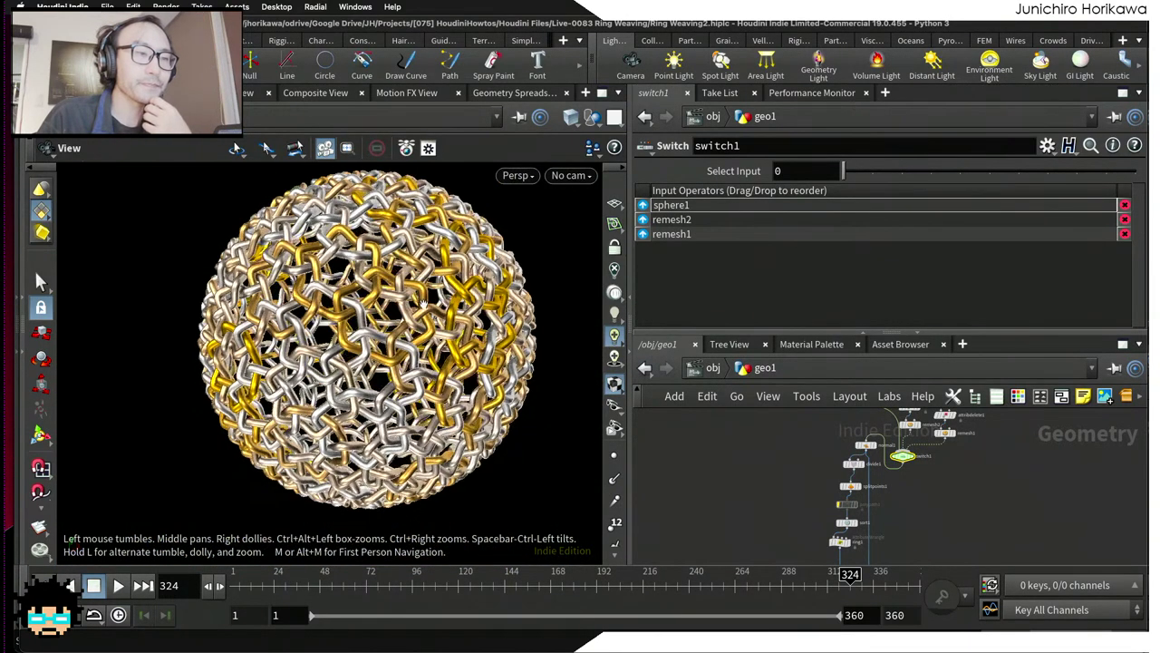
pyautogui.scroll(4, 876, 468)
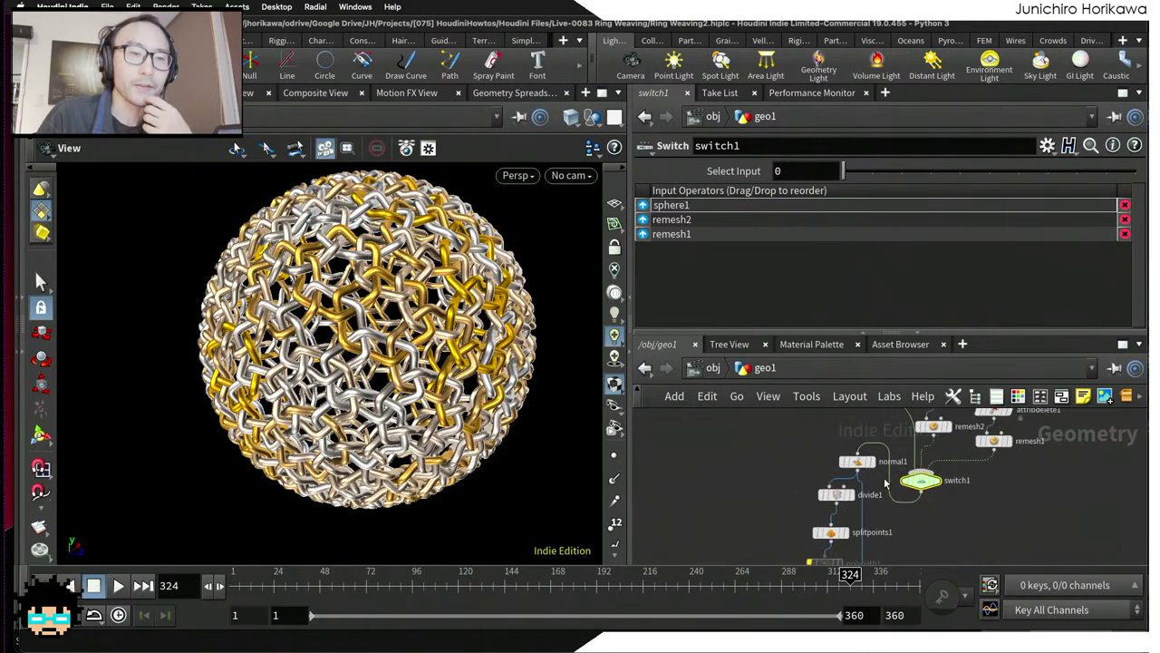
pyautogui.hotkey('ctrl', 'Up')
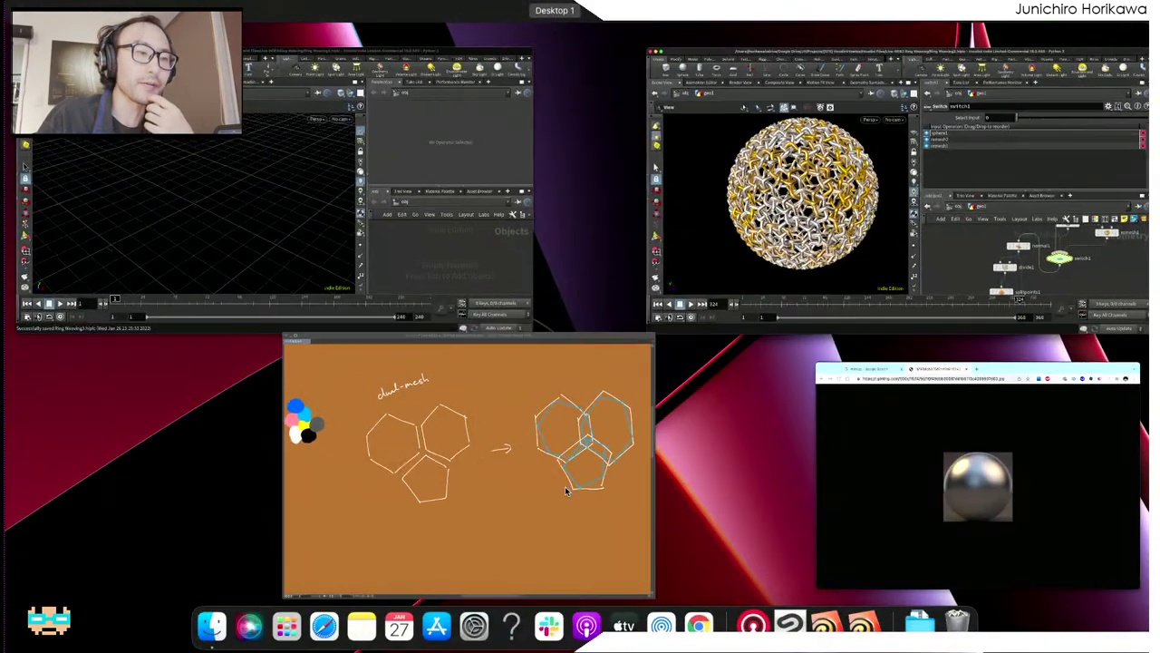
# Step: Switch to the Clip Studio Paint window showing the 'dual-mesh' hexagon sketch
pyautogui.click(572, 481)
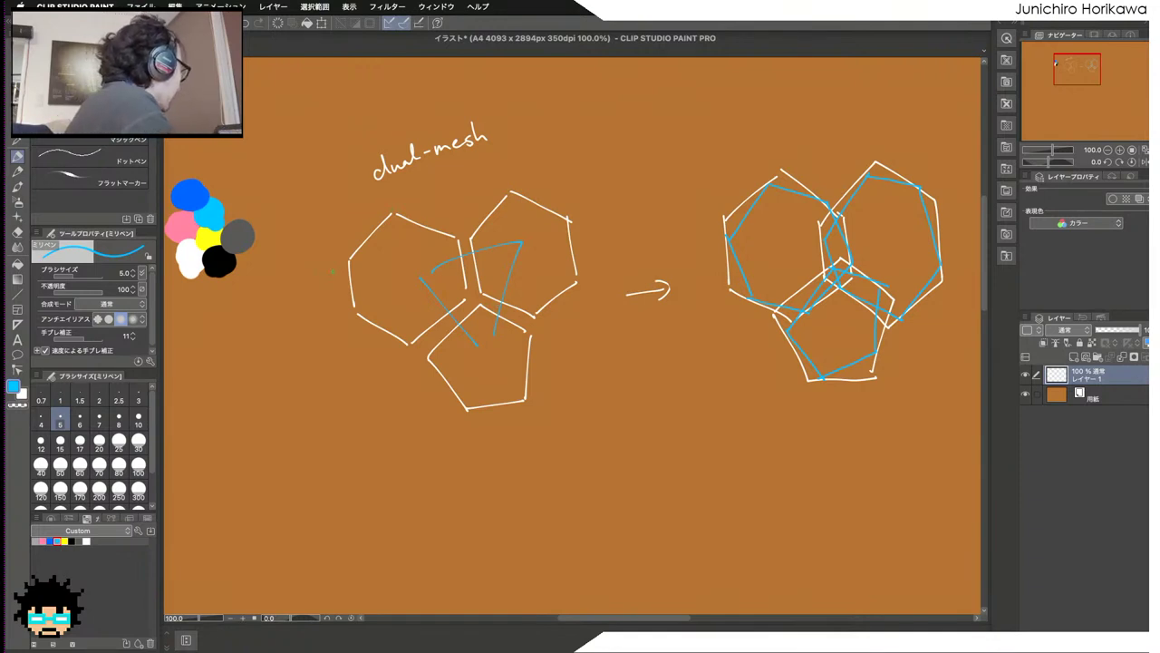
# Step: Choose white and retrace the lower pentagon, adding a short stroke beside it
pyautogui.keyDown('alt'); pyautogui.click(192, 257); pyautogui.keyUp('alt')
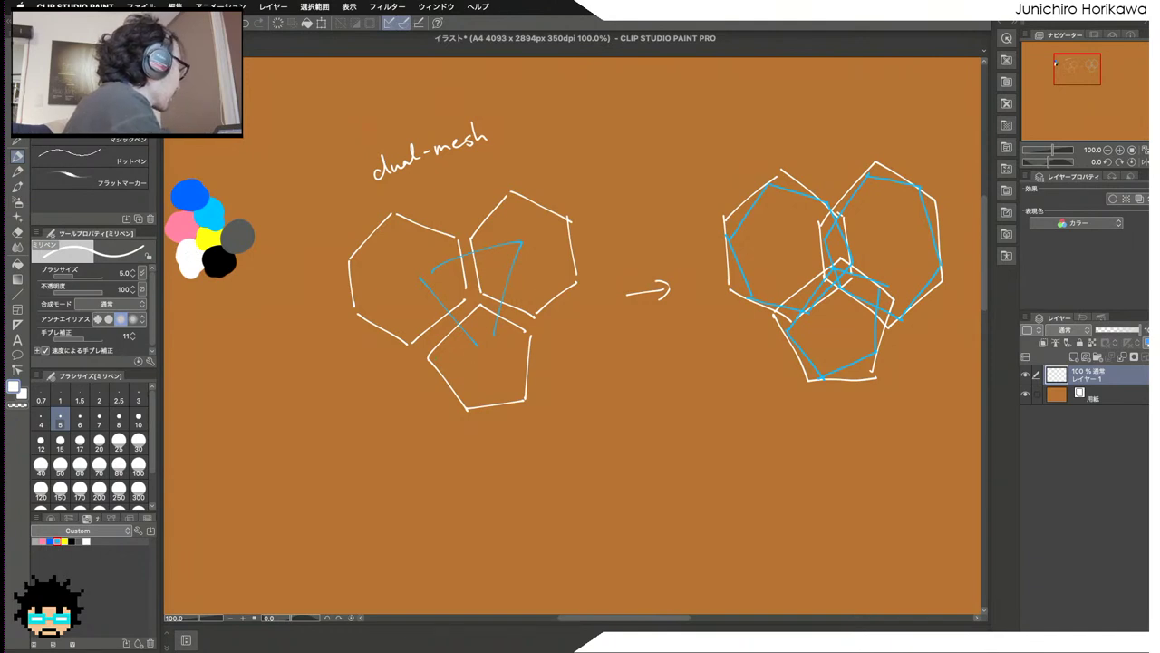
pyautogui.moveTo(417, 352)
pyautogui.mouseDown()
pyautogui.moveTo(464, 405)
pyautogui.moveTo(528, 389)
pyautogui.moveTo(535, 331)
pyautogui.mouseUp()
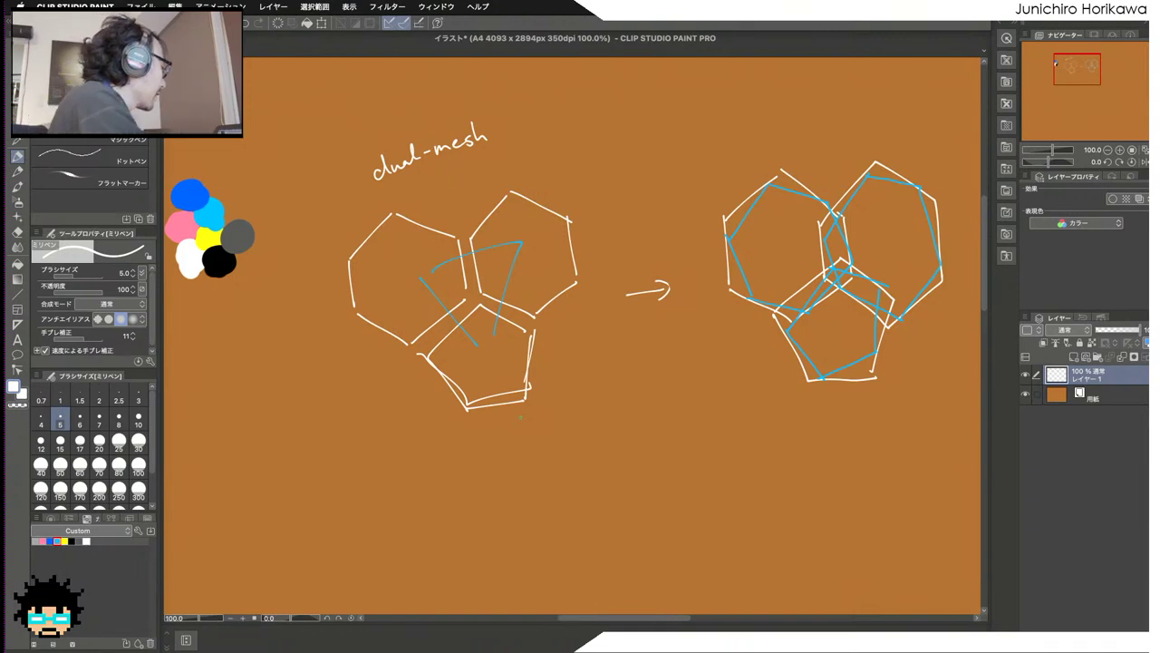
pyautogui.moveTo(433, 352); pyautogui.dragTo(473, 308)
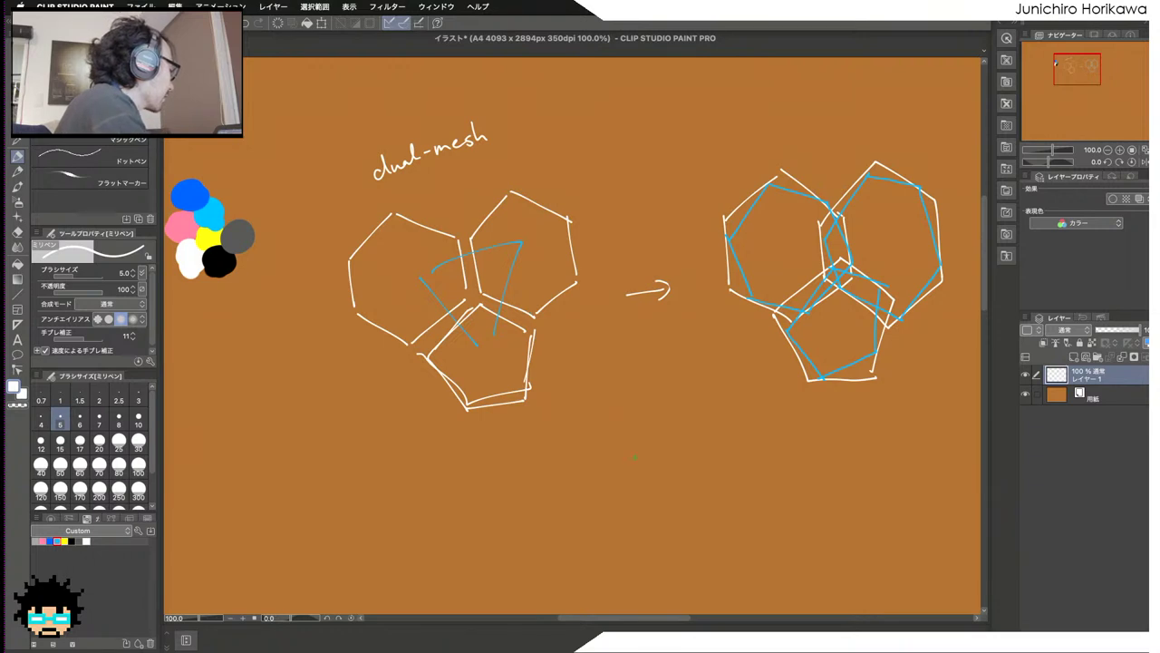
# Step: Draw three adjoining white hexagons below the diagrams and circle their shared junction
pyautogui.moveTo(577, 443)
pyautogui.mouseDown()
pyautogui.moveTo(619, 373)
pyautogui.moveTo(682, 393)
pyautogui.mouseUp()
pyautogui.moveTo(576, 444)
pyautogui.mouseDown()
pyautogui.moveTo(622, 510)
pyautogui.moveTo(698, 472)
pyautogui.mouseUp()
pyautogui.moveTo(686, 395); pyautogui.dragTo(698, 473)
pyautogui.moveTo(661, 404)
pyautogui.mouseDown()
pyautogui.moveTo(672, 470)
pyautogui.moveTo(720, 338)
pyautogui.moveTo(774, 362)
pyautogui.moveTo(785, 464)
pyautogui.mouseUp()
pyautogui.moveTo(678, 474)
pyautogui.mouseDown()
pyautogui.moveTo(736, 504)
pyautogui.moveTo(796, 457)
pyautogui.mouseUp()
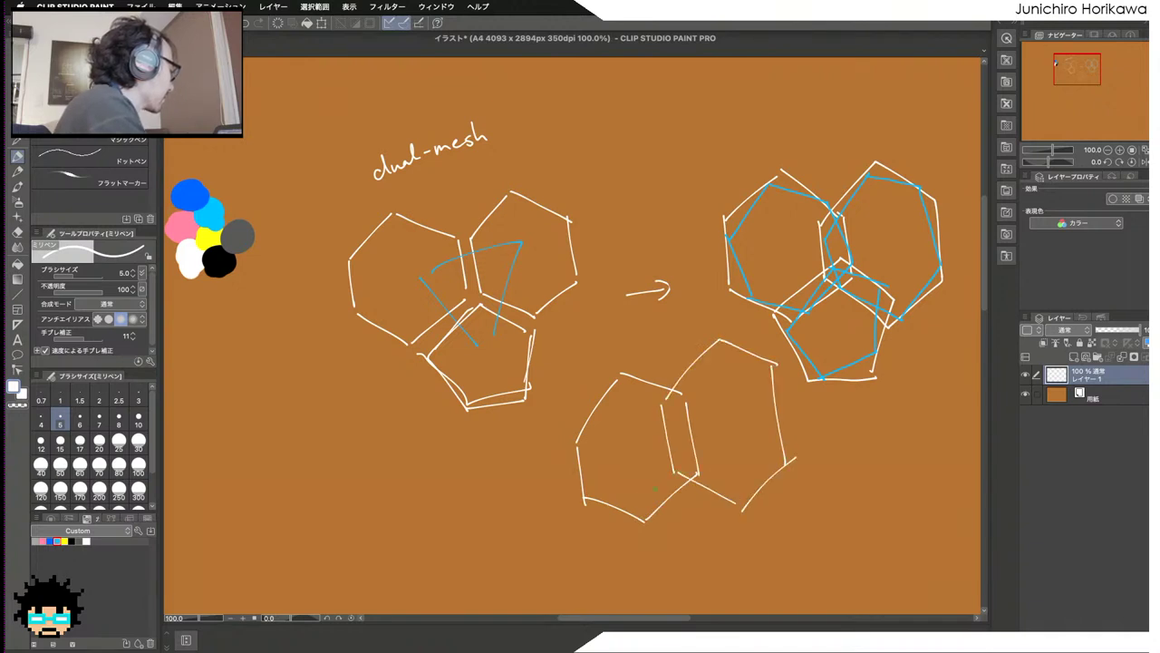
pyautogui.moveTo(625, 504)
pyautogui.mouseDown()
pyautogui.moveTo(681, 449)
pyautogui.moveTo(761, 471)
pyautogui.mouseUp()
pyautogui.moveTo(625, 504)
pyautogui.mouseDown()
pyautogui.moveTo(693, 569)
pyautogui.moveTo(751, 555)
pyautogui.mouseUp()
pyautogui.moveTo(758, 471); pyautogui.dragTo(752, 542)
pyautogui.moveTo(685, 445)
pyautogui.mouseDown()
pyautogui.moveTo(675, 476)
pyautogui.moveTo(704, 472)
pyautogui.mouseUp()
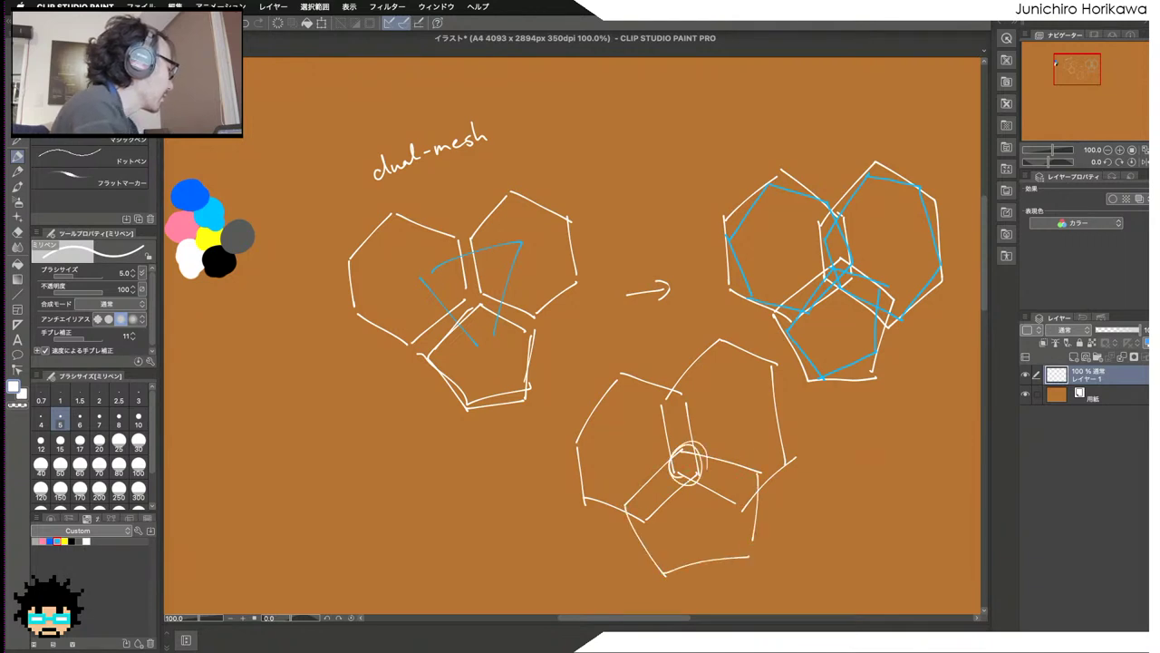
# Step: Undo the two white junction loops, then circle the junction in pink
pyautogui.press('super+z')
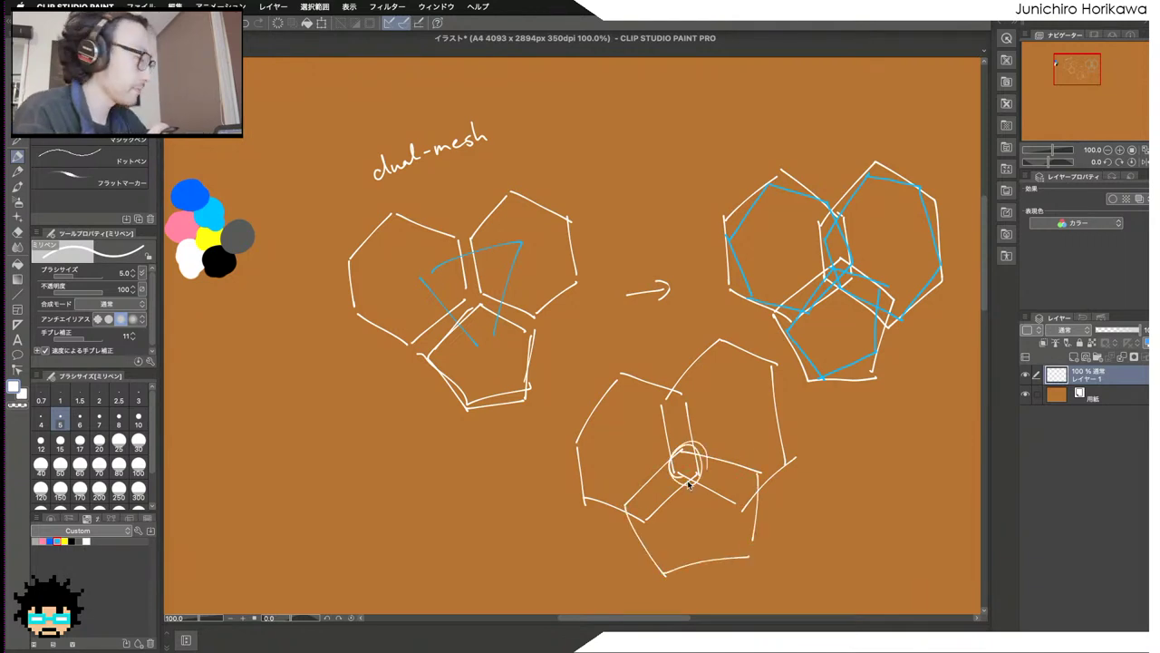
pyautogui.press('super+z')
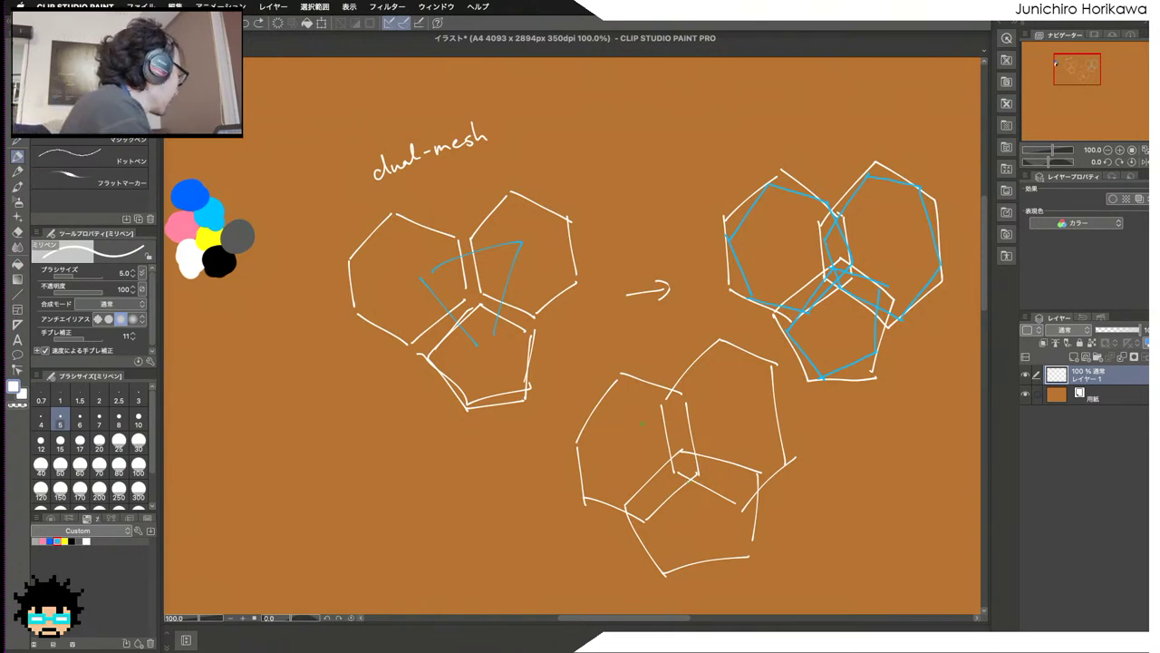
pyautogui.keyDown('alt'); pyautogui.click(179, 208); pyautogui.keyUp('alt')
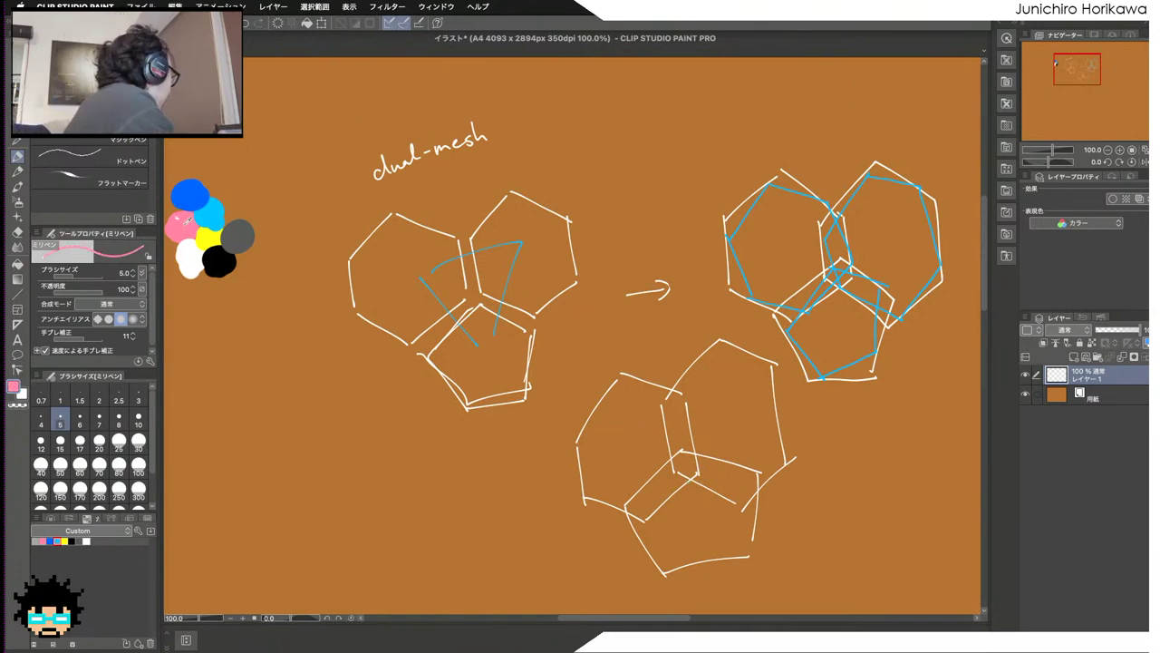
pyautogui.moveTo(685, 444)
pyautogui.mouseDown()
pyautogui.moveTo(703, 473)
pyautogui.moveTo(708, 446)
pyautogui.mouseUp()
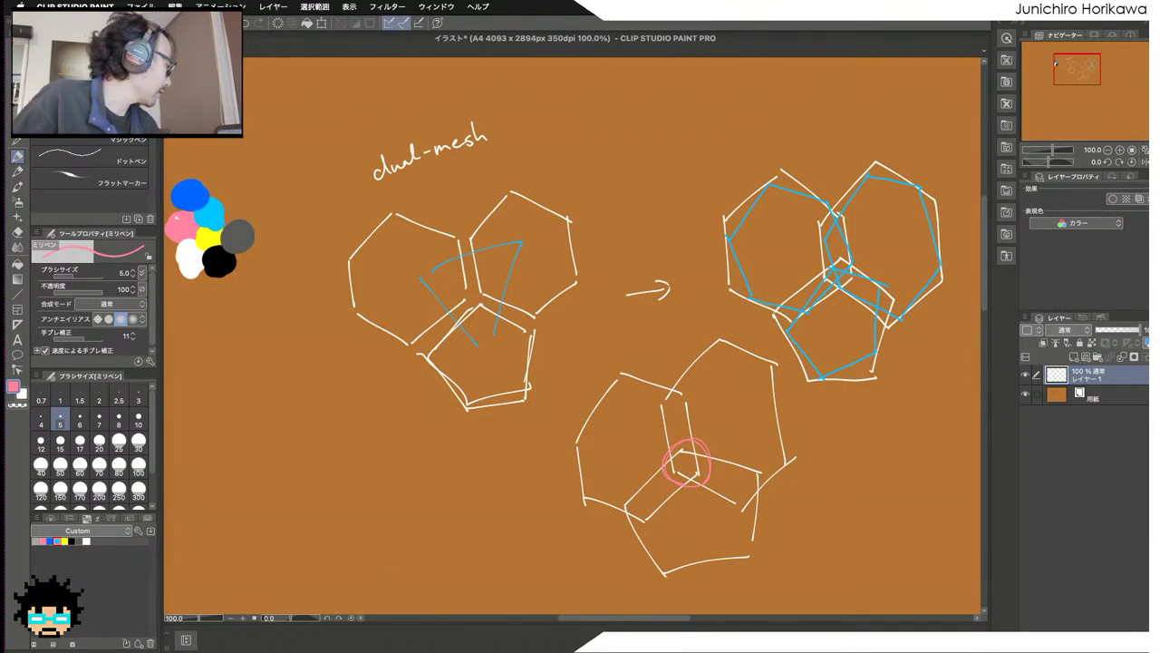
# Step: Trace pink lines around the zoomed-in cube corner, then the lower hexagon's left side
pyautogui.scroll(5, 689, 461)
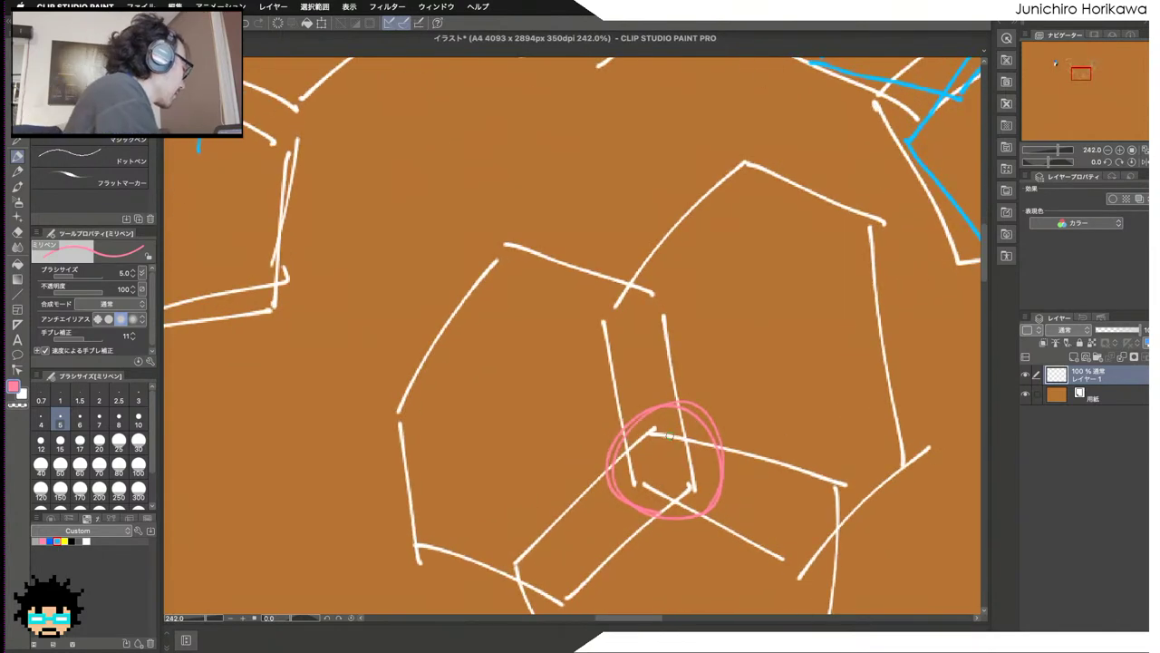
pyautogui.moveTo(580, 497)
pyautogui.mouseDown()
pyautogui.moveTo(651, 431)
pyautogui.moveTo(748, 456)
pyautogui.mouseUp()
pyautogui.moveTo(623, 397)
pyautogui.mouseDown()
pyautogui.moveTo(637, 473)
pyautogui.moveTo(703, 513)
pyautogui.mouseUp()
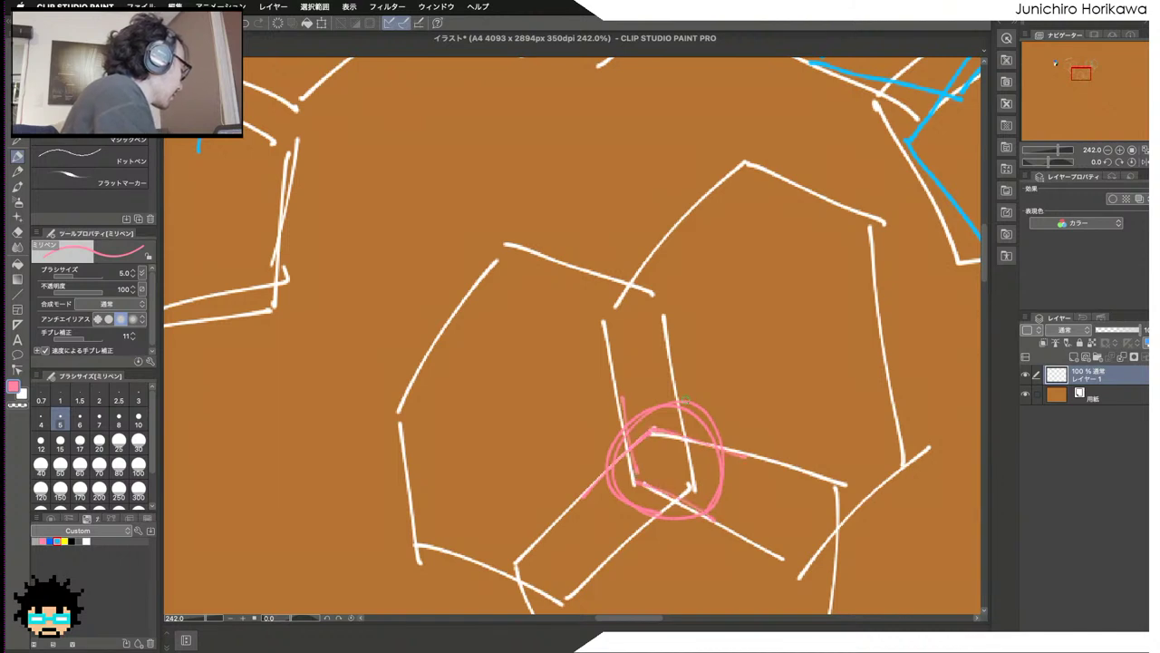
pyautogui.moveTo(684, 410); pyautogui.dragTo(697, 482)
pyautogui.moveTo(649, 532); pyautogui.dragTo(687, 481)
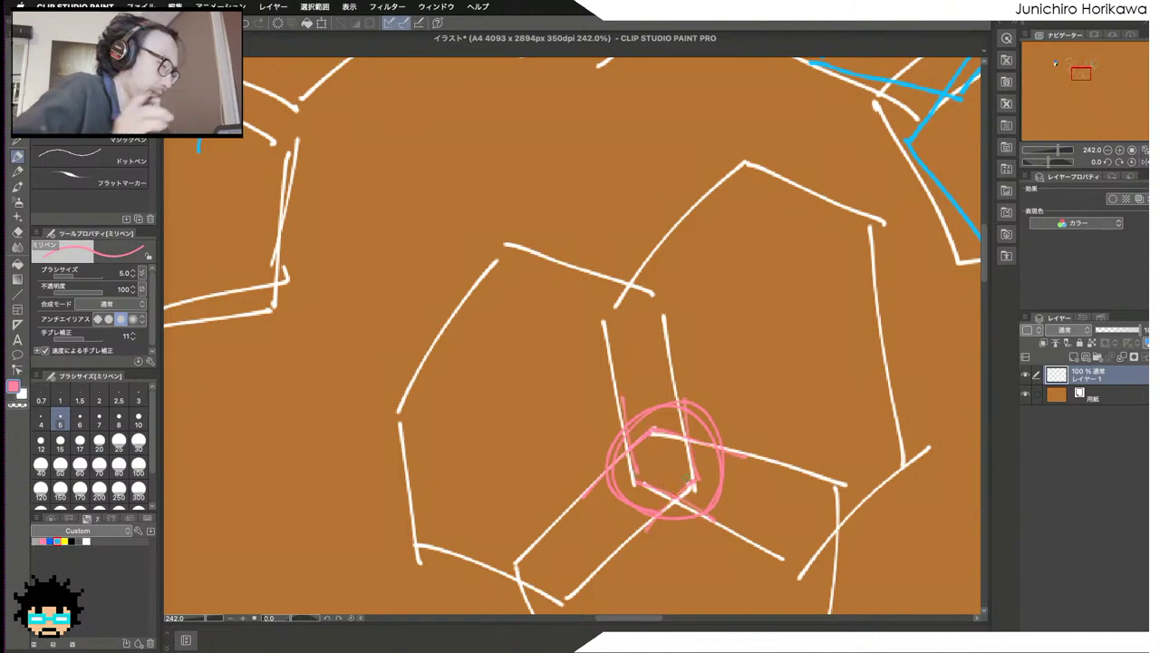
pyautogui.scroll(-2, 597, 390)
pyautogui.scroll(-2, 596, 390)
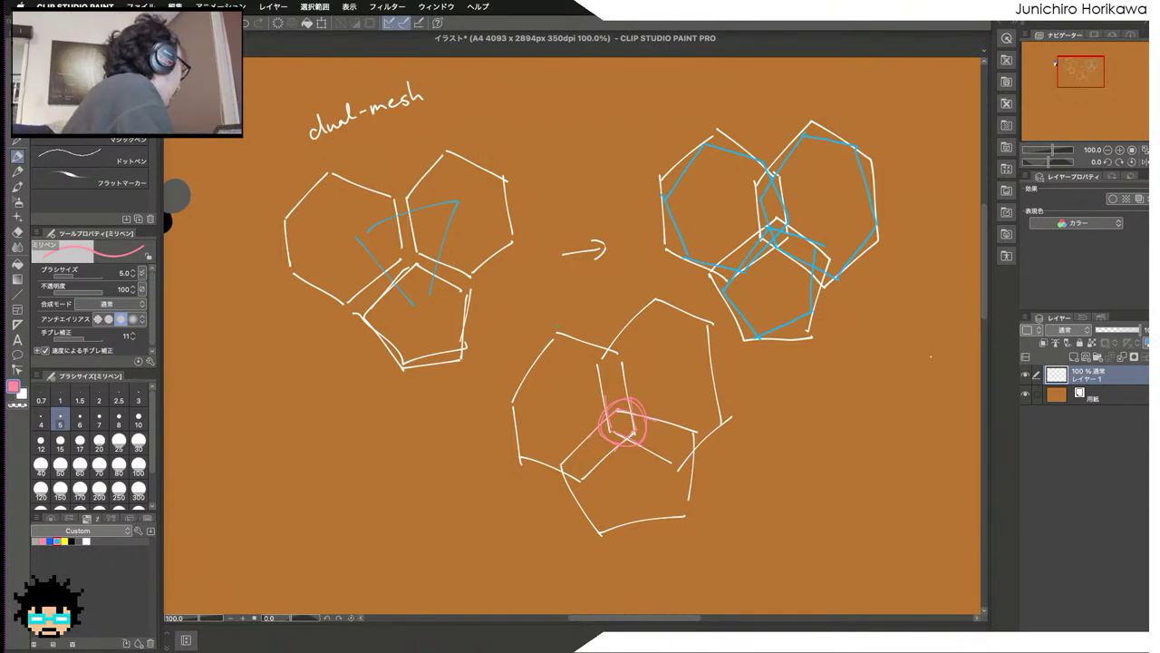
pyautogui.moveTo(553, 334)
pyautogui.mouseDown()
pyautogui.moveTo(522, 457)
pyautogui.moveTo(598, 464)
pyautogui.mouseUp()
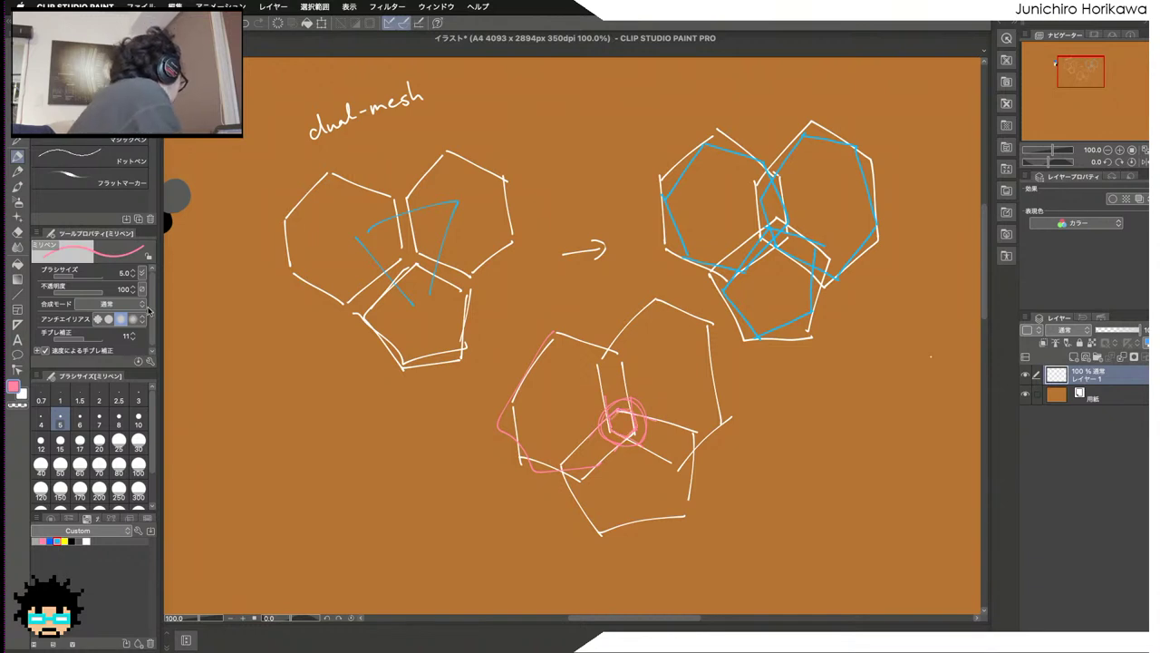
# Step: Switch to black and draw a small hexagon with a triangle at the junction
pyautogui.press('x')
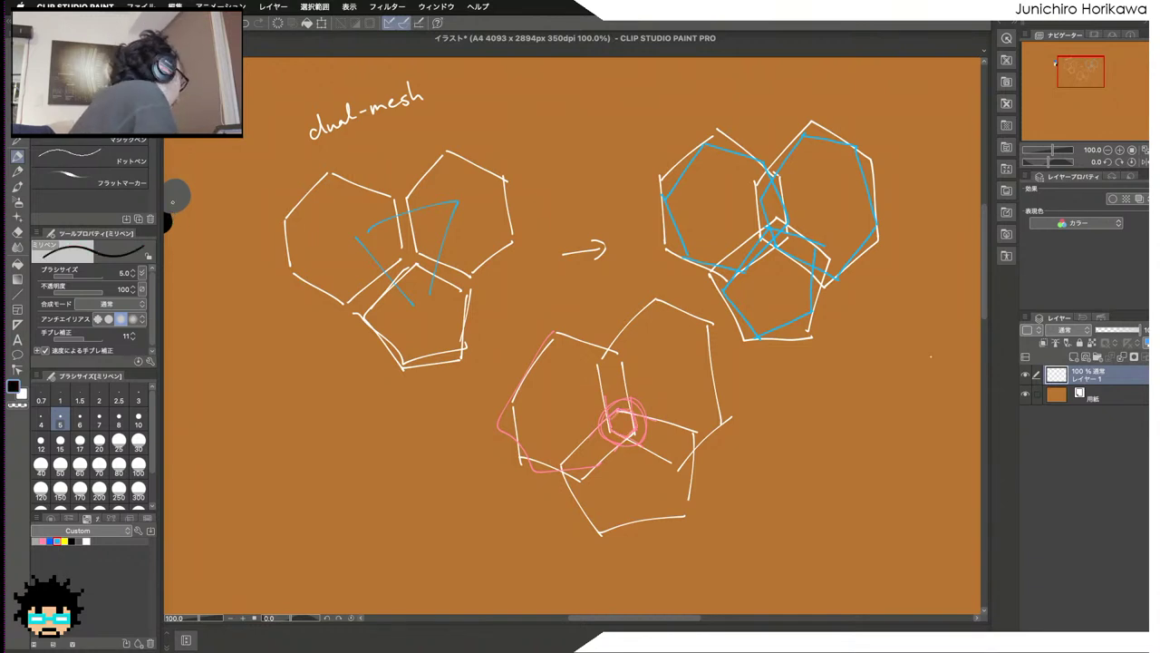
pyautogui.moveTo(611, 417)
pyautogui.mouseDown()
pyautogui.moveTo(629, 437)
pyautogui.moveTo(636, 411)
pyautogui.moveTo(612, 417)
pyautogui.mouseUp()
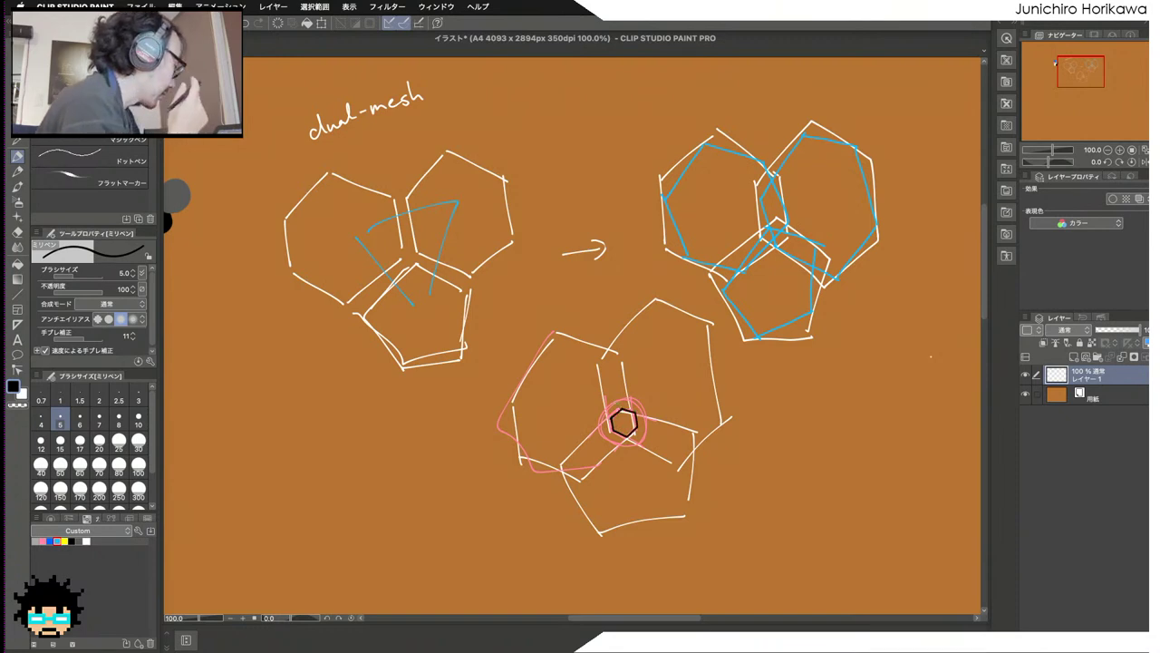
pyautogui.moveTo(611, 413)
pyautogui.mouseDown()
pyautogui.moveTo(642, 410)
pyautogui.moveTo(624, 439)
pyautogui.mouseUp()
pyautogui.moveTo(618, 426)
pyautogui.mouseDown()
pyautogui.moveTo(609, 412)
pyautogui.moveTo(645, 409)
pyautogui.moveTo(629, 439)
pyautogui.mouseUp()
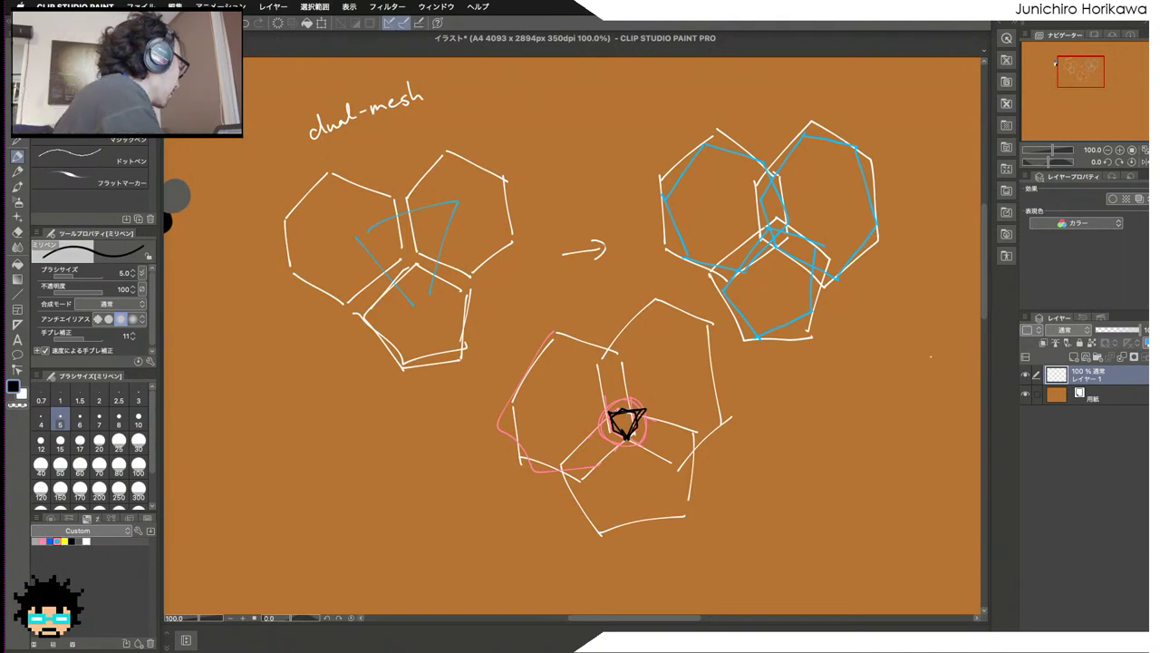
pyautogui.moveTo(620, 408)
pyautogui.mouseDown()
pyautogui.moveTo(640, 410)
pyautogui.moveTo(612, 417)
pyautogui.mouseUp()
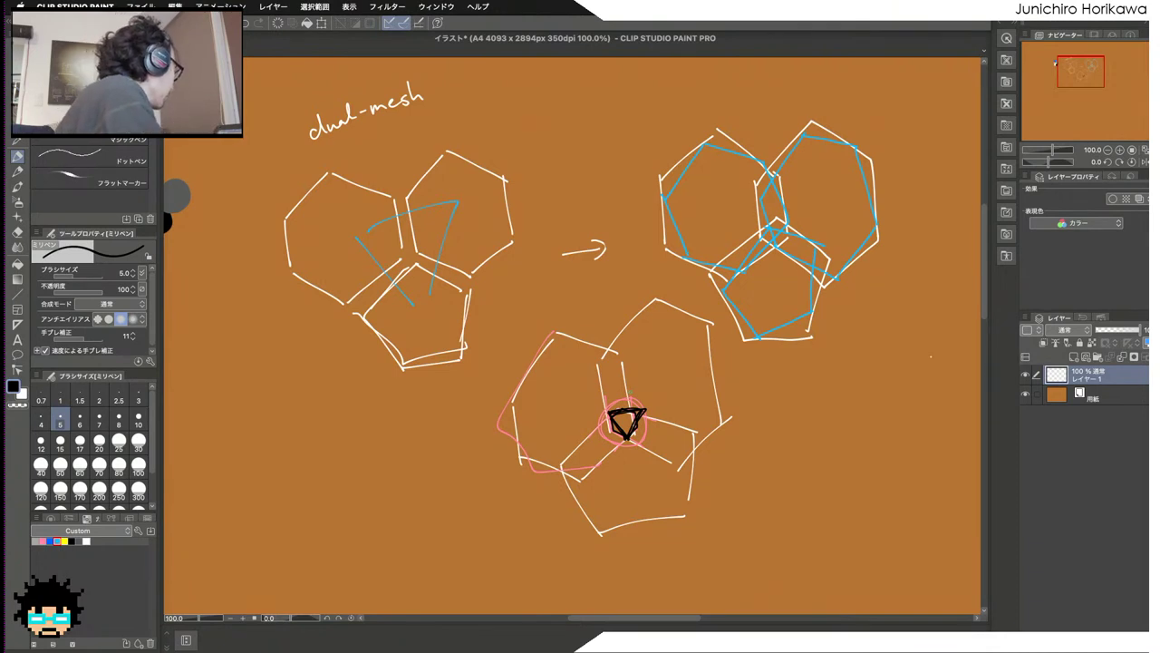
# Step: Outline the pentagons in black and draw a circular arrow inside each one
pyautogui.moveTo(556, 333)
pyautogui.mouseDown()
pyautogui.moveTo(513, 392)
pyautogui.moveTo(522, 455)
pyautogui.moveTo(624, 437)
pyautogui.moveTo(573, 342)
pyautogui.moveTo(661, 308)
pyautogui.moveTo(611, 408)
pyautogui.moveTo(714, 417)
pyautogui.moveTo(639, 307)
pyautogui.mouseUp()
pyautogui.moveTo(622, 410)
pyautogui.mouseDown()
pyautogui.moveTo(573, 489)
pyautogui.moveTo(696, 497)
pyautogui.moveTo(642, 412)
pyautogui.mouseUp()
pyautogui.moveTo(640, 457); pyautogui.dragTo(659, 486)
pyautogui.moveTo(660, 338)
pyautogui.mouseDown()
pyautogui.moveTo(682, 361)
pyautogui.moveTo(671, 378)
pyautogui.mouseUp()
pyautogui.moveTo(555, 388)
pyautogui.mouseDown()
pyautogui.moveTo(575, 419)
pyautogui.moveTo(541, 422)
pyautogui.mouseUp()
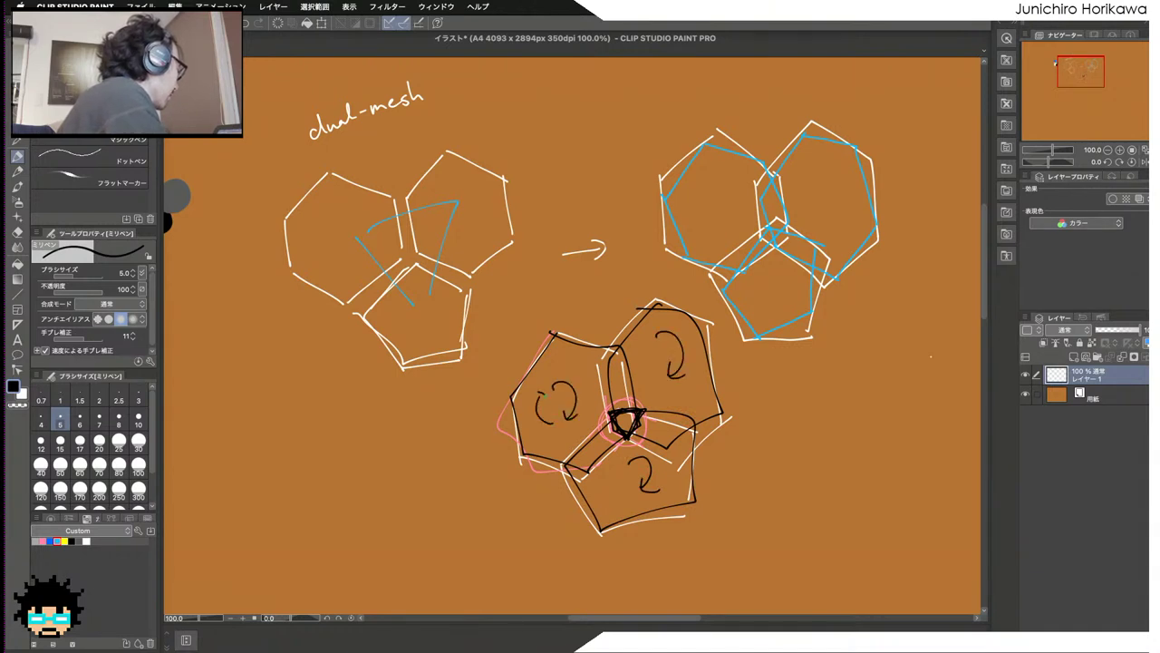
pyautogui.moveTo(653, 345); pyautogui.dragTo(647, 377)
pyautogui.moveTo(622, 469)
pyautogui.mouseDown()
pyautogui.moveTo(616, 497)
pyautogui.moveTo(624, 476)
pyautogui.mouseUp()
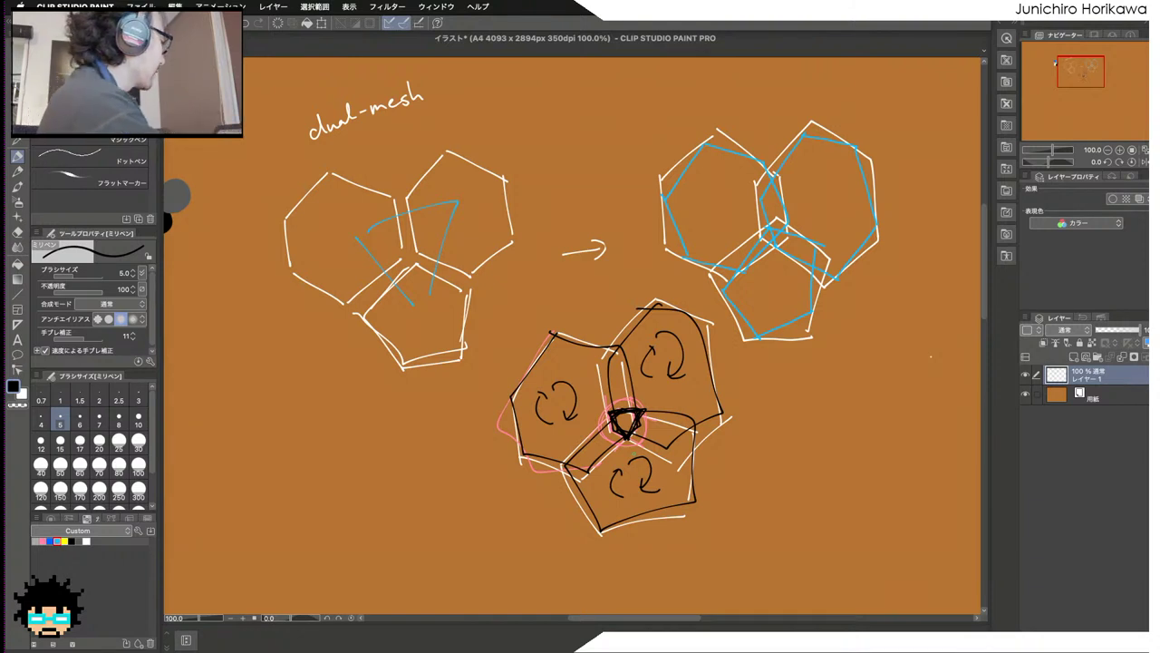
# Step: Thicken the junction triangle into a dark ring and draw a hexagon right of the cluster
pyautogui.moveTo(633, 416)
pyautogui.mouseDown()
pyautogui.moveTo(640, 435)
pyautogui.moveTo(616, 417)
pyautogui.moveTo(634, 428)
pyautogui.mouseUp()
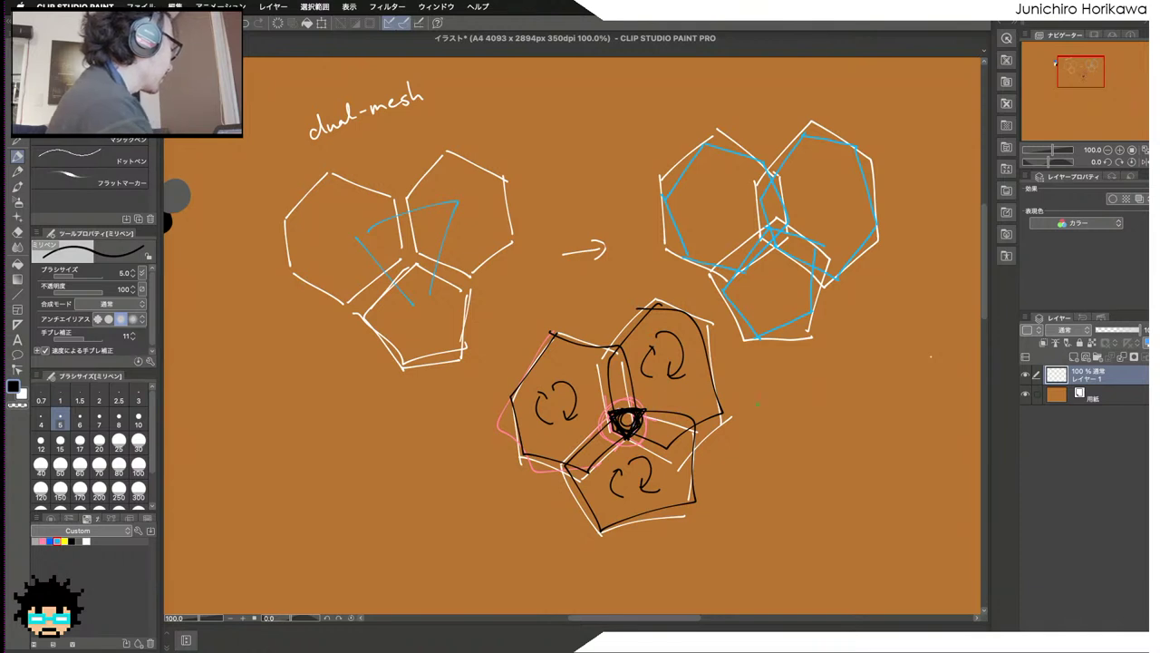
pyautogui.moveTo(751, 393)
pyautogui.mouseDown()
pyautogui.moveTo(801, 349)
pyautogui.moveTo(852, 367)
pyautogui.moveTo(854, 441)
pyautogui.moveTo(769, 458)
pyautogui.mouseUp()
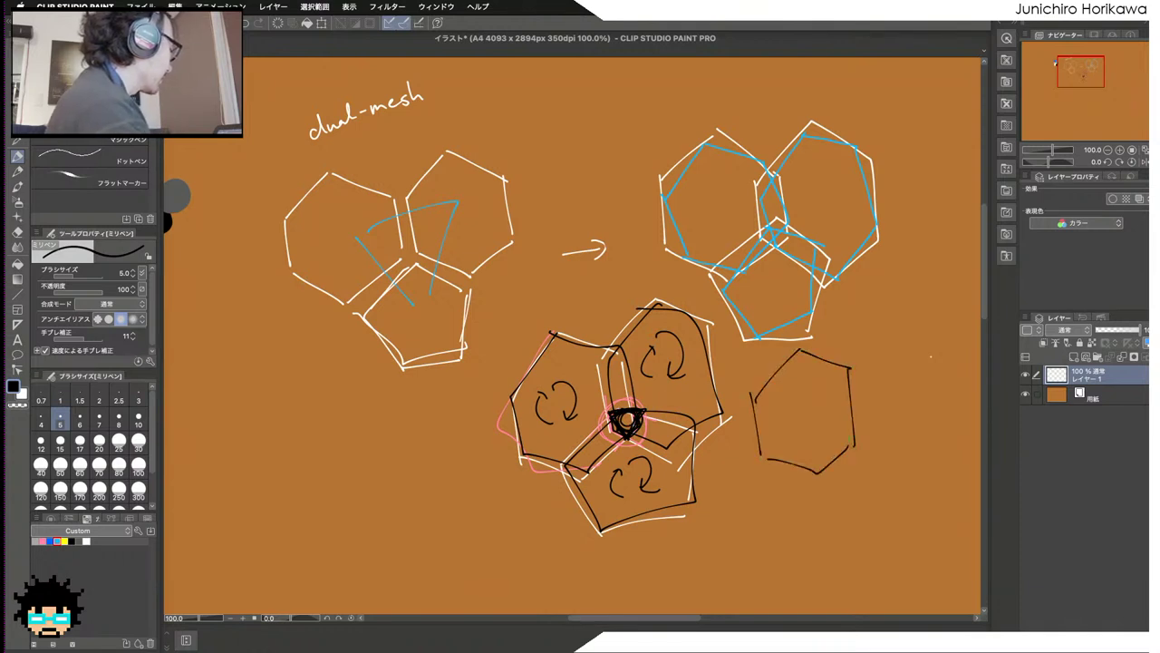
pyautogui.moveTo(857, 361); pyautogui.dragTo(855, 419)
pyautogui.moveTo(862, 365); pyautogui.dragTo(866, 428)
# Step: Draw second and third hexagons to complete the right-hand three-hexagon cluster
pyautogui.moveTo(832, 368)
pyautogui.mouseDown()
pyautogui.moveTo(838, 438)
pyautogui.moveTo(860, 364)
pyautogui.moveTo(893, 331)
pyautogui.moveTo(930, 341)
pyautogui.mouseUp()
pyautogui.moveTo(930, 343); pyautogui.dragTo(948, 432)
pyautogui.moveTo(850, 444); pyautogui.dragTo(899, 464)
pyautogui.moveTo(901, 464); pyautogui.dragTo(945, 428)
pyautogui.moveTo(794, 469)
pyautogui.mouseDown()
pyautogui.moveTo(852, 414)
pyautogui.moveTo(928, 441)
pyautogui.moveTo(816, 504)
pyautogui.moveTo(836, 531)
pyautogui.mouseUp()
pyautogui.moveTo(836, 530)
pyautogui.mouseDown()
pyautogui.moveTo(865, 521)
pyautogui.moveTo(909, 509)
pyautogui.mouseUp()
pyautogui.moveTo(923, 440); pyautogui.dragTo(905, 513)
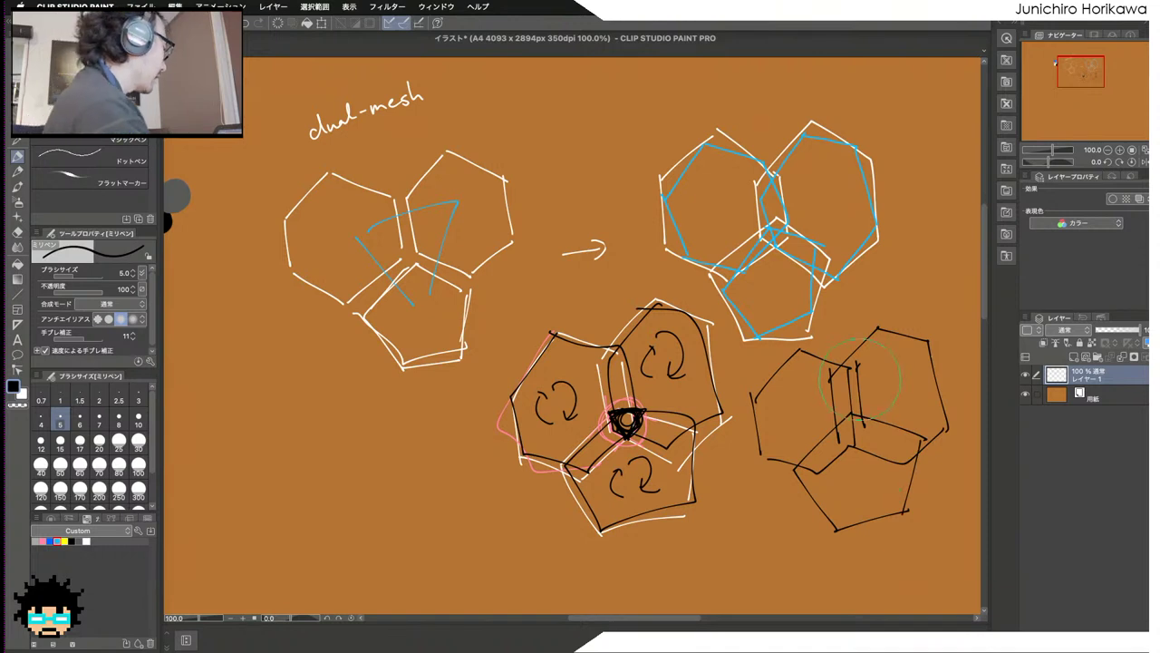
# Step: Undo the stray strokes, add a short dark stroke, and pan the colour dots into view
pyautogui.press('super+z')
pyautogui.press('super+z')
pyautogui.press('super+z')
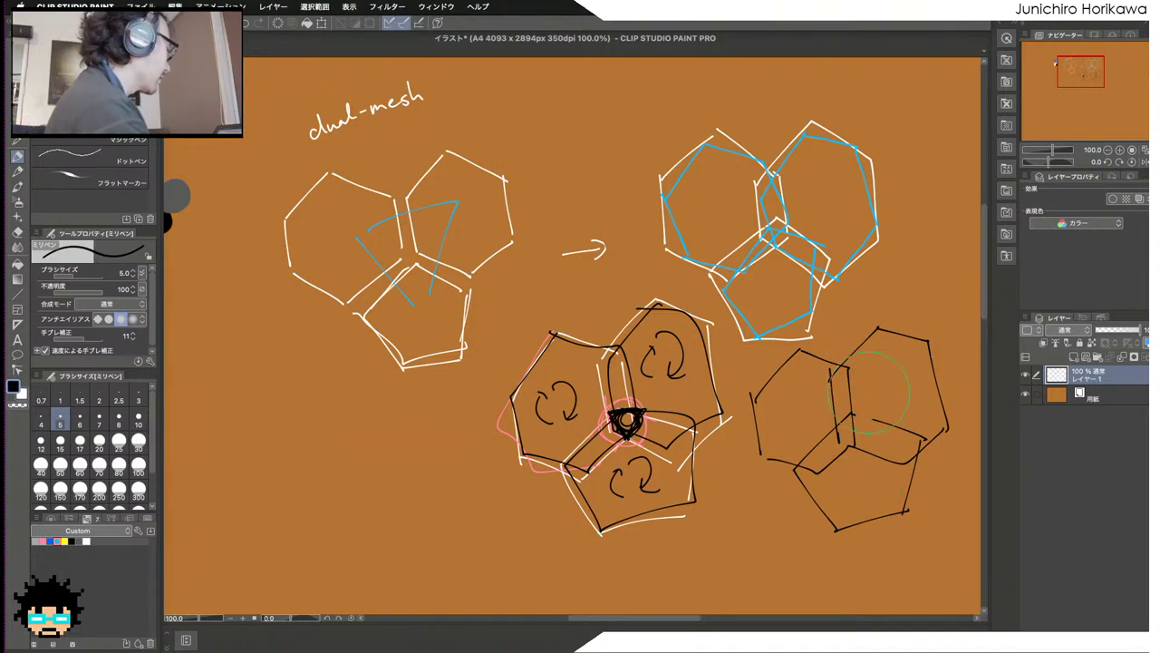
pyautogui.moveTo(841, 443); pyautogui.dragTo(863, 442)
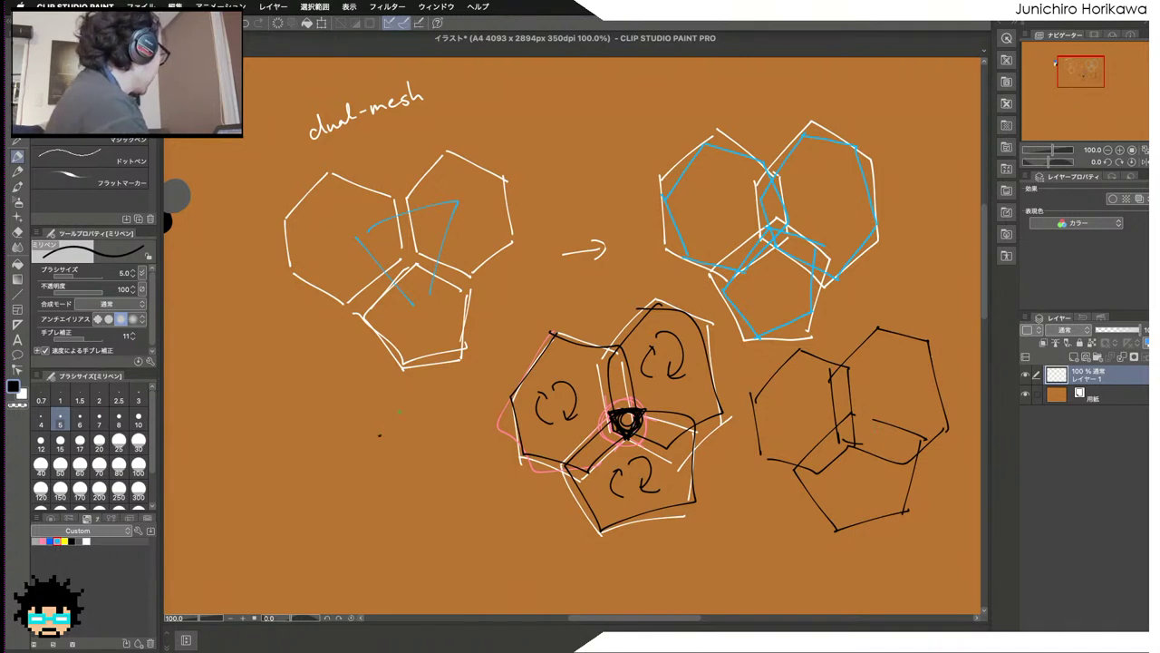
pyautogui.moveTo(384, 436); pyautogui.dragTo(630, 401)
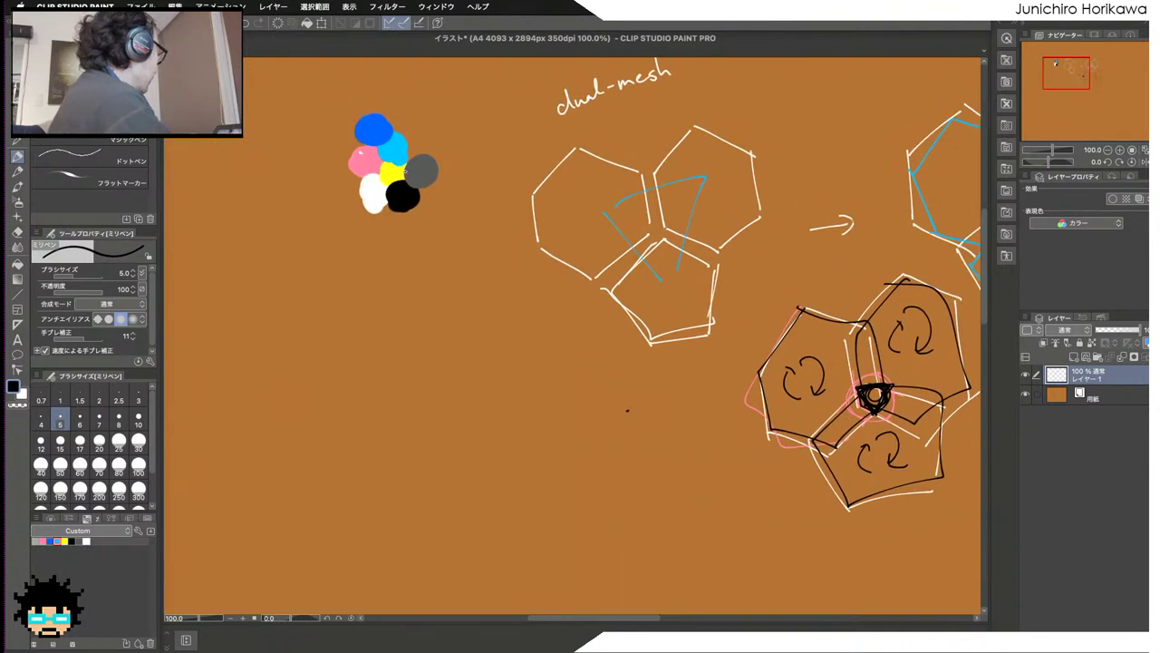
# Step: Pick cyan and pan back to the blue-outlined hexagons
pyautogui.keyDown('alt'); pyautogui.click(397, 145); pyautogui.keyUp('alt')
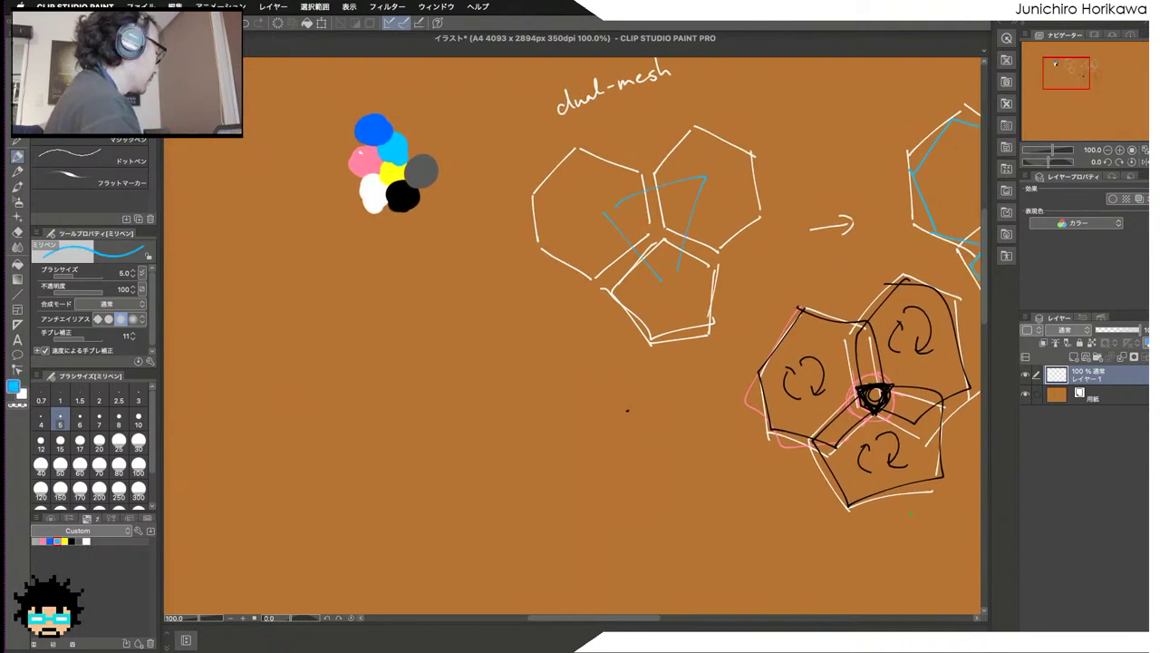
pyautogui.moveTo(916, 516); pyautogui.dragTo(472, 495)
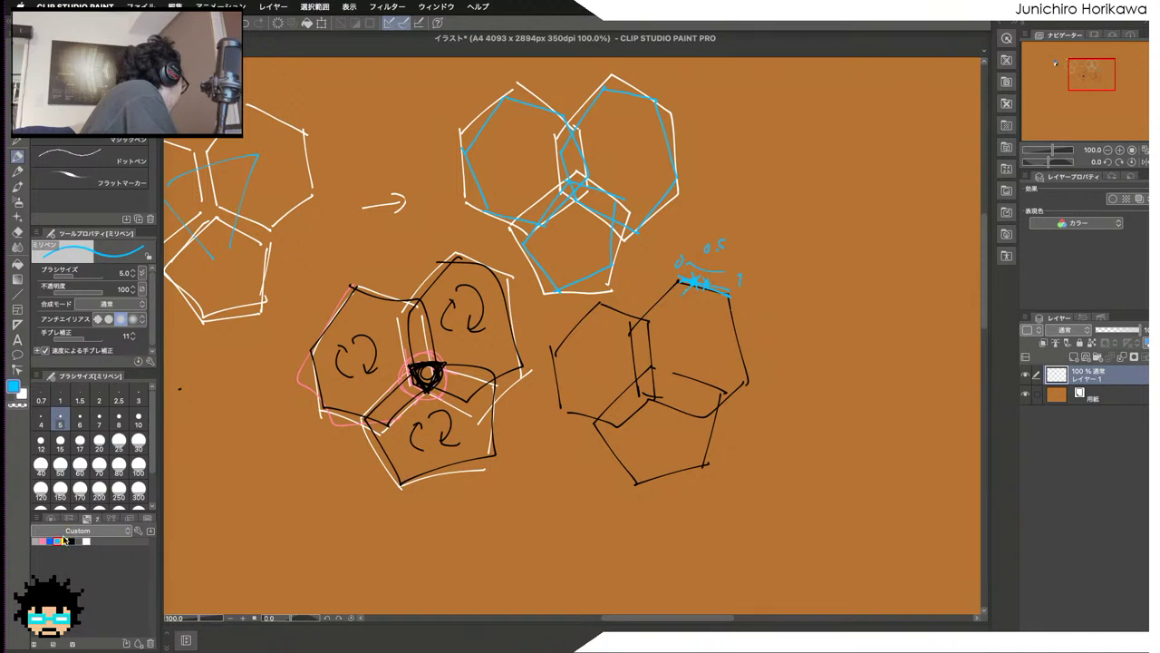
# Step: Pick pink and trace ring edges in the upper-right and lower hexagons, erasing stray strokes
pyautogui.click(41, 541)
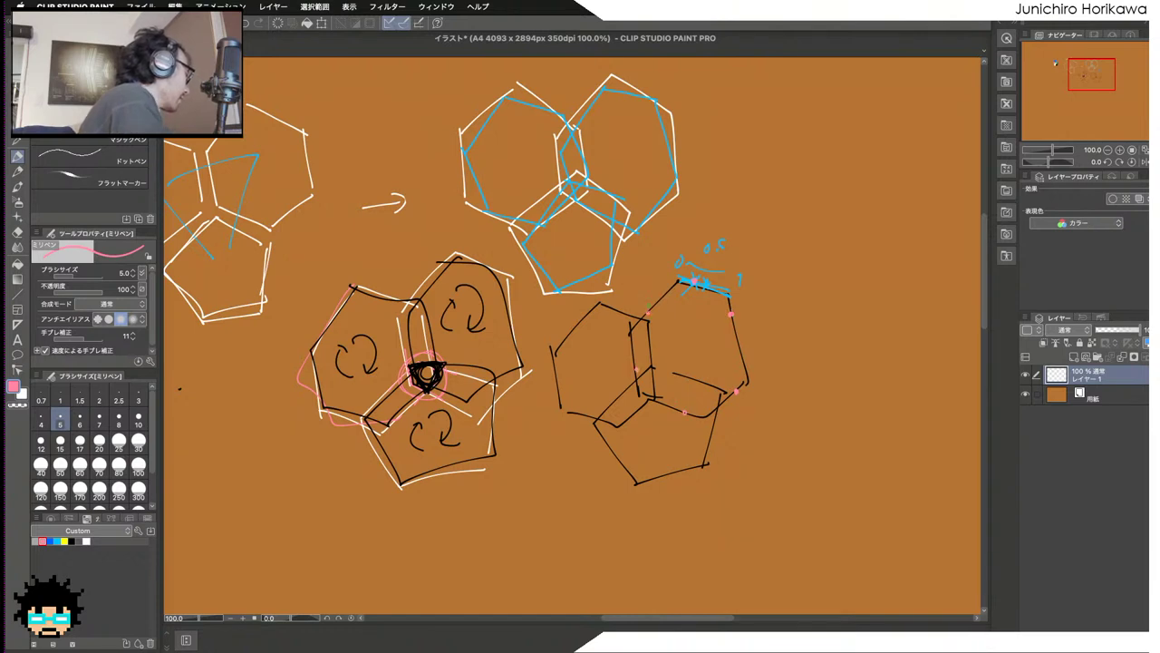
pyautogui.moveTo(638, 368)
pyautogui.mouseDown()
pyautogui.moveTo(651, 309)
pyautogui.moveTo(691, 282)
pyautogui.moveTo(712, 287)
pyautogui.moveTo(732, 312)
pyautogui.moveTo(737, 390)
pyautogui.moveTo(688, 413)
pyautogui.moveTo(640, 370)
pyautogui.mouseUp()
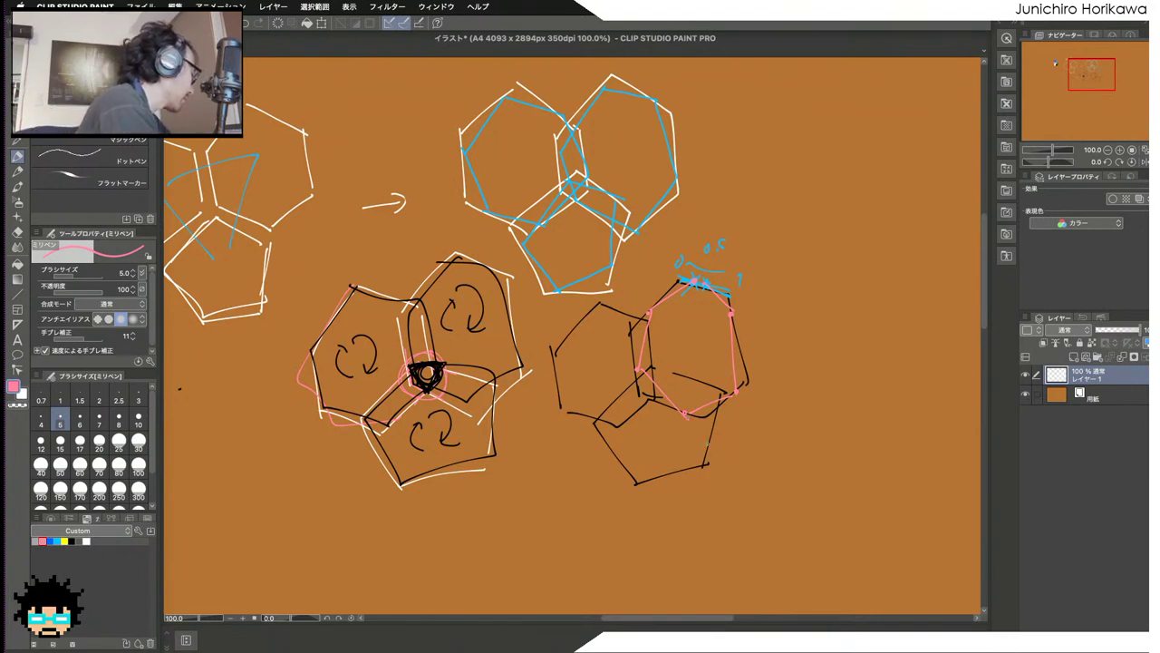
pyautogui.moveTo(707, 450); pyautogui.dragTo(653, 477)
pyautogui.moveTo(606, 437); pyautogui.dragTo(649, 468)
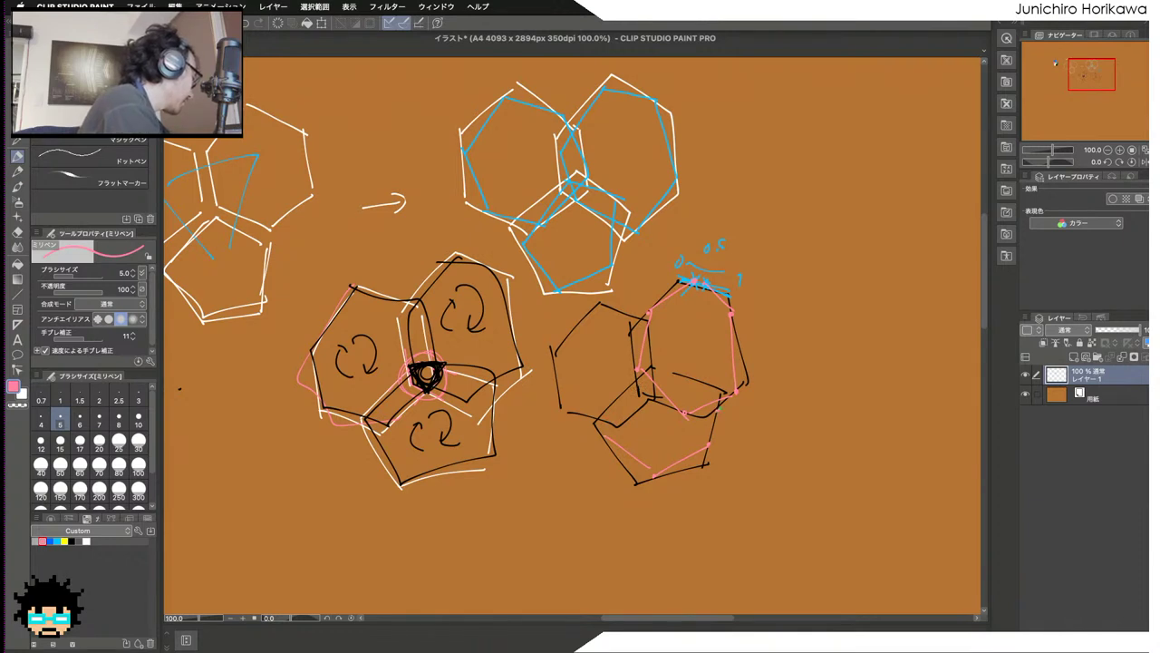
pyautogui.moveTo(640, 444)
pyautogui.mouseDown()
pyautogui.moveTo(624, 452)
pyautogui.moveTo(680, 459)
pyautogui.moveTo(694, 444)
pyautogui.moveTo(694, 466)
pyautogui.mouseUp()
# Step: Redraw the lower hexagon's pink edges, trace the cluster's hexagon outline, and add centre strokes
pyautogui.moveTo(729, 408); pyautogui.dragTo(705, 448)
pyautogui.moveTo(624, 472)
pyautogui.mouseDown()
pyautogui.moveTo(689, 467)
pyautogui.moveTo(607, 410)
pyautogui.moveTo(628, 395)
pyautogui.moveTo(675, 371)
pyautogui.moveTo(729, 408)
pyautogui.mouseUp()
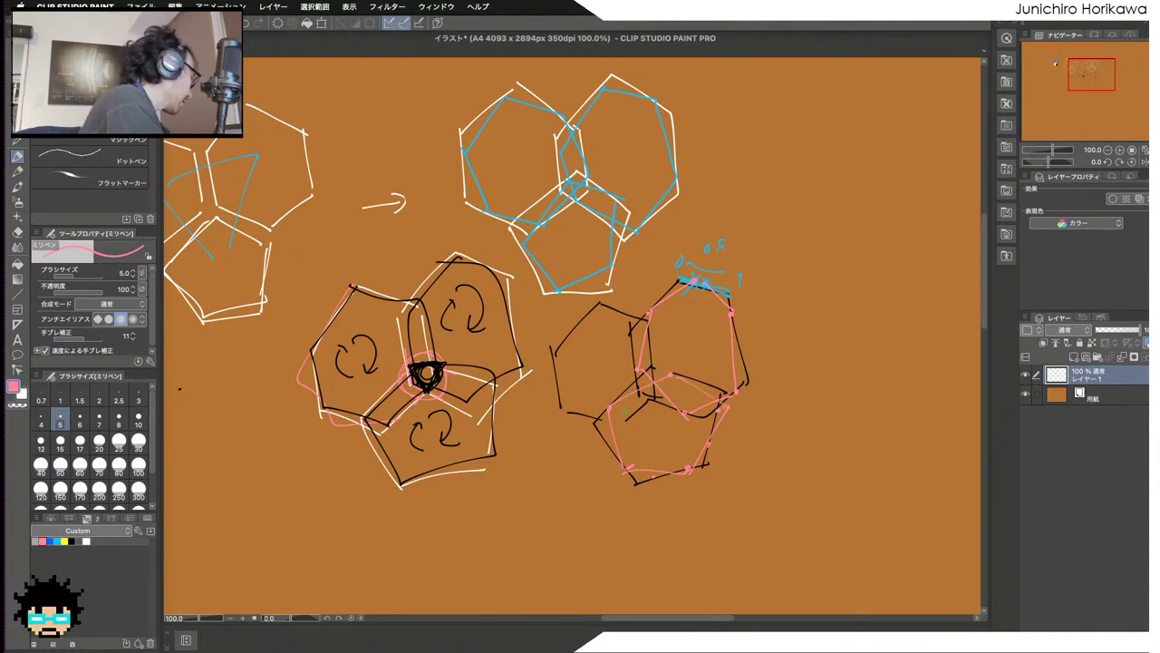
pyautogui.moveTo(632, 416); pyautogui.dragTo(573, 412)
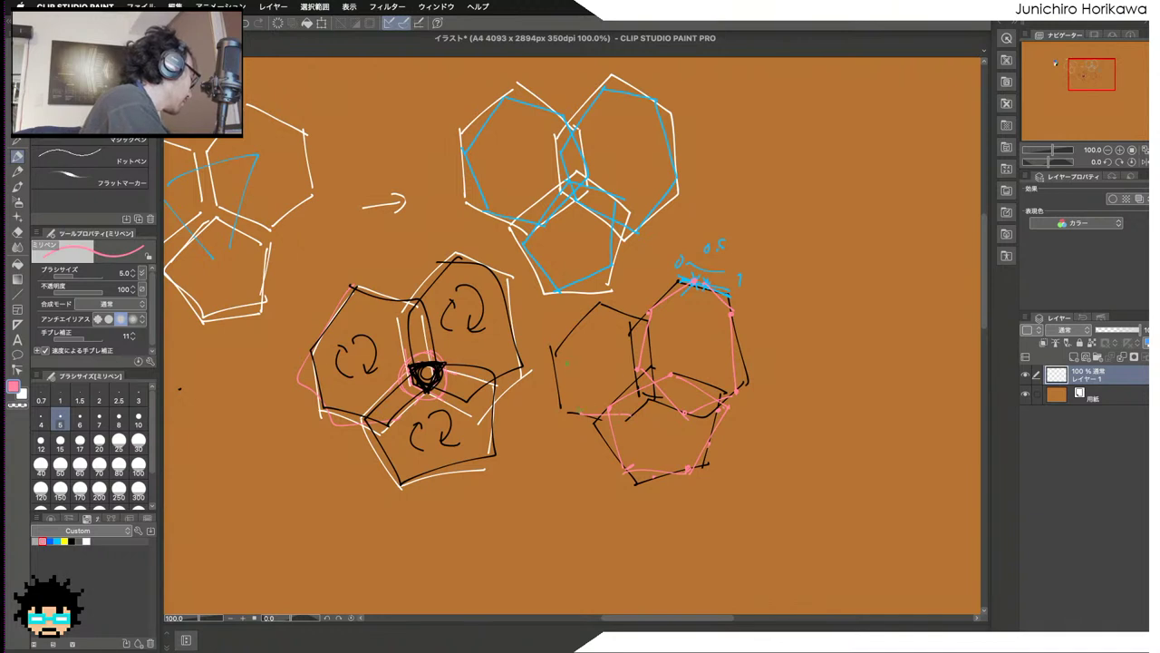
pyautogui.moveTo(578, 410); pyautogui.dragTo(557, 369)
pyautogui.moveTo(556, 370)
pyautogui.mouseDown()
pyautogui.moveTo(598, 312)
pyautogui.moveTo(634, 308)
pyautogui.moveTo(656, 384)
pyautogui.mouseUp()
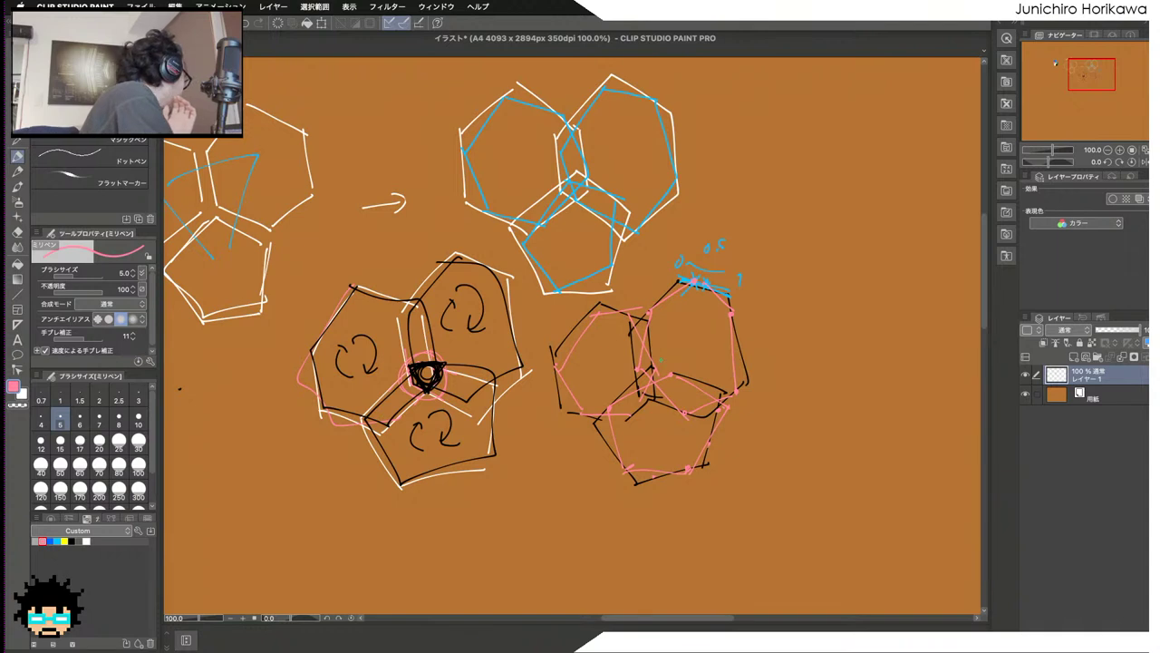
pyautogui.moveTo(640, 371); pyautogui.dragTo(659, 392)
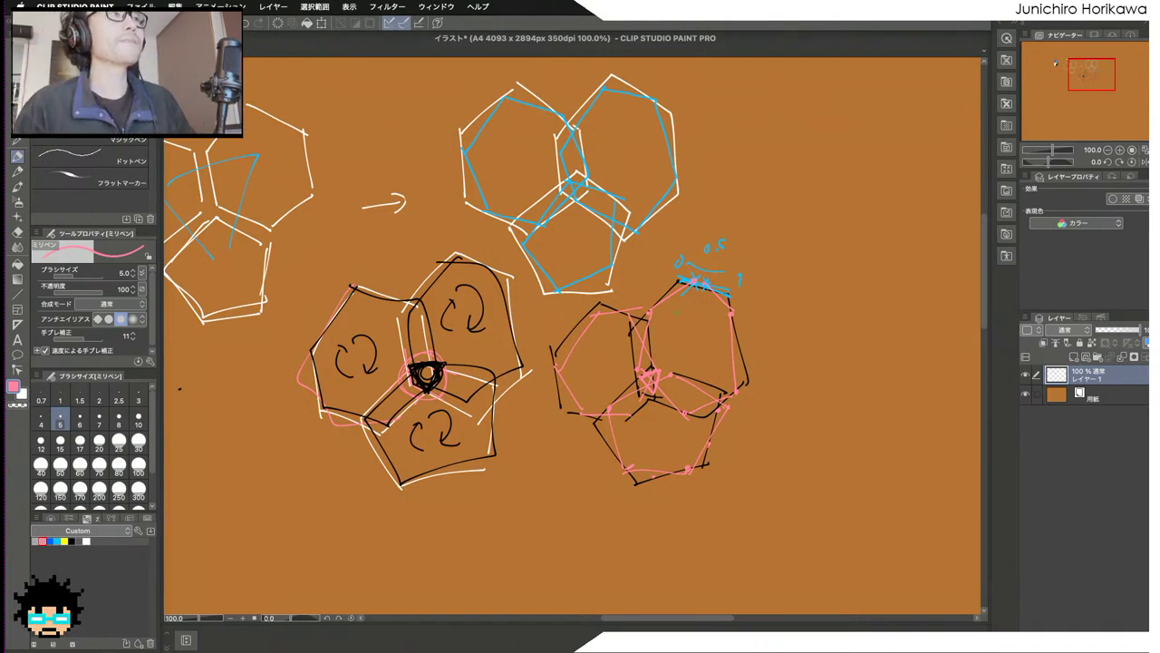
# Step: Cycle between the woven-sphere and empty Houdini windows, ending on the empty Ring Weaving3 scene
pyautogui.hotkey('ctrl', 'Up')
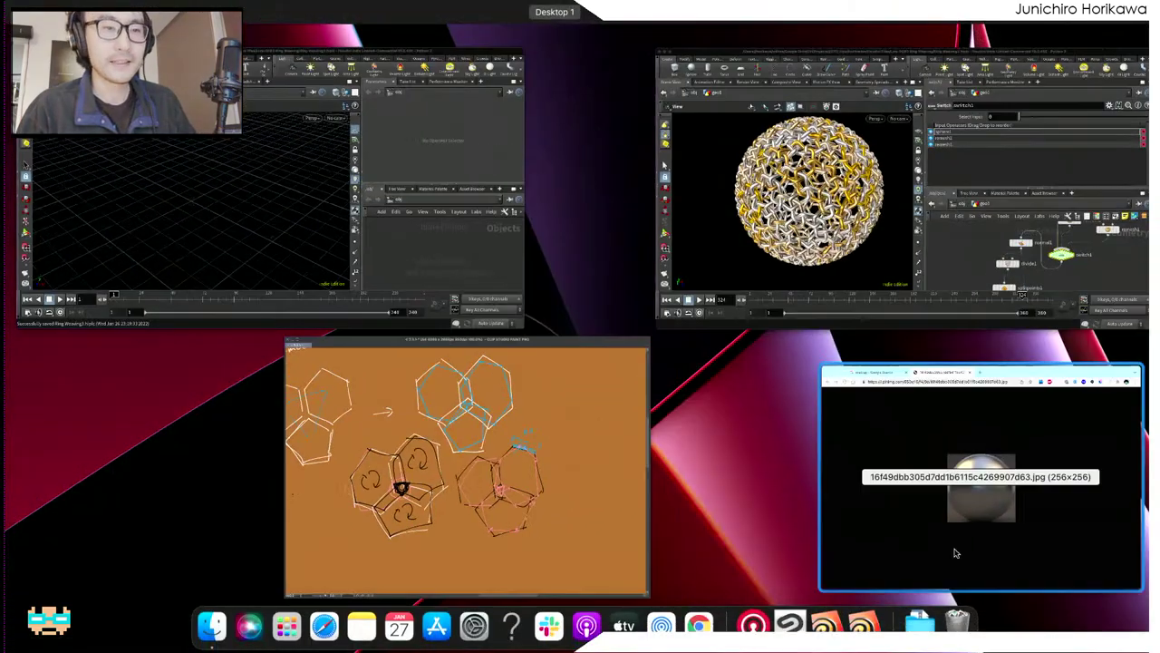
pyautogui.click(952, 288)
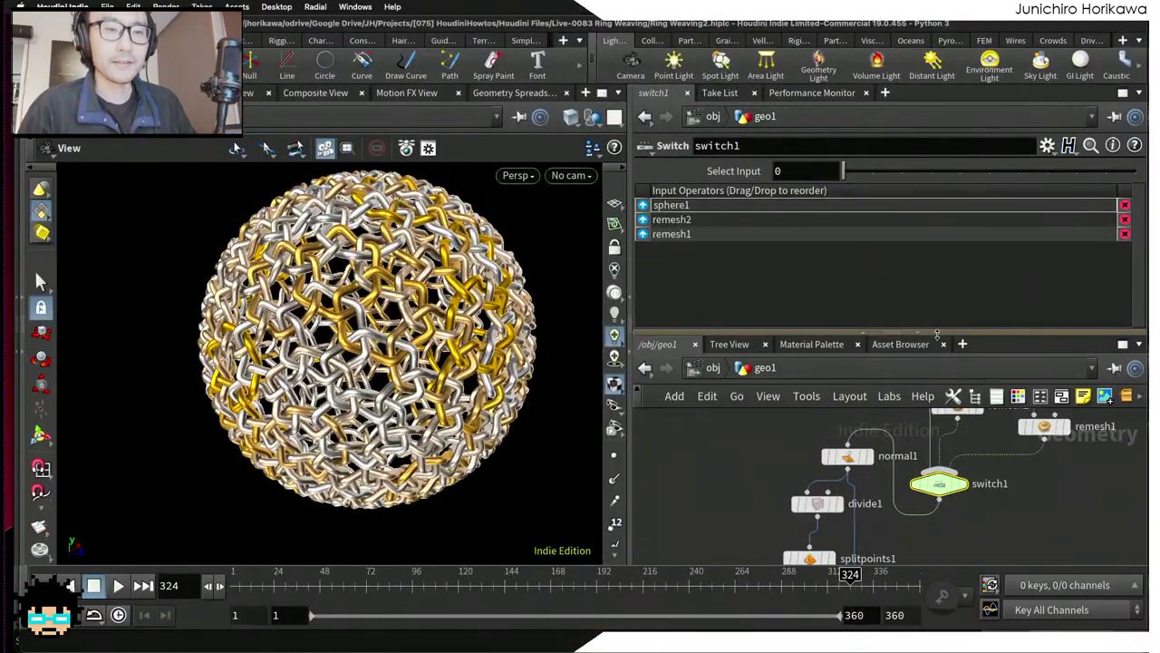
pyautogui.moveTo(943, 332); pyautogui.dragTo(943, 277)
pyautogui.scroll(-5, 938, 379)
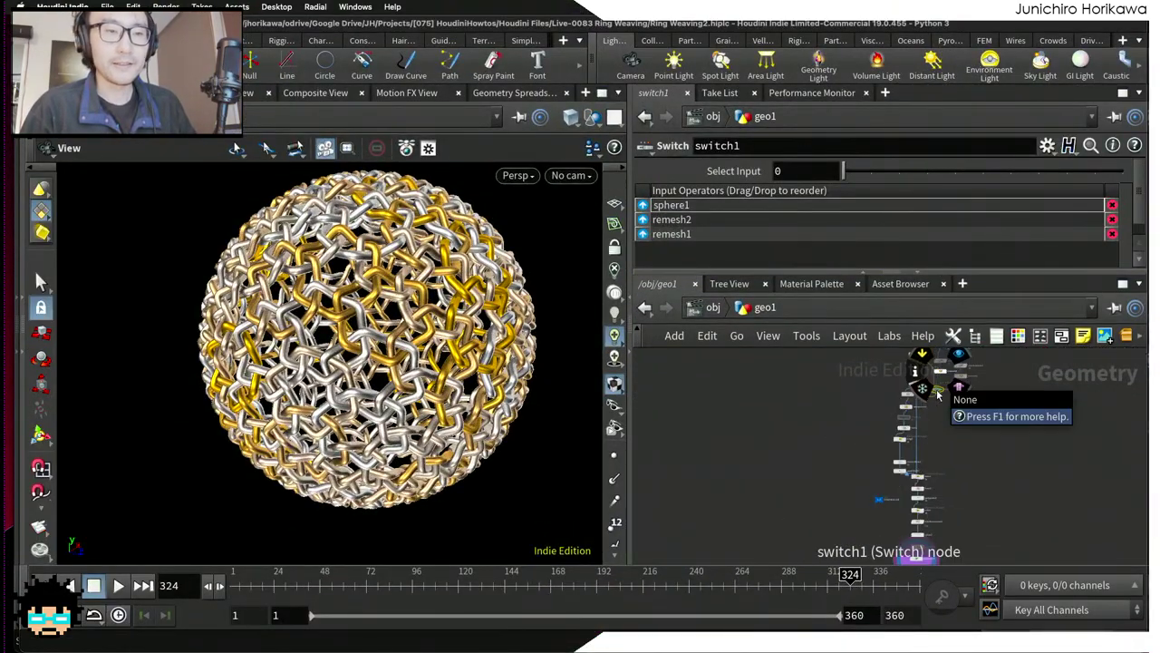
pyautogui.hotkey('ctrl', 'Up')
pyautogui.click(272, 227)
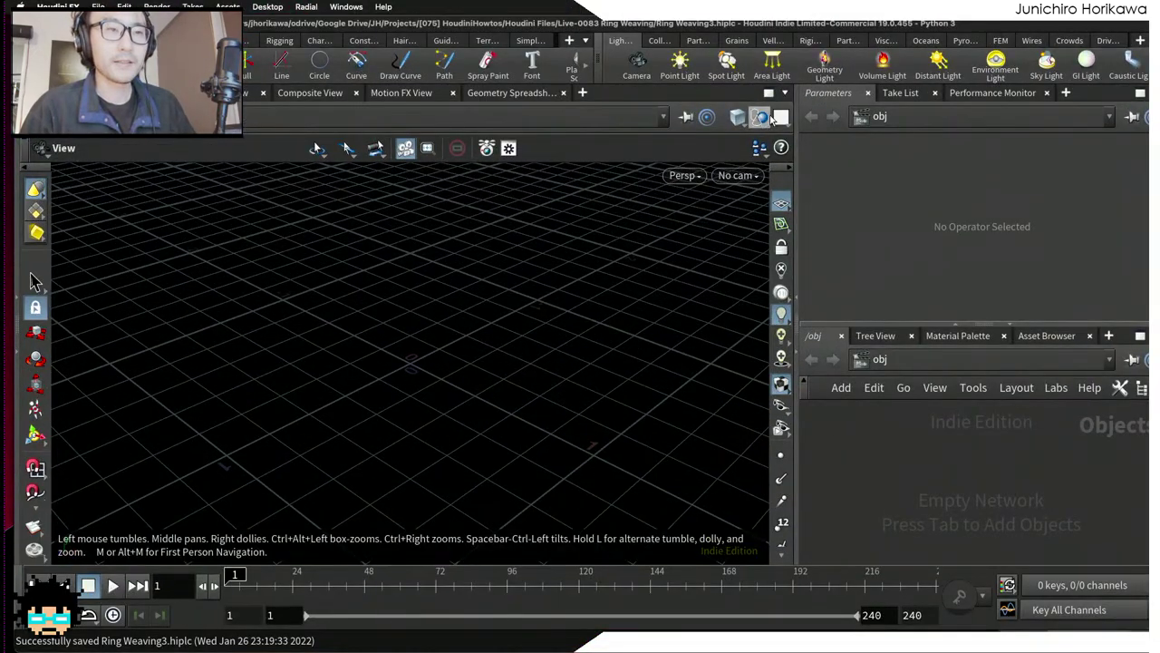
pyautogui.hotkey('ctrl', 'Up')
pyautogui.click(824, 84)
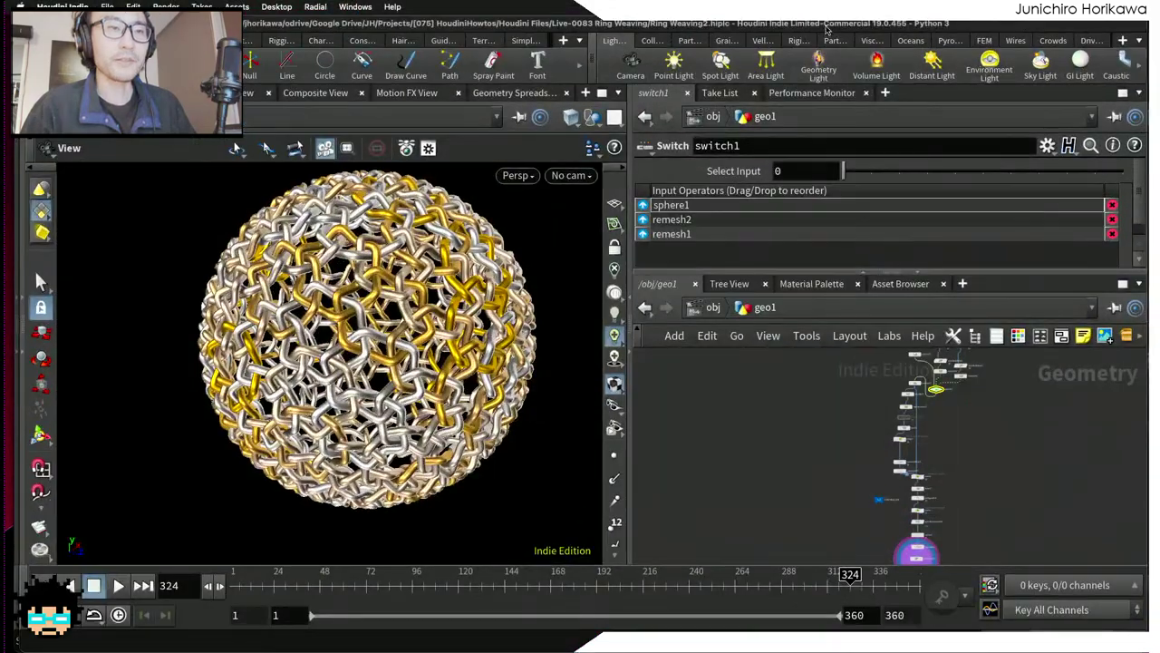
pyautogui.press('super+grave')
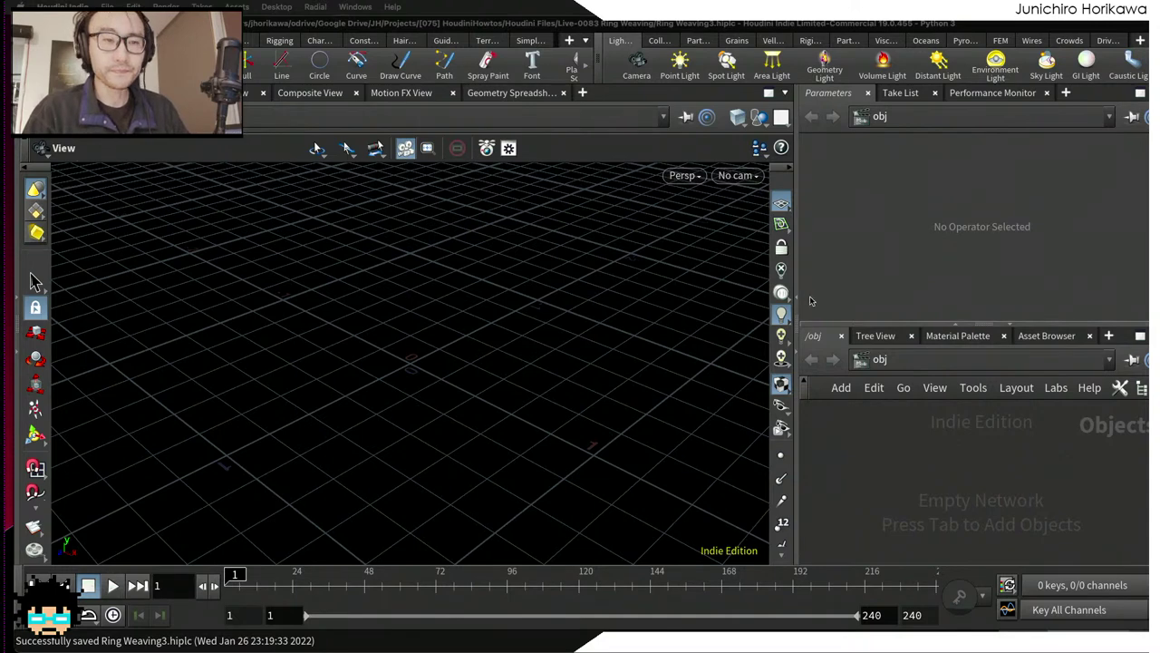
# Step: Add a Sphere node, sphere1, to the obj network
pyautogui.moveTo(848, 323); pyautogui.dragTo(847, 261)
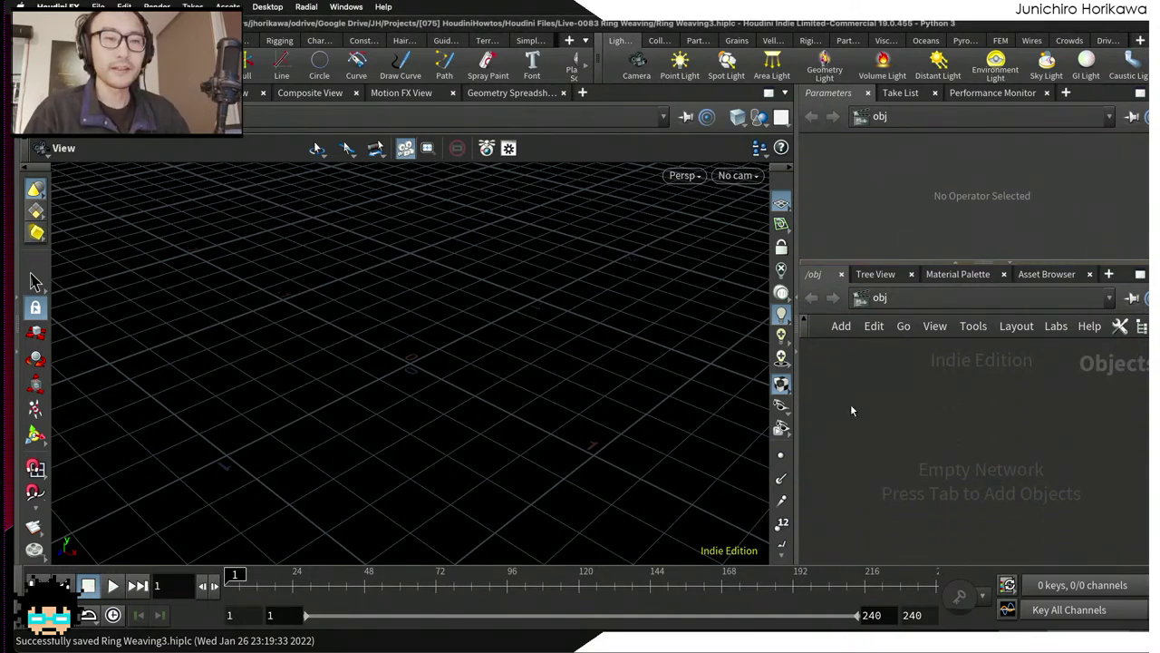
pyautogui.press('Tab')
pyautogui.write('sph')
pyautogui.press('Return')
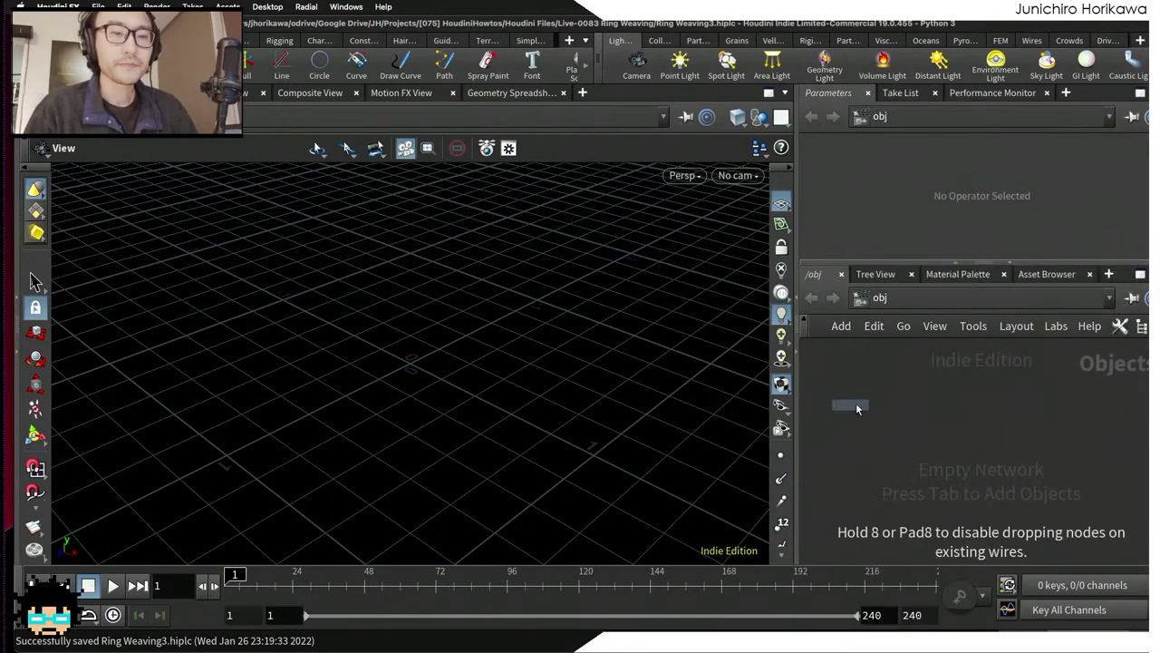
pyautogui.click(890, 399)
# Step: Inside sphere1, set Primitive Type to Polygon for a triangulated ball
pyautogui.doubleClick(893, 399)
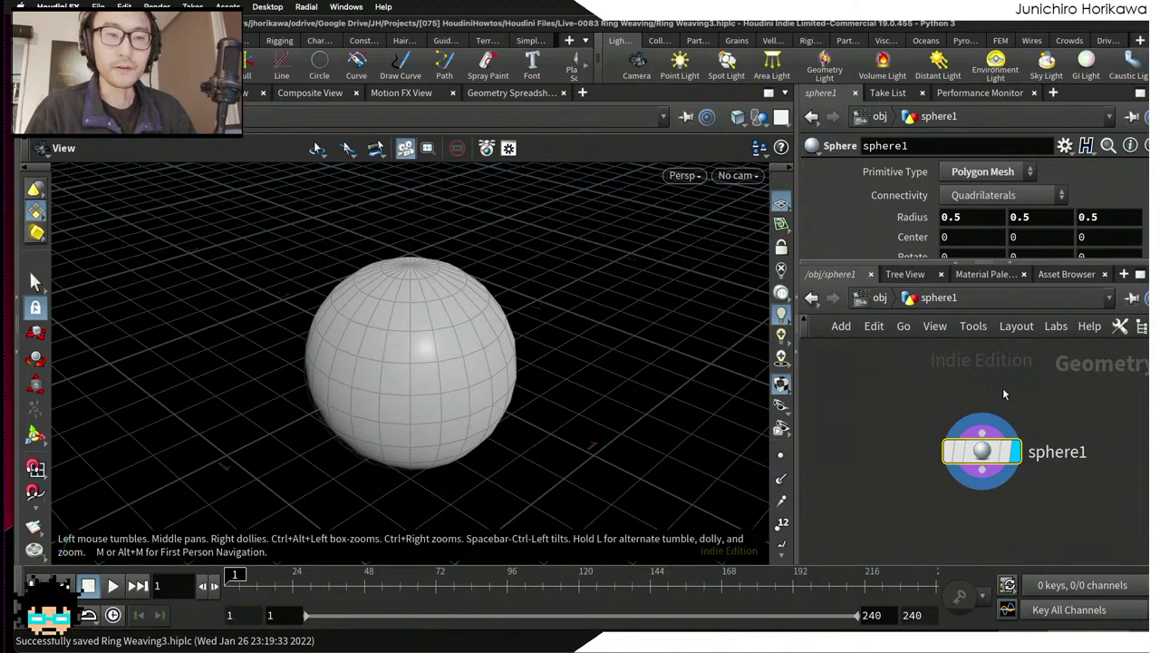
pyautogui.click(961, 174)
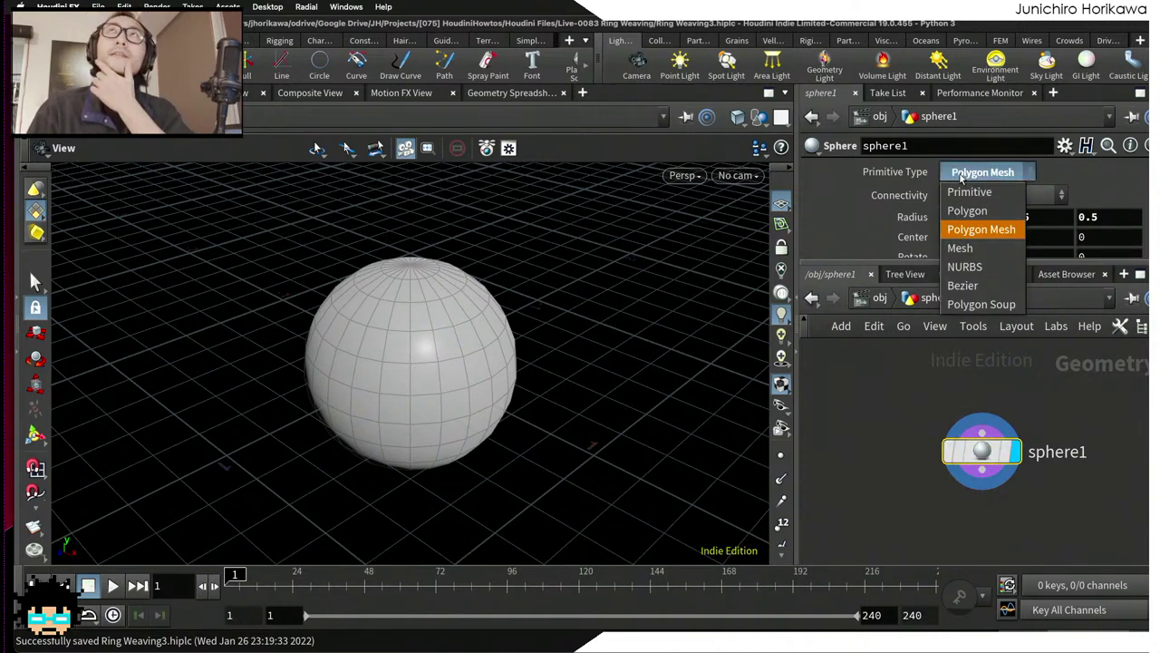
pyautogui.click(967, 210)
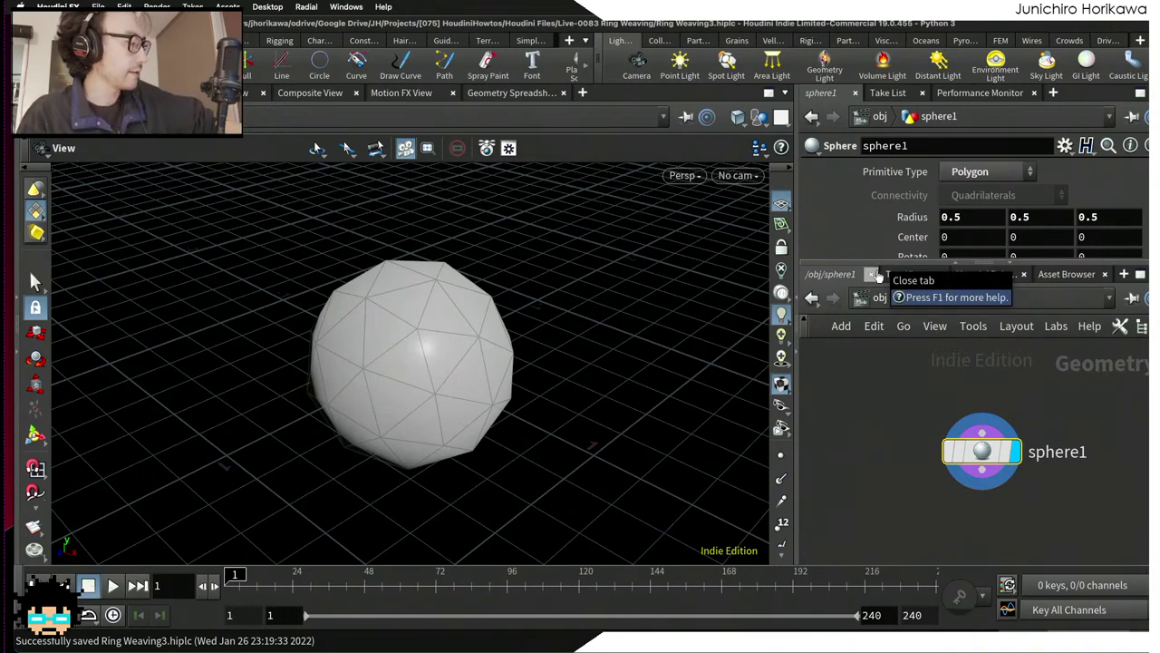
pyautogui.click(893, 363)
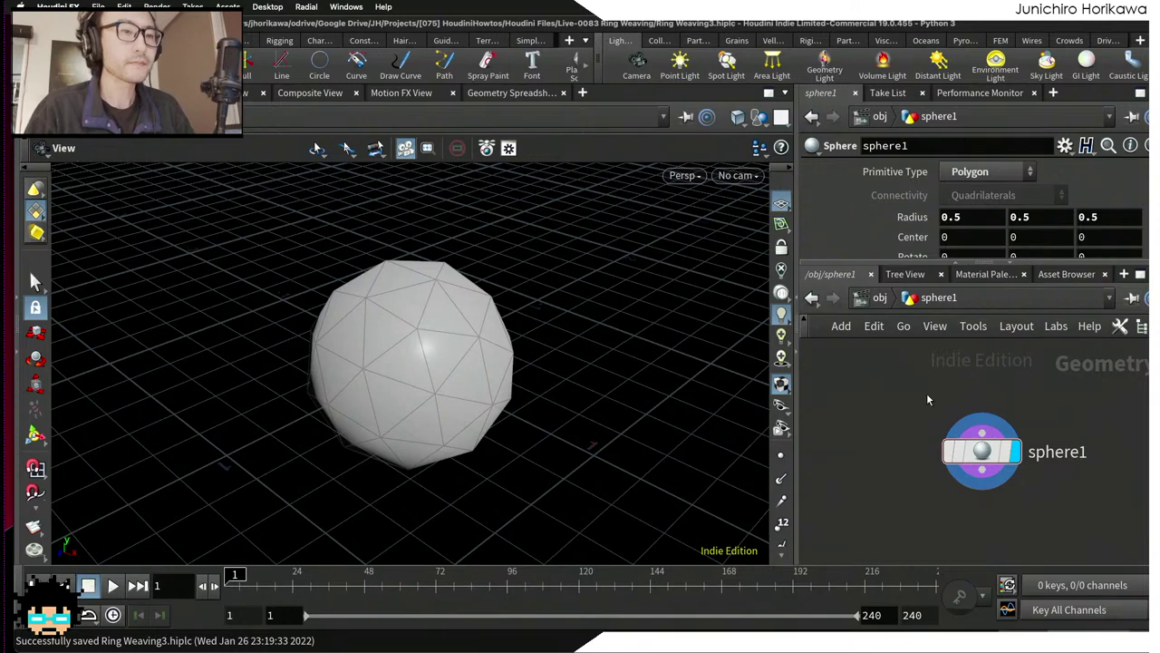
# Step: Raise sphere1's Frequency from 2 to 4 and tumble closer to view the denser triangles
pyautogui.scroll(-1, 882, 400)
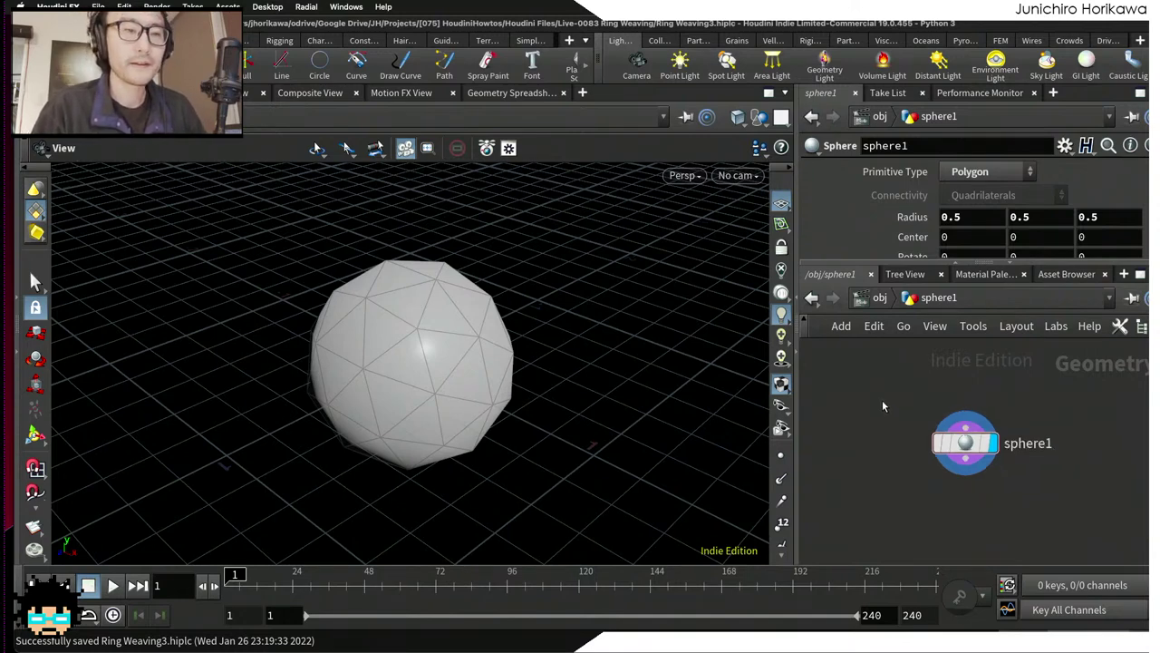
pyautogui.press('Tab')
pyautogui.press('Escape')
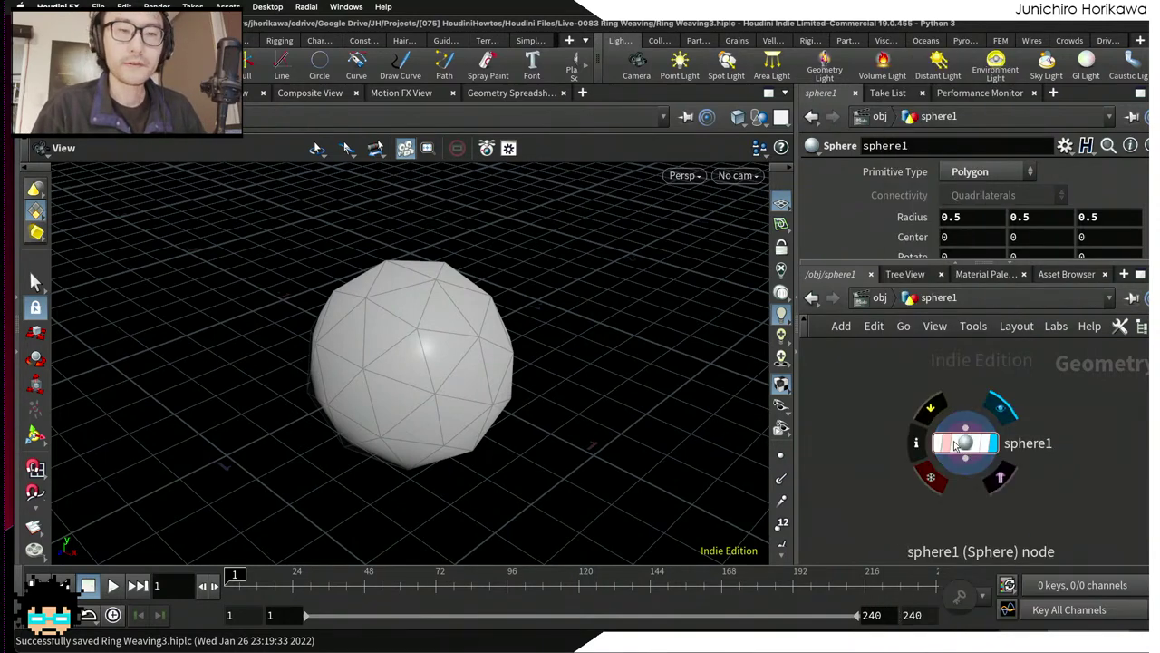
pyautogui.moveTo(903, 416); pyautogui.dragTo(904, 377, button='middle')
pyautogui.moveTo(903, 266); pyautogui.dragTo(905, 346)
pyautogui.moveTo(474, 295); pyautogui.dragTo(679, 300)
pyautogui.moveTo(1043, 286); pyautogui.dragTo(1053, 282)
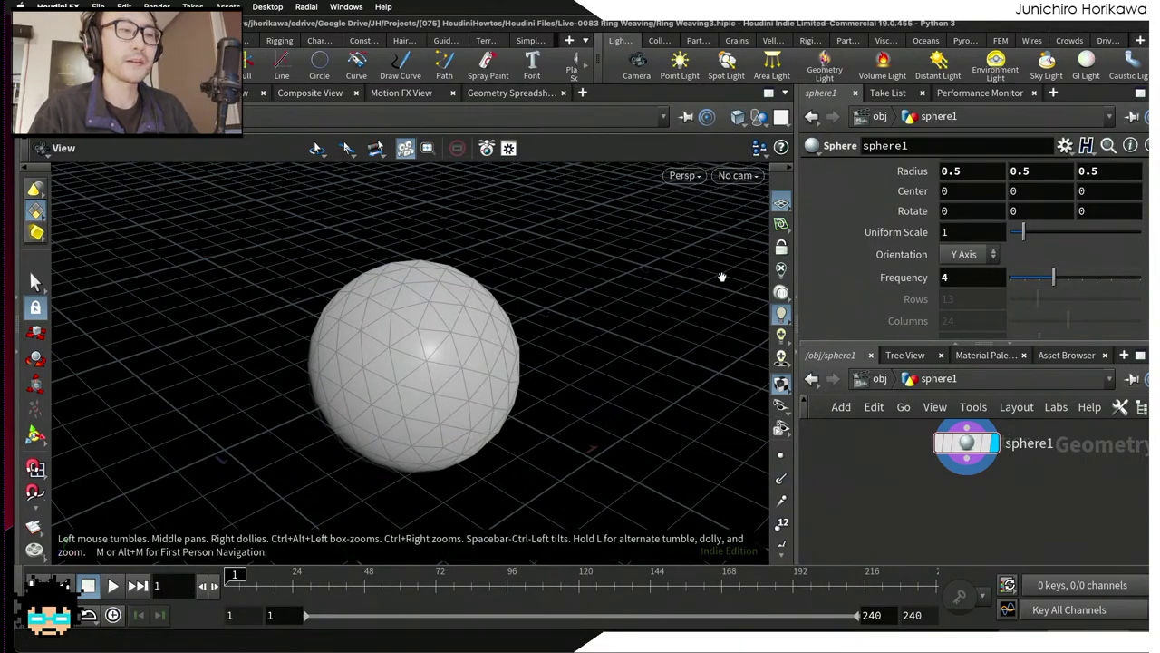
pyautogui.moveTo(722, 277); pyautogui.dragTo(548, 312)
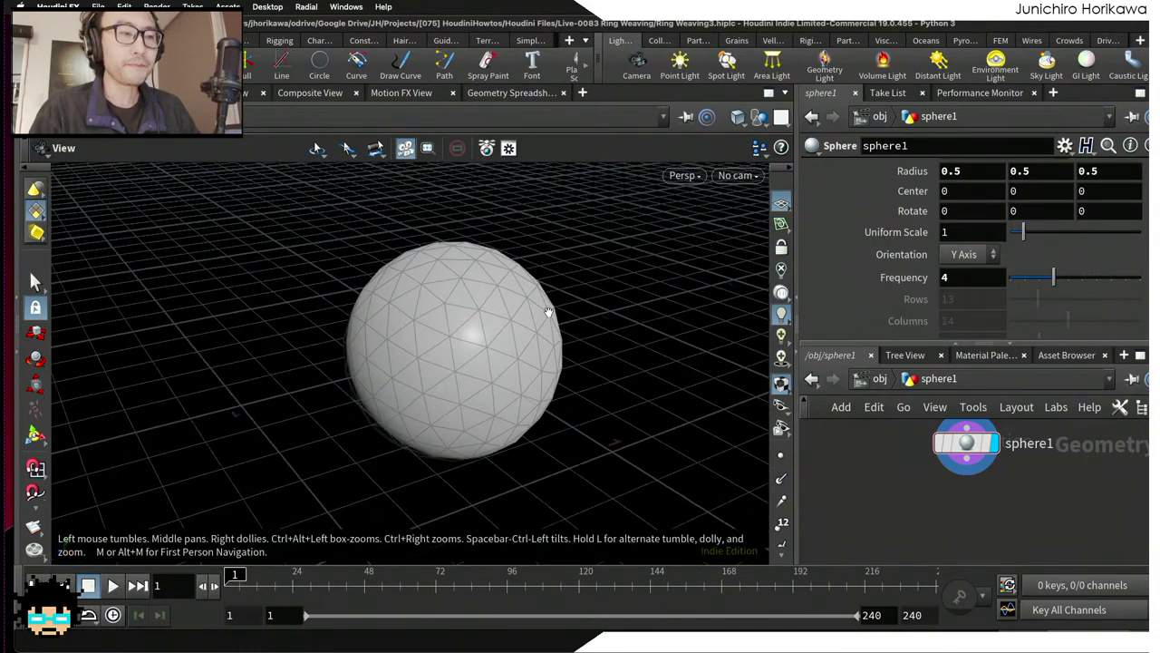
pyautogui.scroll(5, 549, 312)
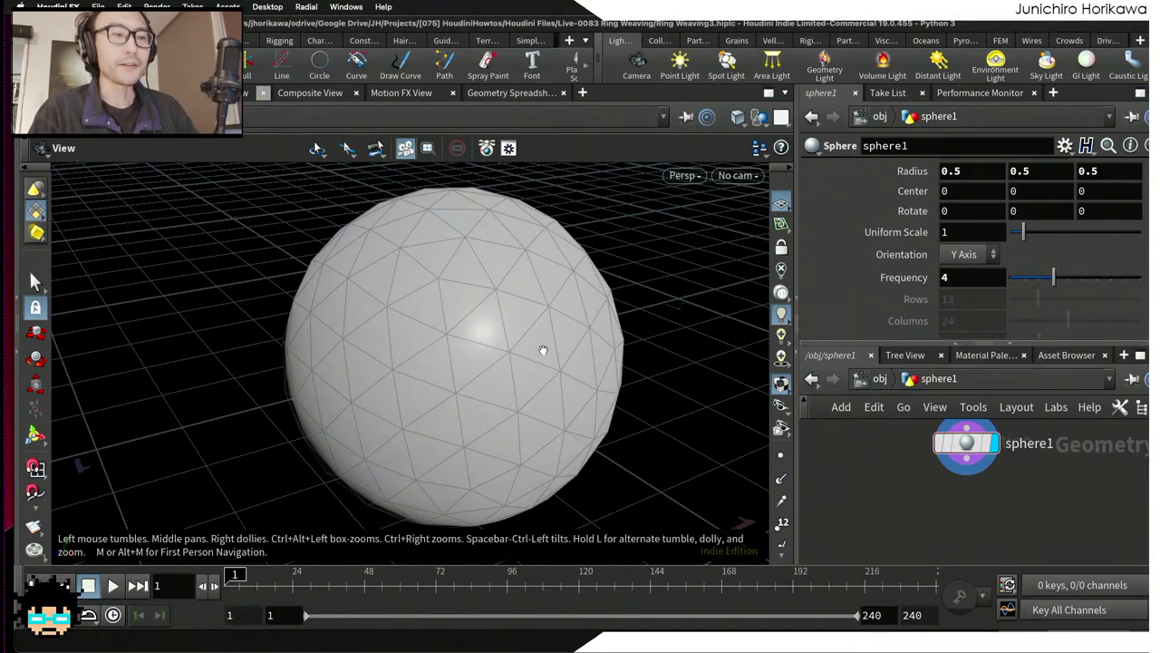
# Step: Add a Divide node, divide1, wired below sphere1
pyautogui.press('Tab')
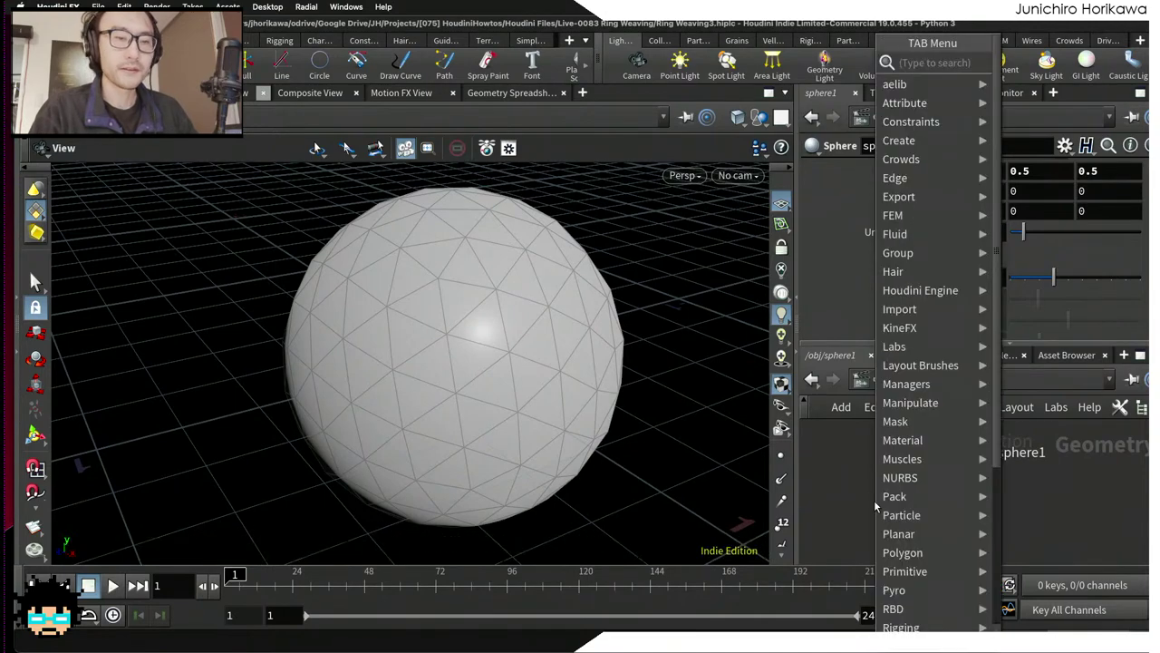
pyautogui.write('divide')
pyautogui.press('Return')
pyautogui.click(876, 501)
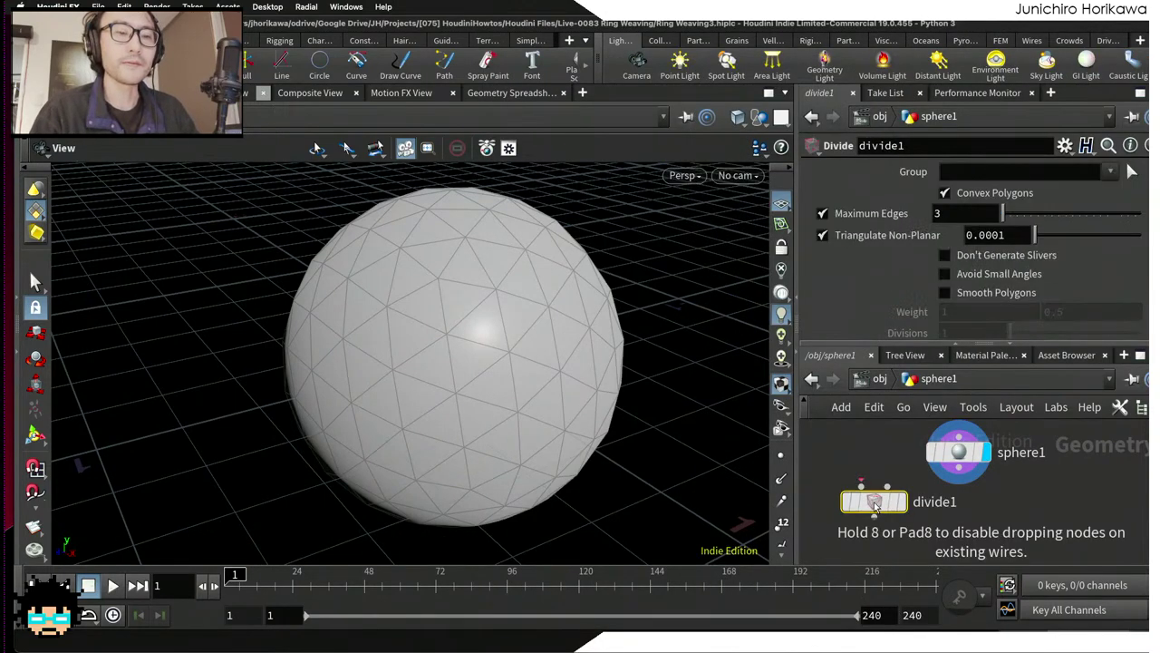
pyautogui.moveTo(898, 504); pyautogui.dragTo(1000, 532)
# Step: Turn on Compute Dual in divide1 and save the Ring Weaving3 scene
pyautogui.scroll(-2, 973, 260)
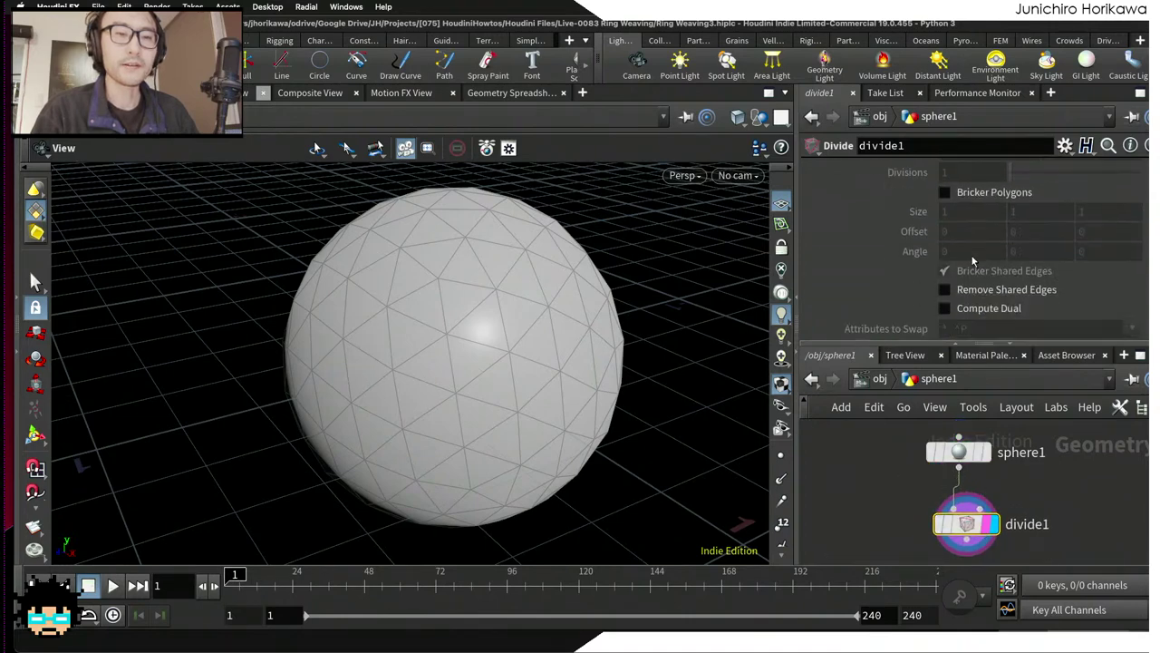
pyautogui.click(946, 308)
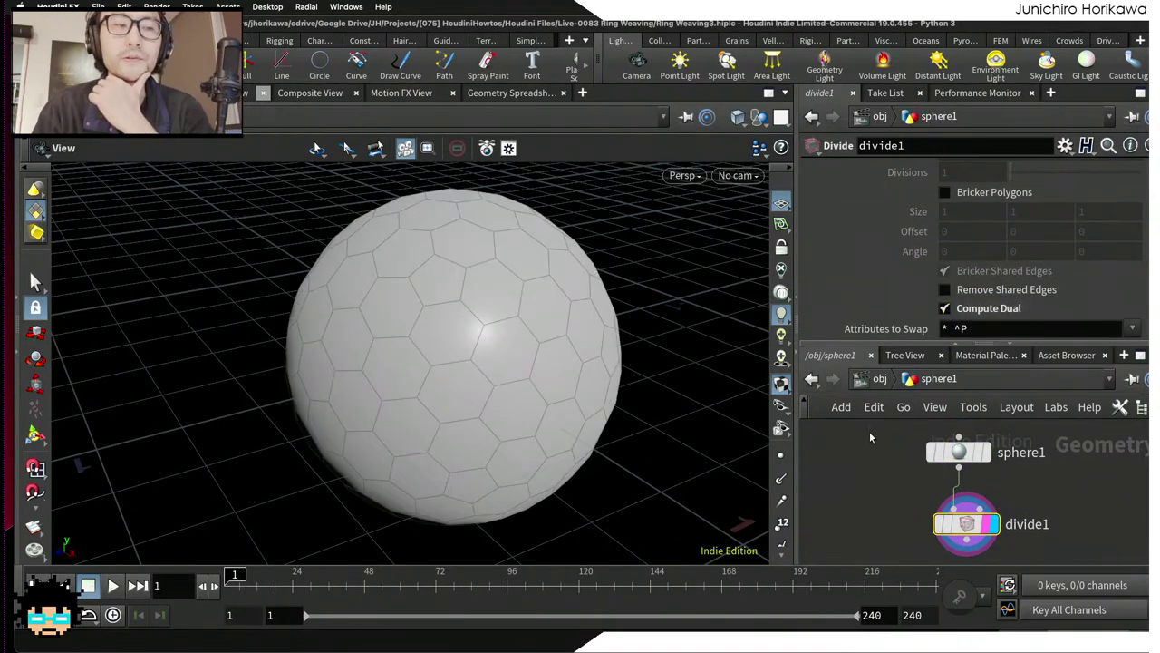
pyautogui.hotkey('ctrl', 's')
pyautogui.moveTo(855, 484); pyautogui.dragTo(845, 435, button='middle')
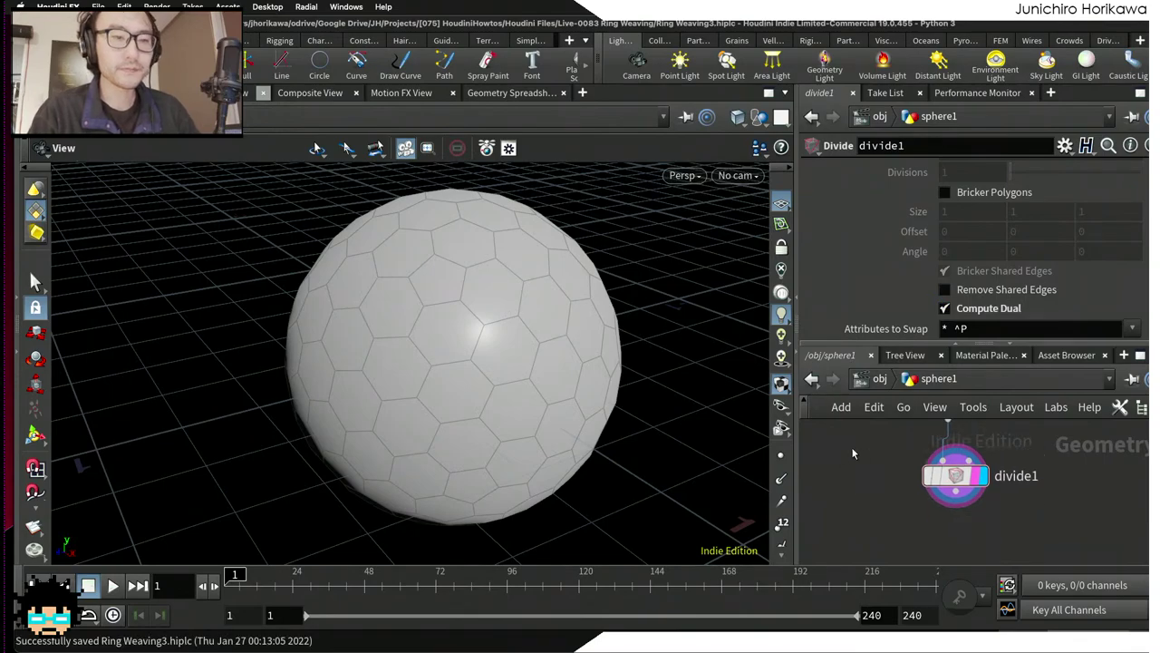
pyautogui.moveTo(508, 309); pyautogui.dragTo(599, 334)
pyautogui.scroll(4, 474, 290)
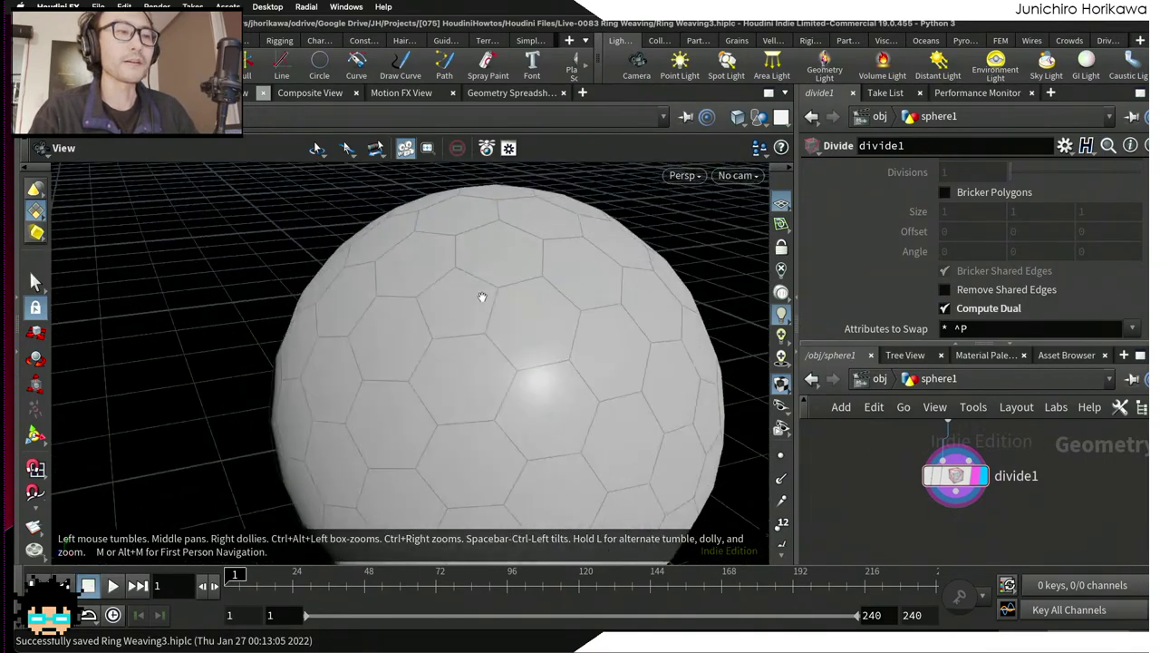
pyautogui.scroll(-1, 509, 353)
pyautogui.moveTo(509, 352); pyautogui.dragTo(465, 336)
pyautogui.scroll(2, 411, 355)
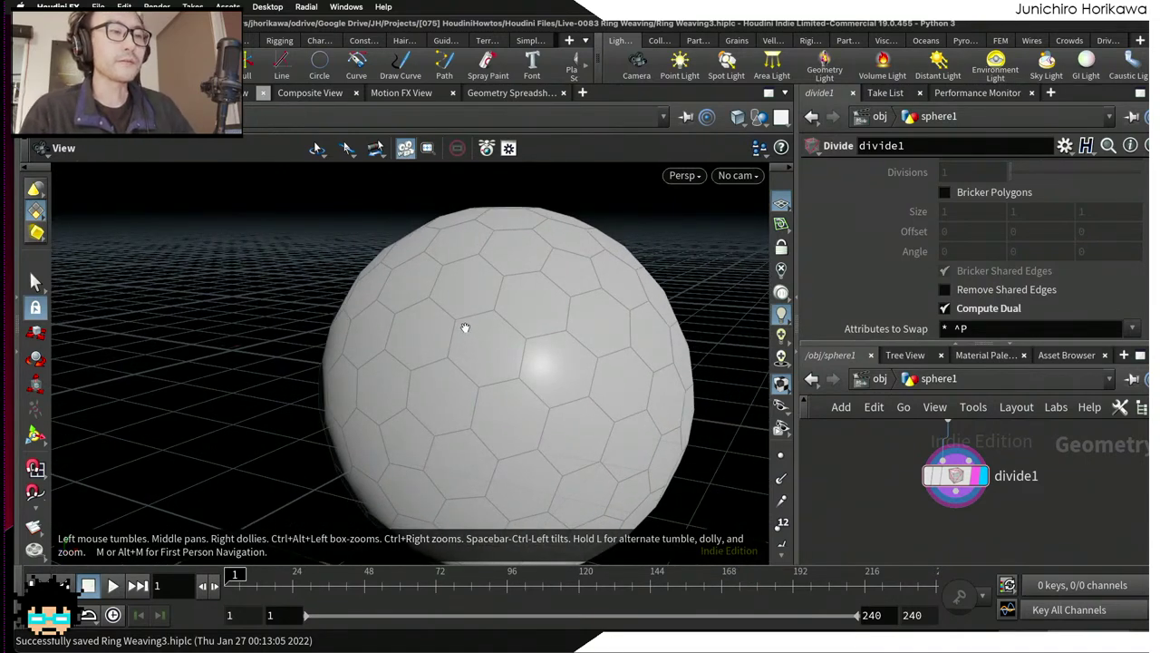
pyautogui.scroll(5, 516, 287)
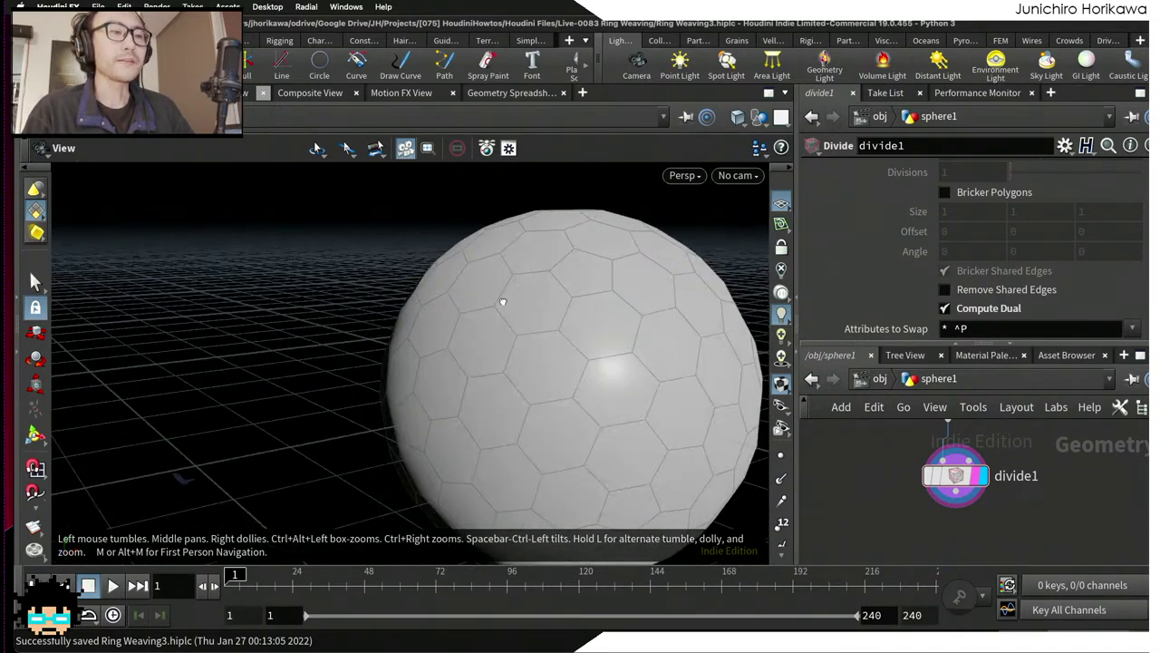
pyautogui.moveTo(499, 337); pyautogui.dragTo(519, 280)
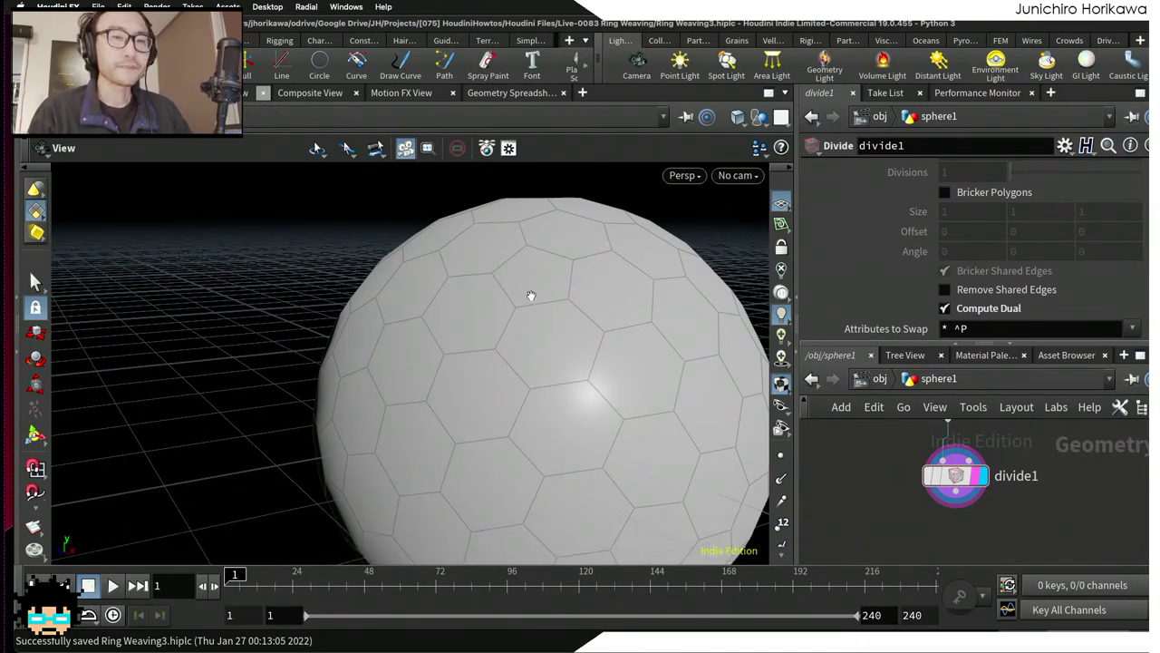
pyautogui.moveTo(526, 290); pyautogui.dragTo(545, 356)
pyautogui.scroll(-5, 853, 471)
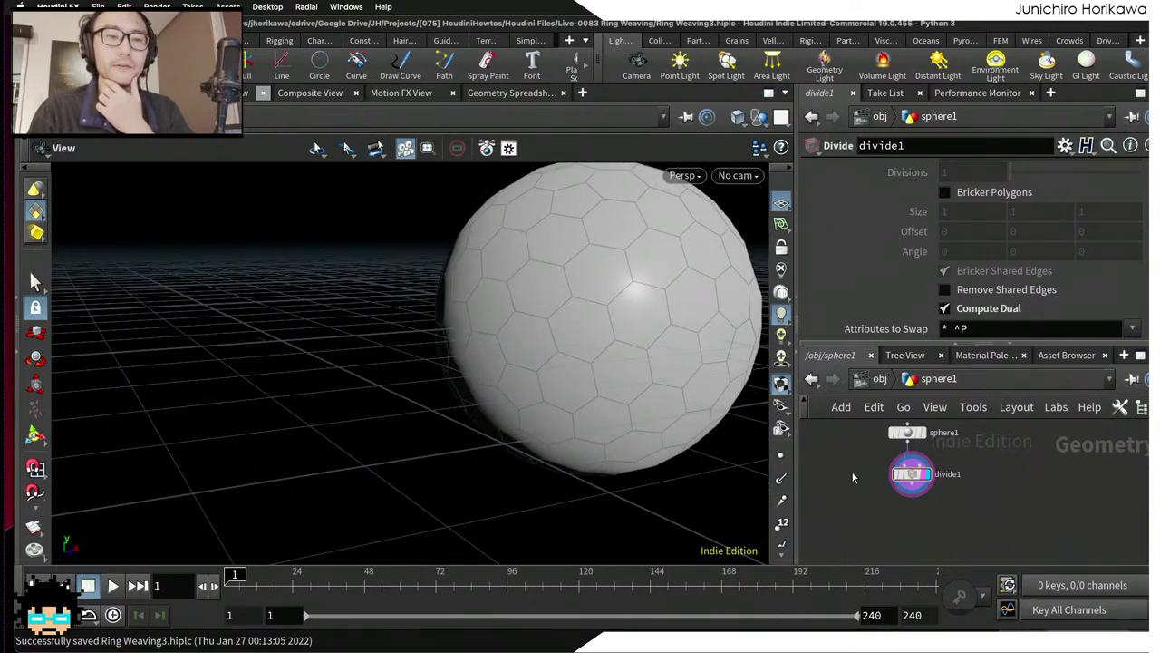
pyautogui.scroll(2, 861, 472)
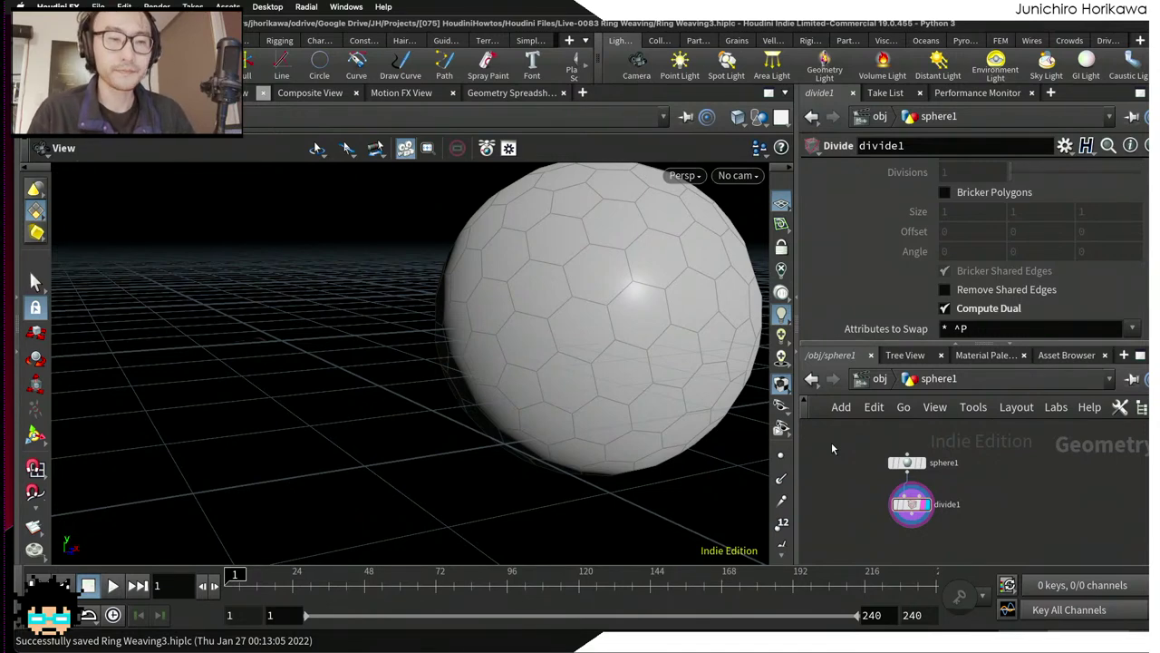
pyautogui.scroll(-2, 833, 442)
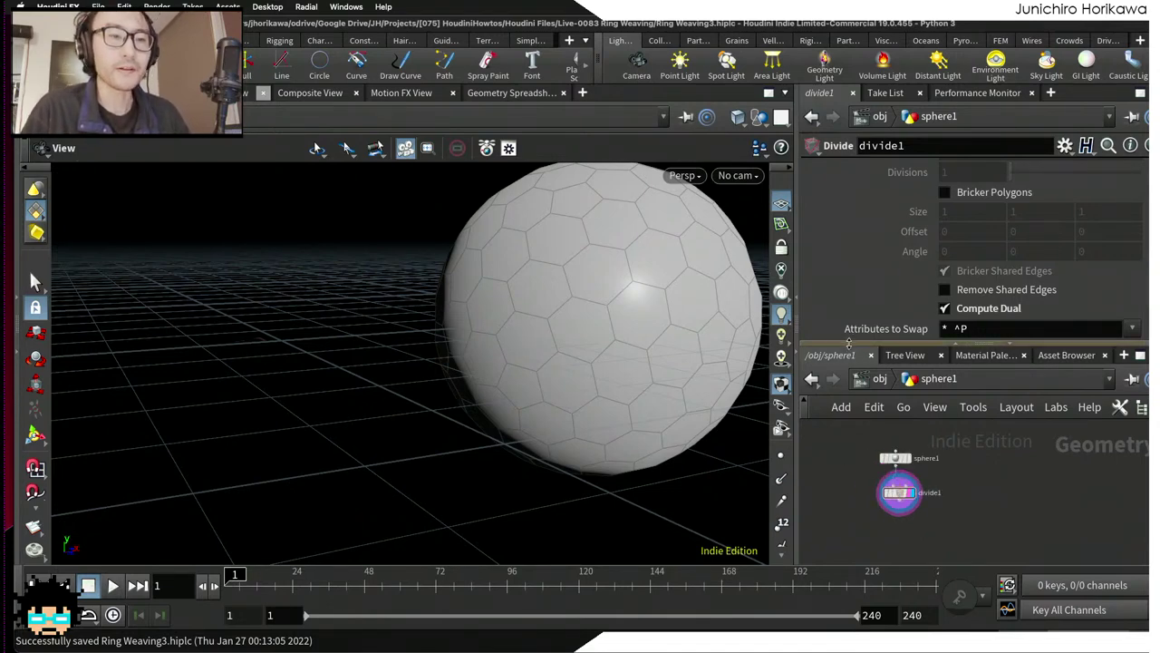
pyautogui.moveTo(849, 343); pyautogui.dragTo(849, 290)
pyautogui.moveTo(753, 313); pyautogui.dragTo(573, 332)
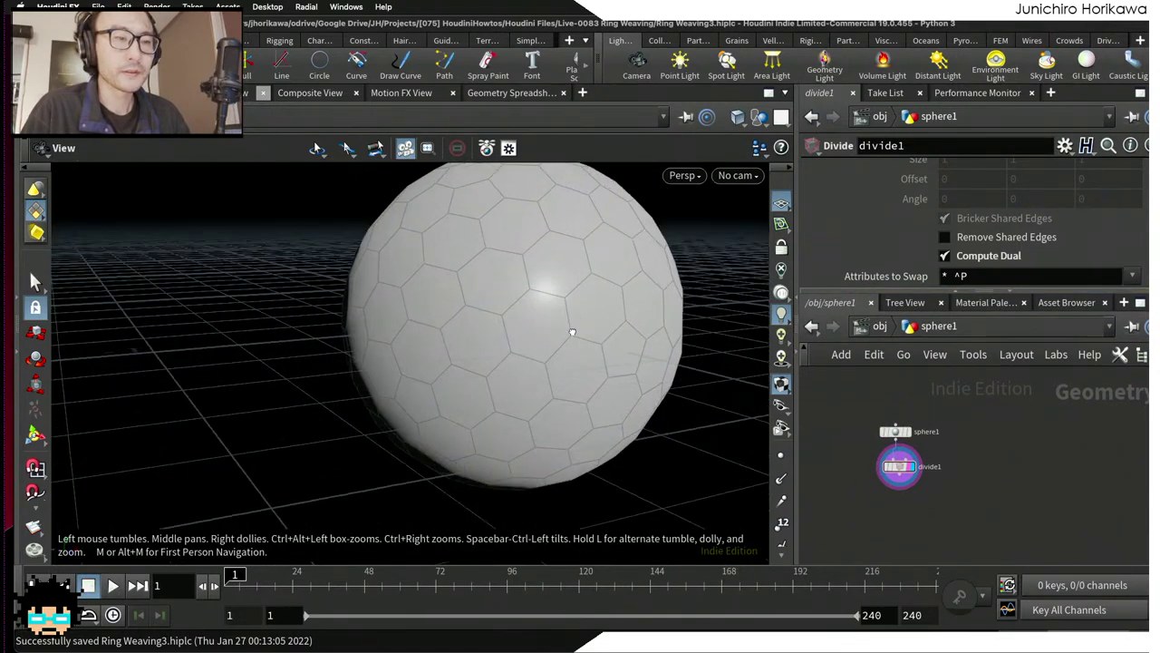
pyautogui.scroll(4, 899, 486)
pyautogui.scroll(2, 554, 278)
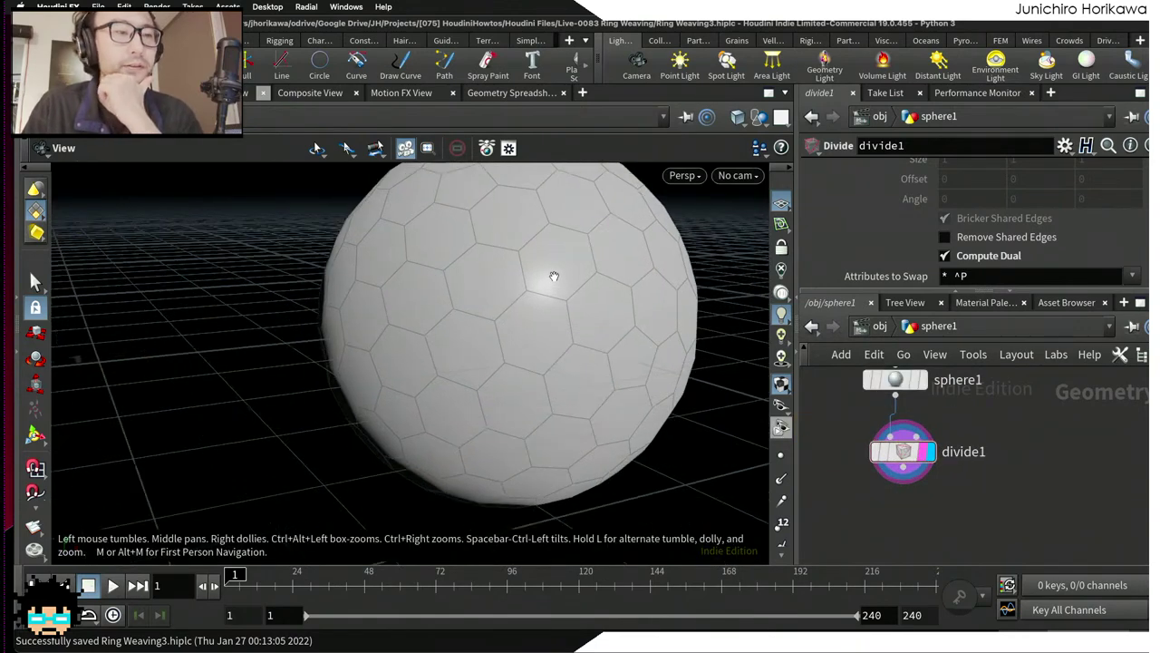
pyautogui.scroll(1, 554, 276)
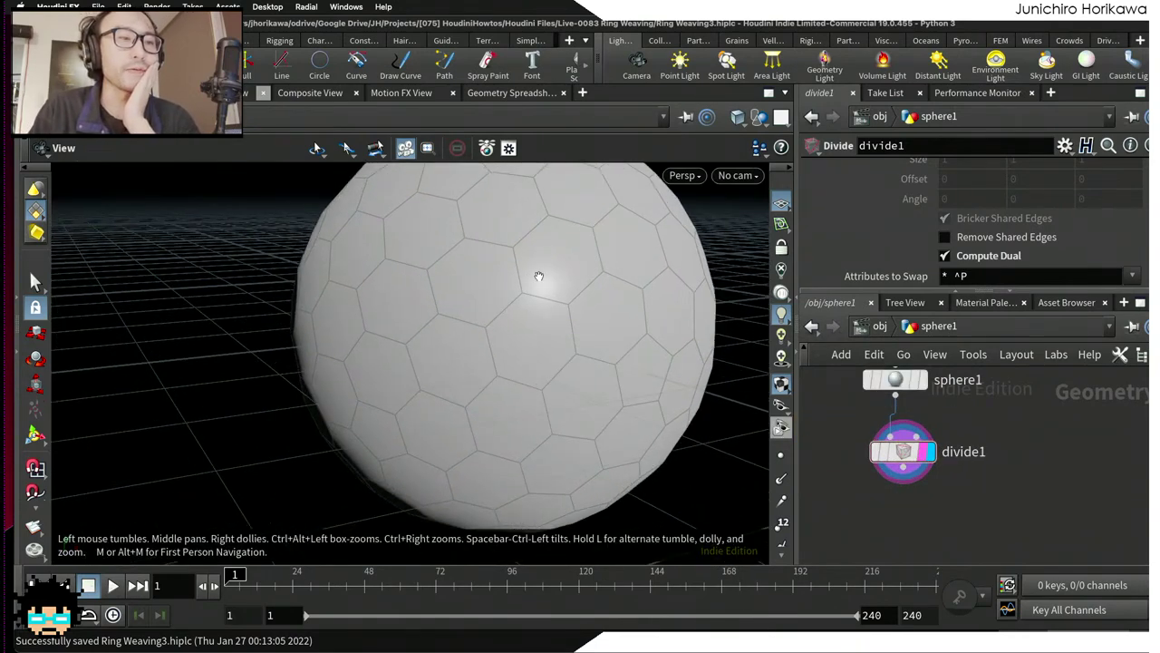
pyautogui.scroll(5, 537, 272)
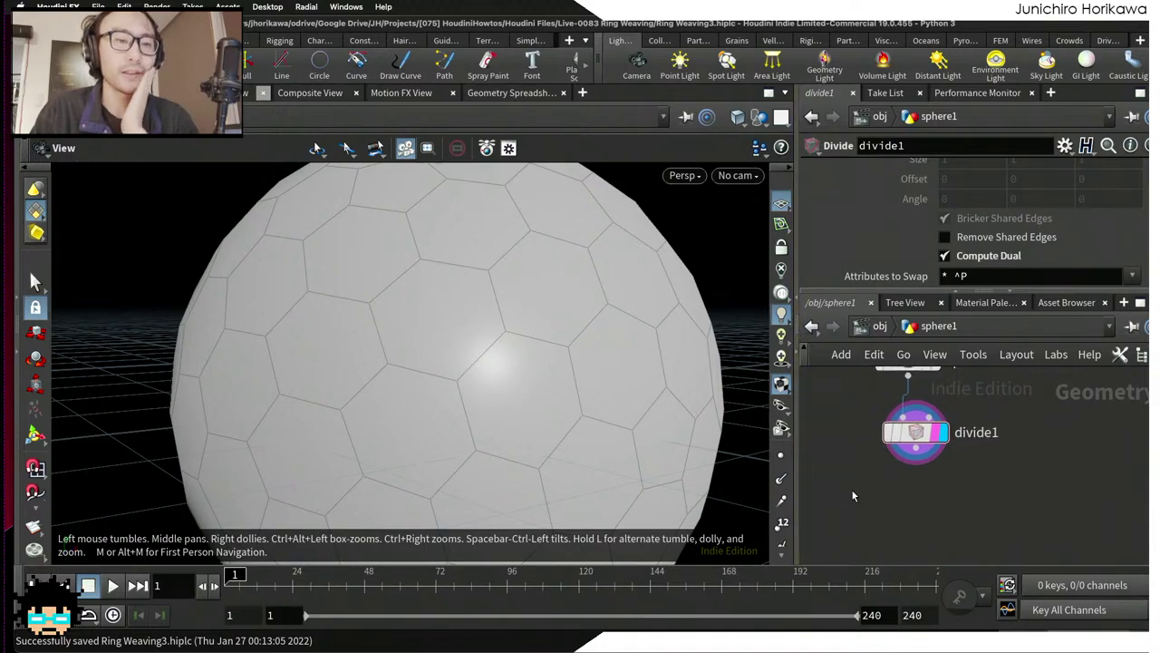
# Step: Add a Point Split node, splitpoints1, wired below divide1
pyautogui.press('Tab')
pyautogui.write('sep')
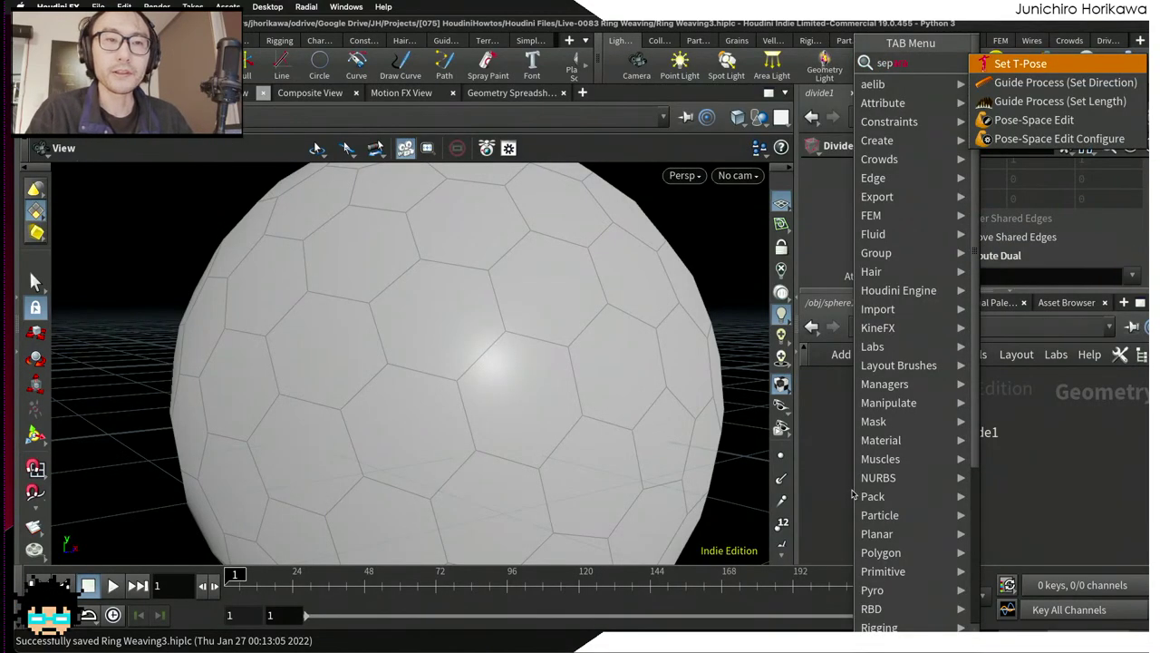
pyautogui.press('Return')
pyautogui.press('Tab')
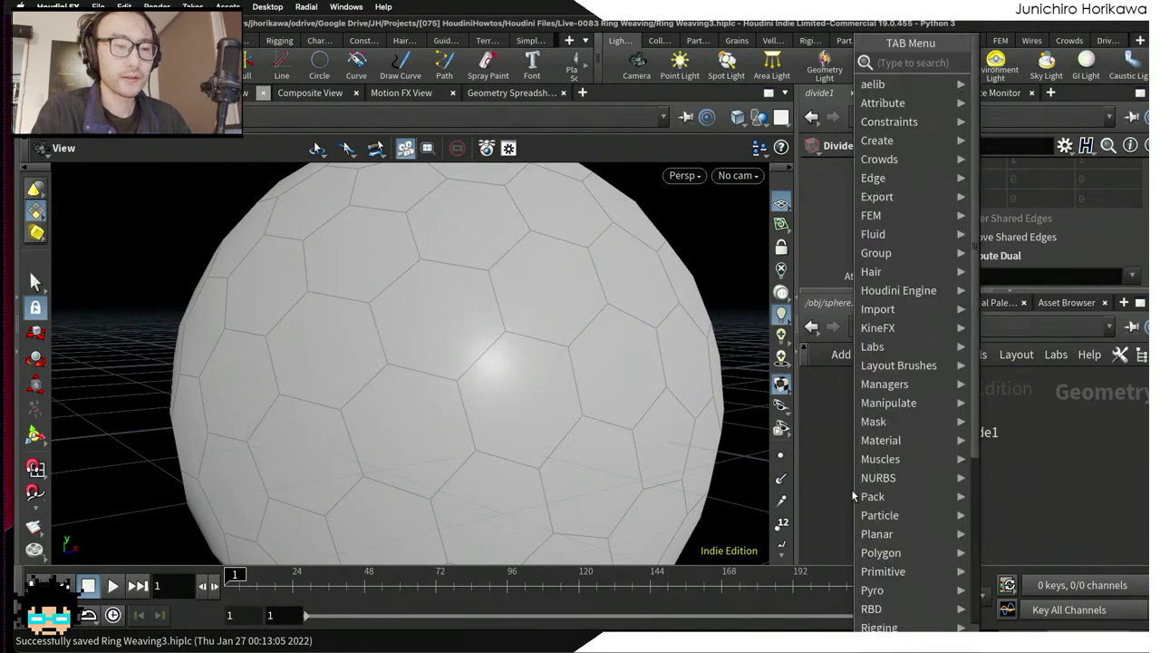
pyautogui.write('point s')
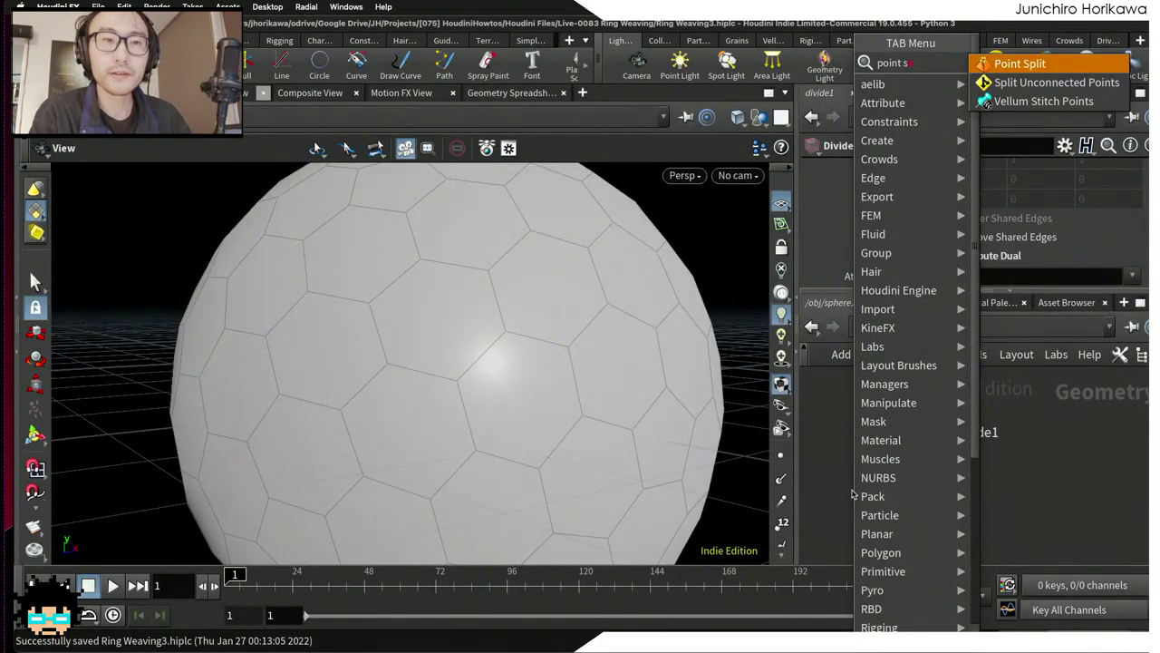
pyautogui.press('Return')
pyautogui.click(862, 493)
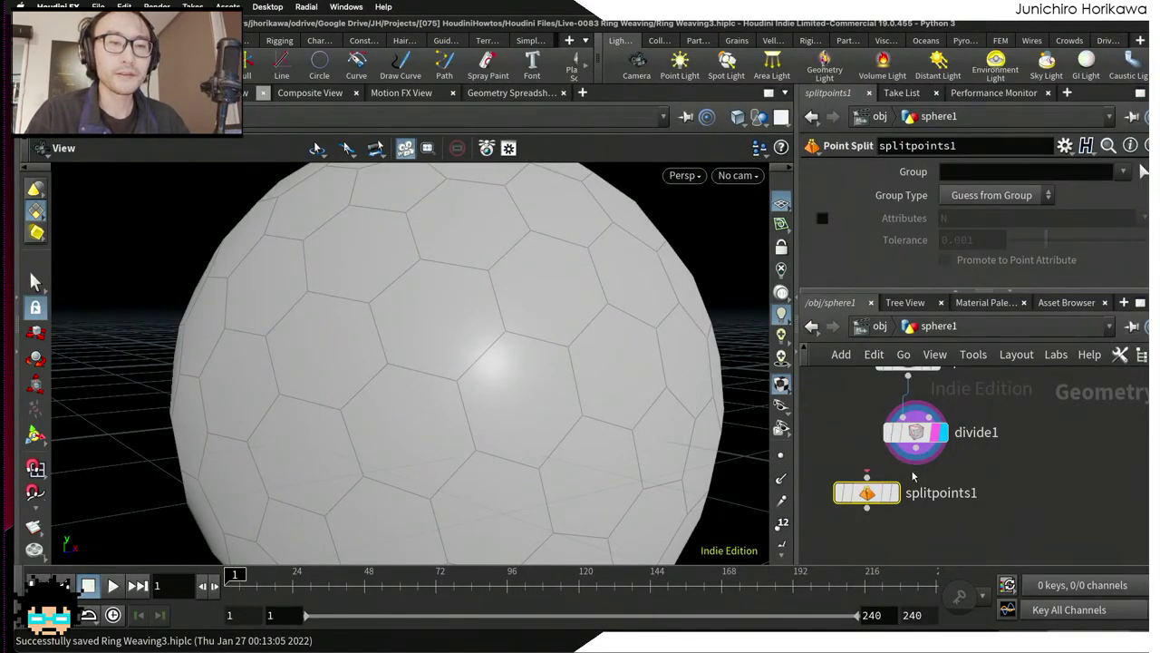
pyautogui.moveTo(869, 492); pyautogui.dragTo(917, 502)
# Step: Orbit the viewport to inspect the split hexagons on the sphere
pyautogui.scroll(-4, 557, 321)
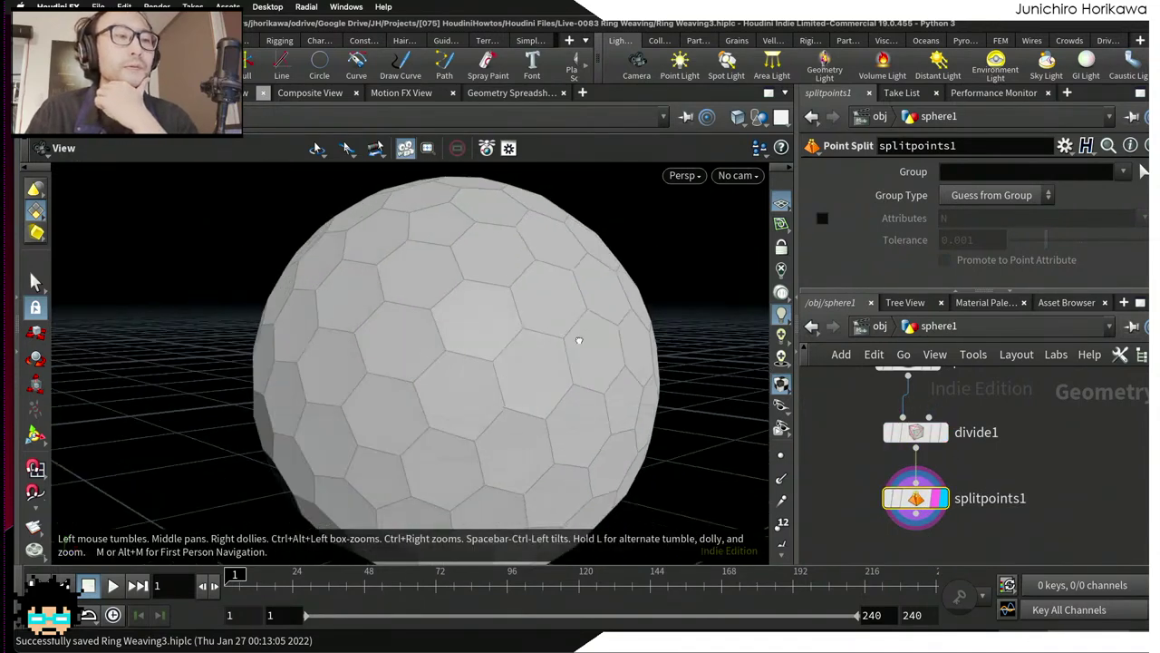
pyautogui.scroll(5, 530, 343)
pyautogui.moveTo(461, 342); pyautogui.dragTo(429, 282)
pyautogui.moveTo(566, 348); pyautogui.dragTo(447, 306)
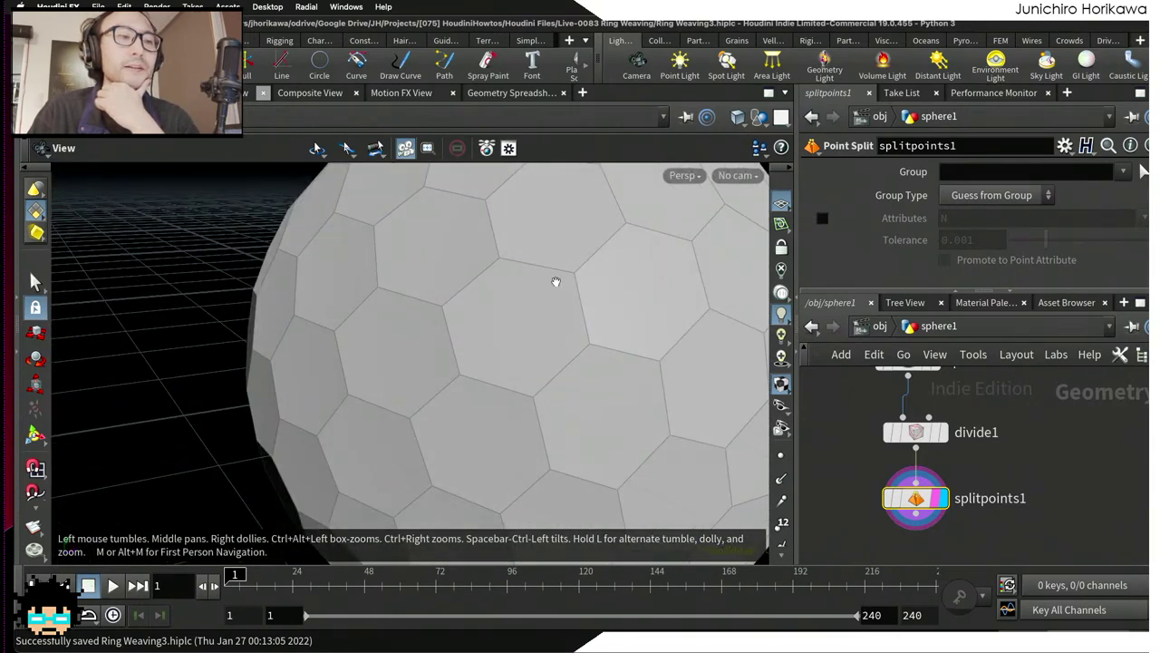
pyautogui.scroll(-4, 544, 353)
pyautogui.moveTo(551, 344)
pyautogui.mouseDown()
pyautogui.moveTo(590, 344)
pyautogui.moveTo(590, 324)
pyautogui.moveTo(557, 345)
pyautogui.moveTo(575, 296)
pyautogui.moveTo(531, 305)
pyautogui.moveTo(580, 336)
pyautogui.moveTo(549, 347)
pyautogui.mouseUp()
pyautogui.scroll(-3, 845, 478)
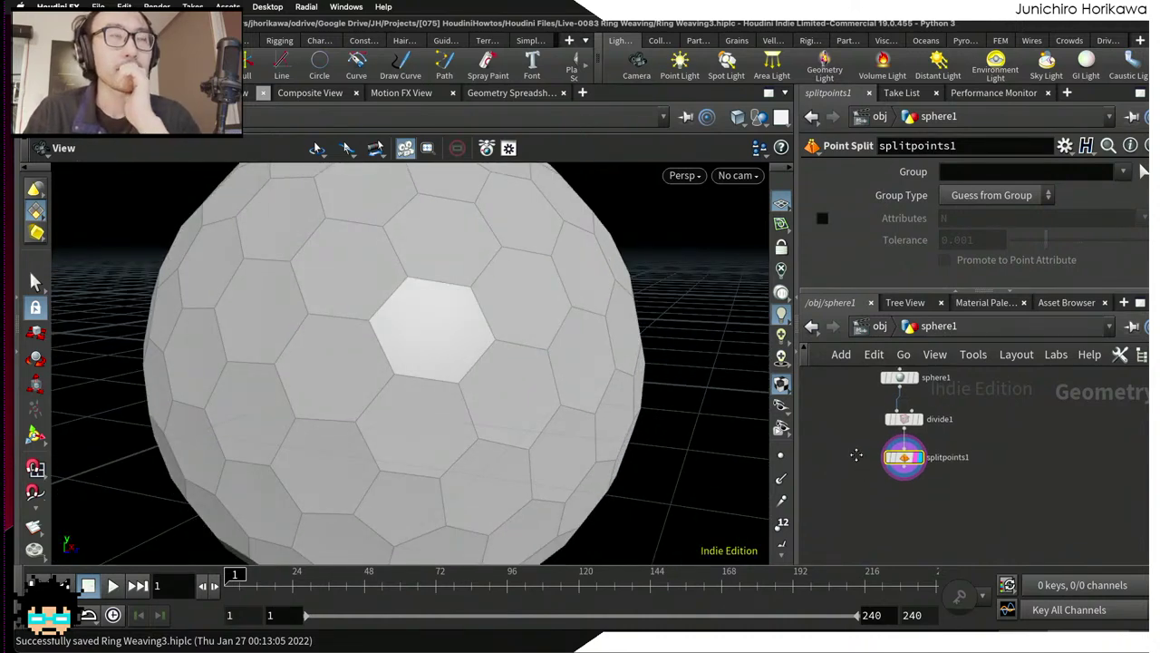
pyautogui.moveTo(840, 464); pyautogui.dragTo(844, 420, button='middle')
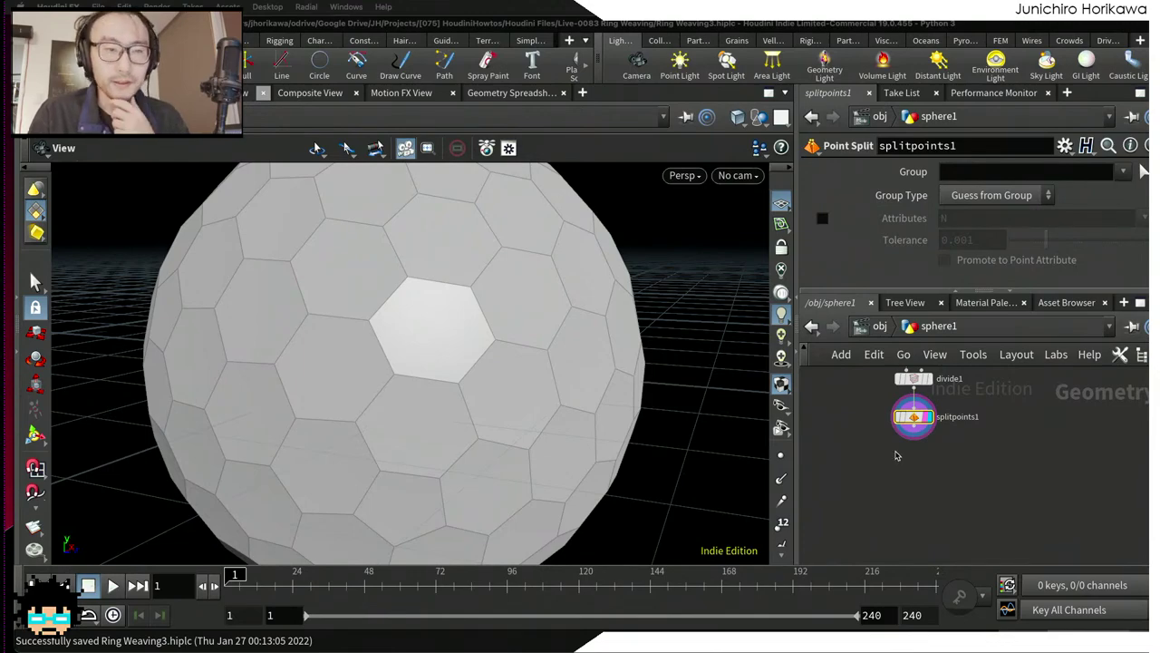
# Step: Add a Sort node, sort1, below splitpoints1
pyautogui.press('Tab')
pyautogui.write('srt')
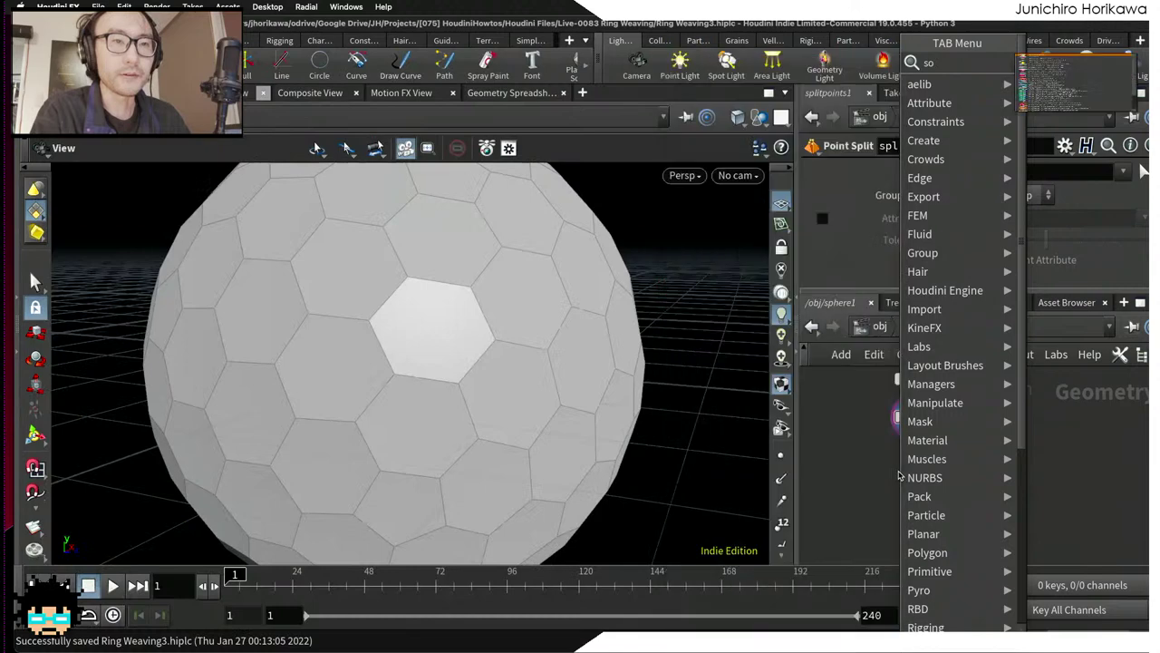
pyautogui.press('Return')
pyautogui.click(907, 469)
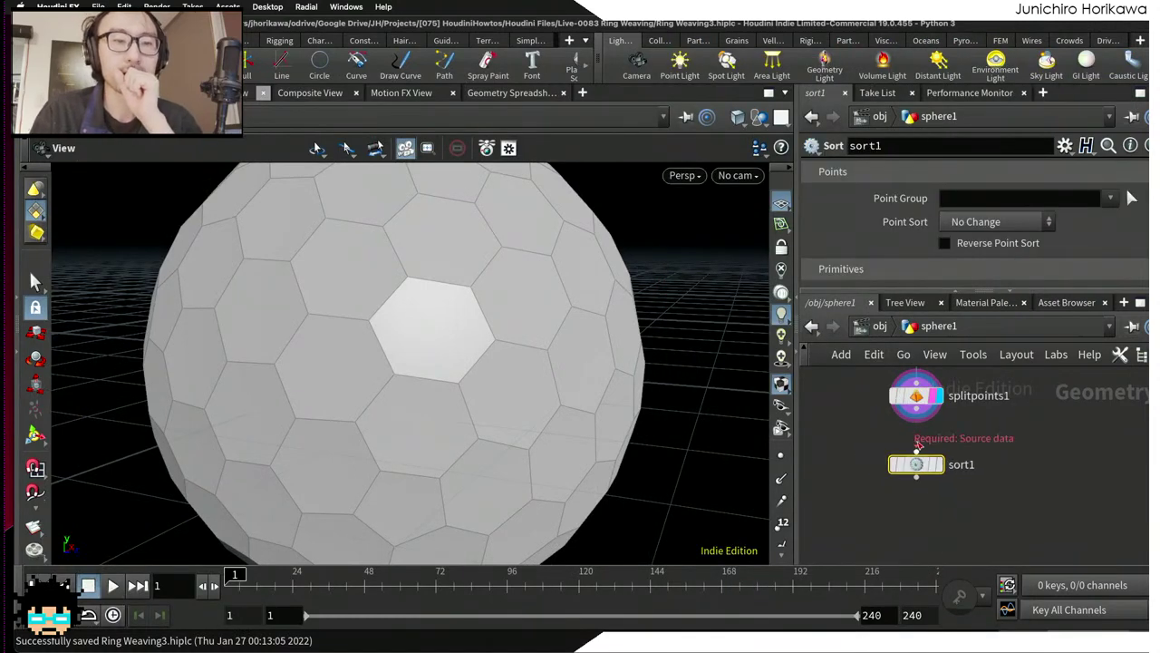
pyautogui.scroll(2, 909, 469)
pyautogui.scroll(2, 934, 490)
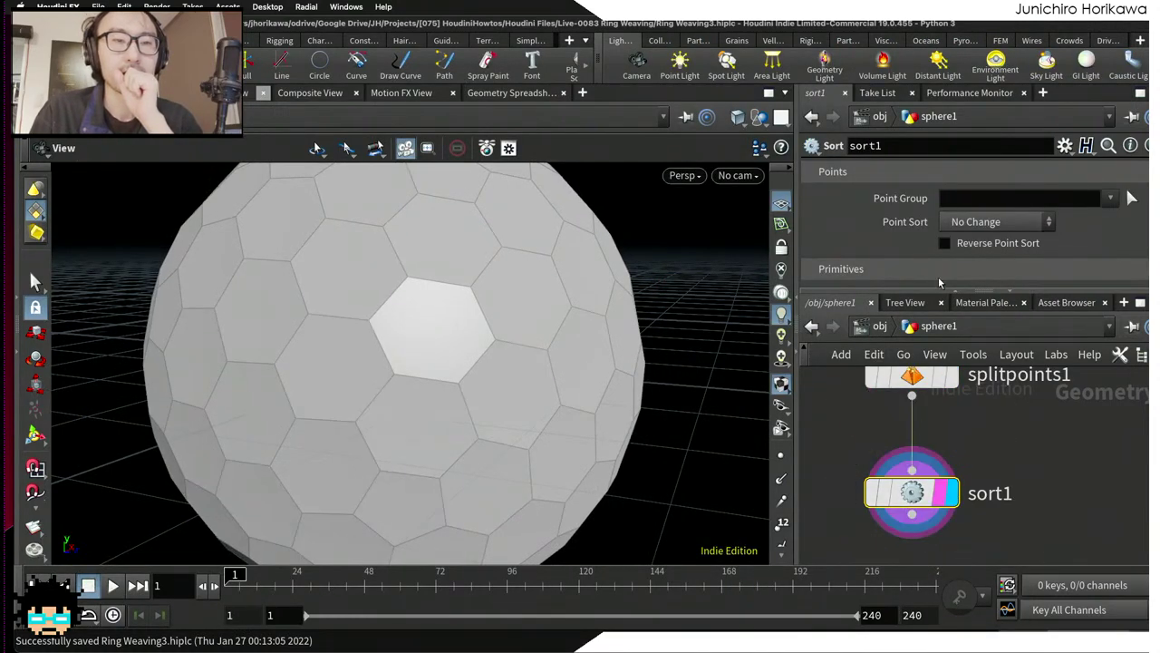
# Step: Set sort1's Point Sort to By Vertex Order and check the hexagon sphere
pyautogui.moveTo(939, 290); pyautogui.dragTo(938, 370)
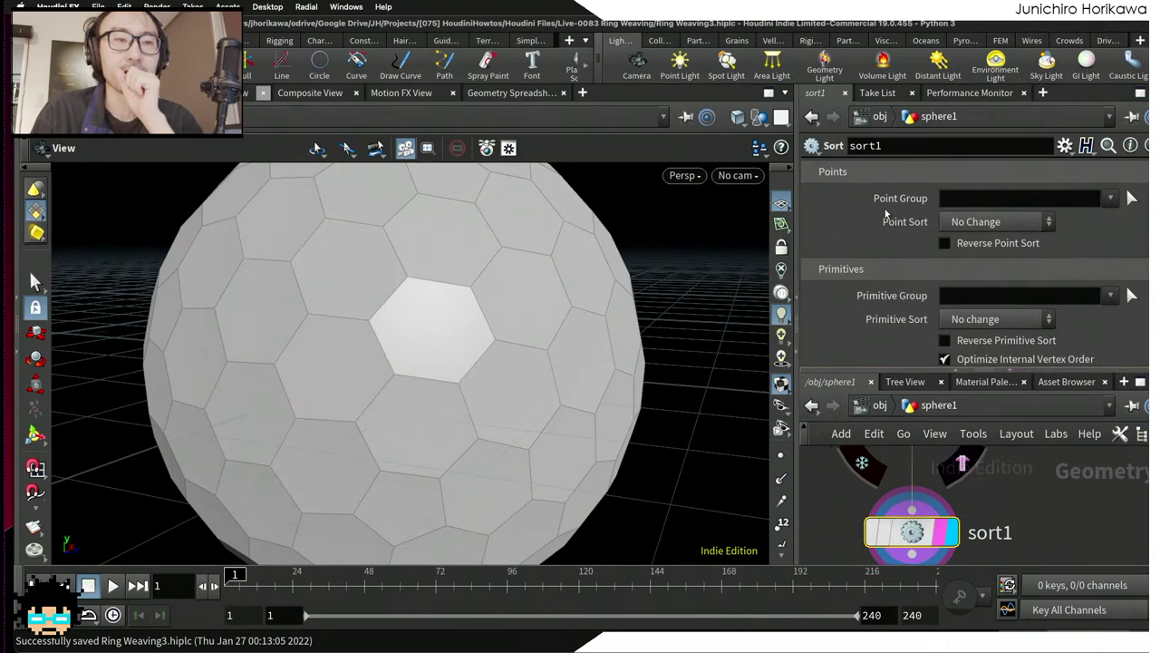
pyautogui.click(973, 220)
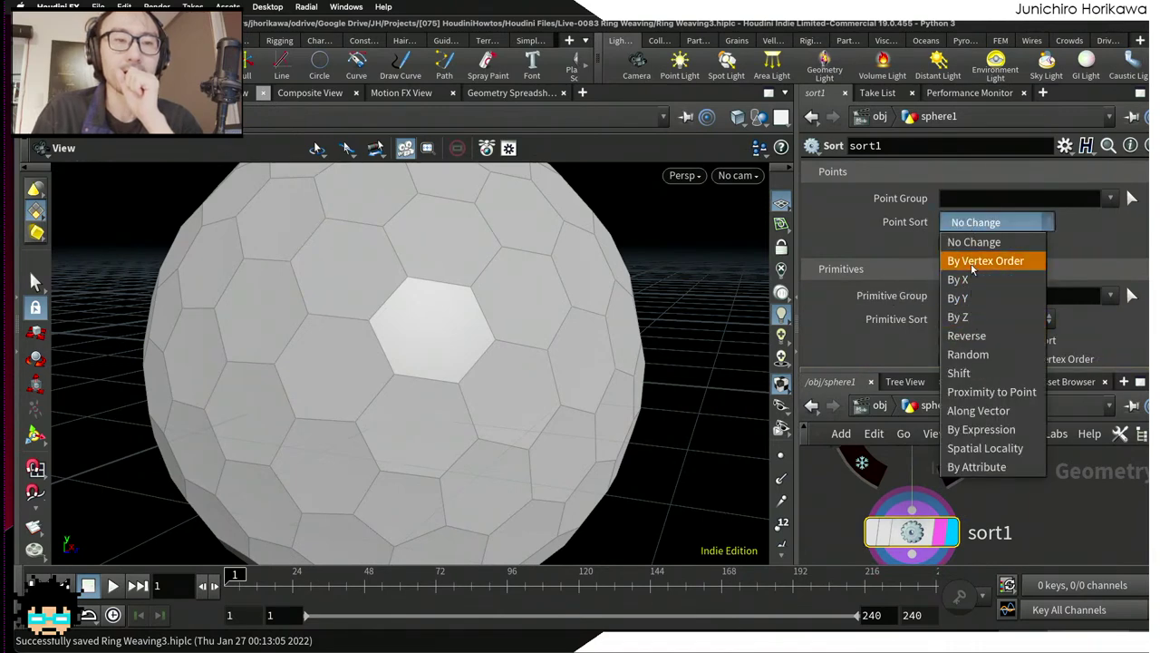
pyautogui.click(985, 262)
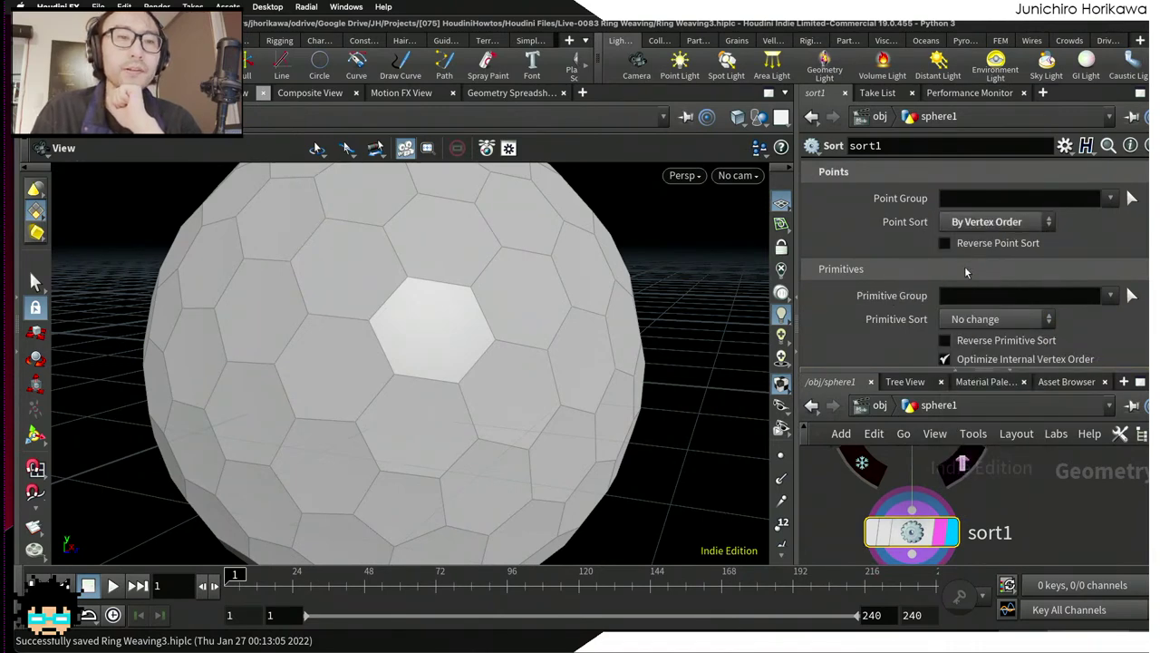
pyautogui.scroll(2, 589, 289)
pyautogui.scroll(1, 588, 288)
pyautogui.scroll(1, 590, 295)
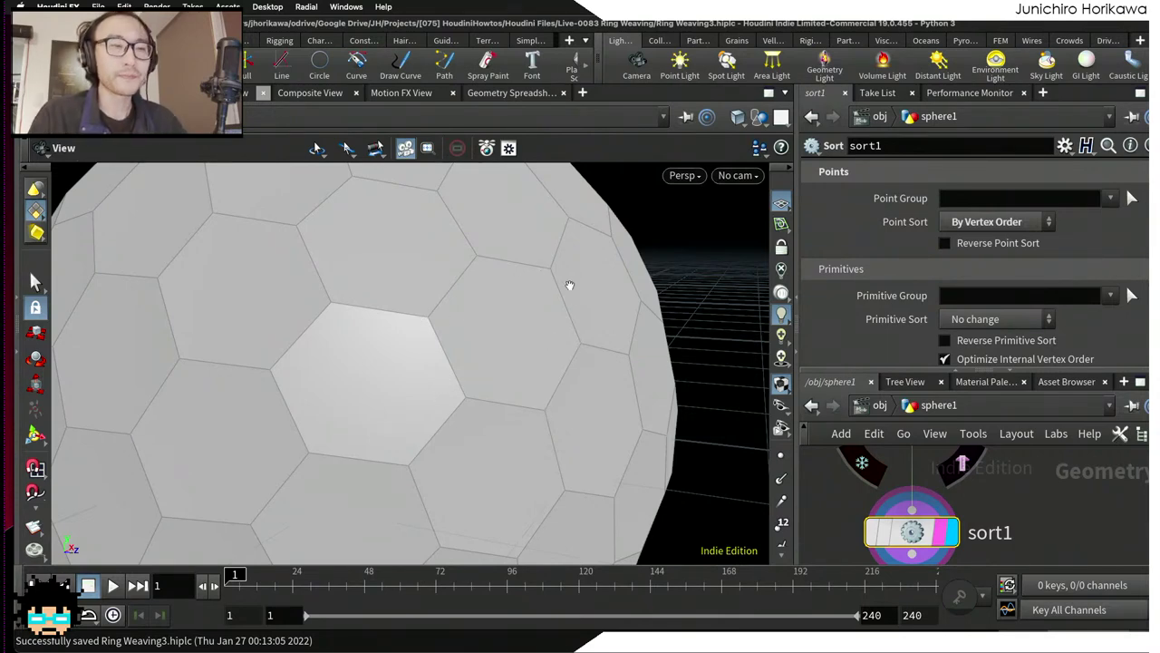
pyautogui.moveTo(682, 362); pyautogui.dragTo(695, 393)
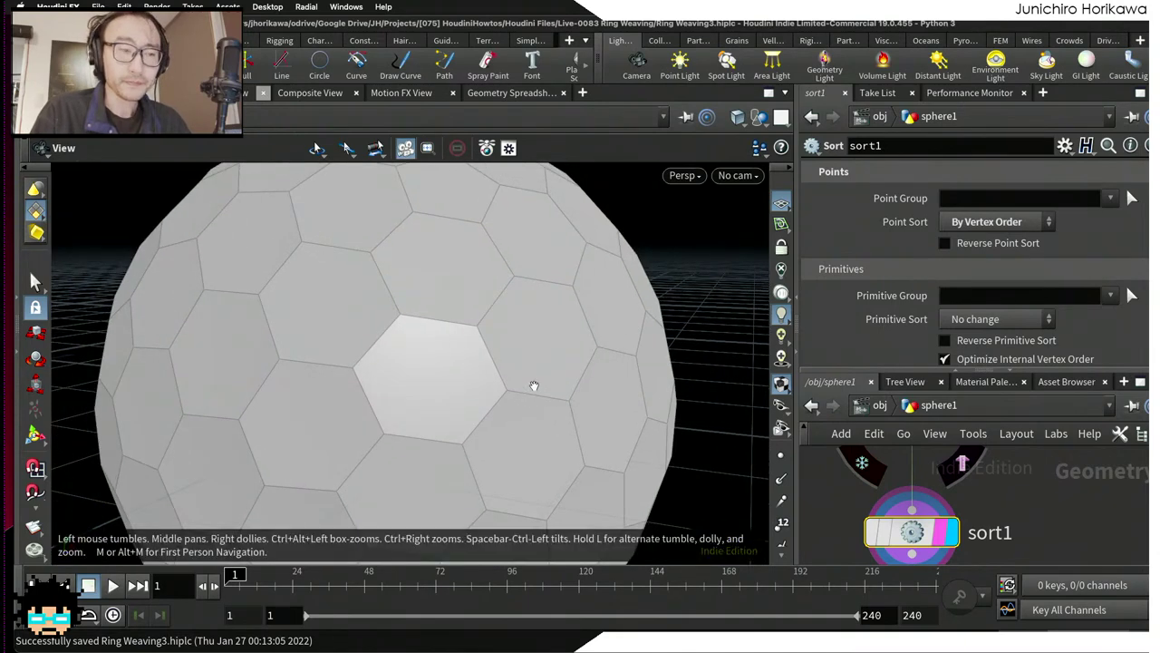
pyautogui.moveTo(889, 527); pyautogui.dragTo(879, 516)
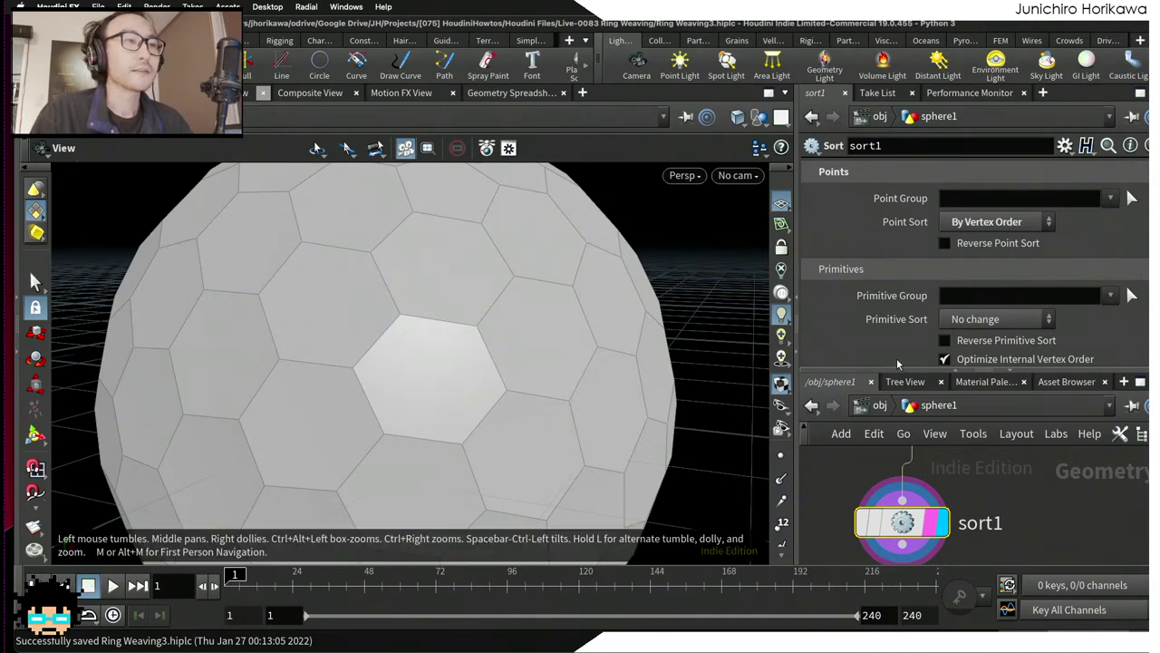
pyautogui.scroll(-3, 991, 482)
pyautogui.scroll(2, 993, 475)
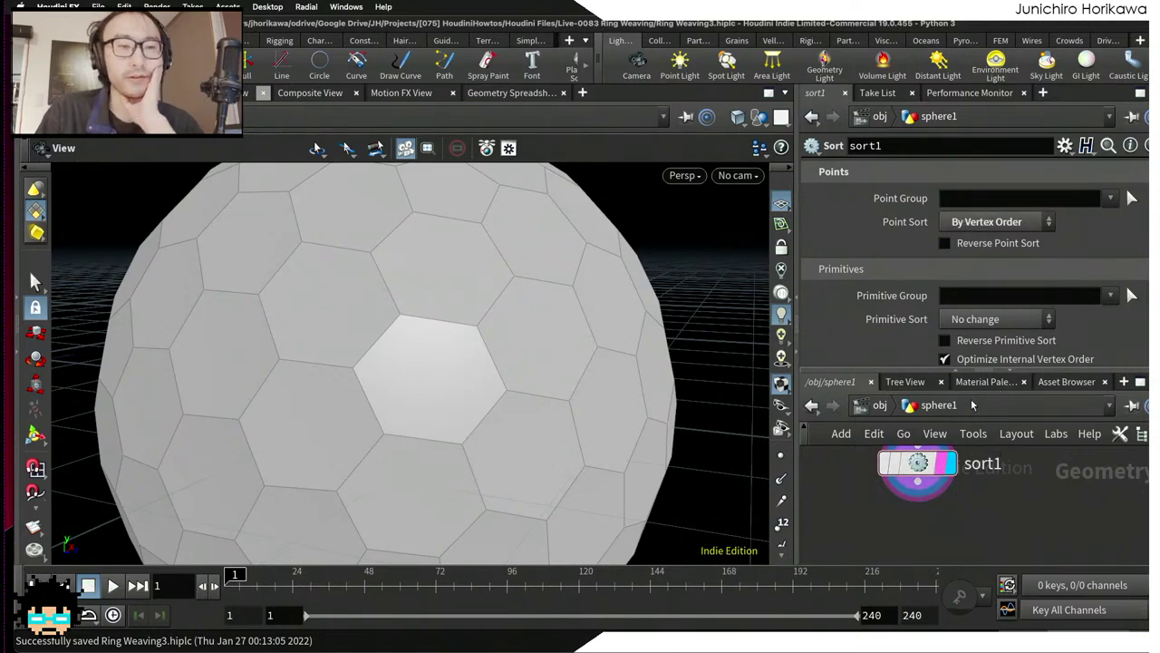
pyautogui.moveTo(943, 370); pyautogui.dragTo(943, 301)
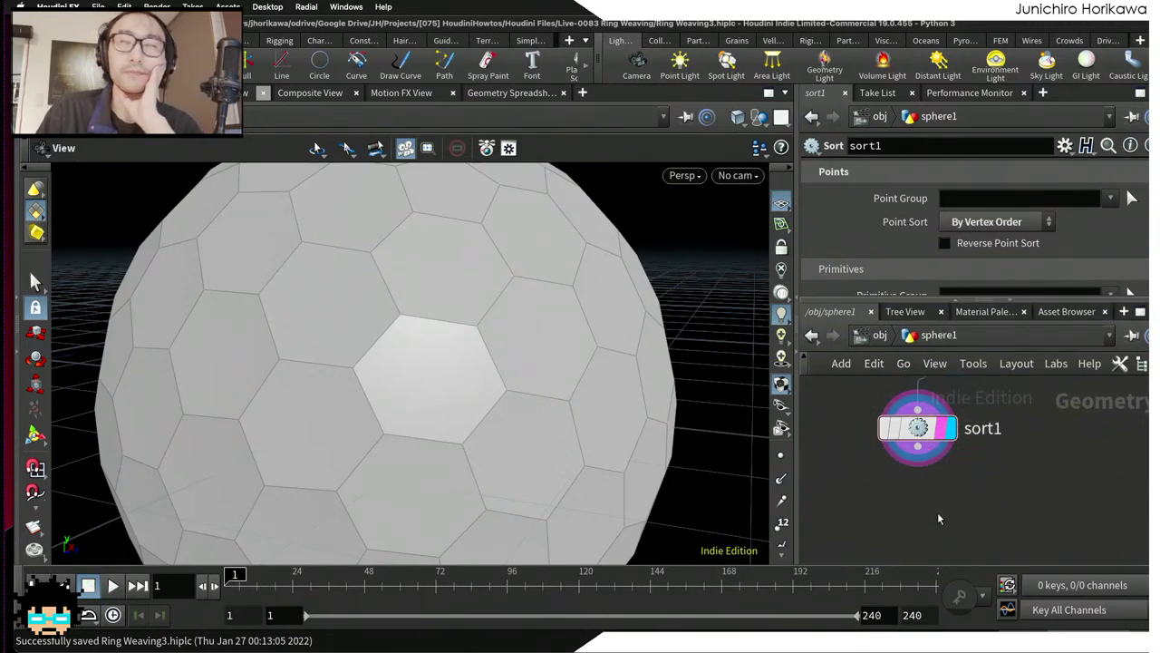
# Step: Add a Primitive Wrangle node fed by sort1's output
pyautogui.press('Tab')
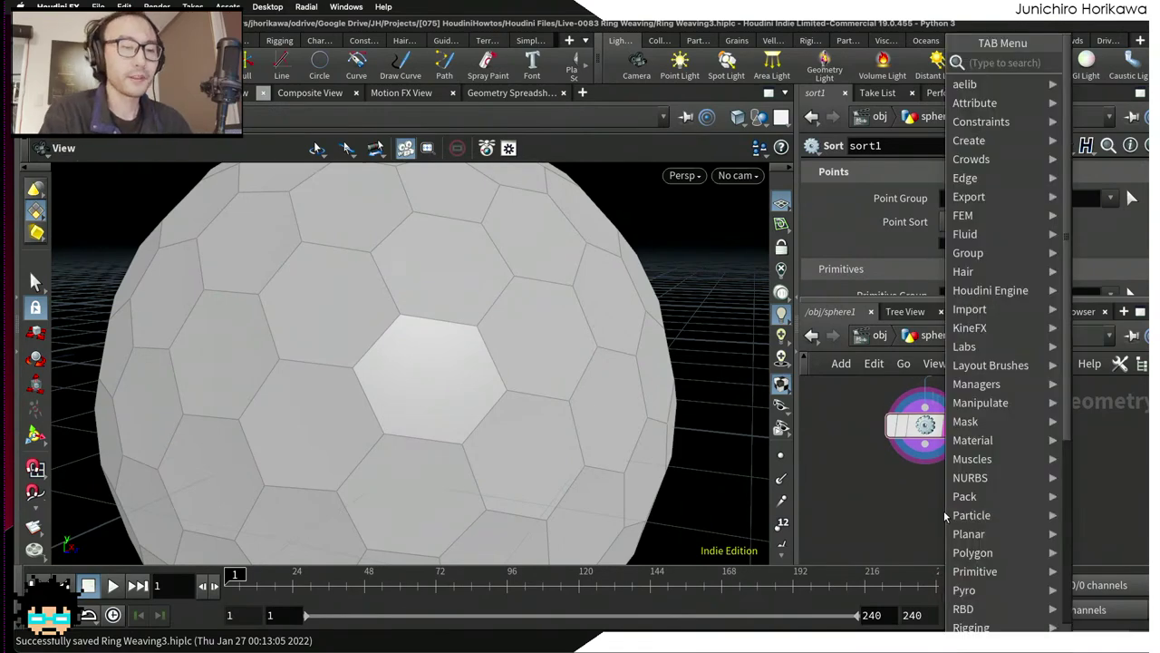
pyautogui.write('primitivew')
pyautogui.press('Return')
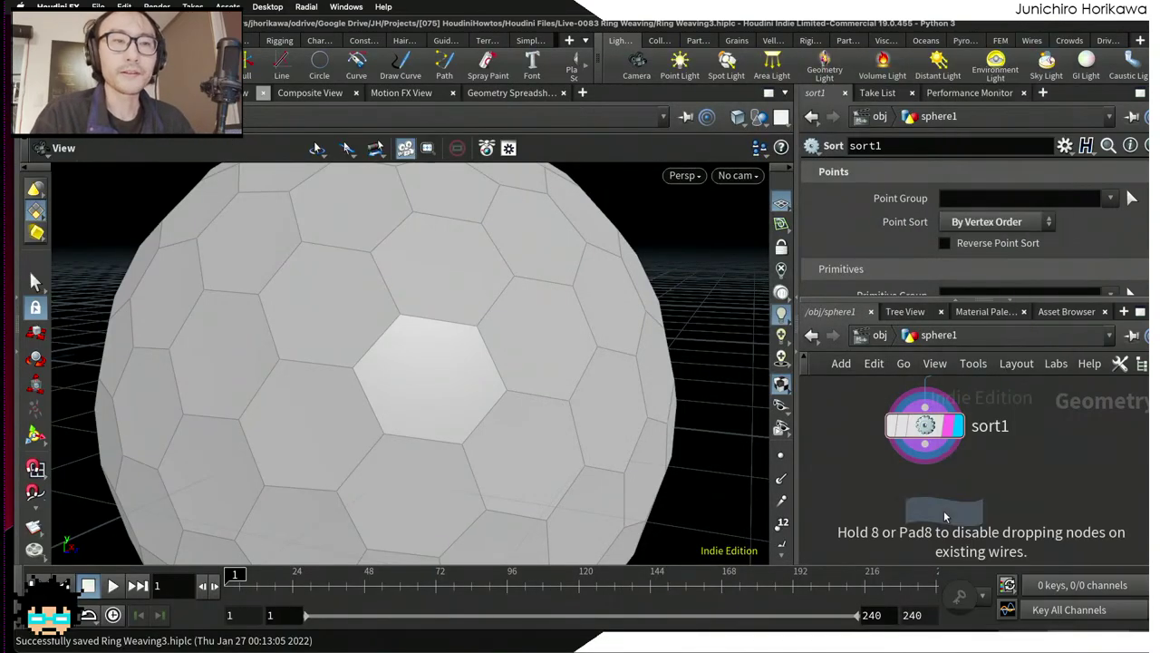
pyautogui.doubleClick(920, 392)
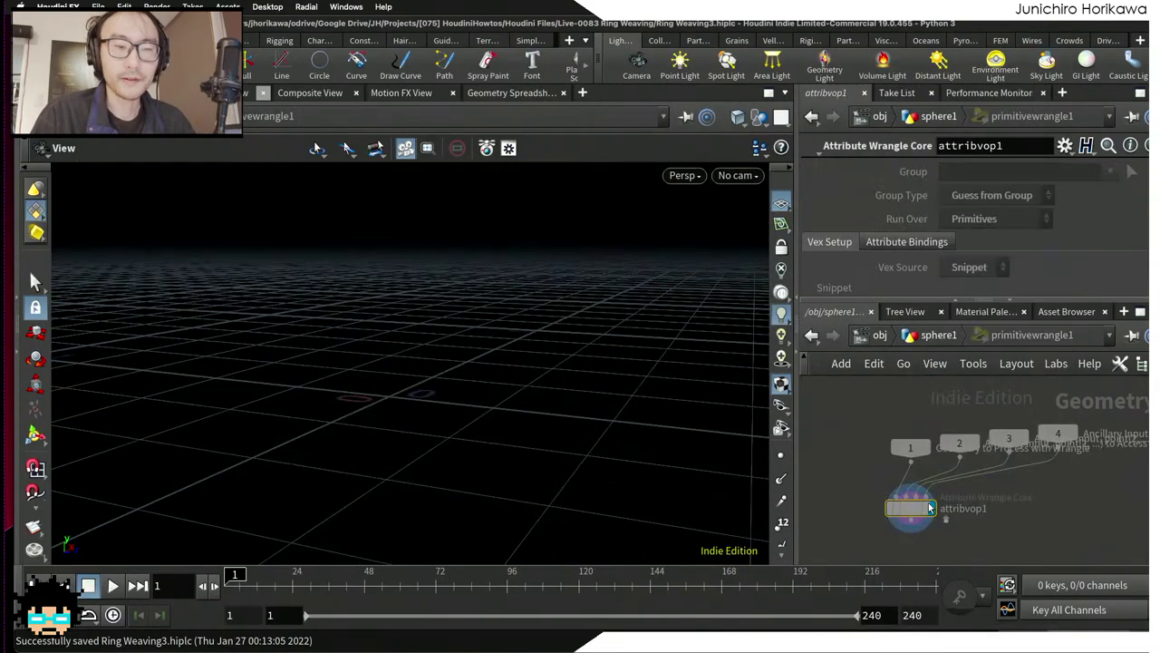
pyautogui.click(952, 334)
pyautogui.moveTo(926, 496); pyautogui.dragTo(925, 453)
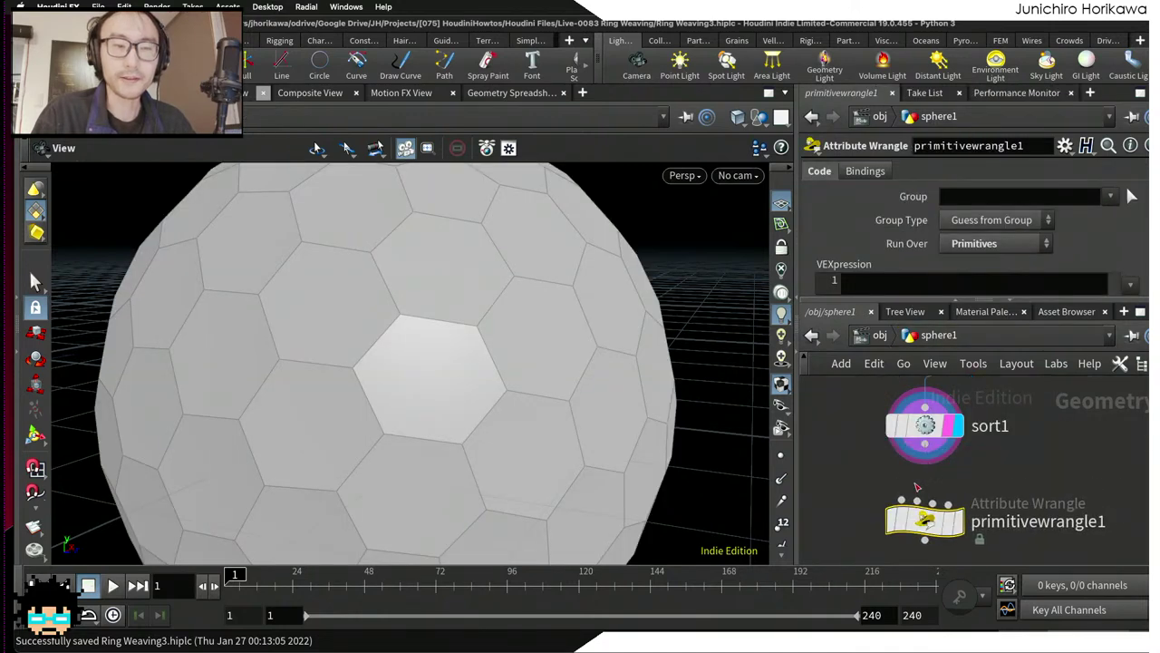
# Step: Rename the primitive wrangle to 'ring' and show all open windows
pyautogui.doubleClick(1038, 521)
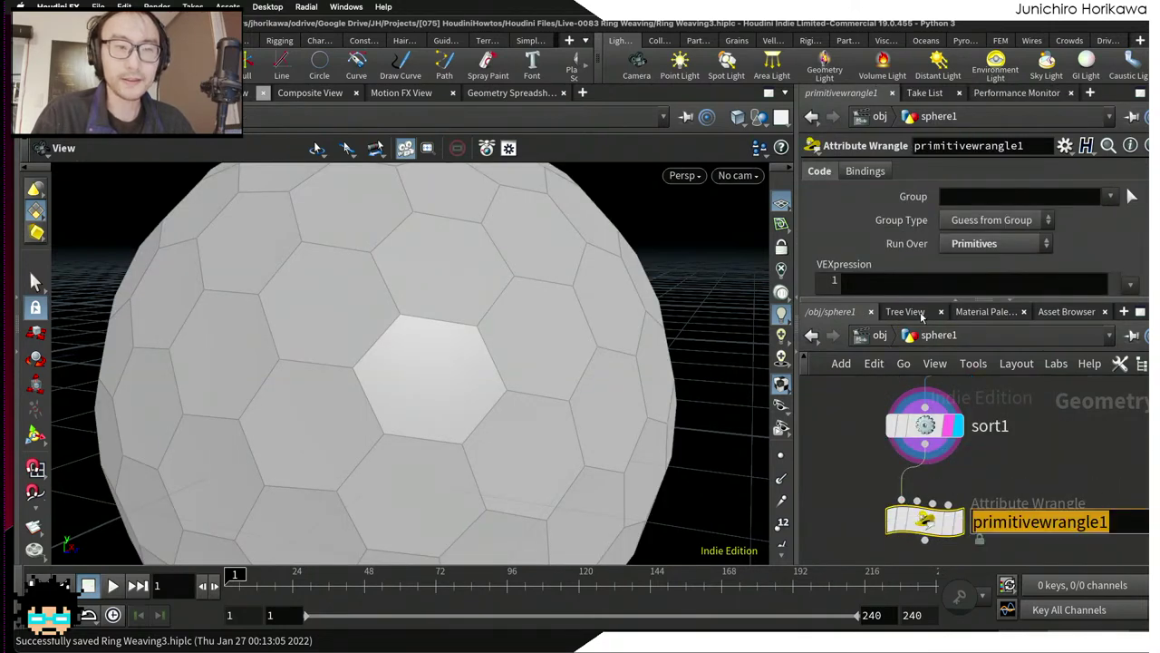
pyautogui.moveTo(965, 302); pyautogui.dragTo(966, 335)
pyautogui.scroll(2, 1035, 492)
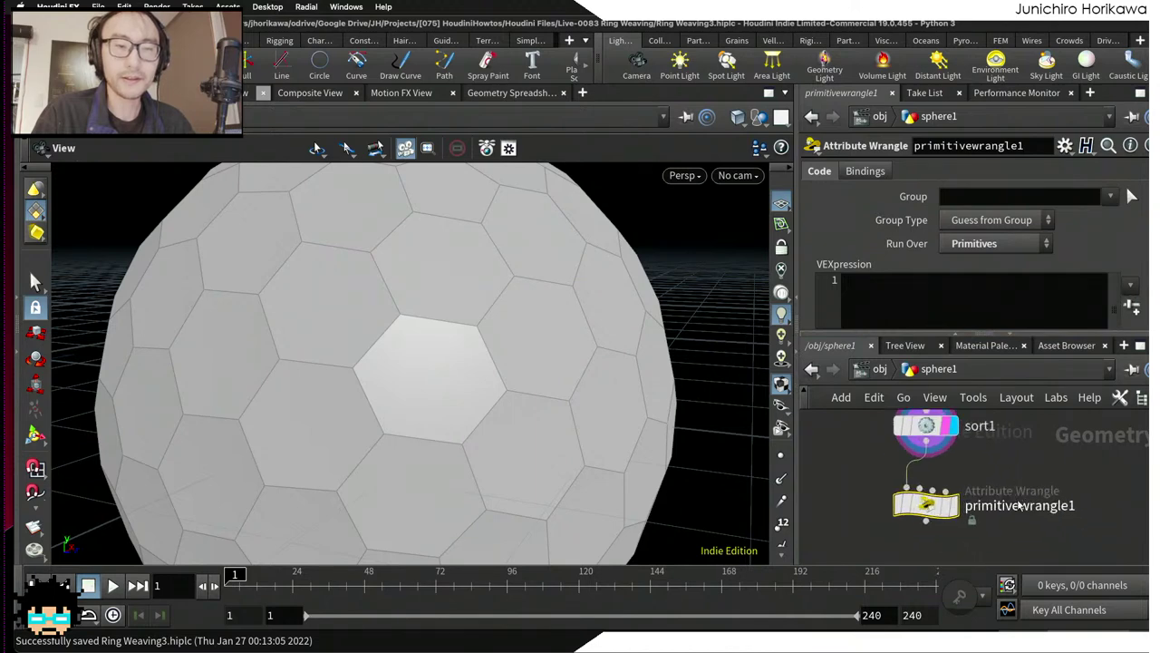
pyautogui.doubleClick(1017, 506)
pyautogui.write('ring_')
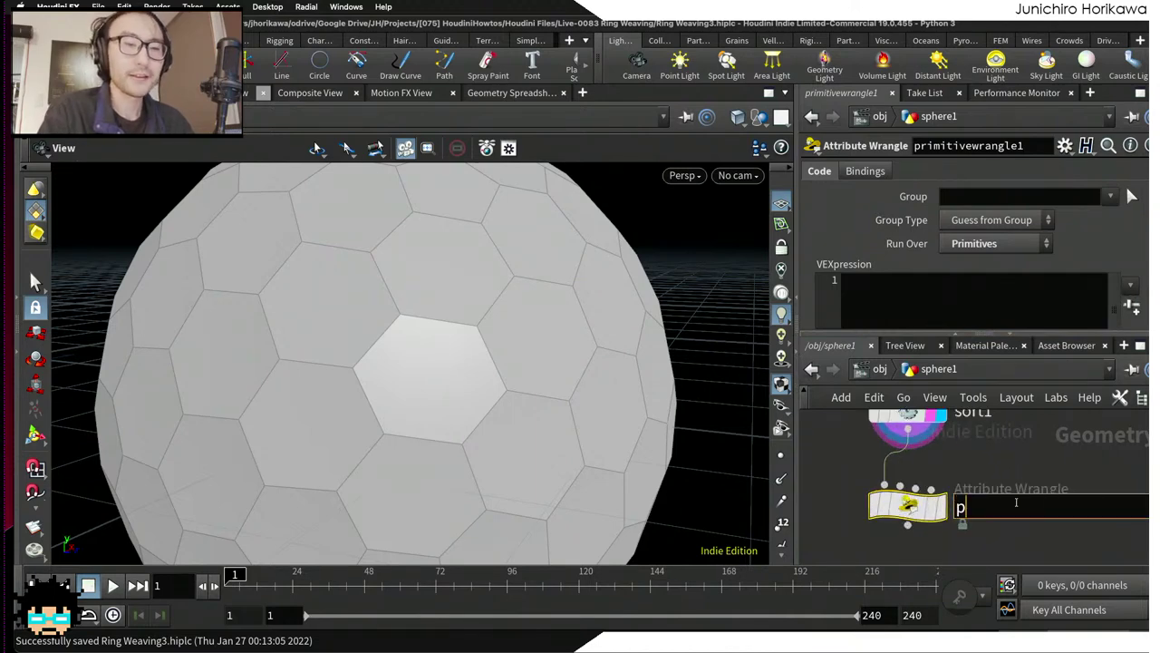
pyautogui.press('BackSpace')
pyautogui.press('BackSpace')
pyautogui.press('BackSpace')
pyautogui.press('BackSpace')
pyautogui.press('BackSpace')
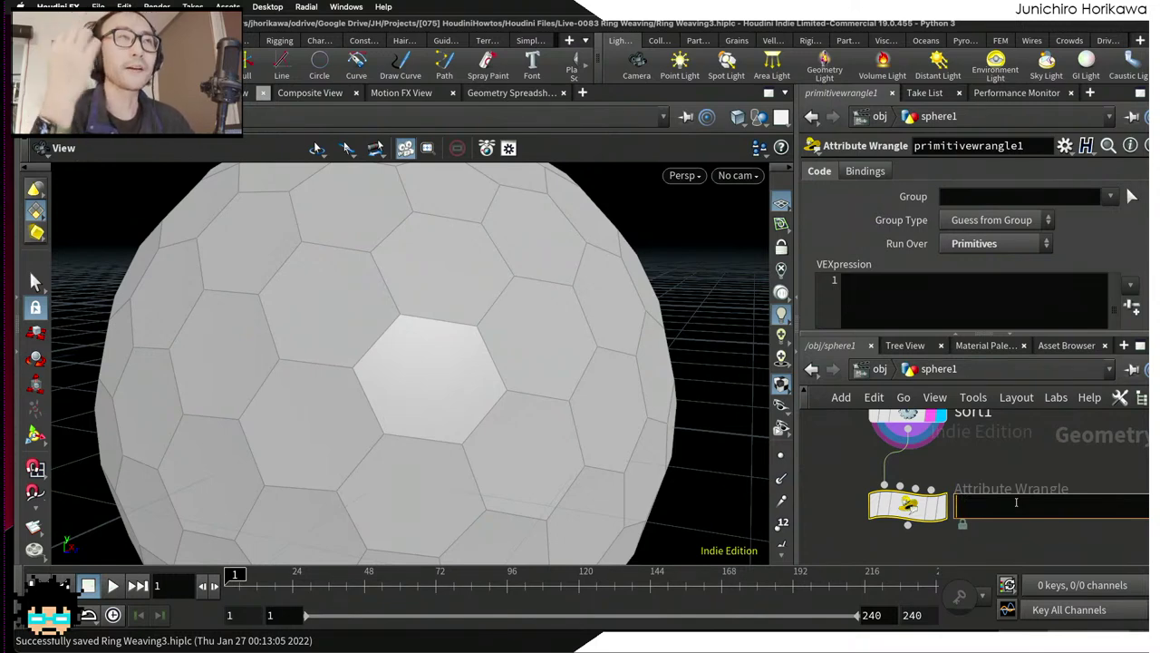
pyautogui.write('ring')
pyautogui.press('BackSpace')
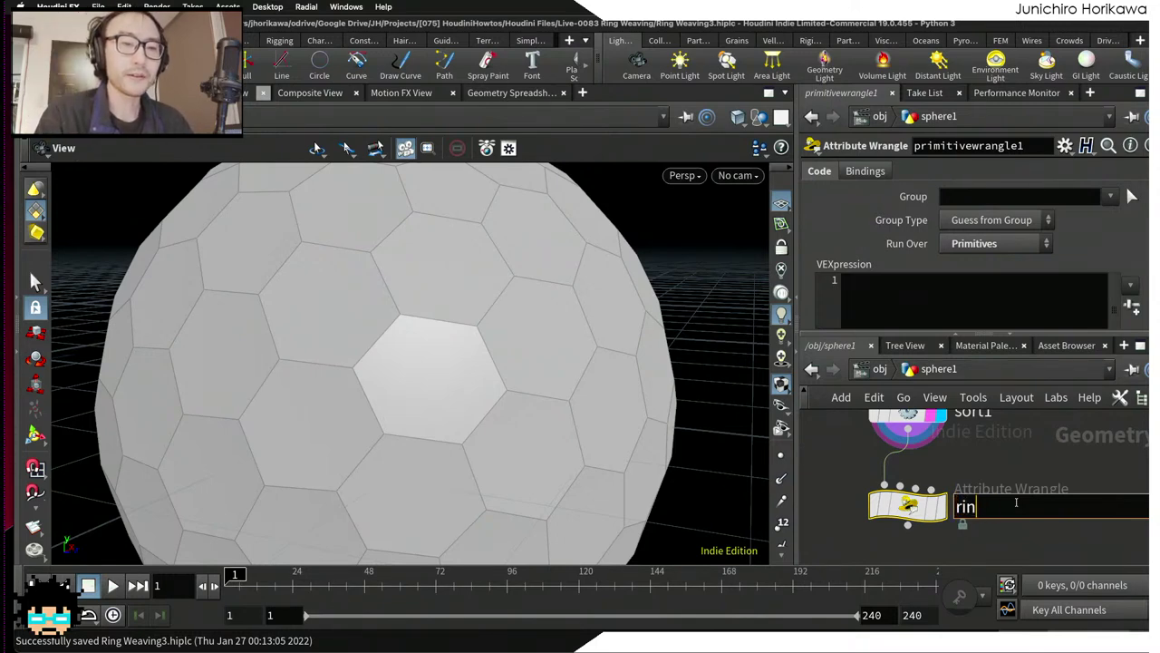
pyautogui.press('Return')
pyautogui.hotkey('ctrl', 'Up')
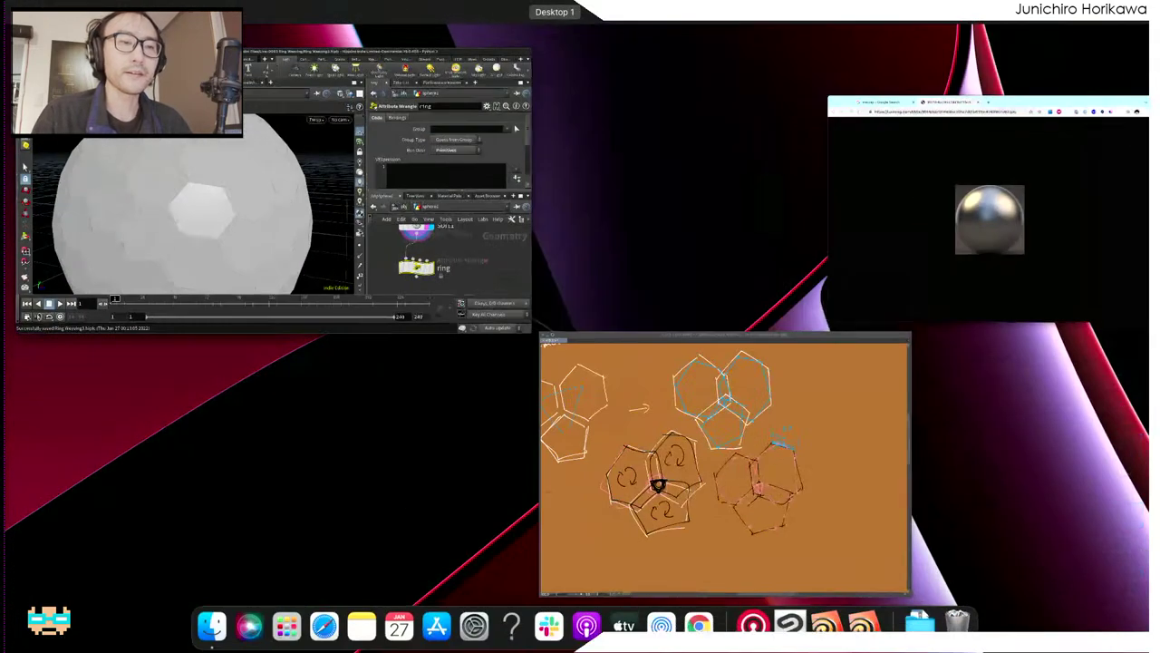
# Step: Draw a short pink stroke on the sketch's right pentagon cluster, undoing an initial loop
pyautogui.click(809, 508)
pyautogui.scroll(3, 571, 335)
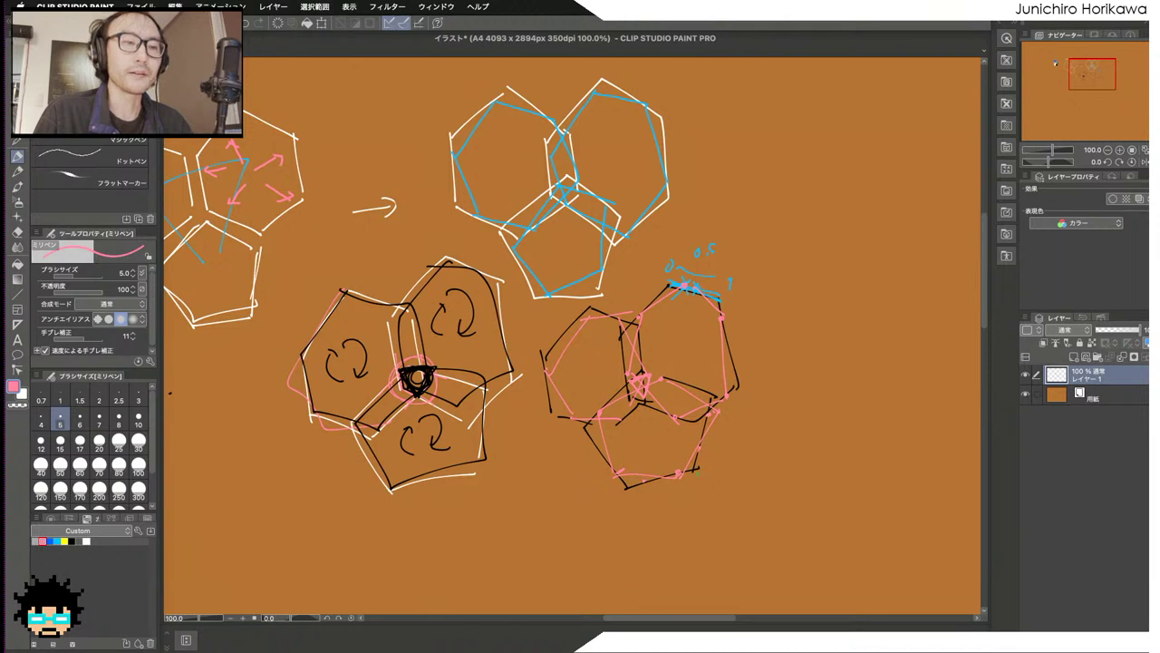
pyautogui.moveTo(722, 490)
pyautogui.mouseDown()
pyautogui.moveTo(608, 448)
pyautogui.moveTo(602, 358)
pyautogui.moveTo(708, 260)
pyautogui.moveTo(776, 437)
pyautogui.moveTo(675, 495)
pyautogui.mouseUp()
pyautogui.hotkey('ctrl', 'z')
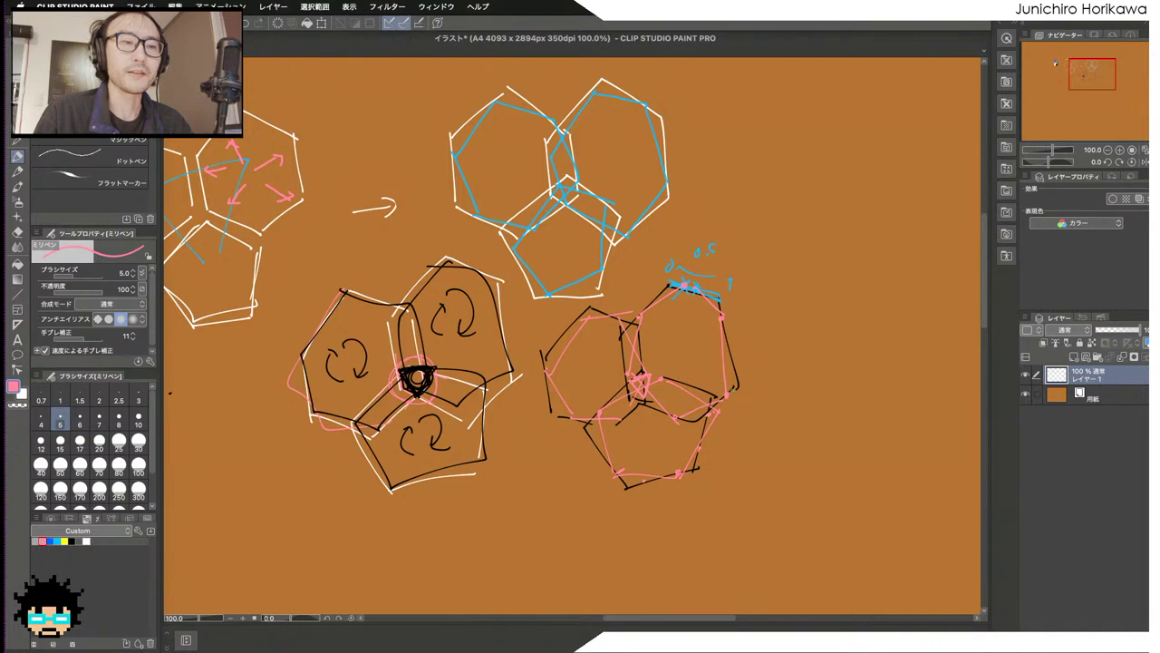
pyautogui.moveTo(722, 399); pyautogui.dragTo(710, 420)
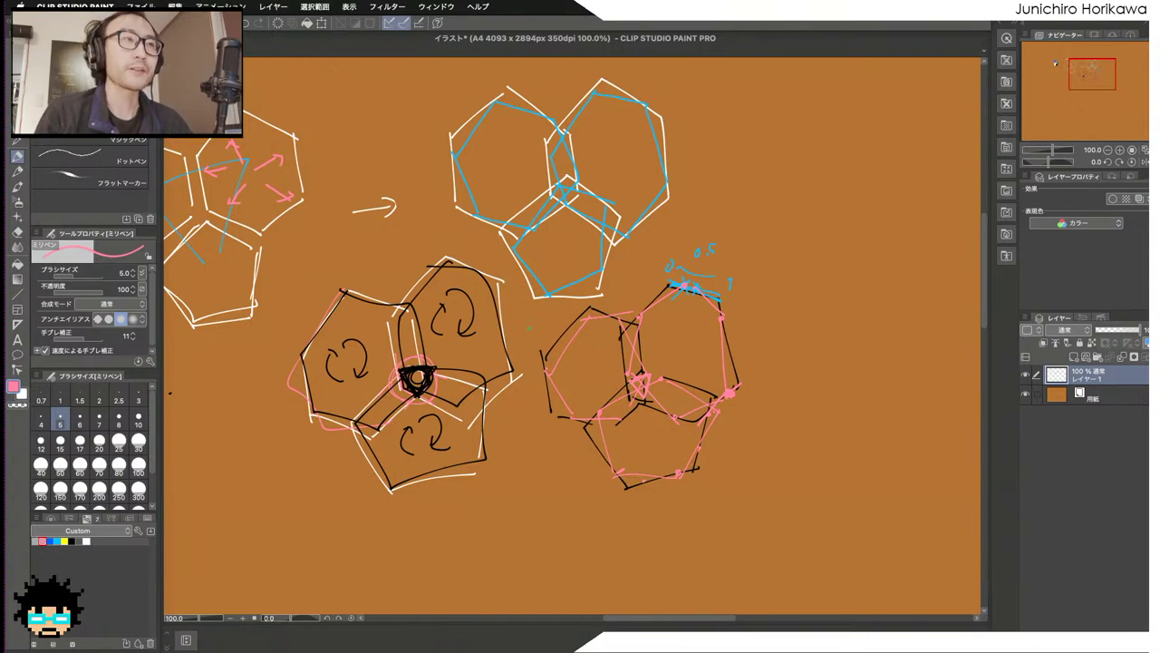
pyautogui.hotkey('ctrl', 'Up')
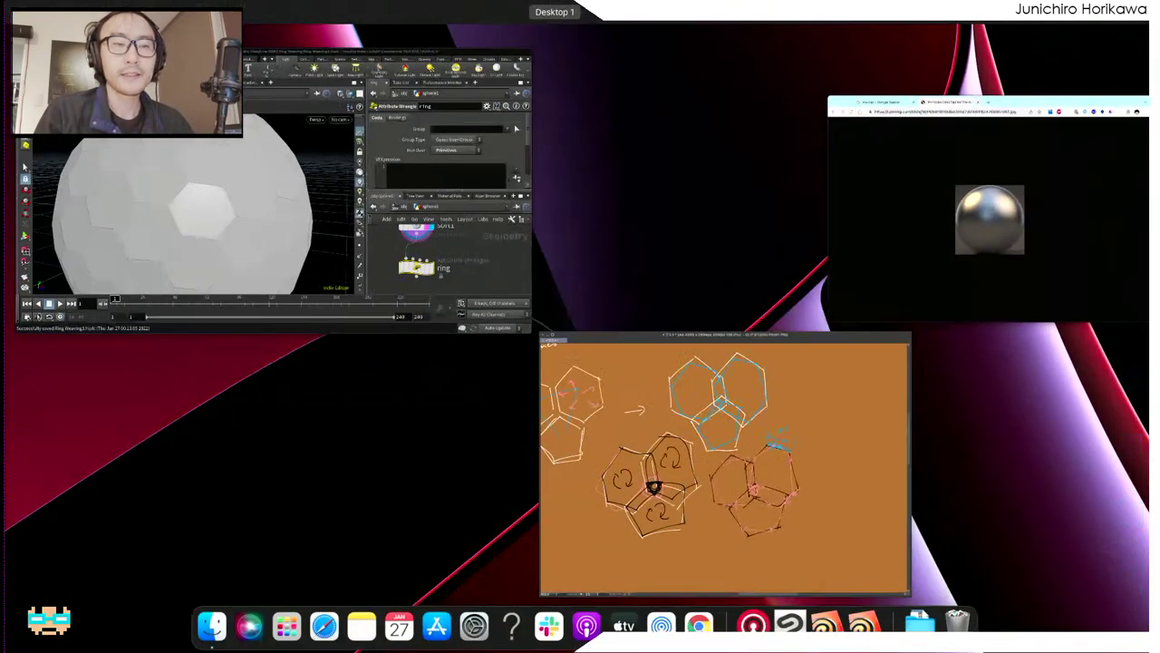
# Step: Type 'float scale = chf("scale");' as line 1 of the ring wrangle's VEX code
pyautogui.click(502, 303)
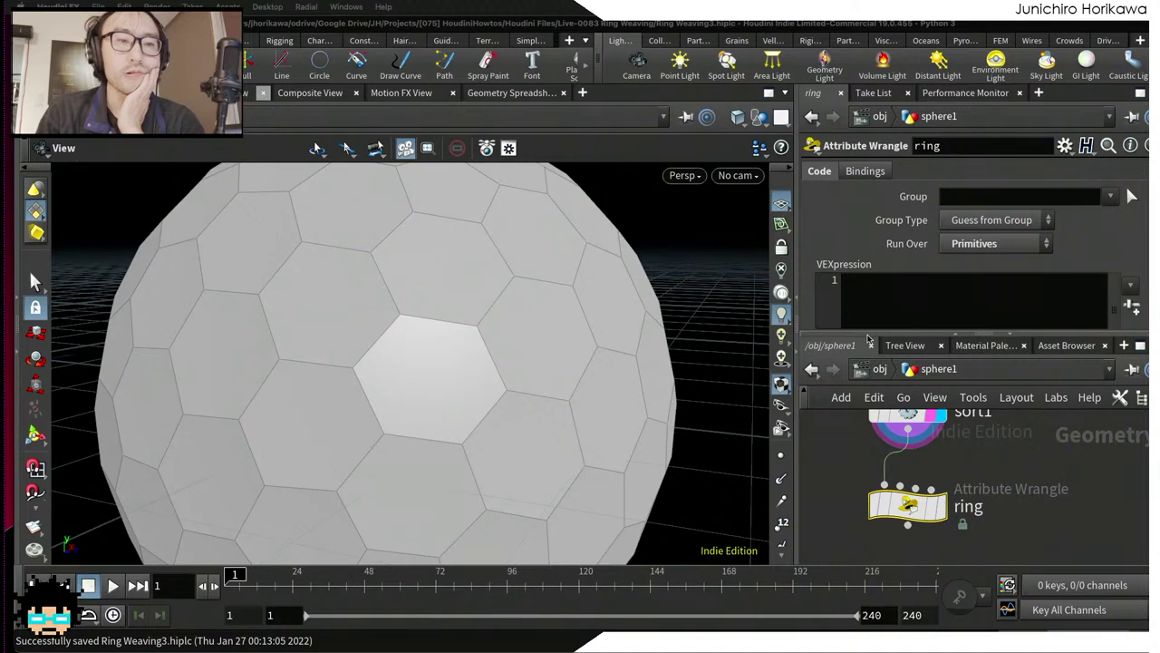
pyautogui.moveTo(871, 337); pyautogui.dragTo(866, 382)
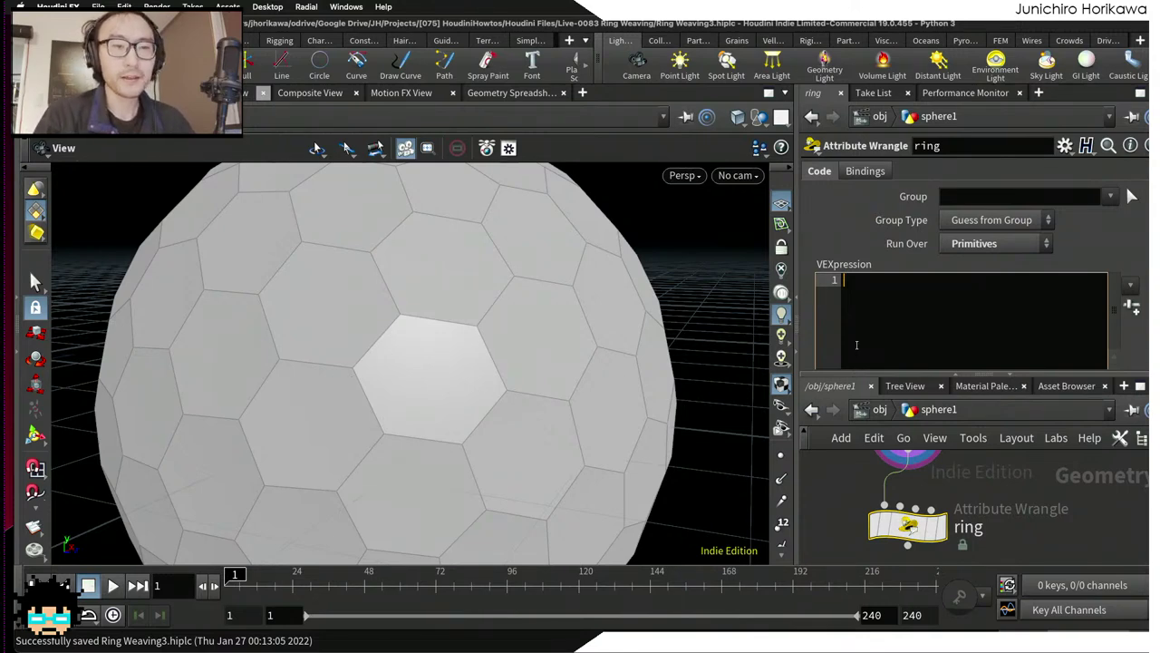
pyautogui.write('flaot')
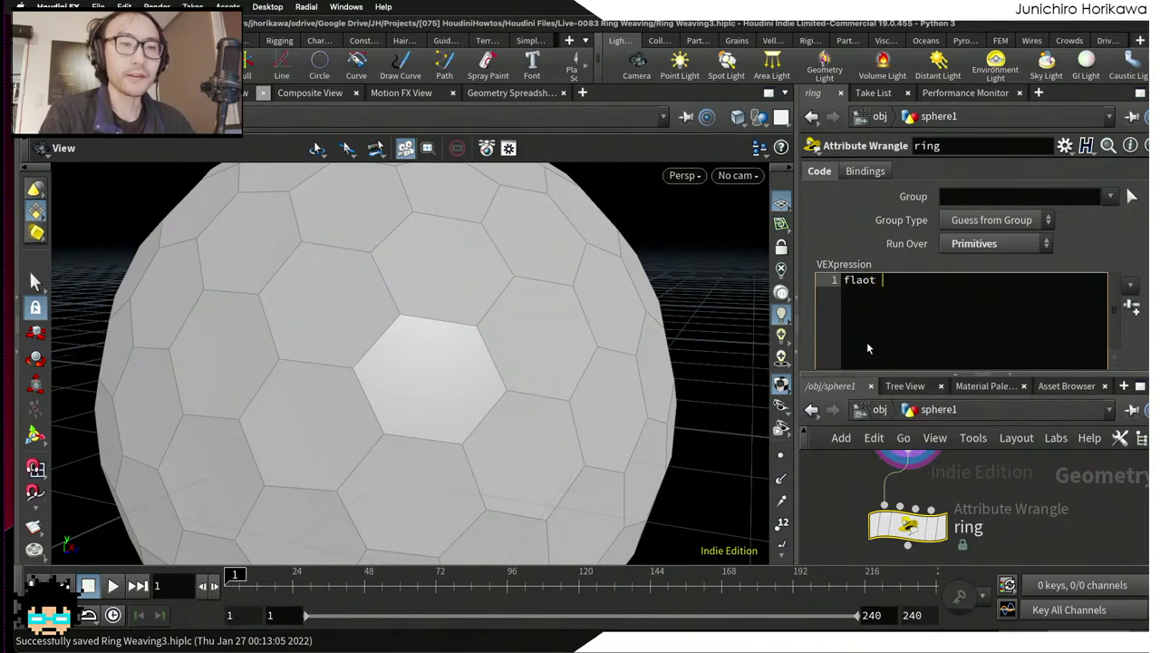
pyautogui.press('BackSpace')
pyautogui.press('BackSpace')
pyautogui.press('BackSpace')
pyautogui.write('oat scale')
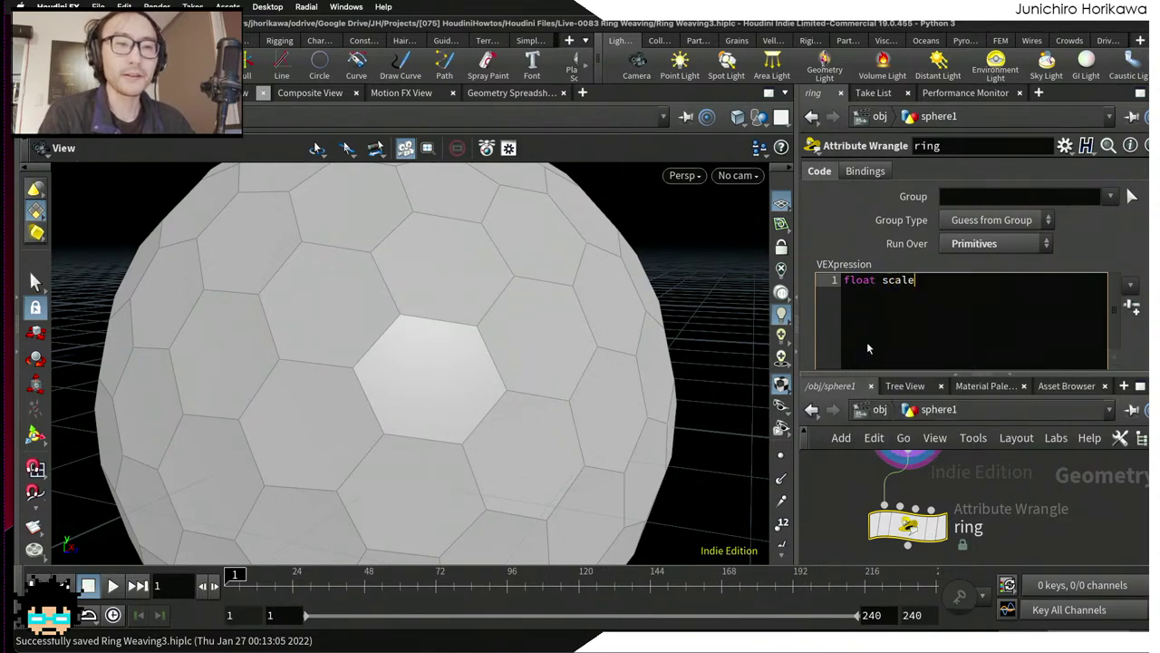
pyautogui.write(' = chf(')
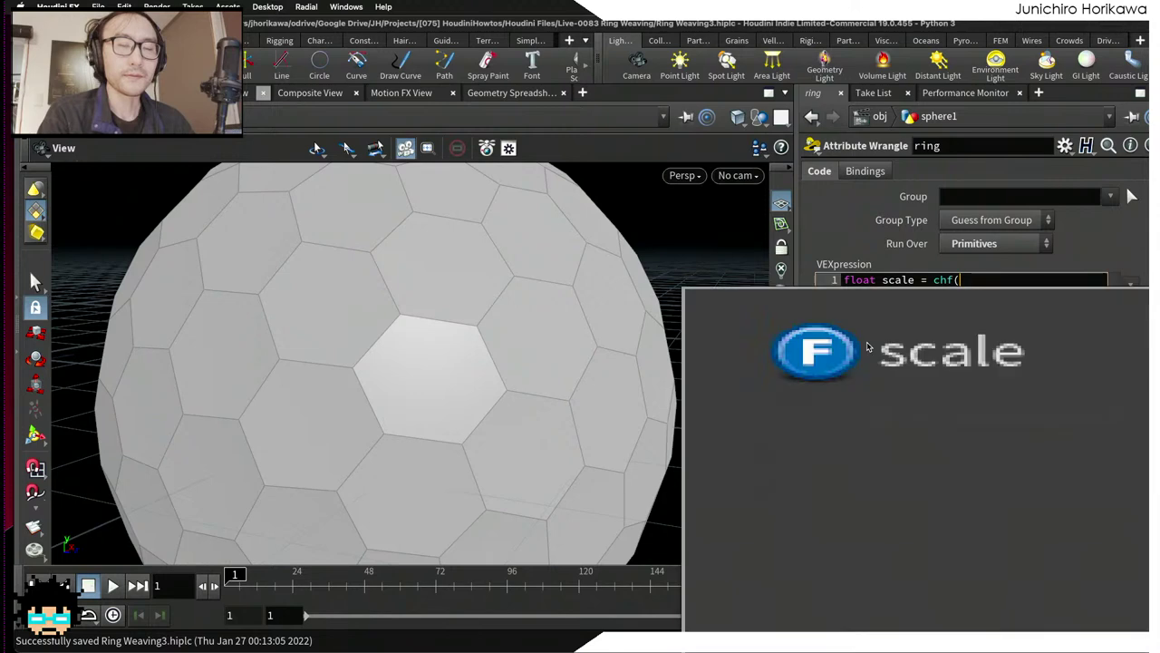
pyautogui.write('"scale"')
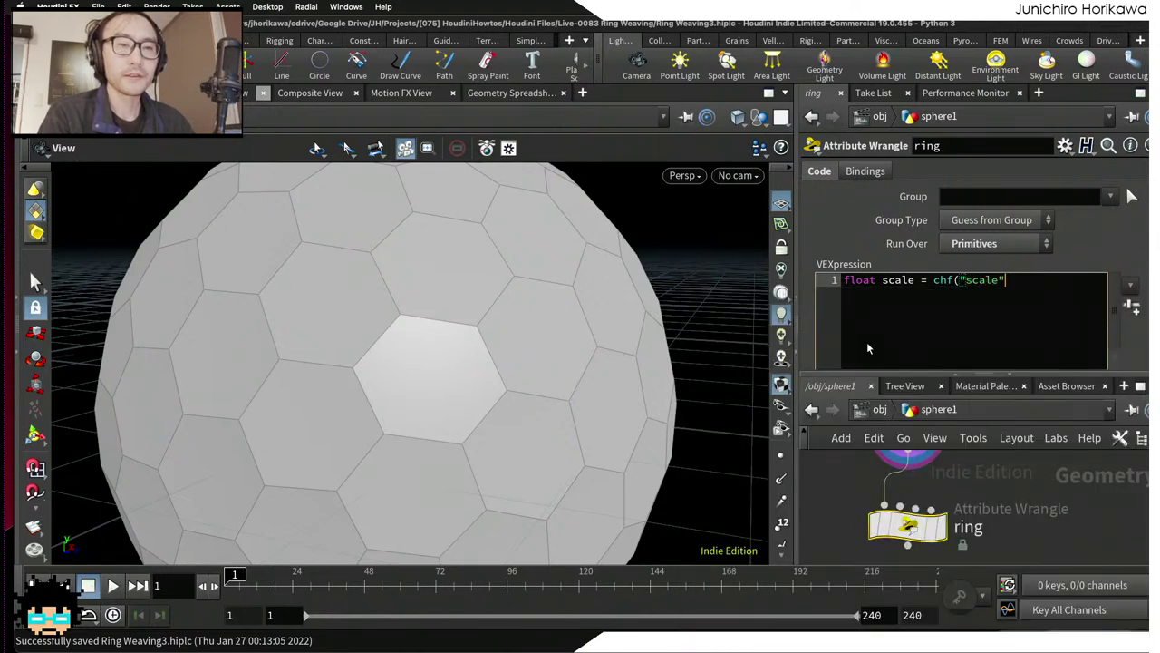
pyautogui.write(');')
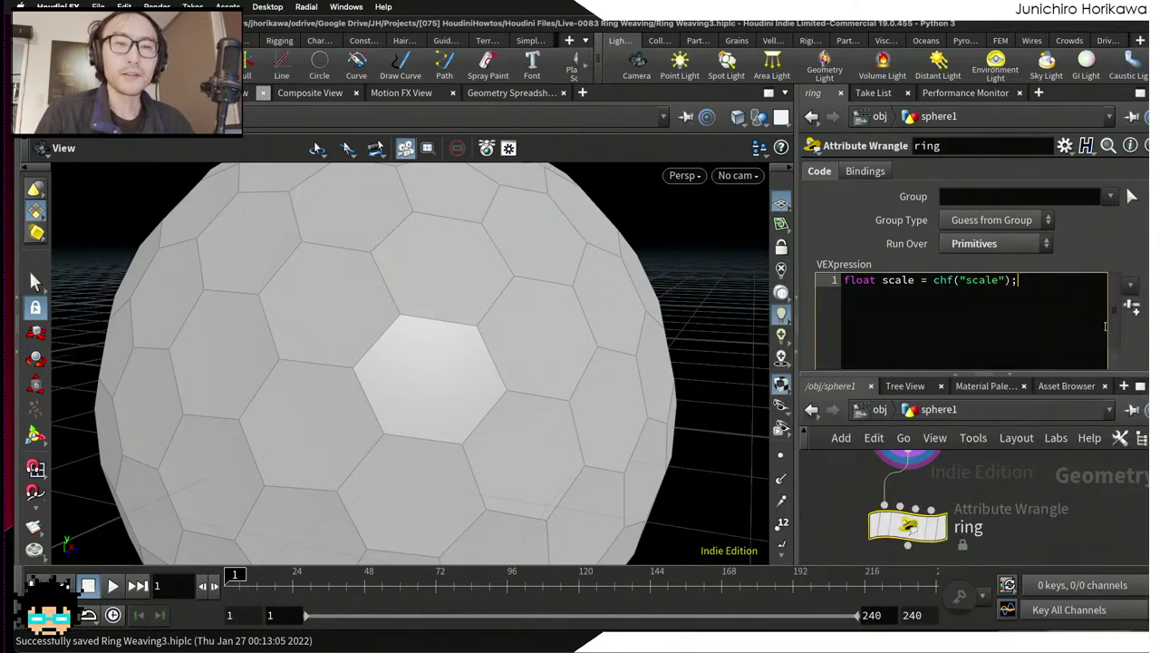
pyautogui.moveTo(1119, 374); pyautogui.dragTo(1119, 405)
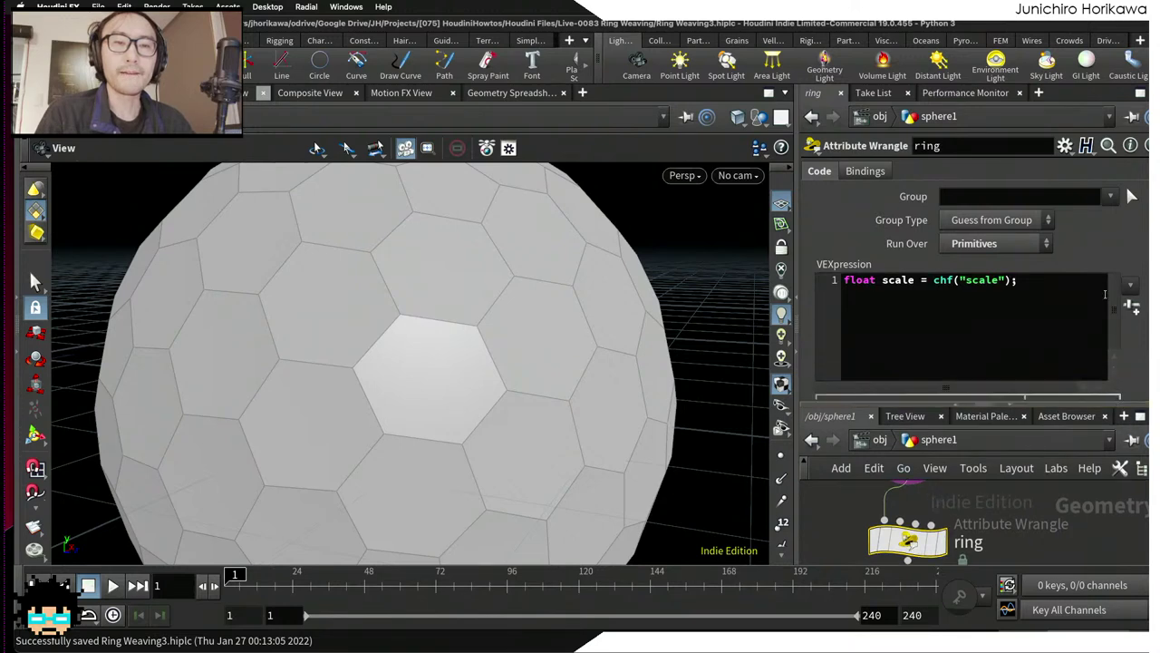
pyautogui.scroll(-2, 1104, 292)
# Step: Give ring's Scale parameter a range of 1 to 2 via Edit Parameter Interface, then test it
pyautogui.click(1065, 145)
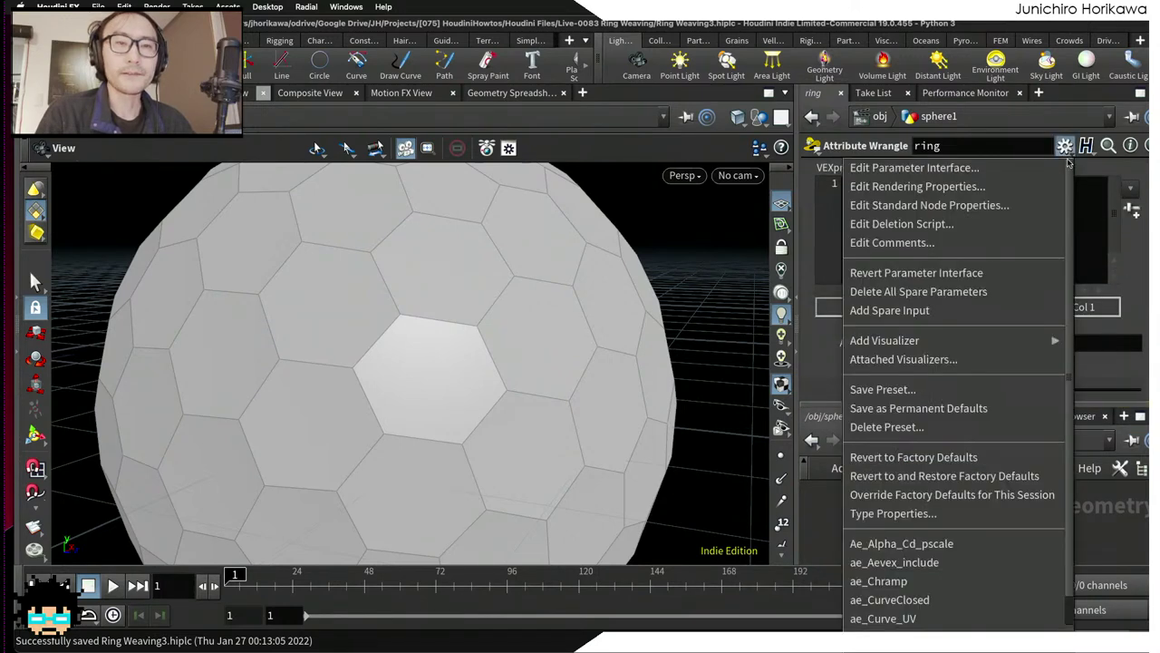
pyautogui.click(1042, 173)
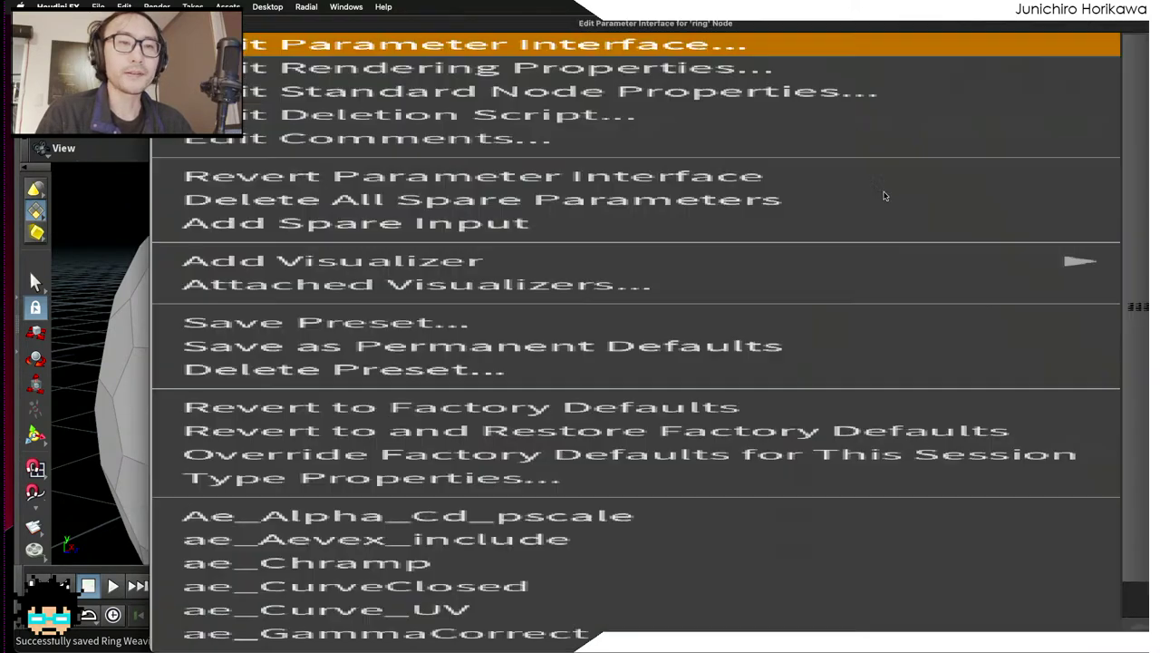
pyautogui.click(580, 458)
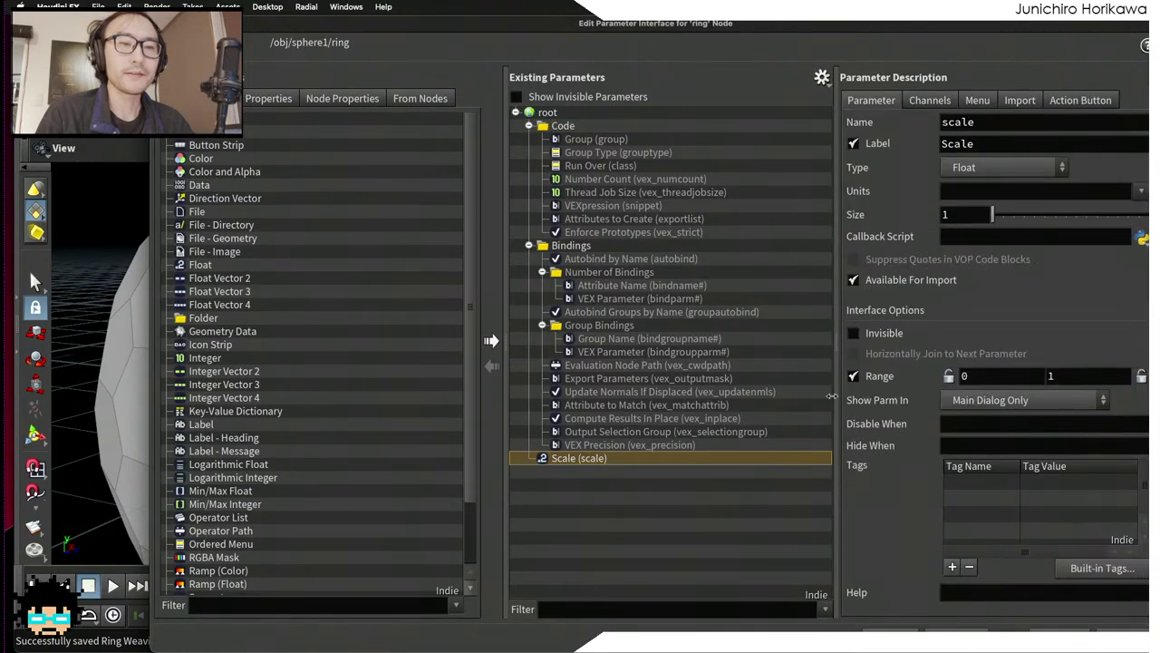
pyautogui.click(980, 376)
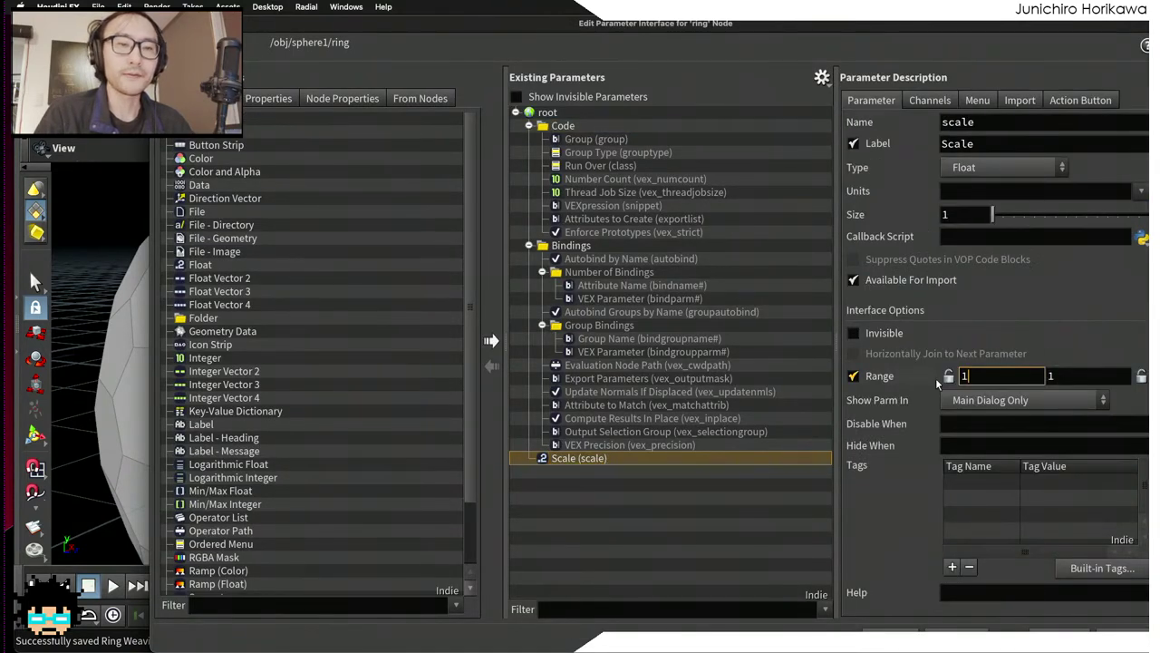
pyautogui.write('1')
pyautogui.press('Tab')
pyautogui.write('2')
pyautogui.press('Return')
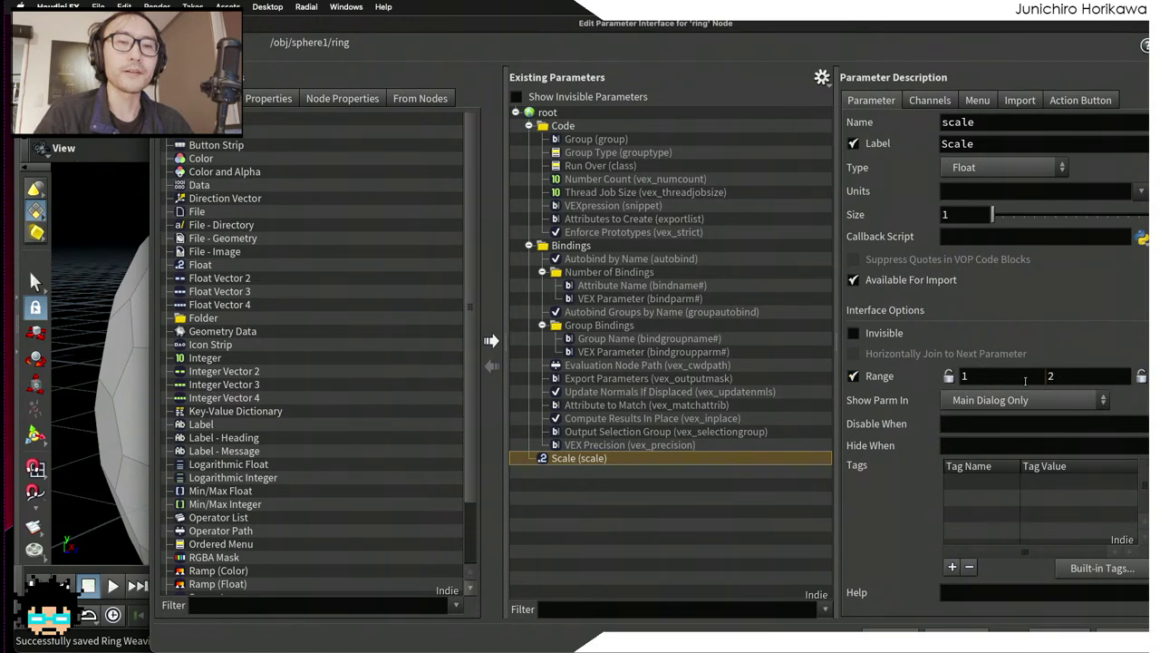
pyautogui.click(970, 629)
pyautogui.scroll(-2, 1130, 378)
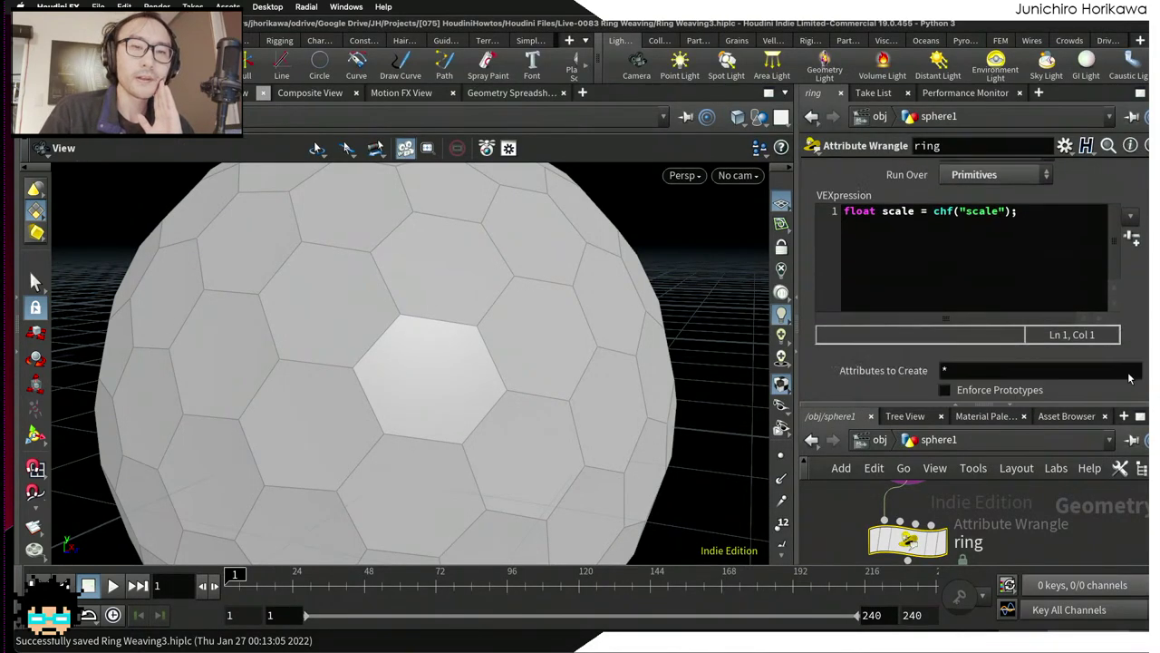
pyautogui.scroll(-1, 1129, 378)
pyautogui.moveTo(1011, 390)
pyautogui.mouseDown()
pyautogui.moveTo(1034, 390)
pyautogui.moveTo(990, 389)
pyautogui.mouseUp()
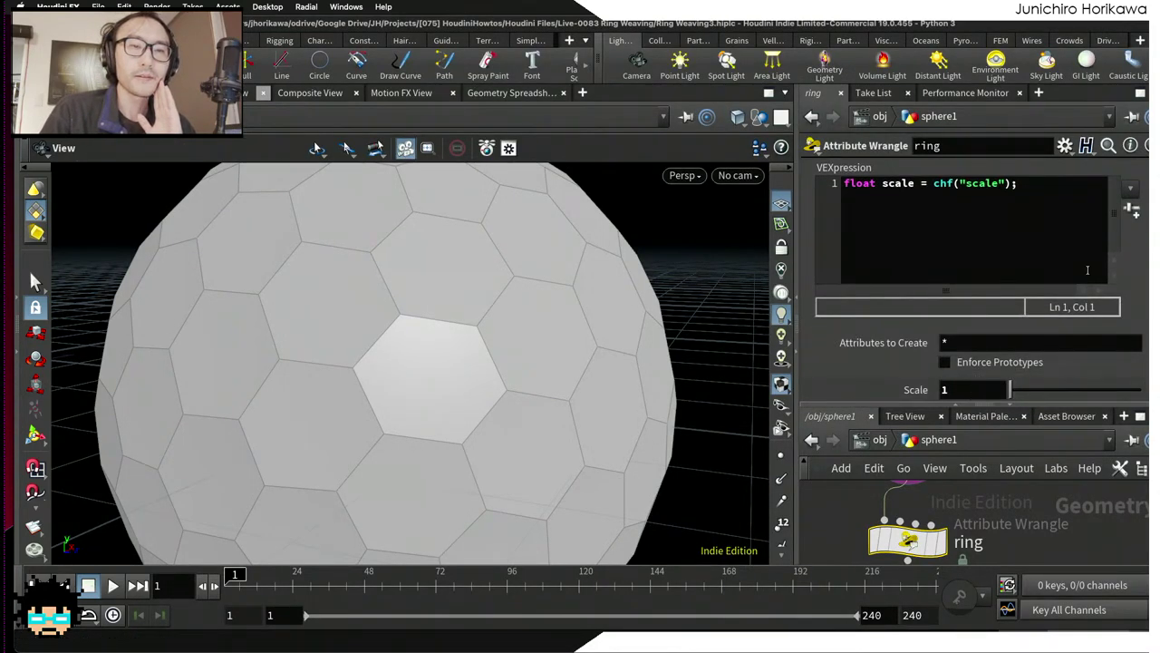
pyautogui.scroll(2, 1087, 270)
pyautogui.click(1056, 271)
pyautogui.press('Return')
pyautogui.press('Return')
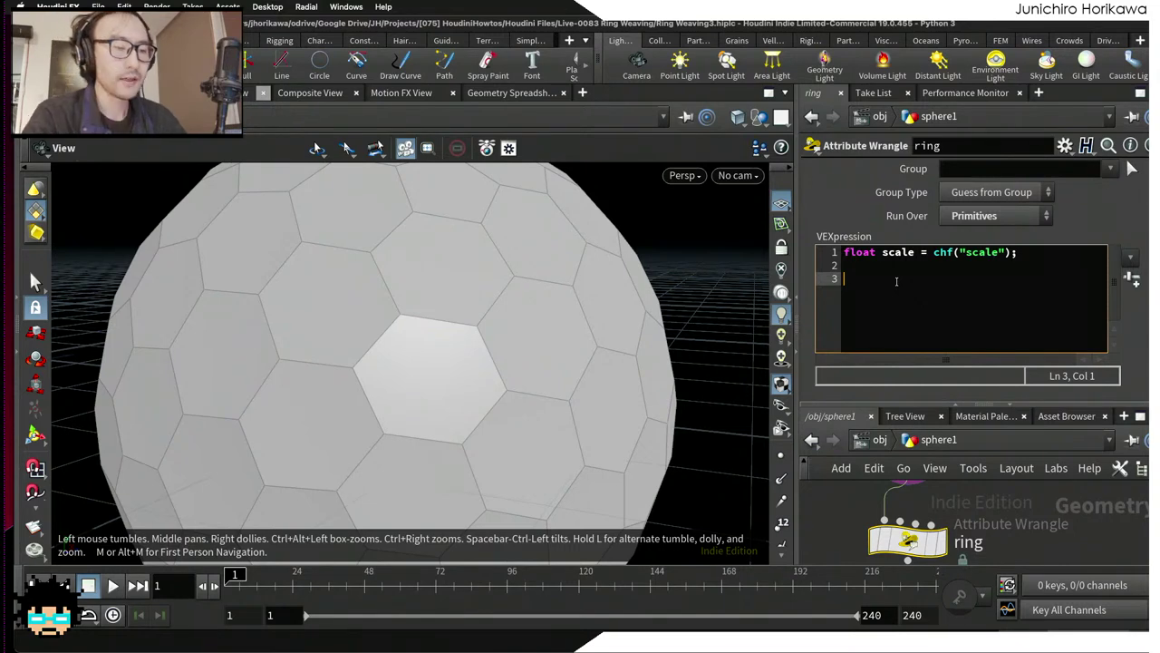
pyautogui.write('int pts[]')
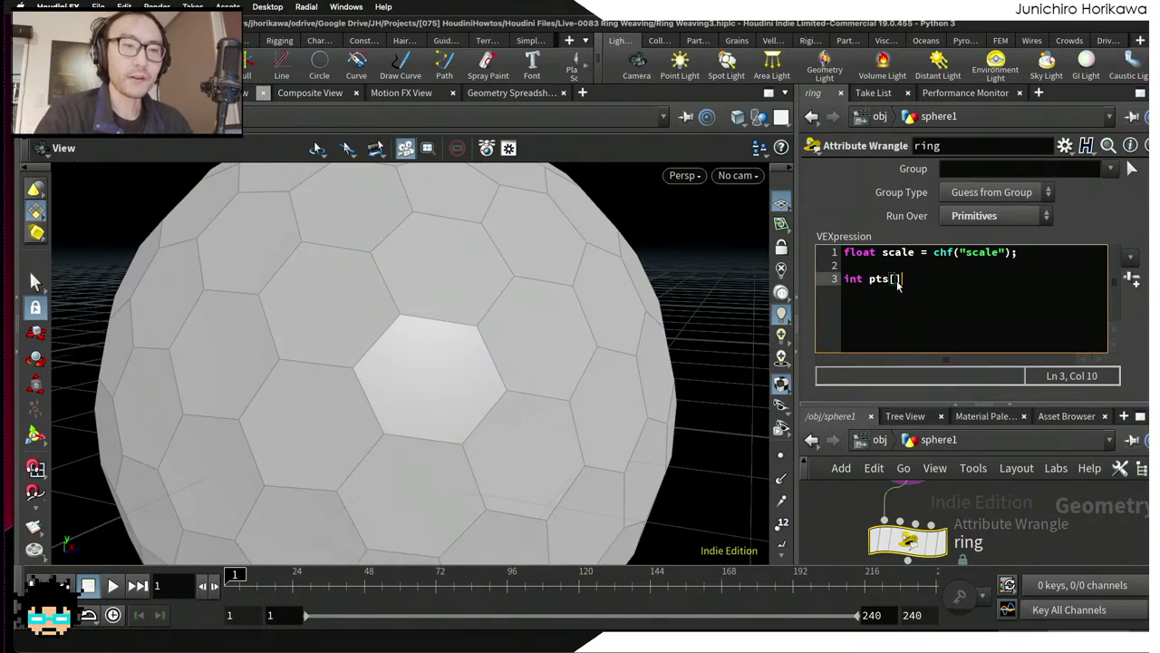
pyautogui.write(' = prim')
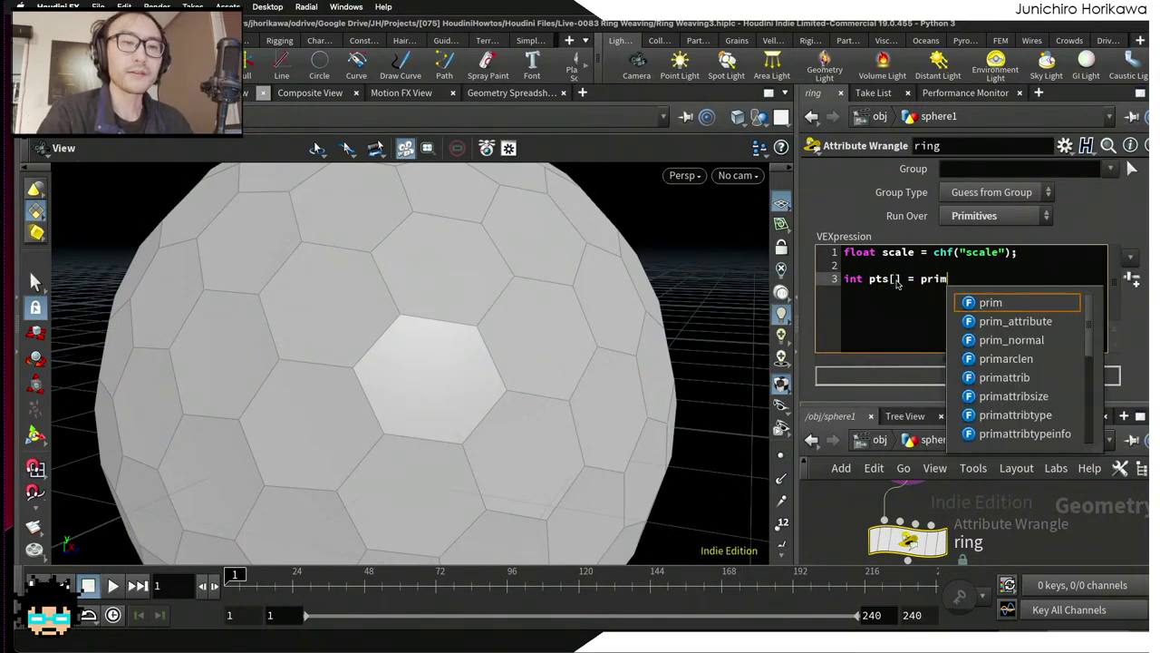
pyautogui.write('points(0,')
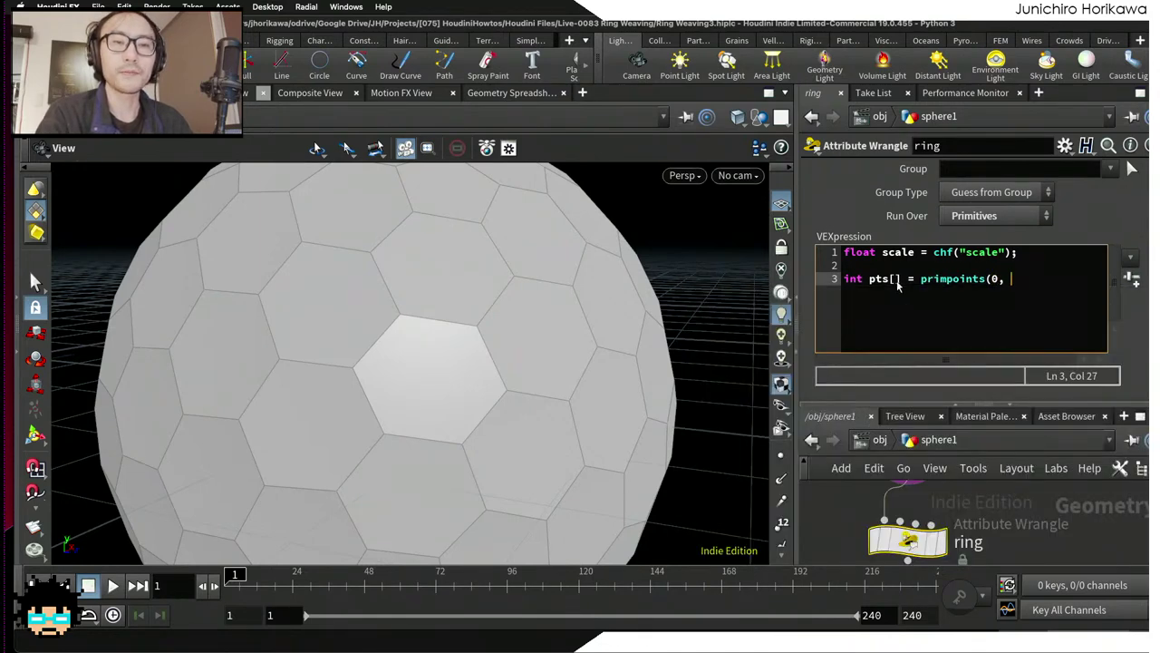
pyautogui.write(' @pr')
pyautogui.press('BackSpace')
pyautogui.press('Escape')
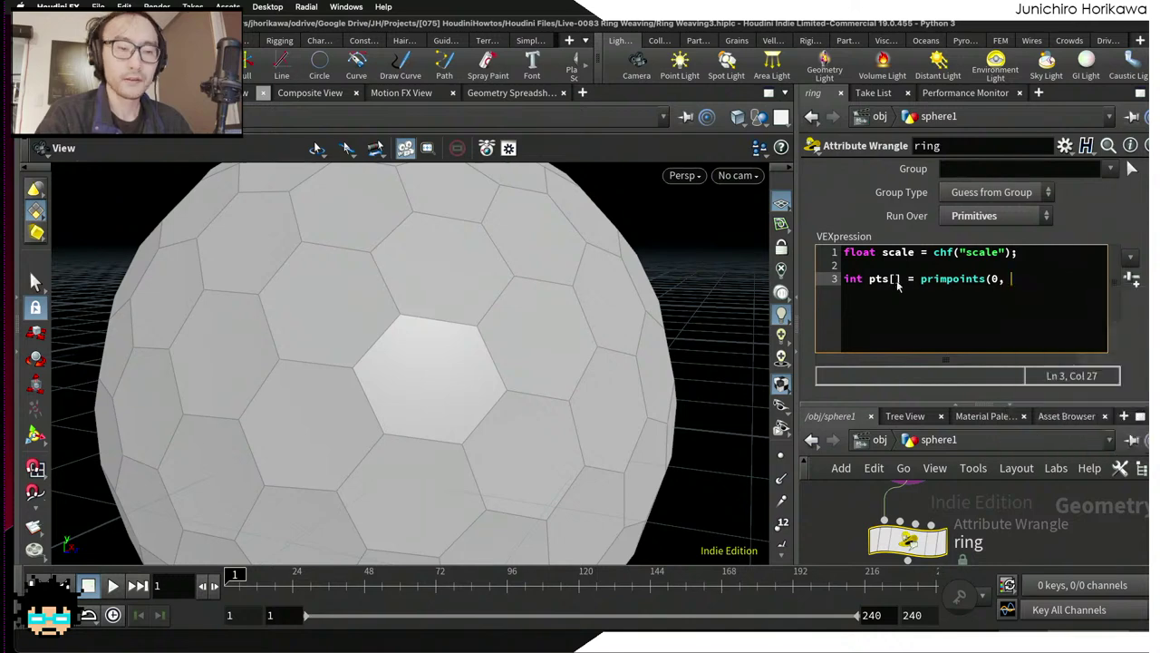
pyautogui.write('rimnum);')
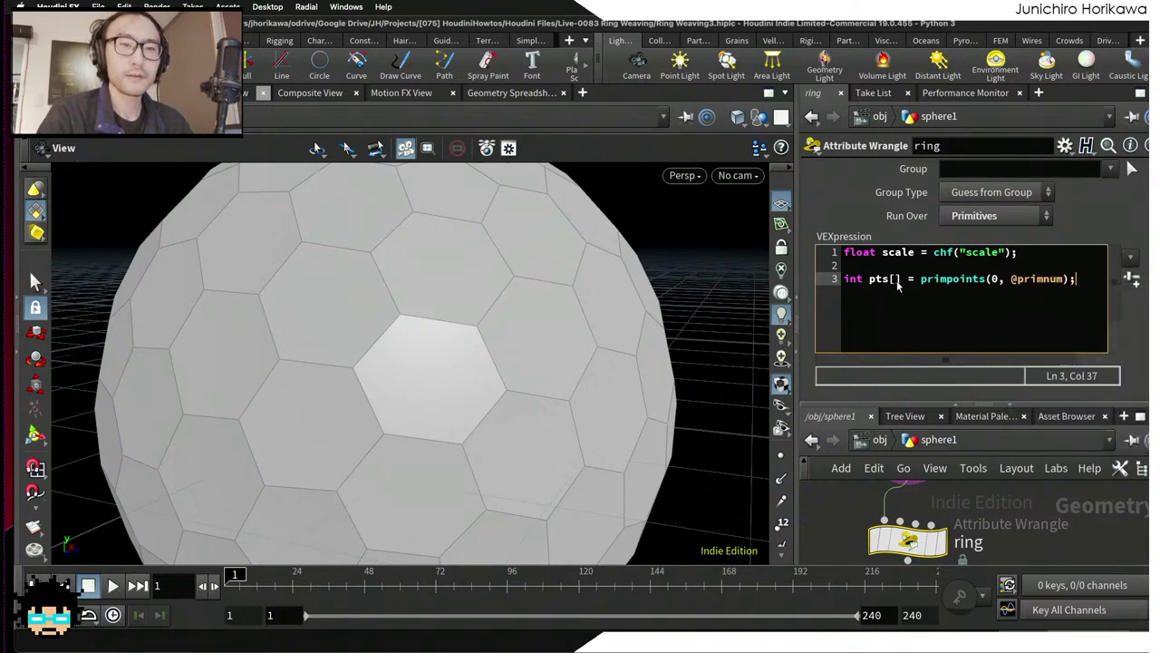
pyautogui.press('Return')
pyautogui.press('Return')
# Step: Loop over len(pts), reading each point index pt and its position pos with point(0, "P", pt)
pyautogui.write('for(int i-')
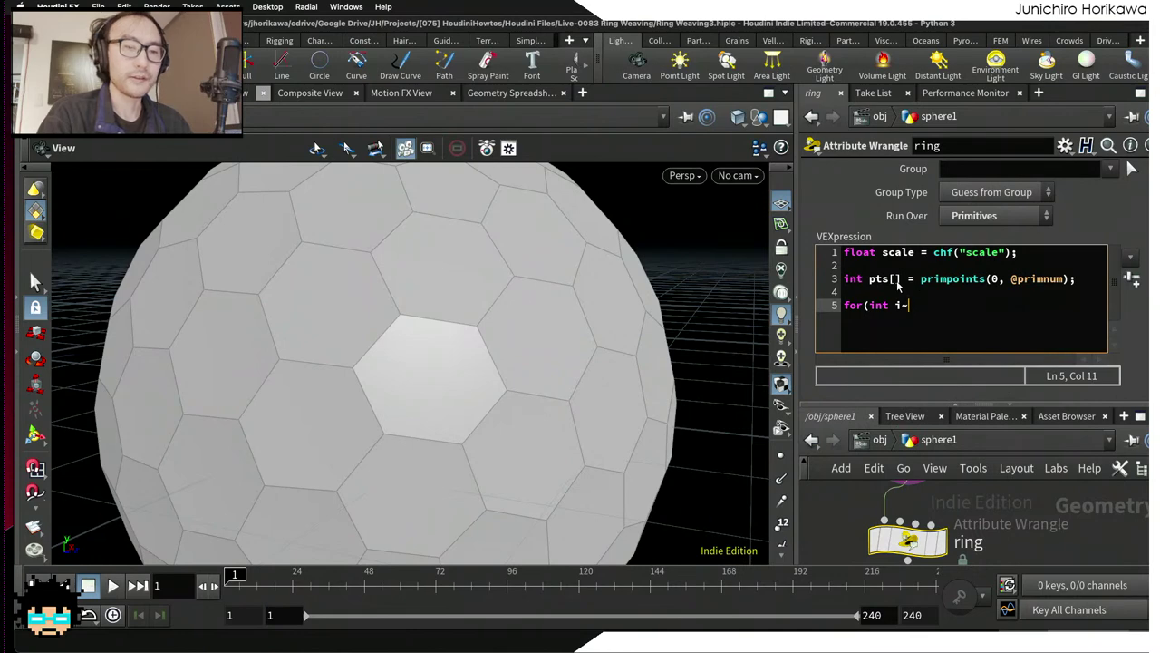
pyautogui.press('BackSpace')
pyautogui.write('=0; i')
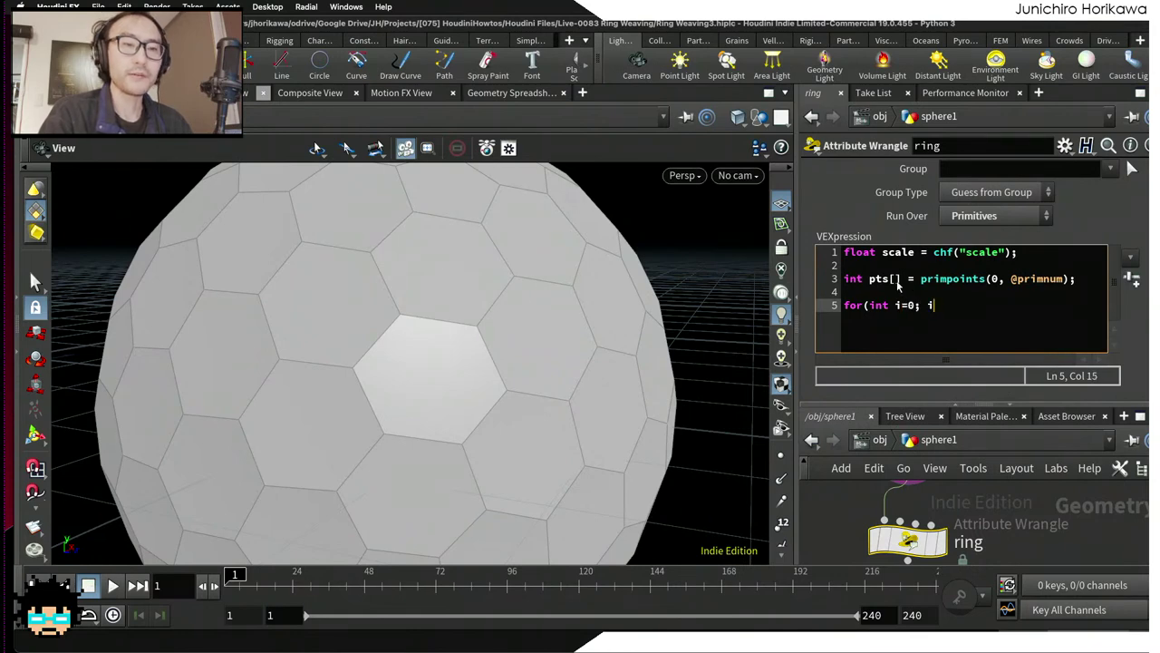
pyautogui.write('<len(pts')
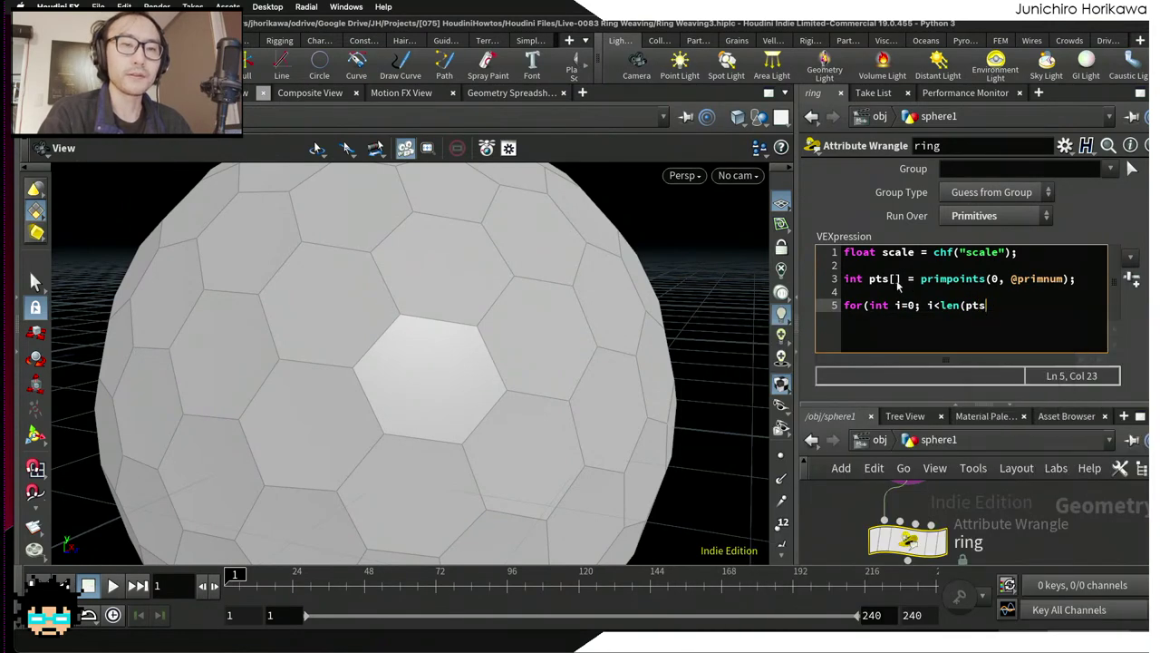
pyautogui.write('); i++){')
pyautogui.press('Return')
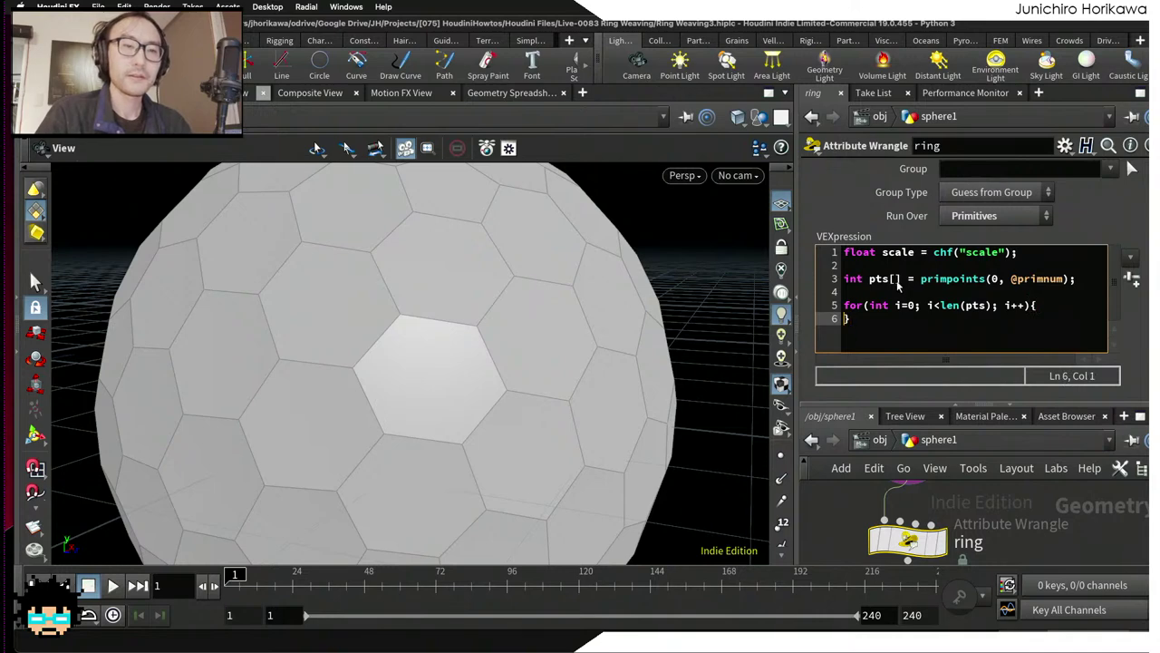
pyautogui.write('in tpt')
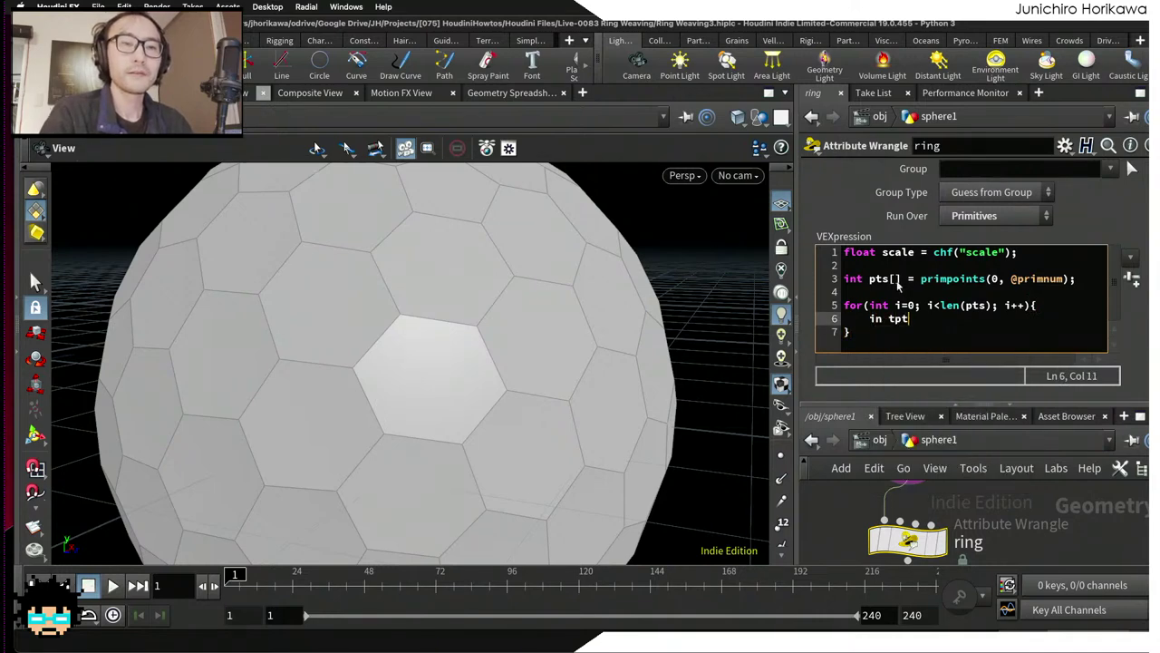
pyautogui.write(' = ')
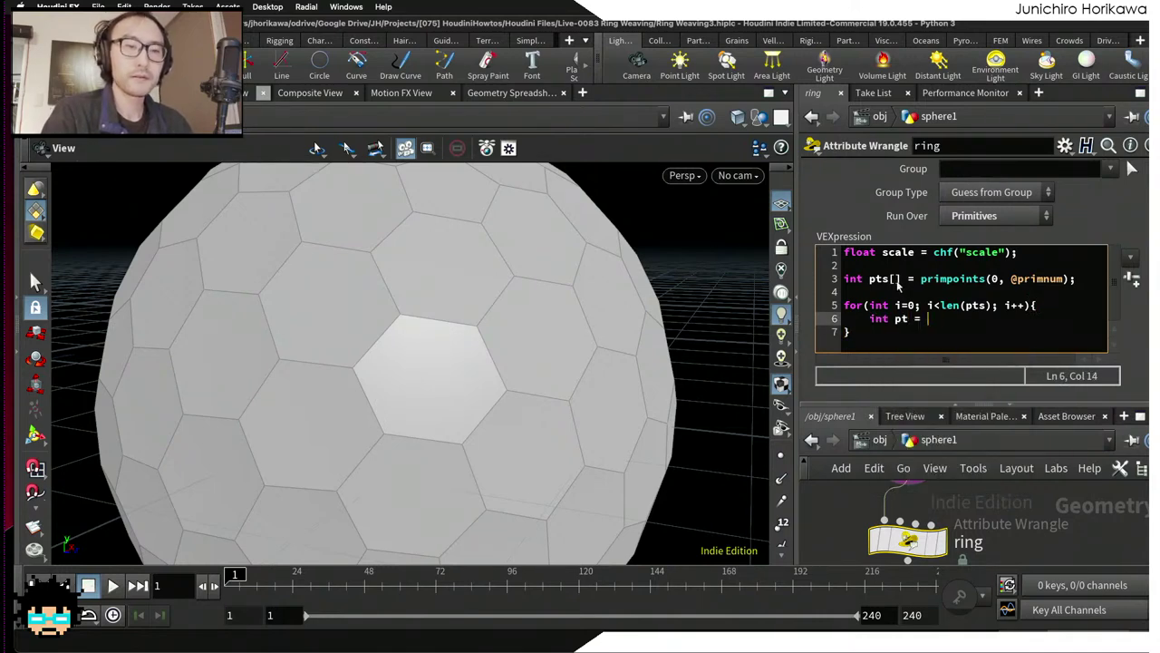
pyautogui.write('pts[i];')
pyautogui.press('Return')
pyautogui.write('vec')
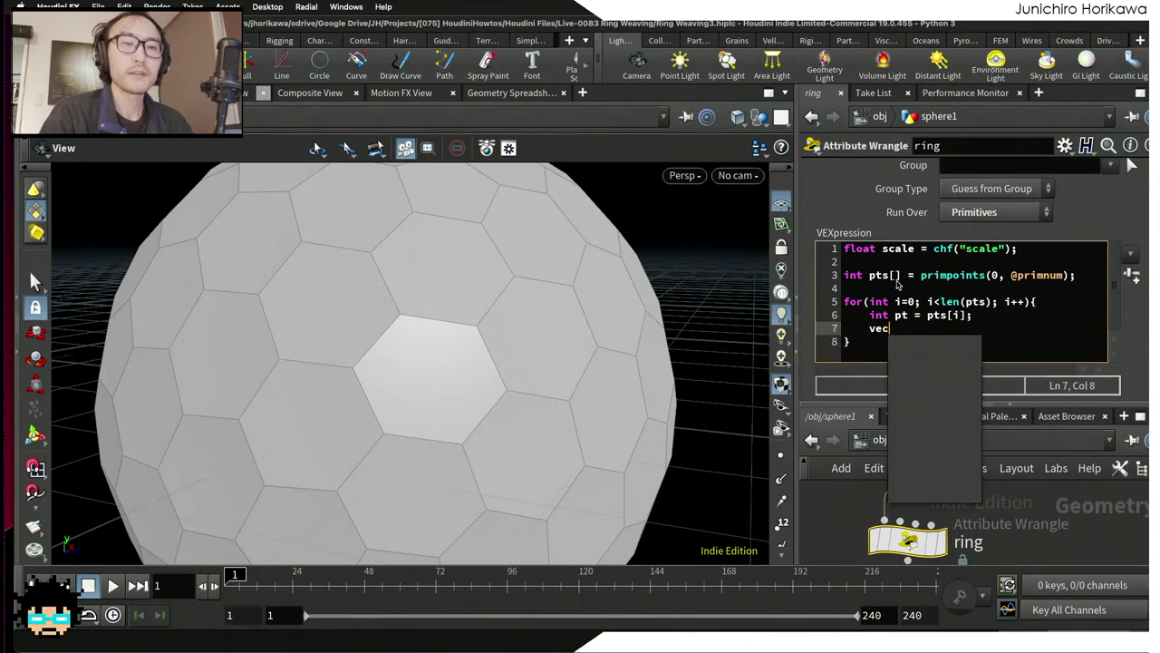
pyautogui.write('tor pos = poi')
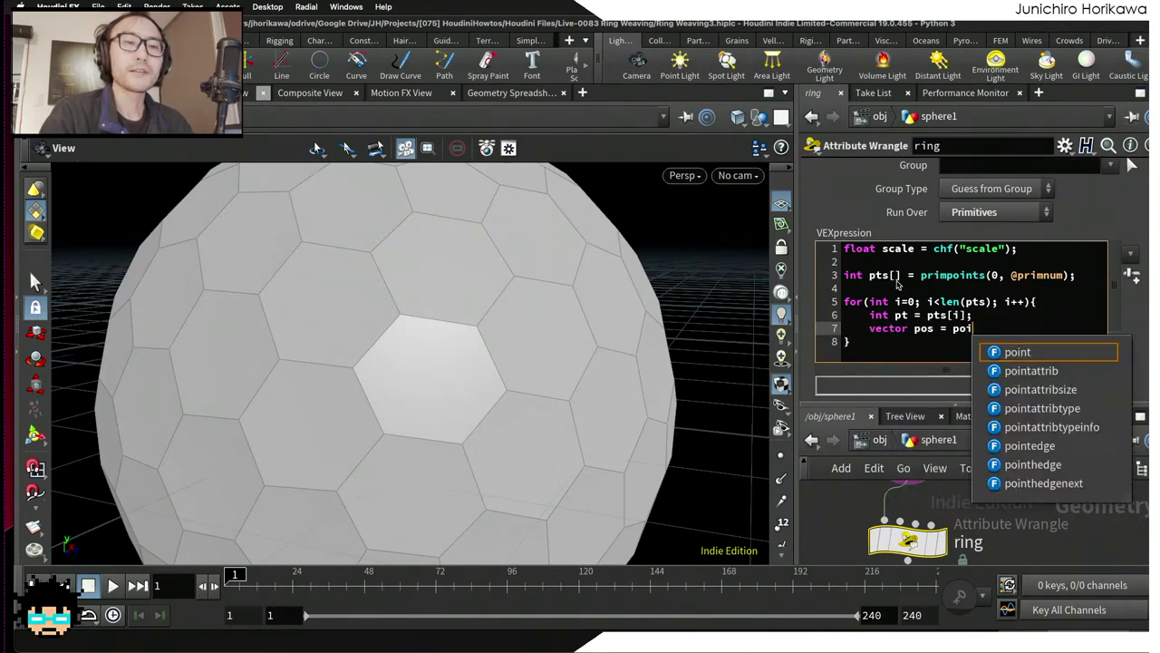
pyautogui.write('nt(0, "P", pt);')
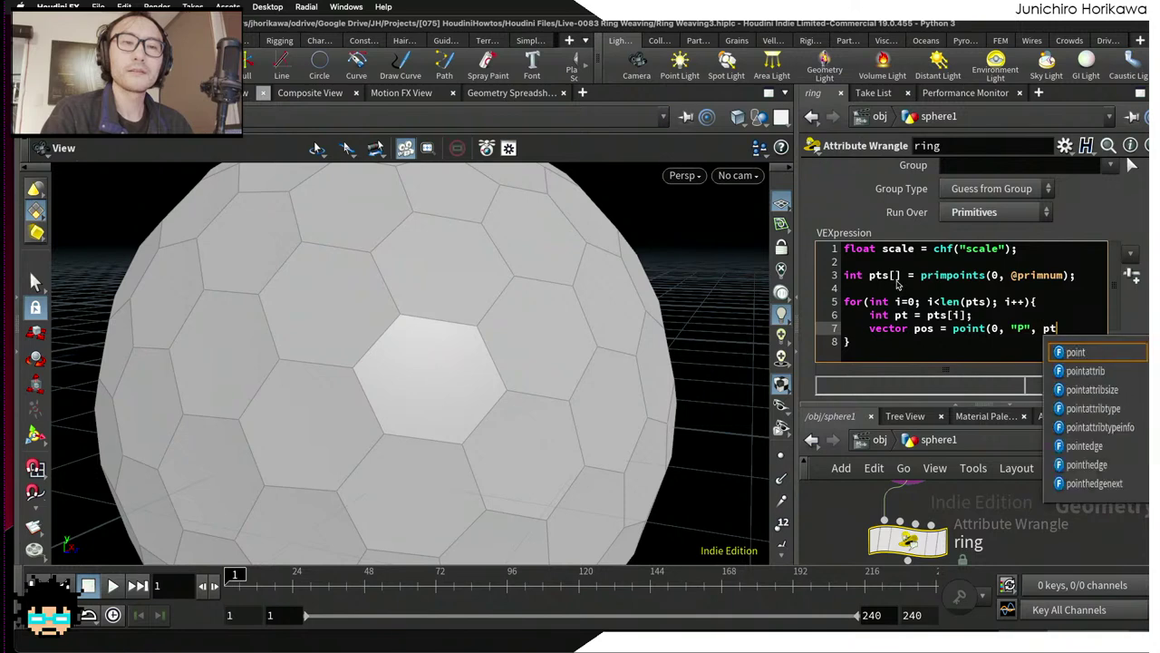
pyautogui.press('Return')
pyautogui.press('Return')
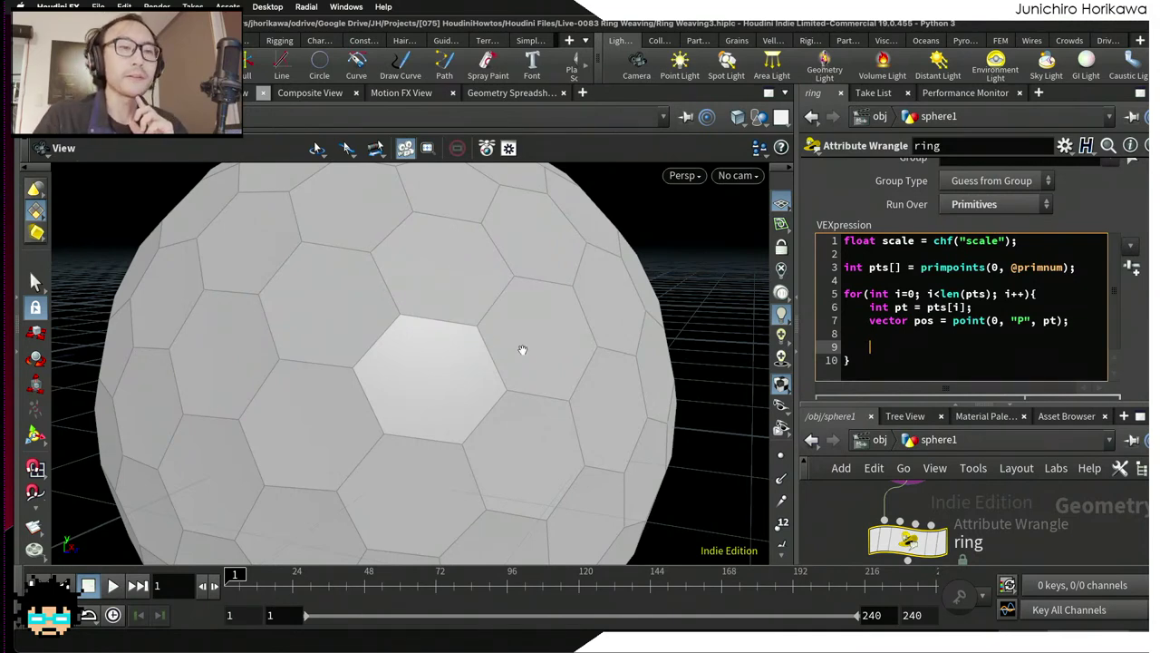
# Step: Write 'vector newpos = (pos - @P) * scale + @P;' inside the loop
pyautogui.write('@P')
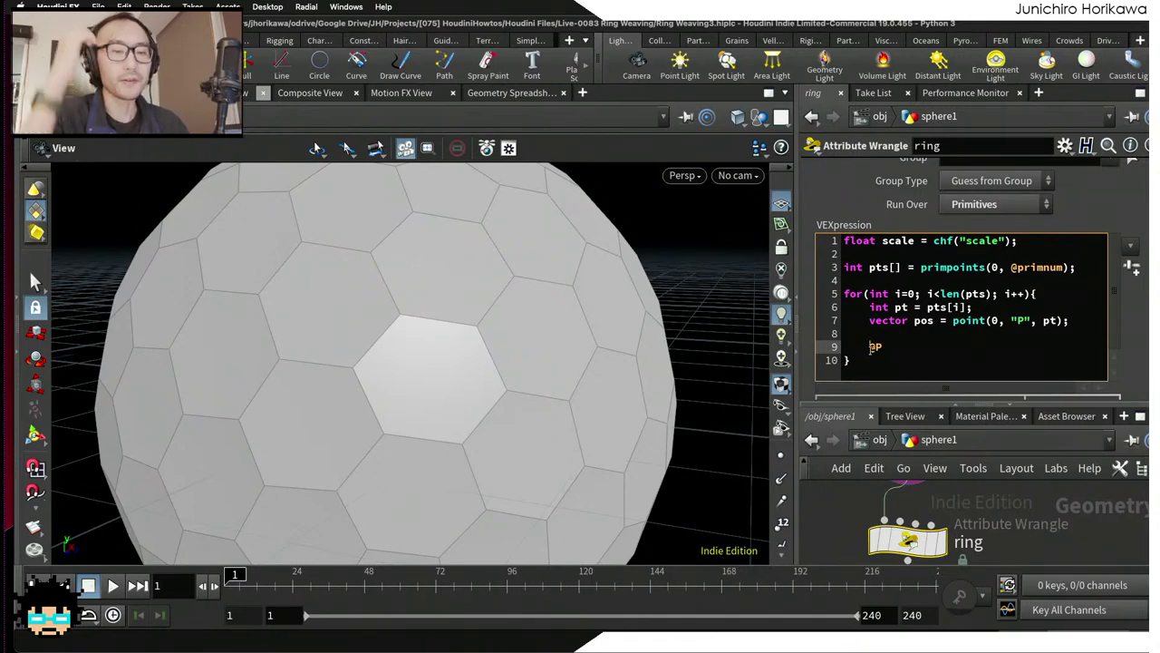
pyautogui.write('vector npos')
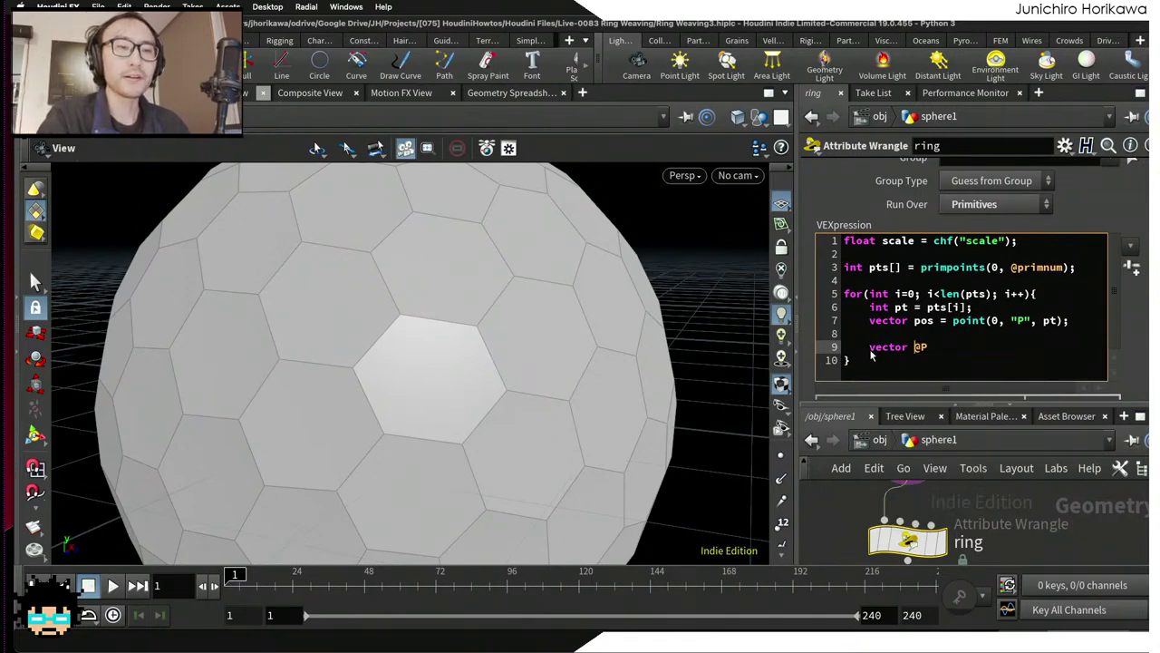
pyautogui.press('BackSpace')
pyautogui.press('BackSpace')
pyautogui.press('BackSpace')
pyautogui.write('ewpos')
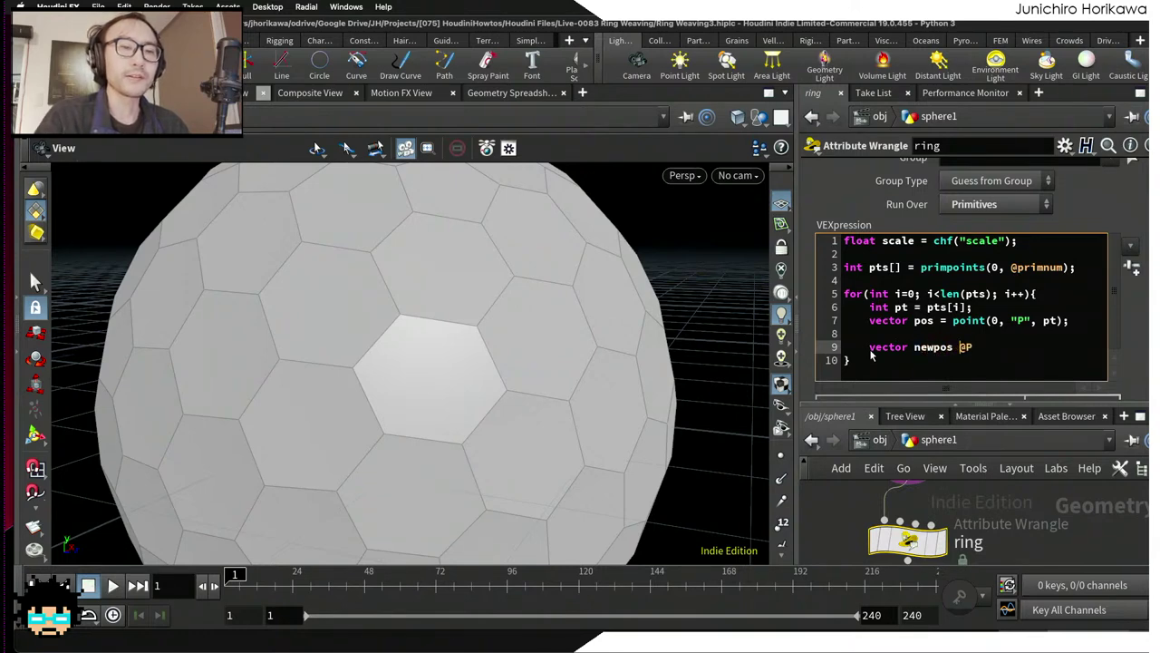
pyautogui.write(' =')
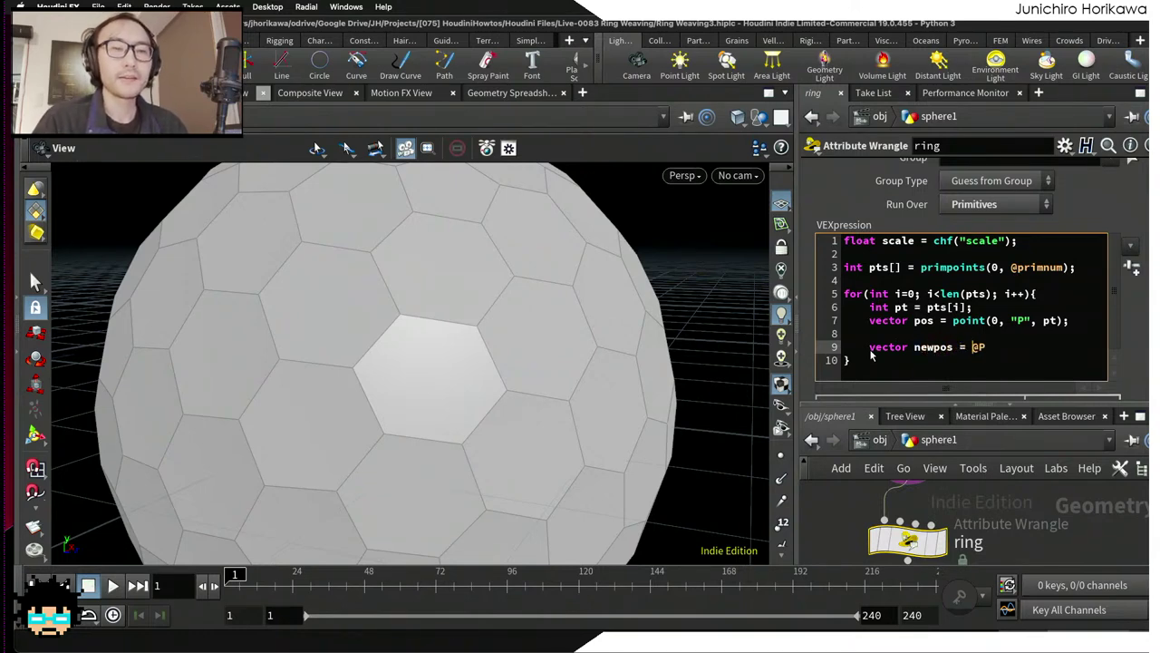
pyautogui.click(871, 355)
pyautogui.press('Up')
pyautogui.press('End')
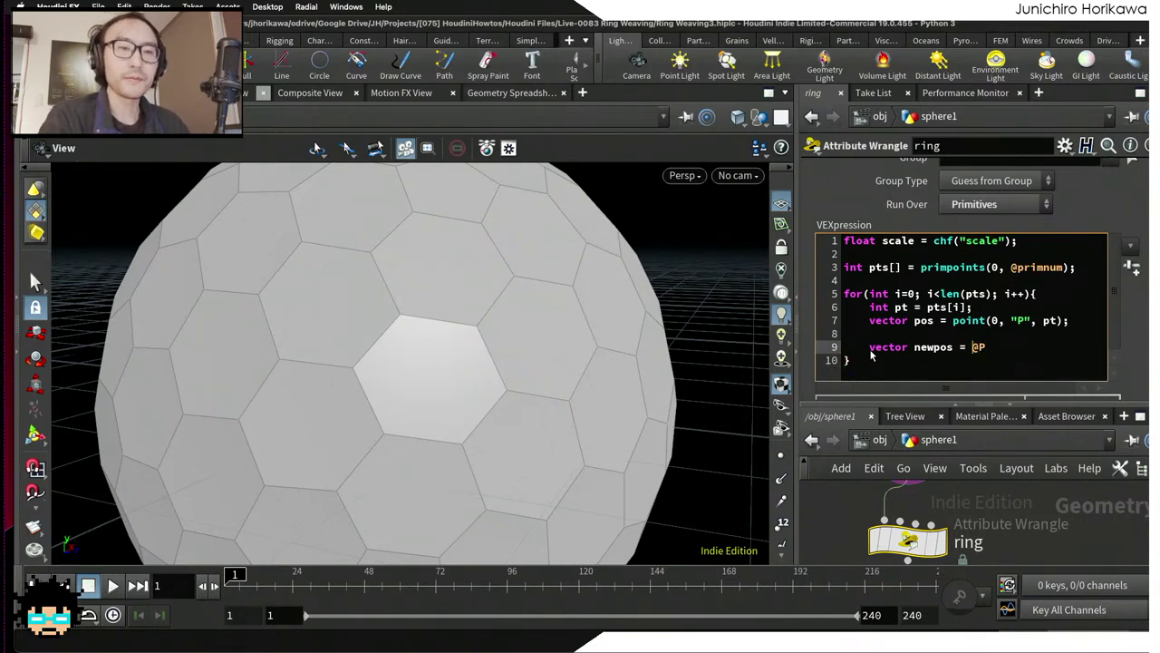
pyautogui.write('pos - ')
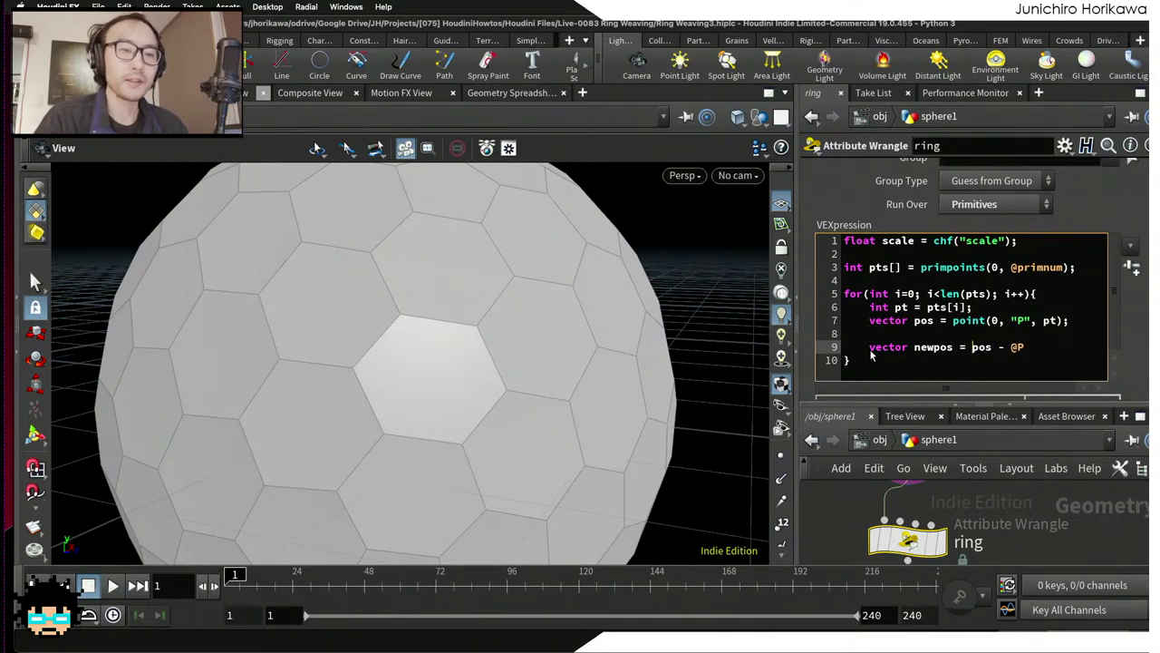
pyautogui.write('(')
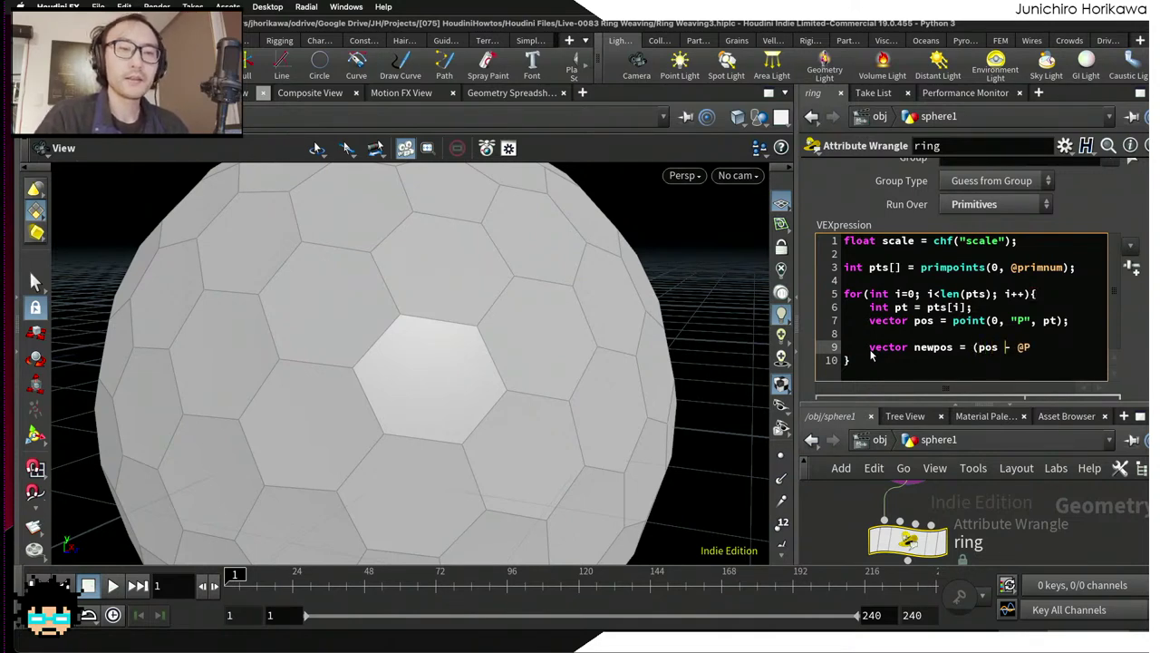
pyautogui.write(') ')
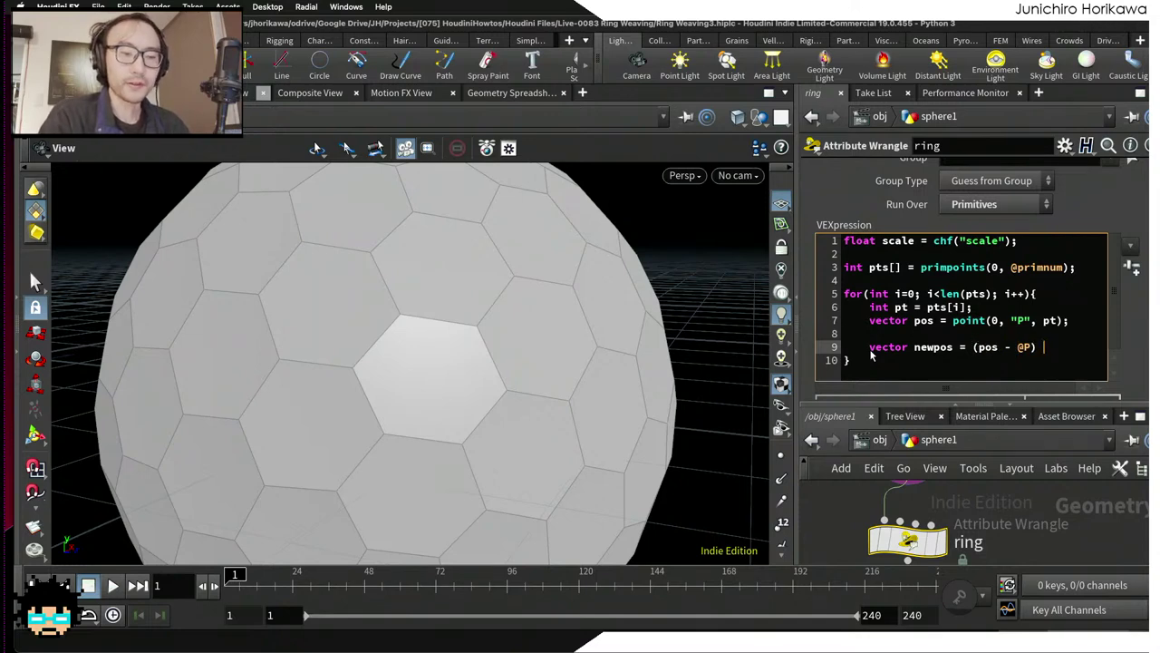
pyautogui.write('* scale;')
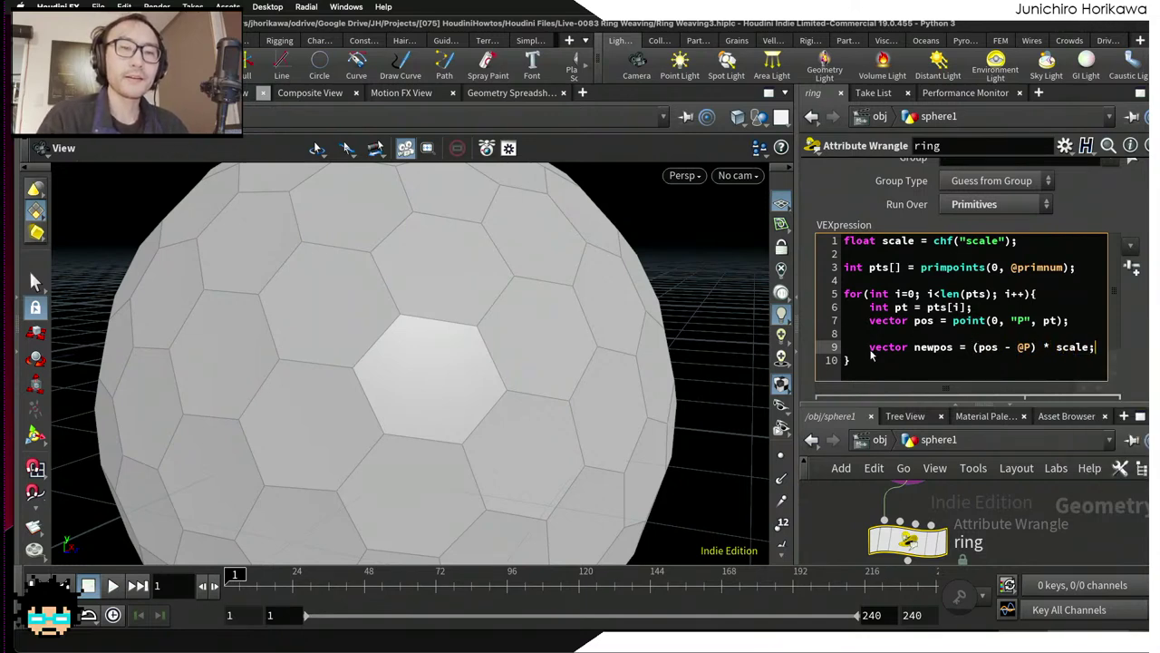
pyautogui.moveTo(800, 349); pyautogui.dragTo(642, 349)
pyautogui.click(937, 347)
pyautogui.write('+ @P')
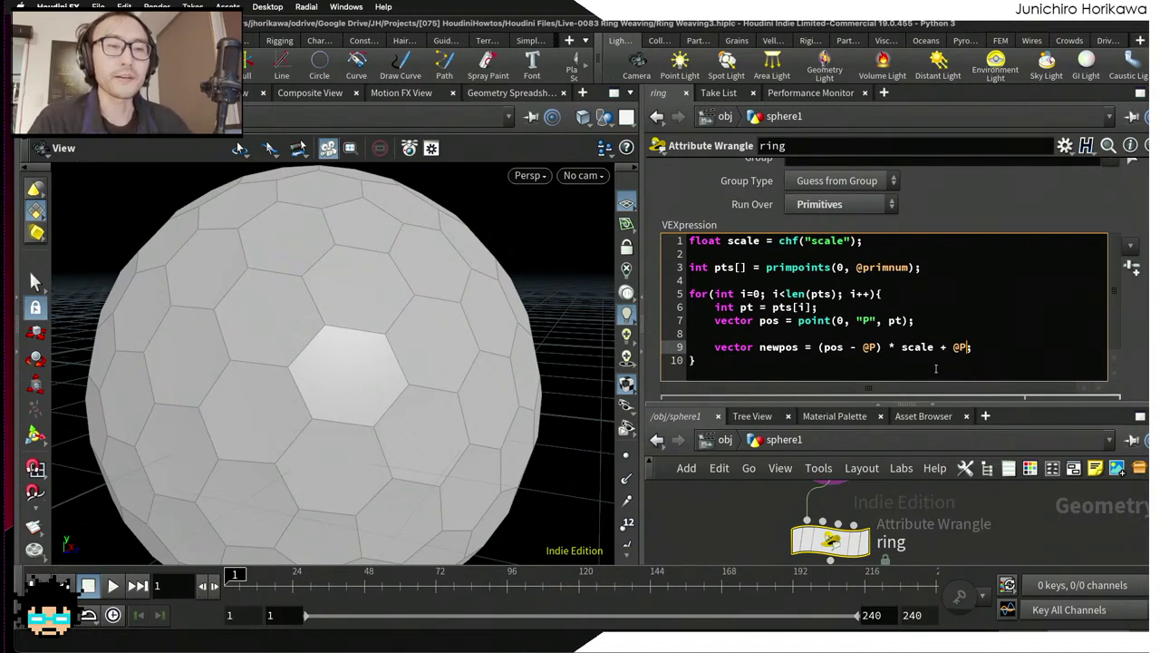
# Step: Highlight the offset, scale and @P terms of the newpos expression to explain them
pyautogui.moveTo(886, 353); pyautogui.dragTo(821, 353)
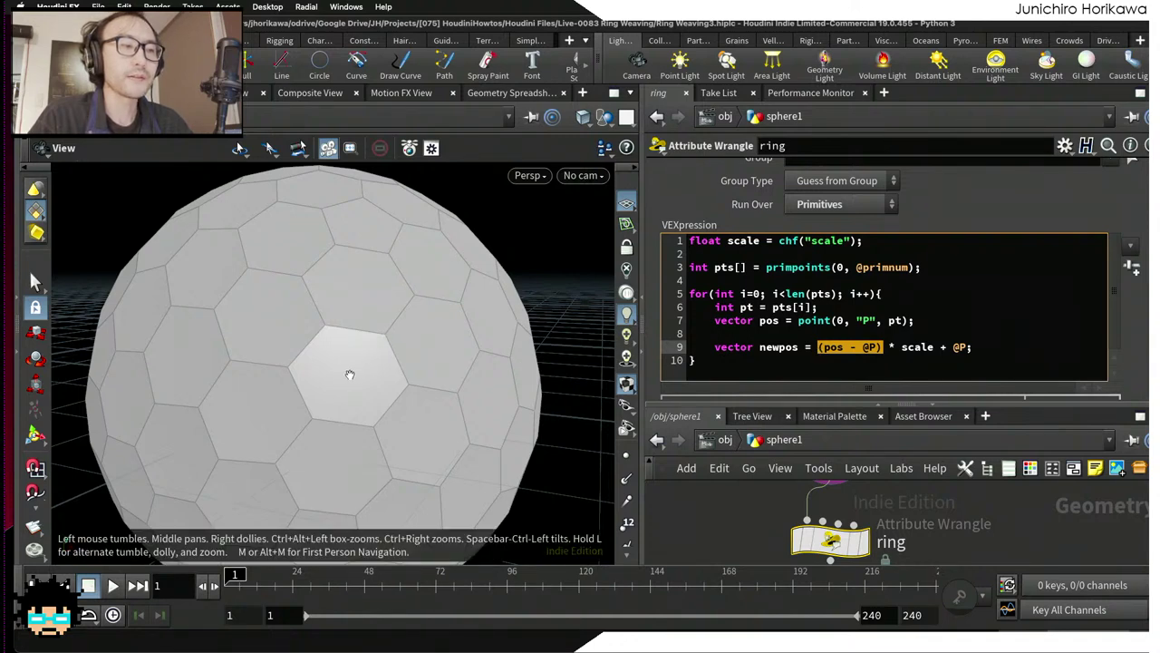
pyautogui.click(931, 335)
pyautogui.moveTo(934, 346); pyautogui.dragTo(902, 346)
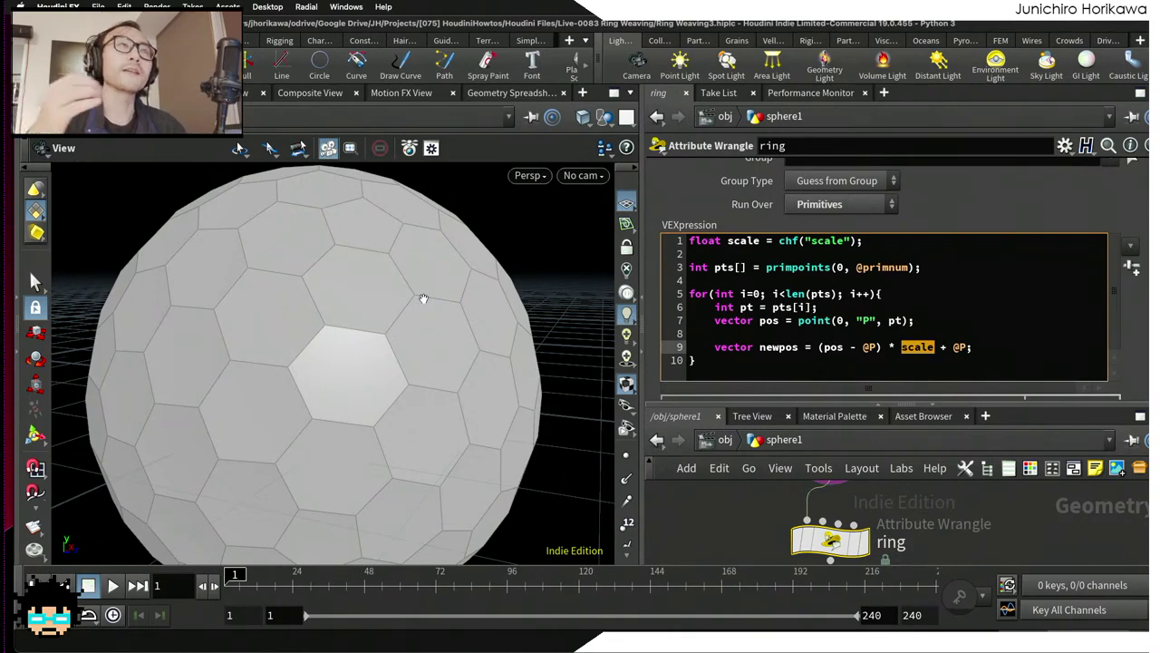
pyautogui.moveTo(423, 302); pyautogui.dragTo(372, 357)
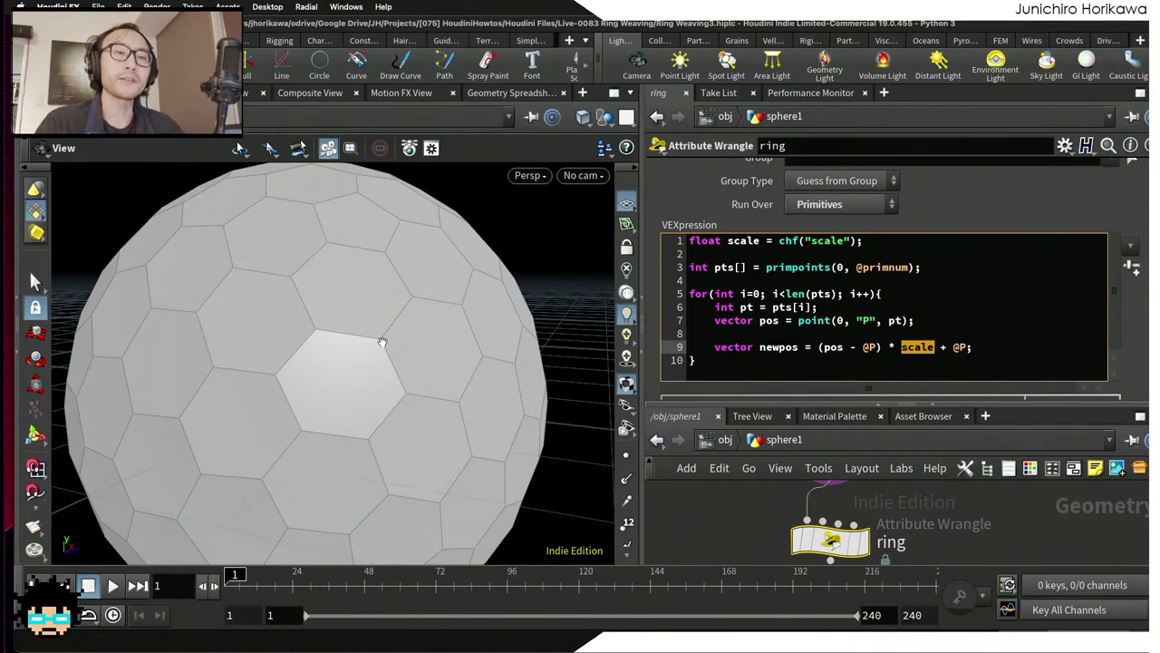
pyautogui.click(935, 347)
pyautogui.doubleClick(960, 346)
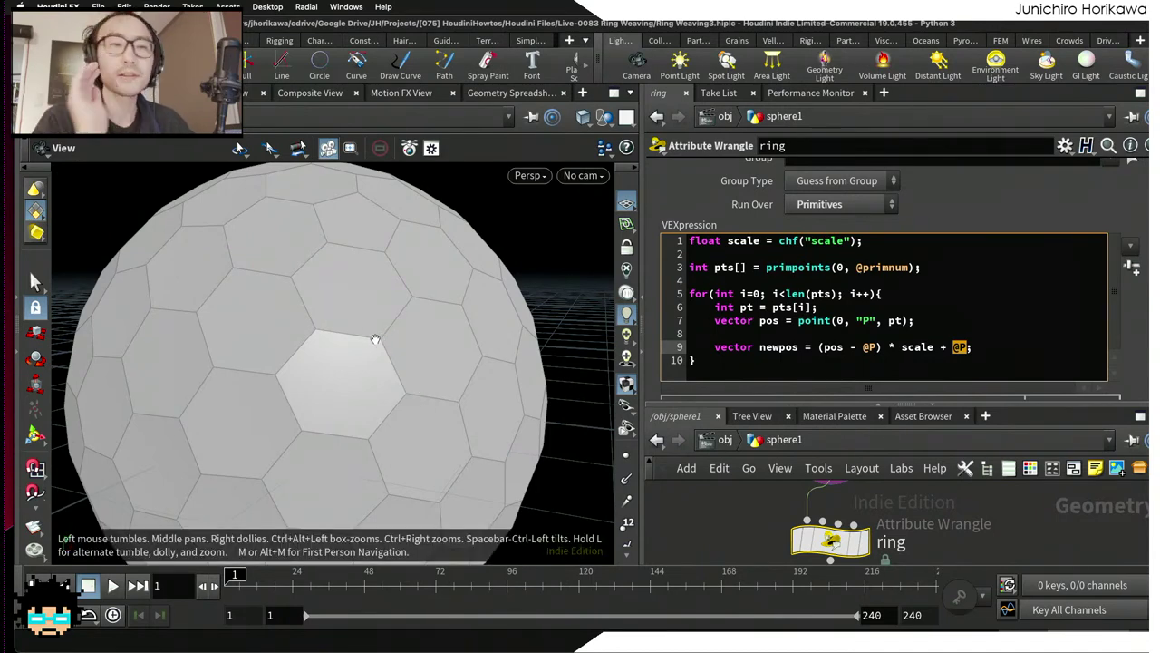
pyautogui.click(978, 347)
# Step: Add 'setpointattrib(0, "P", pt, newpos);' on a new line inside the loop
pyautogui.press('Return')
pyautogui.press('Return')
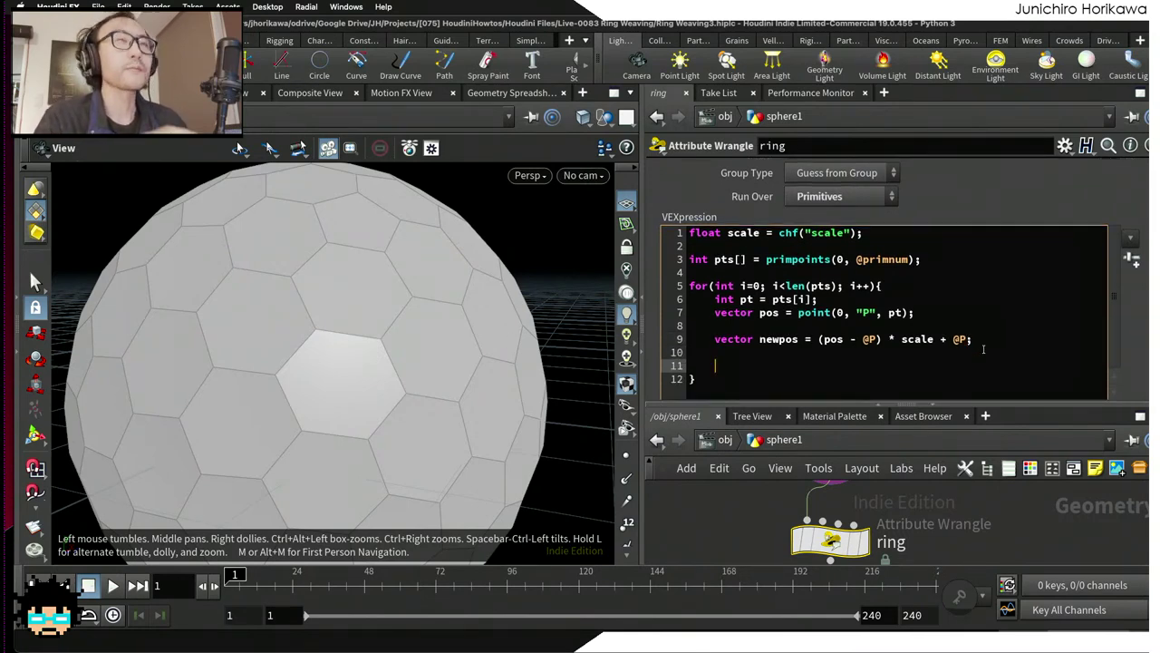
pyautogui.write('setp')
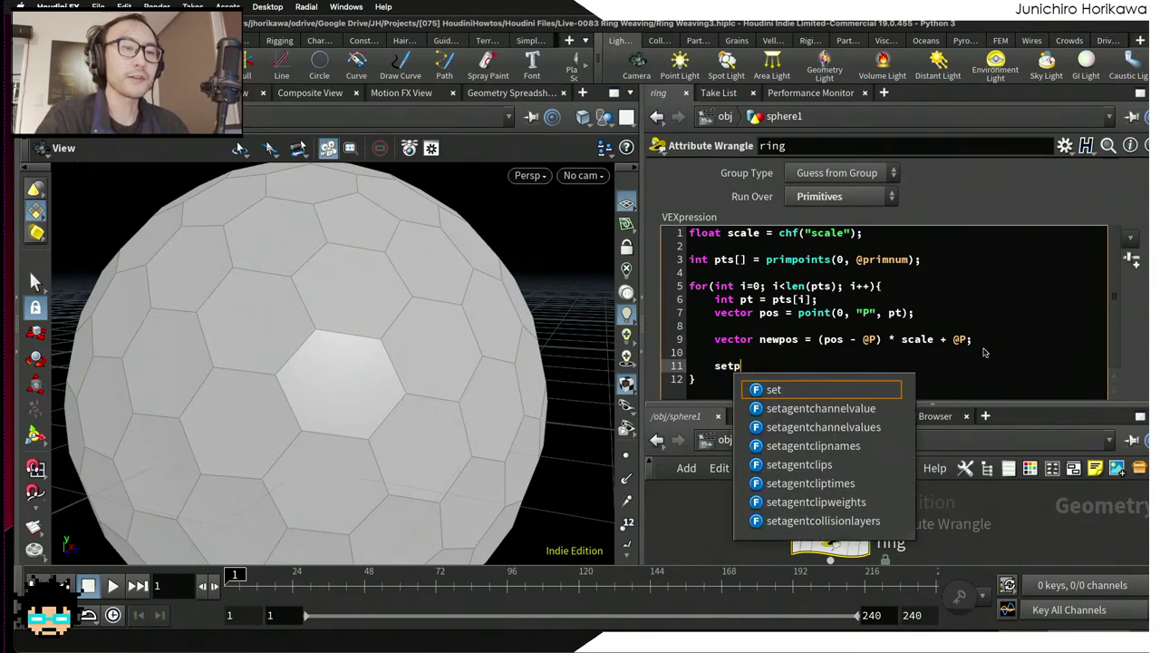
pyautogui.write('ointattrib(')
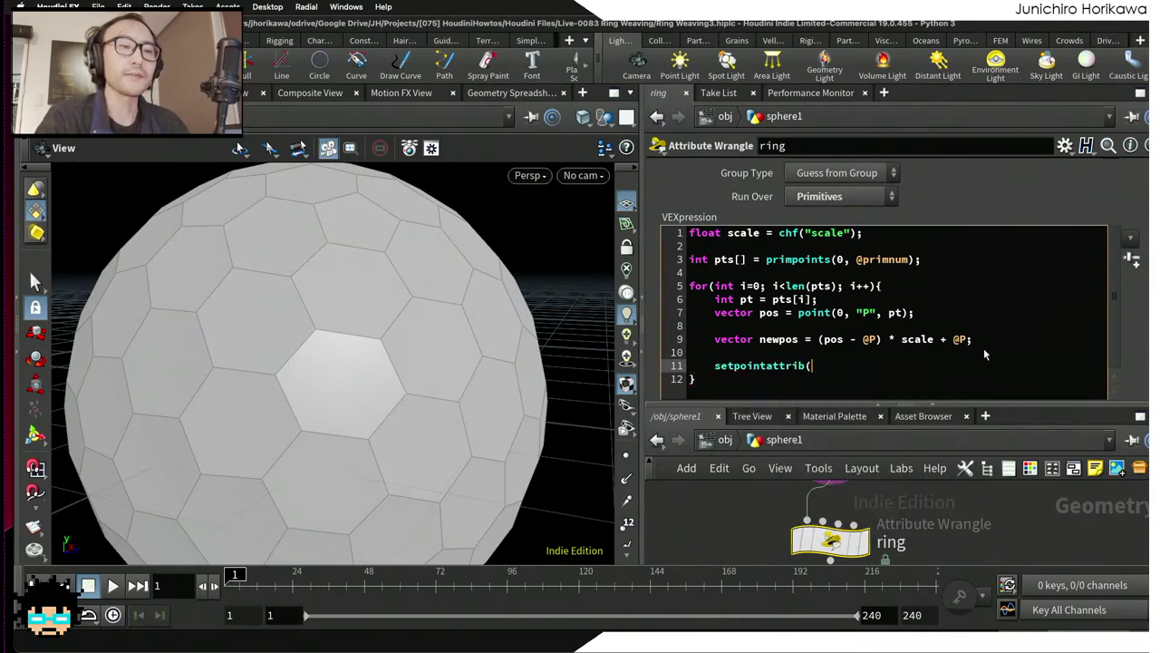
pyautogui.write('0, "P", p')
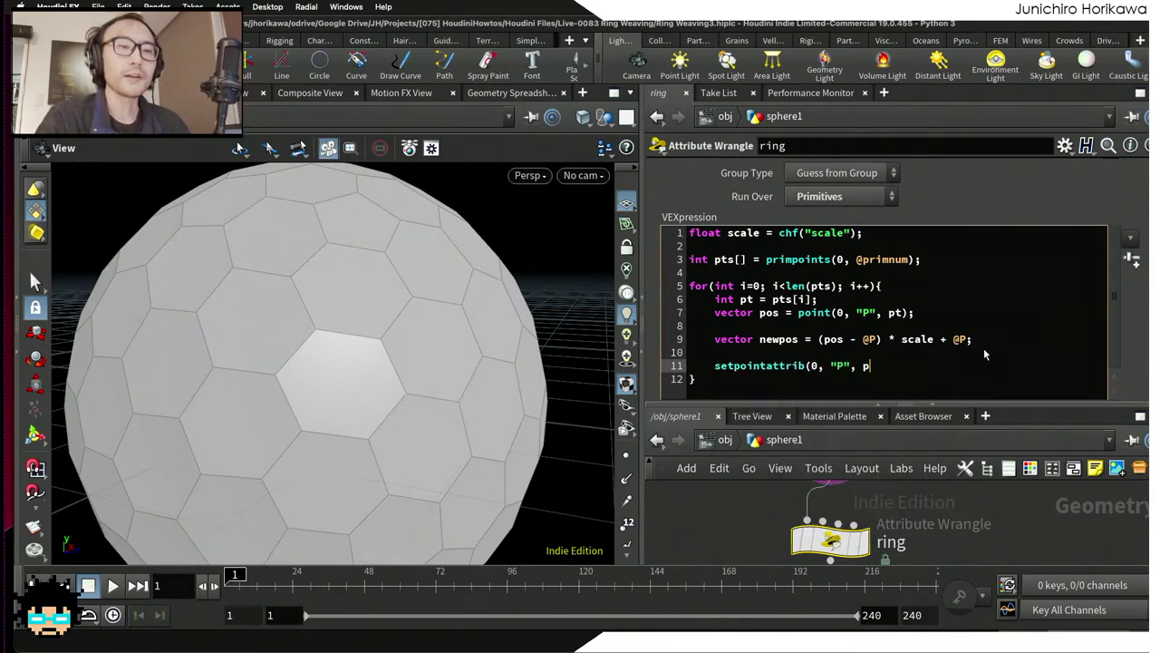
pyautogui.write('t, ')
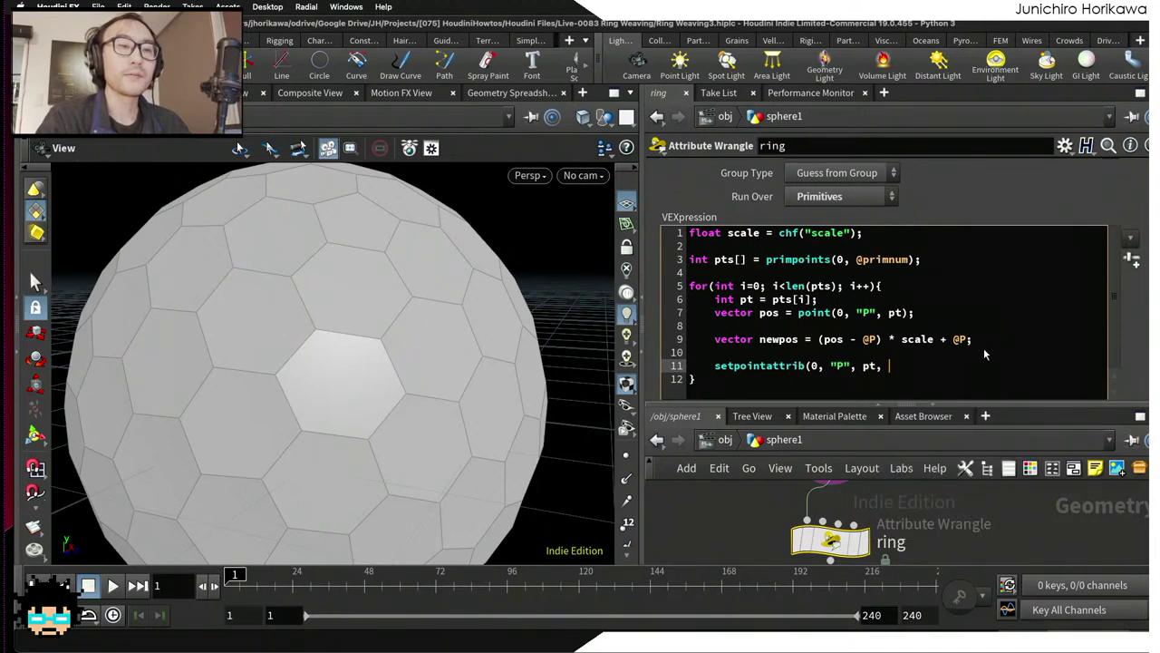
pyautogui.write('newpos0;')
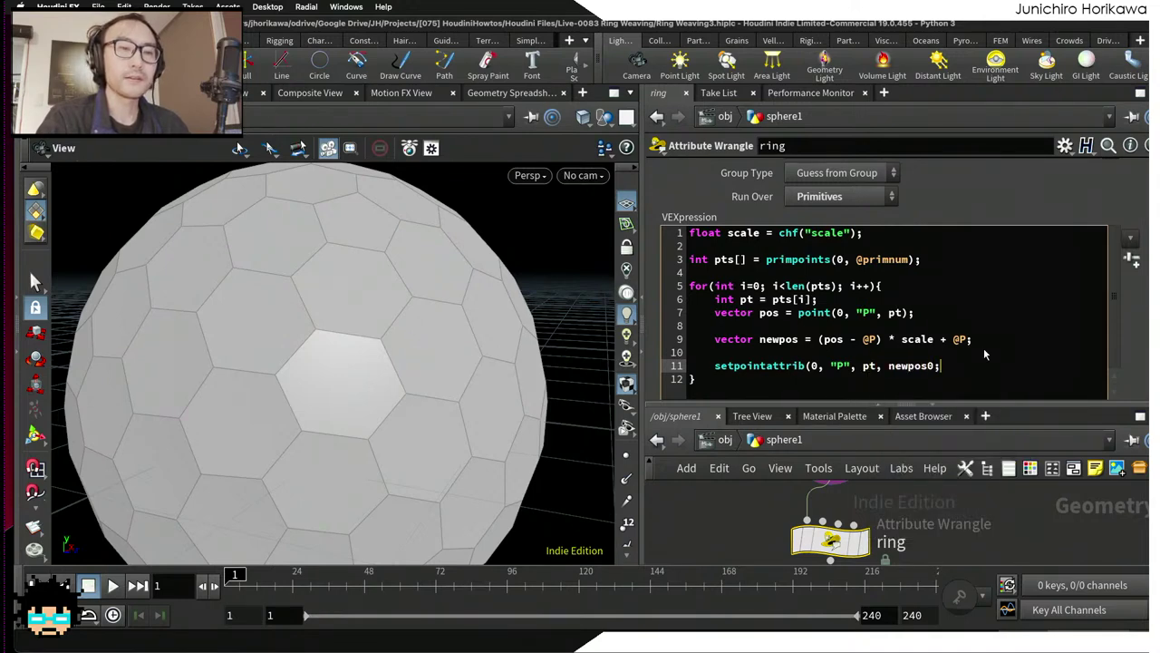
pyautogui.press('BackSpace')
pyautogui.write(');')
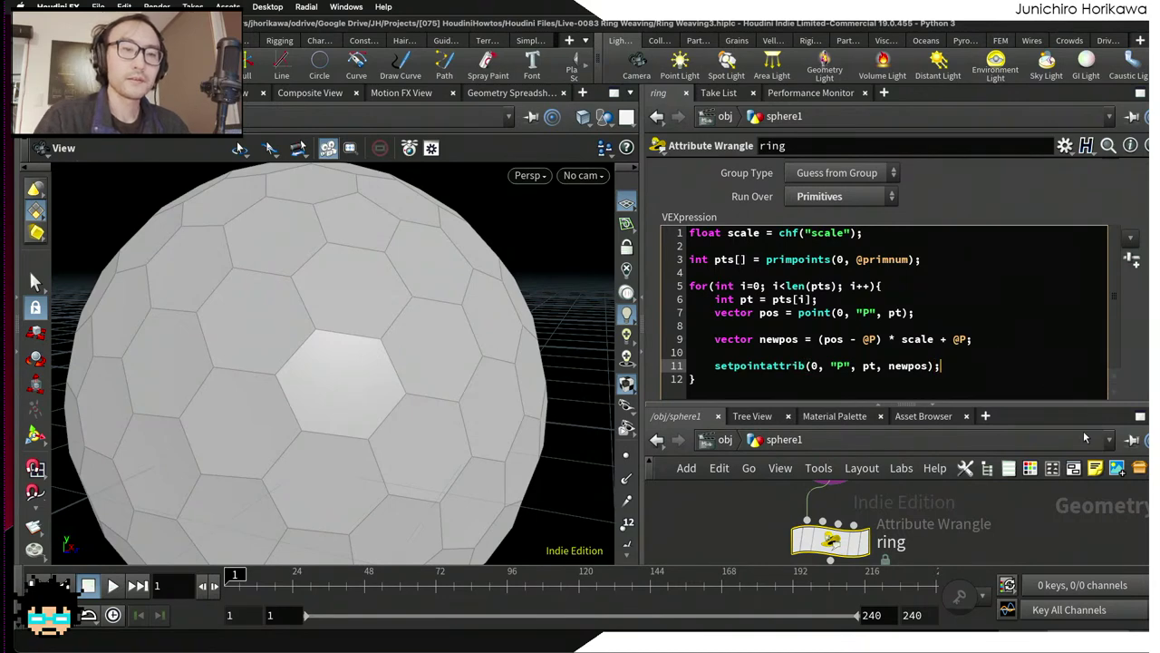
pyautogui.scroll(-2, 1120, 361)
# Step: Preview Scale at 1.278 to enlarge the rings, then drag Scale back to 1
pyautogui.scroll(-1, 1121, 361)
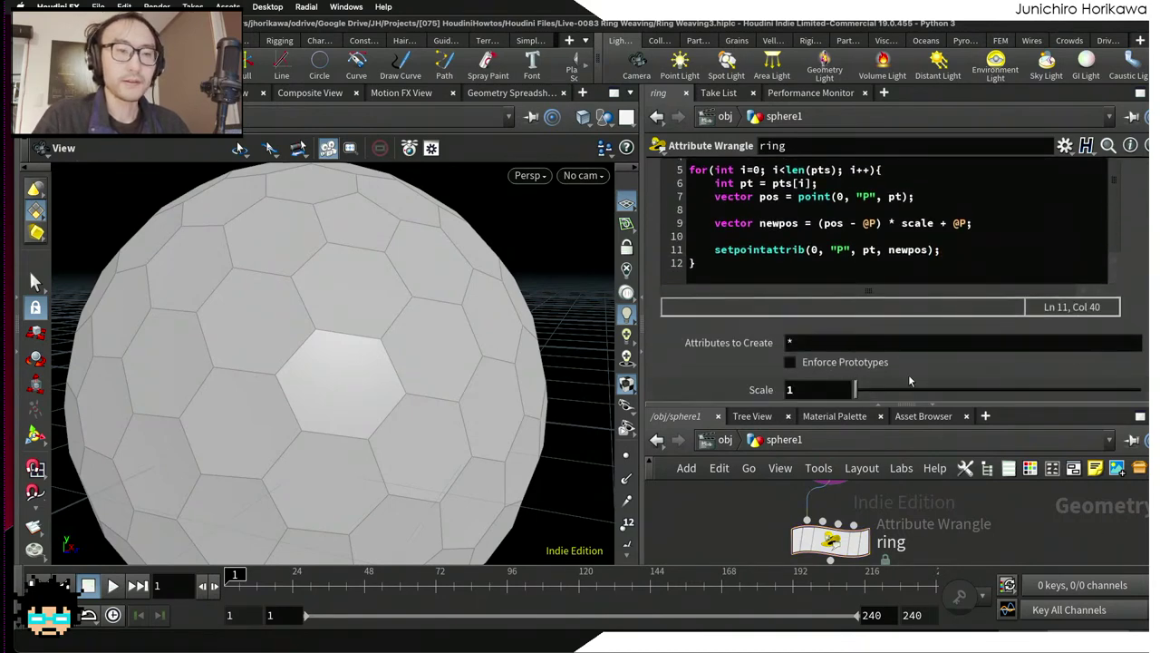
pyautogui.moveTo(871, 390); pyautogui.dragTo(933, 389)
pyautogui.moveTo(508, 372); pyautogui.dragTo(396, 354)
pyautogui.scroll(5, 397, 353)
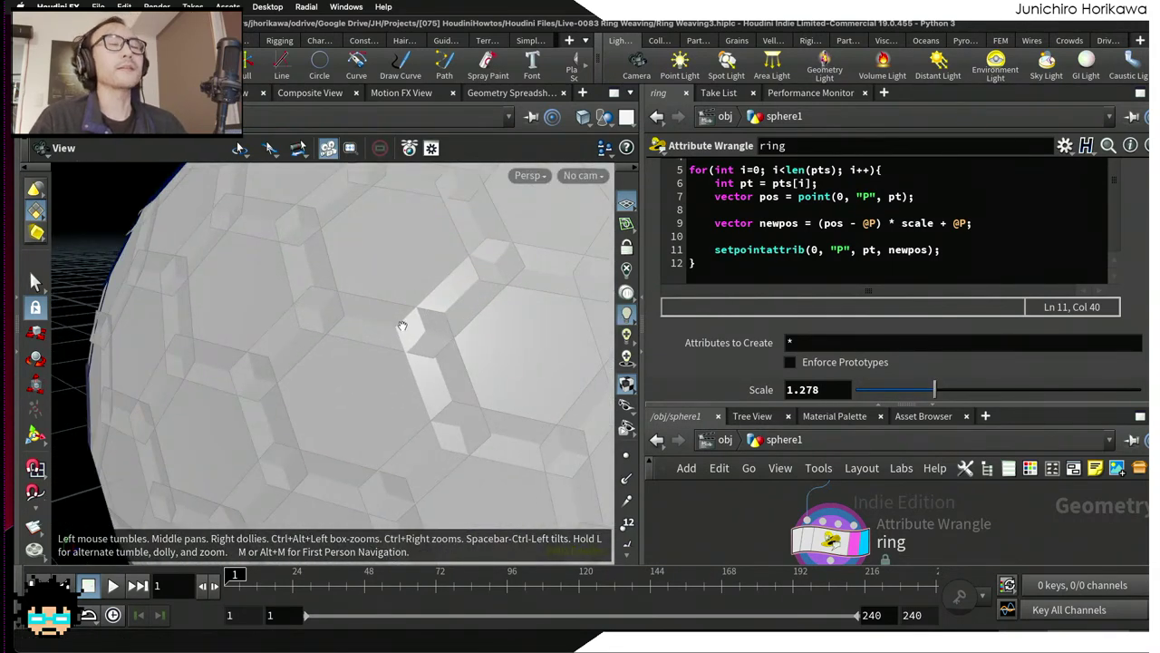
pyautogui.moveTo(406, 347); pyautogui.dragTo(336, 327)
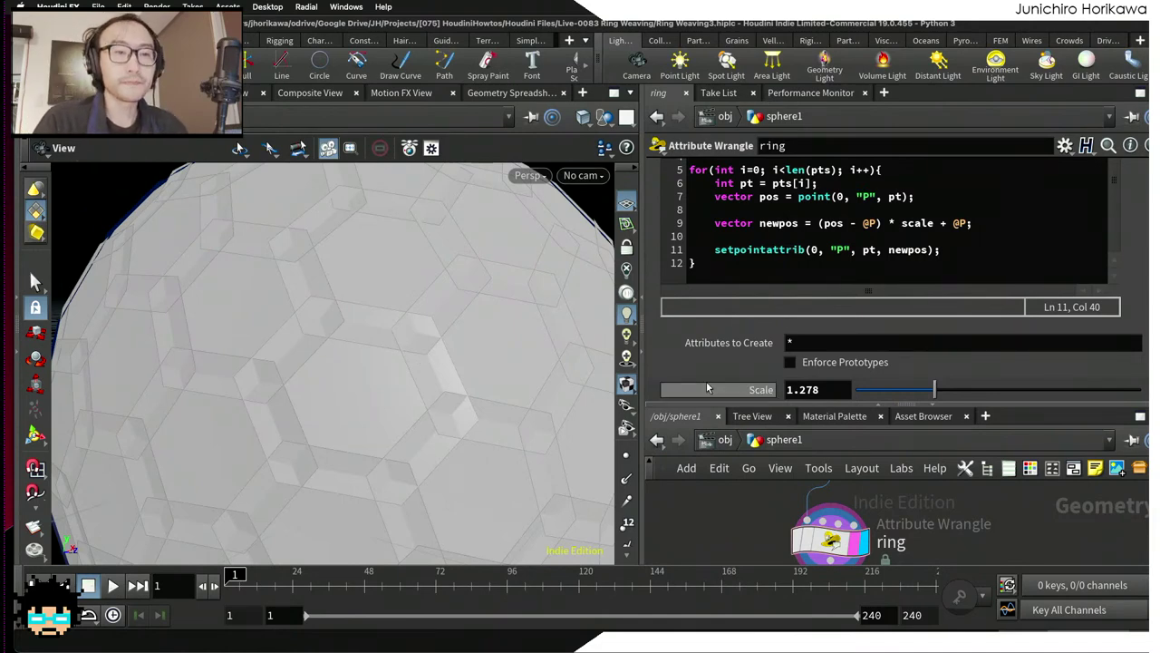
pyautogui.click(969, 250)
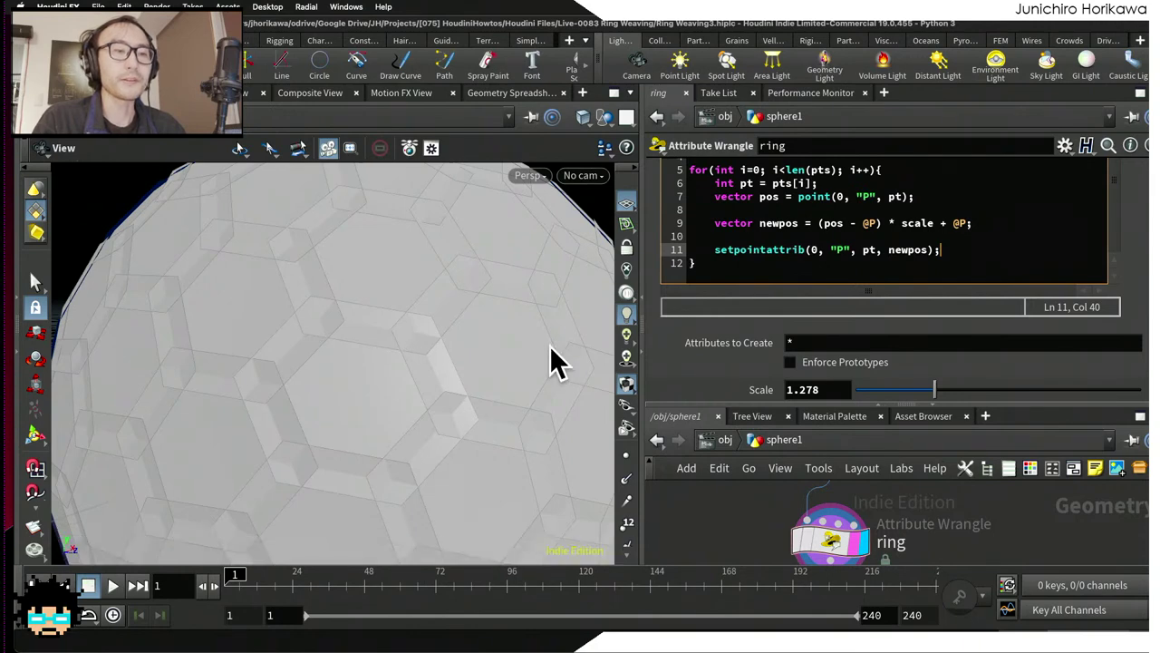
pyautogui.keyDown('ctrl'); pyautogui.moveTo(934, 390); pyautogui.dragTo(855, 390); pyautogui.keyUp('ctrl')
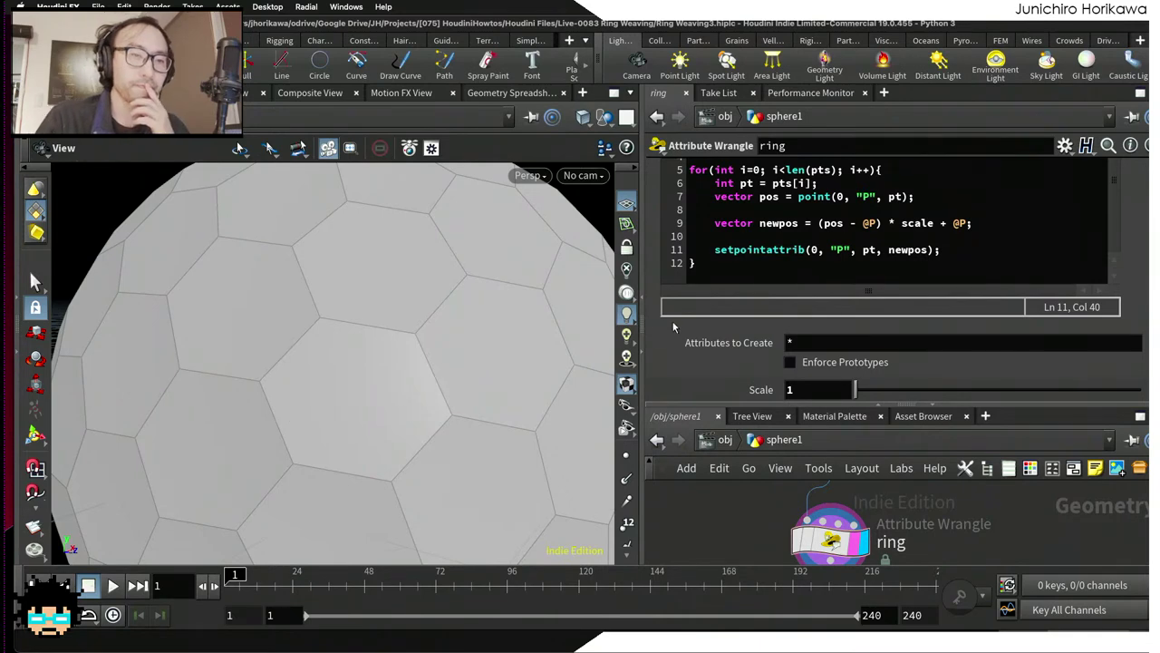
# Step: Insert blank lines after setpointattrib and above the vector newpos line
pyautogui.click(745, 265)
pyautogui.click(951, 250)
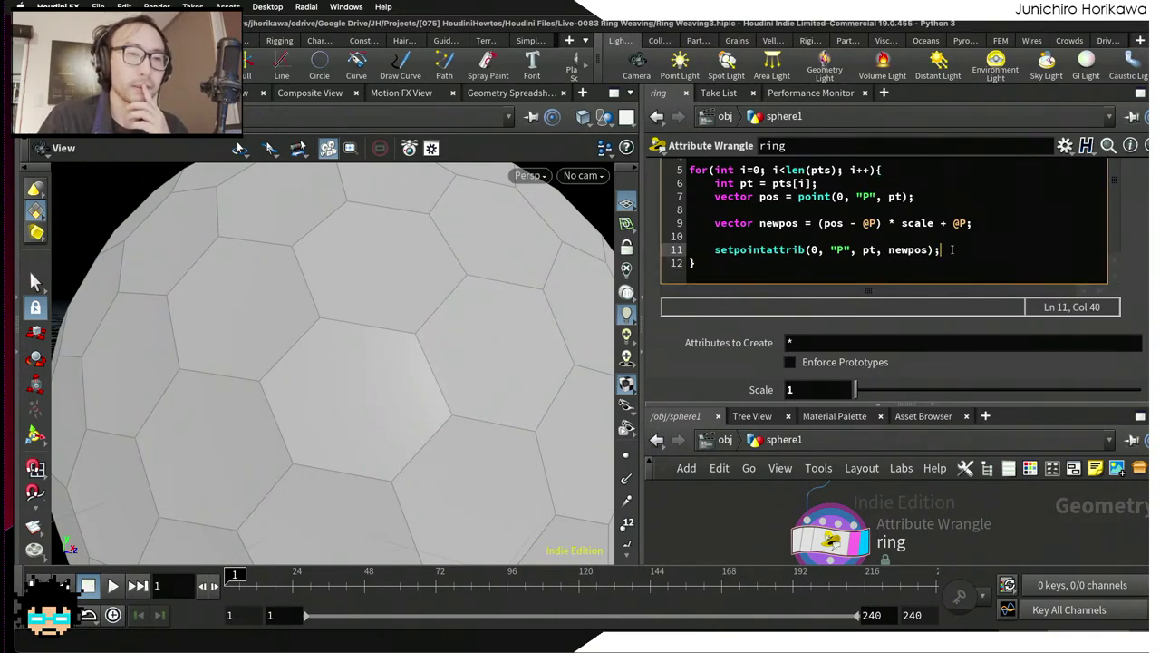
pyautogui.press('Return')
pyautogui.press('Return')
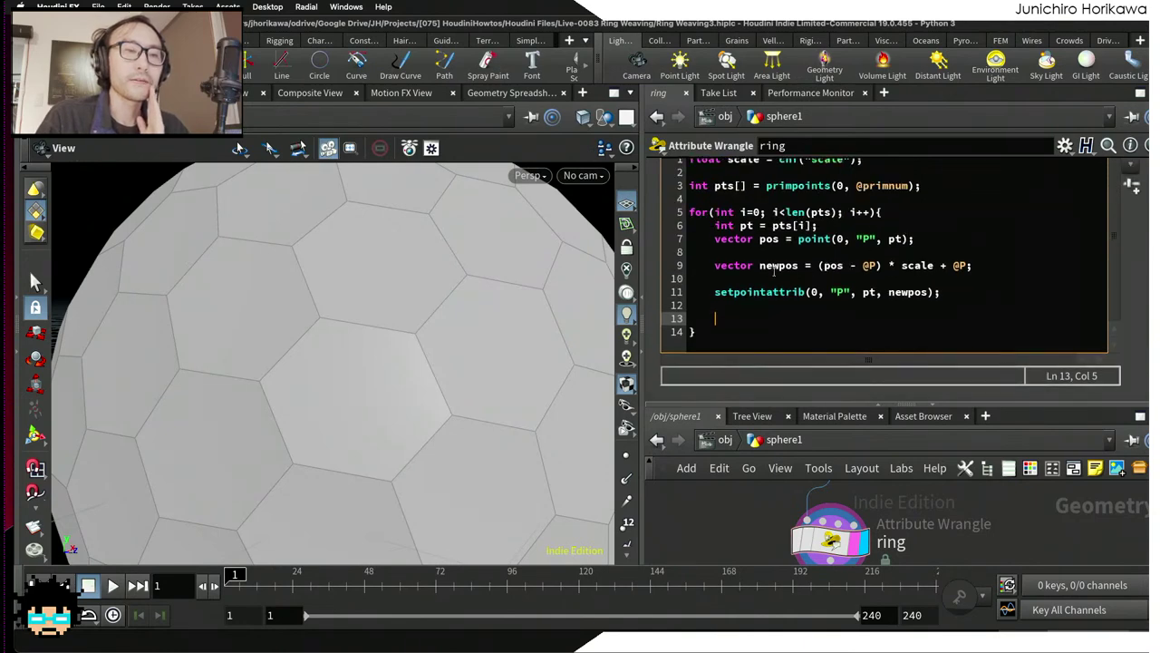
pyautogui.moveTo(977, 265); pyautogui.dragTo(712, 265)
pyautogui.click(918, 243)
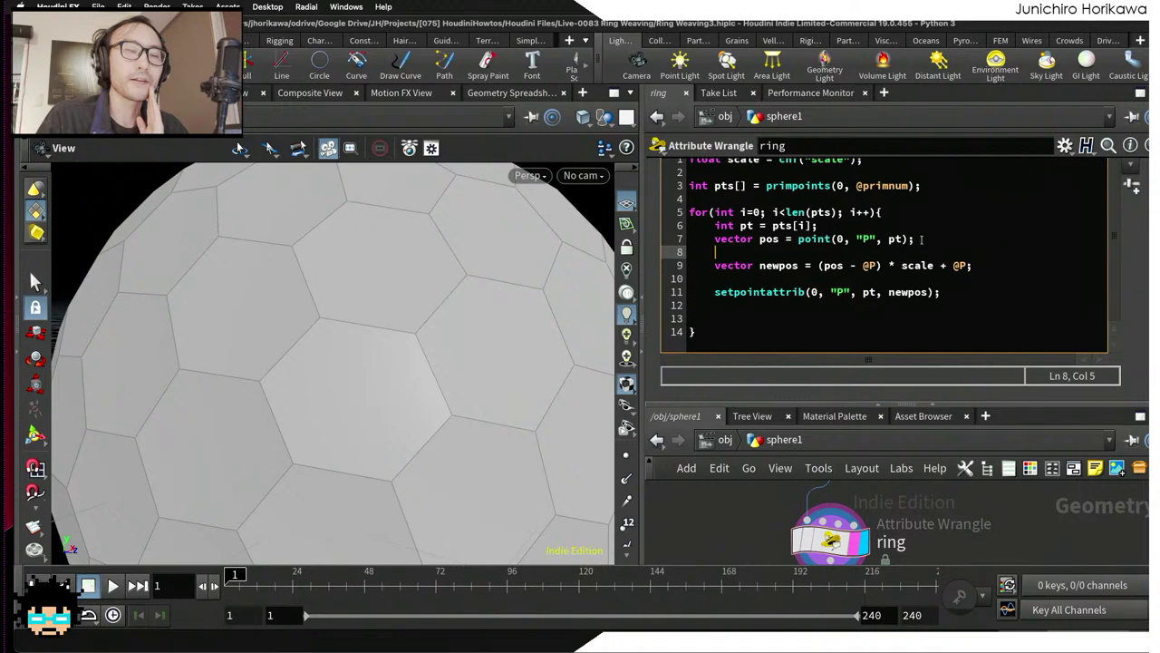
pyautogui.click(922, 239)
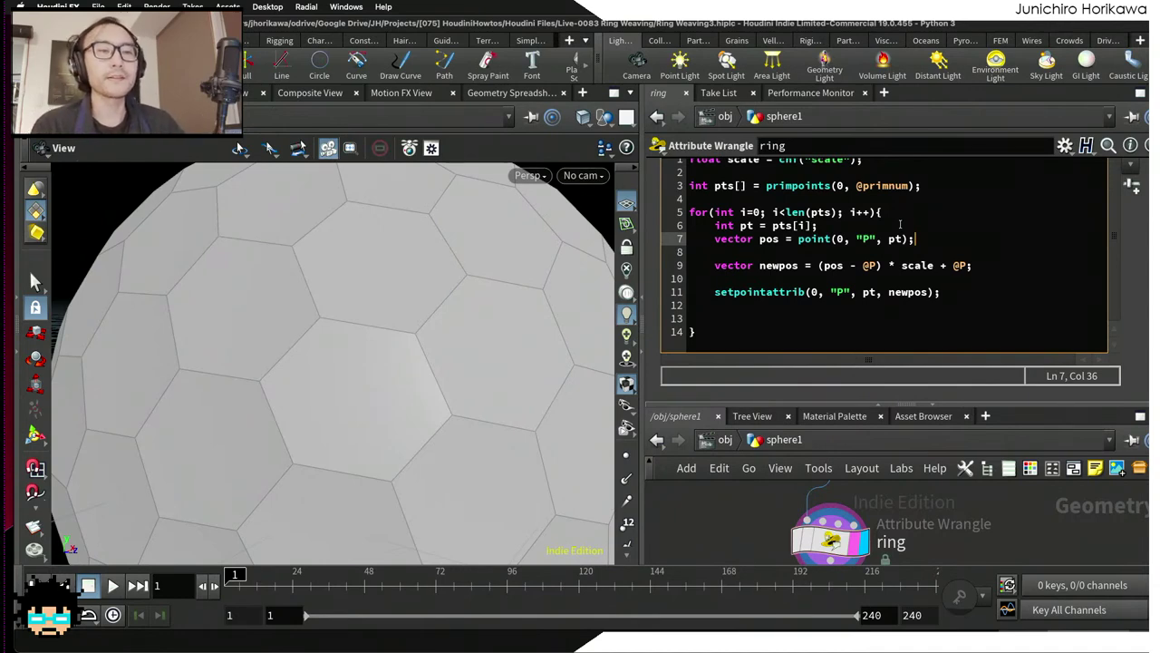
pyautogui.moveTo(972, 265); pyautogui.dragTo(715, 264)
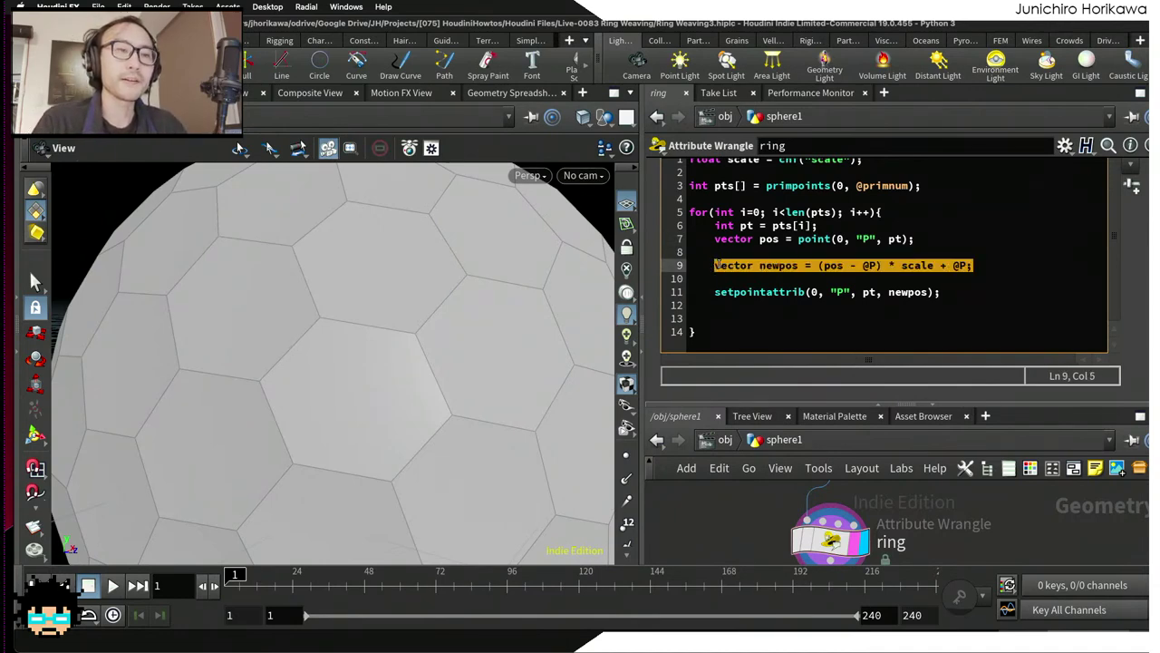
pyautogui.click(719, 265)
pyautogui.press('Return')
pyautogui.press('Return')
pyautogui.press('Return')
pyautogui.press('Up')
pyautogui.press('Up')
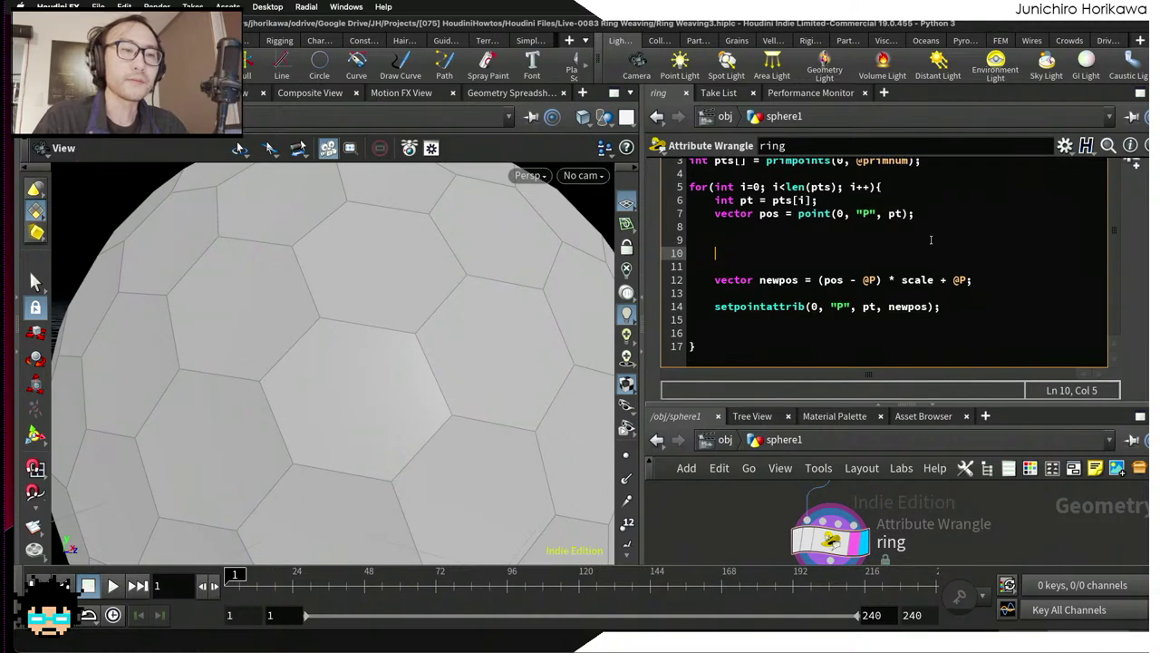
pyautogui.press('Return')
pyautogui.press('Return')
pyautogui.press('Up')
pyautogui.press('Up')
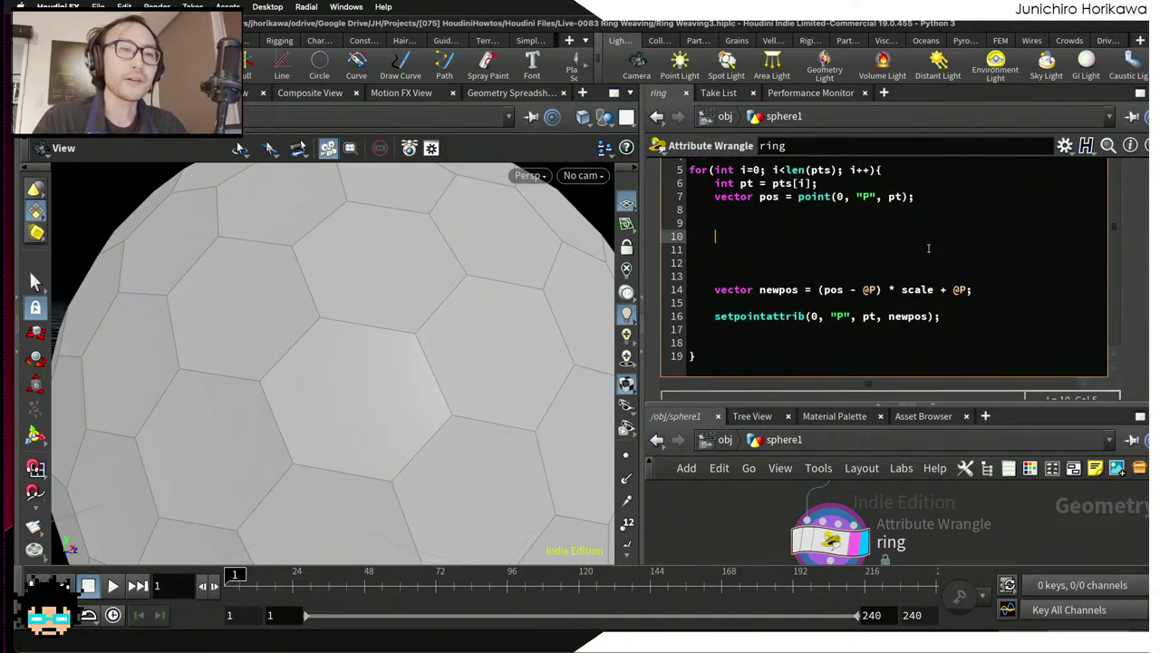
pyautogui.press('Up')
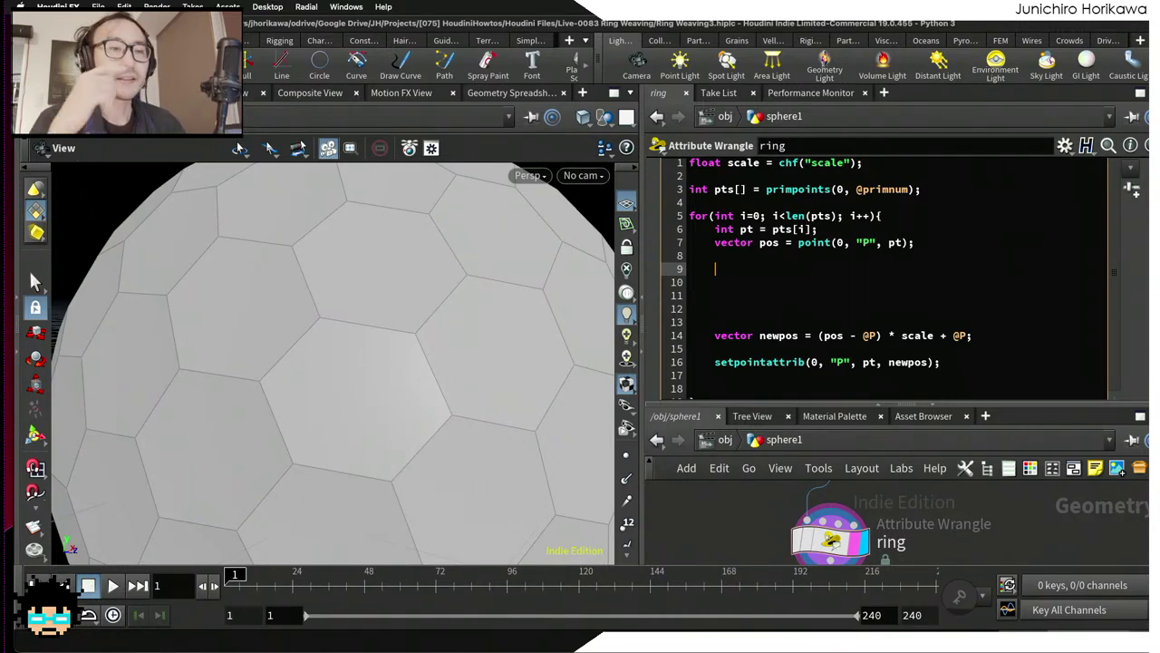
# Step: Comment out the newpos and setpointattrib lines and save the scene
pyautogui.press('Up')
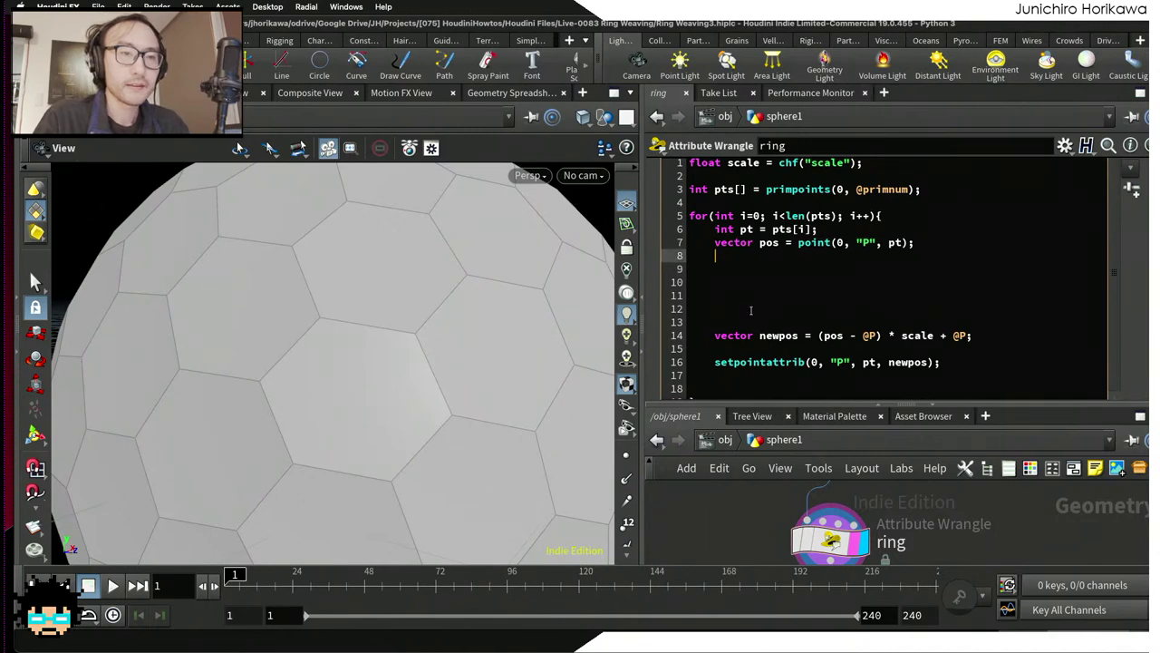
pyautogui.click(712, 335)
pyautogui.write('//')
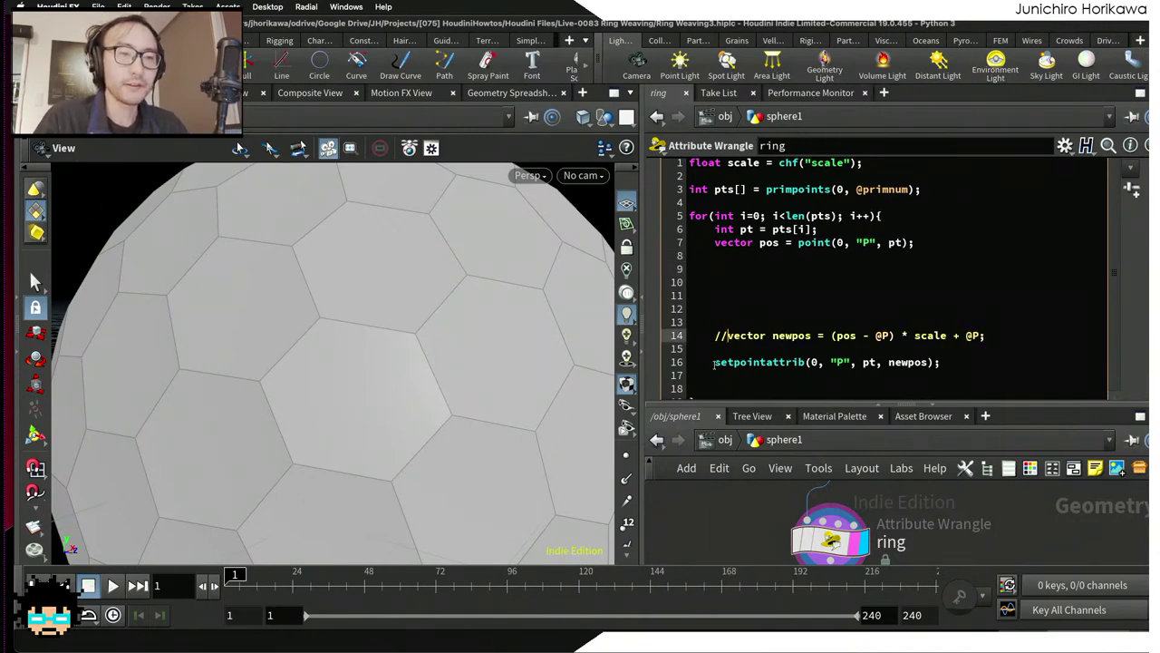
pyautogui.click(714, 362)
pyautogui.write('//')
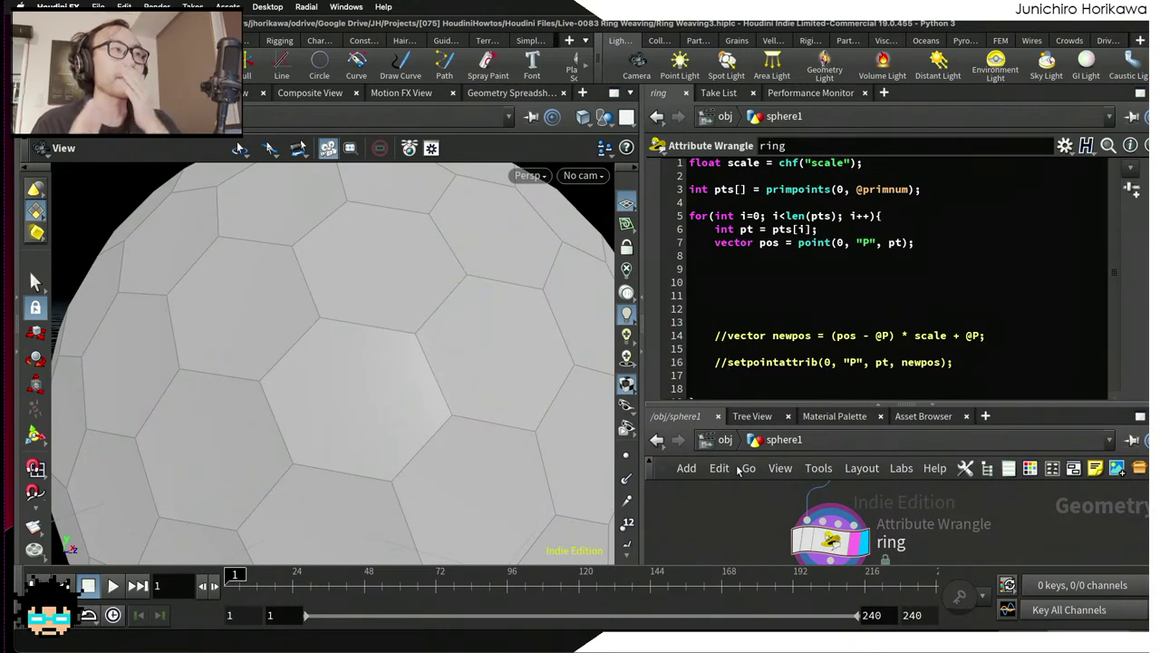
pyautogui.click(777, 268)
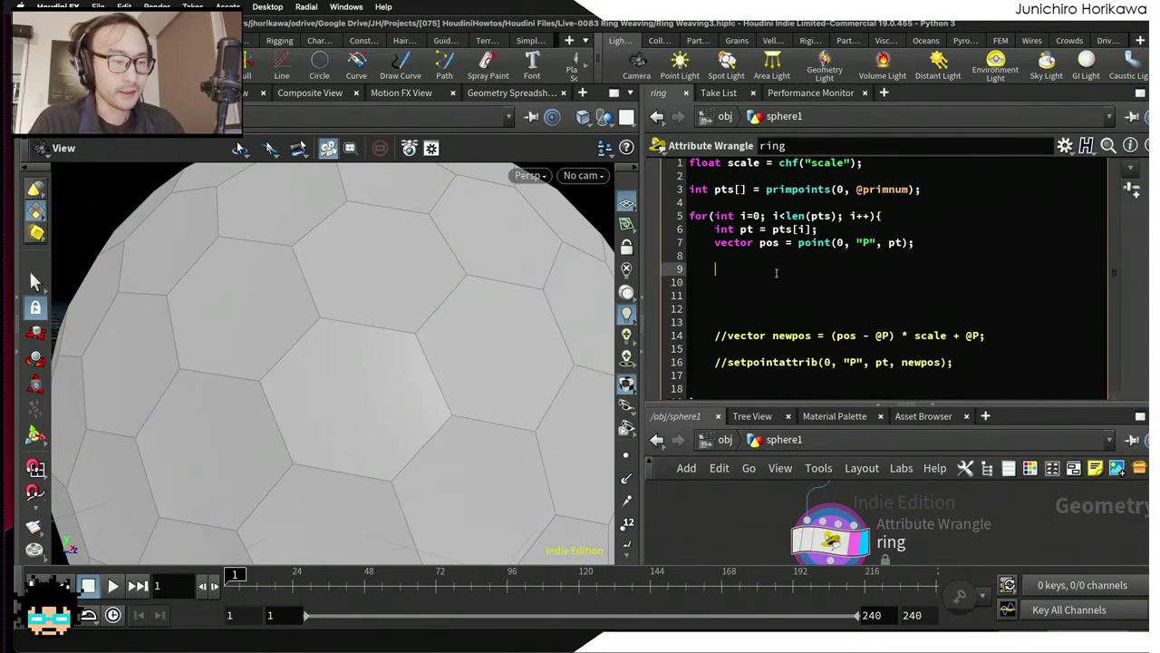
pyautogui.hotkey('ctrl', 's')
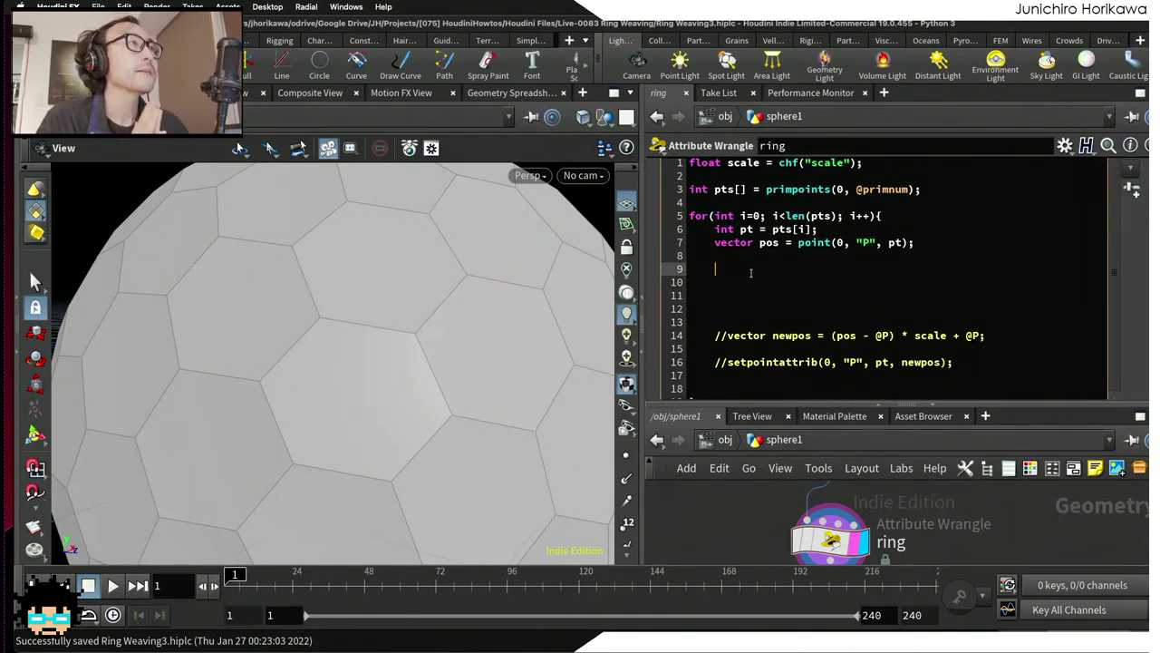
# Step: Start an int line and rename the loop's point index variable to pt1
pyautogui.write('int')
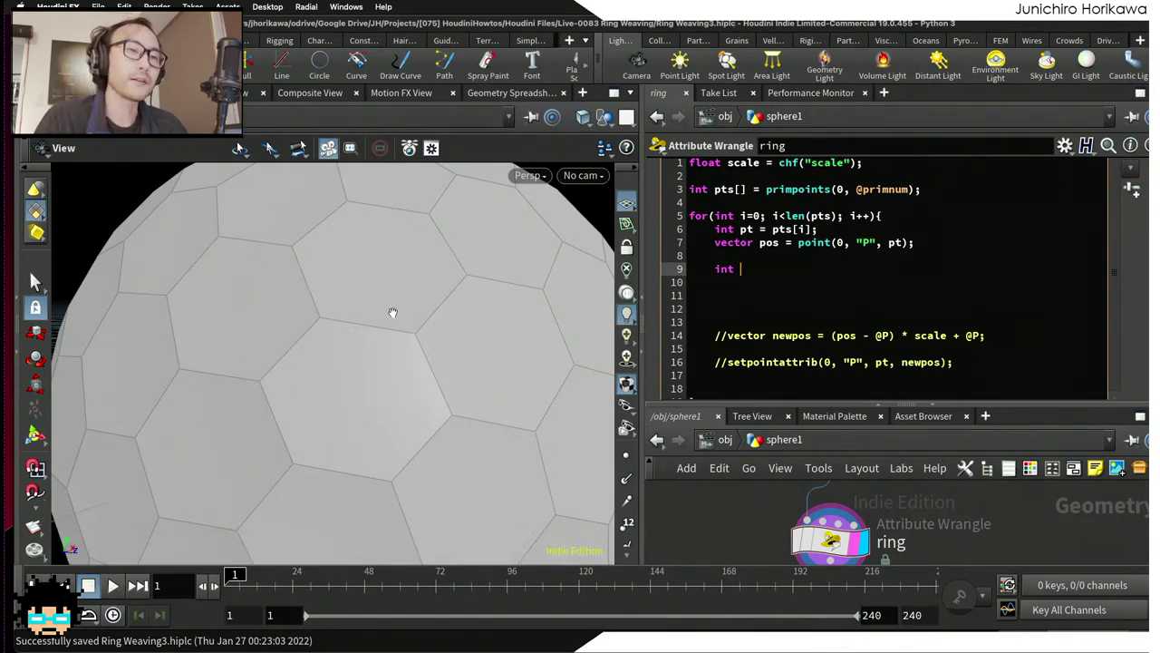
pyautogui.click(756, 287)
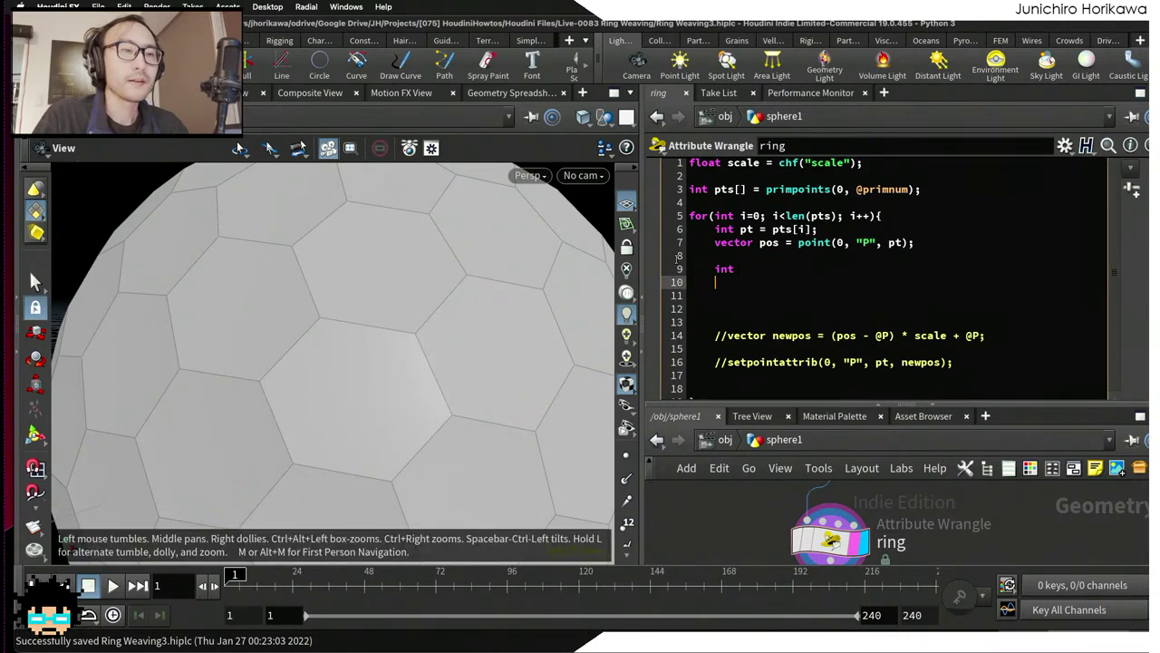
pyautogui.doubleClick(820, 216)
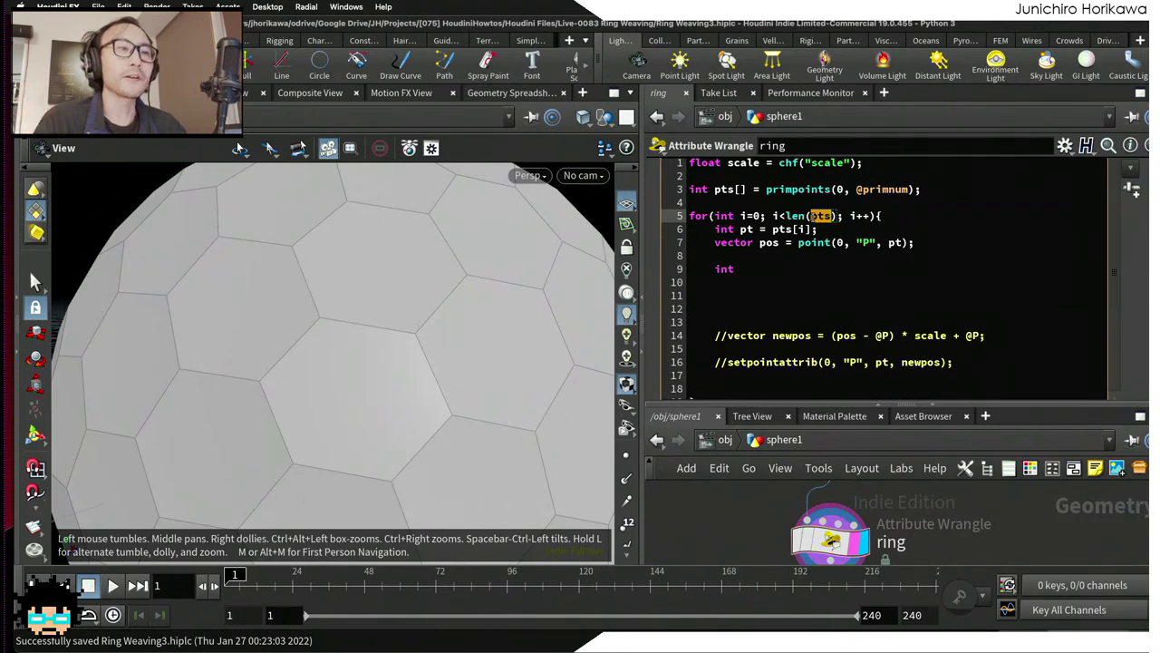
pyautogui.click(819, 229)
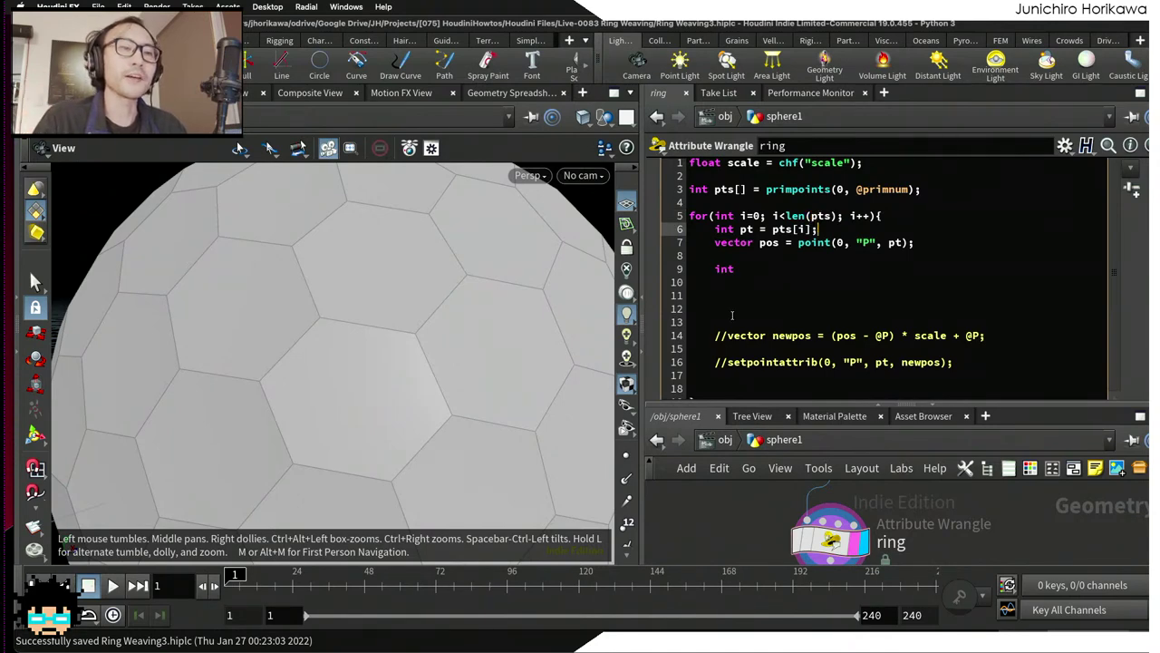
pyautogui.click(770, 269)
pyautogui.write('pt1')
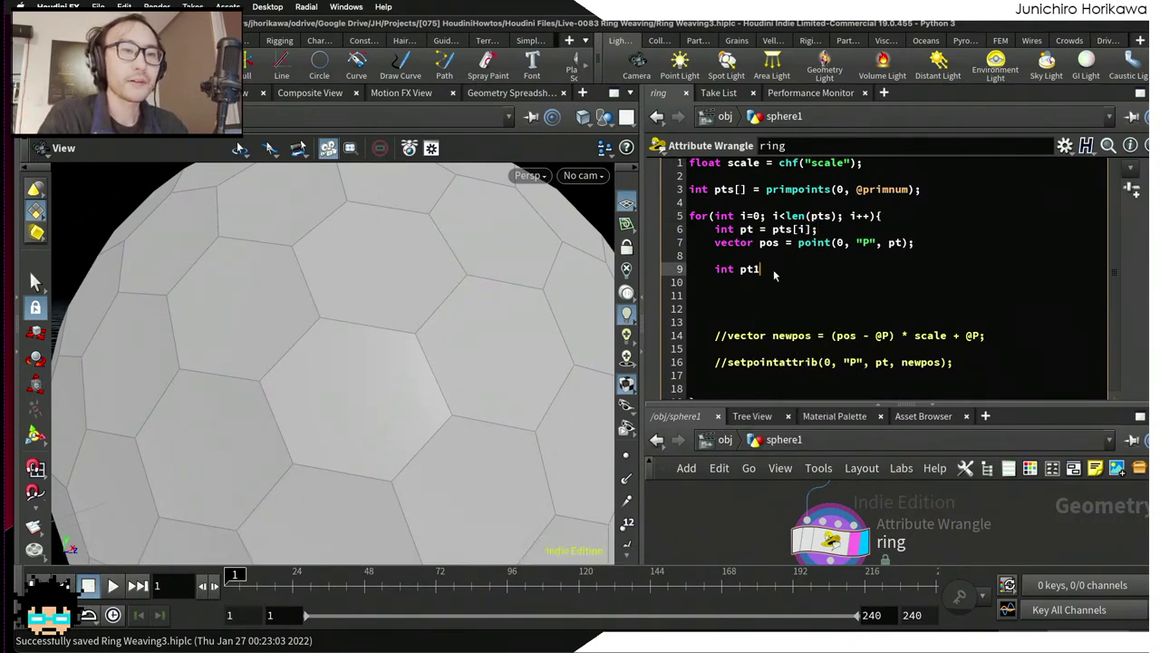
pyautogui.press('BackSpace')
pyautogui.press('BackSpace')
pyautogui.press('BackSpace')
pyautogui.click(753, 253)
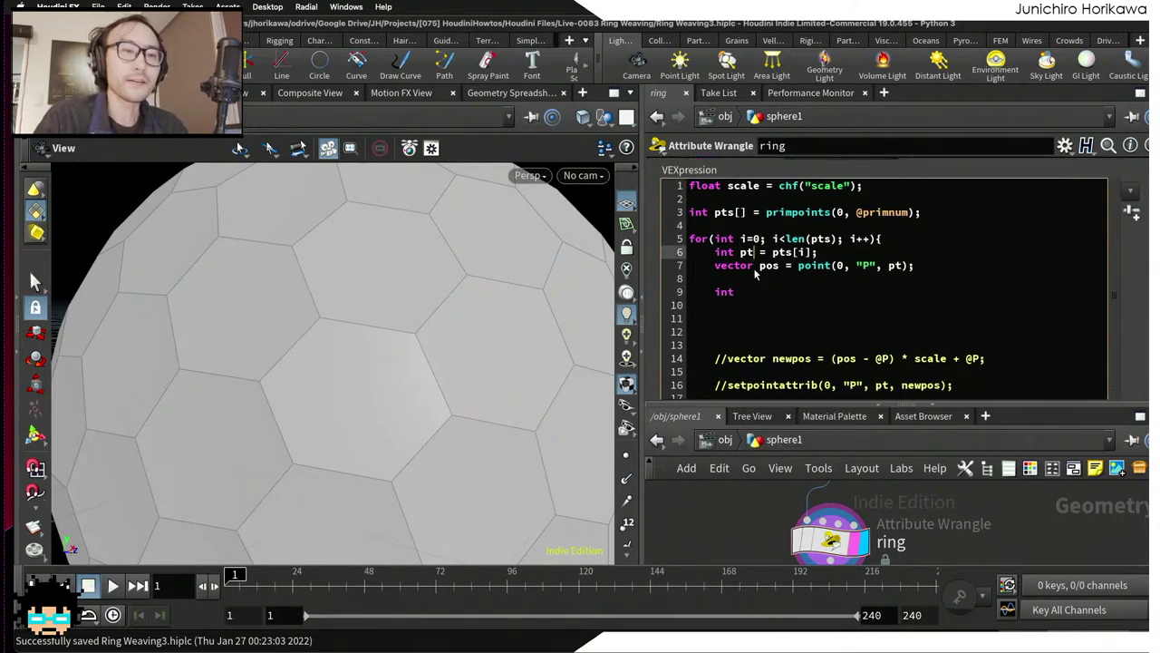
pyautogui.write('1')
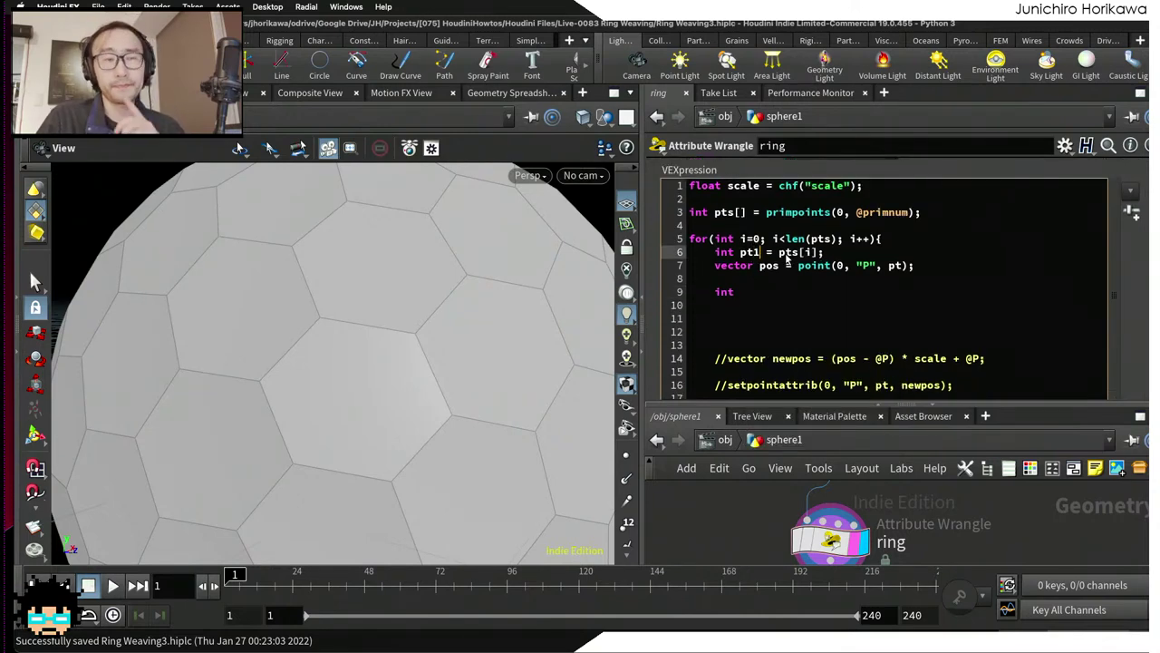
# Step: Add 'int pt2 = pts[(i+1) % len(pts)];' below the pt1 line
pyautogui.click(850, 257)
pyautogui.press('Return')
pyautogui.write('ont')
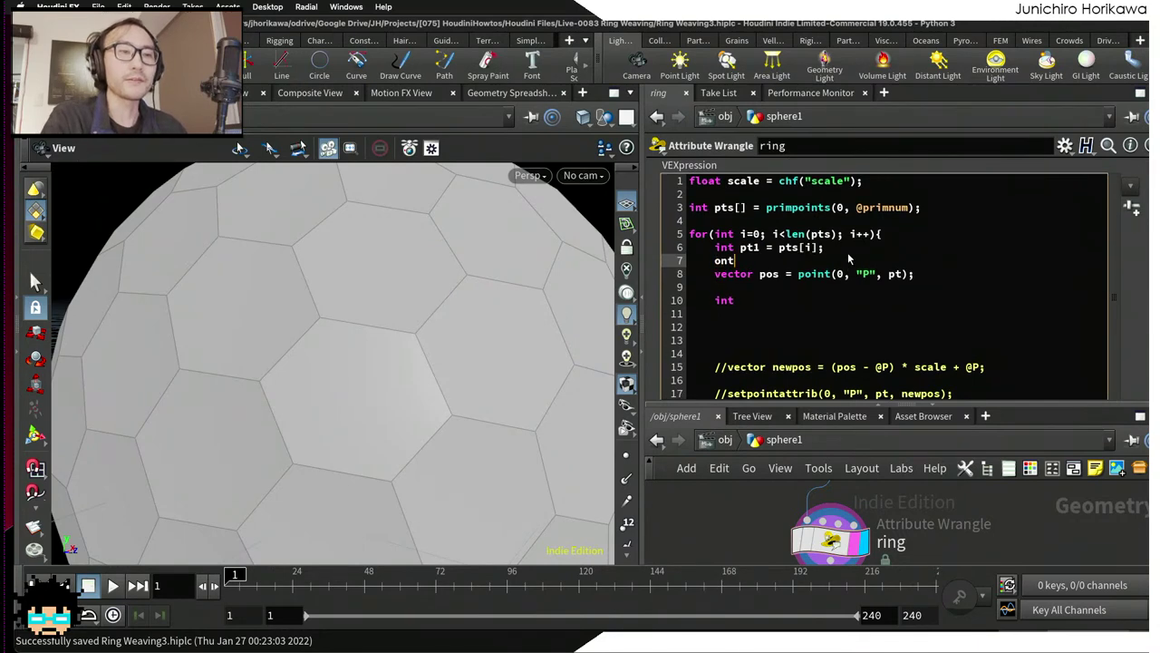
pyautogui.press('BackSpace')
pyautogui.press('BackSpace')
pyautogui.press('BackSpace')
pyautogui.write('int pt2')
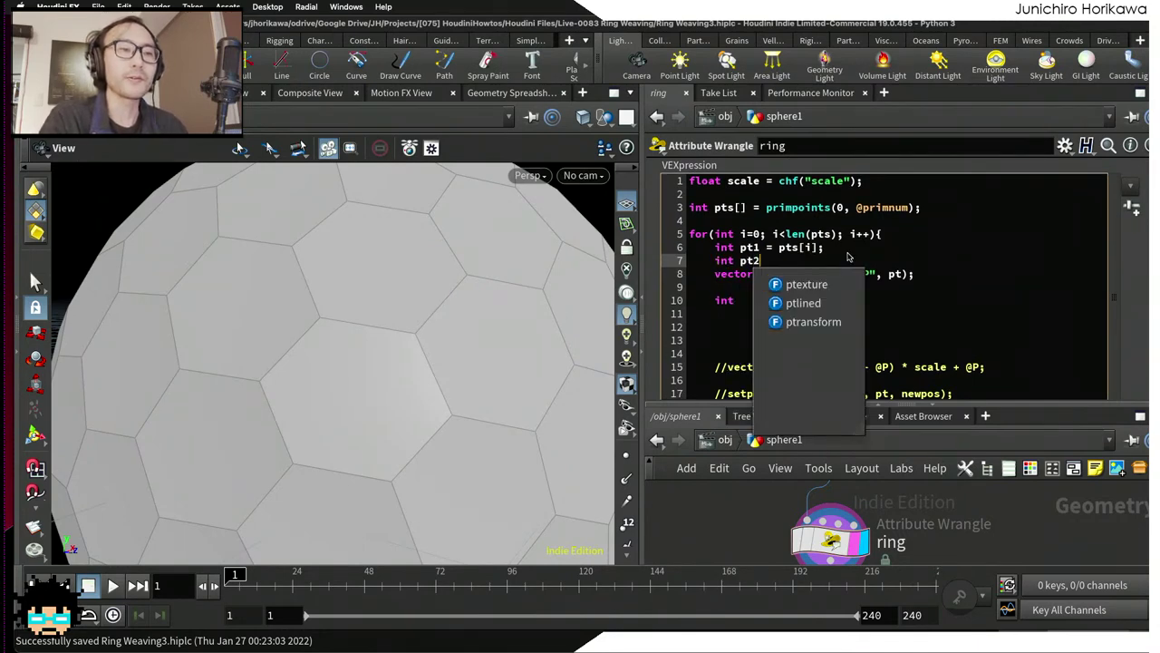
pyautogui.write(' = p')
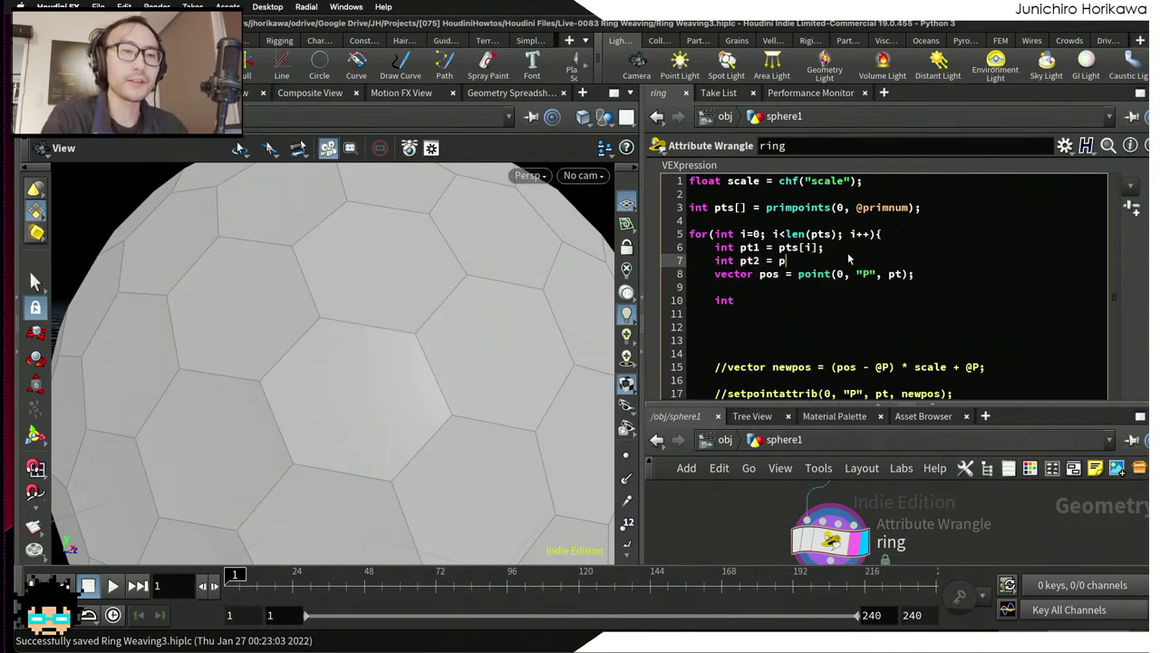
pyautogui.write('ts[i+1')
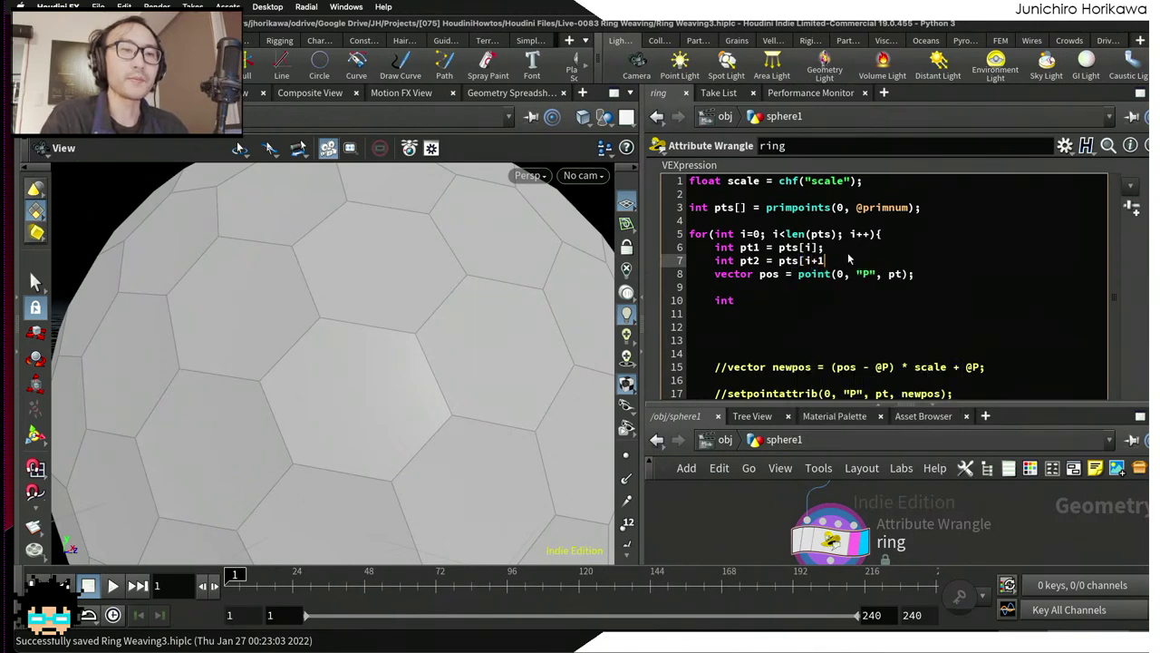
pyautogui.press('Left')
pyautogui.press('Left')
pyautogui.press('Left')
pyautogui.write('(i+1')
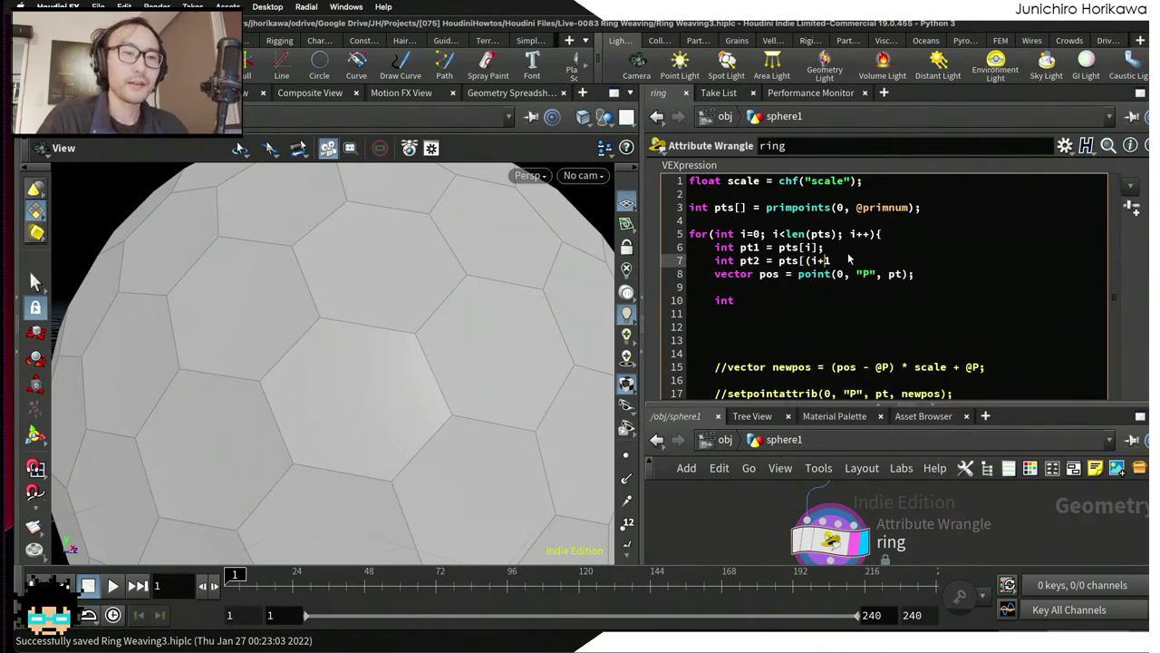
pyautogui.write(')')
pyautogui.scroll(-3, 834, 531)
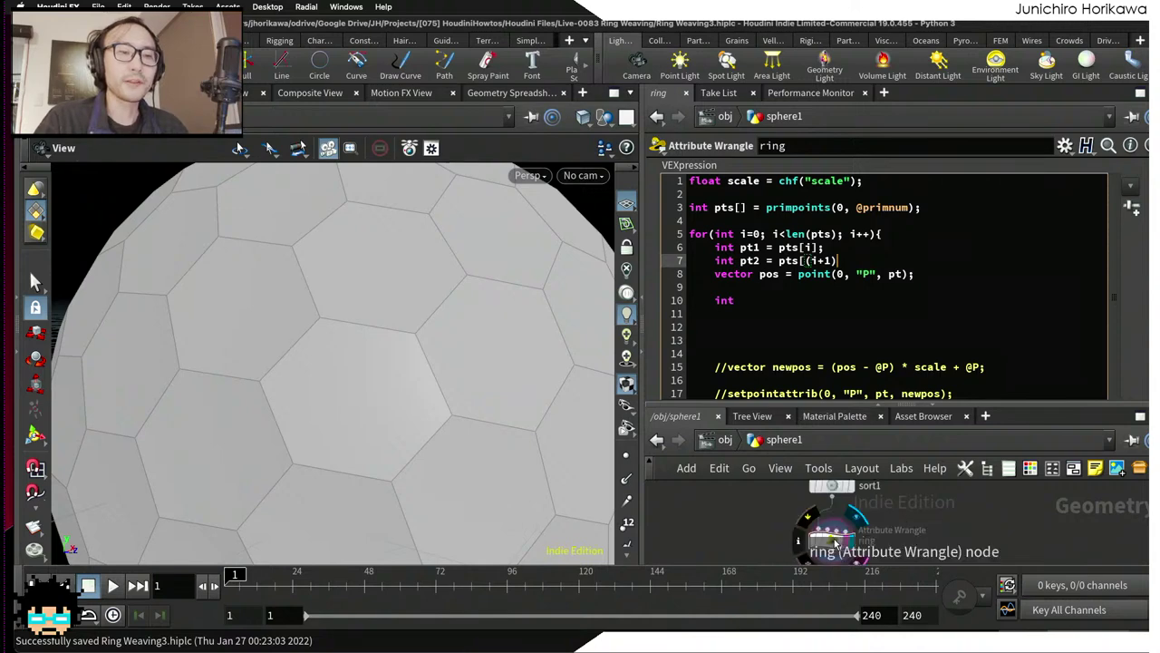
pyautogui.scroll(3, 838, 526)
pyautogui.moveTo(832, 519); pyautogui.dragTo(834, 517)
pyautogui.scroll(-2, 856, 514)
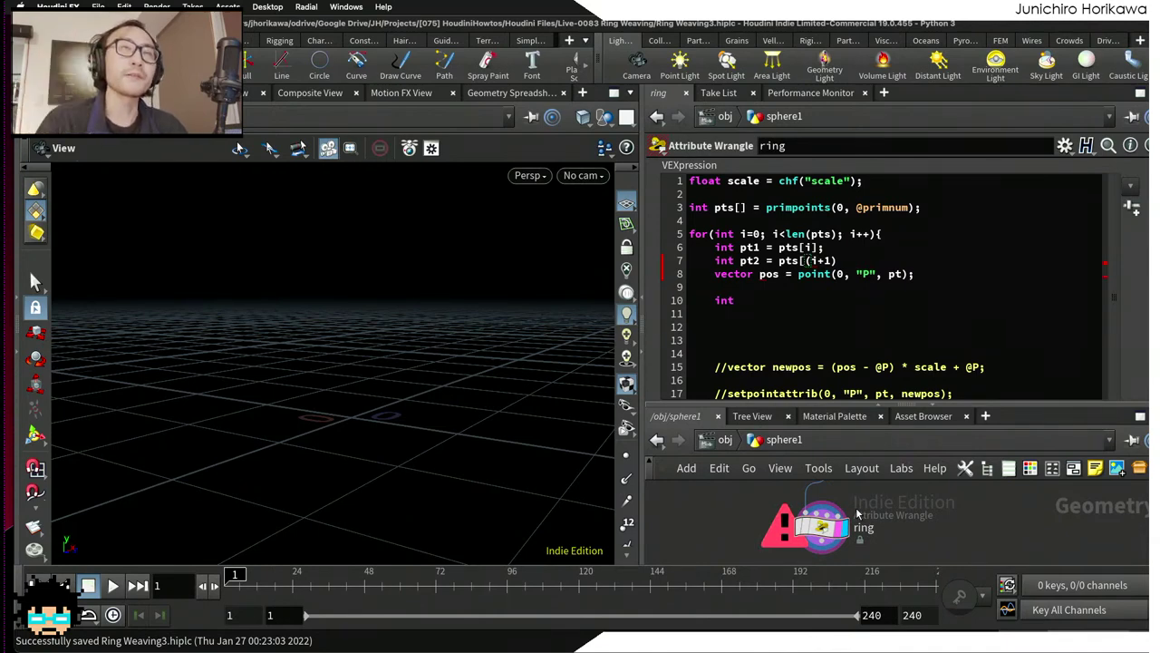
pyautogui.click(850, 262)
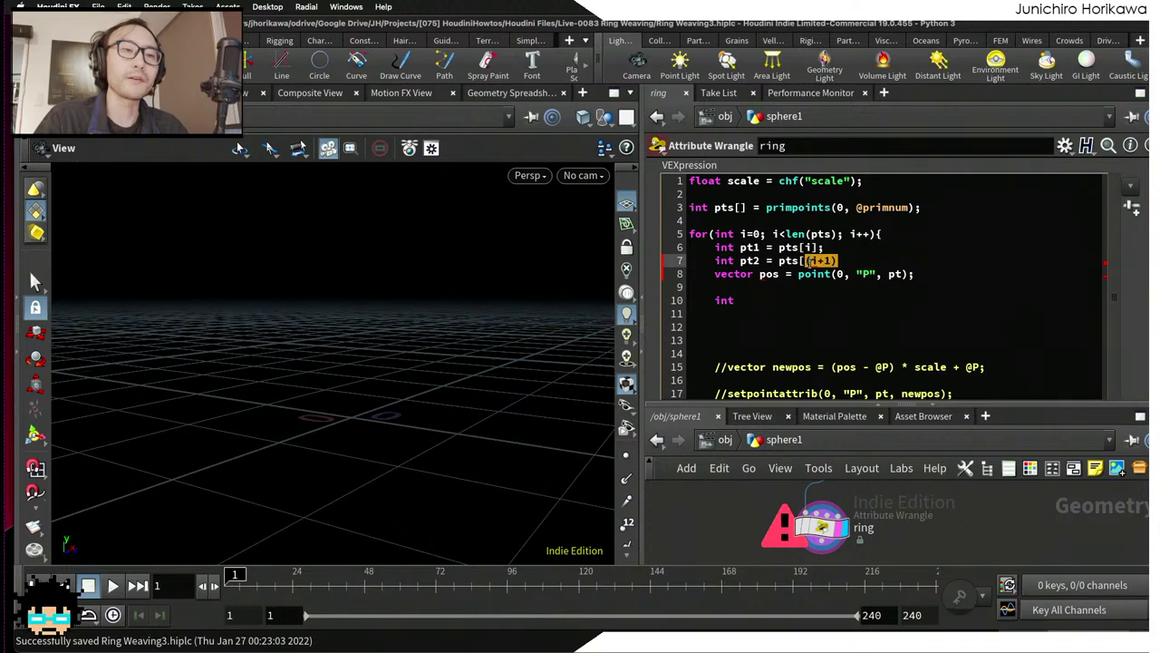
pyautogui.write('% len(pts')
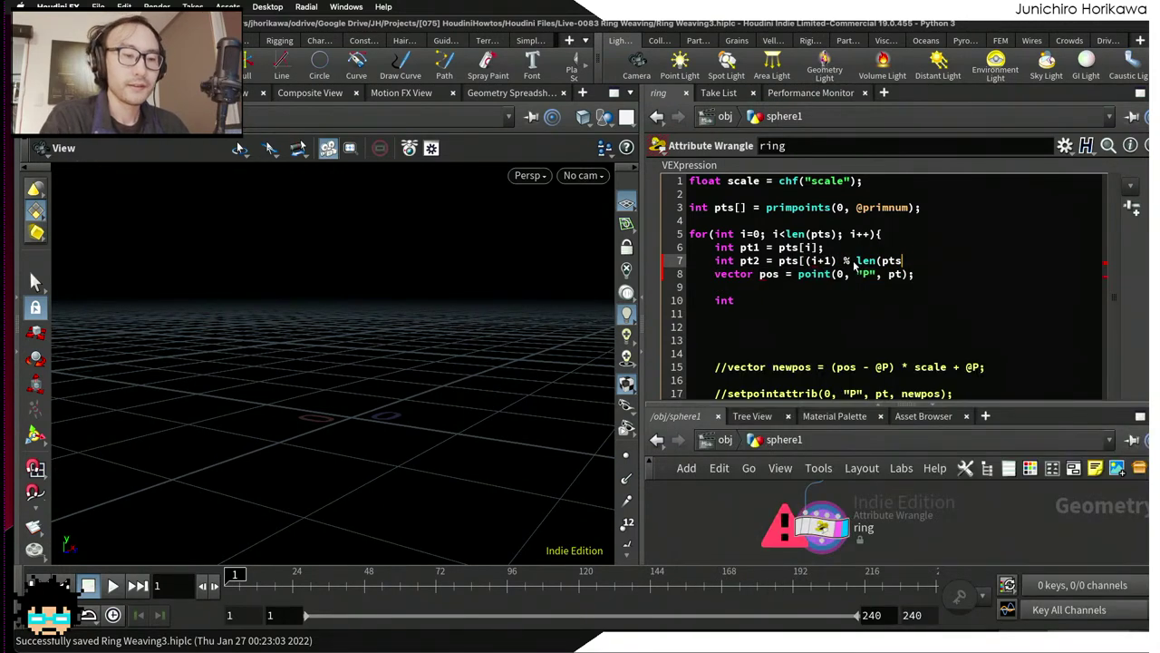
pyautogui.write(')];')
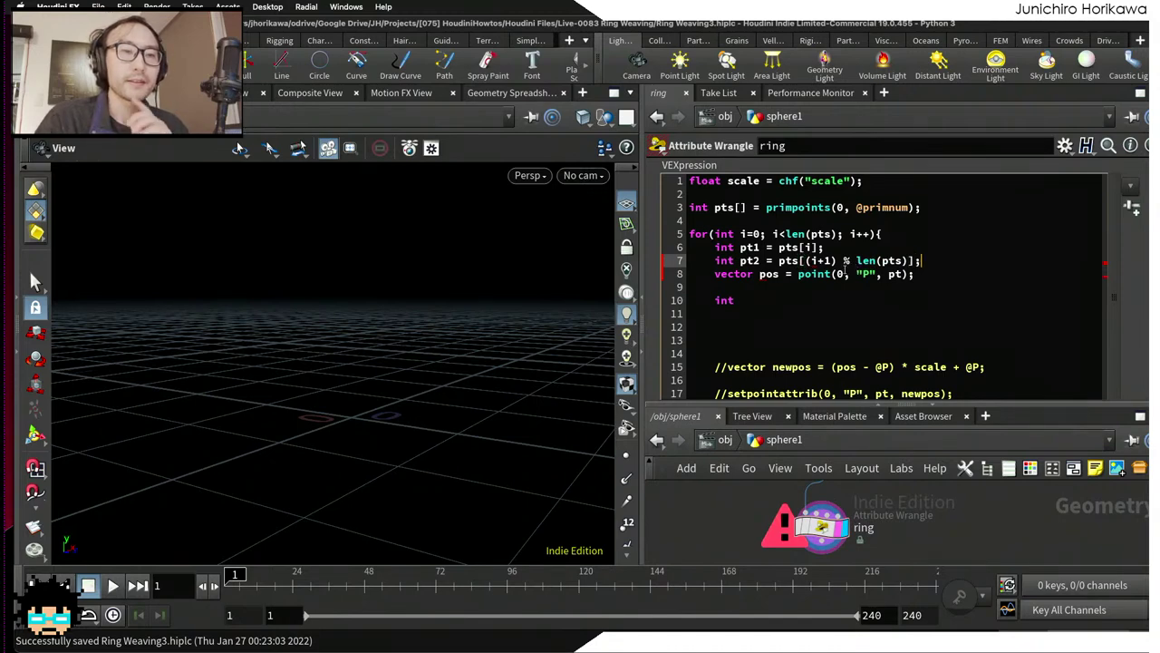
# Step: Comment out the position lookup line and the lone int line
pyautogui.moveTo(831, 247); pyautogui.dragTo(715, 247)
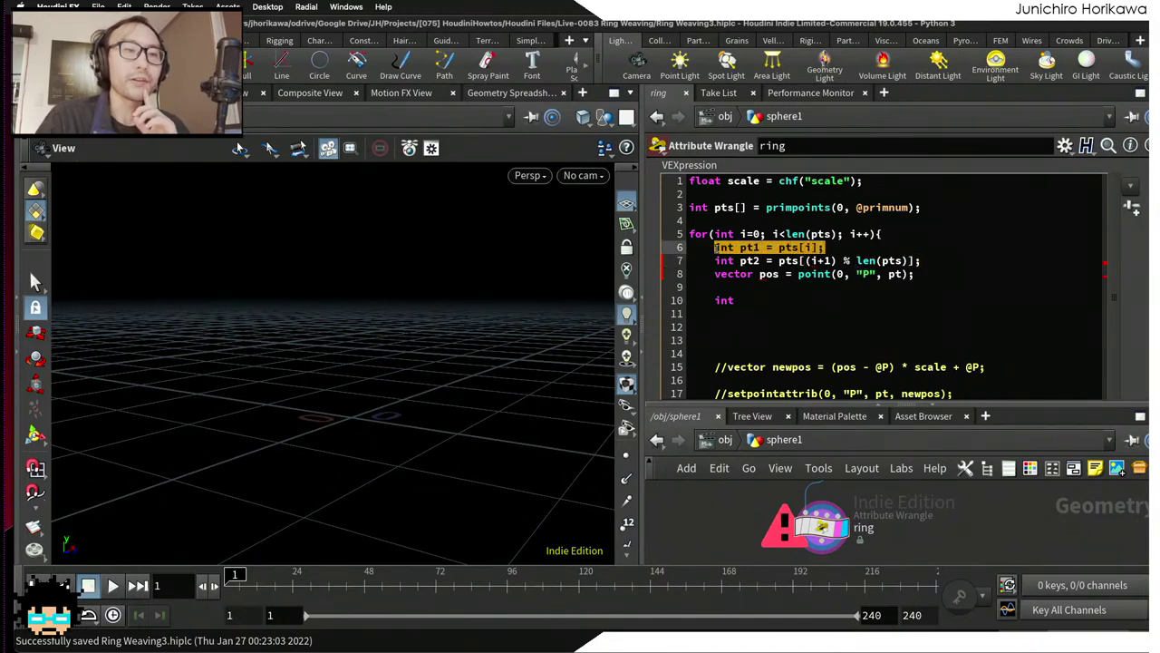
pyautogui.click(715, 247)
pyautogui.click(716, 273)
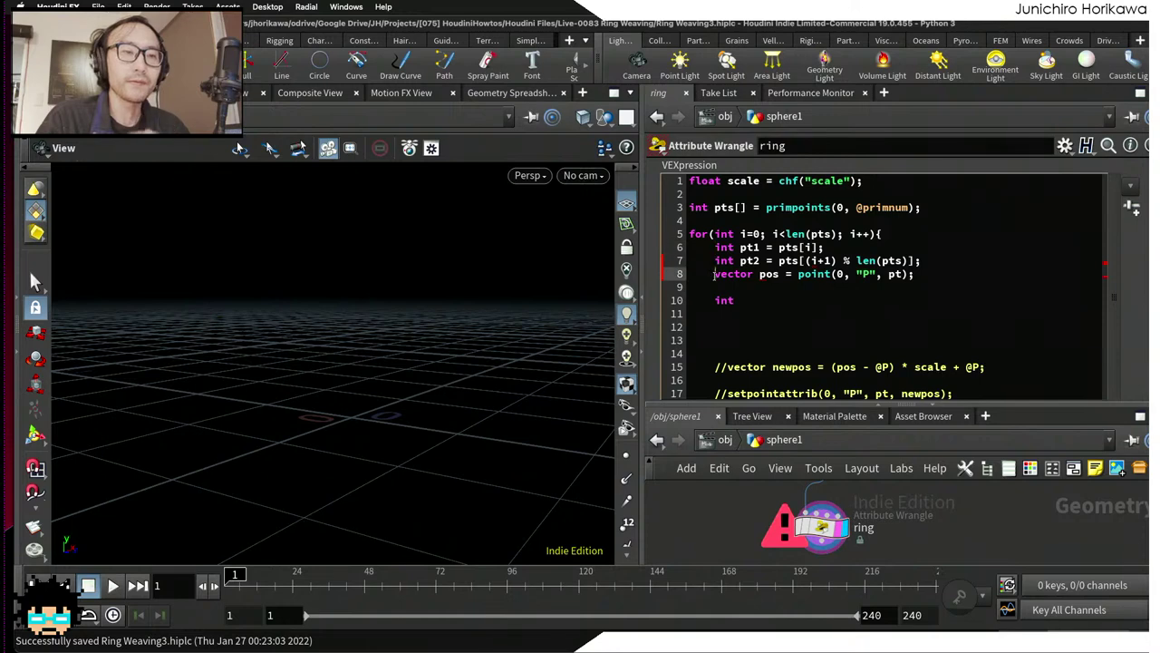
pyautogui.write('//')
pyautogui.click(714, 300)
pyautogui.write('//')
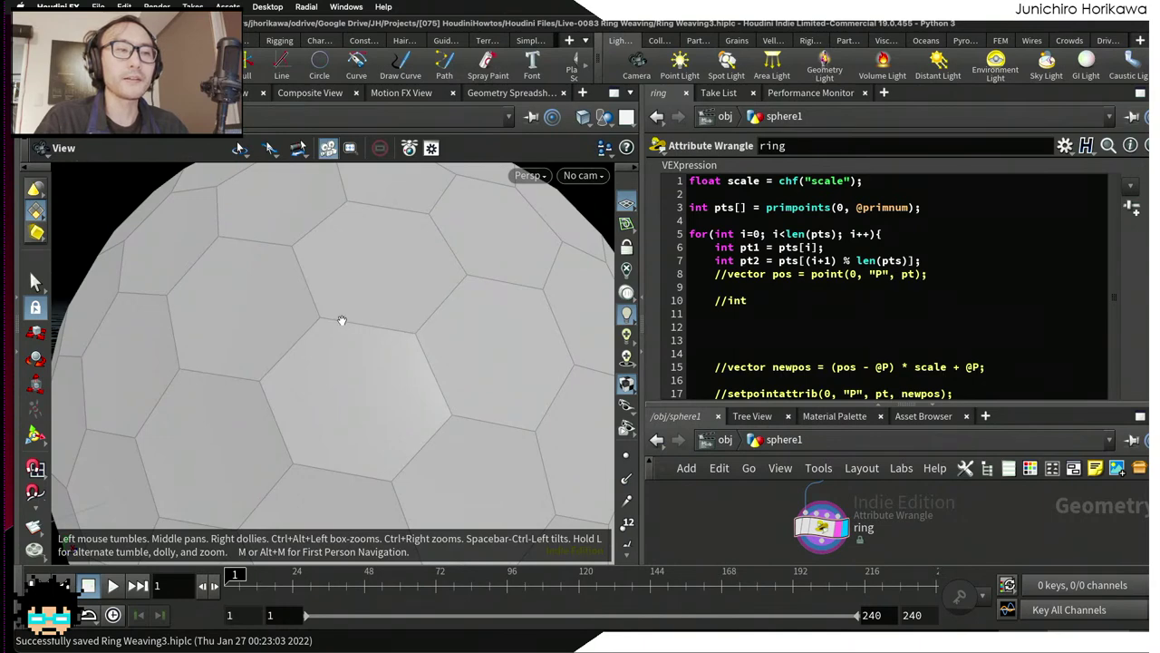
# Step: Uncomment the position lookup and change it to 'vector pos1 = point(0, "P", pt1);'
pyautogui.click(805, 274)
pyautogui.click(921, 261)
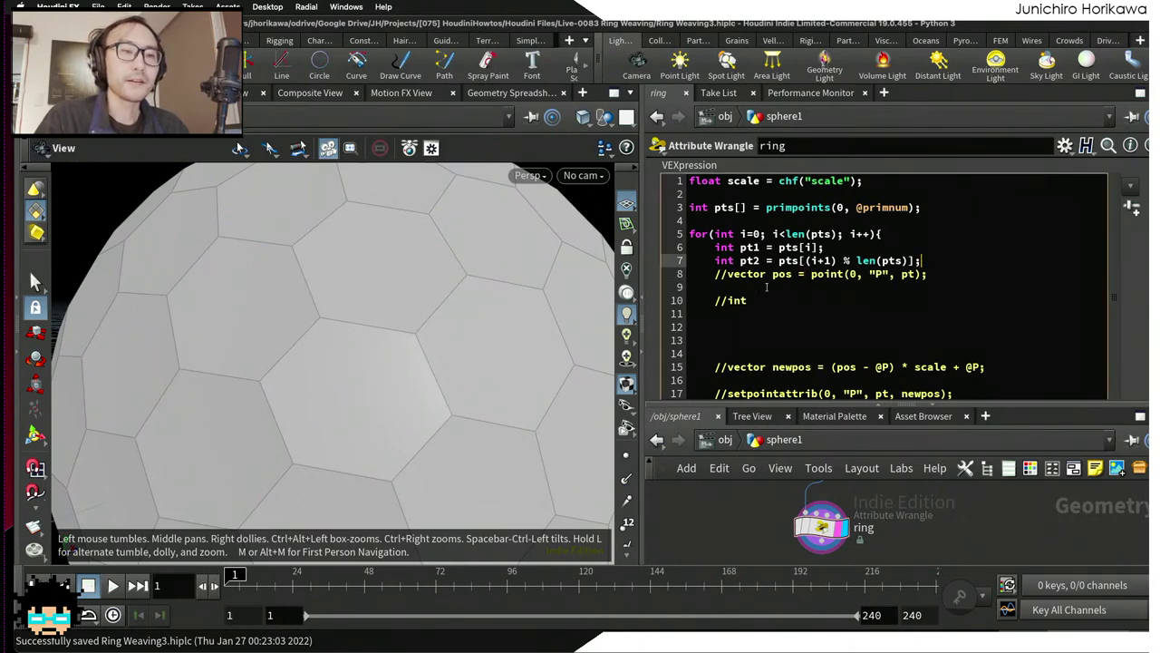
pyautogui.click(723, 273)
pyautogui.press('BackSpace')
pyautogui.press('BackSpace')
pyautogui.press('Return')
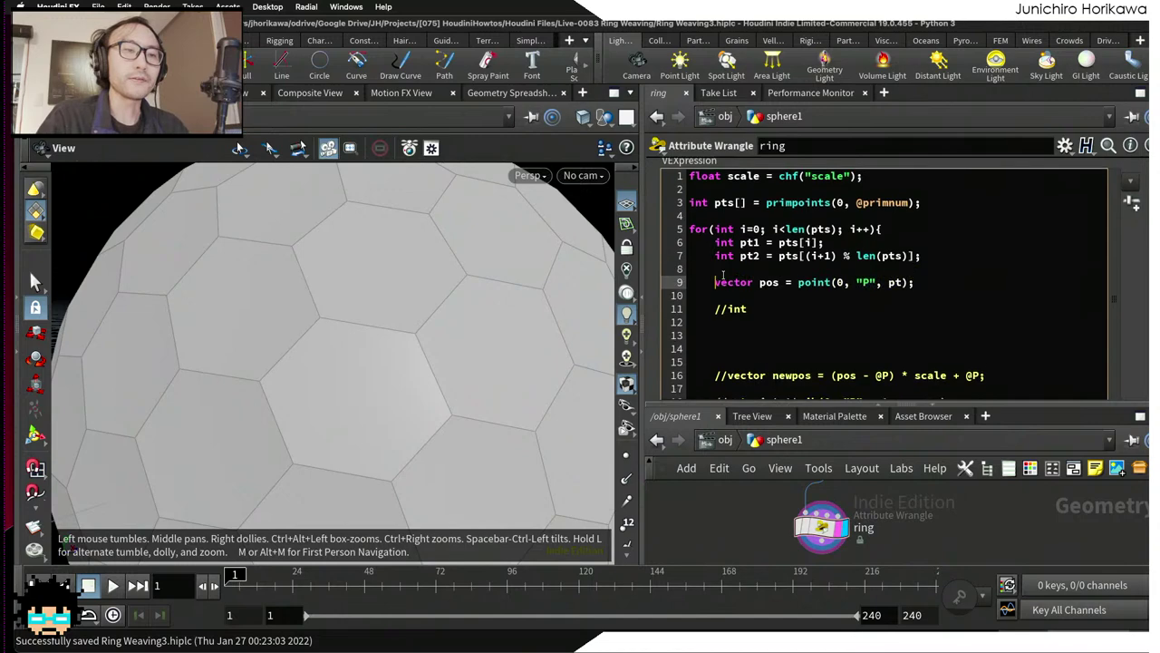
pyautogui.click(779, 283)
pyautogui.write('1')
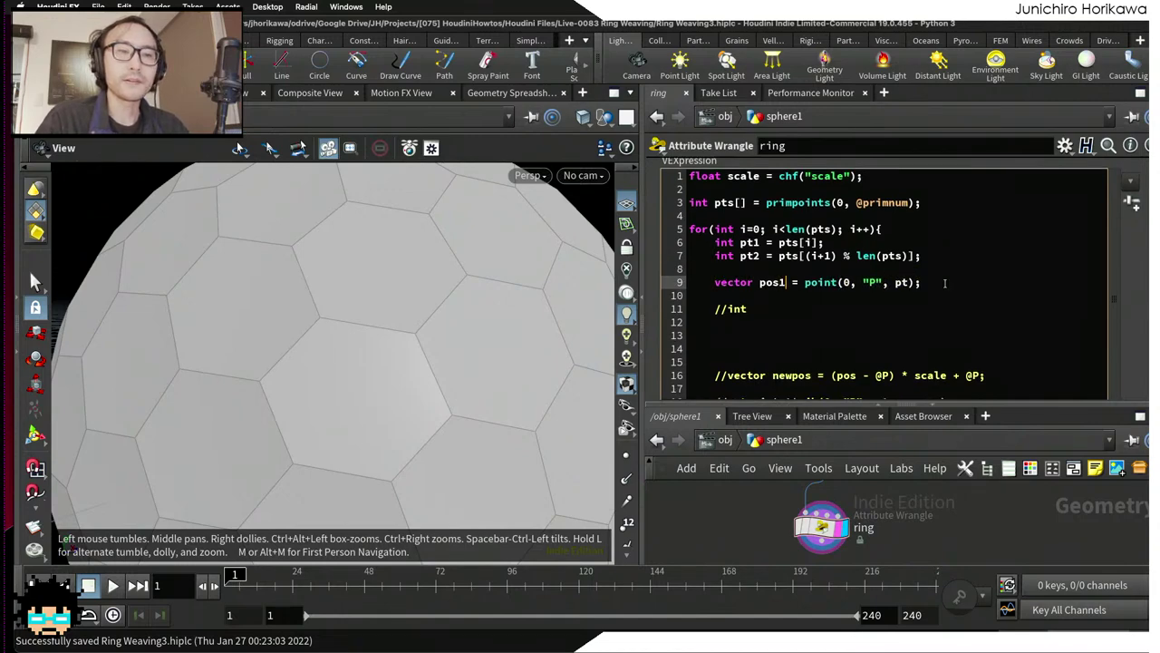
pyautogui.click(909, 282)
pyautogui.write('1')
# Step: Add 'vector pos2 = point(0, "P", pt2);' below the pos1 line
pyautogui.press('End')
pyautogui.press('Return')
pyautogui.write('vector')
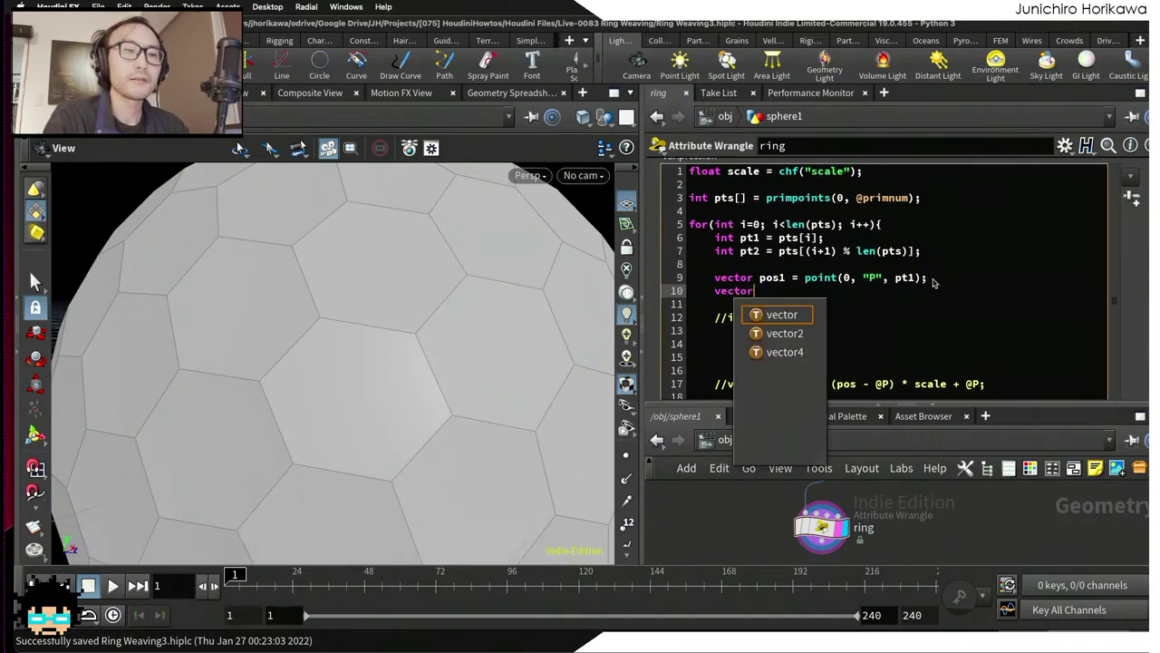
pyautogui.write(' pos2=')
pyautogui.press('BackSpace')
pyautogui.press('BackSpace')
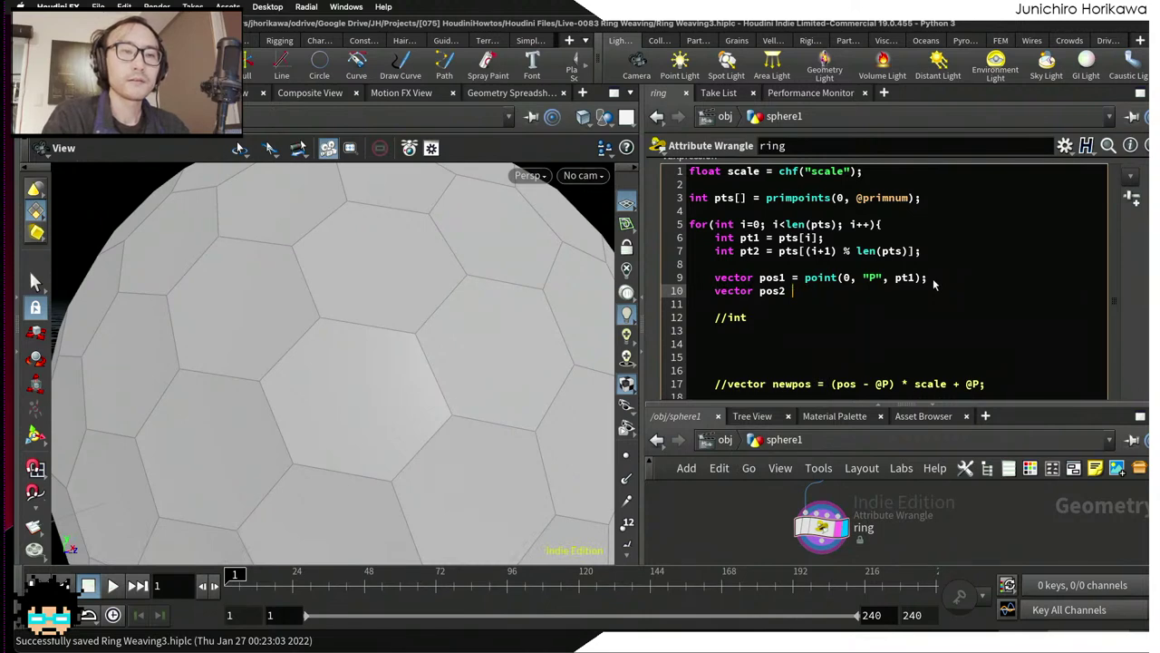
pyautogui.write('= point(0, "P",')
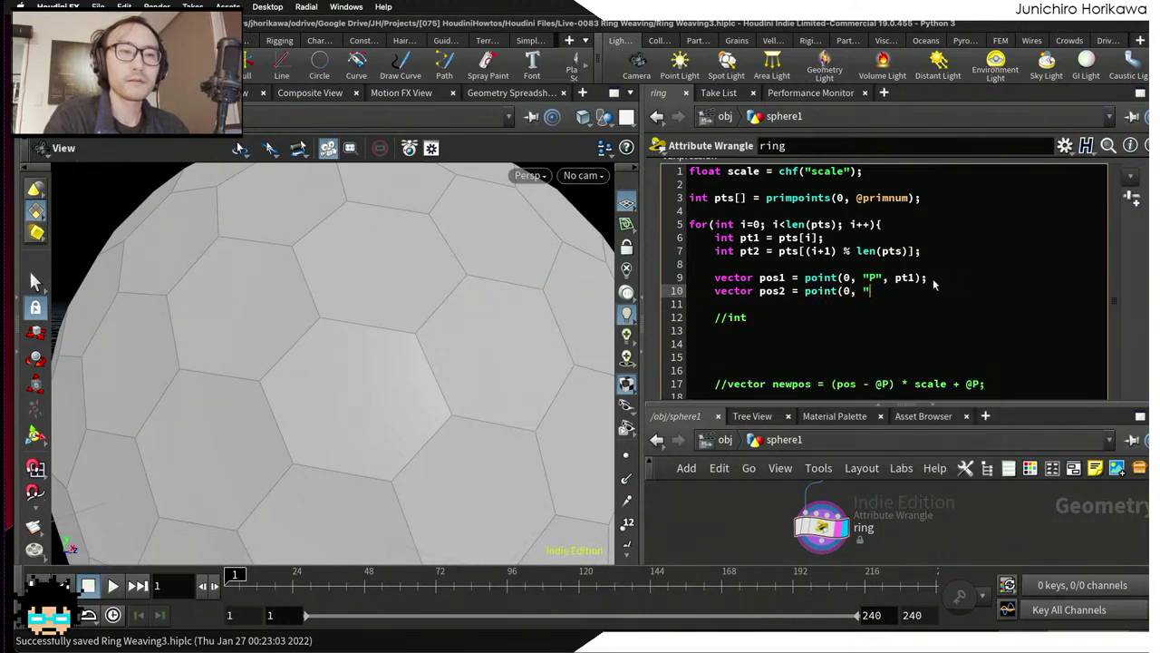
pyautogui.write(' pt2);')
pyautogui.press('BackSpace')
pyautogui.press('BackSpace')
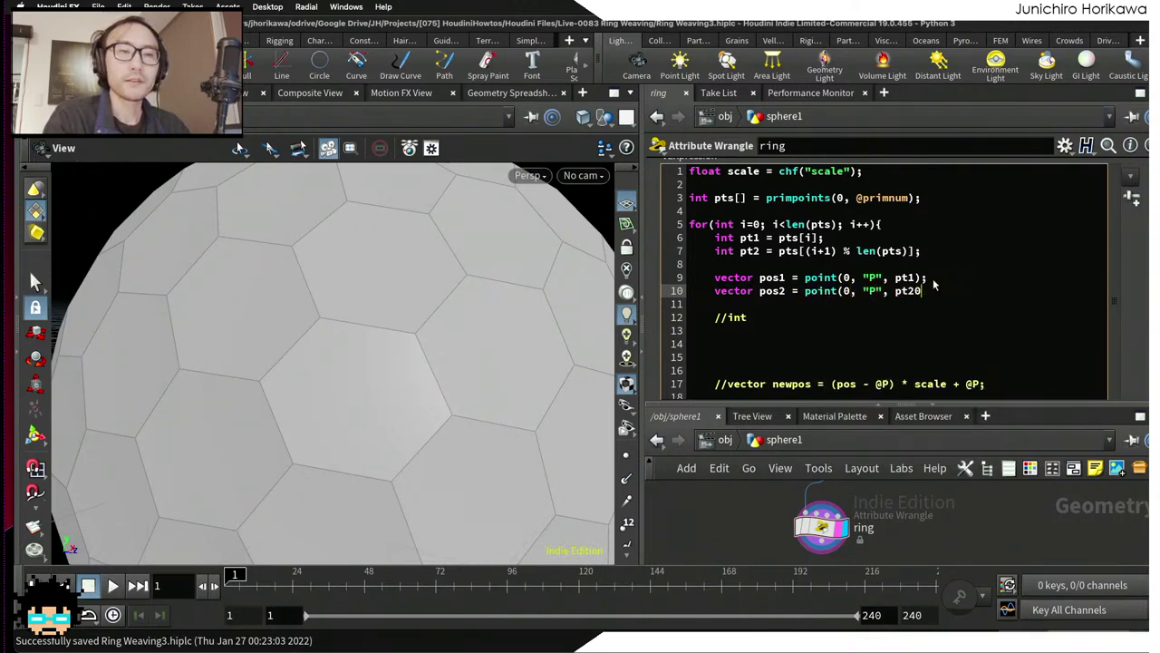
pyautogui.write(');')
pyautogui.press('Return')
pyautogui.press('Return')
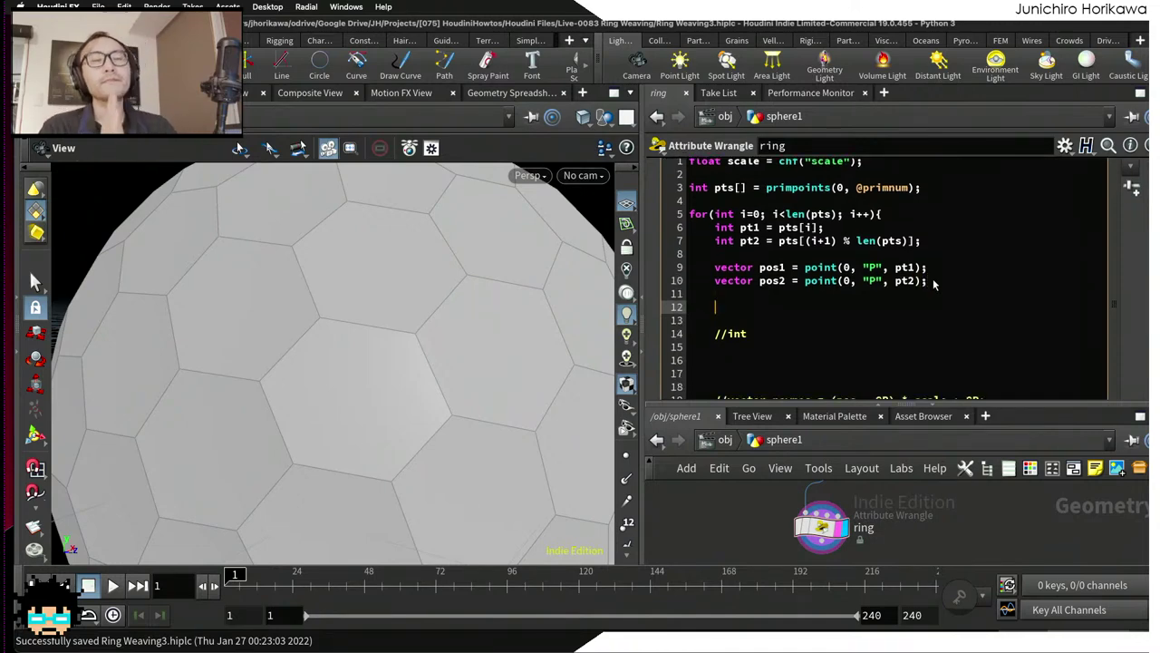
pyautogui.click(783, 269)
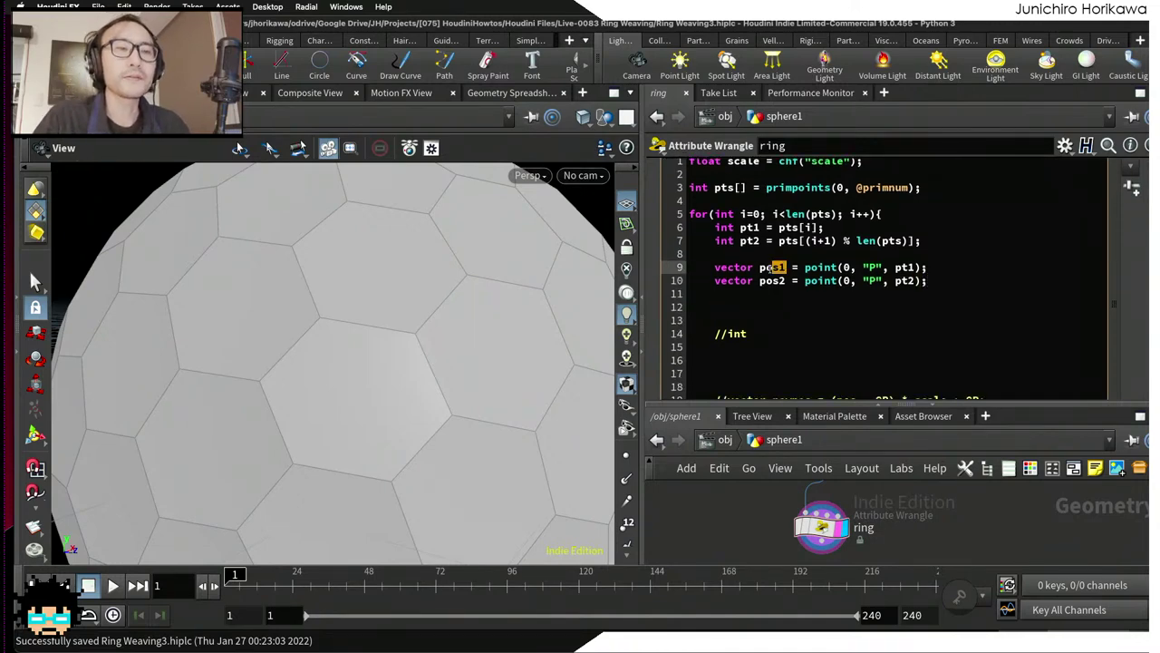
pyautogui.moveTo(785, 281); pyautogui.dragTo(760, 281)
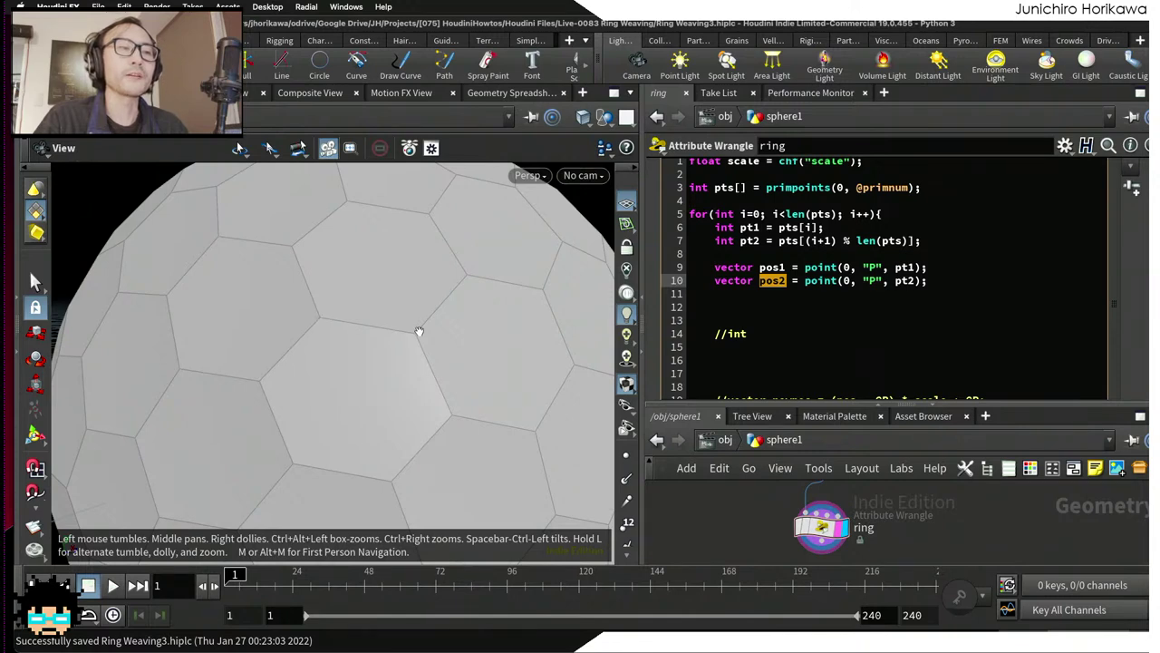
pyautogui.click(731, 306)
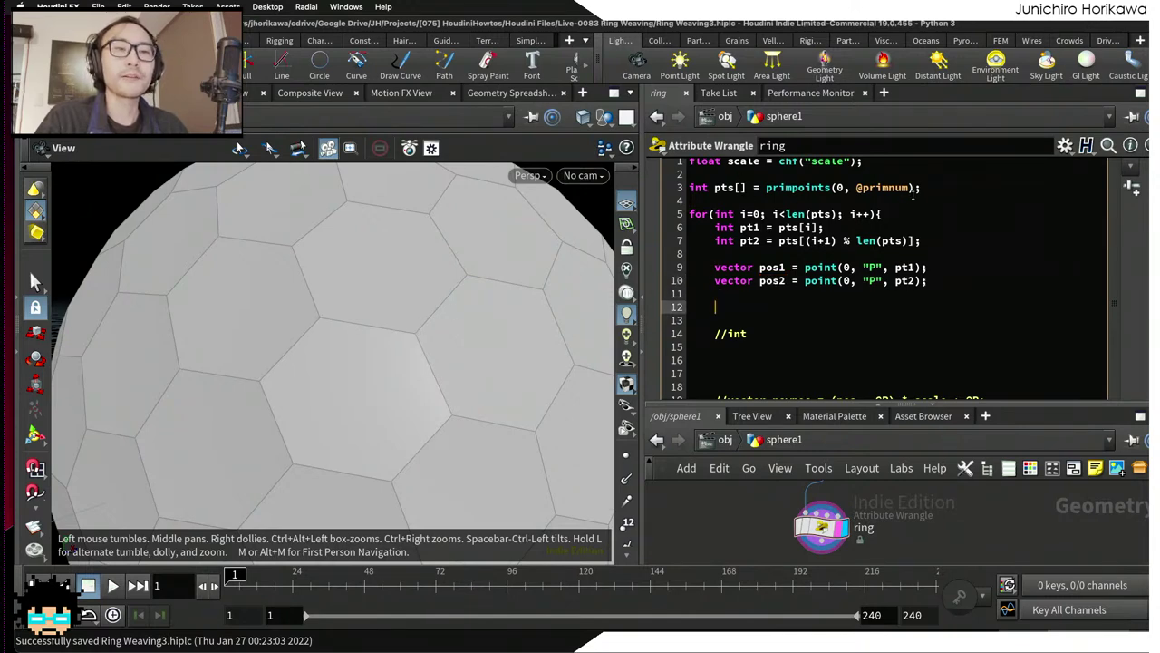
pyautogui.click(914, 188)
# Step: Declare 'float ratio = chf("ratio");', create the Scale and Ratio parameters, and set Ratio to 0.25
pyautogui.press('Return')
pyautogui.press('Return')
pyautogui.write('float ')
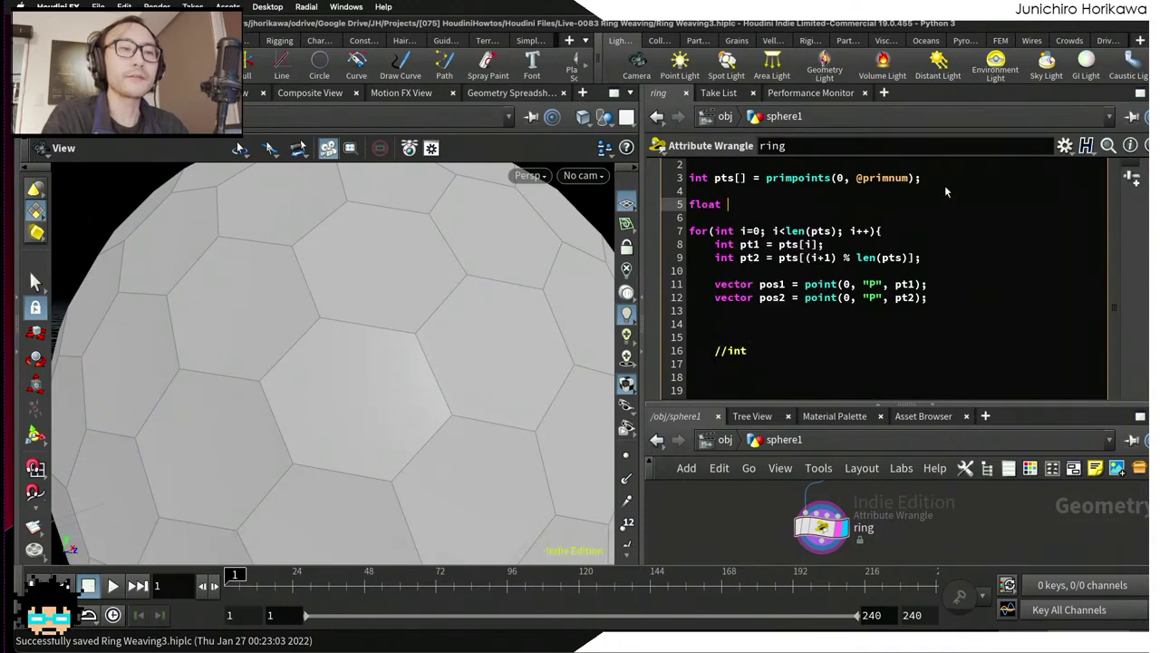
pyautogui.write('ratio = chf(')
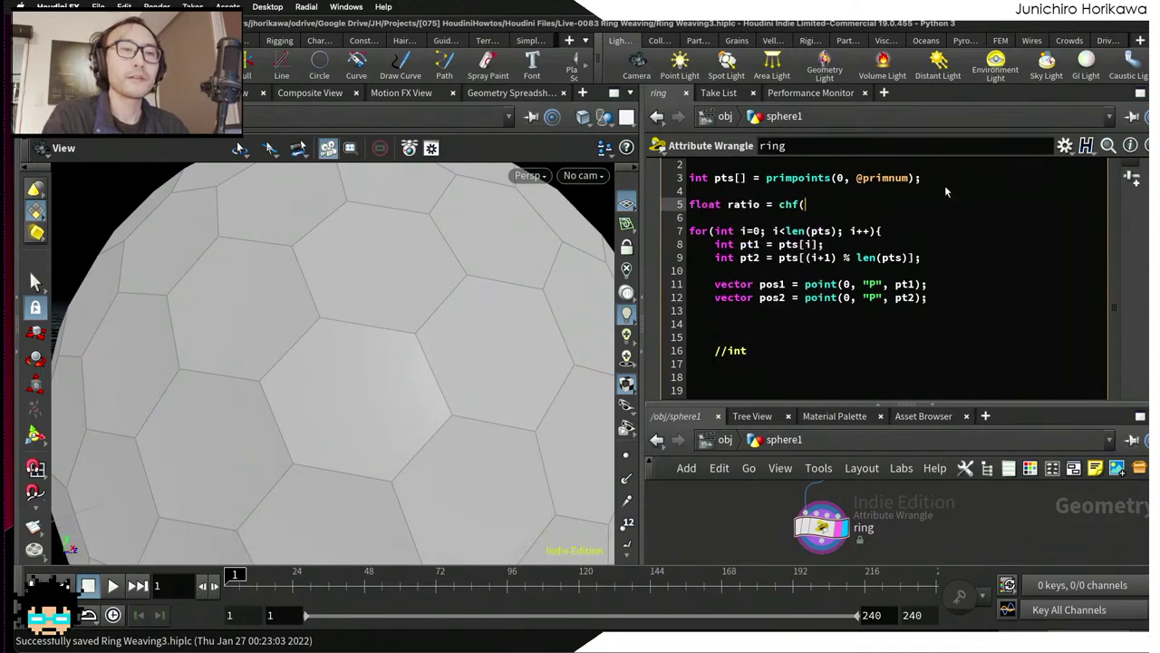
pyautogui.write('"ratio"')
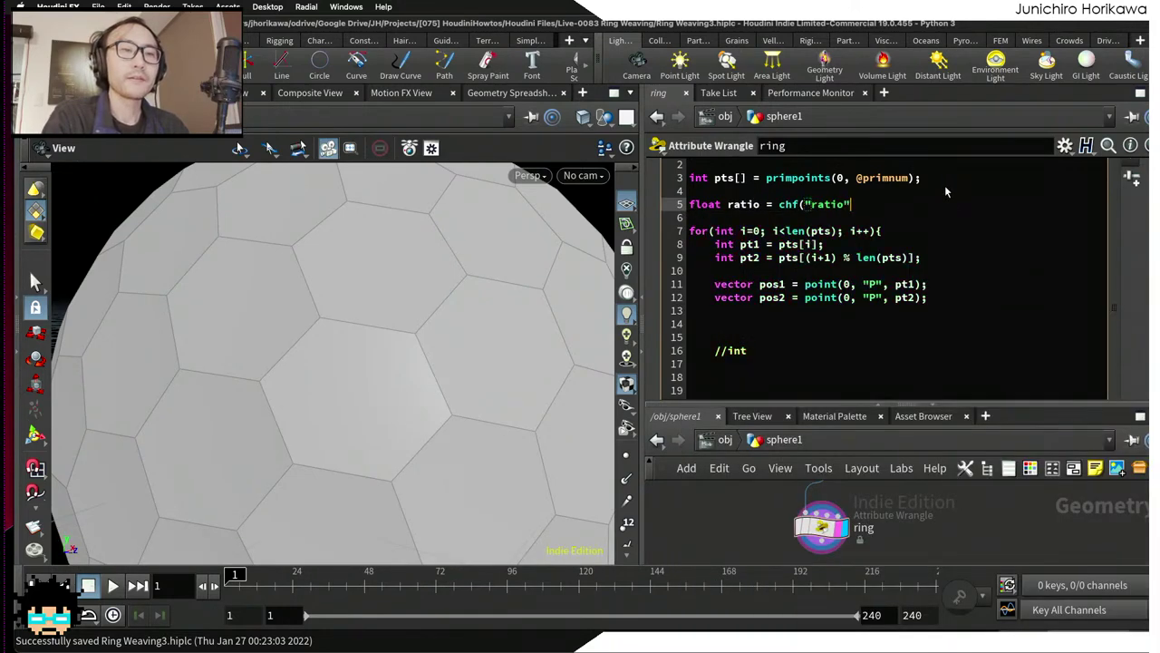
pyautogui.write(');')
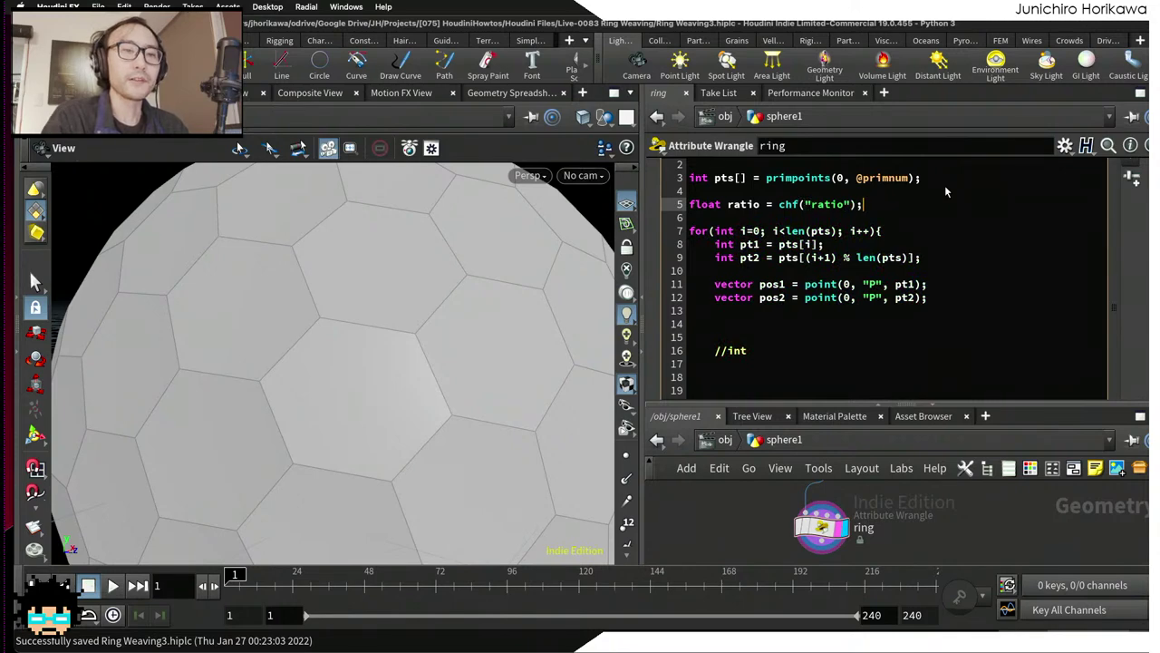
pyautogui.click(1132, 178)
pyautogui.moveTo(855, 390); pyautogui.dragTo(794, 390)
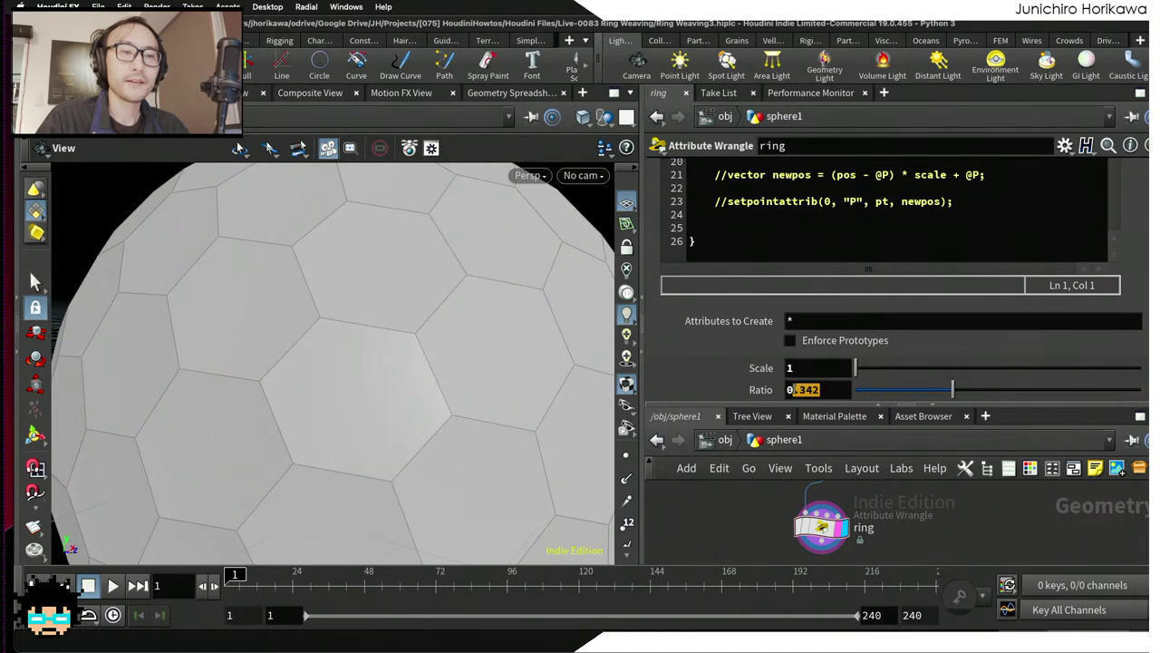
pyautogui.write('.25')
pyautogui.press('Return')
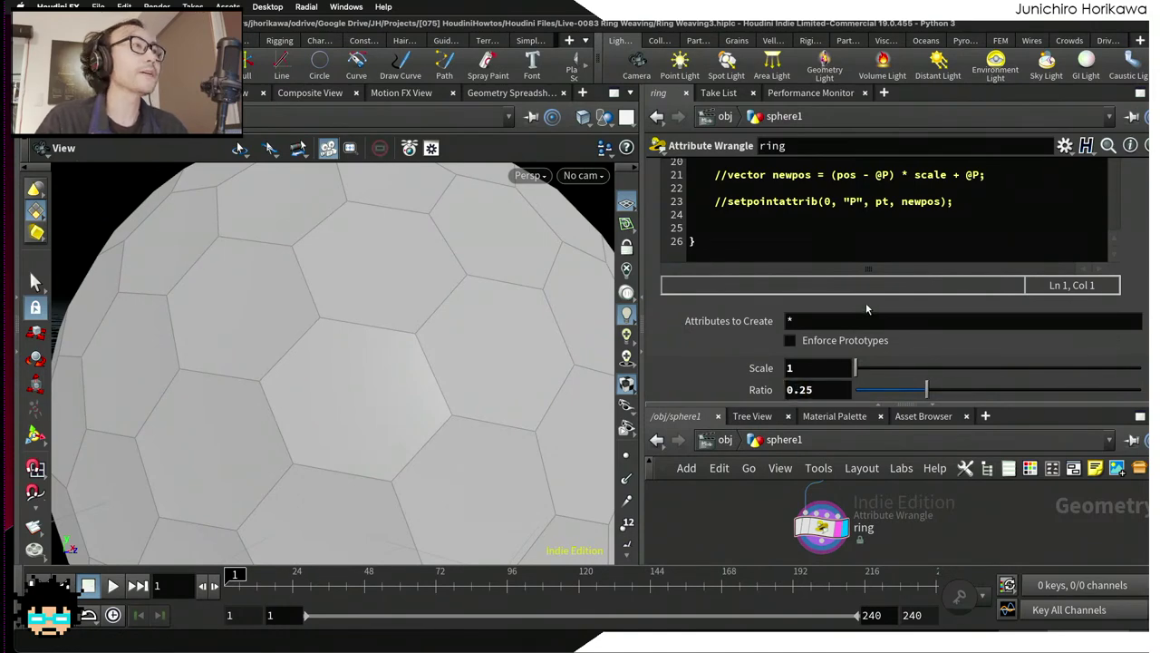
pyautogui.scroll(6, 872, 290)
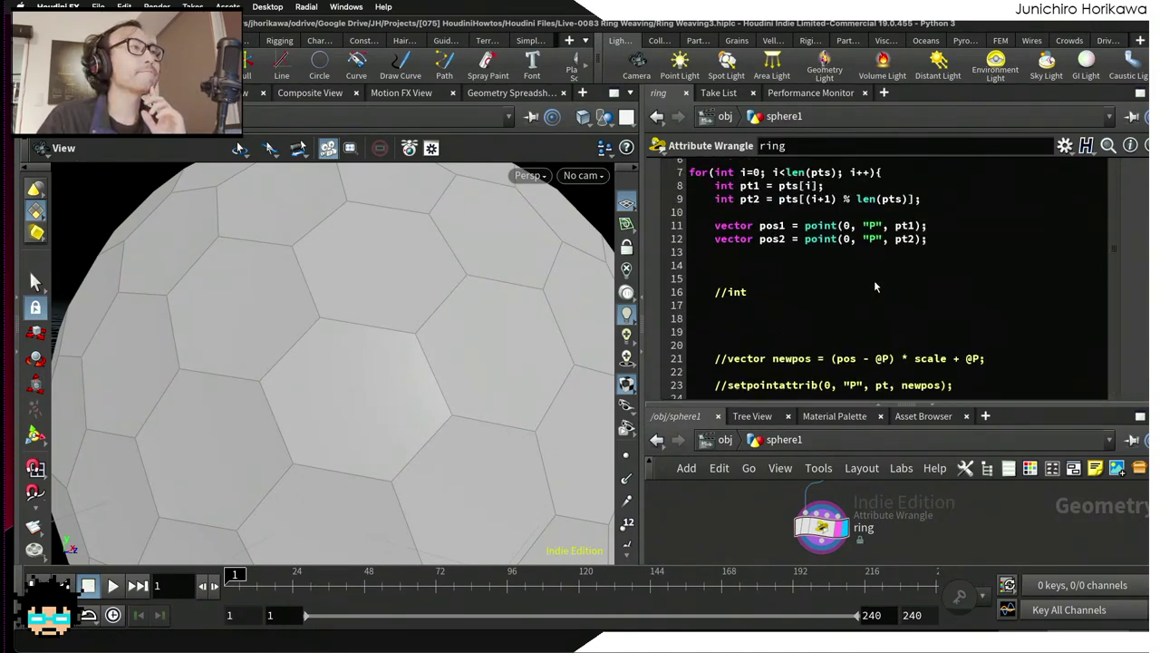
pyautogui.scroll(3, 876, 288)
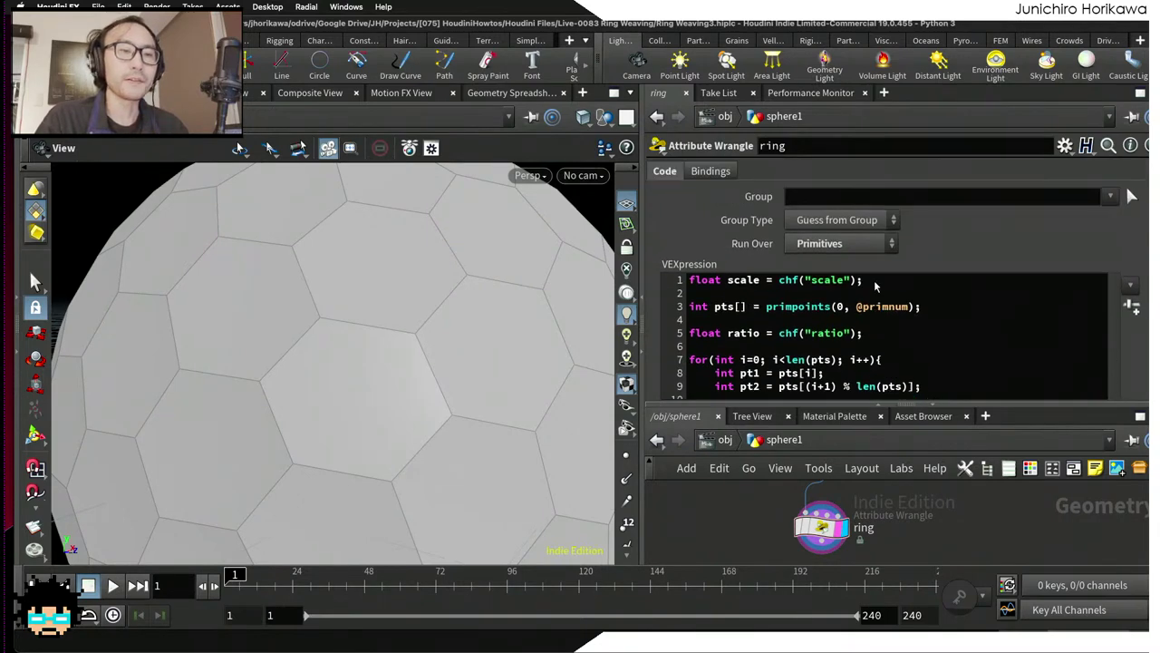
# Step: Begin a vector declaration on empty line 14 below the pos2 lookup
pyautogui.scroll(-2, 876, 288)
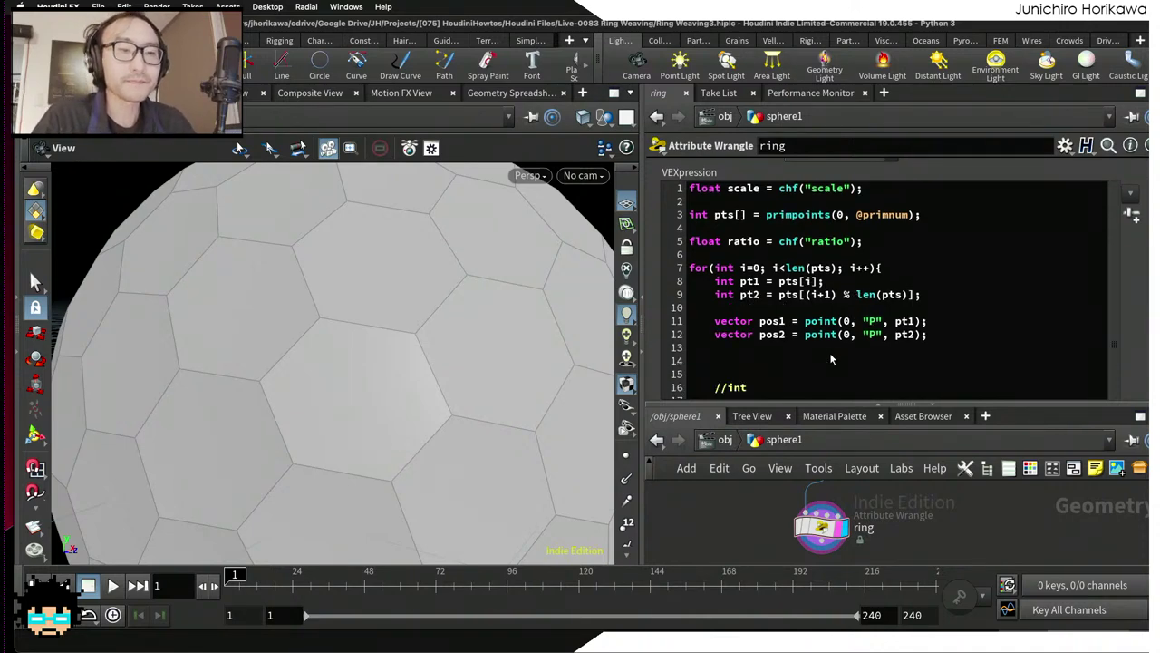
pyautogui.click(831, 360)
pyautogui.write('ve')
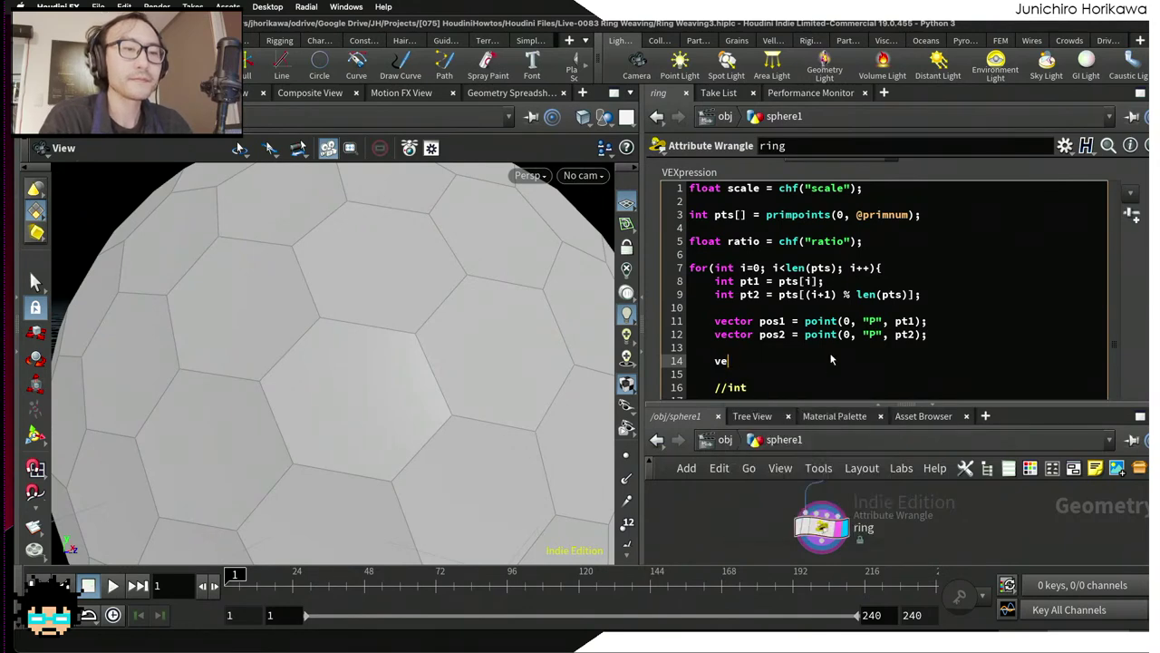
pyautogui.write('ctor len')
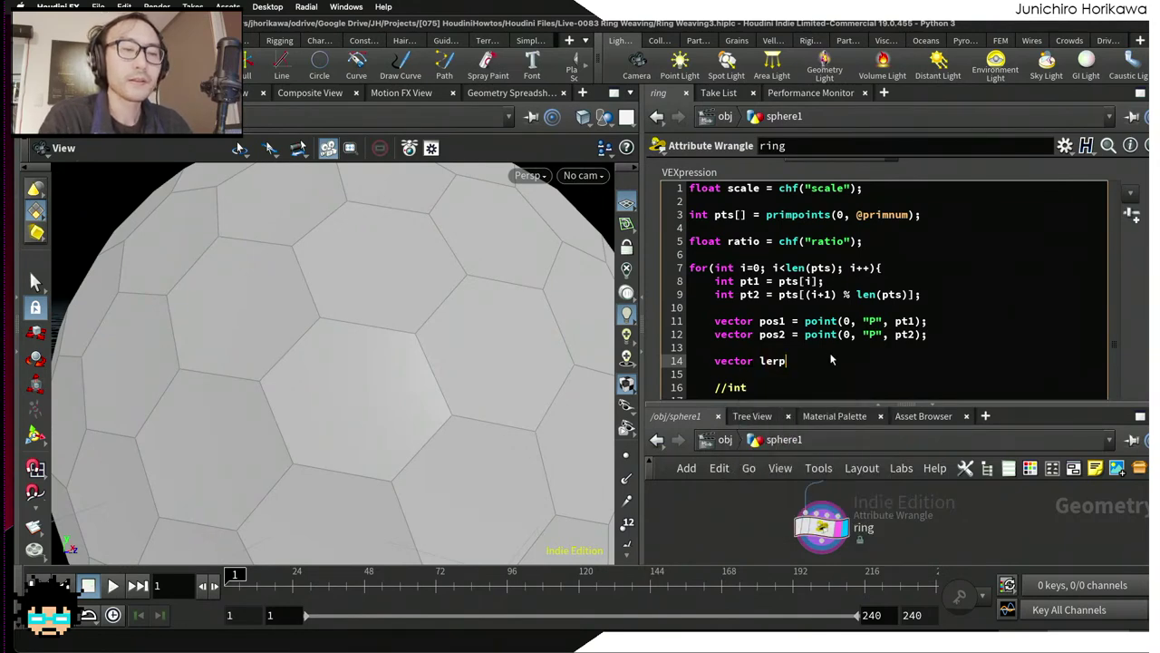
pyautogui.press('BackSpace')
pyautogui.press('BackSpace')
pyautogui.press('BackSpace')
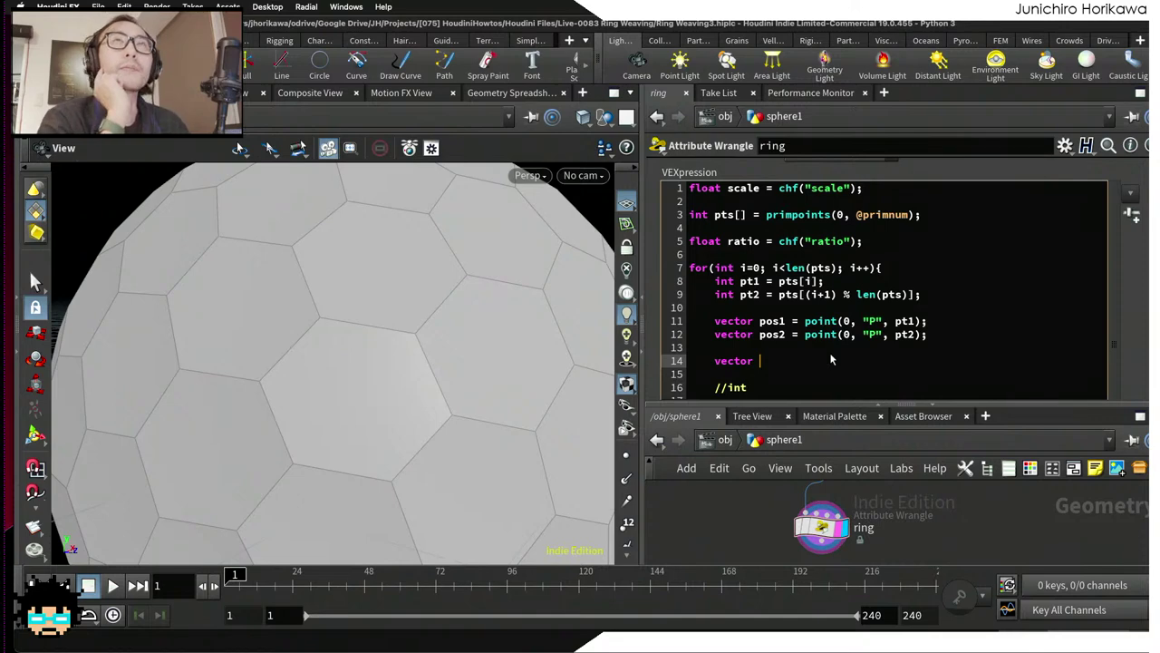
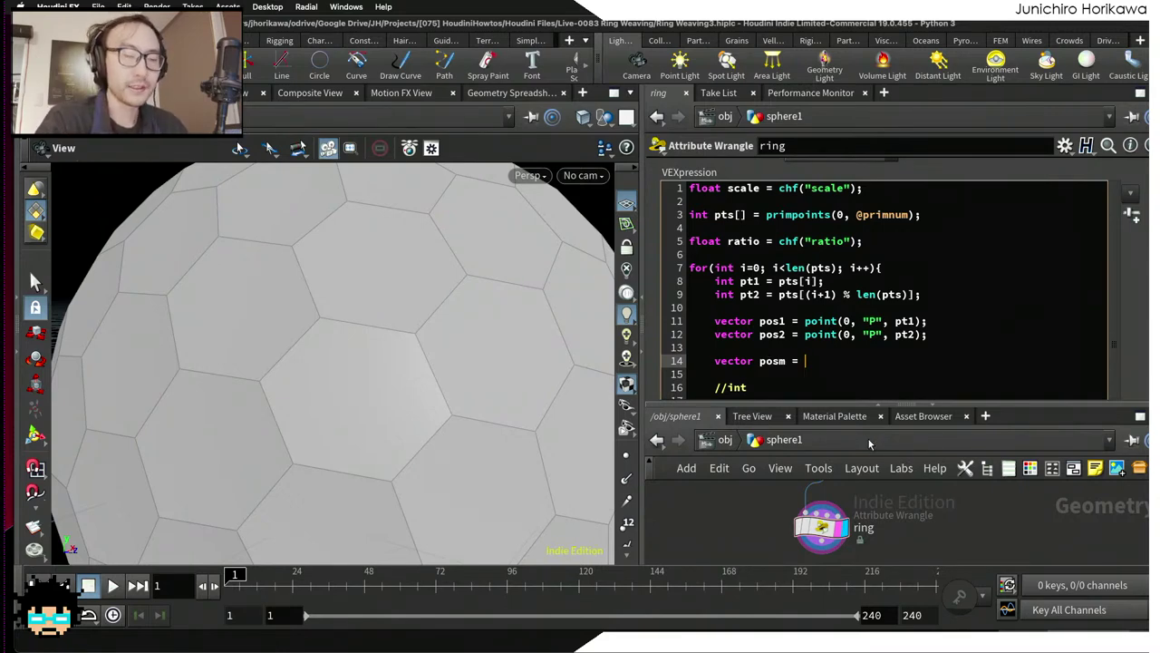
# Step: Finish the posm line as lerp(pos1, pos2, ratio); and open a new line after it
pyautogui.write('lerp')
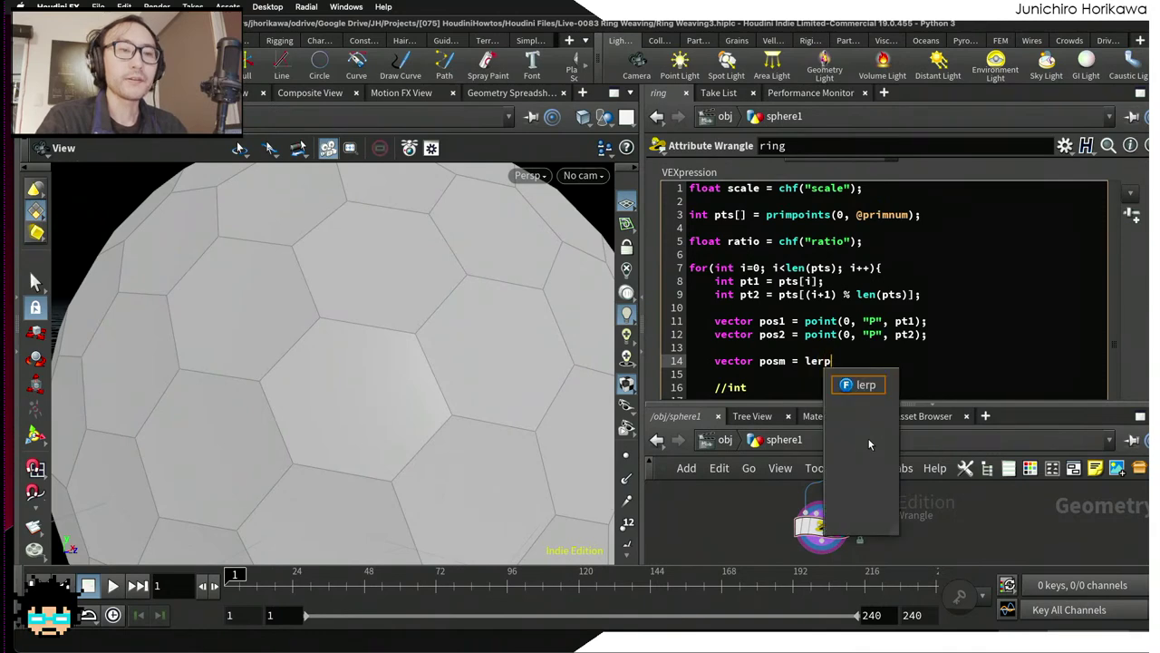
pyautogui.write('(pos1, pos')
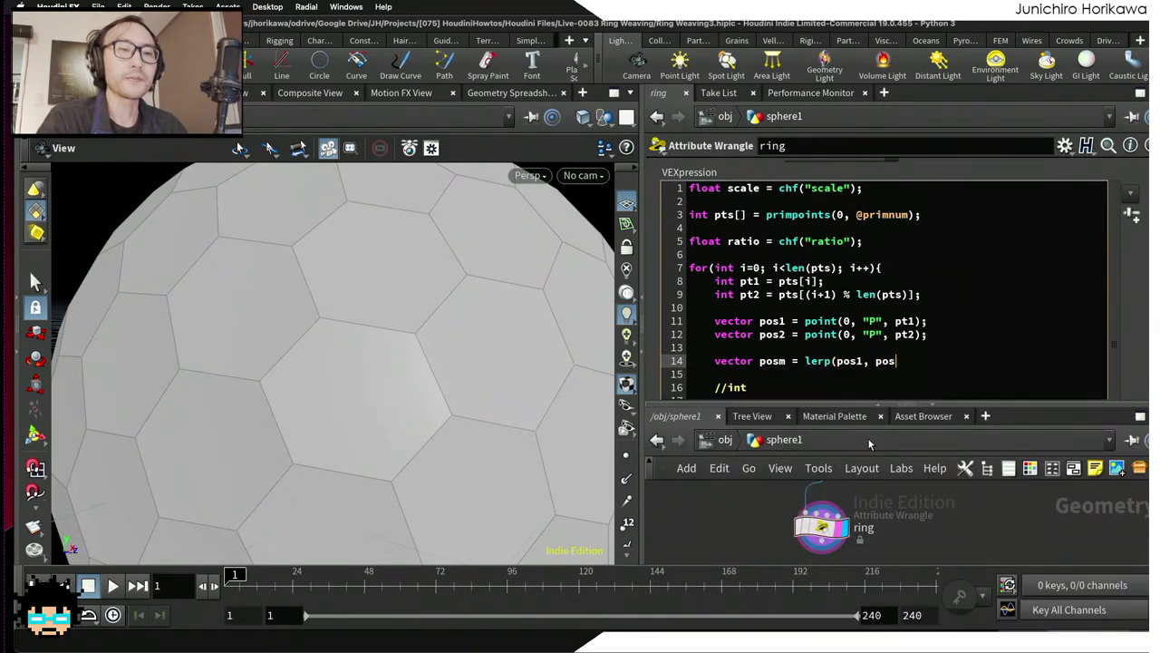
pyautogui.write('2, ratio')
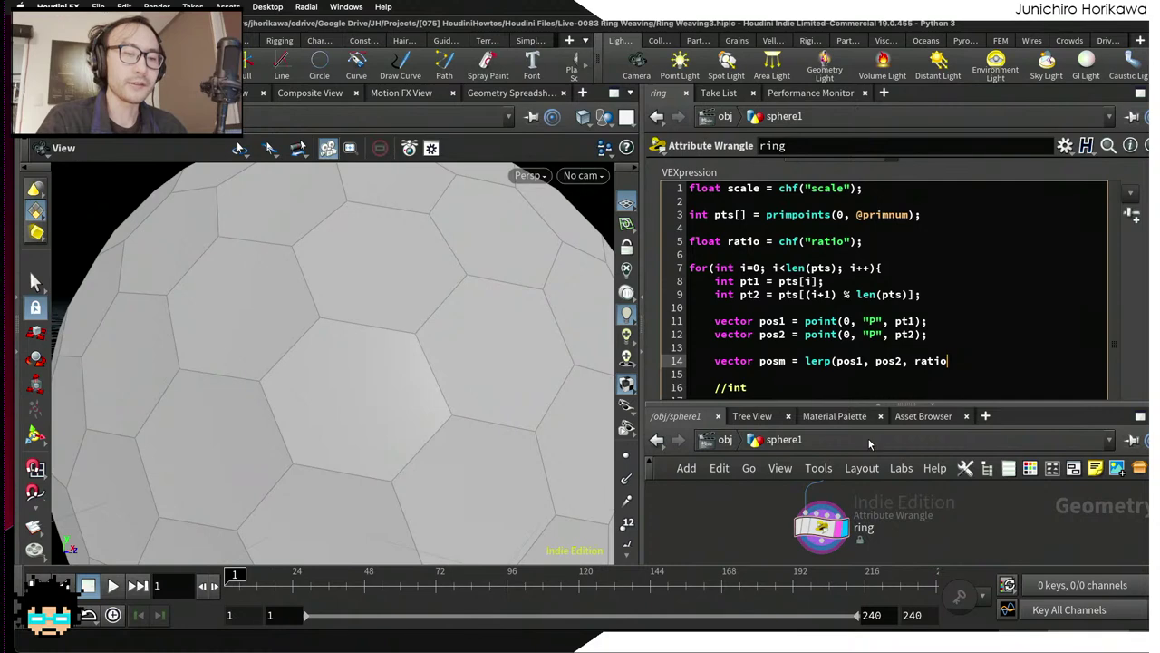
pyautogui.write(');')
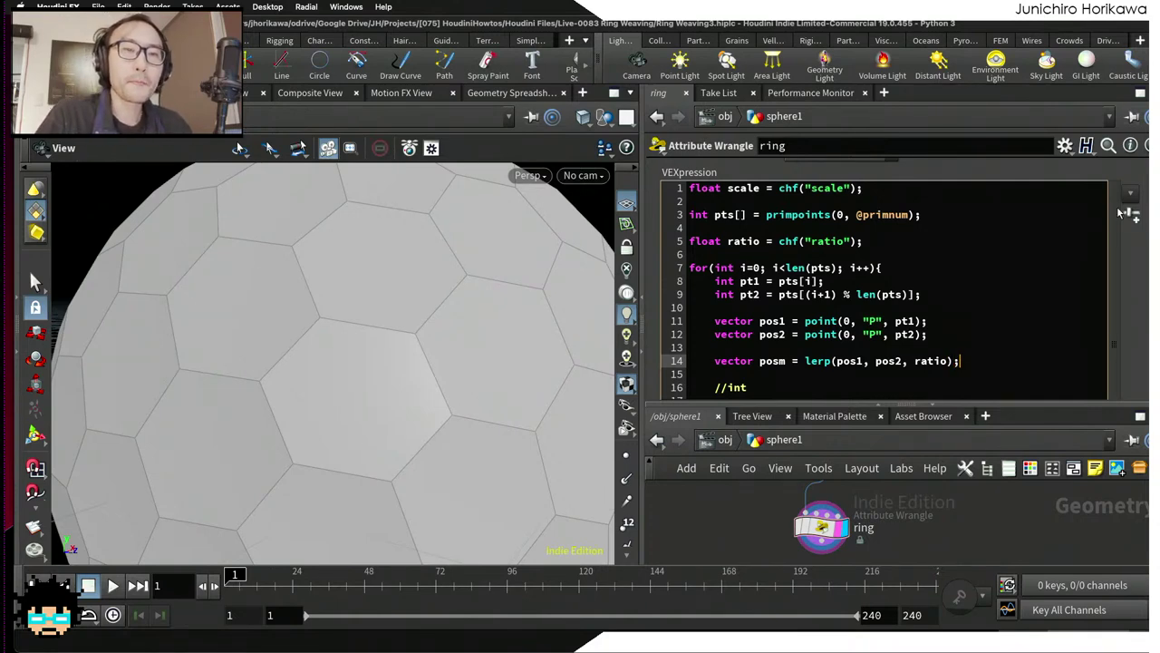
pyautogui.scroll(-3, 1128, 263)
pyautogui.scroll(2, 1128, 265)
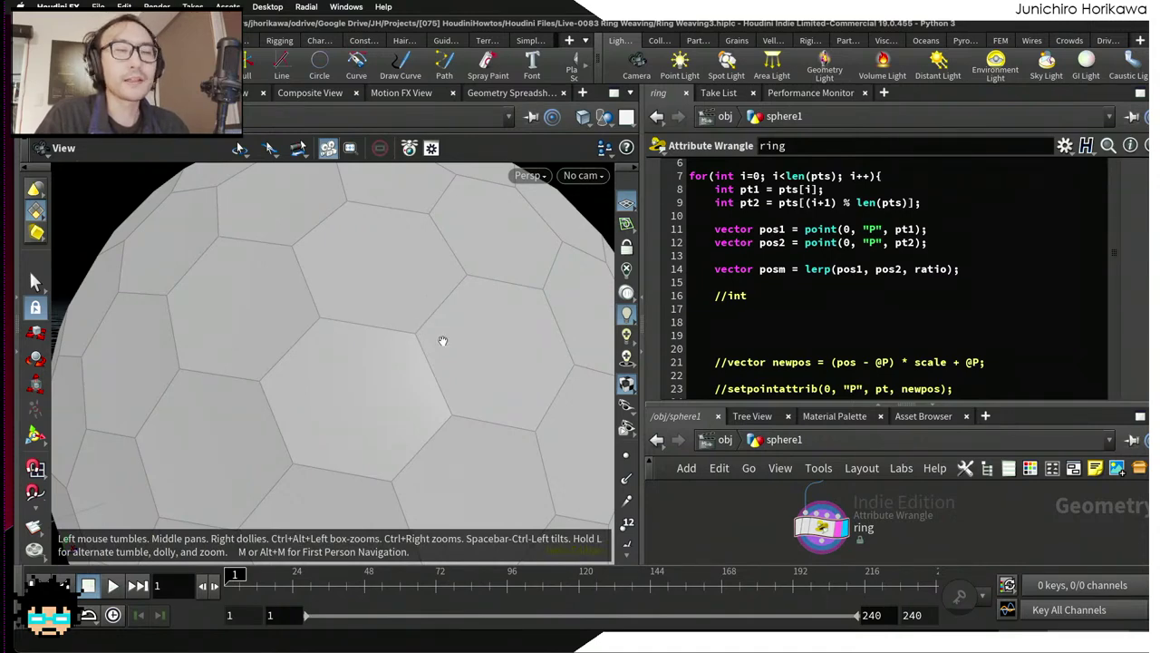
pyautogui.click(979, 269)
pyautogui.press('Return')
pyautogui.press('Return')
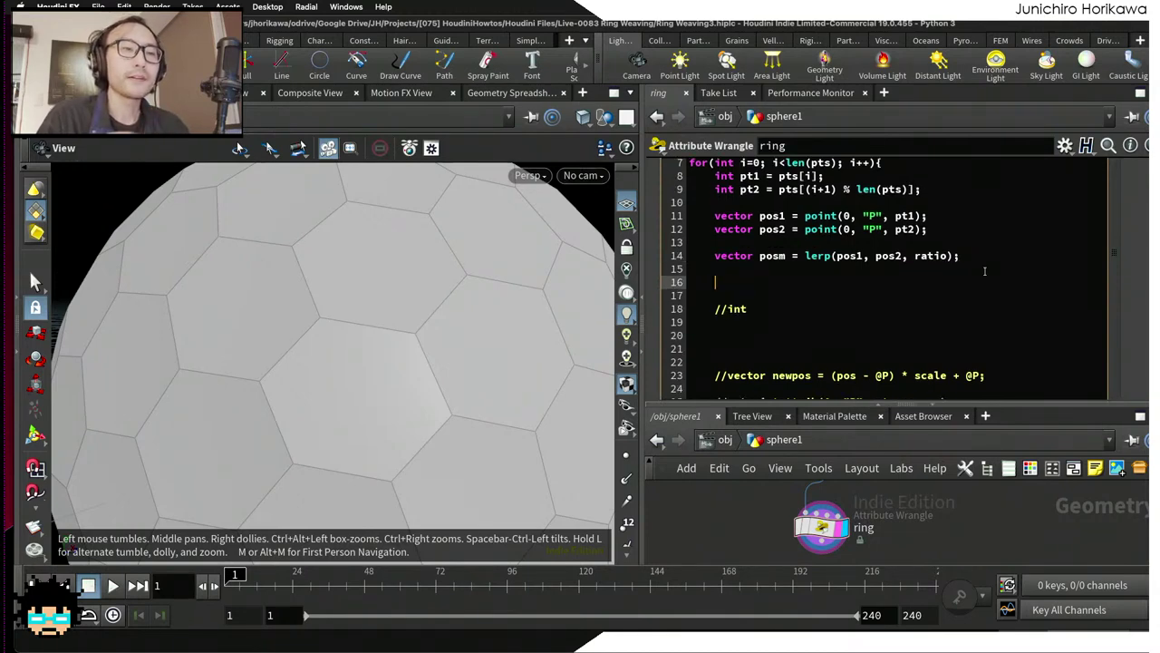
# Step: On line 16, write setpointattrib(0, "P", pt1, posm); to store the lerped position
pyautogui.scroll(1, 748, 274)
pyautogui.moveTo(760, 301); pyautogui.dragTo(787, 301)
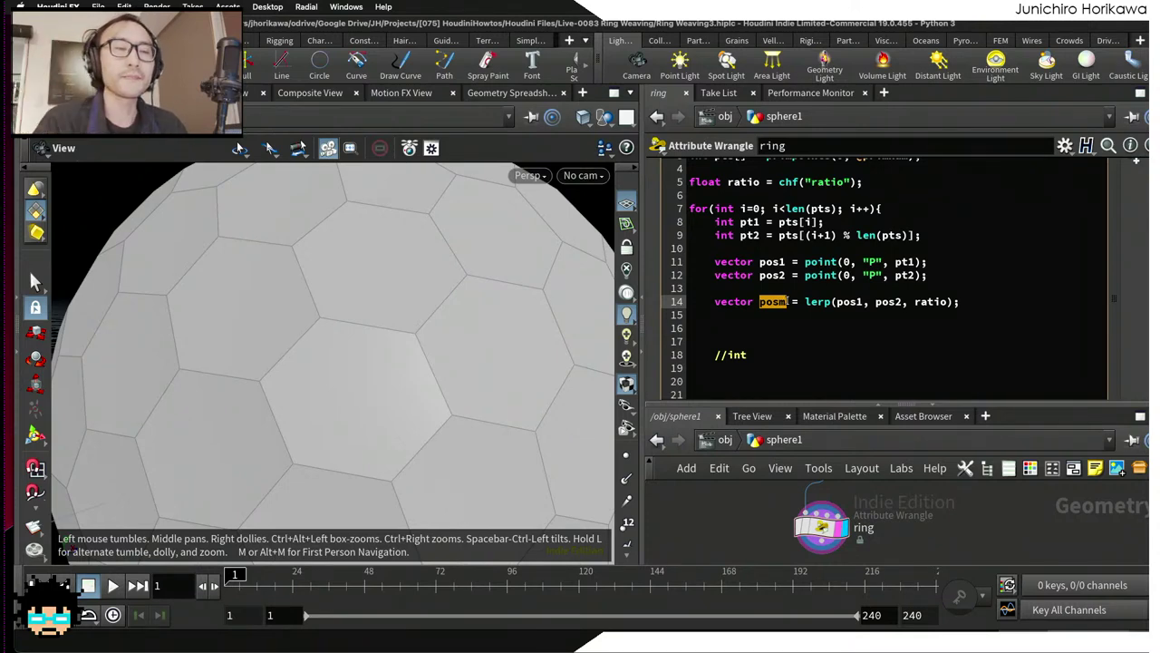
pyautogui.scroll(2, 782, 306)
pyautogui.click(780, 311)
pyautogui.moveTo(825, 244); pyautogui.dragTo(718, 246)
pyautogui.click(754, 350)
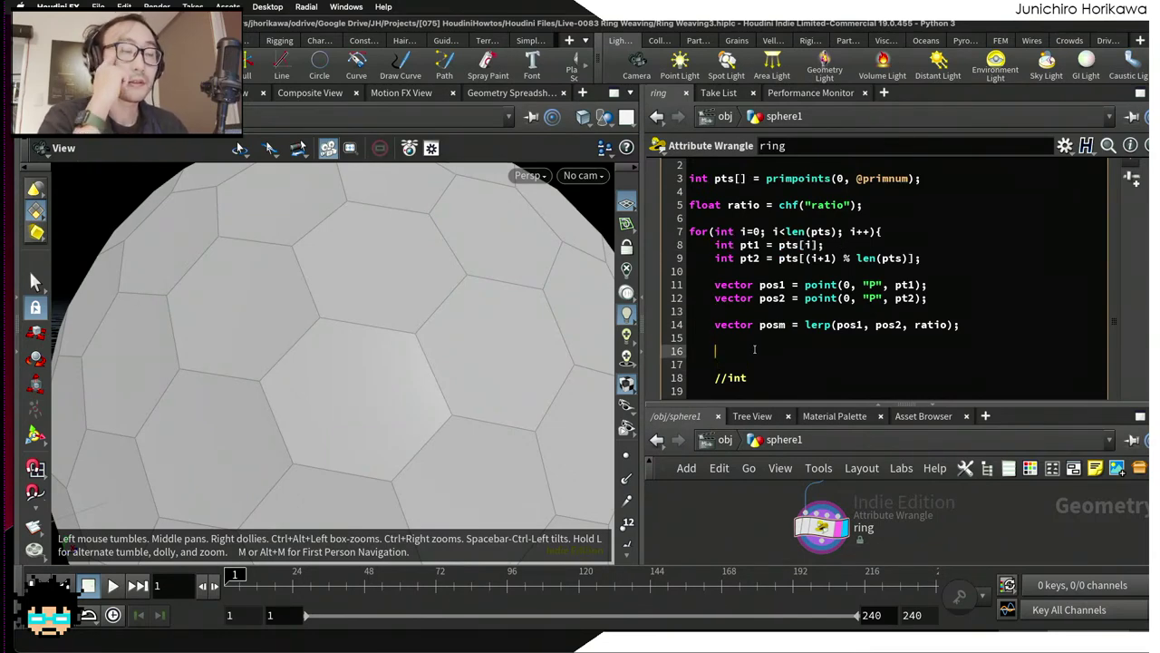
pyautogui.write('set')
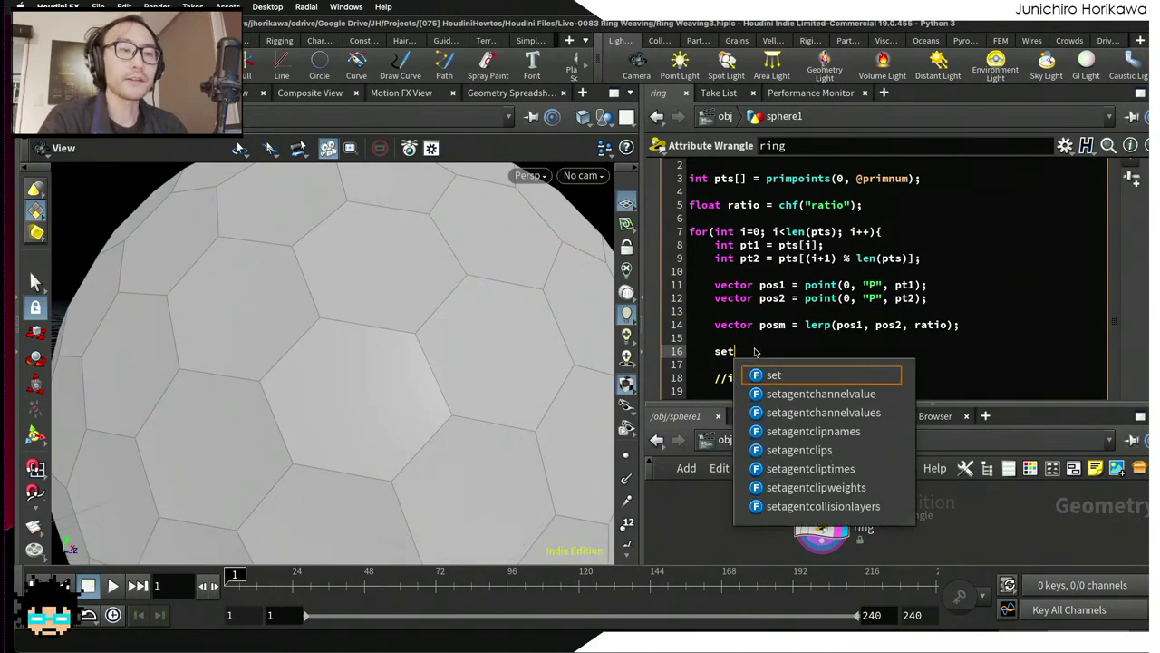
pyautogui.write('pointatt')
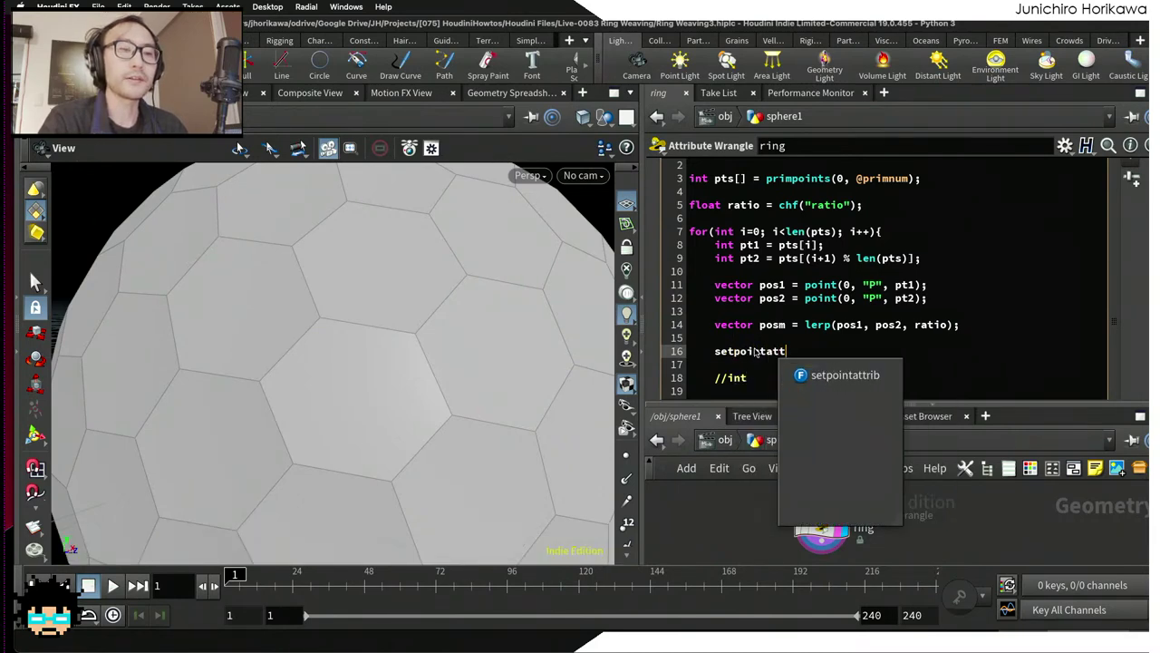
pyautogui.write('rib(0, ')
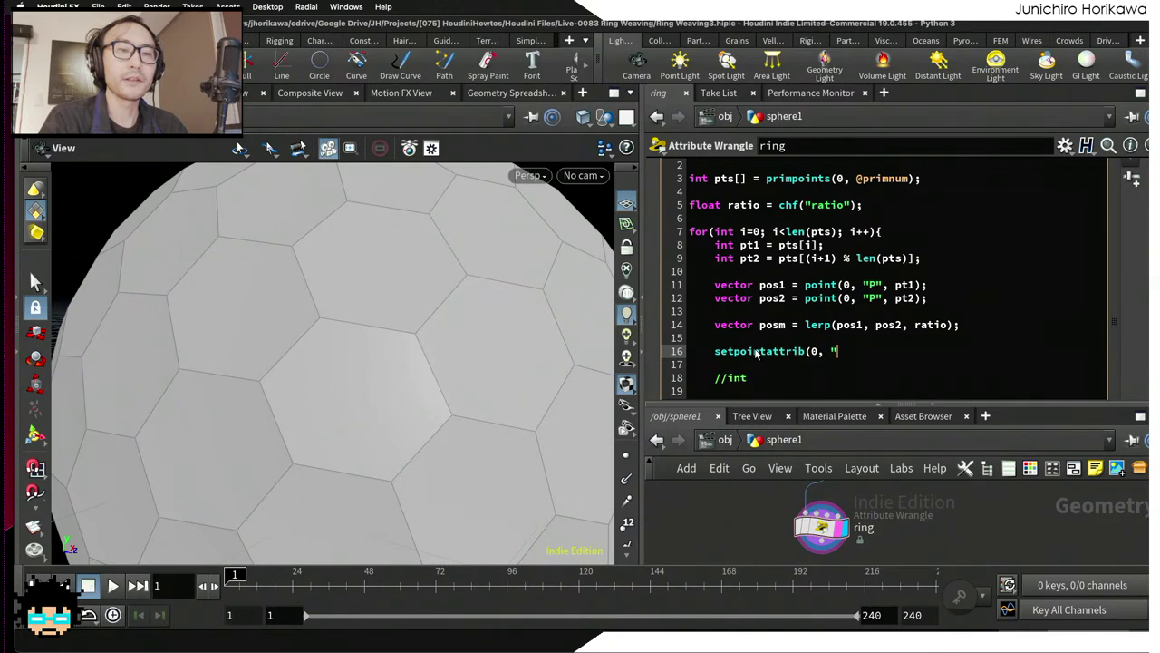
pyautogui.write('"P", pt')
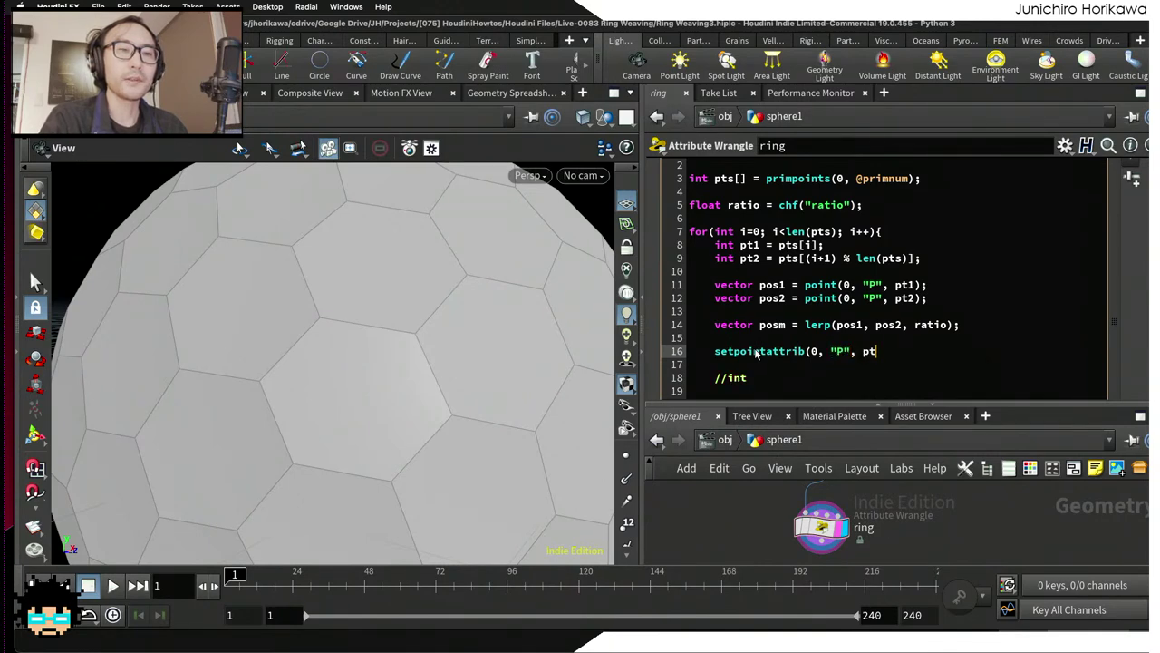
pyautogui.write('1, posm')
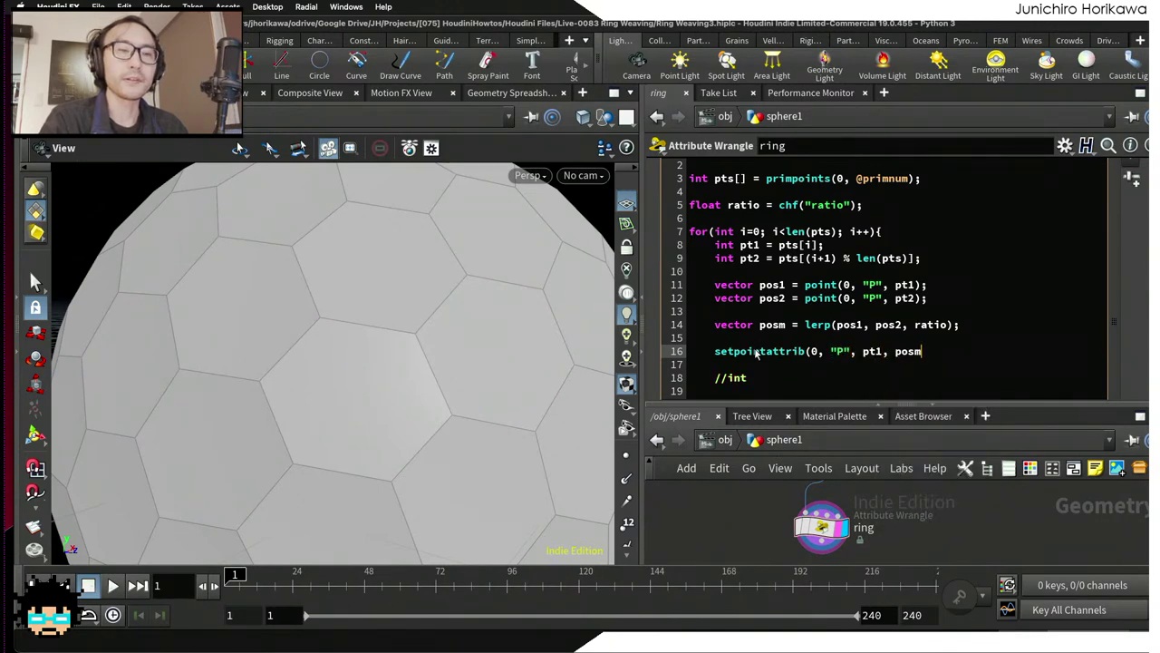
pyautogui.write(');')
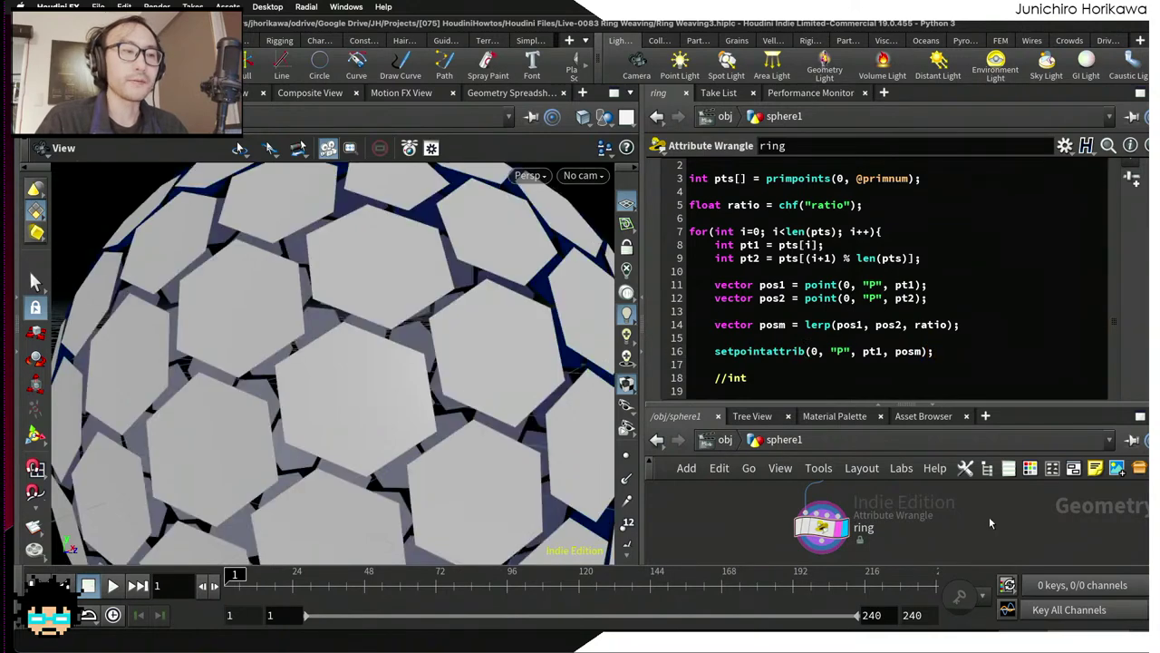
# Step: Set the ring Ratio slider to about 0.771, separating and twisting the hexagon tiles
pyautogui.scroll(-5, 861, 362)
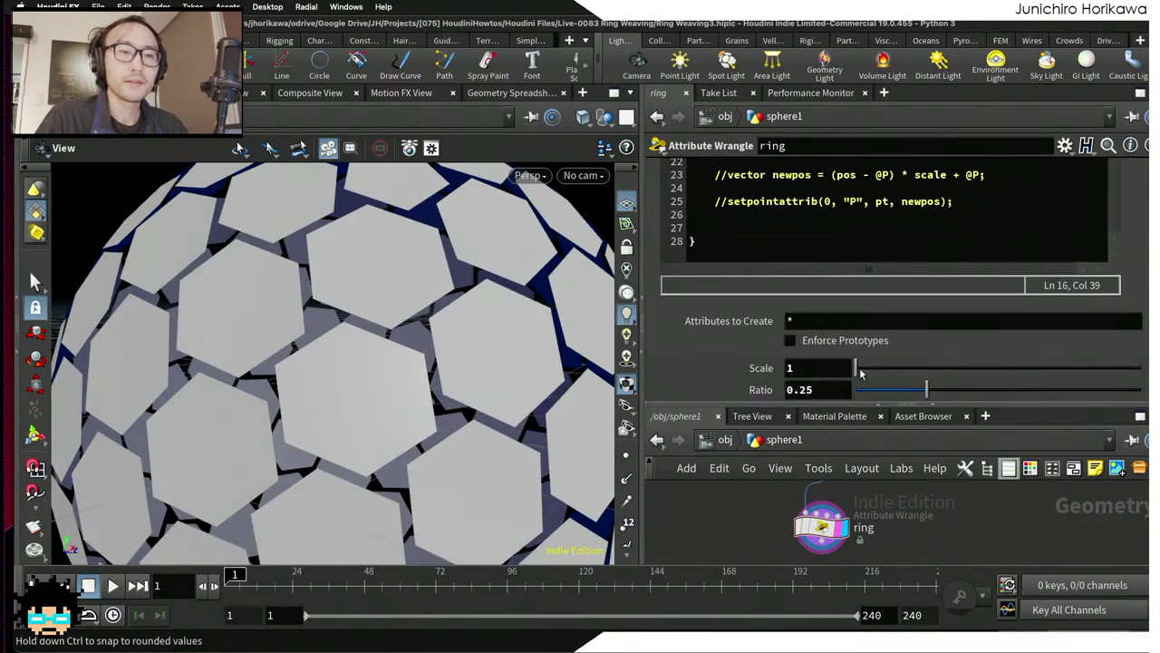
pyautogui.moveTo(927, 391); pyautogui.dragTo(1090, 387)
pyautogui.moveTo(426, 363); pyautogui.dragTo(473, 371)
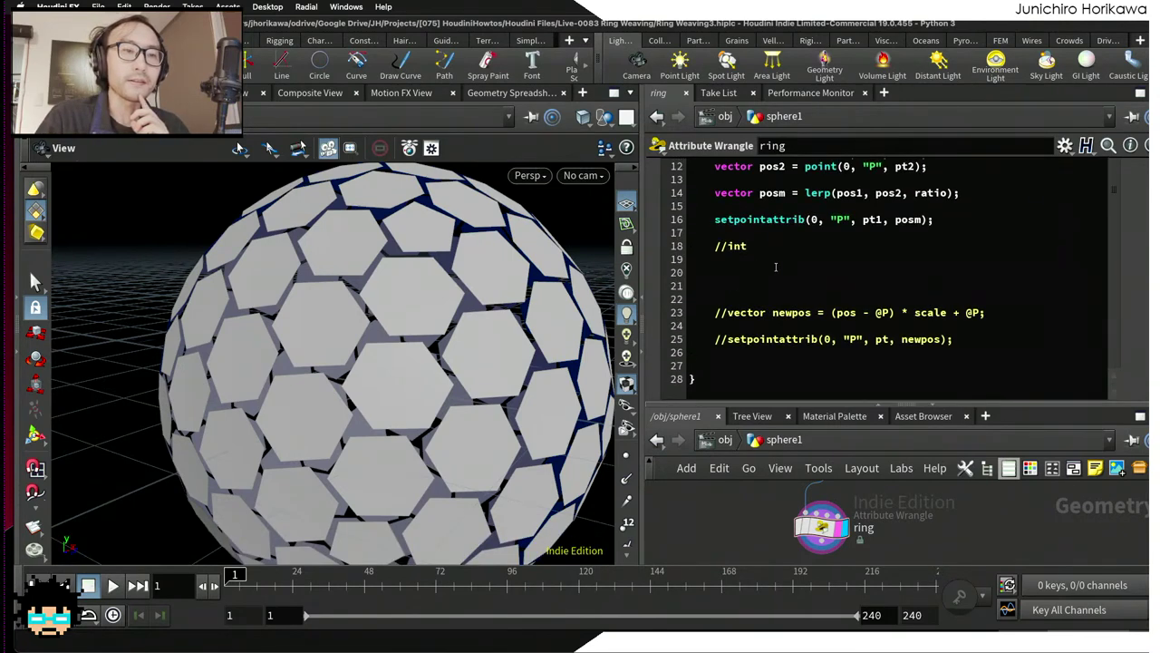
# Step: Delete the leftover //int comments and move the setpointattrib statement to the loop's end
pyautogui.moveTo(716, 272); pyautogui.dragTo(632, 250)
pyautogui.press('BackSpace')
pyautogui.press('BackSpace')
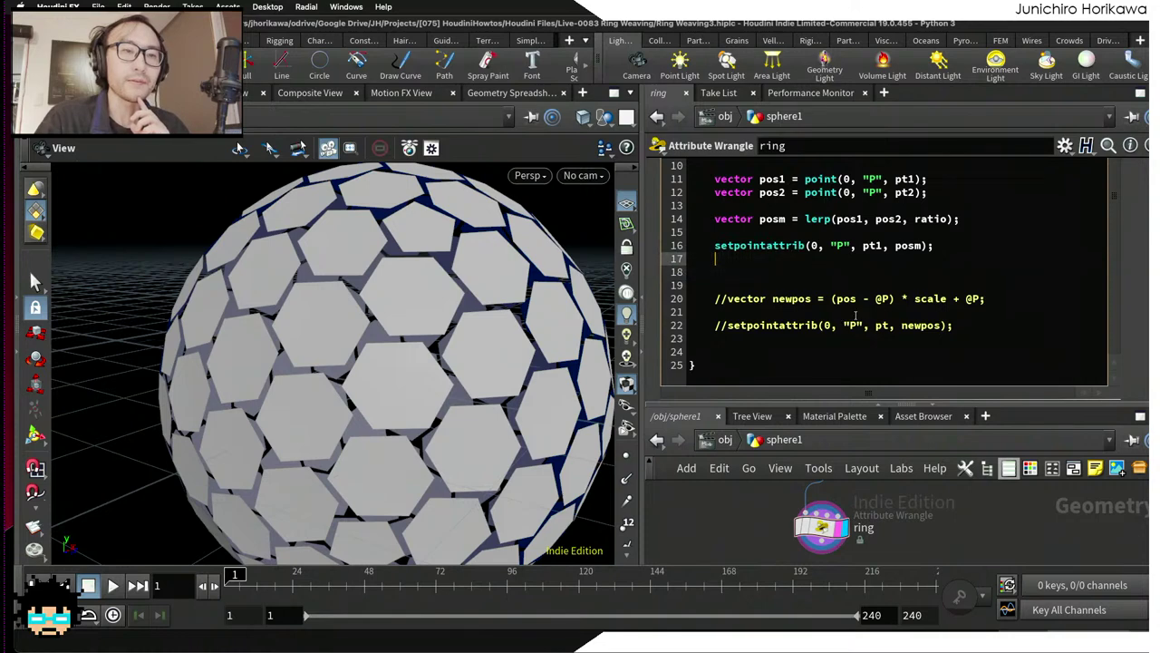
pyautogui.moveTo(1004, 304); pyautogui.dragTo(732, 299)
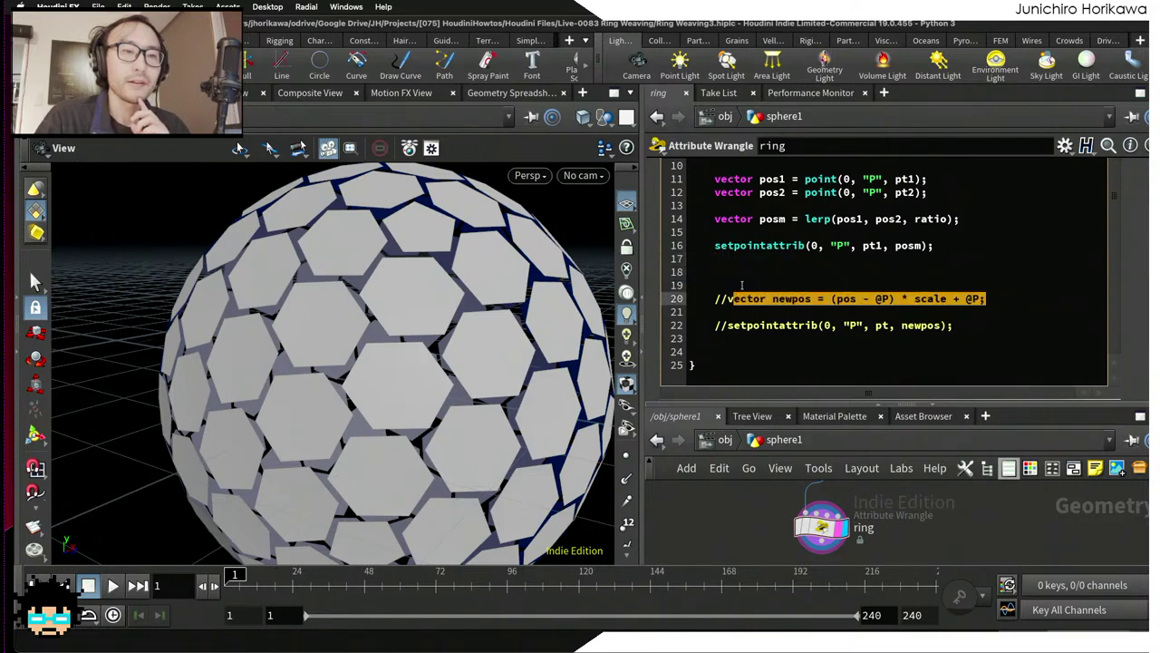
pyautogui.click(938, 244)
pyautogui.moveTo(939, 245); pyautogui.dragTo(716, 245)
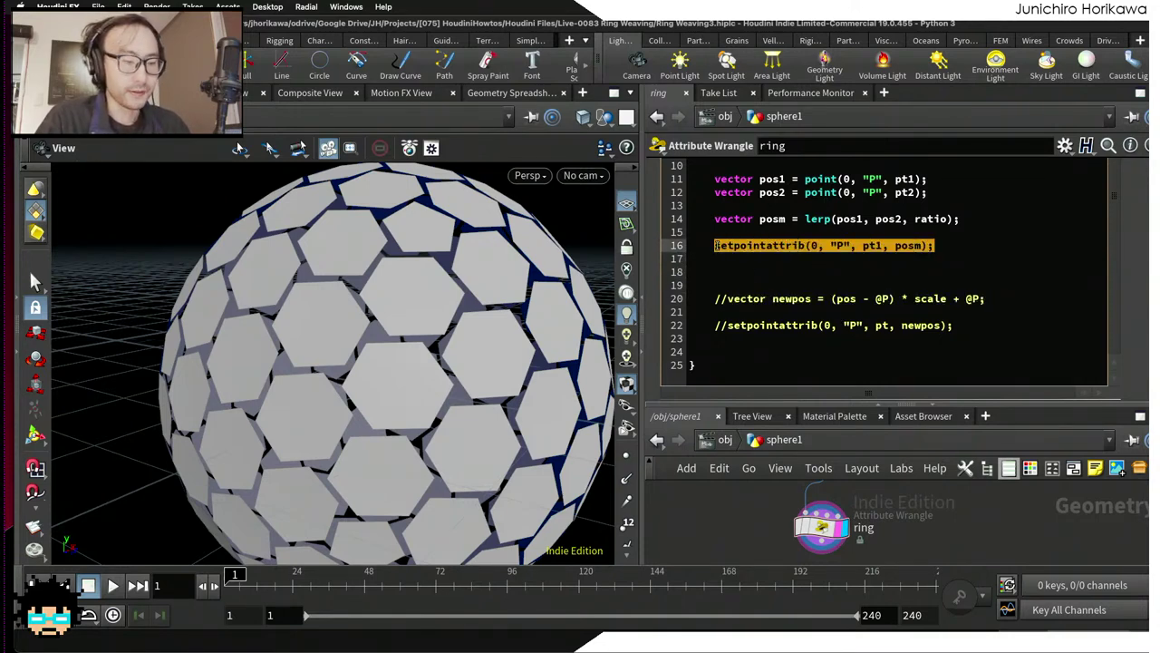
pyautogui.hotkey('ctrl', 'x')
pyautogui.click(751, 351)
pyautogui.hotkey('ctrl', 'v')
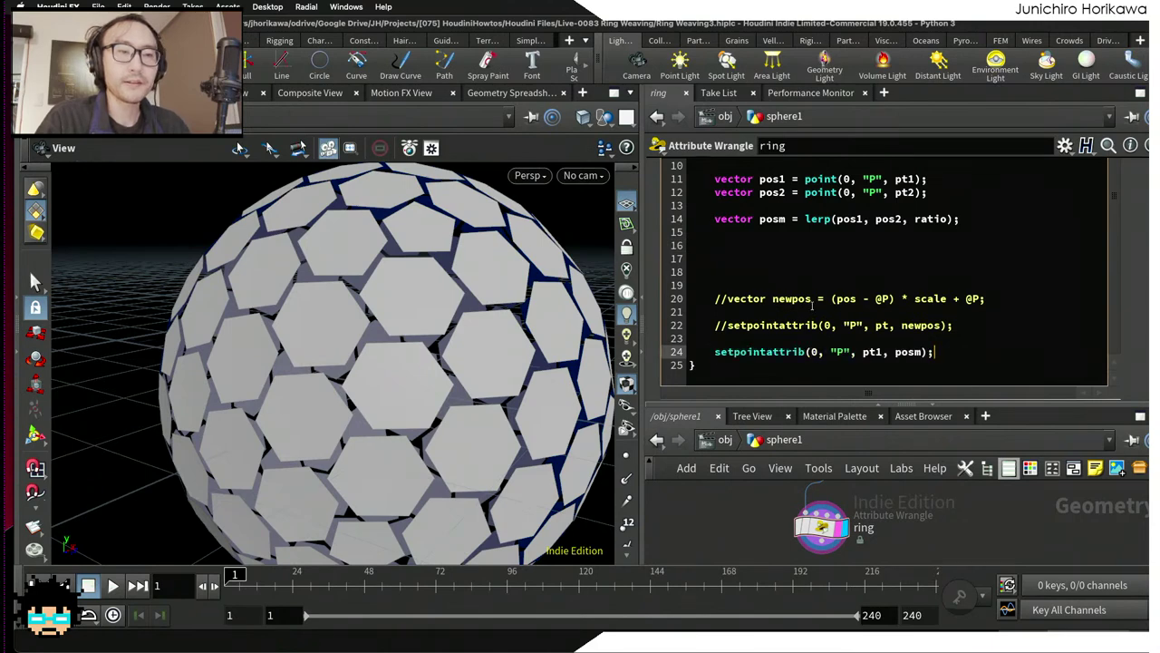
# Step: Uncomment the newpos line and remove the blank lines around it
pyautogui.click(818, 299)
pyautogui.scroll(1, 843, 286)
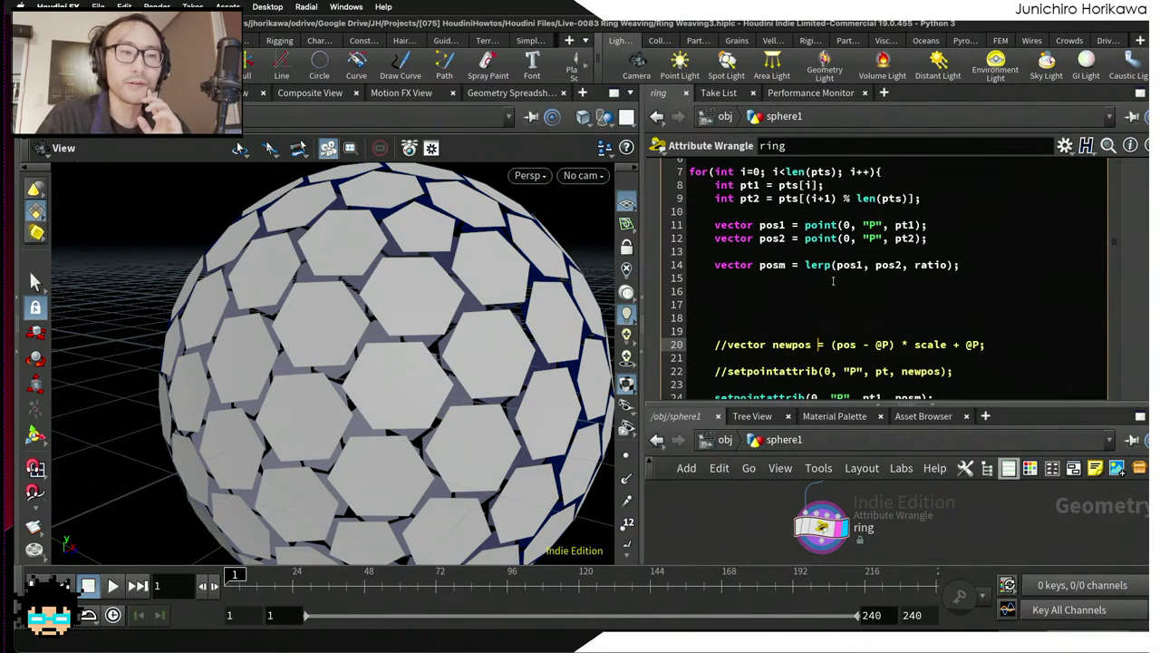
pyautogui.moveTo(728, 345); pyautogui.dragTo(676, 302)
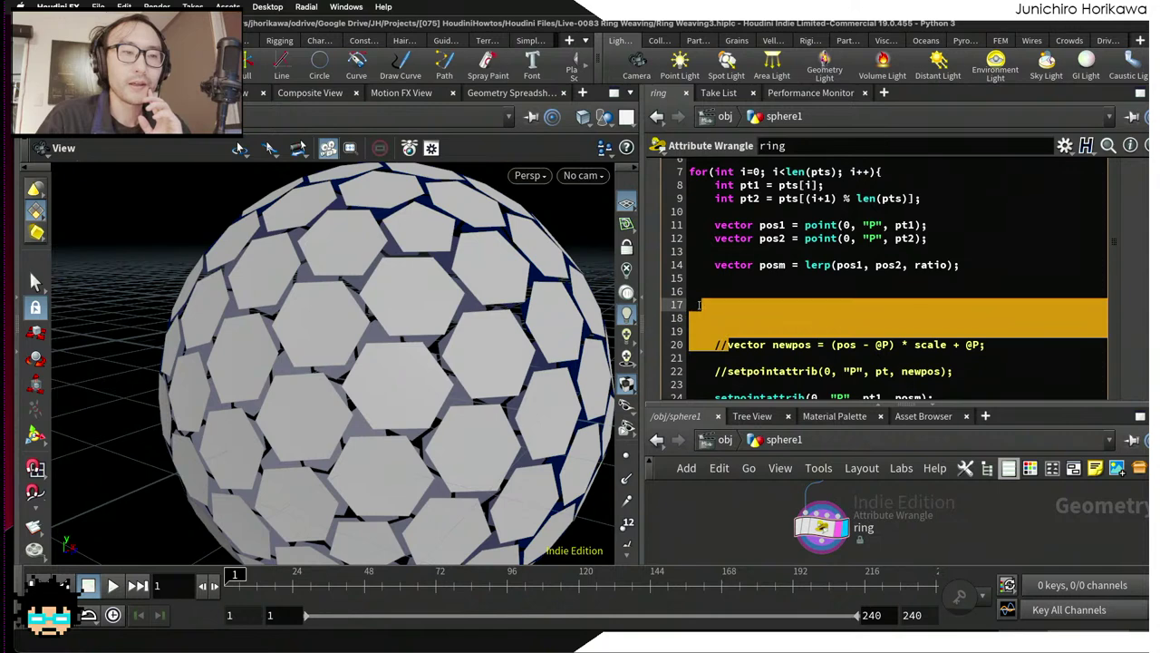
pyautogui.press('BackSpace')
pyautogui.press('Tab')
pyautogui.press('Tab')
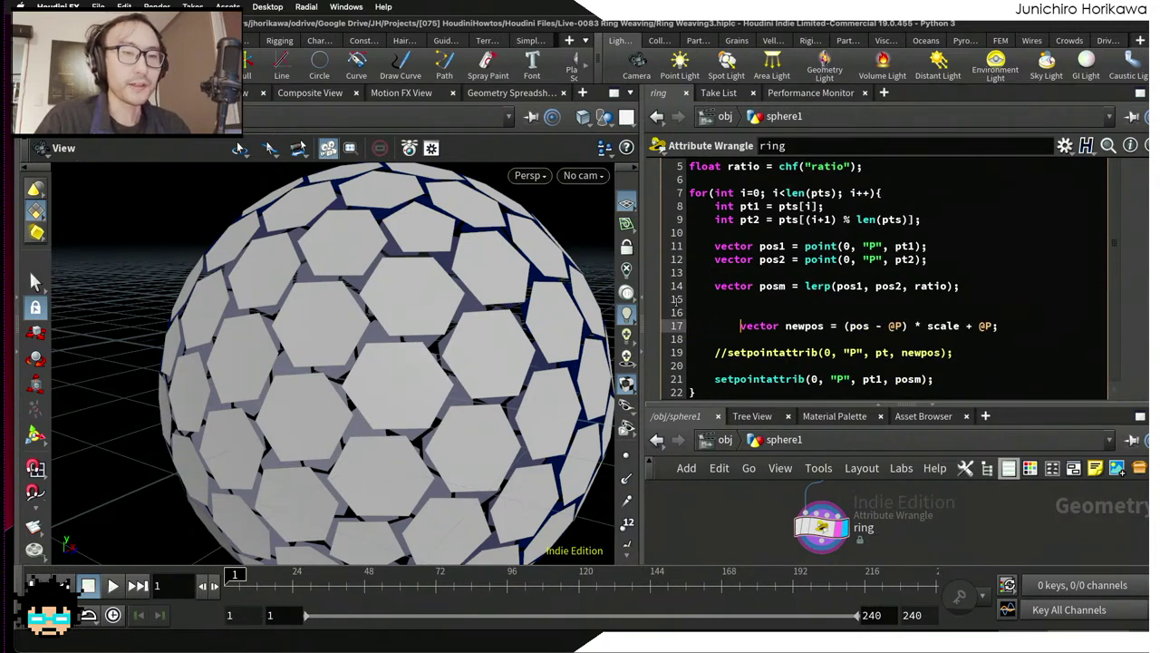
pyautogui.hotkey('shift', 'Tab')
pyautogui.click(725, 303)
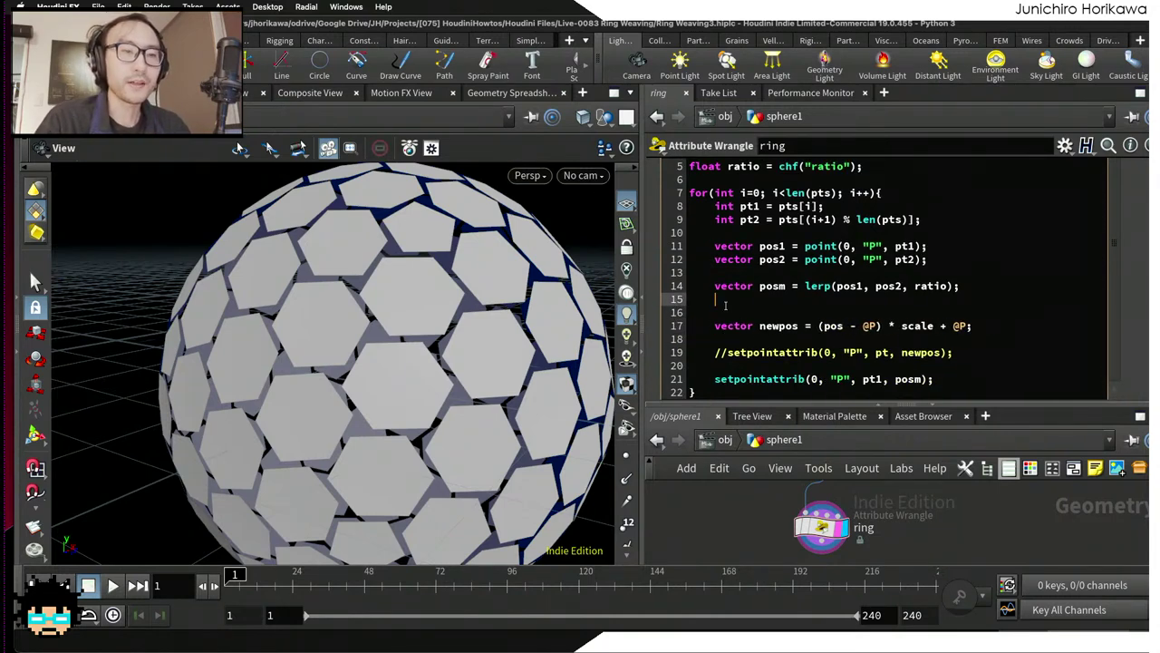
pyautogui.press('BackSpace')
pyautogui.press('BackSpace')
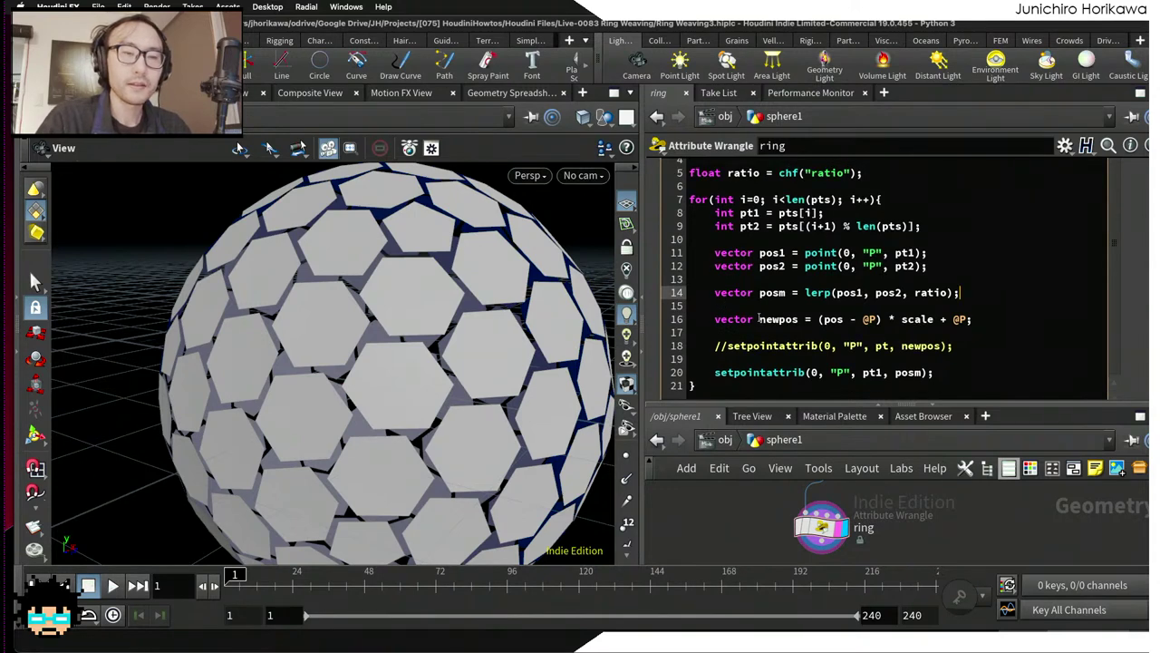
# Step: Base the newpos formula on posm and write newpos in the setpointattrib call
pyautogui.moveTo(785, 293); pyautogui.dragTo(762, 293)
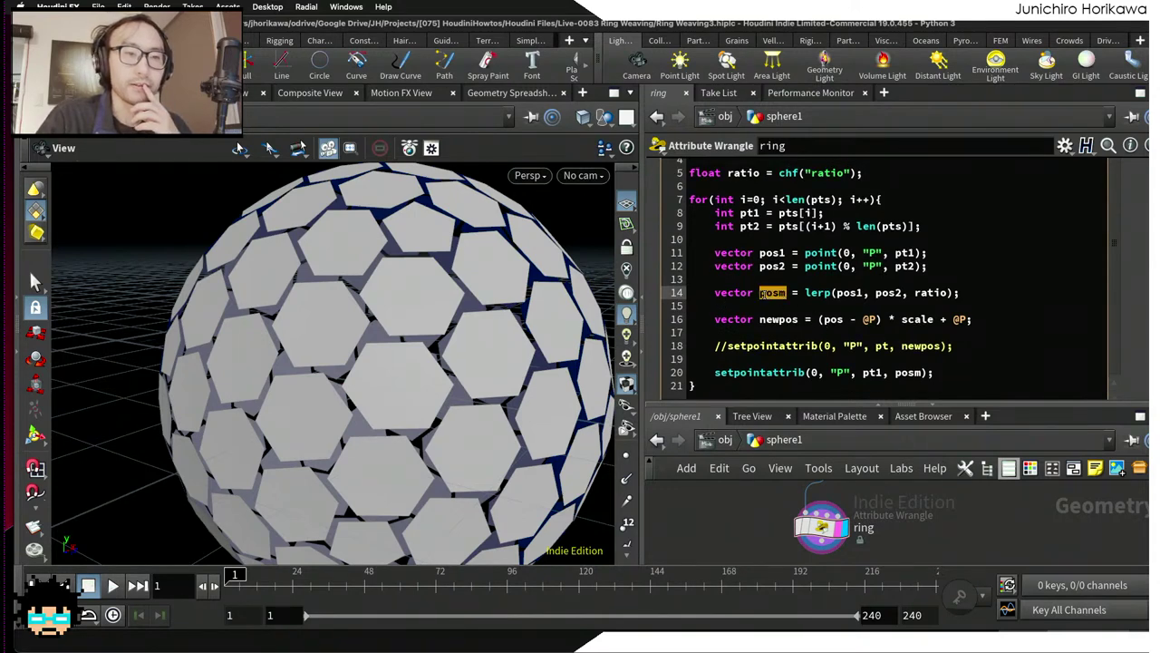
pyautogui.click(761, 293)
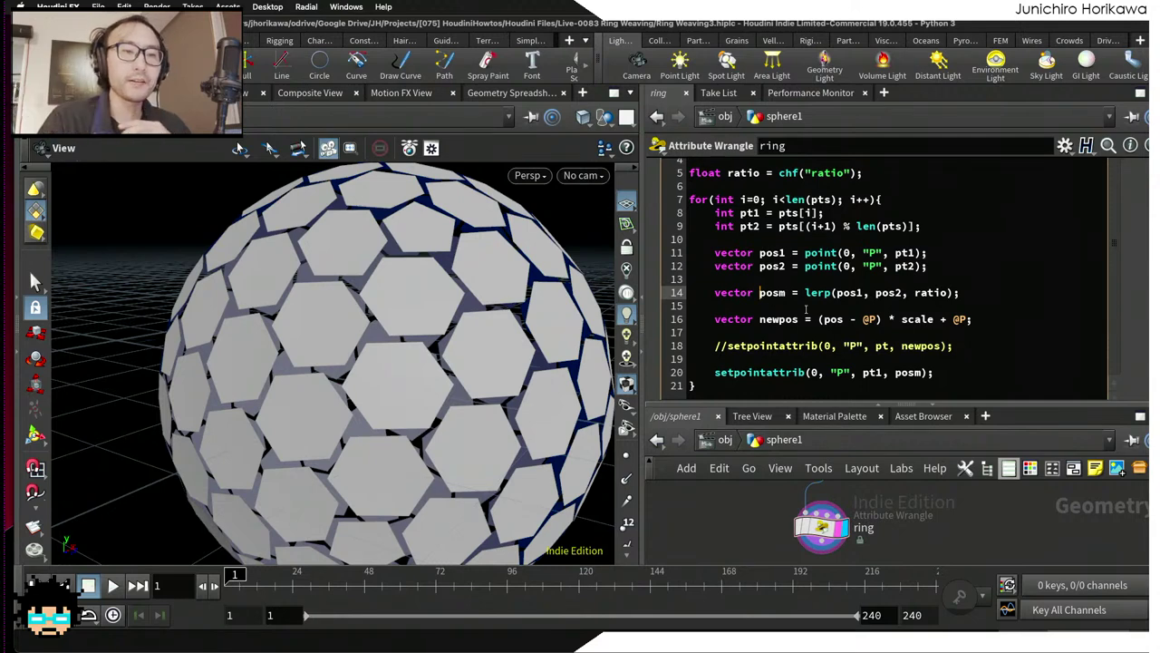
pyautogui.click(843, 319)
pyautogui.write('m')
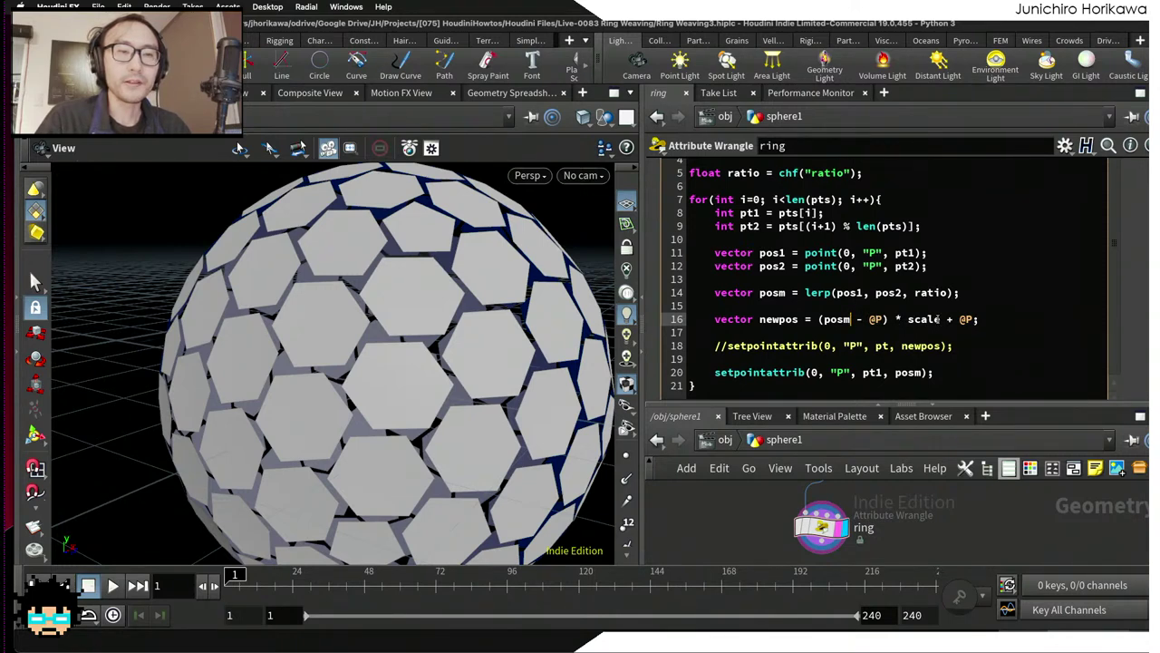
pyautogui.moveTo(922, 373); pyautogui.dragTo(896, 373)
pyautogui.write('newpos')
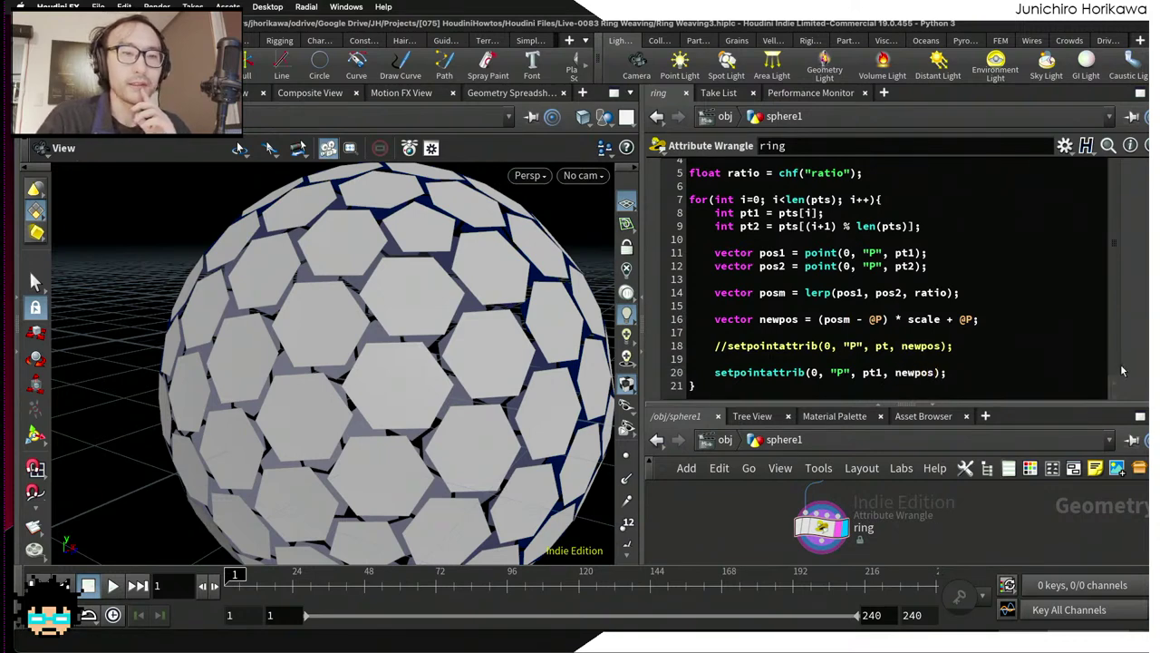
# Step: Raise the ring Scale to 1.512 with Ratio 0.771 and inspect the overlapping woven tiles
pyautogui.moveTo(872, 370); pyautogui.dragTo(1001, 364)
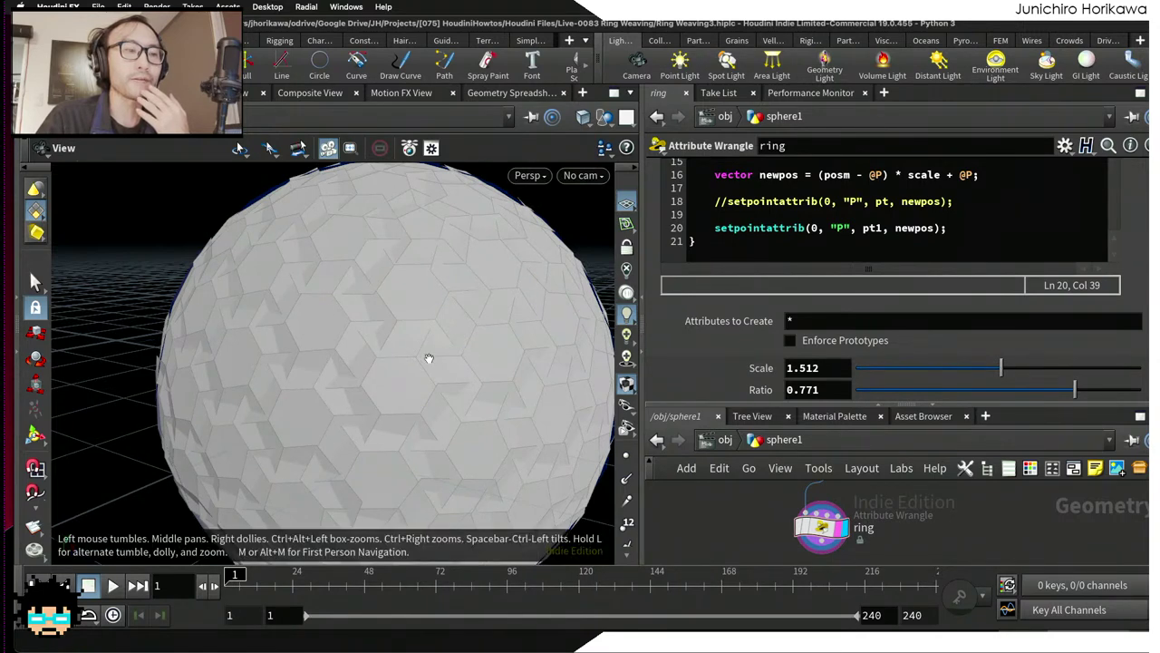
pyautogui.moveTo(461, 381); pyautogui.dragTo(353, 331)
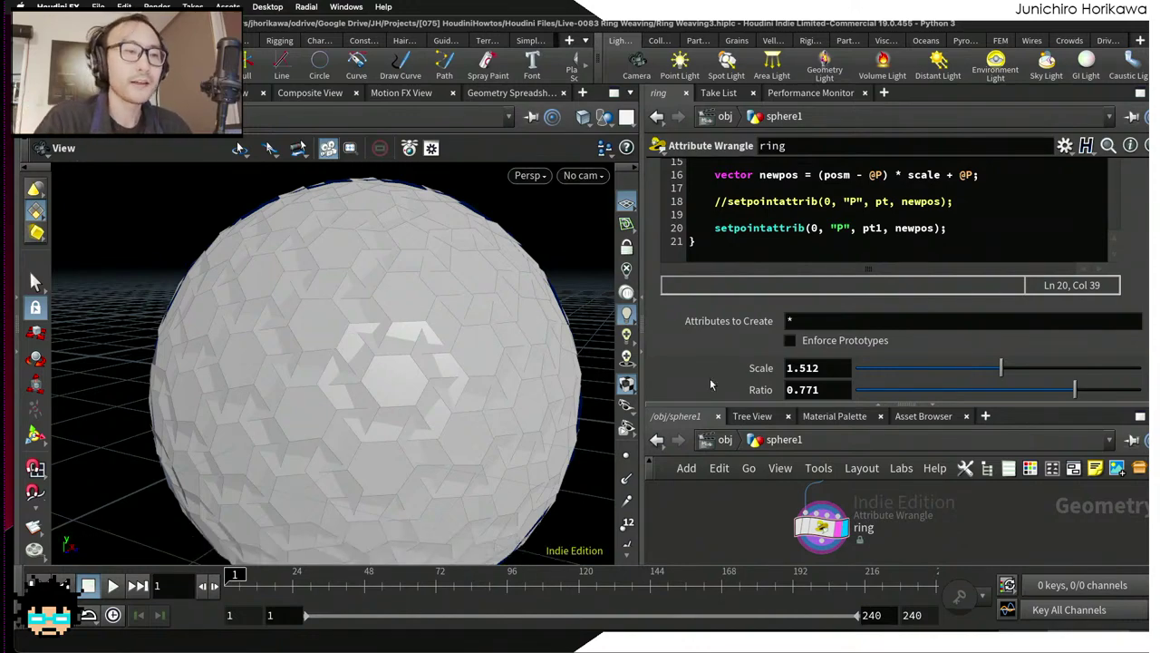
pyautogui.moveTo(503, 344); pyautogui.dragTo(420, 293)
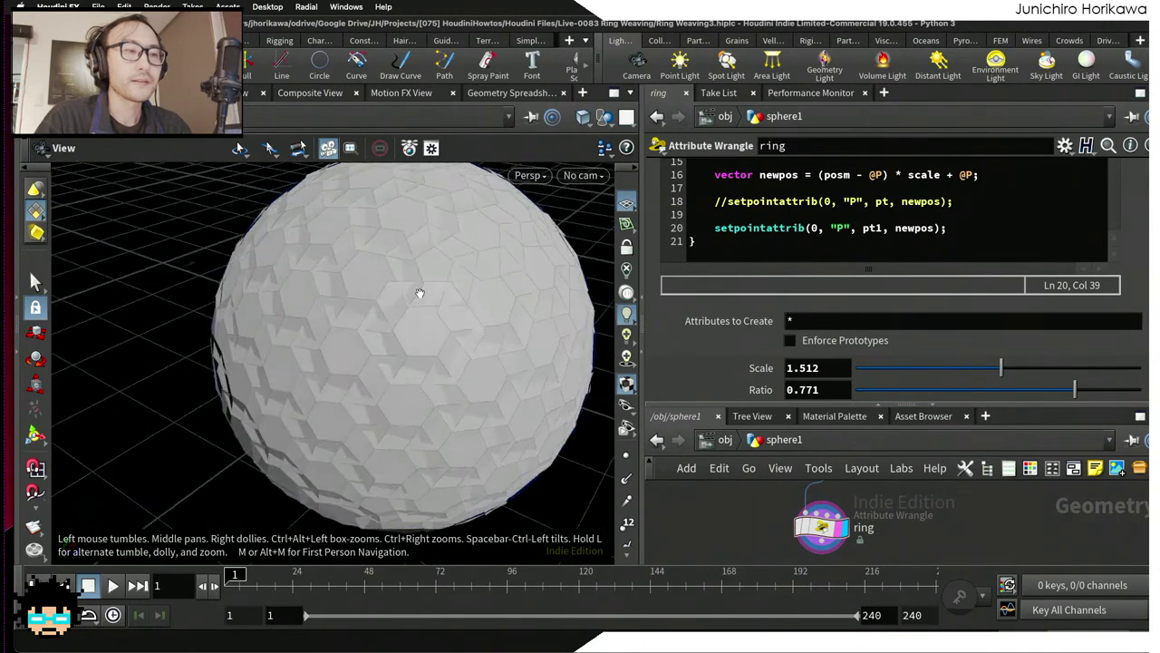
pyautogui.moveTo(761, 405); pyautogui.dragTo(763, 320)
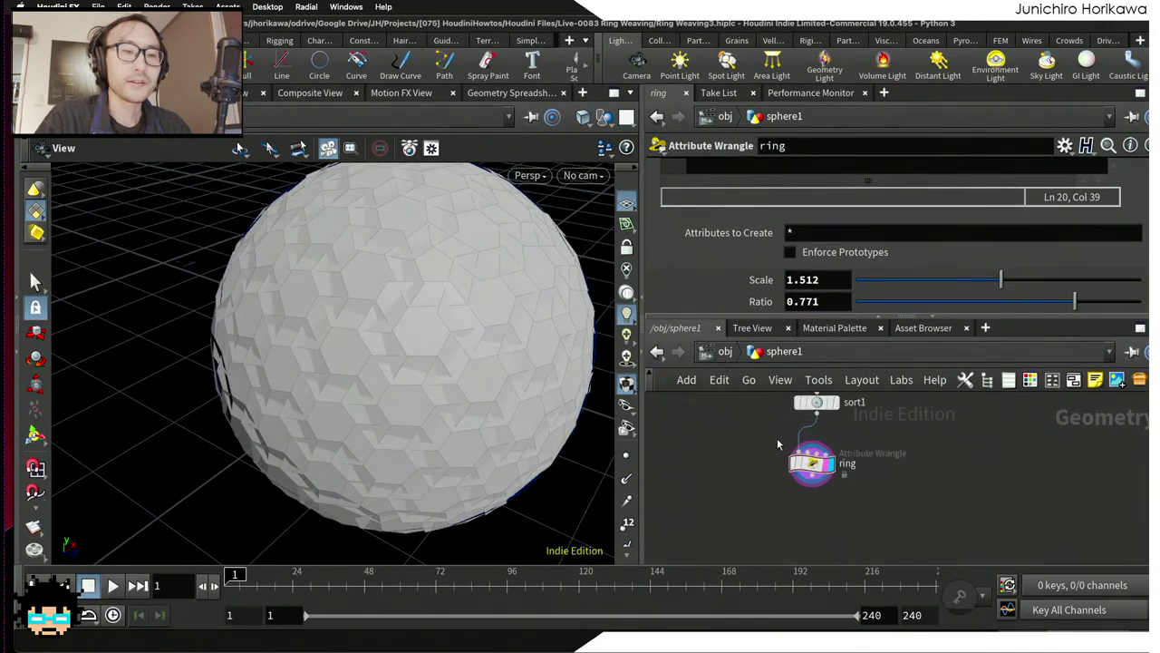
# Step: Search 'convert' in the node menu and drop convertline1 directly below the ring wrangle
pyautogui.moveTo(812, 463); pyautogui.dragTo(824, 445)
pyautogui.scroll(-2, 870, 479)
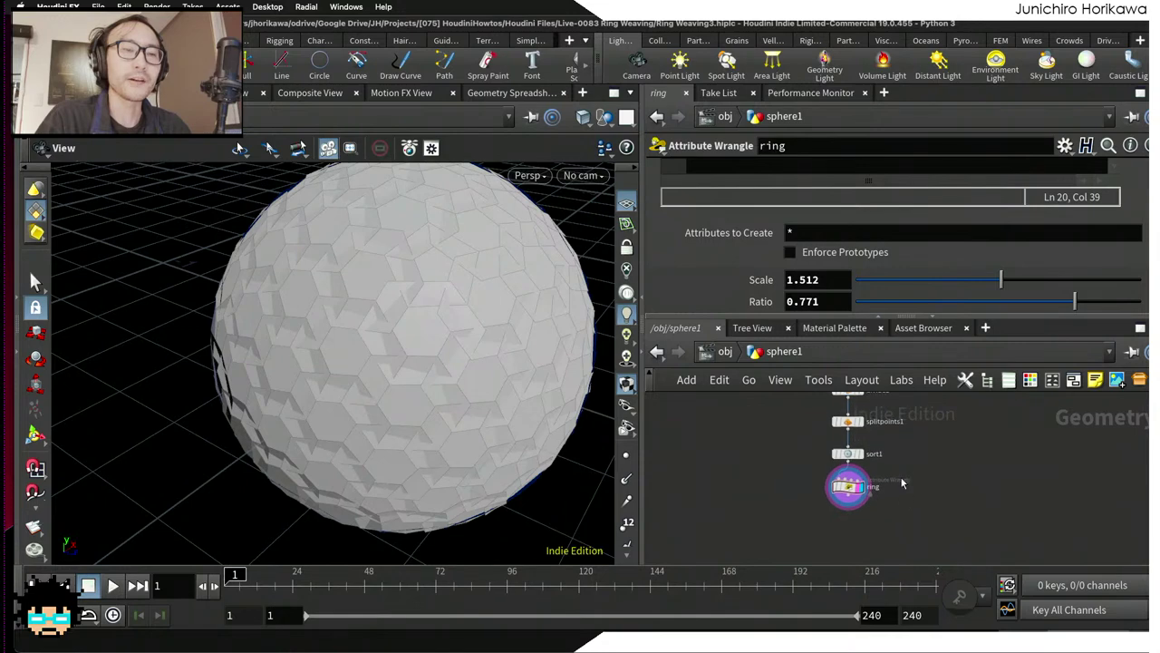
pyautogui.moveTo(845, 317); pyautogui.dragTo(842, 342)
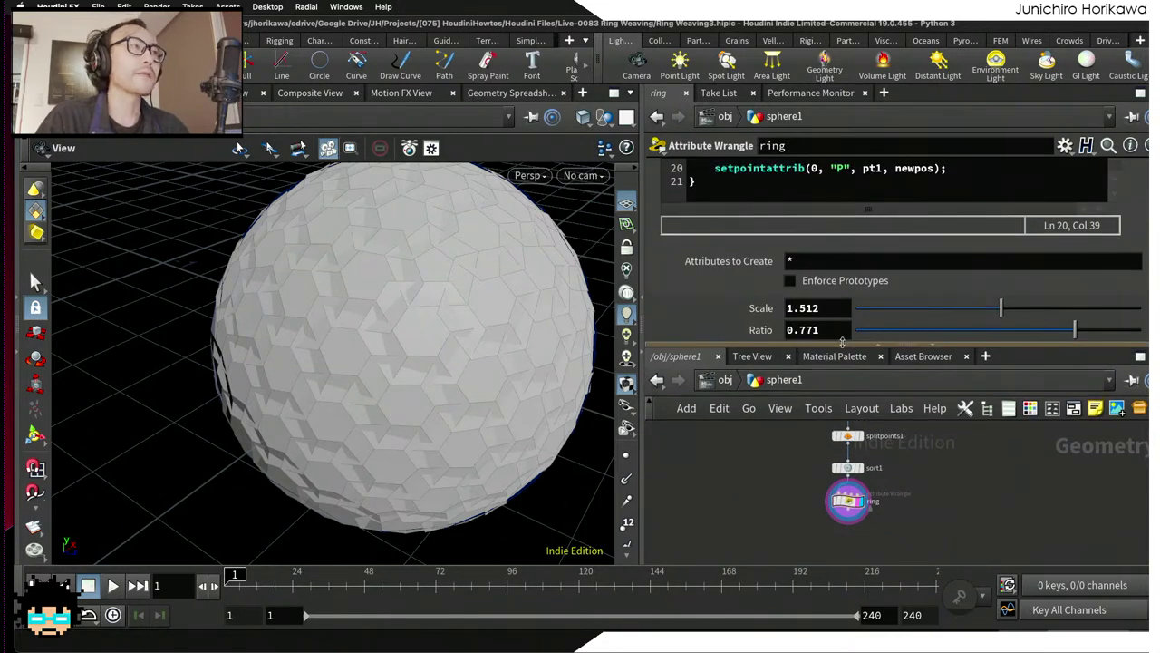
pyautogui.press('Tab')
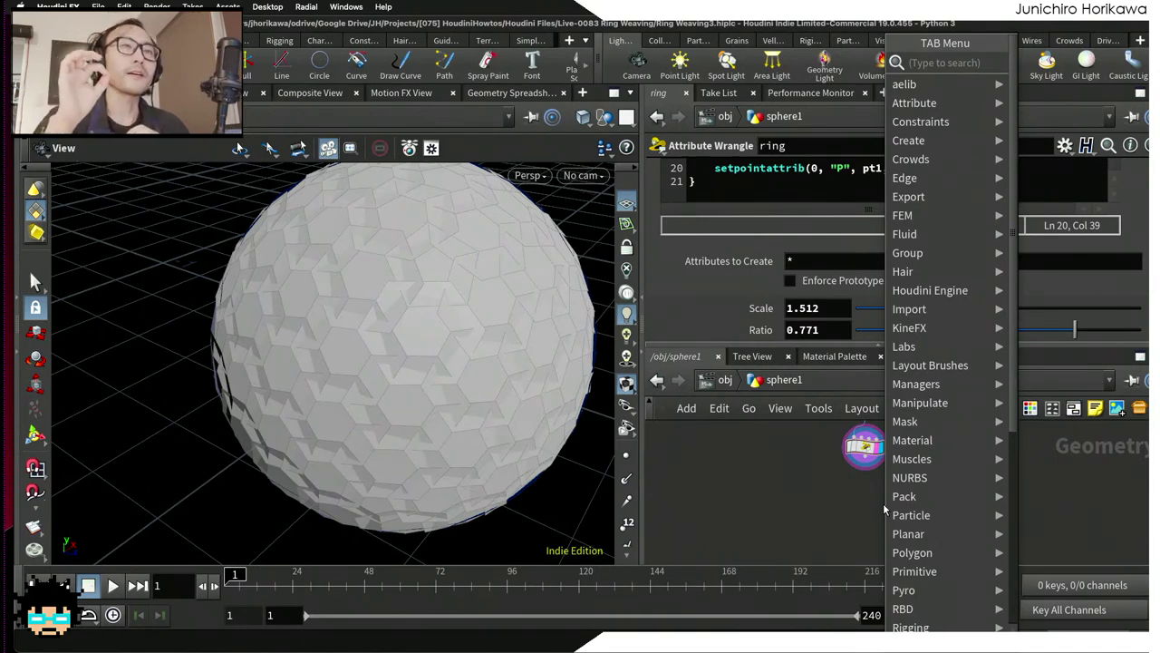
pyautogui.click(741, 447)
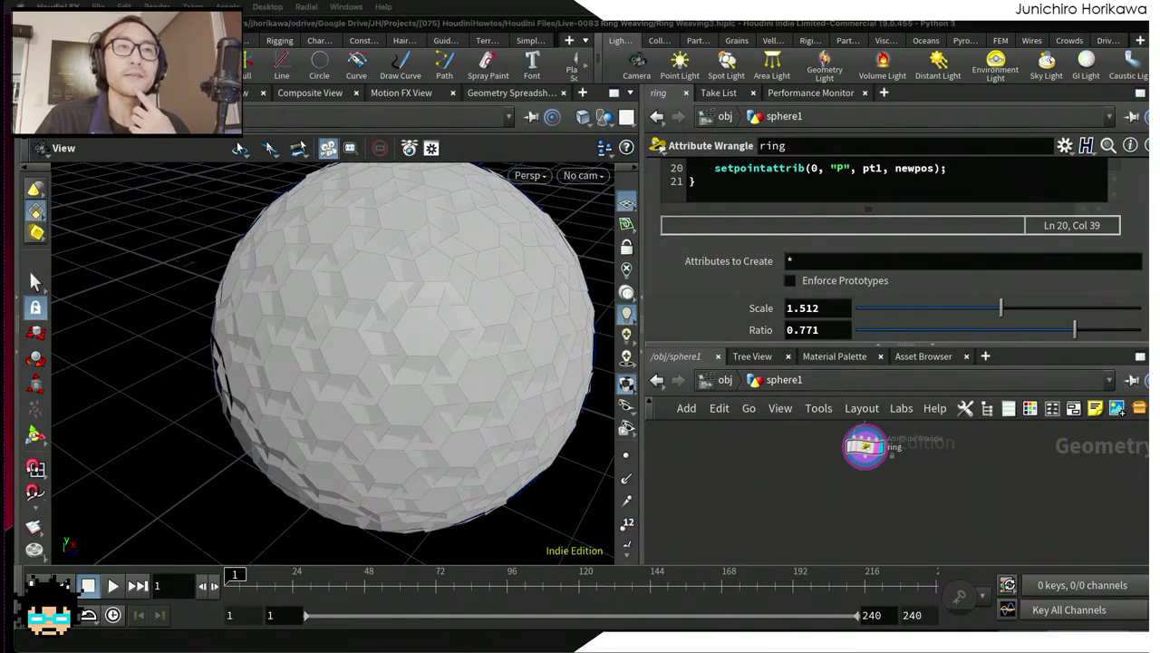
pyautogui.press('Tab')
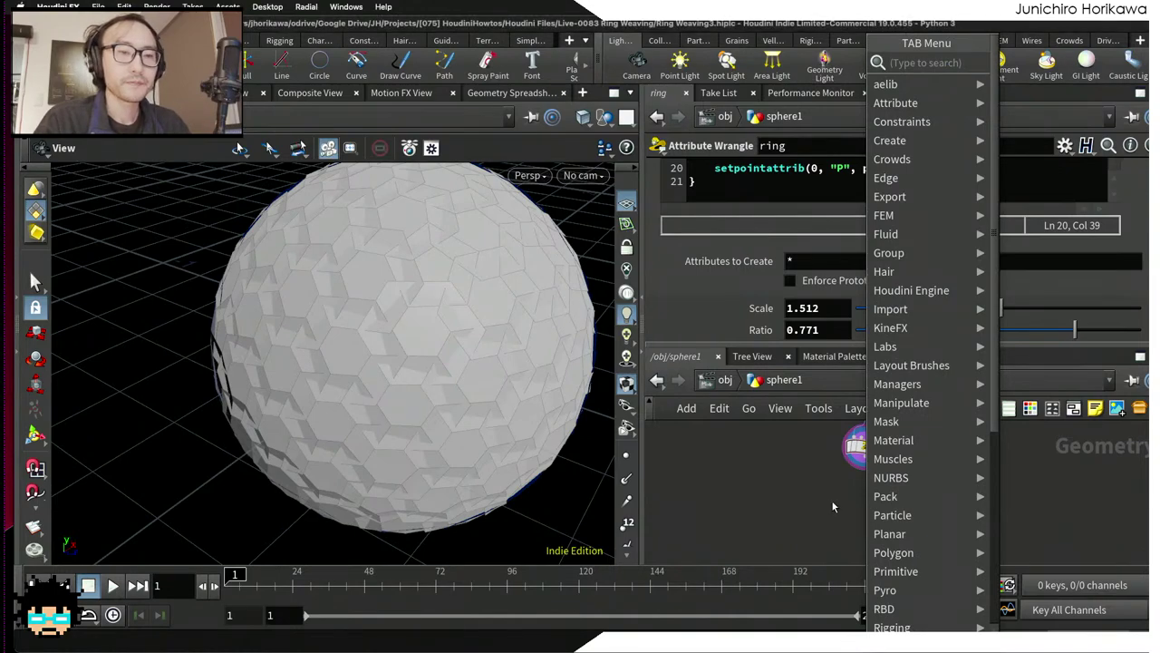
pyautogui.write('convert')
pyautogui.press('Down')
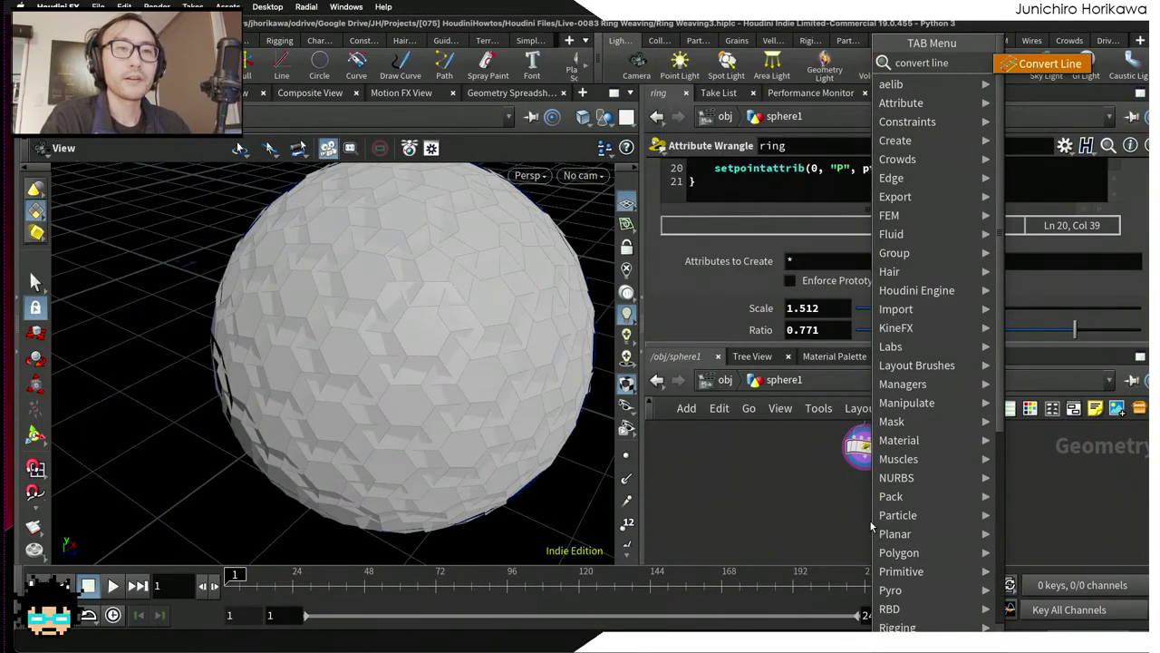
pyautogui.press('Return')
pyautogui.click(866, 488)
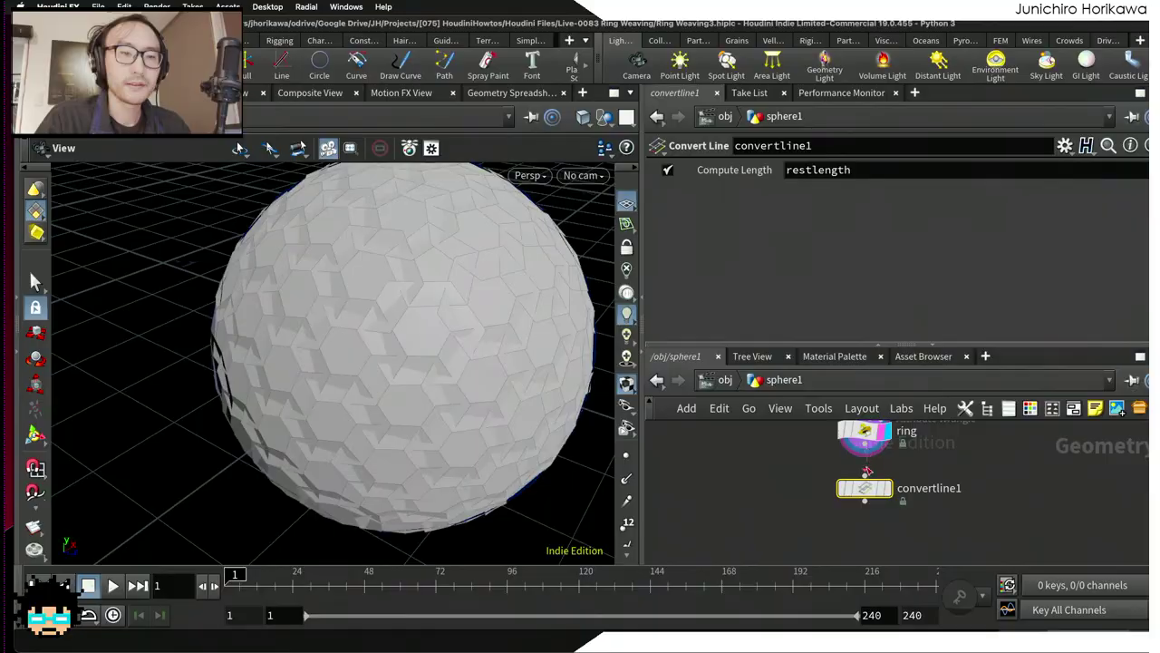
# Step: Display convertline1's edge-line wireframe of the sphere, then show all windows in Mission Control
pyautogui.click(886, 488)
pyautogui.moveTo(571, 384); pyautogui.dragTo(445, 313)
pyautogui.scroll(-3, 453, 294)
pyautogui.scroll(3, 435, 272)
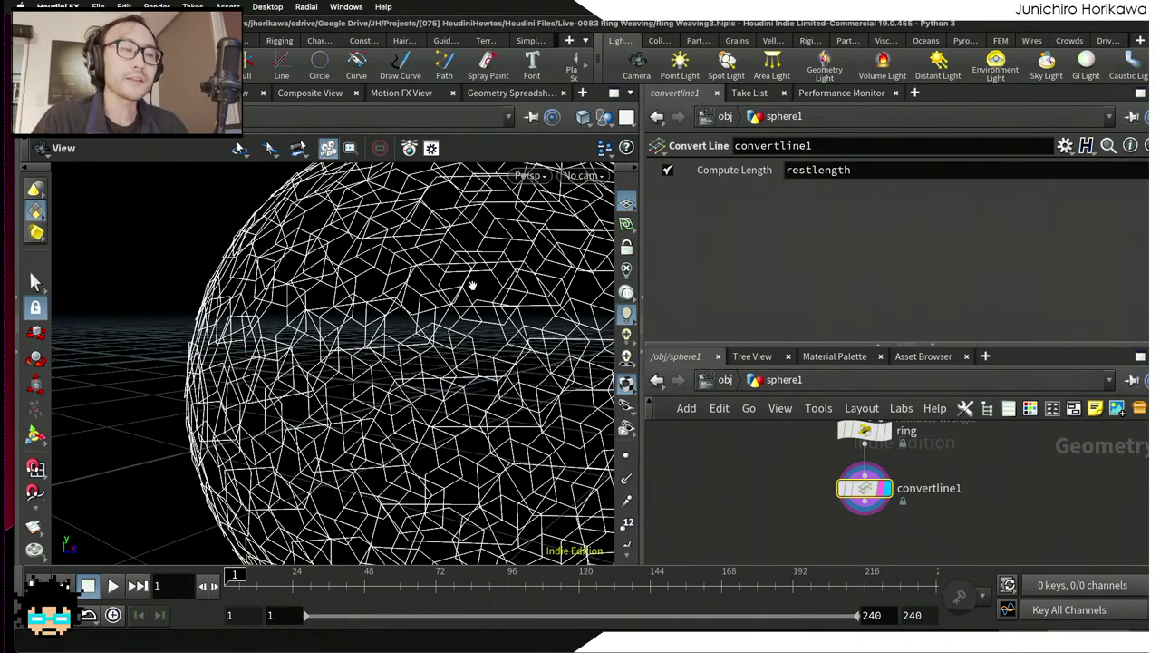
pyautogui.hotkey('ctrl', 'Up')
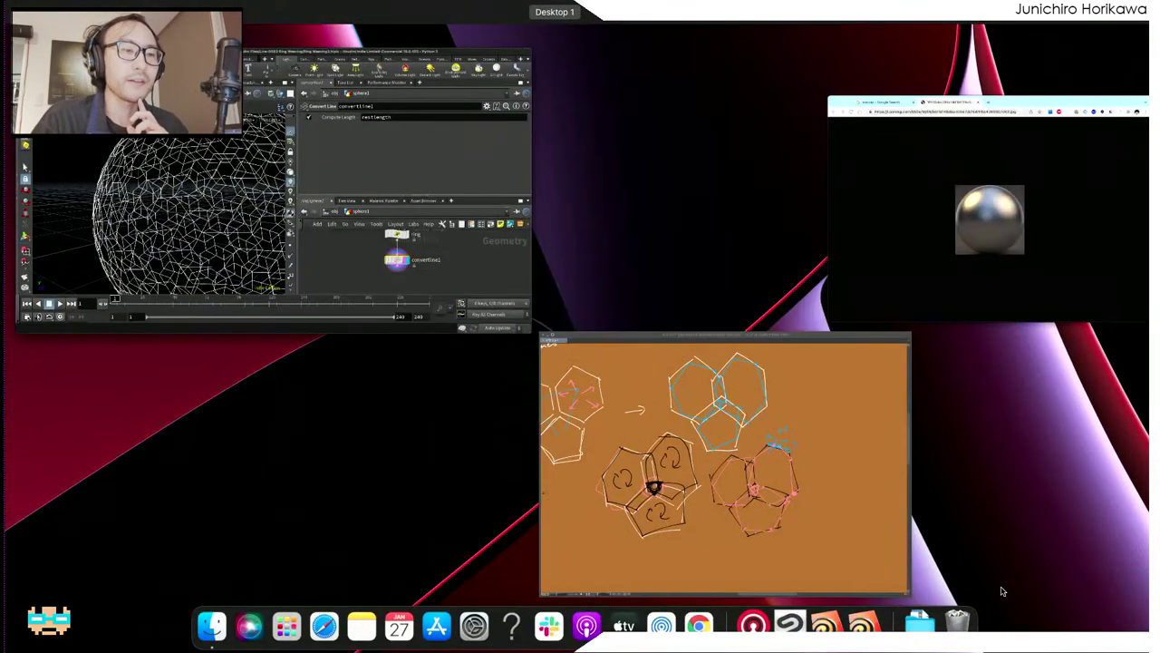
# Step: On the orange sketch canvas, draw a white hexagon on the right
pyautogui.click(812, 504)
pyautogui.moveTo(763, 301); pyautogui.dragTo(595, 368, button='middle')
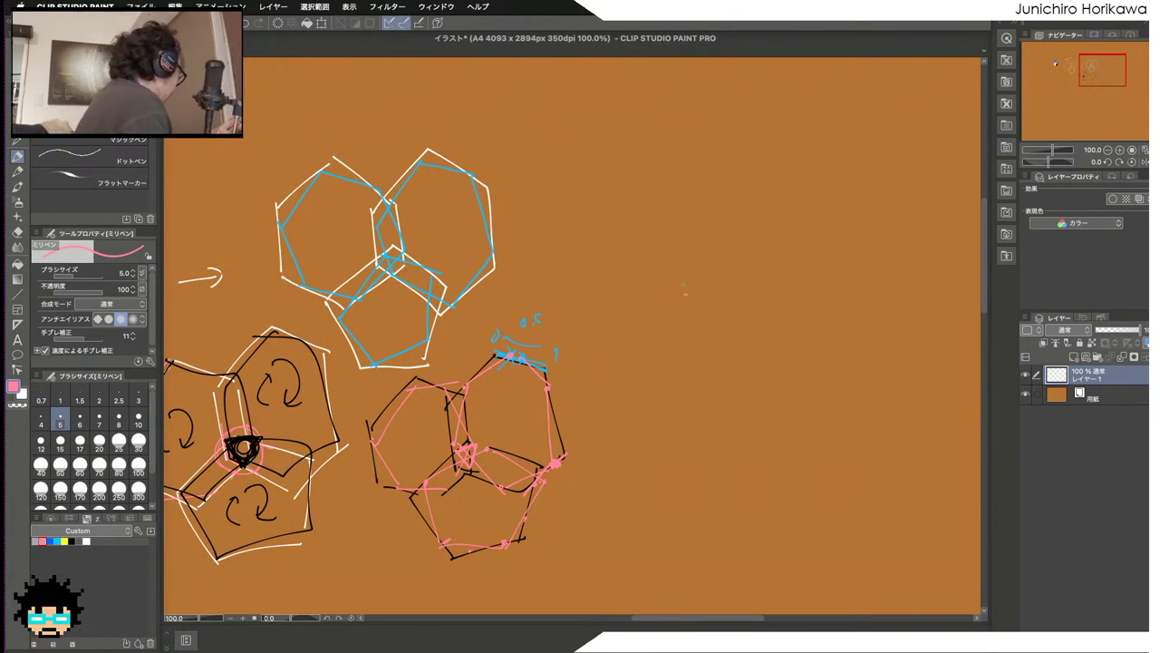
pyautogui.click(86, 542)
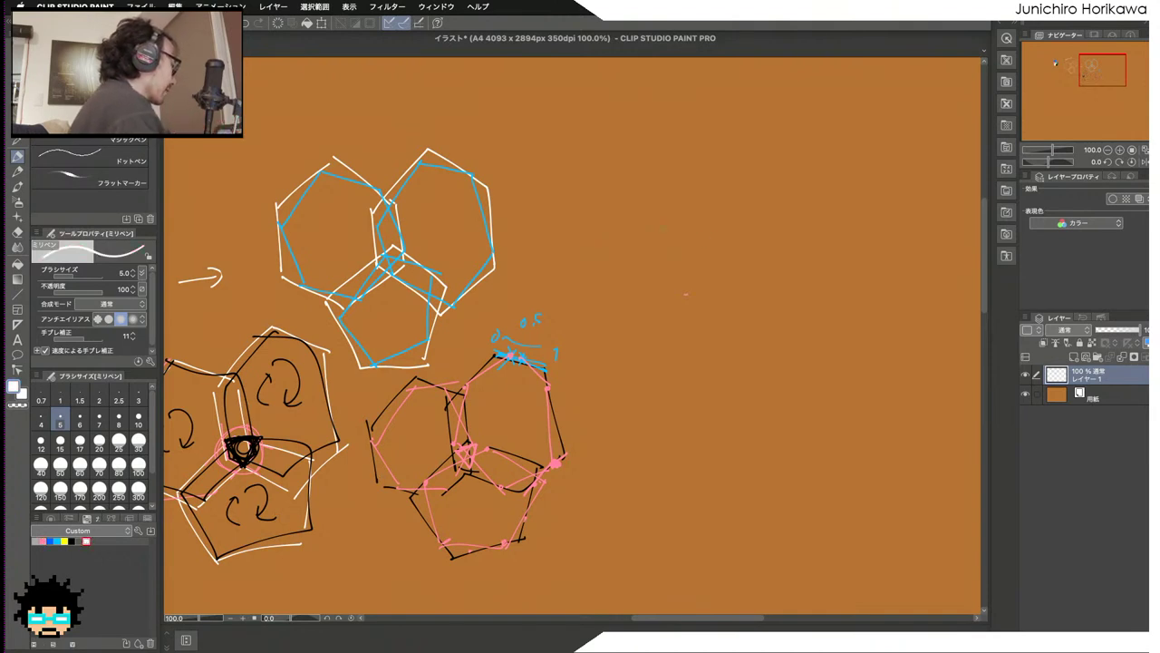
pyautogui.moveTo(654, 191)
pyautogui.mouseDown()
pyautogui.moveTo(610, 276)
pyautogui.moveTo(771, 178)
pyautogui.moveTo(822, 263)
pyautogui.mouseUp()
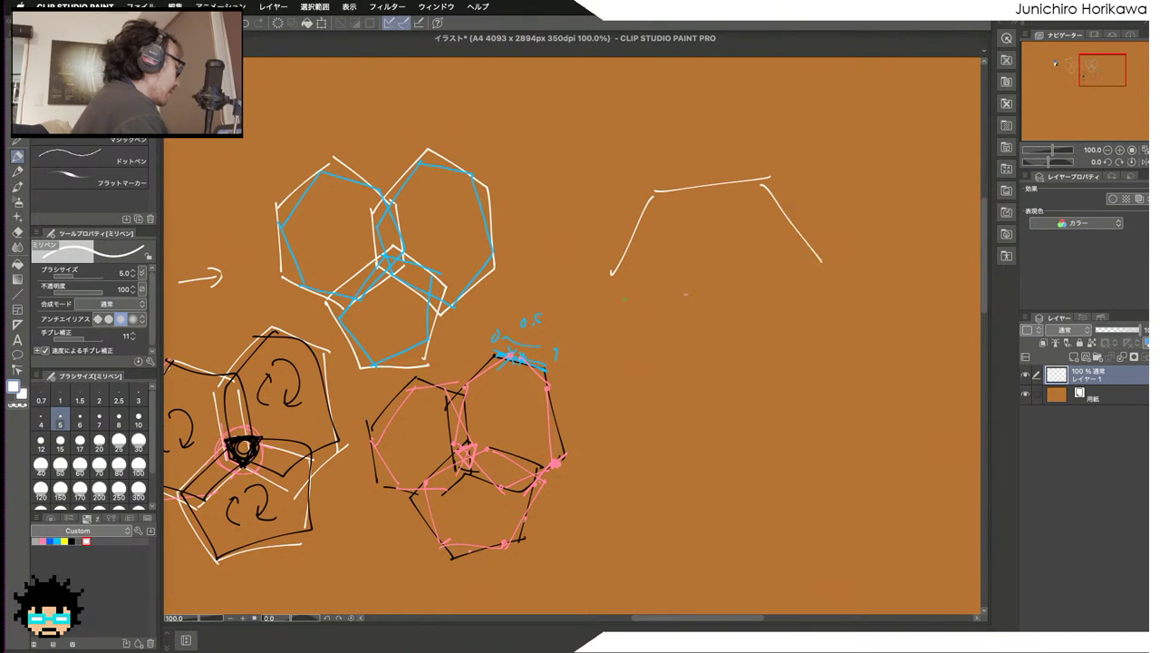
pyautogui.moveTo(607, 281)
pyautogui.mouseDown()
pyautogui.moveTo(664, 361)
pyautogui.moveTo(781, 346)
pyautogui.mouseUp()
pyautogui.moveTo(820, 261); pyautogui.dragTo(772, 348)
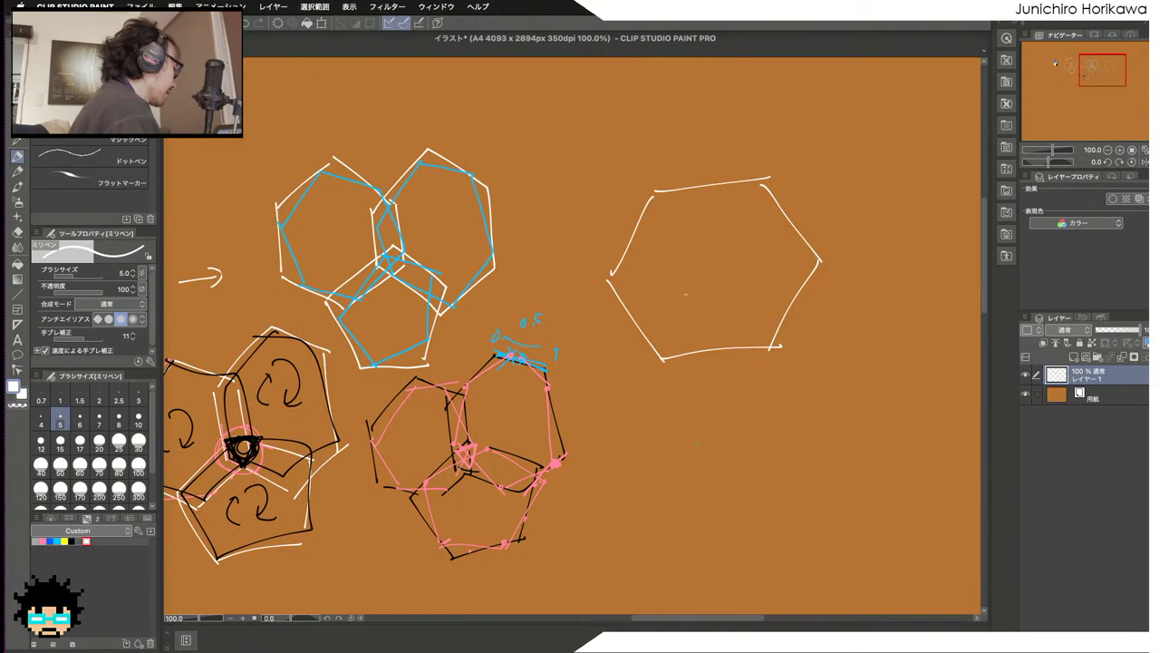
# Step: Write a 0～360 label and draw a sine wave with a dashed baseline below it
pyautogui.moveTo(682, 460); pyautogui.dragTo(680, 461)
pyautogui.moveTo(700, 471); pyautogui.dragTo(731, 467)
pyautogui.moveTo(749, 451); pyautogui.dragTo(750, 471)
pyautogui.moveTo(785, 439)
pyautogui.mouseDown()
pyautogui.moveTo(777, 462)
pyautogui.moveTo(803, 434)
pyautogui.mouseUp()
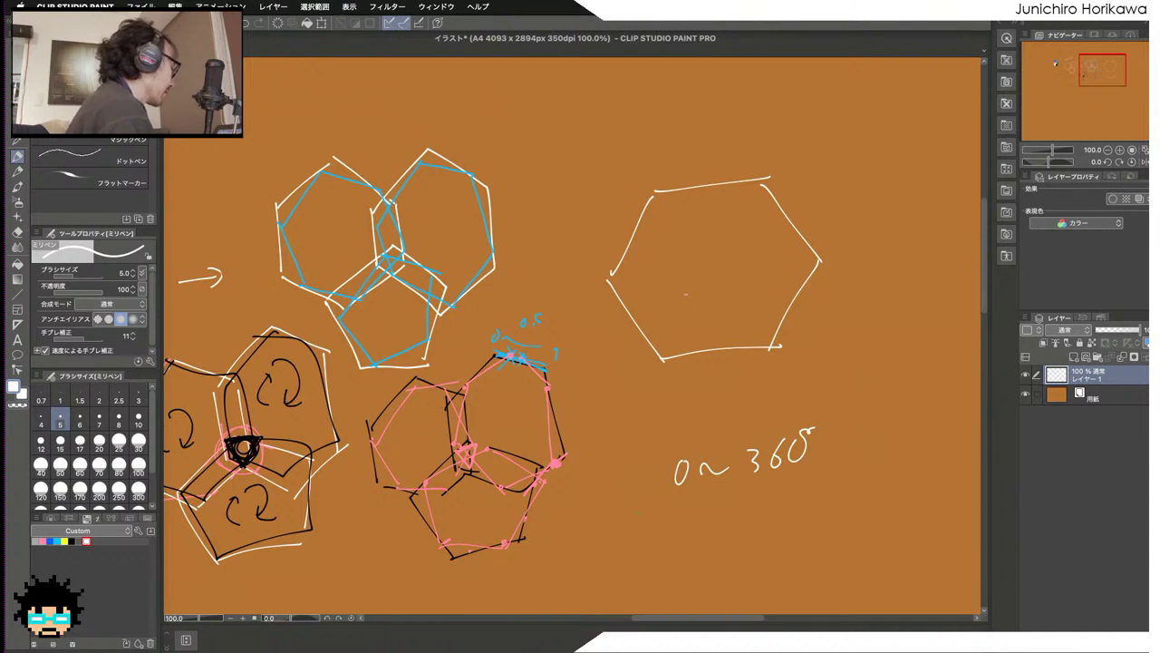
pyautogui.moveTo(632, 505)
pyautogui.mouseDown()
pyautogui.moveTo(759, 566)
pyautogui.moveTo(790, 503)
pyautogui.moveTo(843, 462)
pyautogui.mouseUp()
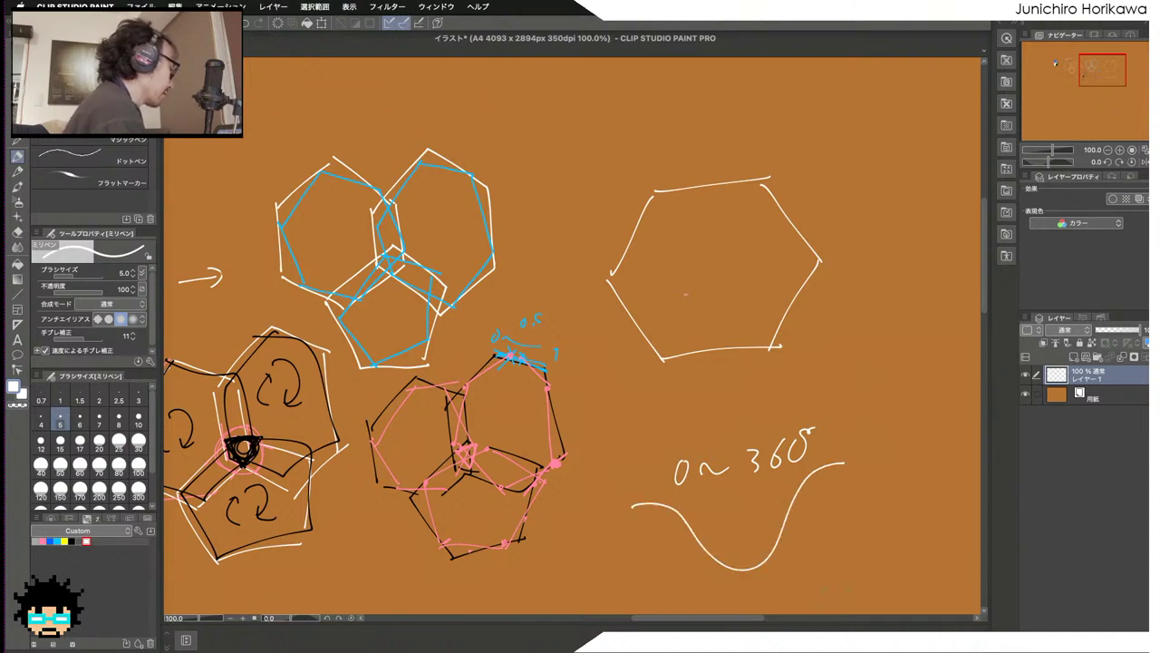
pyautogui.moveTo(730, 529); pyautogui.dragTo(740, 526)
pyautogui.moveTo(803, 515); pyautogui.dragTo(873, 502)
pyautogui.moveTo(892, 498); pyautogui.dragTo(897, 497)
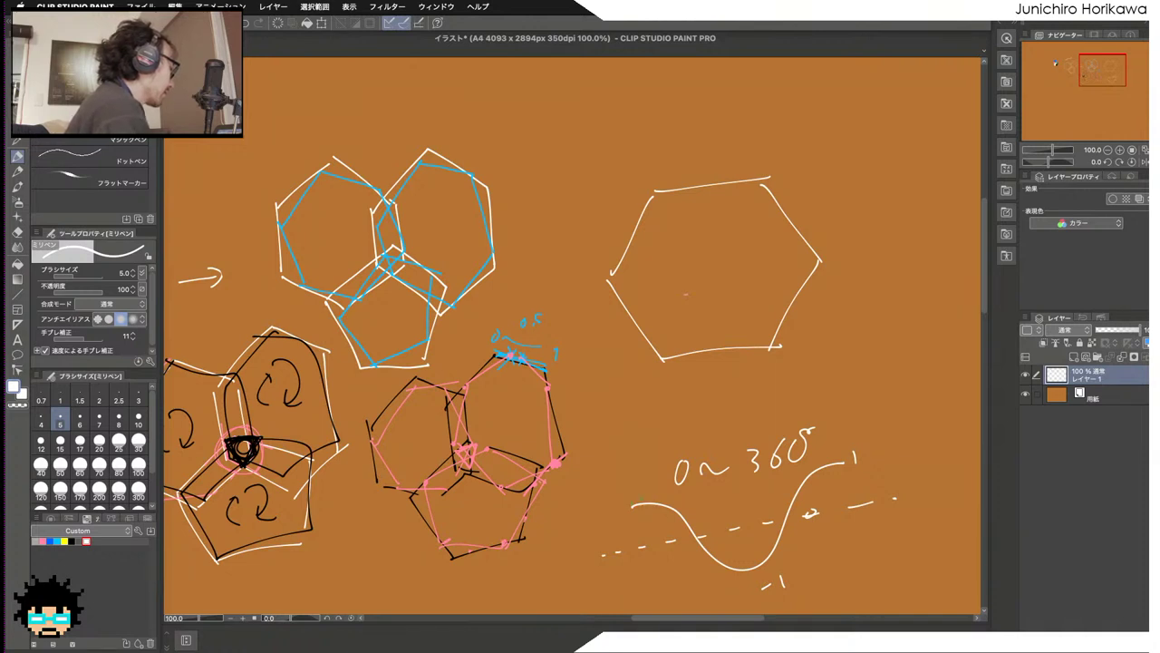
# Step: Add end lines labelled 0 and 360, circle the graph, underline the label, retrace the curve
pyautogui.moveTo(621, 465); pyautogui.dragTo(649, 589)
pyautogui.moveTo(615, 442); pyautogui.dragTo(613, 443)
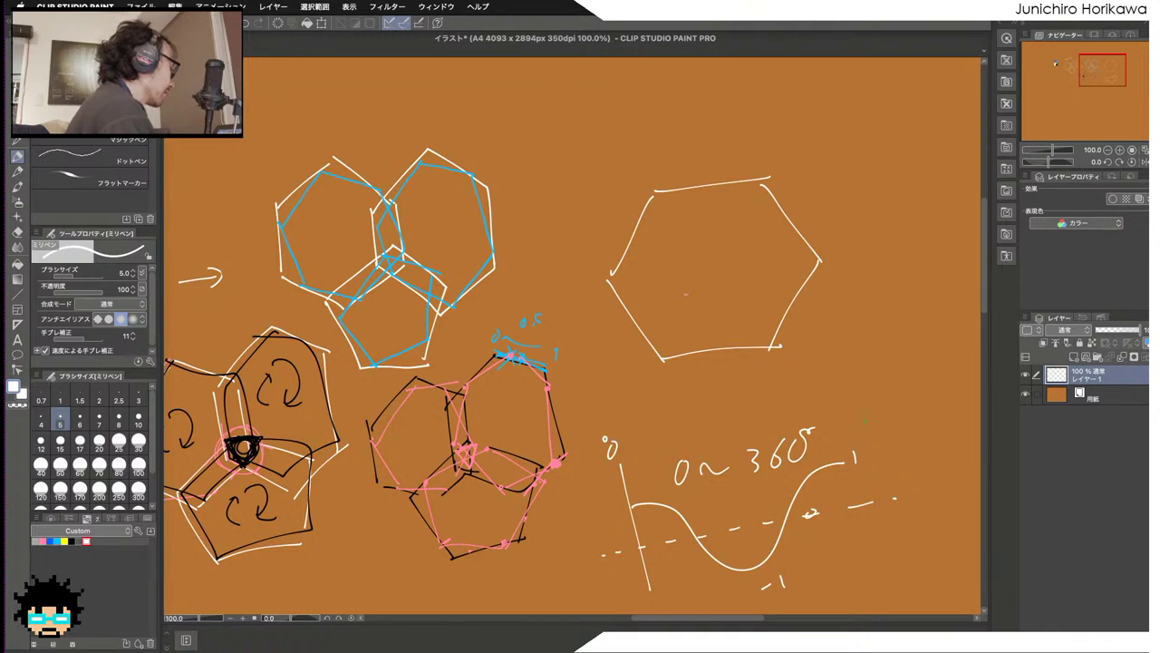
pyautogui.moveTo(845, 406); pyautogui.dragTo(876, 524)
pyautogui.moveTo(834, 384)
pyautogui.mouseDown()
pyautogui.moveTo(836, 397)
pyautogui.moveTo(873, 395)
pyautogui.mouseUp()
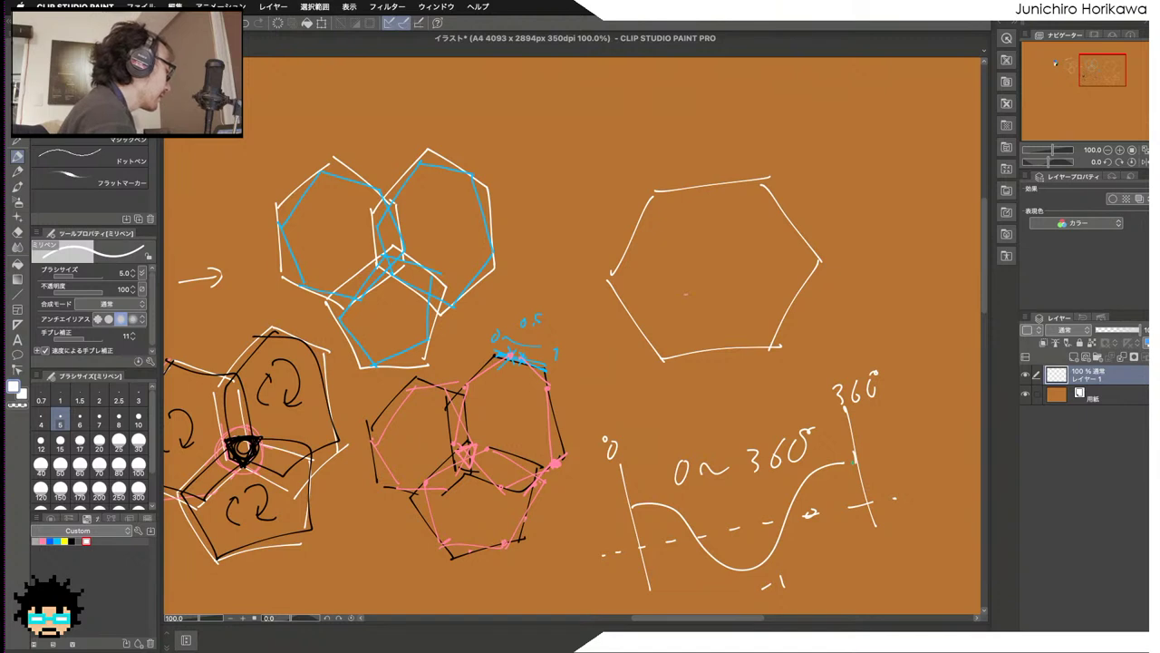
pyautogui.moveTo(689, 422)
pyautogui.mouseDown()
pyautogui.moveTo(604, 544)
pyautogui.moveTo(707, 609)
pyautogui.moveTo(816, 415)
pyautogui.mouseUp()
pyautogui.moveTo(680, 486); pyautogui.dragTo(848, 446)
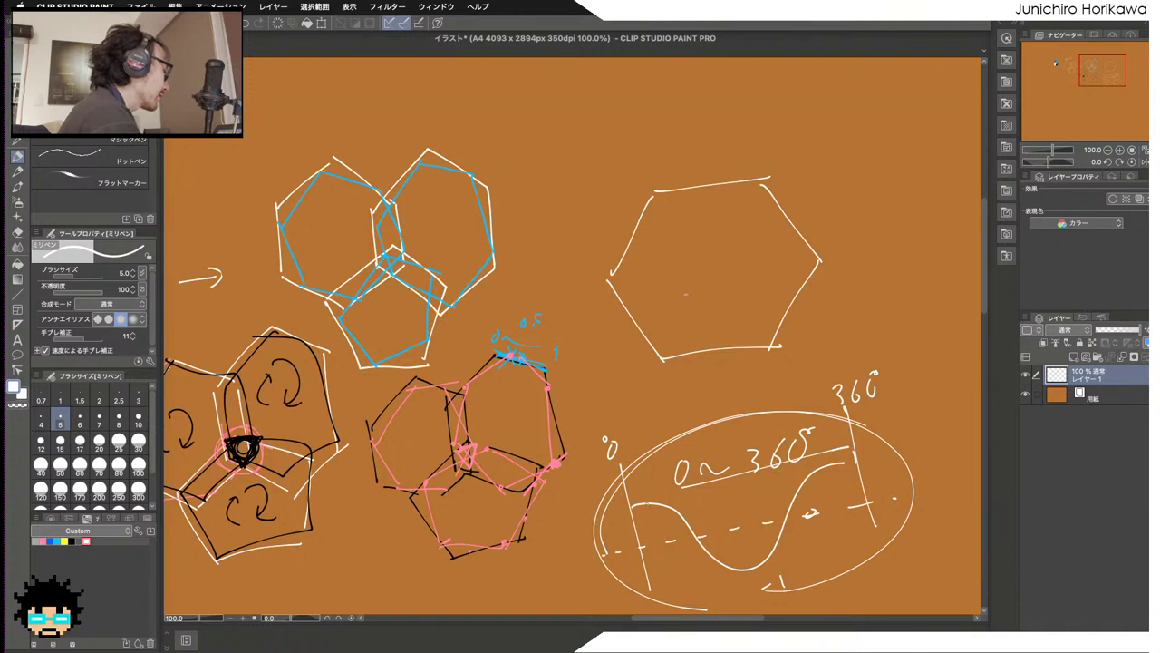
pyautogui.moveTo(861, 457); pyautogui.dragTo(785, 531)
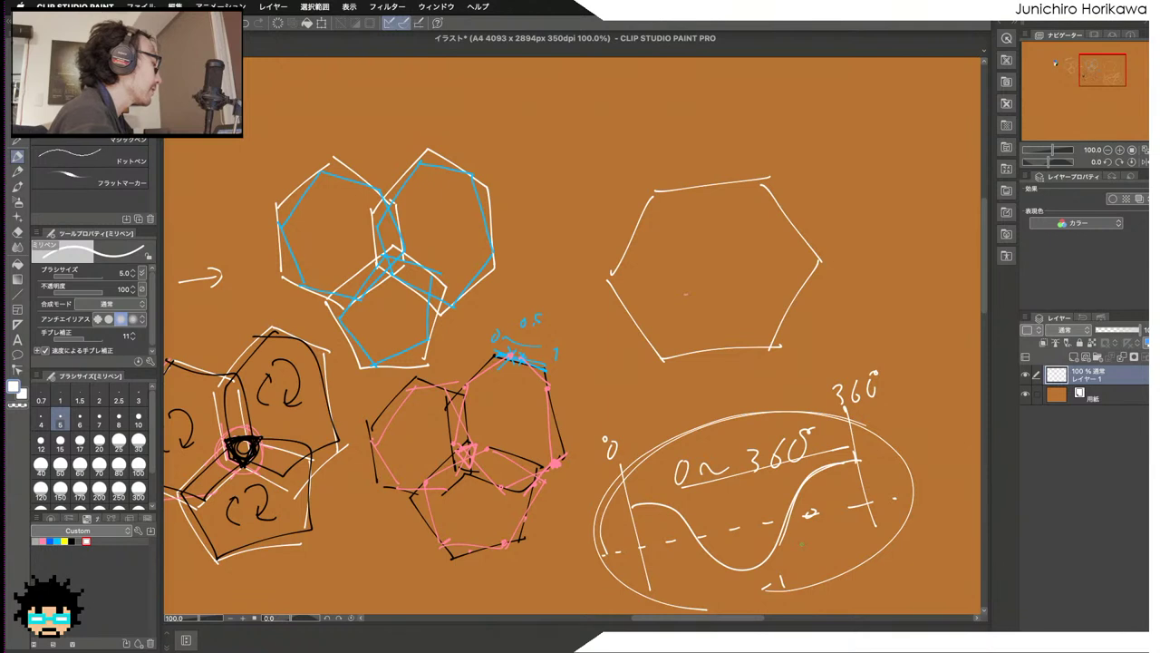
pyautogui.moveTo(640, 501)
pyautogui.mouseDown()
pyautogui.moveTo(699, 533)
pyautogui.moveTo(783, 517)
pyautogui.moveTo(852, 459)
pyautogui.mouseUp()
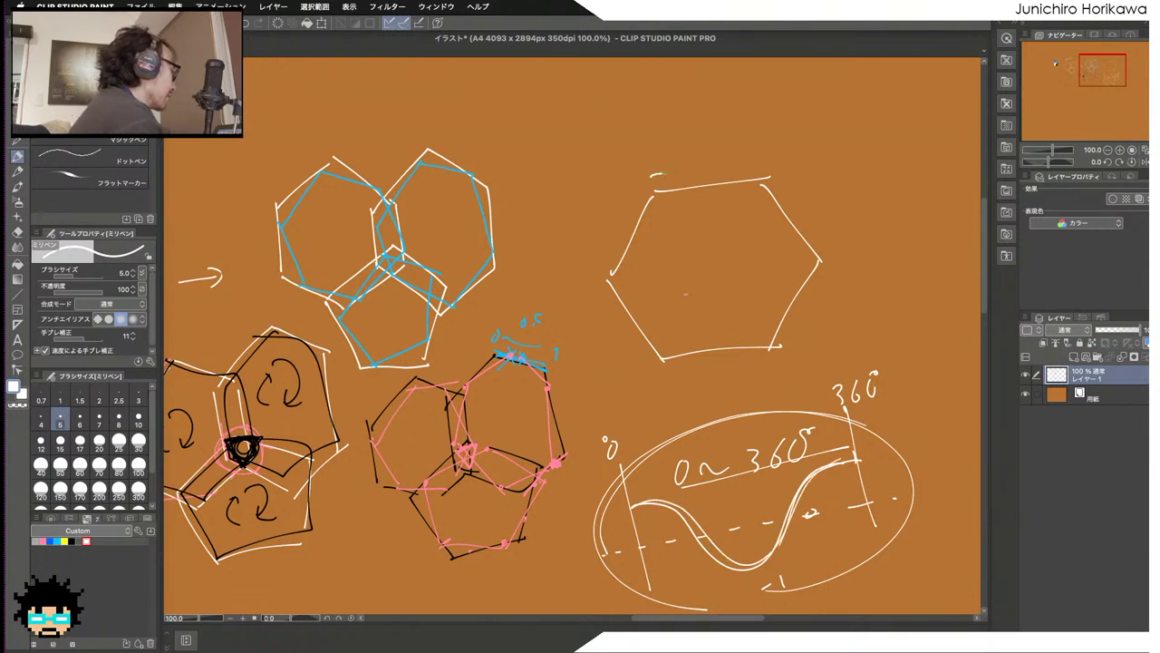
# Step: Undo a stray curve on the hexagon's edge and switch the pen colour to blue
pyautogui.moveTo(671, 173); pyautogui.dragTo(699, 199)
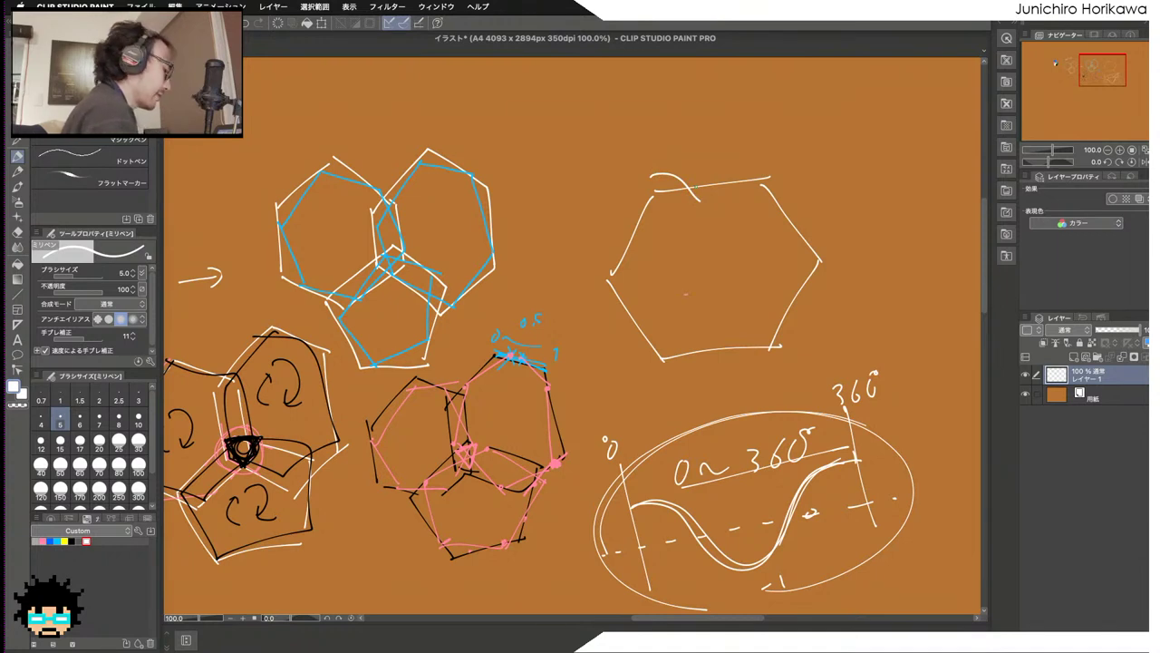
pyautogui.hotkey('ctrl', 'z')
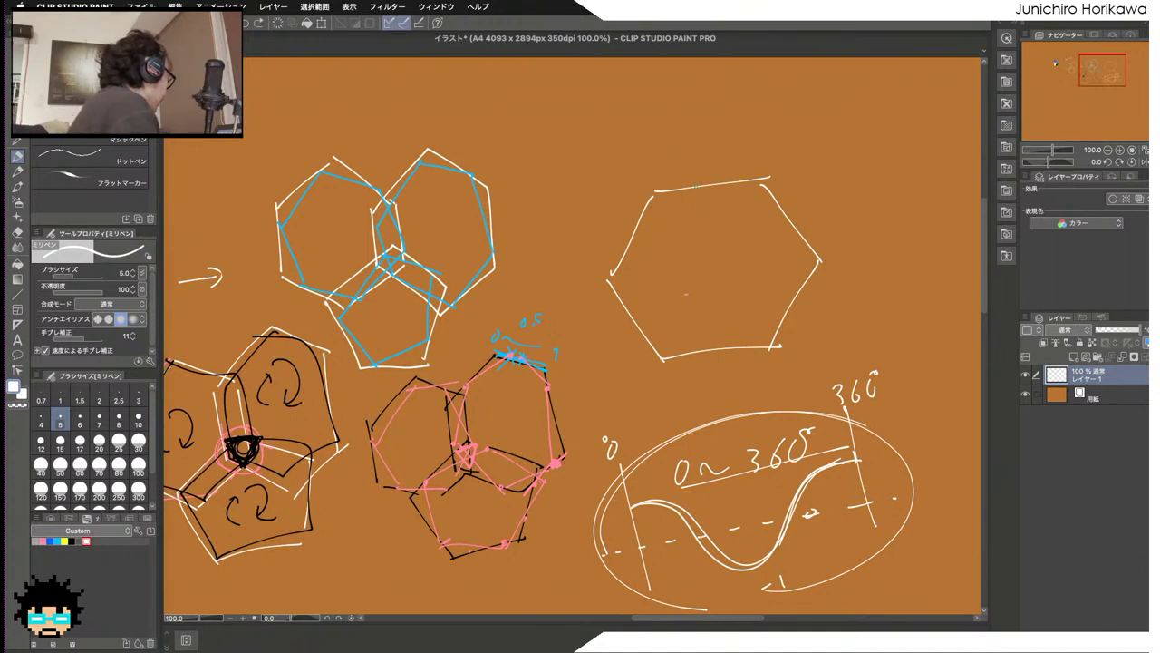
pyautogui.click(47, 541)
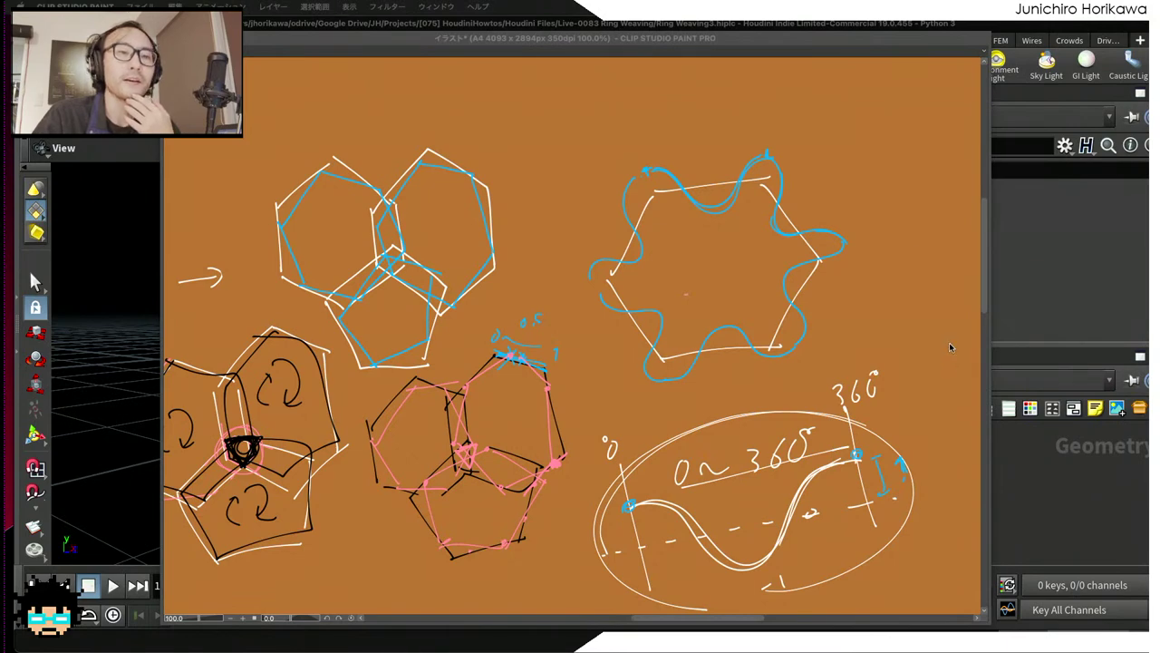
# Step: Back in Houdini, display the original sphere1 geometry and make room below it
pyautogui.click(1010, 484)
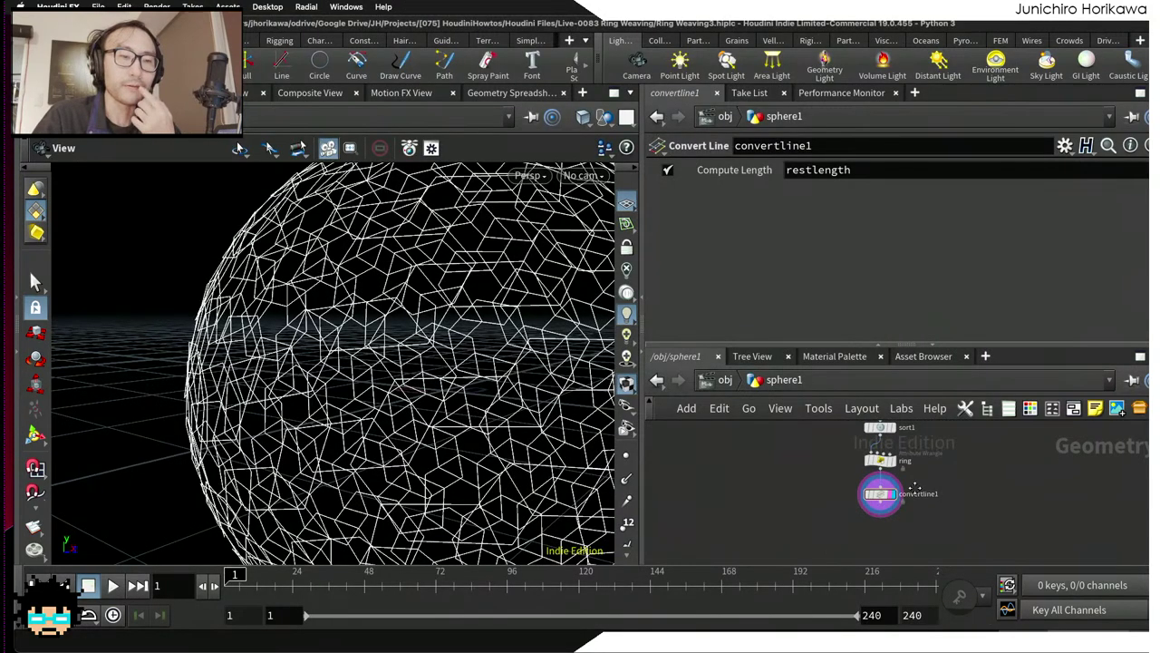
pyautogui.scroll(5, 893, 495)
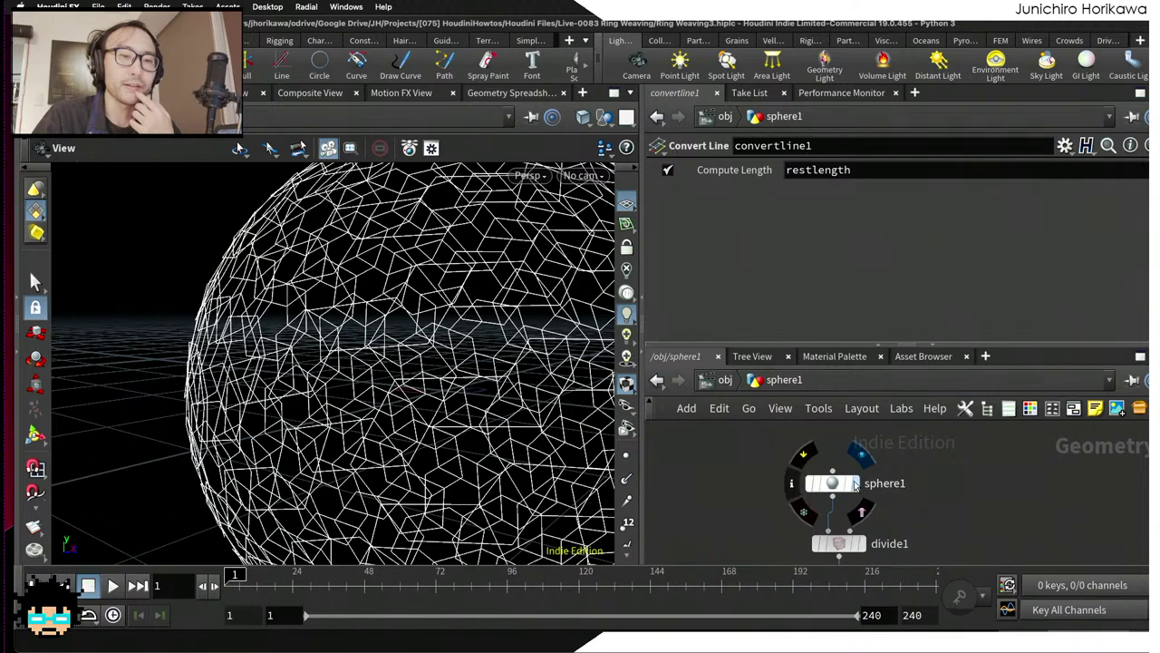
pyautogui.click(854, 483)
pyautogui.scroll(-3, 487, 349)
pyautogui.moveTo(487, 349); pyautogui.dragTo(580, 388)
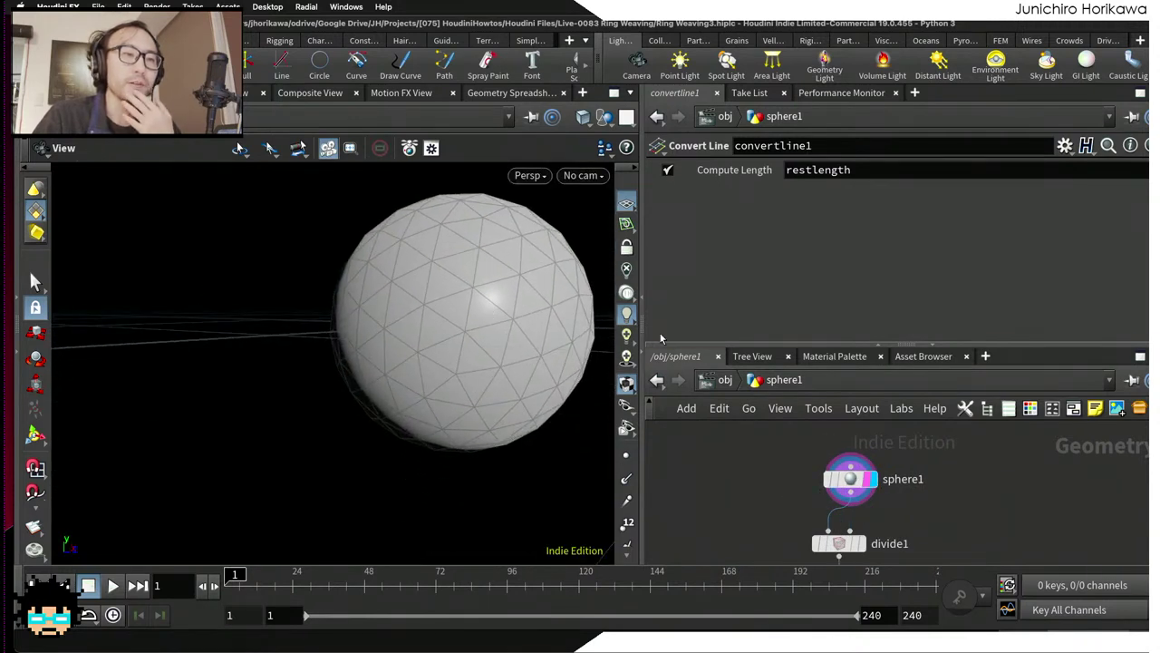
pyautogui.moveTo(539, 406); pyautogui.dragTo(453, 344)
pyautogui.moveTo(843, 478); pyautogui.dragTo(852, 455)
# Step: Insert a Normal node between sphere1 and divide1 with Add Normals to set to Points
pyautogui.press('Tab')
pyautogui.write('normal')
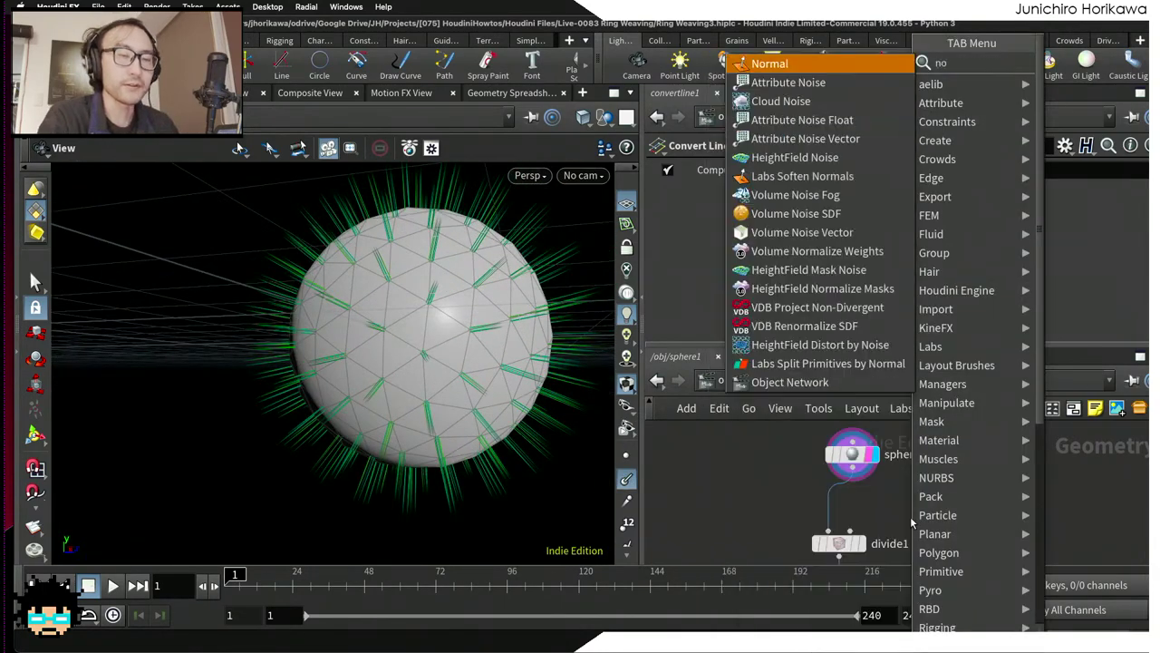
pyautogui.press('Return')
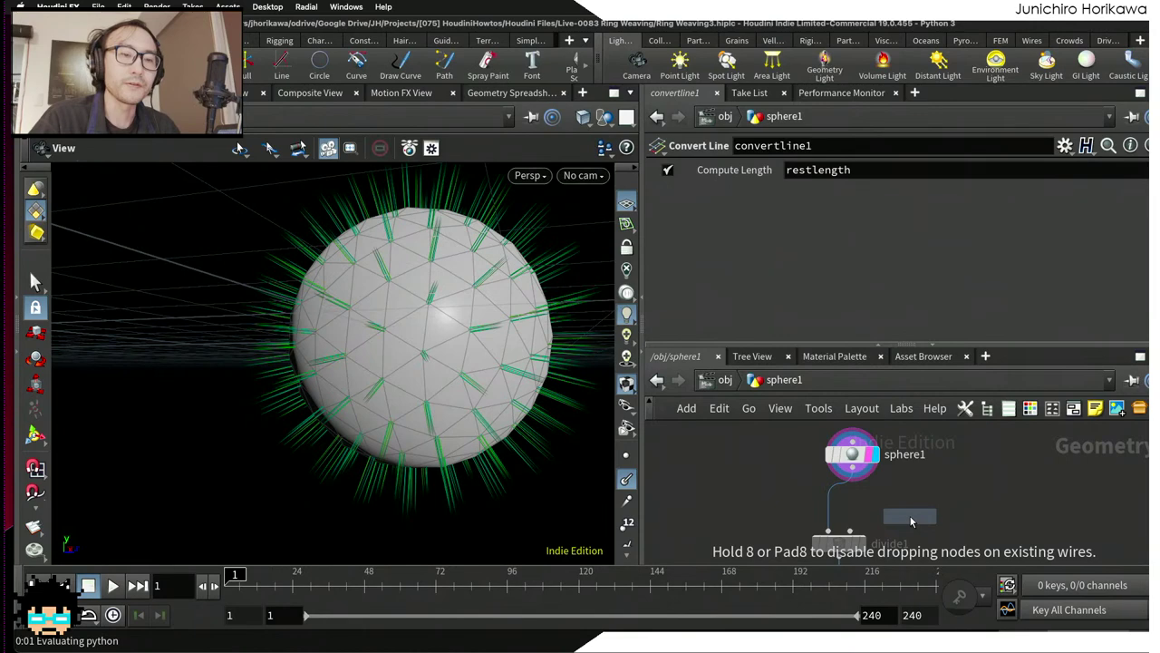
pyautogui.click(847, 513)
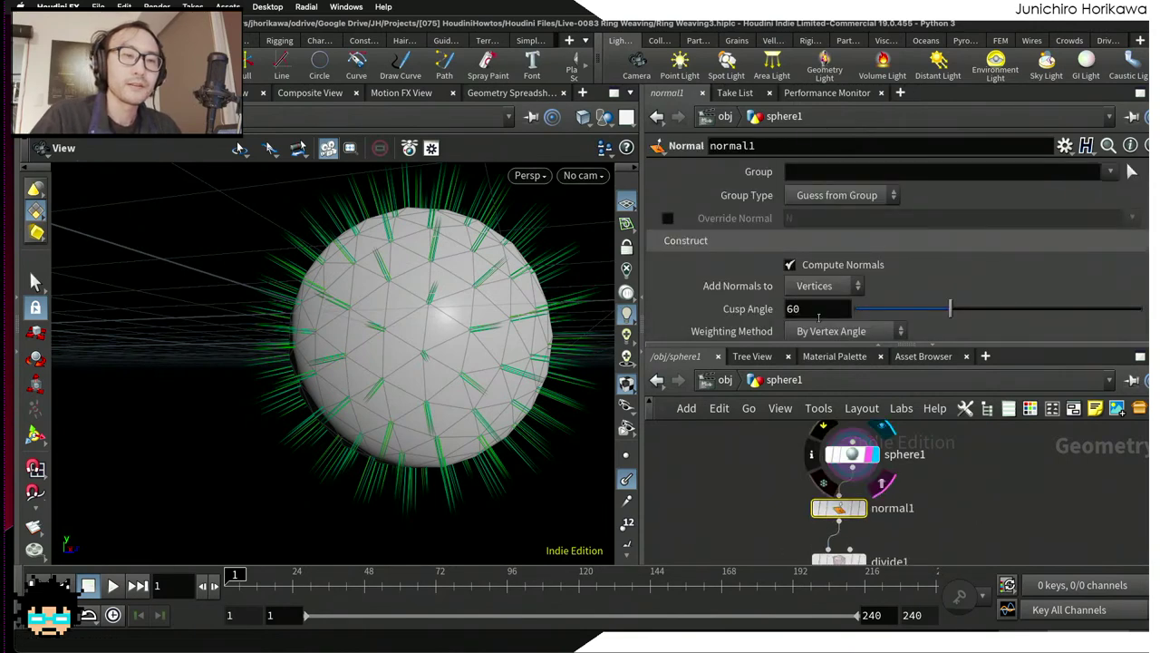
pyautogui.click(827, 285)
pyautogui.click(821, 296)
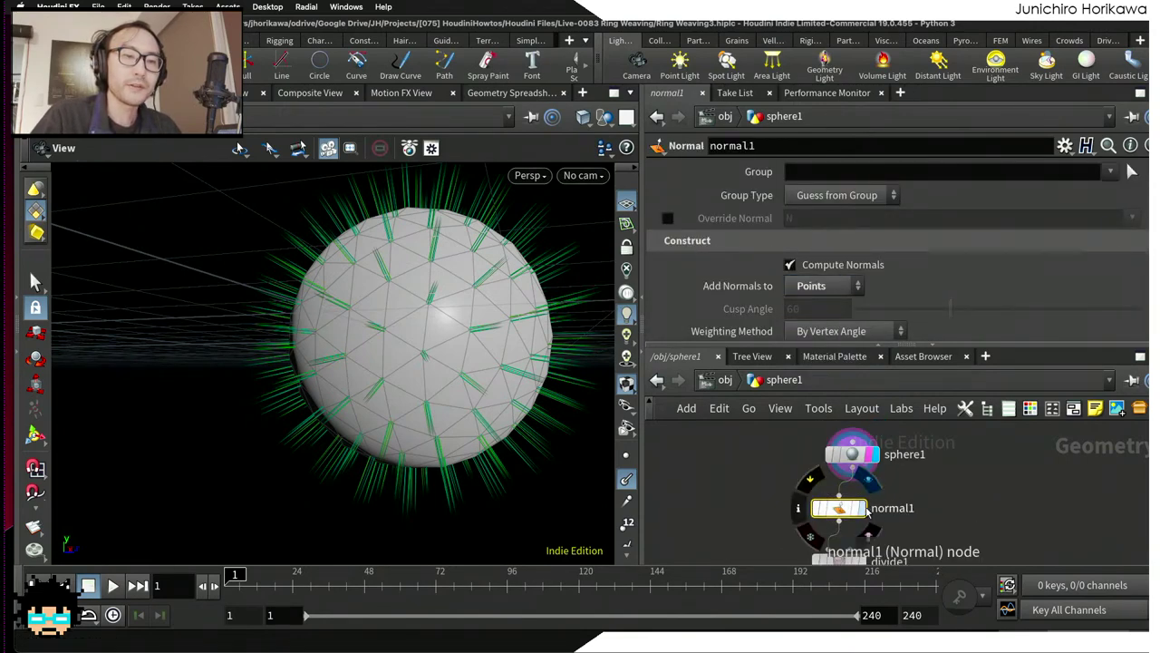
pyautogui.moveTo(840, 509); pyautogui.dragTo(854, 510)
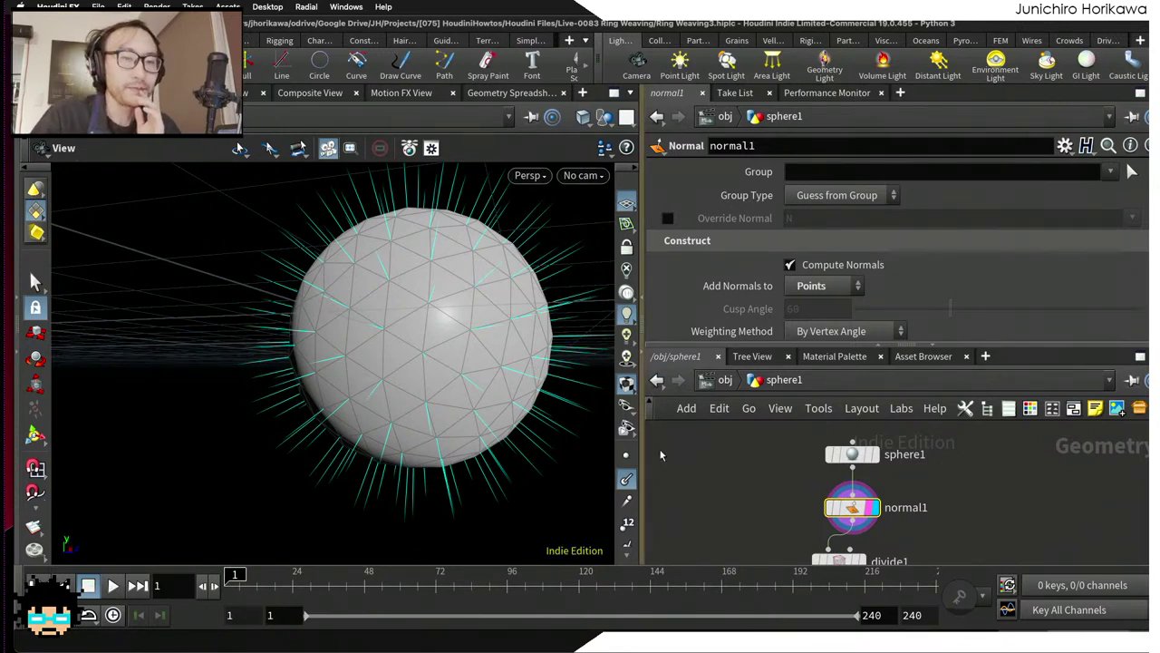
pyautogui.scroll(-5, 671, 456)
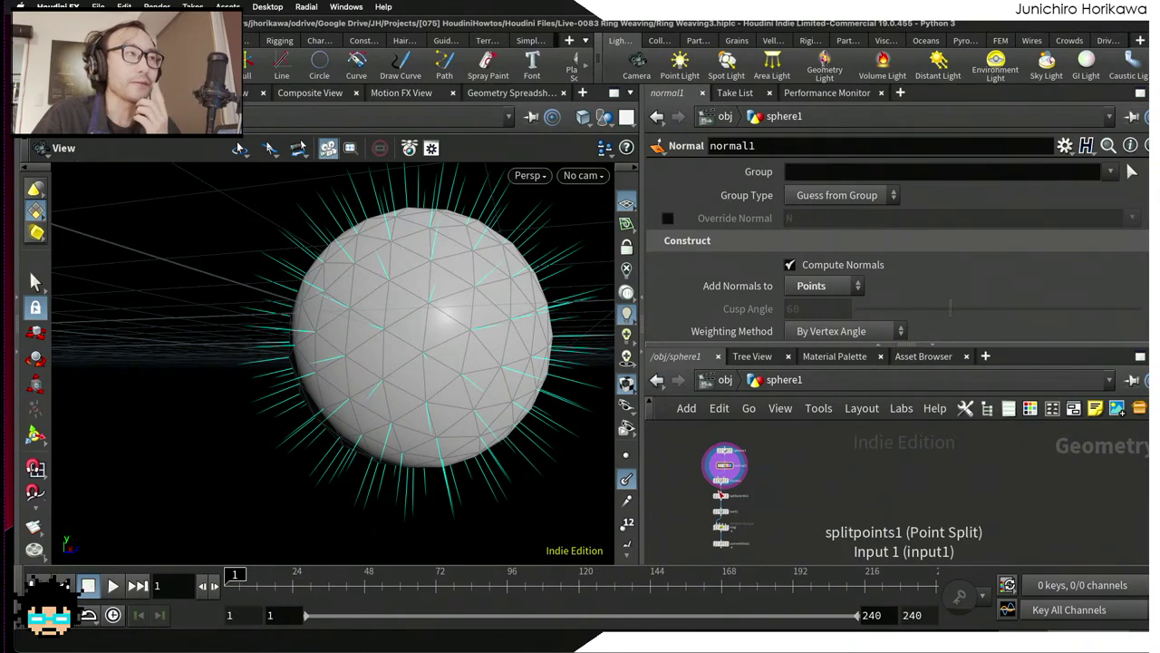
# Step: Enlarge the network pane and set convertline1's display flag to show the woven hexagon wireframe
pyautogui.scroll(3, 738, 515)
pyautogui.moveTo(764, 549); pyautogui.dragTo(689, 425)
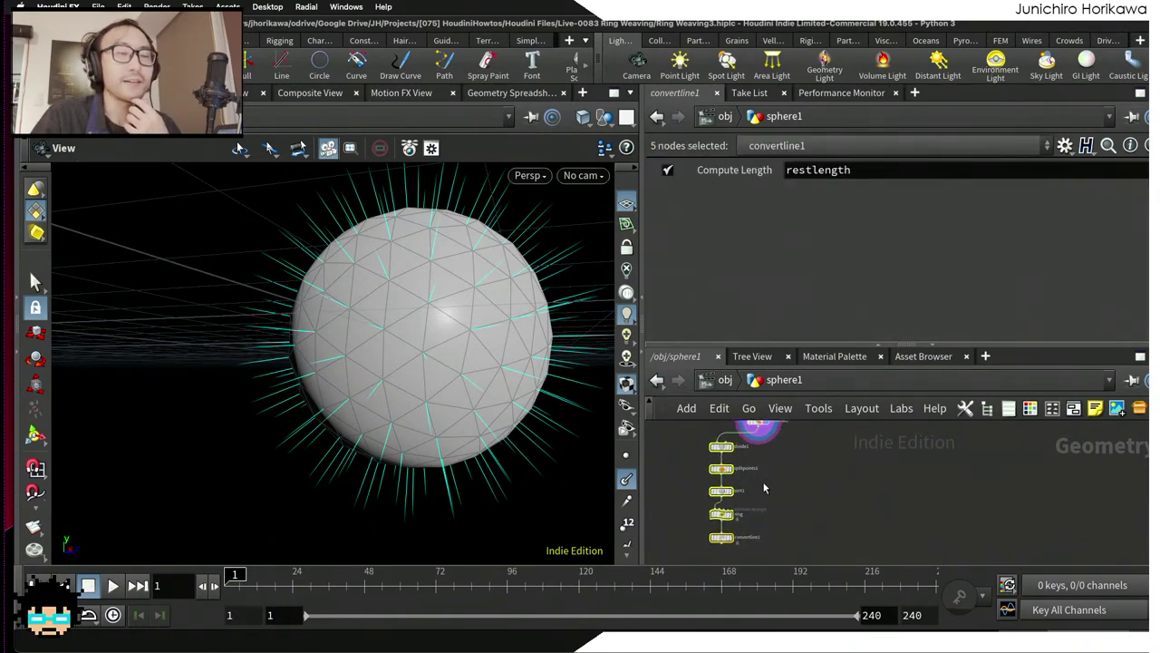
pyautogui.press('l')
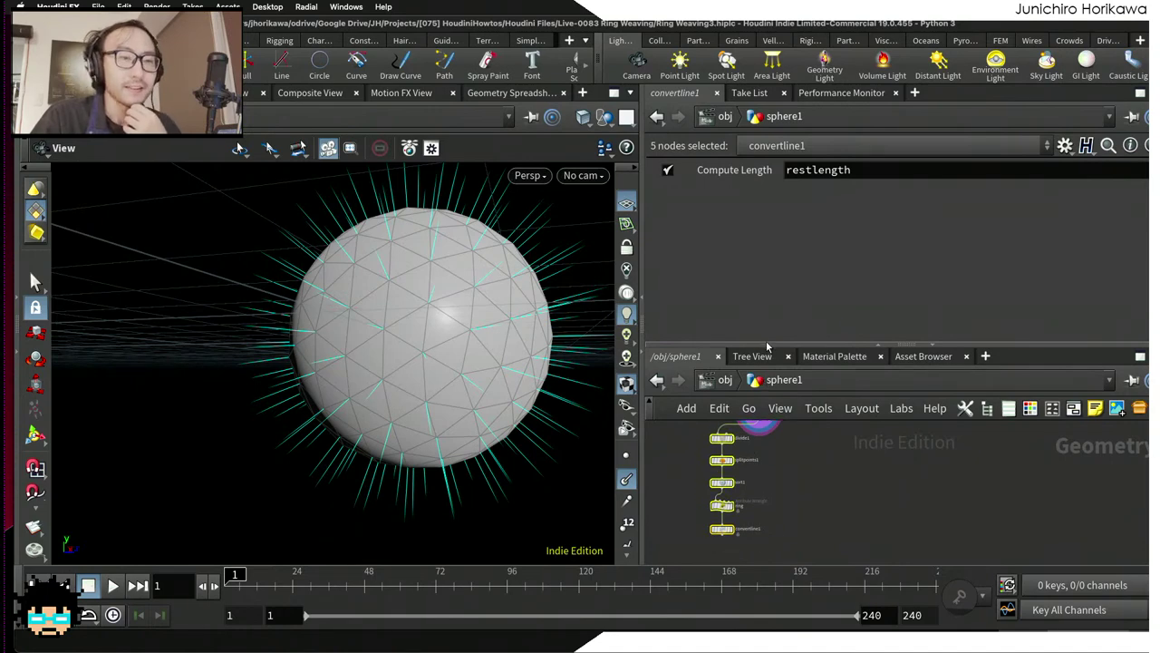
pyautogui.moveTo(766, 346); pyautogui.dragTo(765, 264)
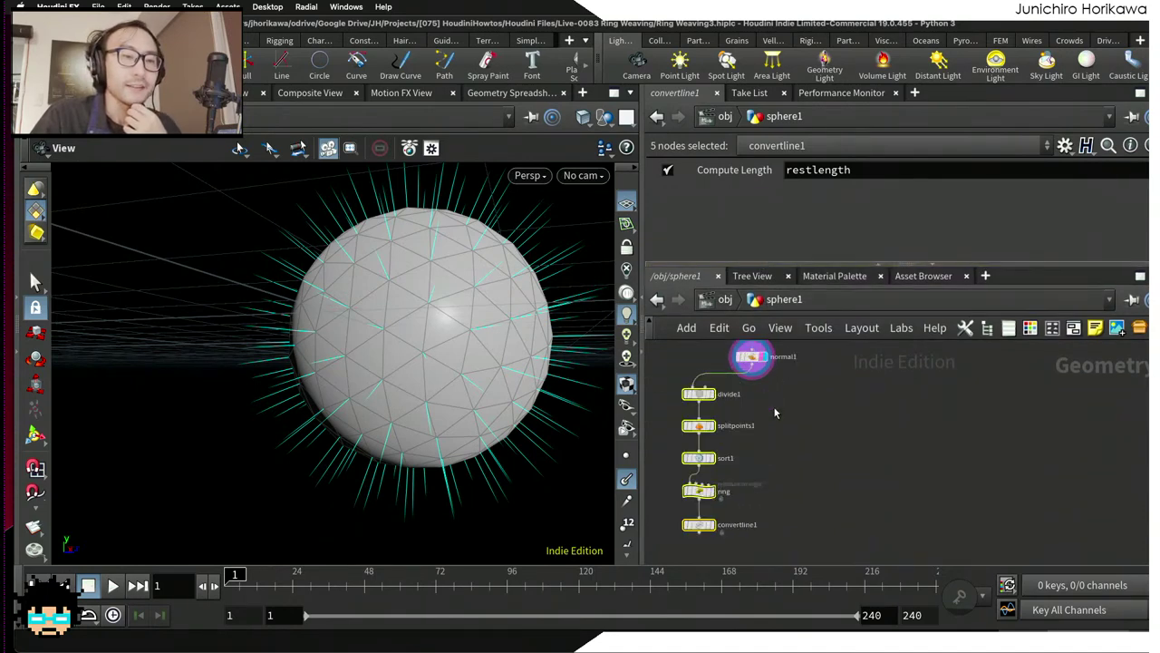
pyautogui.scroll(3, 796, 468)
pyautogui.click(737, 471)
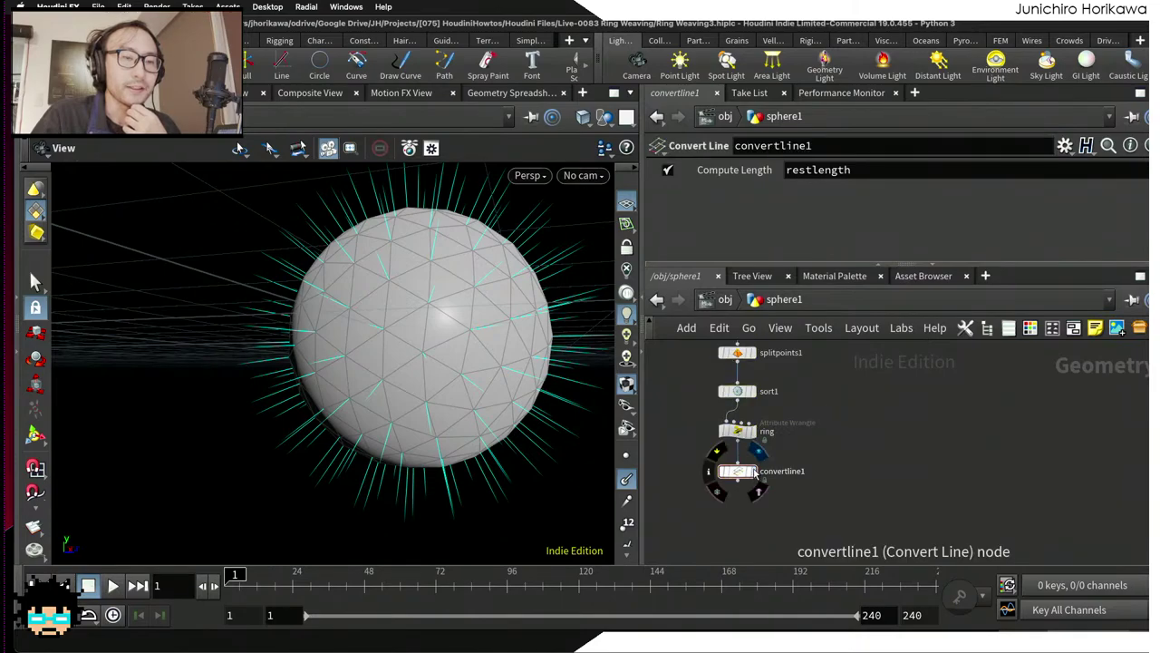
pyautogui.click(753, 471)
pyautogui.scroll(3, 412, 310)
pyautogui.moveTo(412, 310); pyautogui.dragTo(402, 311)
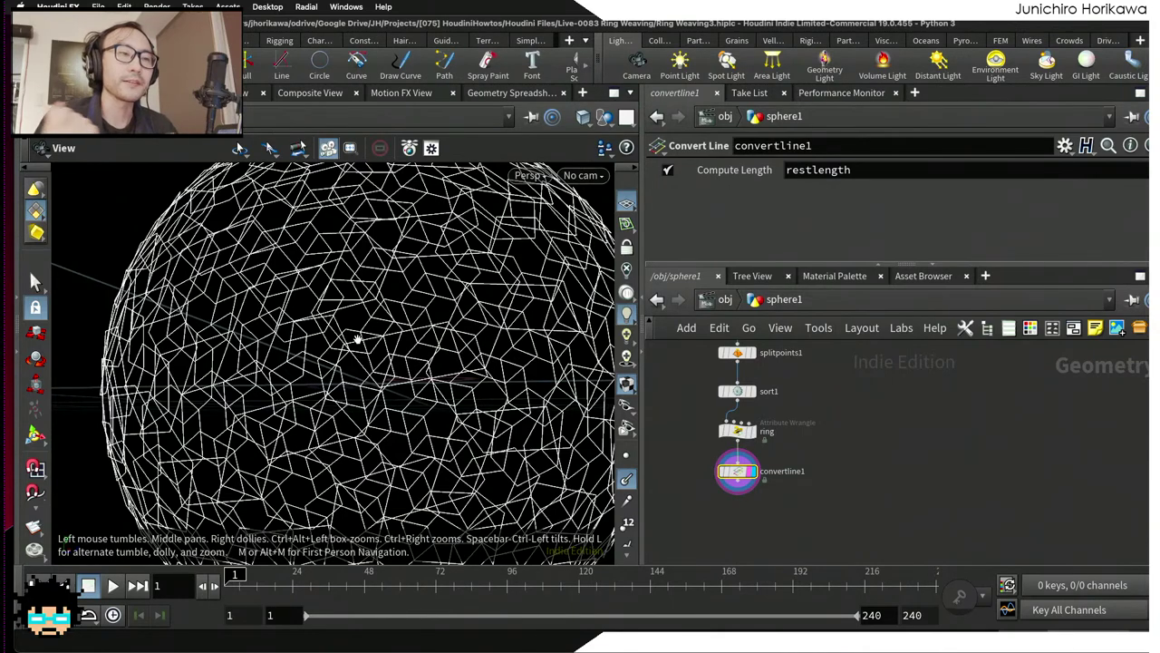
# Step: Add a Resample node below convertline1 and wire convertline1's output into it
pyautogui.press('Tab')
pyautogui.write('resa')
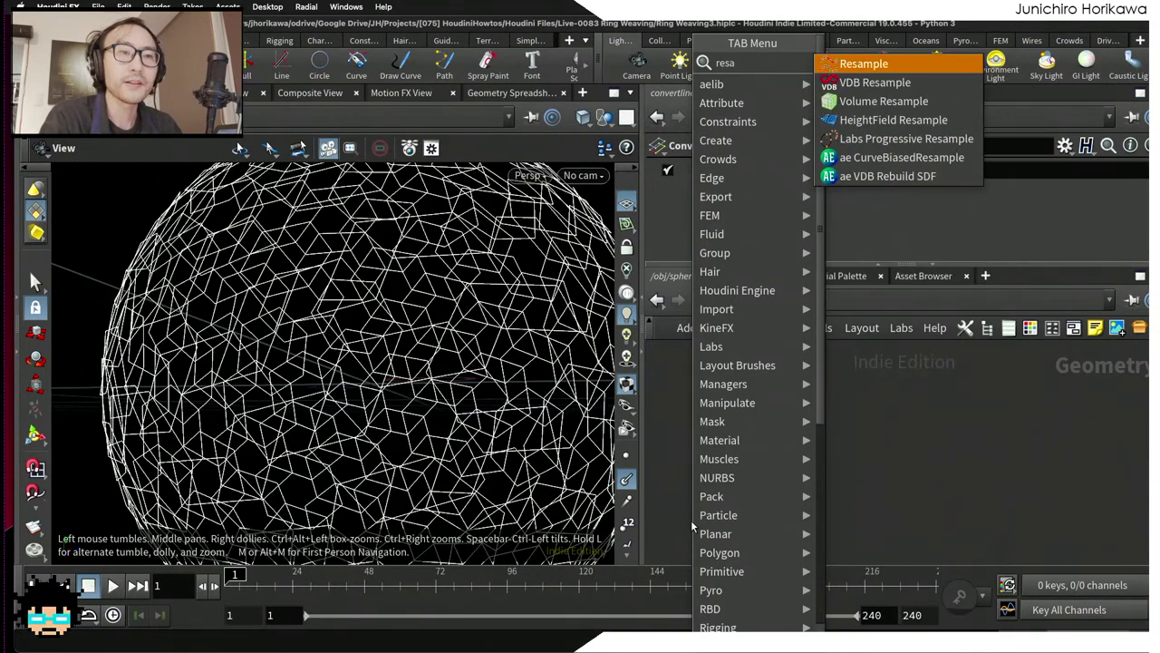
pyautogui.press('Return')
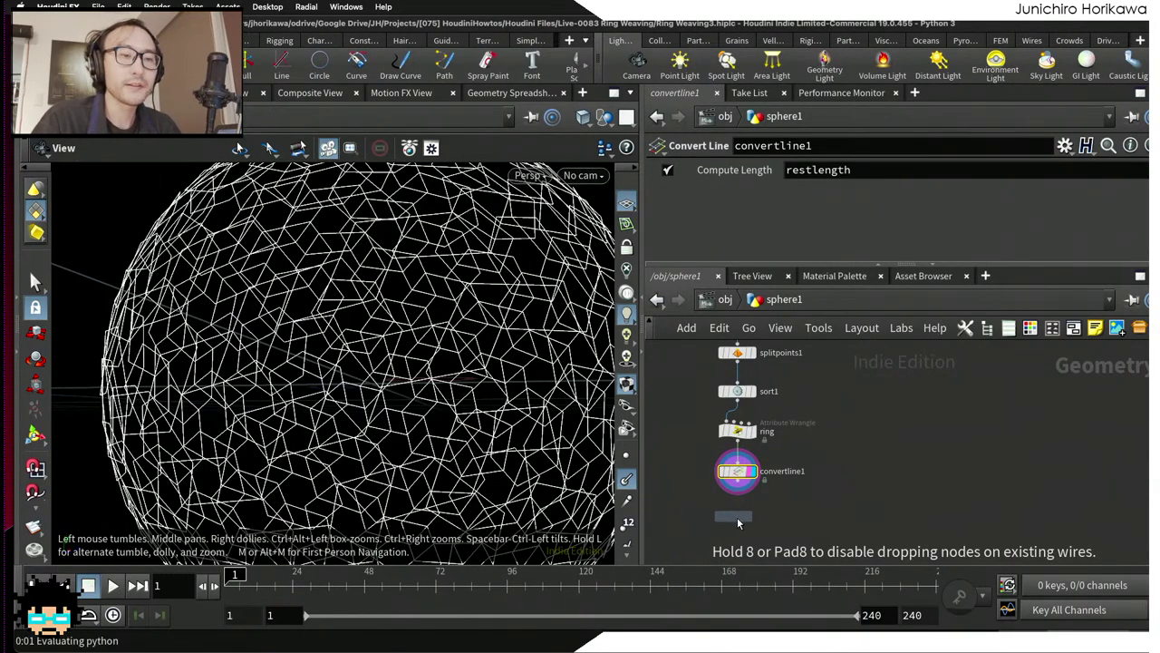
pyautogui.click(736, 515)
pyautogui.moveTo(742, 461); pyautogui.dragTo(739, 518)
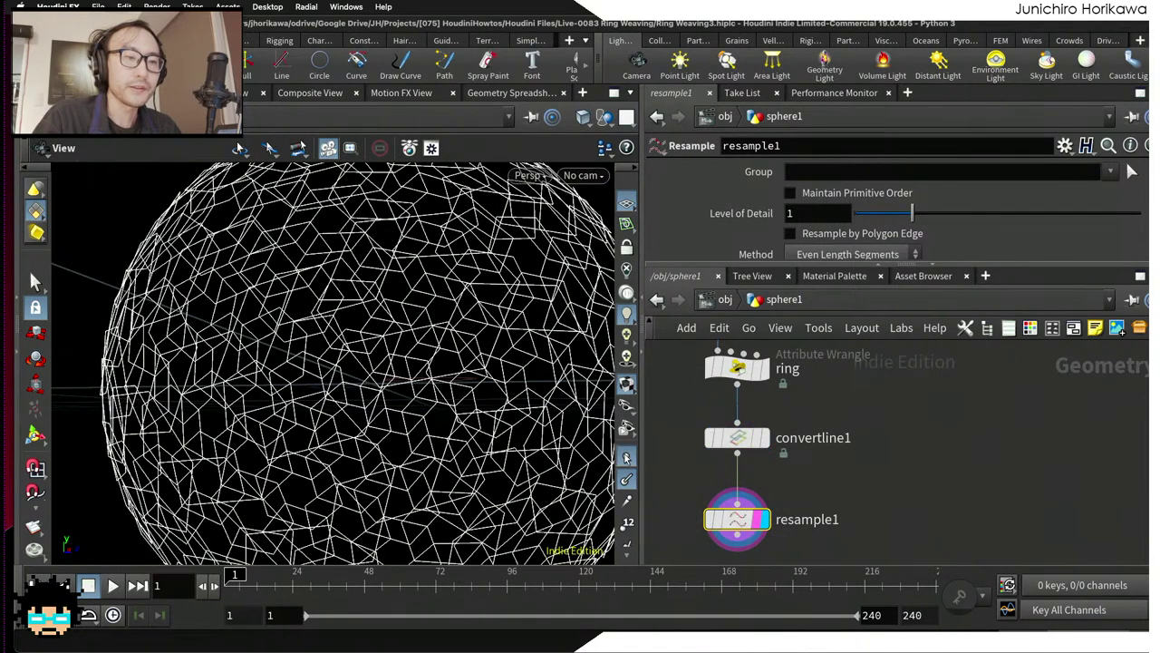
pyautogui.moveTo(380, 350)
pyautogui.mouseDown()
pyautogui.moveTo(402, 343)
pyautogui.moveTo(388, 351)
pyautogui.mouseUp()
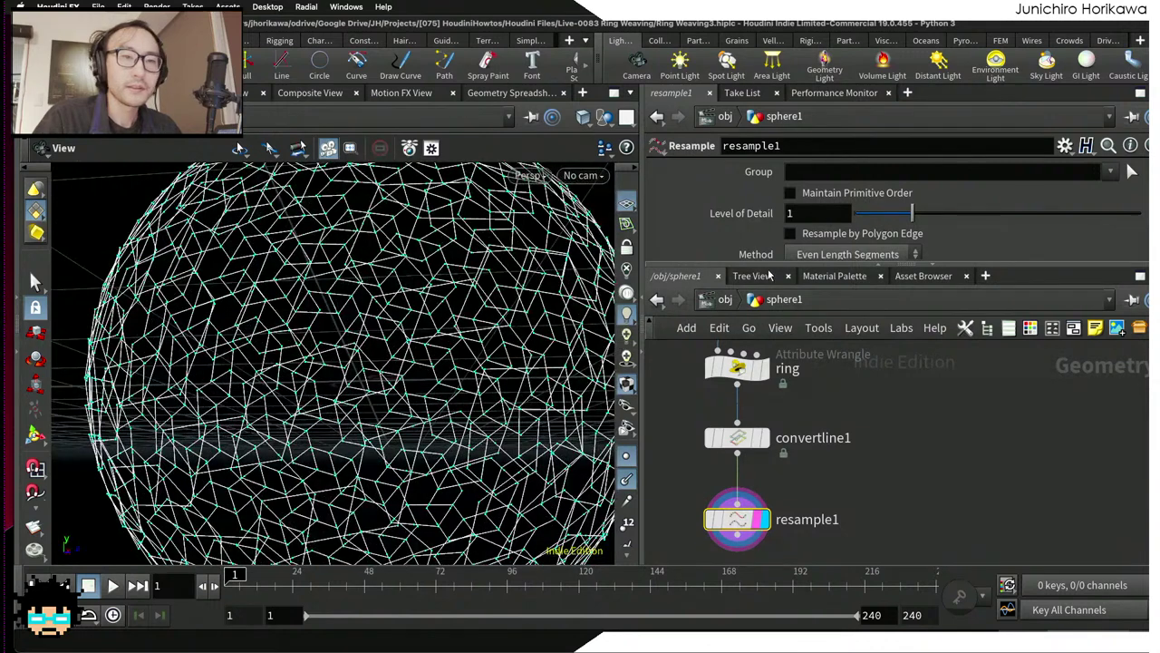
pyautogui.moveTo(763, 266); pyautogui.dragTo(763, 331)
pyautogui.scroll(-3, 762, 258)
pyautogui.scroll(-2, 762, 257)
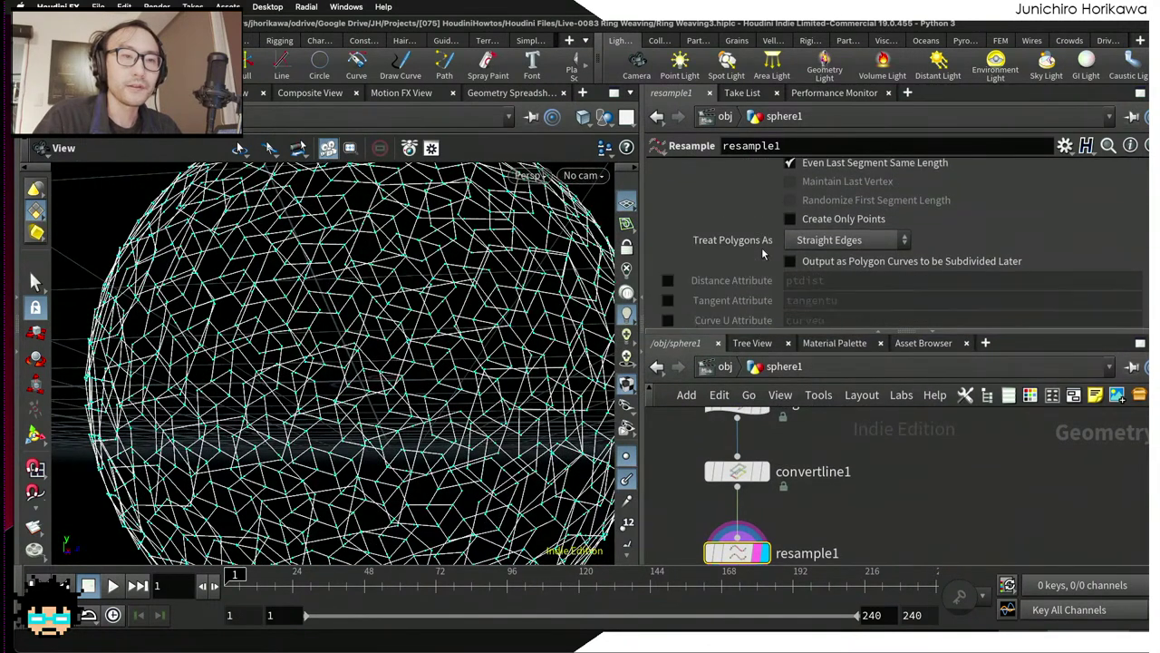
pyautogui.scroll(5, 763, 244)
# Step: Turn off Maximum Segment Length and enable Maximum Segments with Segments set to 16
pyautogui.click(790, 200)
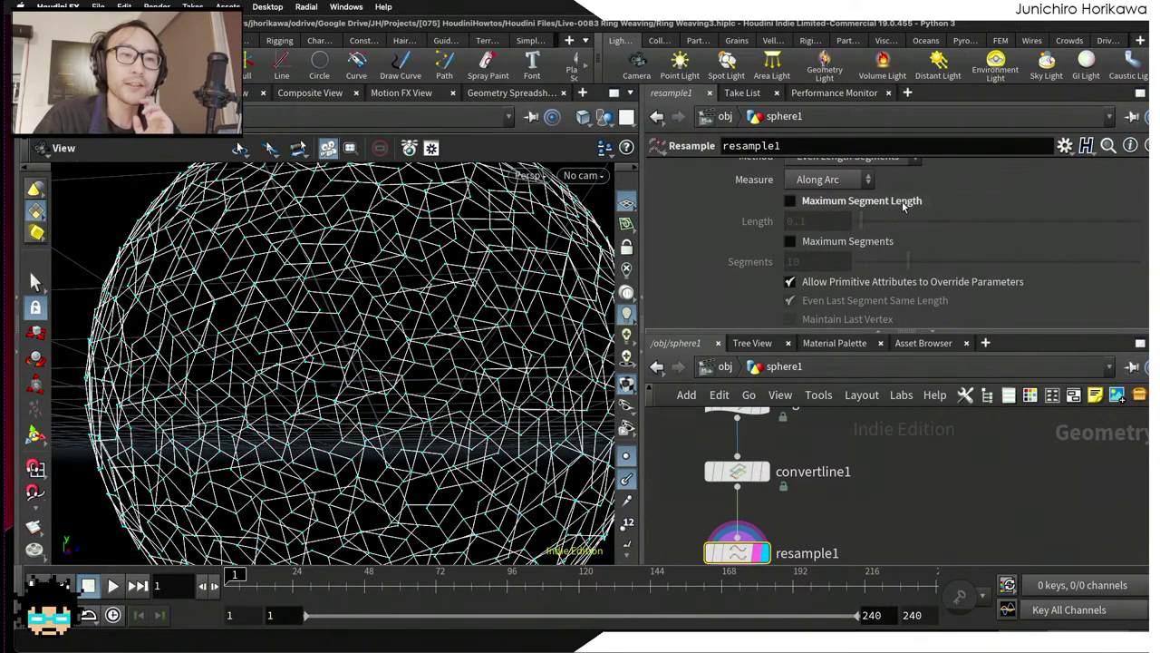
pyautogui.click(790, 241)
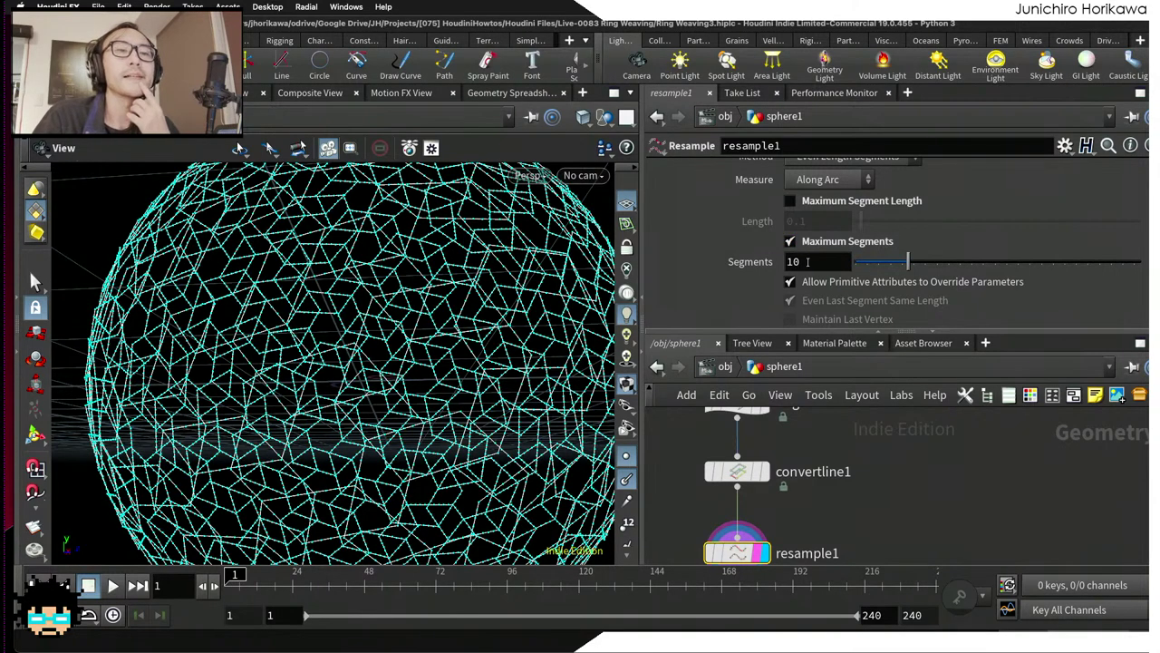
pyautogui.moveTo(511, 289); pyautogui.dragTo(471, 295)
pyautogui.scroll(4, 471, 295)
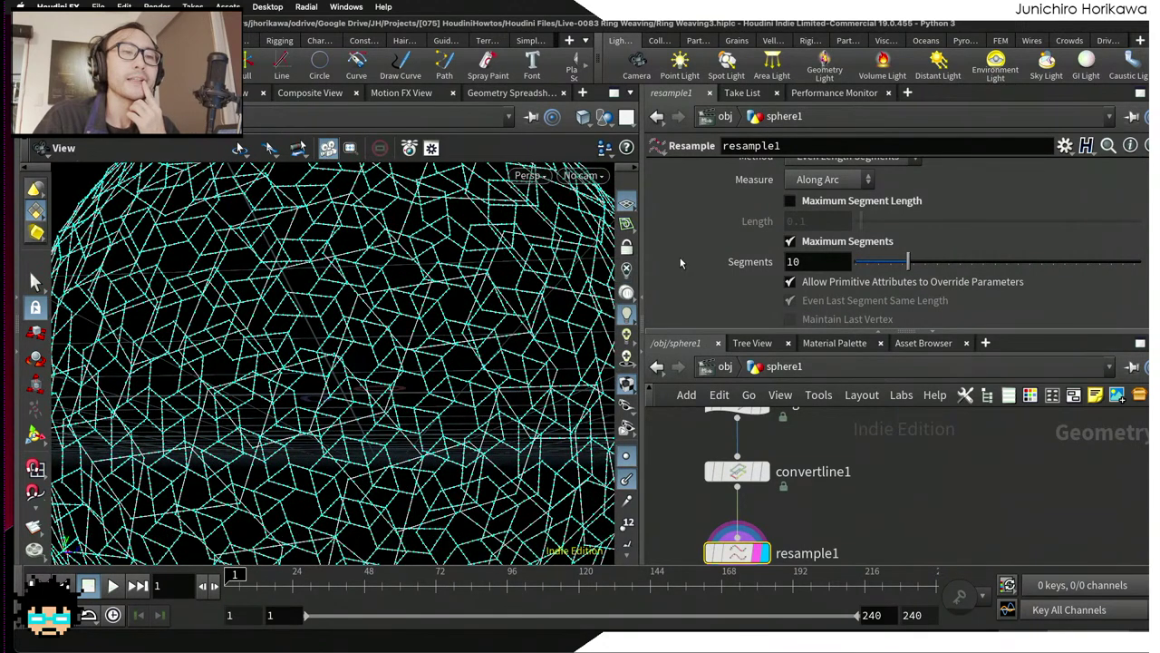
pyautogui.click(821, 260)
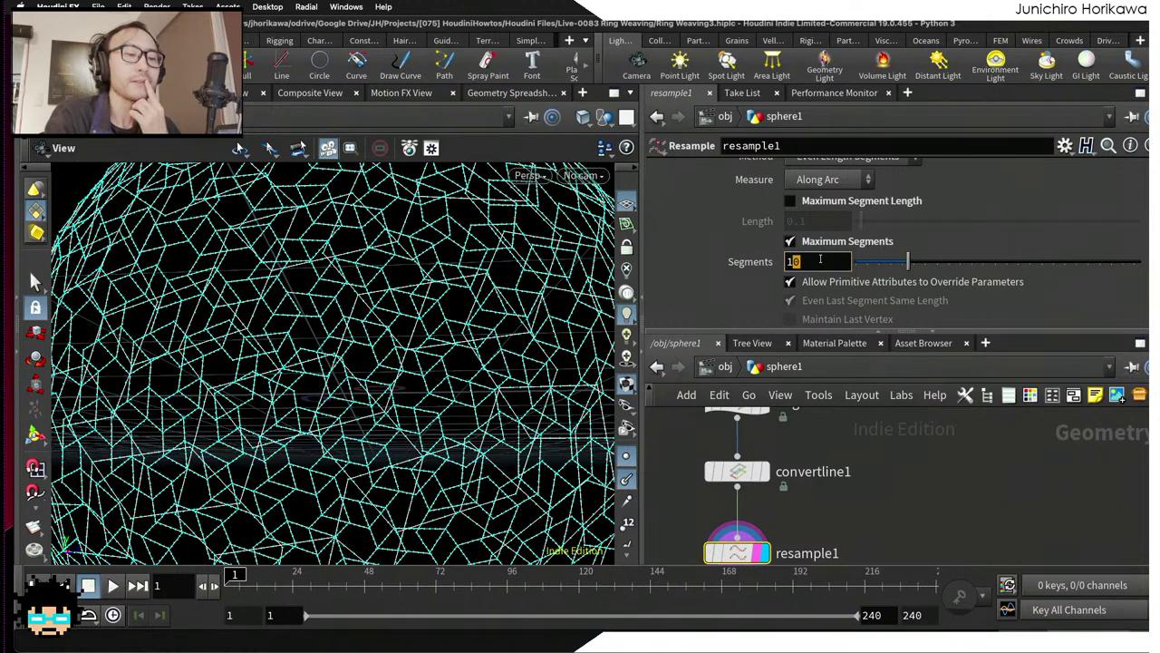
pyautogui.write('16')
pyautogui.press('Return')
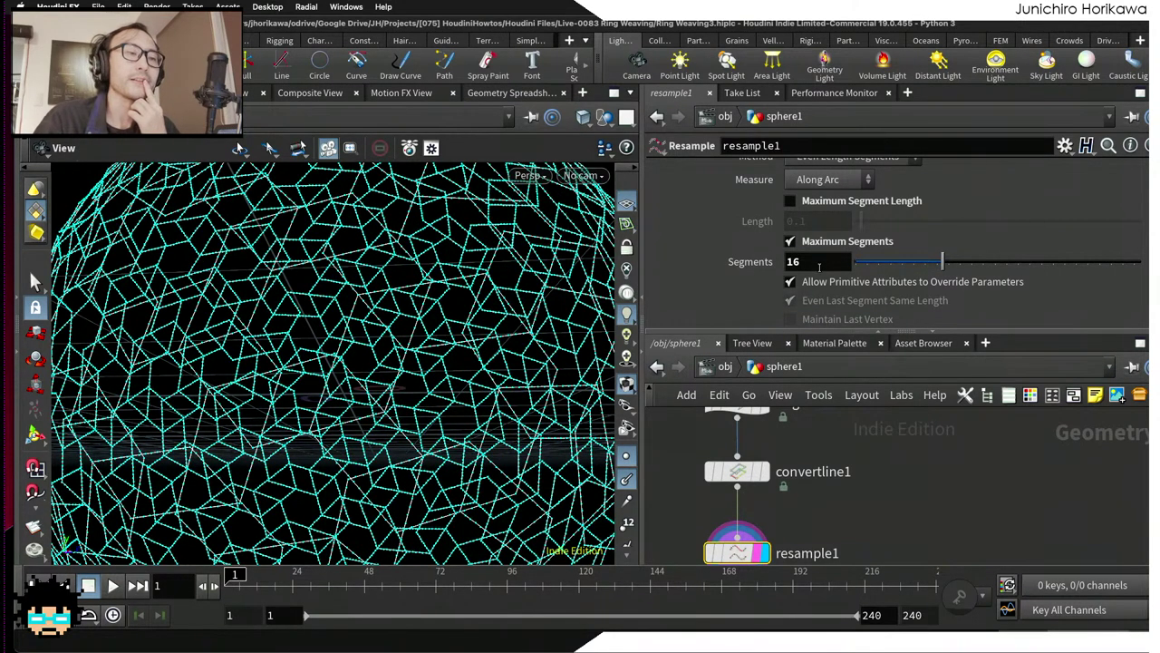
pyautogui.scroll(-5, 447, 338)
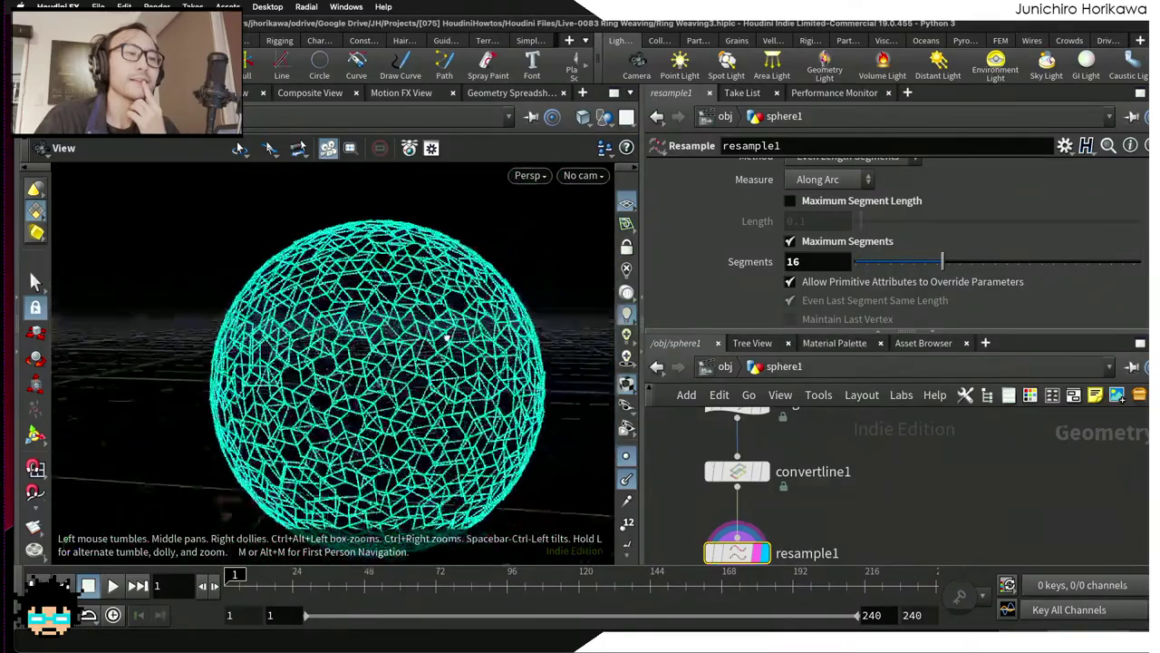
pyautogui.scroll(3, 446, 338)
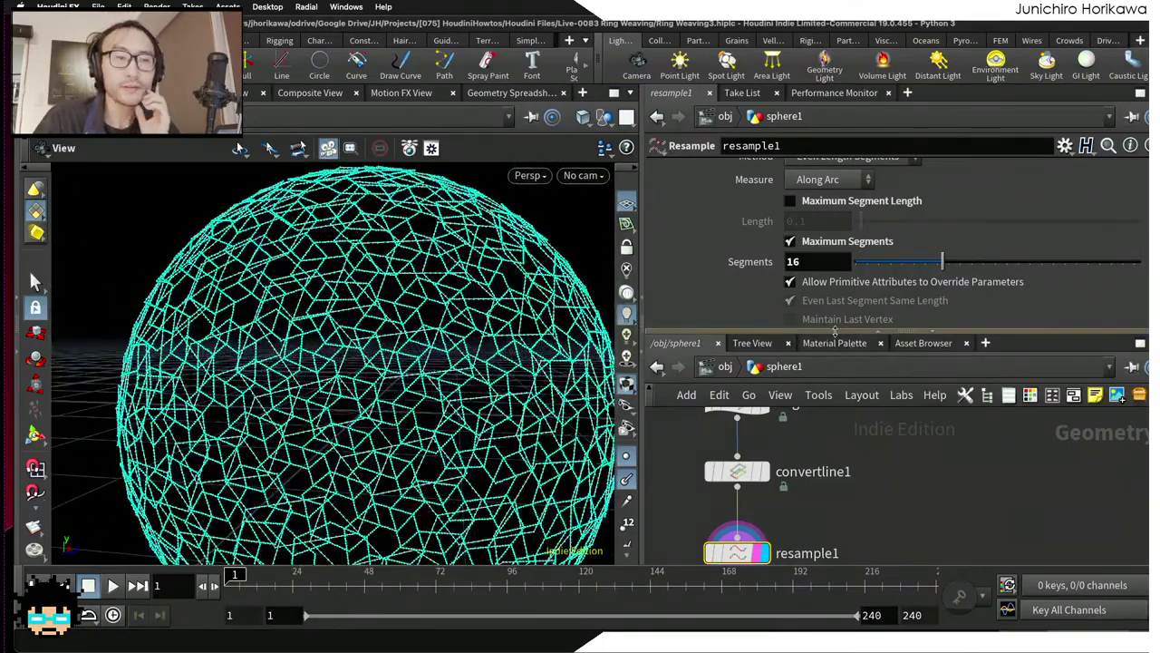
pyautogui.moveTo(835, 332); pyautogui.dragTo(835, 280)
pyautogui.scroll(-2, 803, 432)
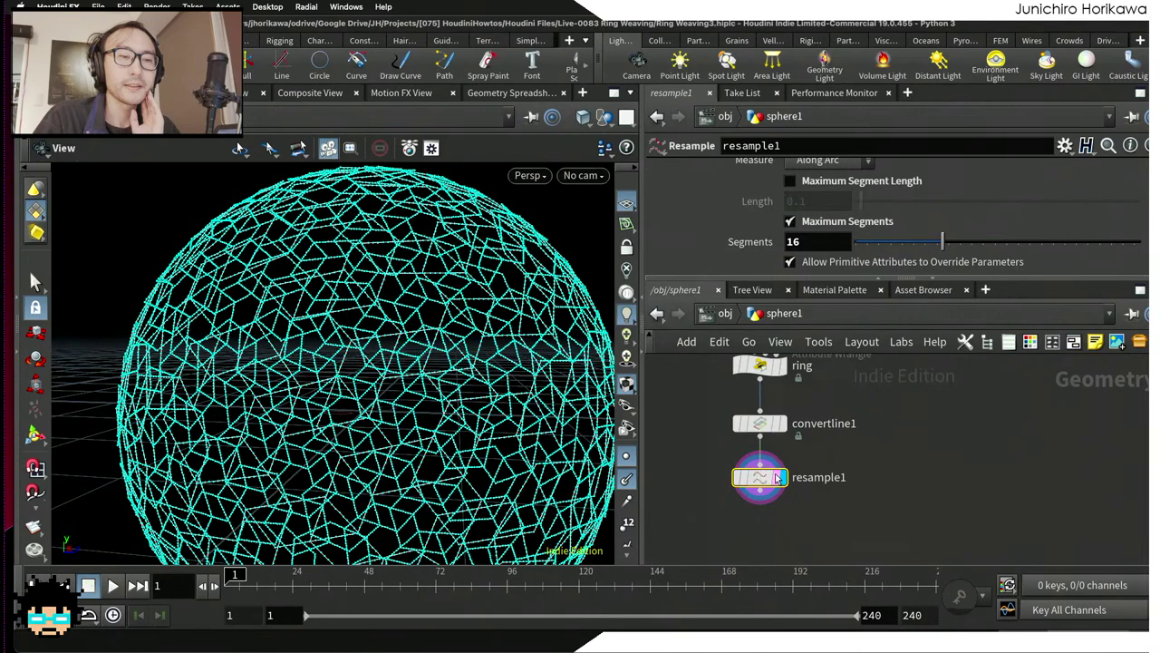
pyautogui.scroll(1, 828, 485)
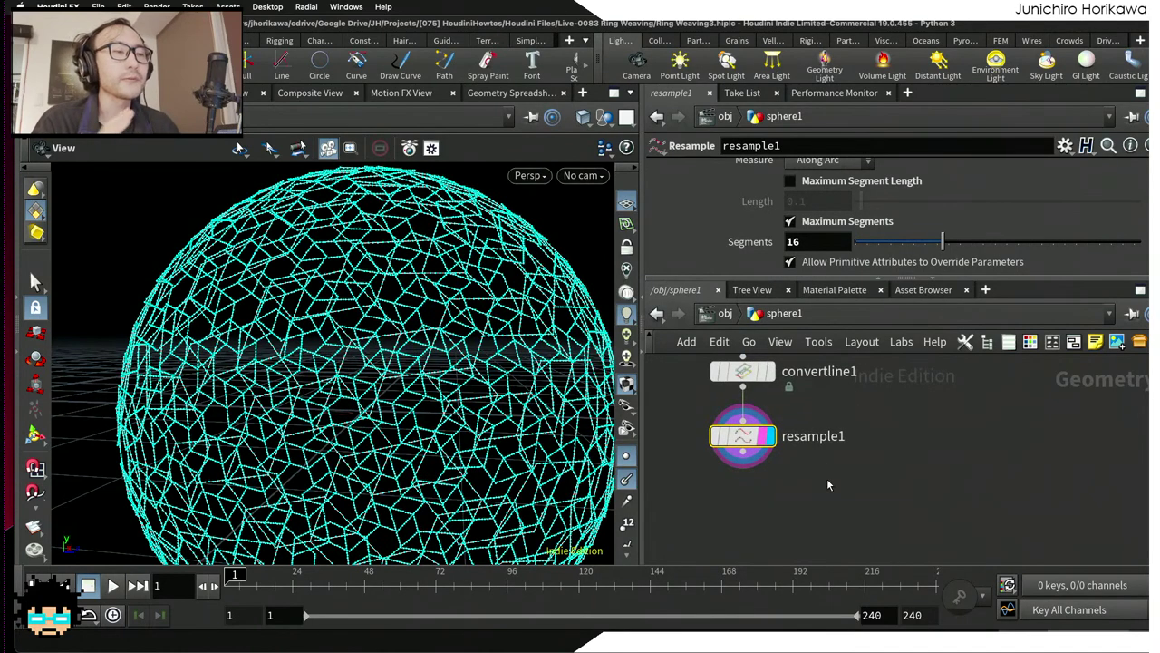
pyautogui.scroll(5, 479, 414)
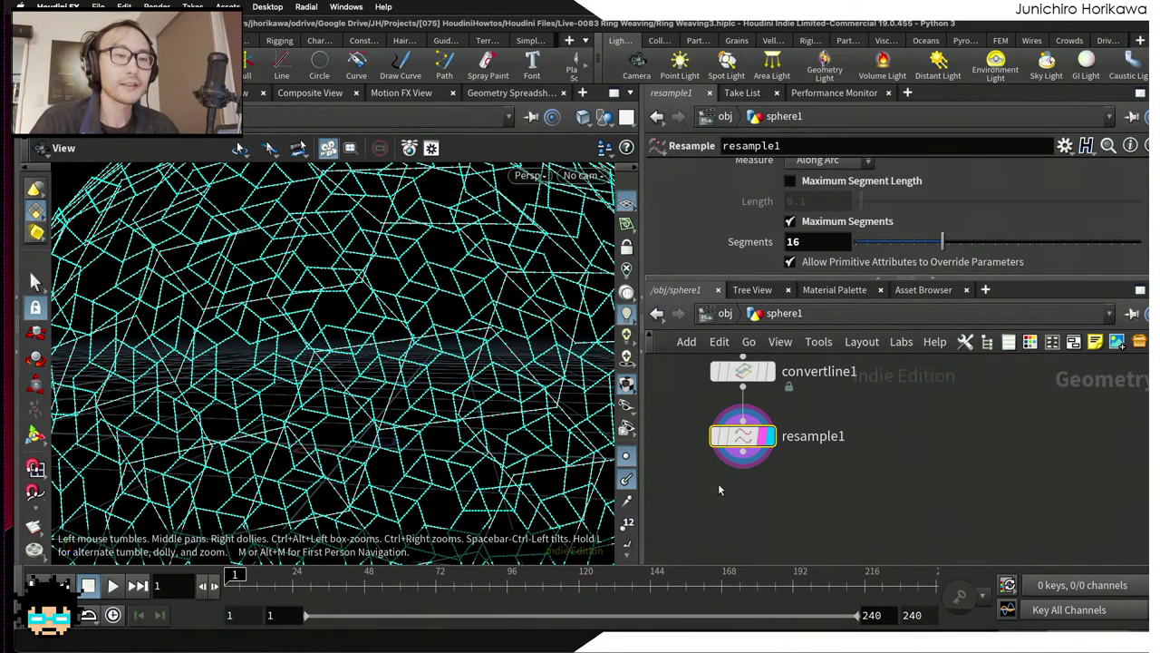
# Step: Abandon a node search for 'poit' without adding any node
pyautogui.press('Tab')
pyautogui.write('poit')
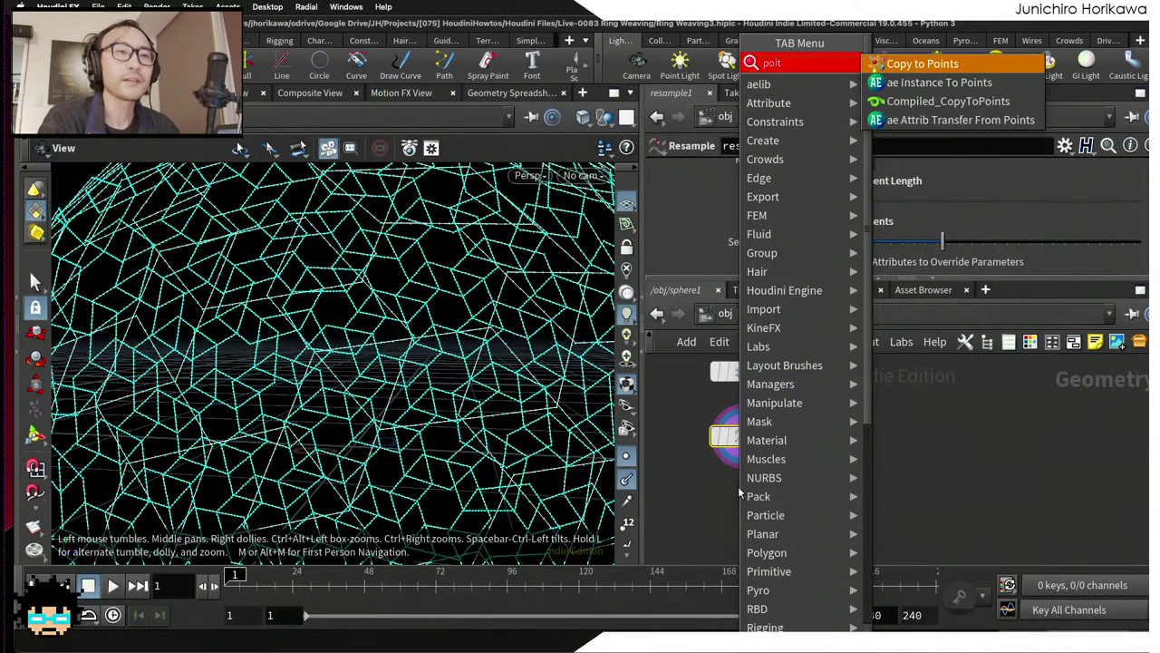
pyautogui.press('BackSpace')
pyautogui.press('BackSpace')
pyautogui.press('BackSpace')
pyautogui.press('BackSpace')
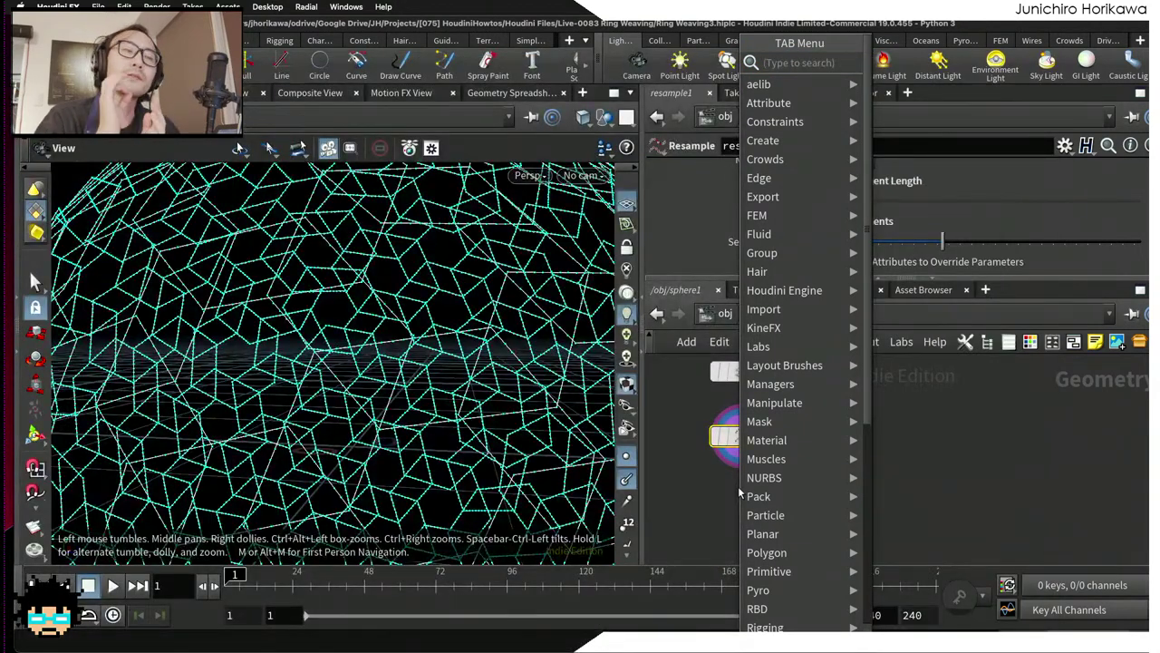
pyautogui.press('Escape')
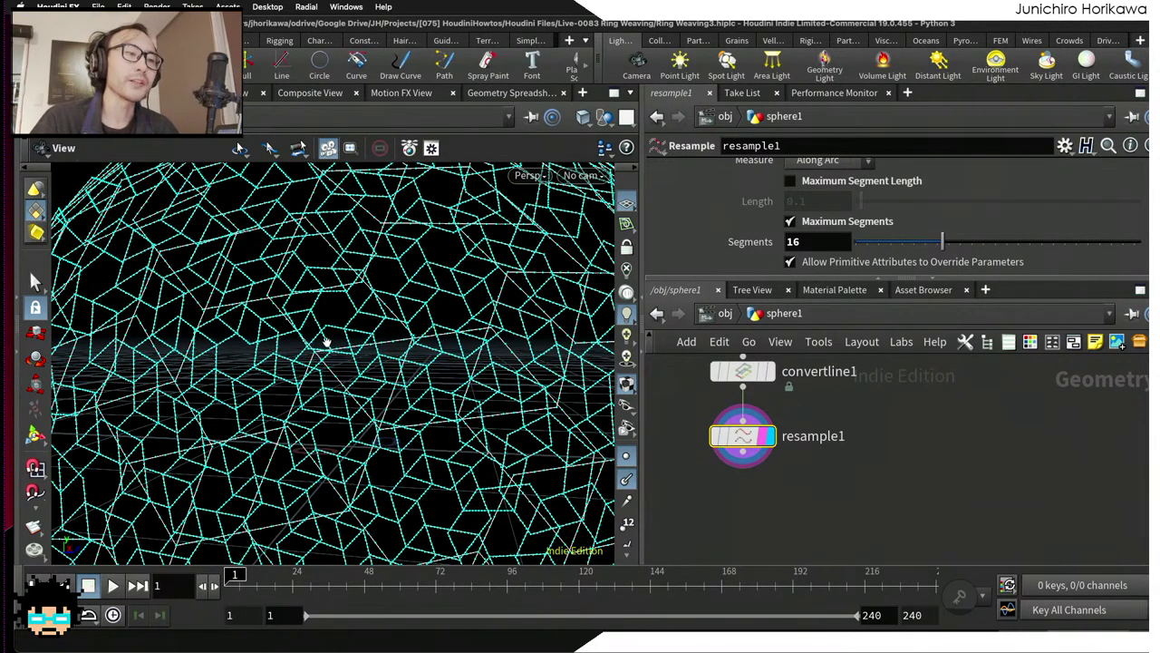
# Step: Enable resample1's Curve U Attribute output, keeping the attribute name curveu
pyautogui.scroll(4, 331, 349)
pyautogui.scroll(2, 213, 357)
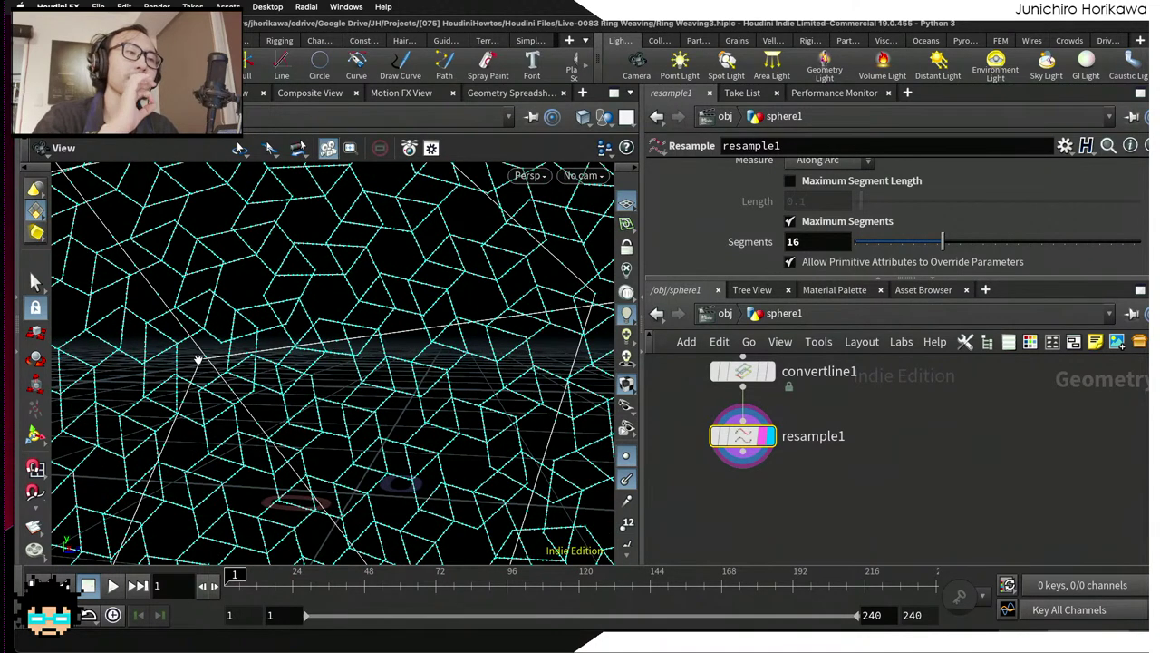
pyautogui.scroll(2, 199, 361)
pyautogui.scroll(4, 417, 367)
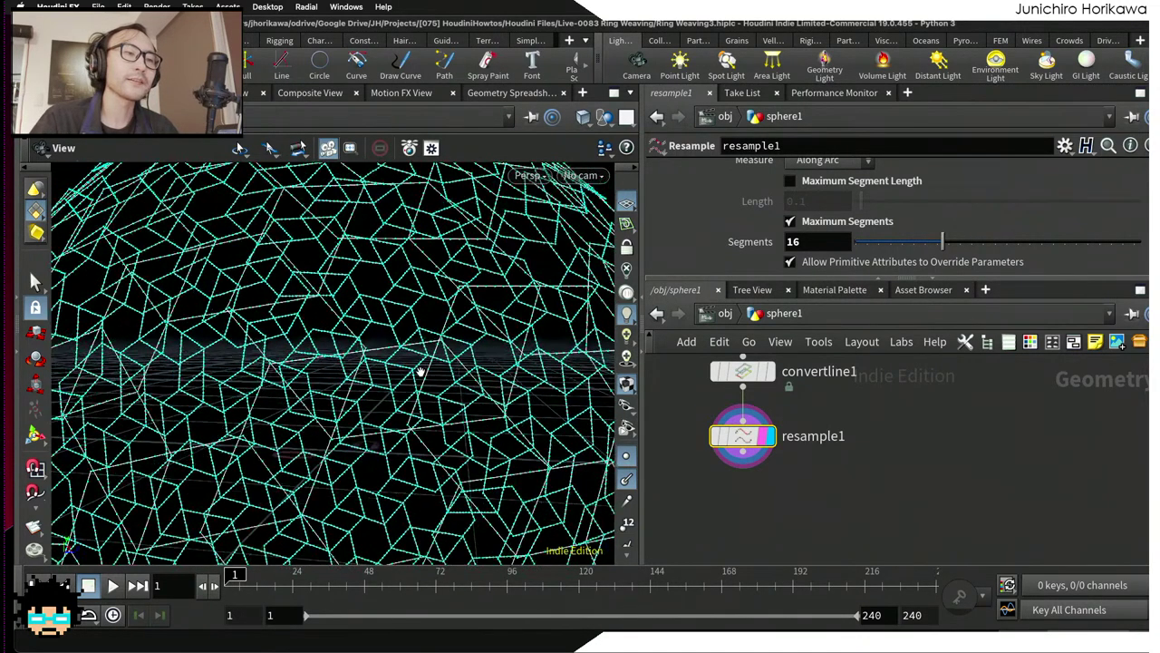
pyautogui.scroll(2, 441, 328)
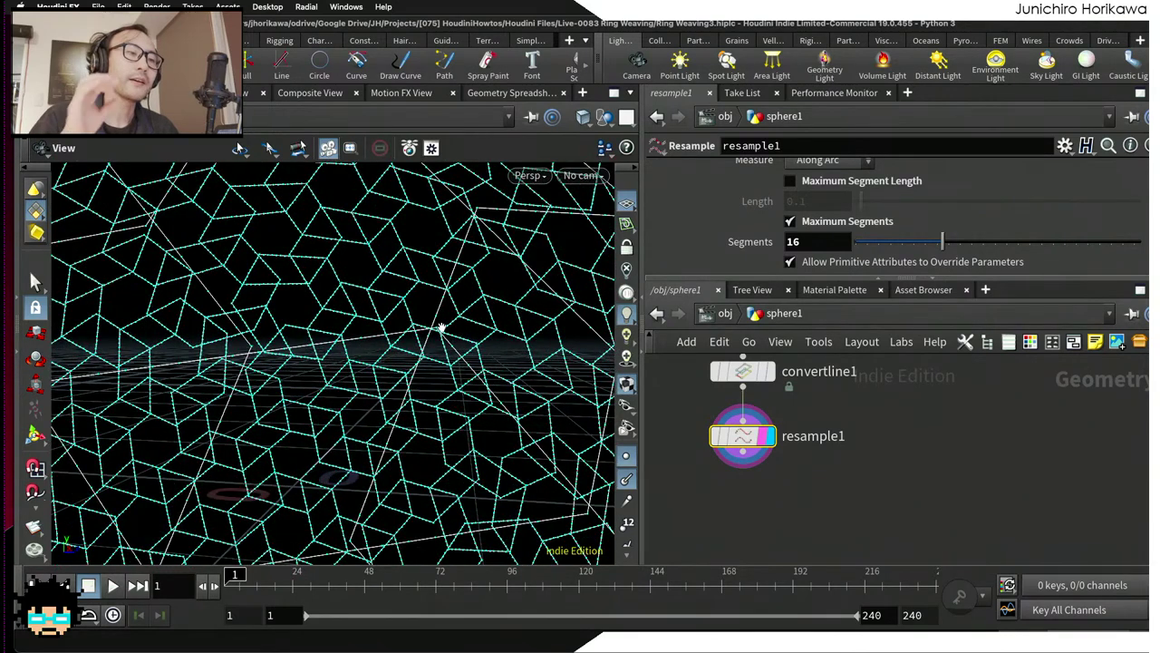
pyautogui.scroll(3, 441, 328)
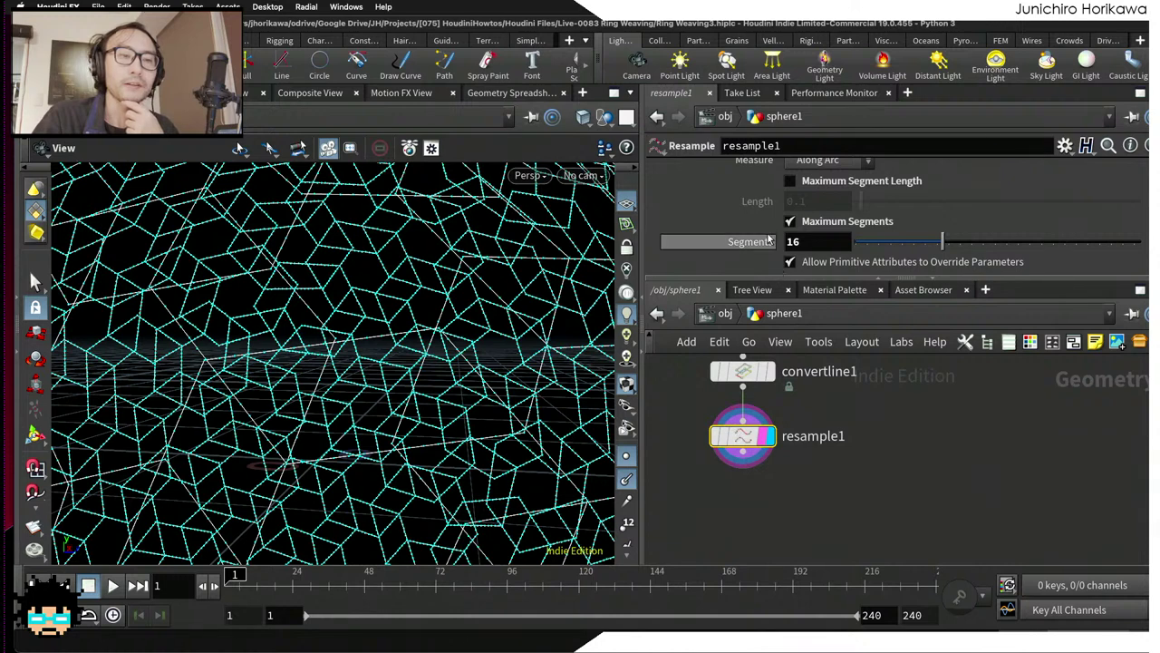
pyautogui.scroll(-3, 763, 232)
pyautogui.scroll(-2, 764, 232)
pyautogui.moveTo(763, 280); pyautogui.dragTo(761, 316)
pyautogui.click(667, 281)
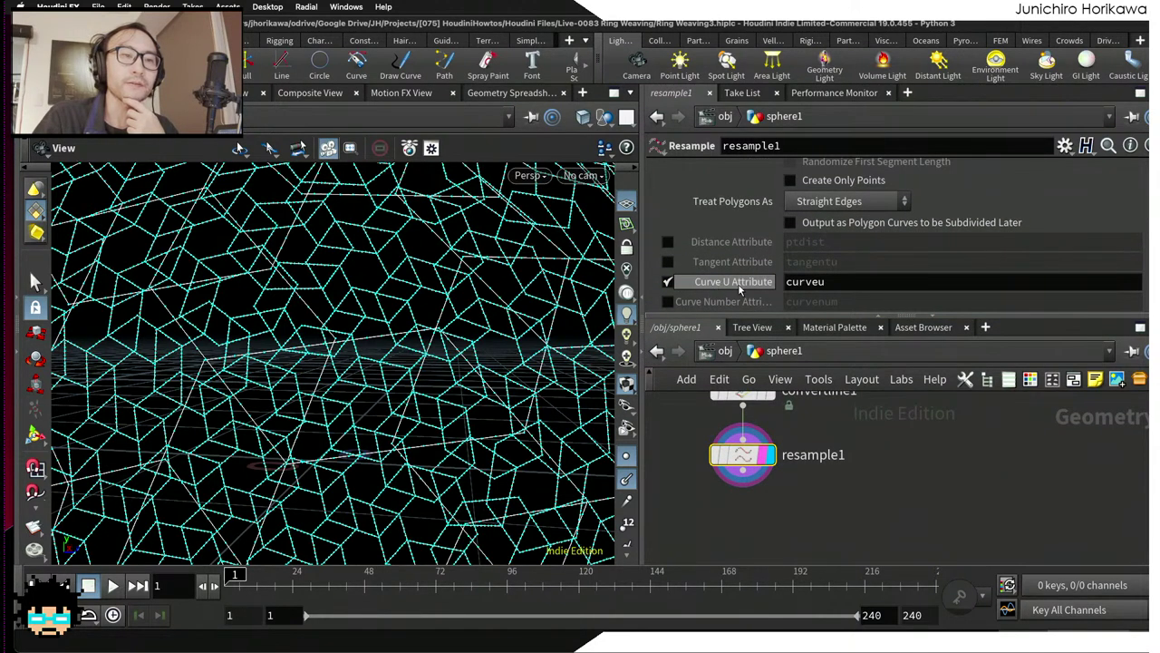
pyautogui.click(837, 281)
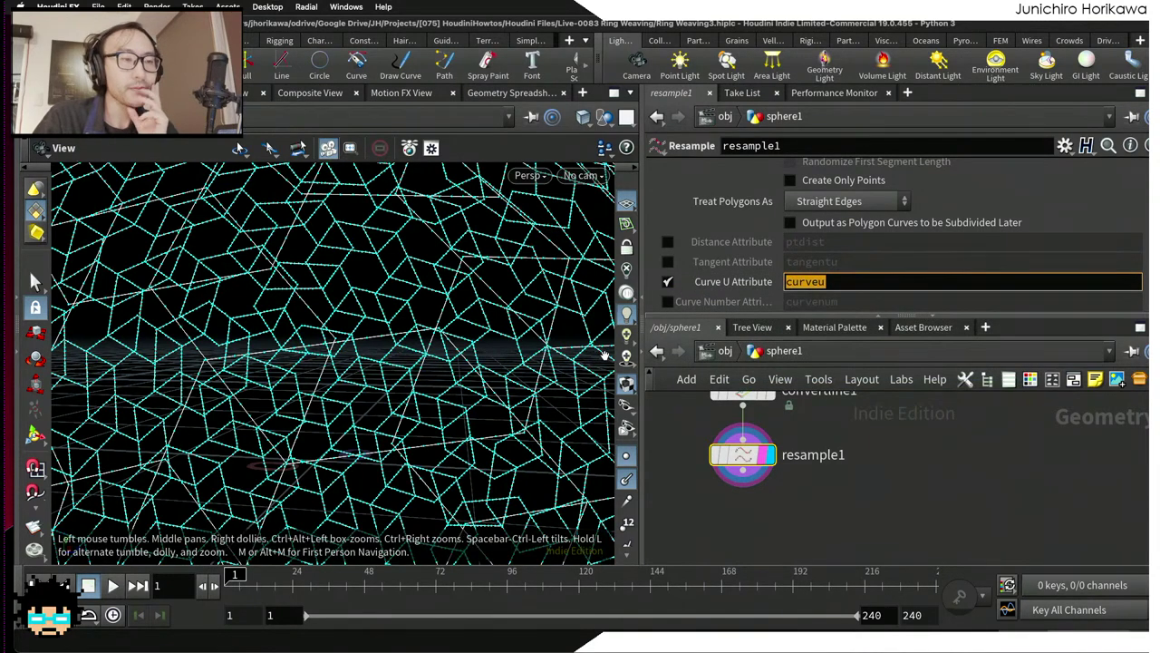
pyautogui.click(753, 458)
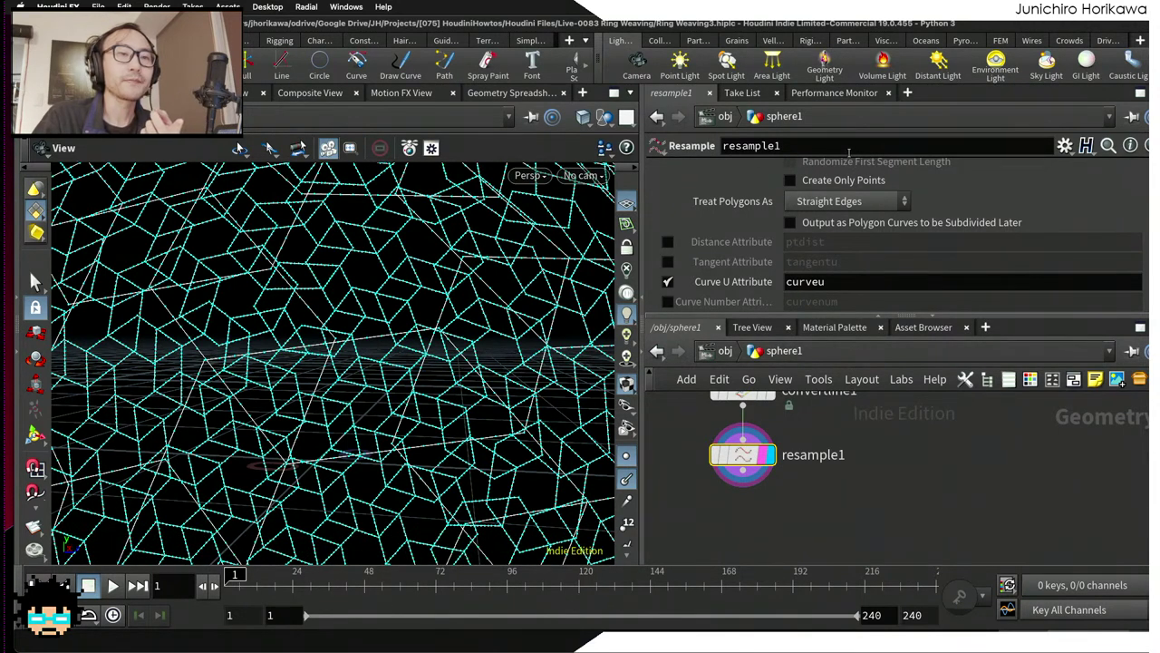
pyautogui.click(907, 93)
# Step: Add a Geometry Spreadsheet pane and enlarge it to show resample1's curveu values
pyautogui.moveTo(961, 130)
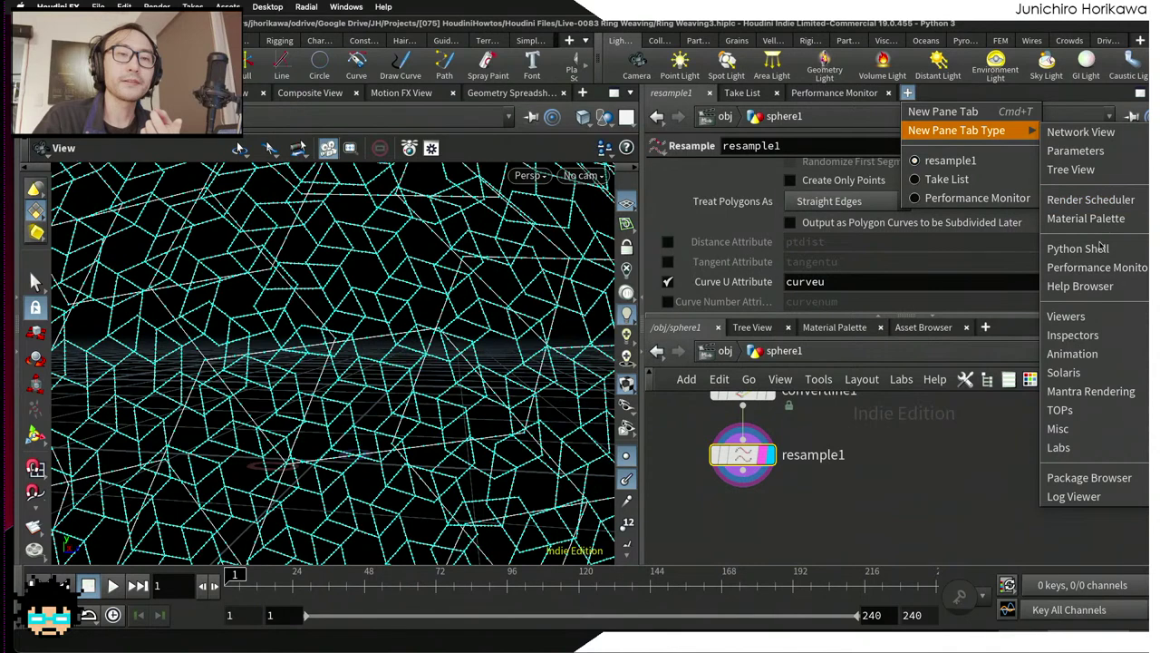
pyautogui.moveTo(1079, 349)
pyautogui.click(1011, 343)
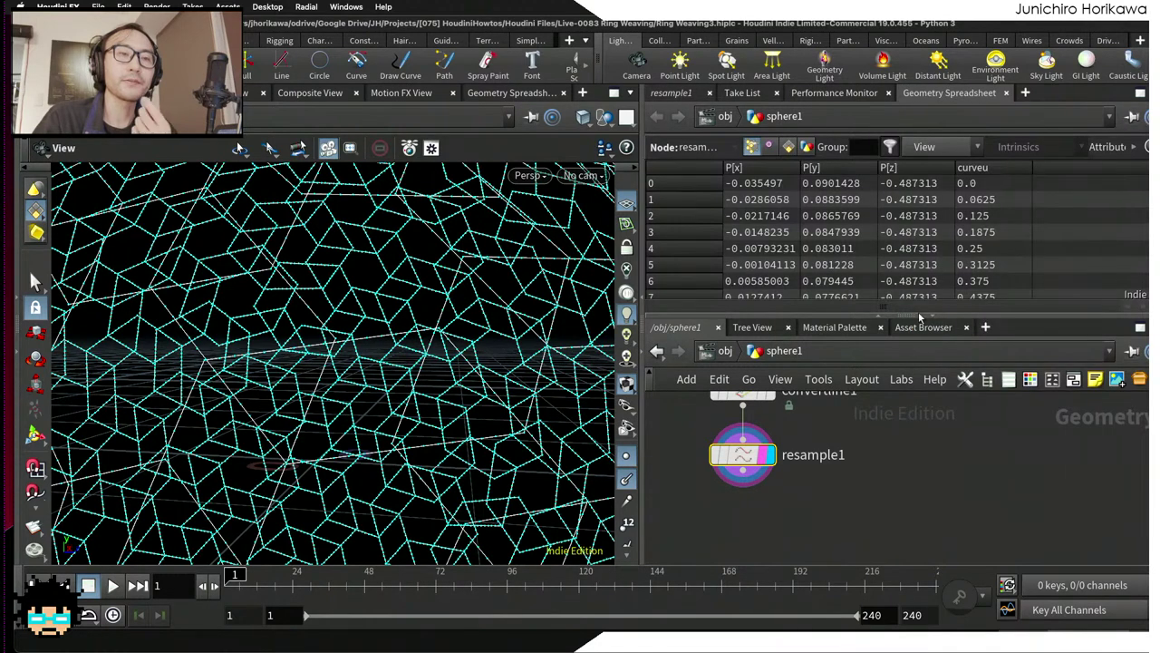
pyautogui.moveTo(976, 316); pyautogui.dragTo(975, 347)
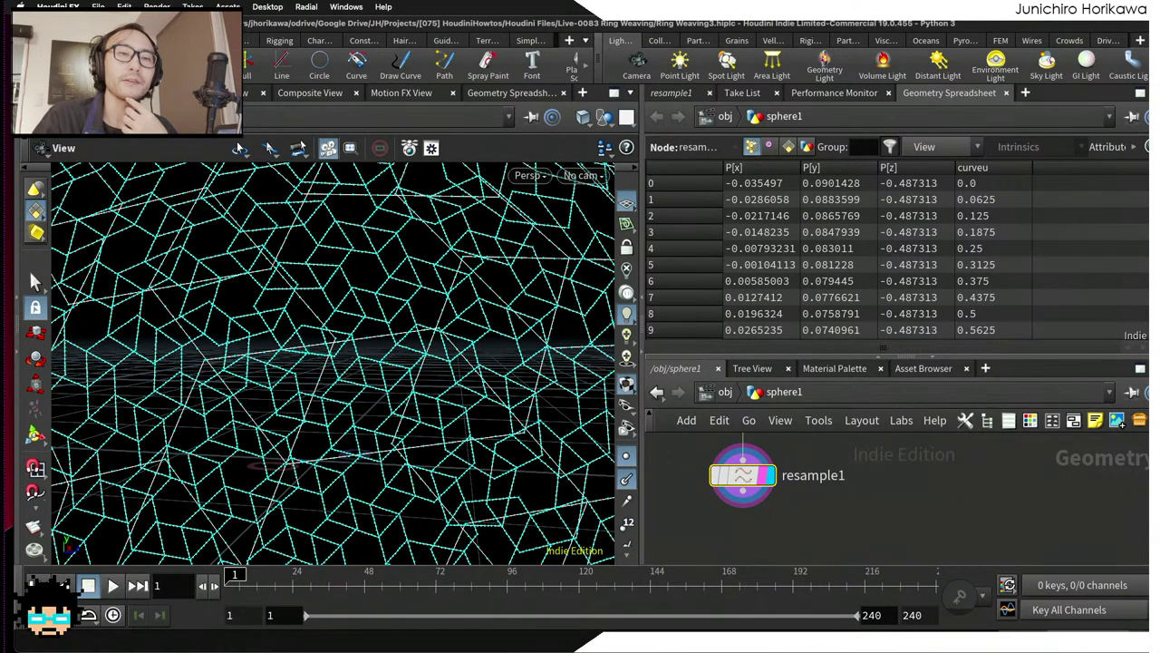
pyautogui.moveTo(1144, 198)
pyautogui.mouseDown()
pyautogui.moveTo(1144, 238)
pyautogui.moveTo(1144, 197)
pyautogui.mouseUp()
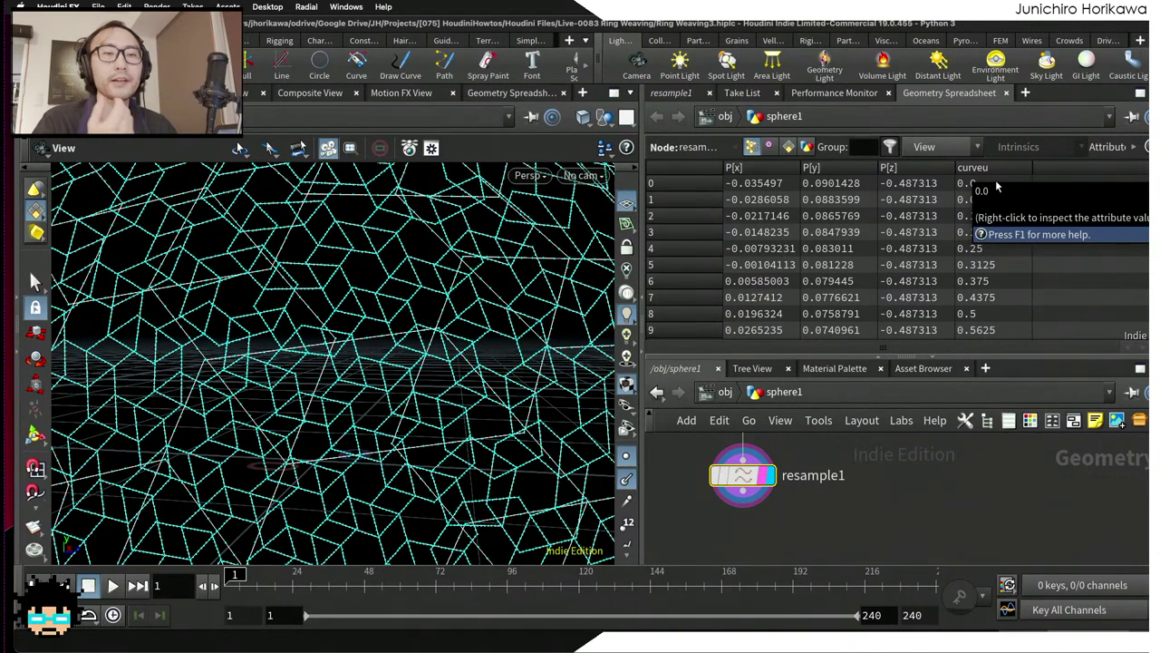
pyautogui.scroll(-1, 854, 511)
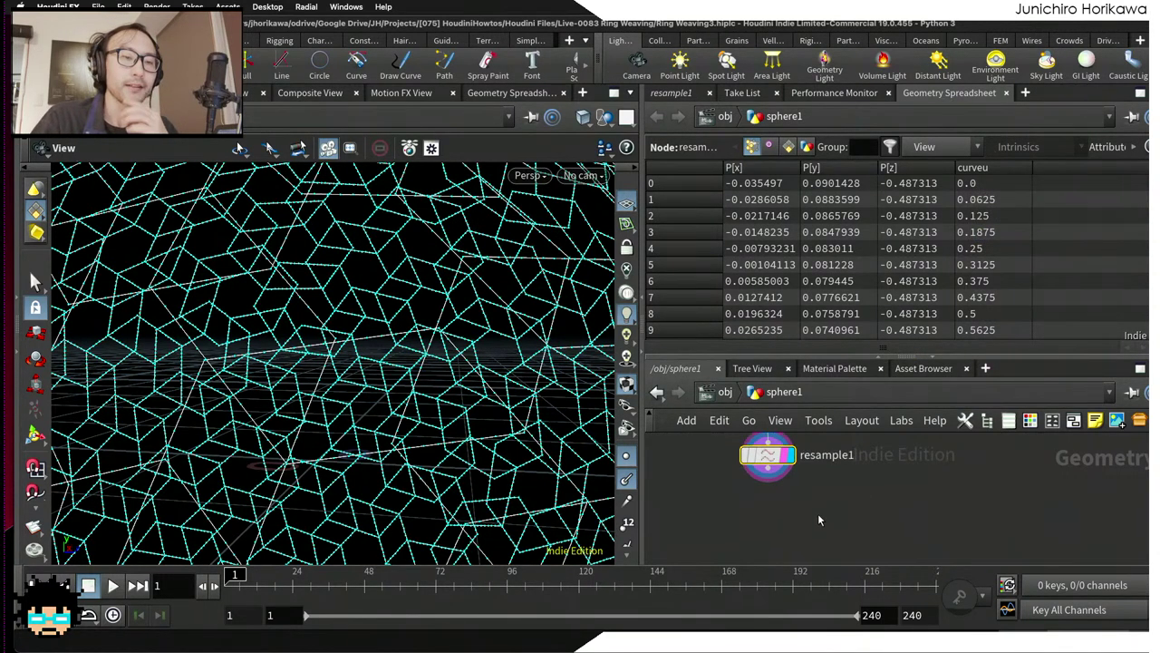
pyautogui.press('Tab')
# Step: Create a Point Wrangle below resample1 and wire resample1 into its first input
pyautogui.write('point wran')
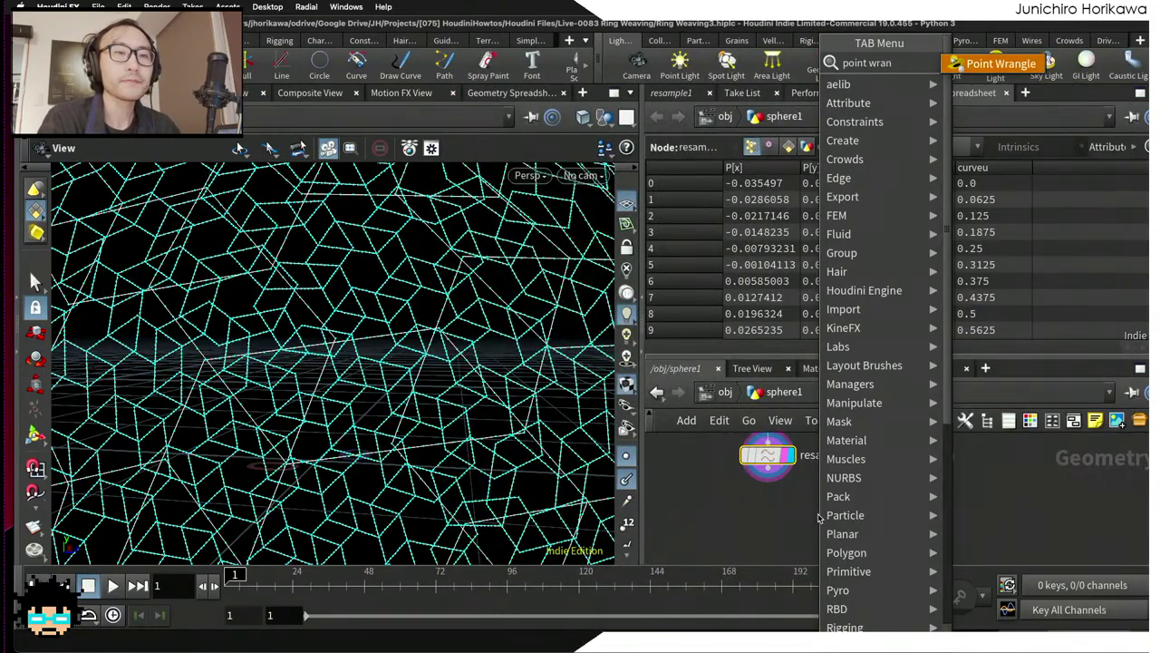
pyautogui.press('Return')
pyautogui.click(798, 512)
pyautogui.scroll(2, 770, 481)
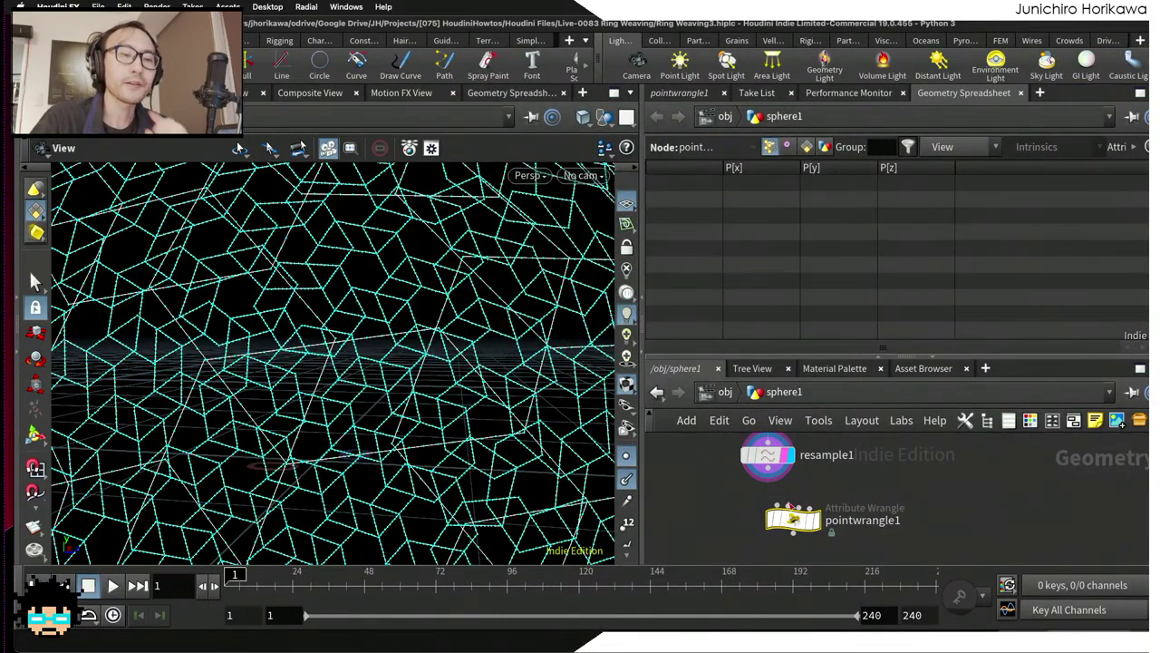
pyautogui.moveTo(769, 469); pyautogui.dragTo(777, 518)
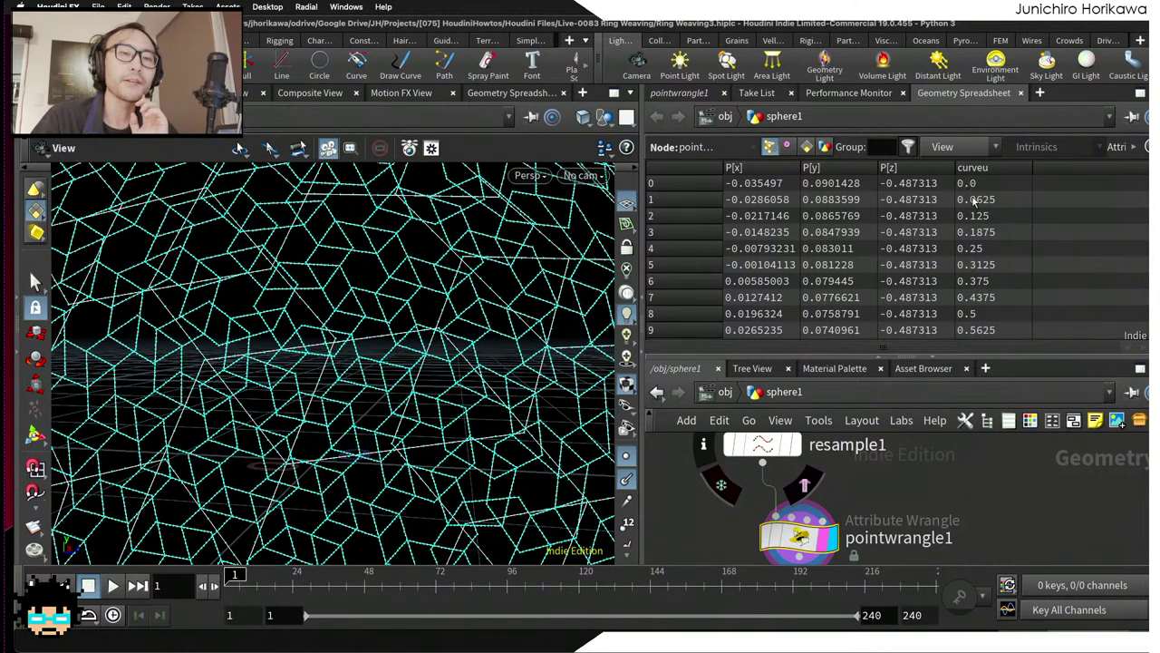
# Step: Wire the upstream normal1 node into the point wrangle's second input
pyautogui.click(689, 94)
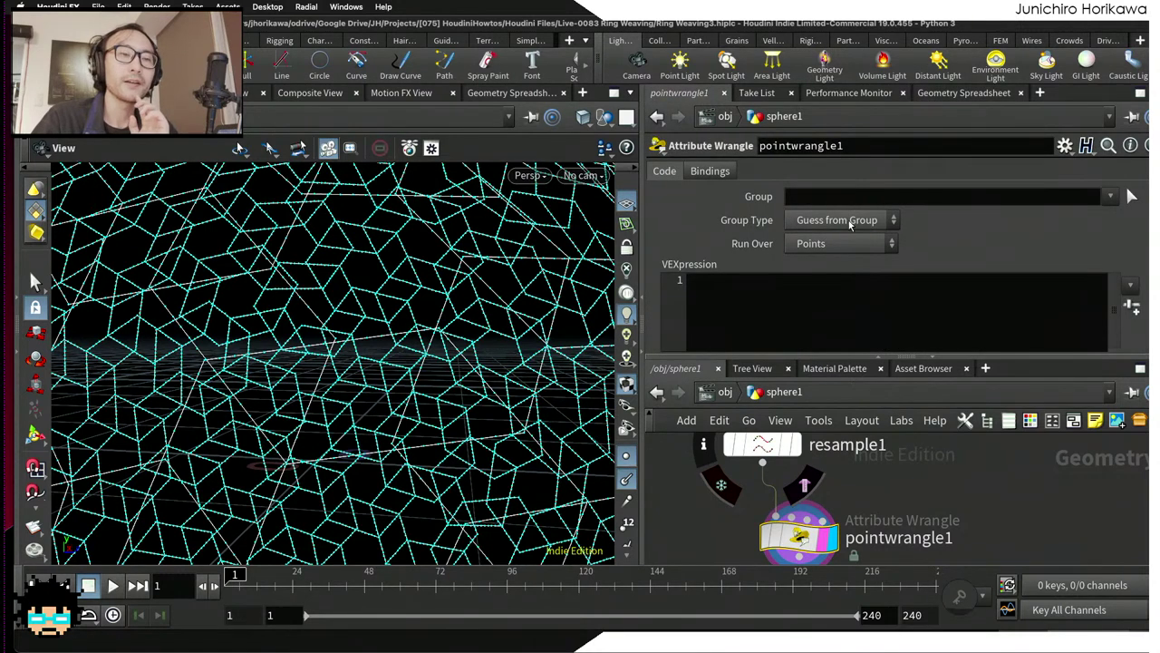
pyautogui.scroll(-6, 859, 508)
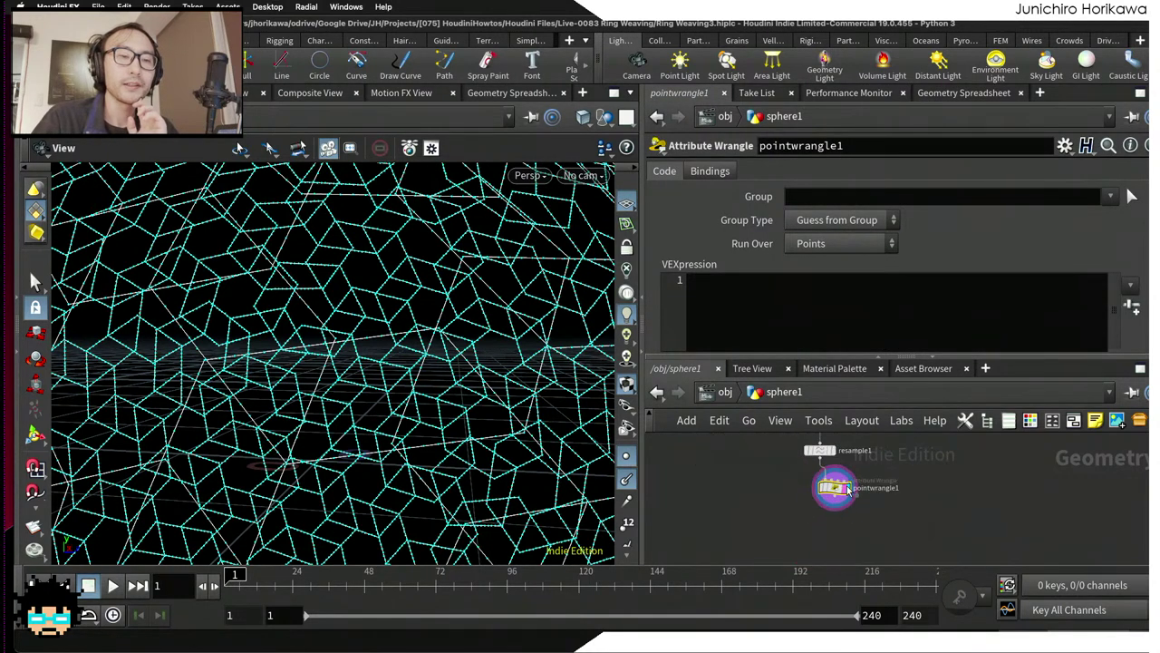
pyautogui.moveTo(857, 359); pyautogui.dragTo(856, 270)
pyautogui.click(849, 367)
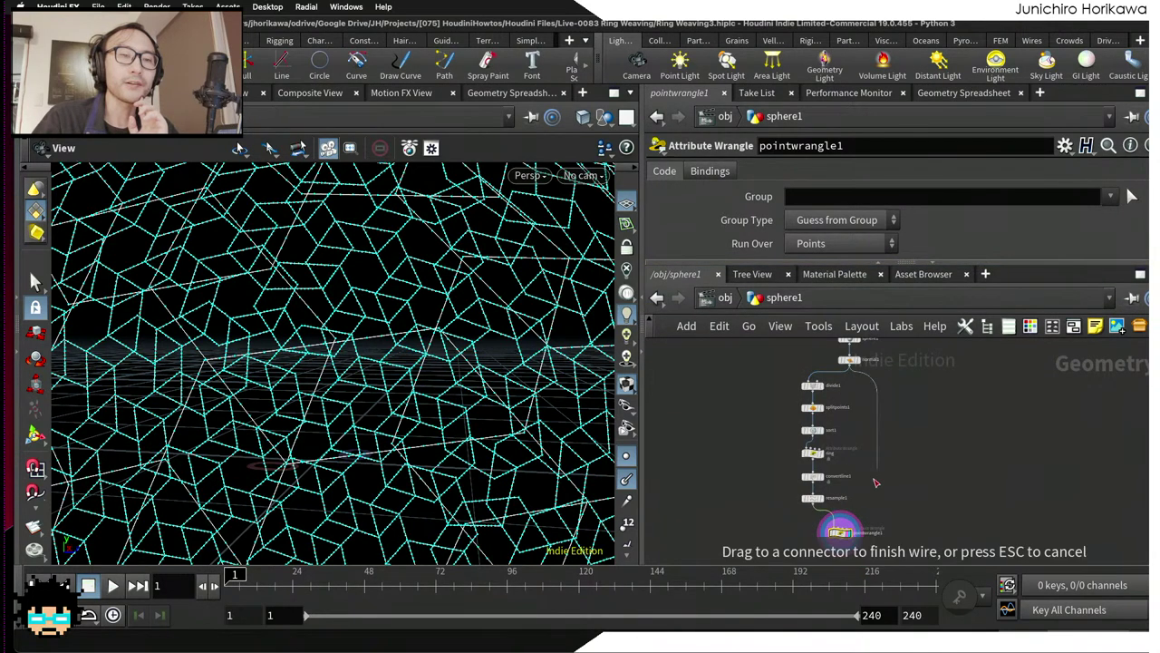
pyautogui.scroll(3, 870, 471)
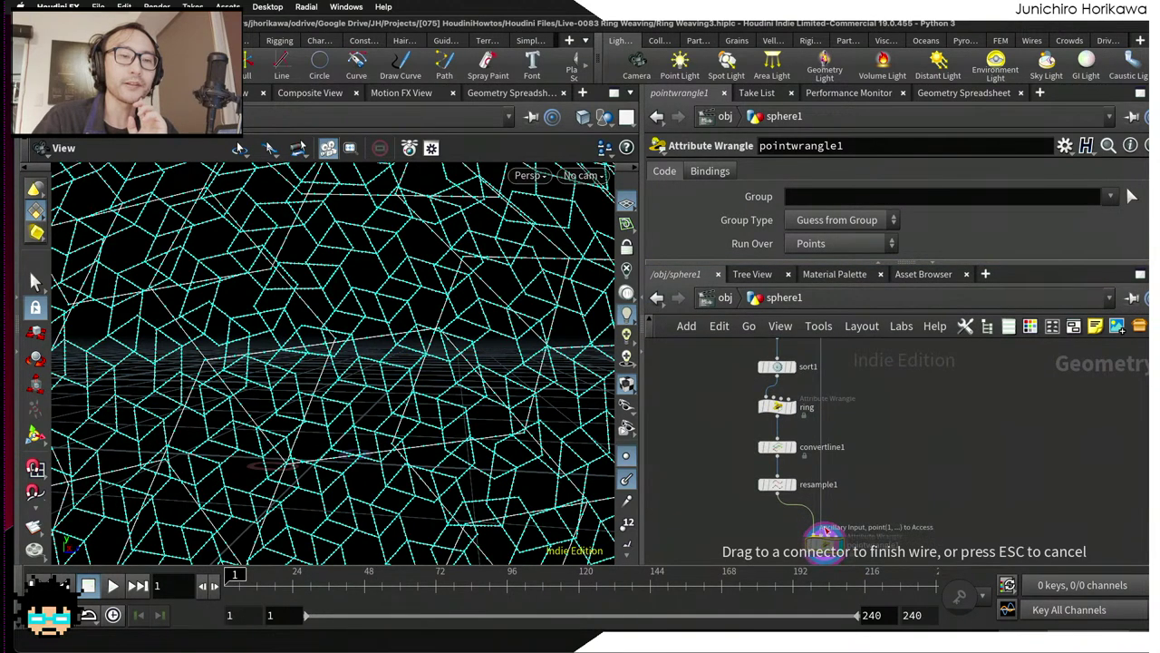
pyautogui.click(825, 544)
pyautogui.scroll(4, 841, 452)
pyautogui.moveTo(818, 414); pyautogui.dragTo(819, 348)
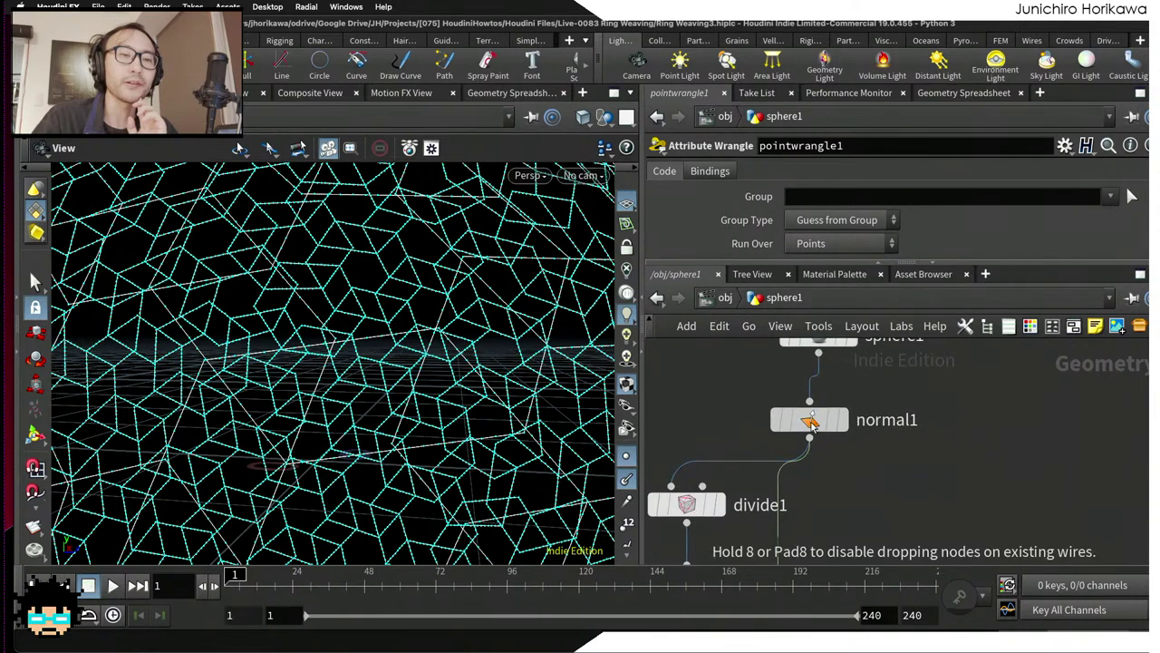
pyautogui.scroll(-5, 844, 449)
pyautogui.scroll(2, 836, 431)
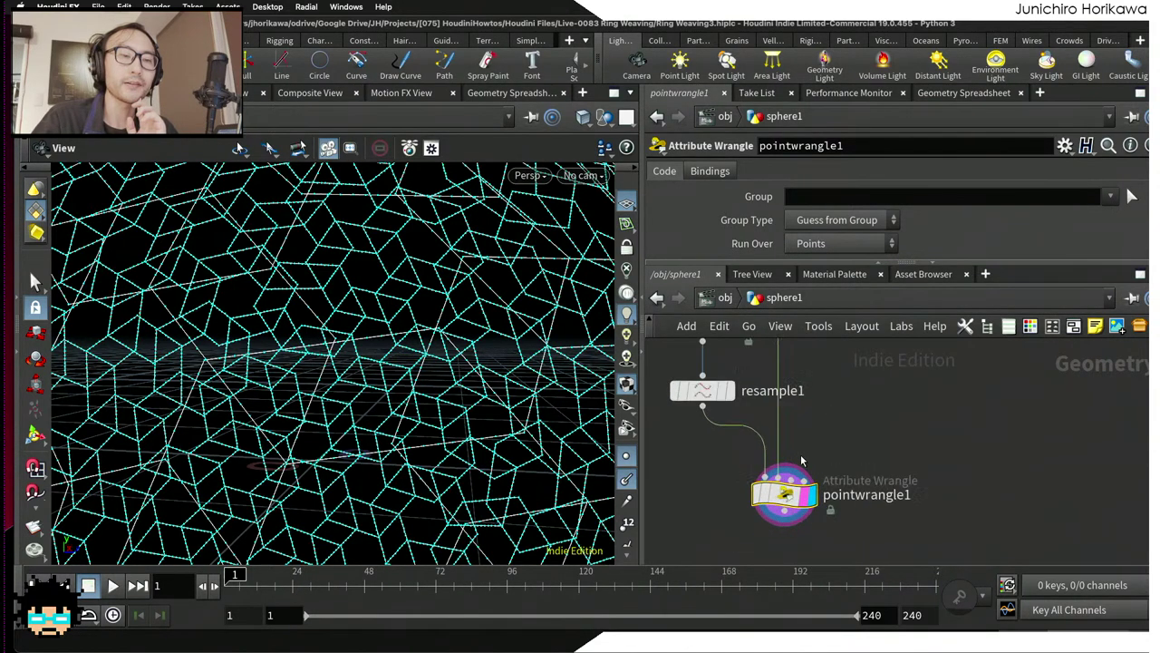
# Step: Rename the point wrangle to wave_offset
pyautogui.doubleClick(877, 470)
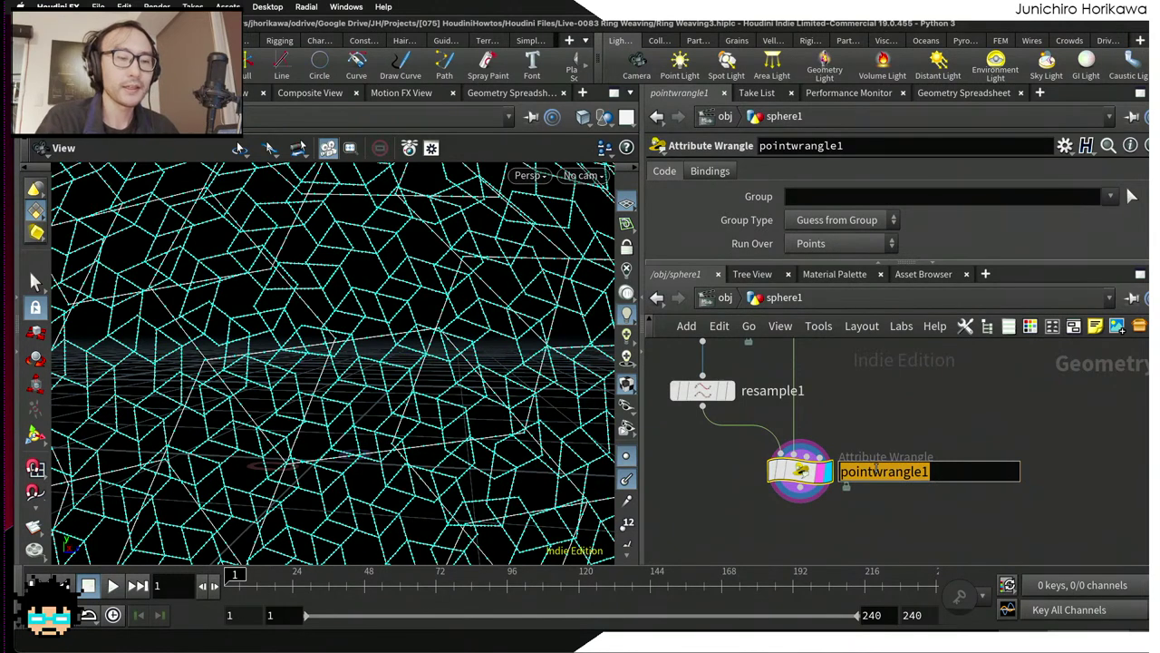
pyautogui.write('offset')
pyautogui.press('Return')
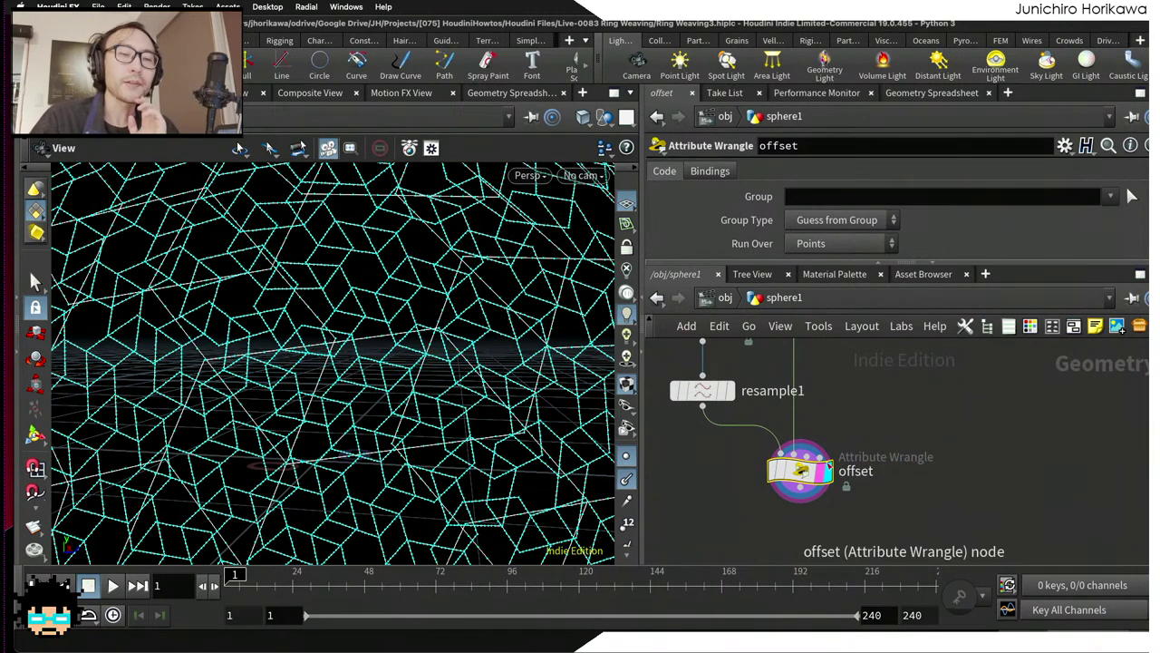
pyautogui.doubleClick(857, 471)
pyautogui.write('wave_offset')
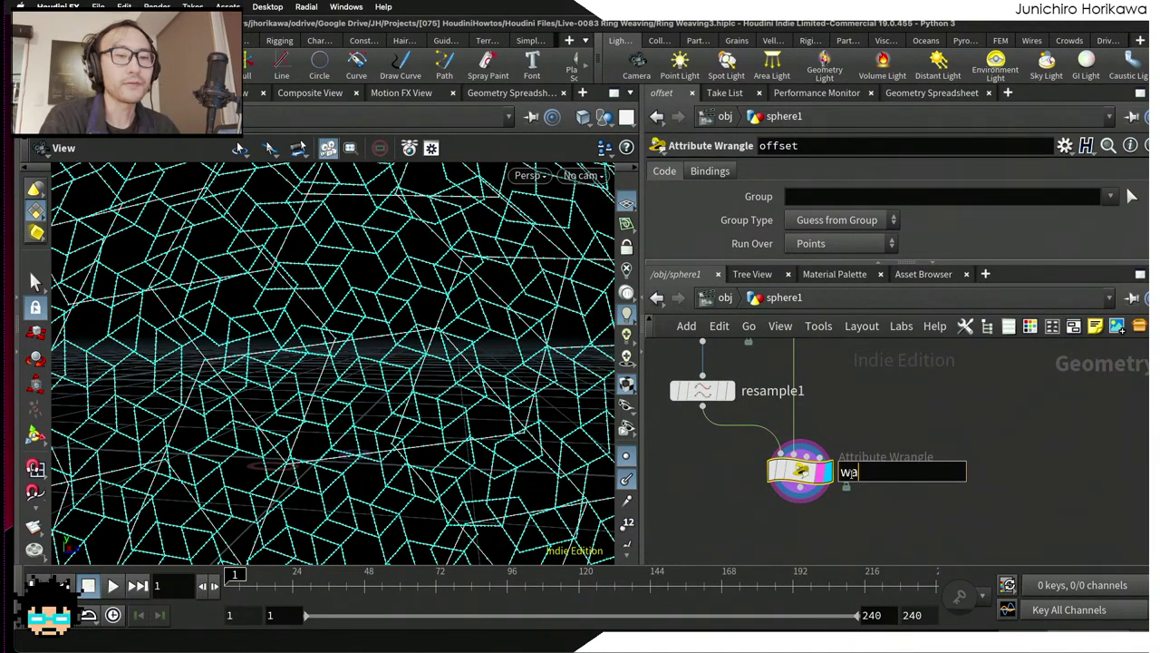
pyautogui.press('Return')
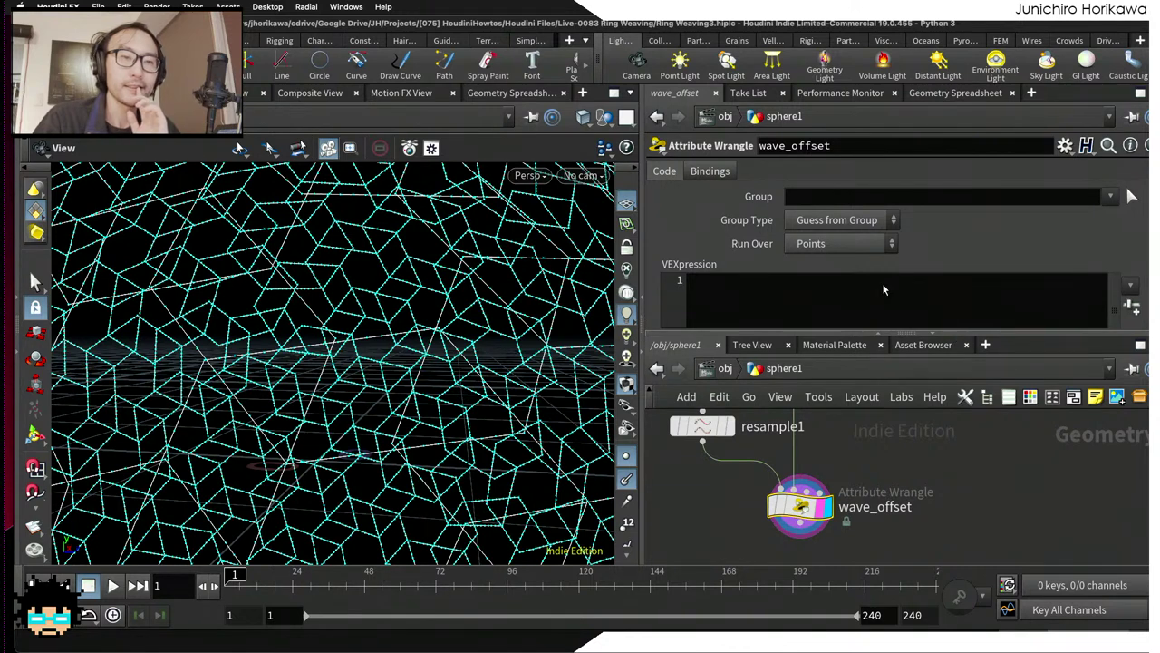
# Step: Save the scene and write float ang = fit01(f@curveu, 0.0, $PI * 2.0); in the VEXpression
pyautogui.click(860, 289)
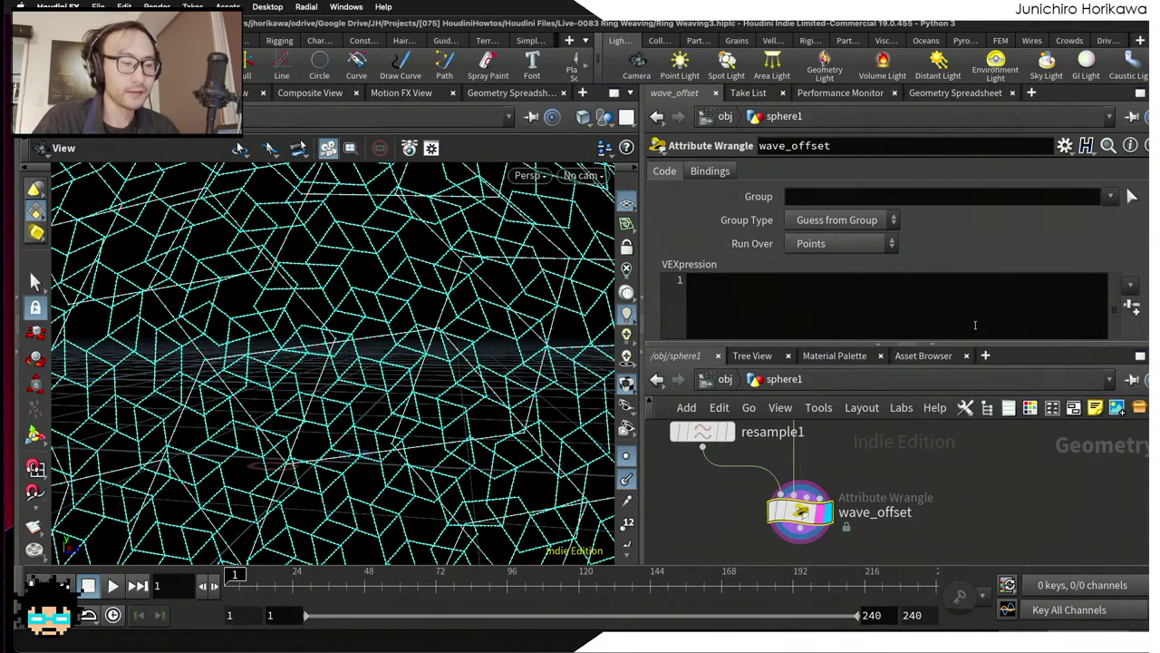
pyautogui.hotkey('ctrl', 's')
pyautogui.write('fi')
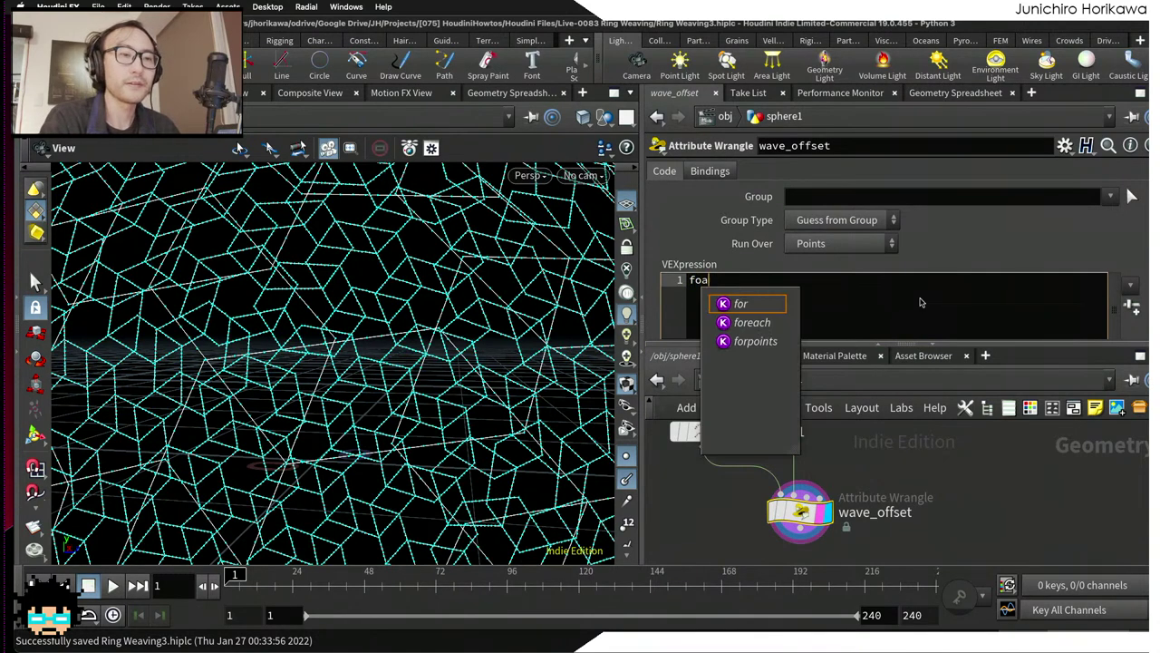
pyautogui.press('BackSpace')
pyautogui.write('loat a')
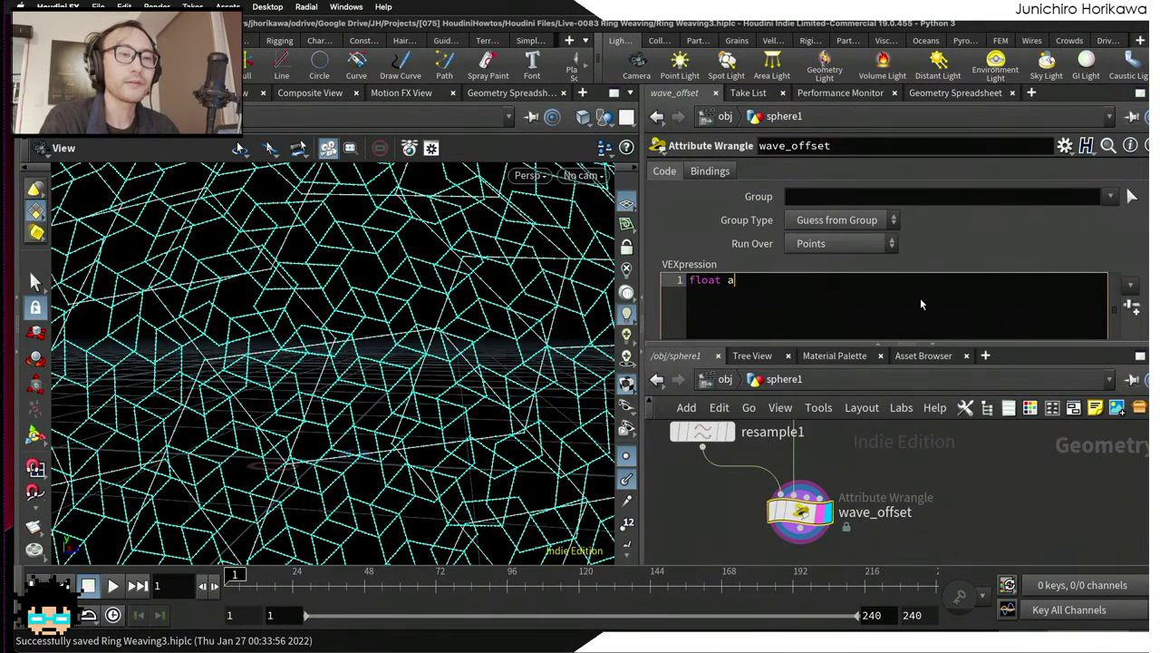
pyautogui.write('ng = ')
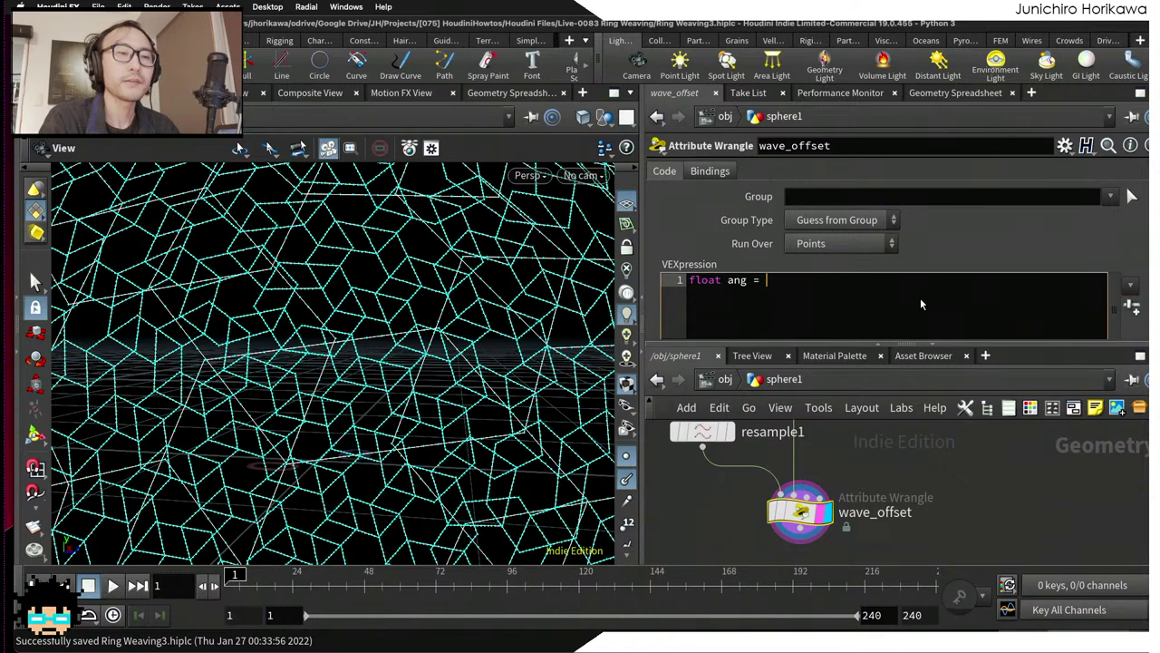
pyautogui.write('fit01')
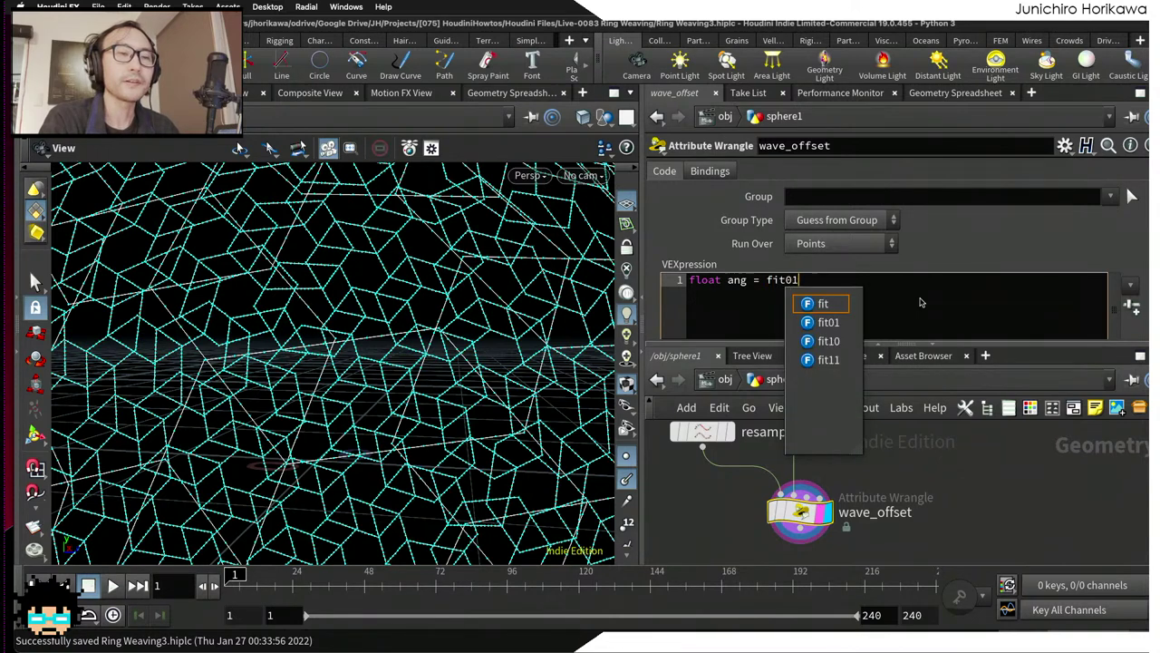
pyautogui.write('(')
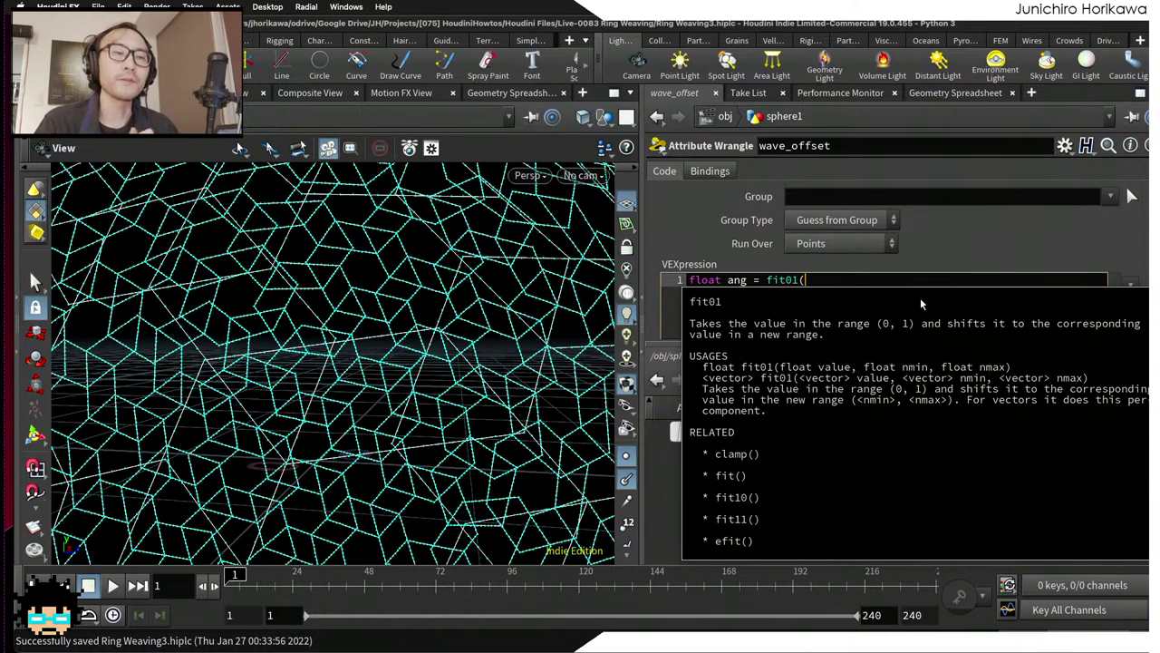
pyautogui.write('f')
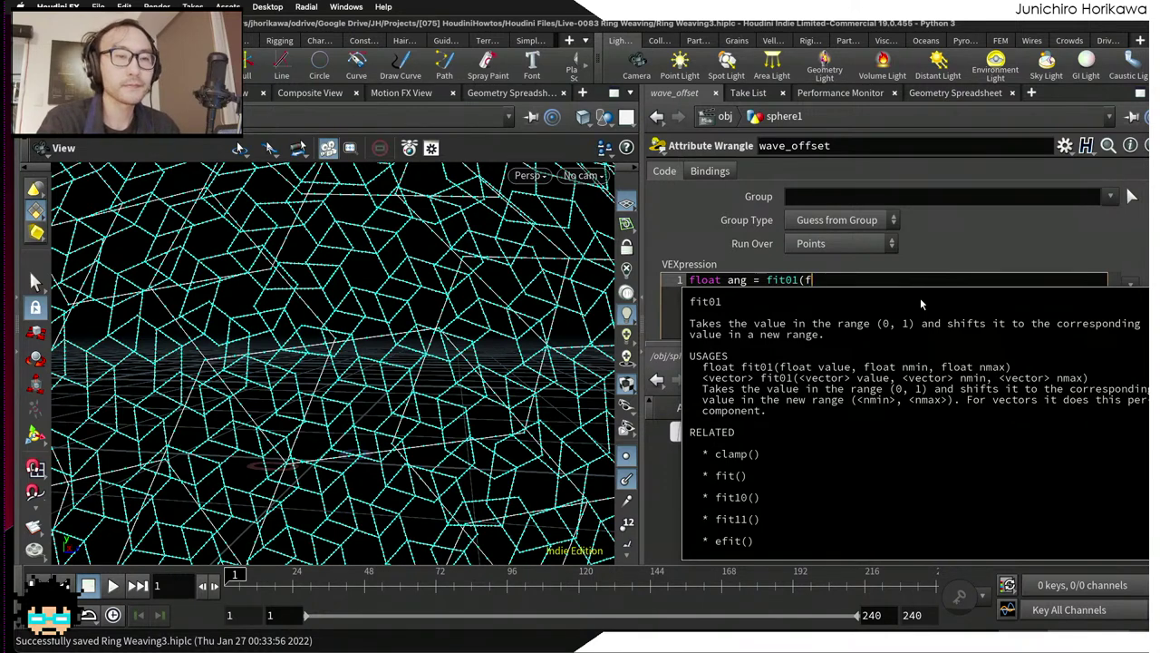
pyautogui.write('@curveu, ')
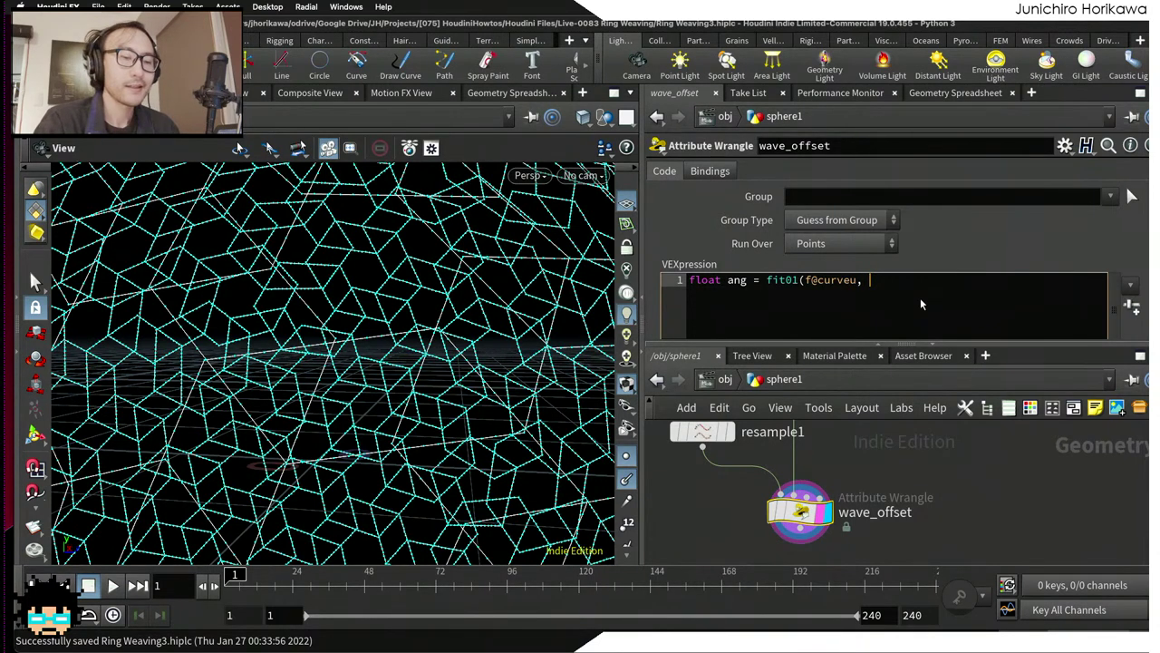
pyautogui.write('0.0, $PI')
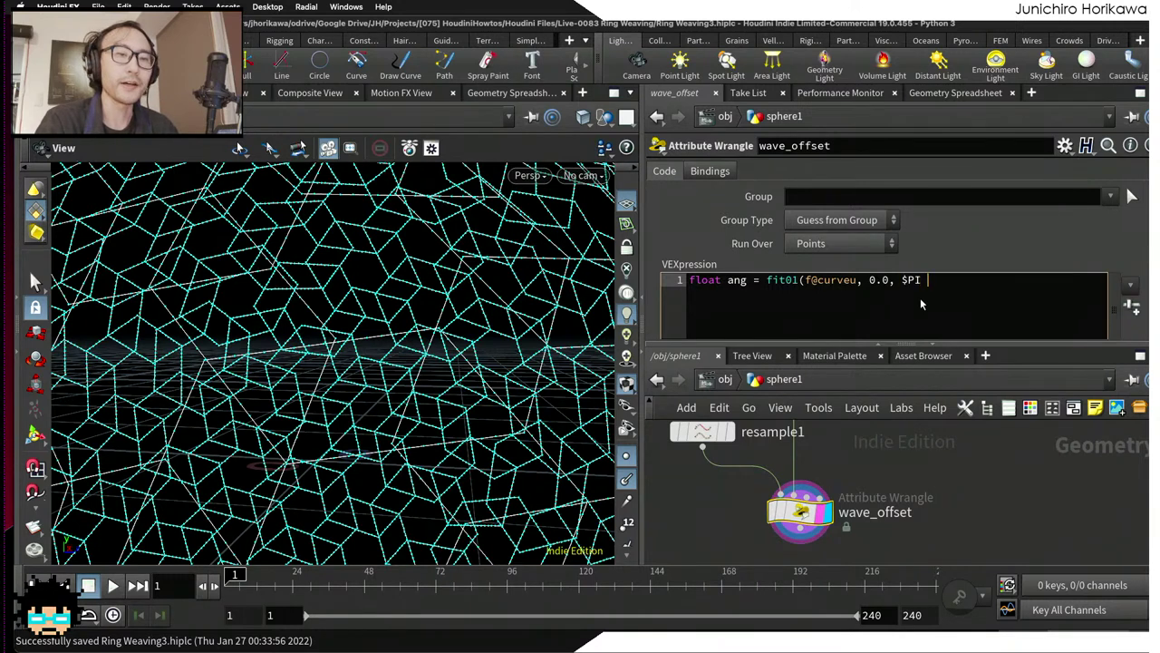
pyautogui.write('* 2.0);')
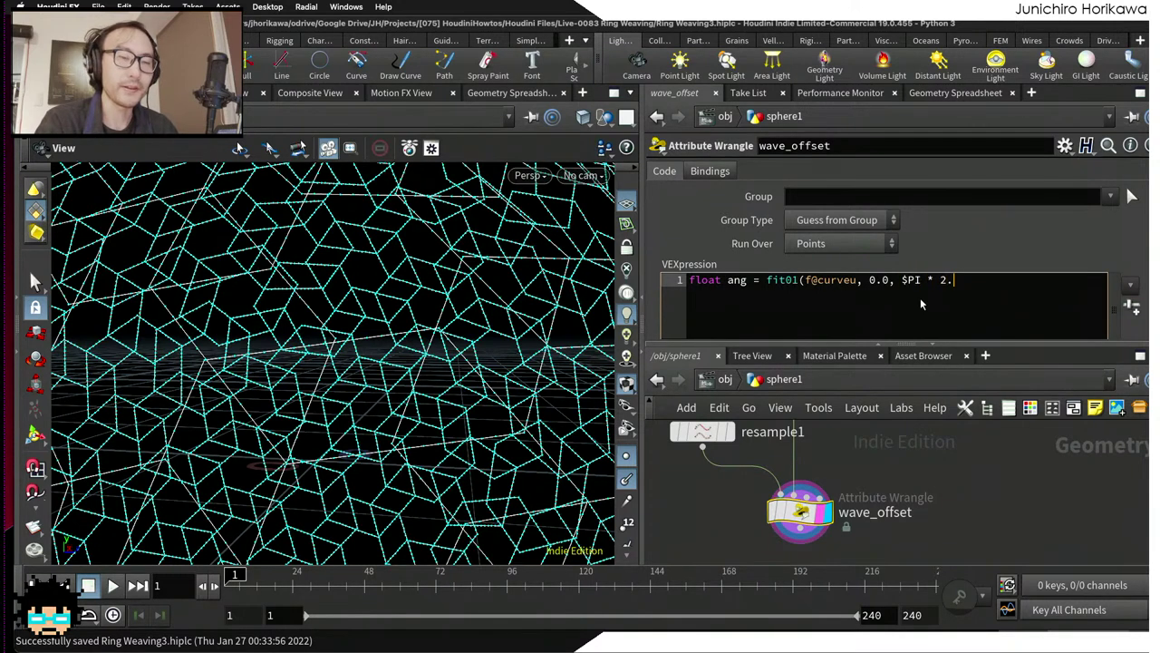
pyautogui.press('Return')
pyautogui.press('Return')
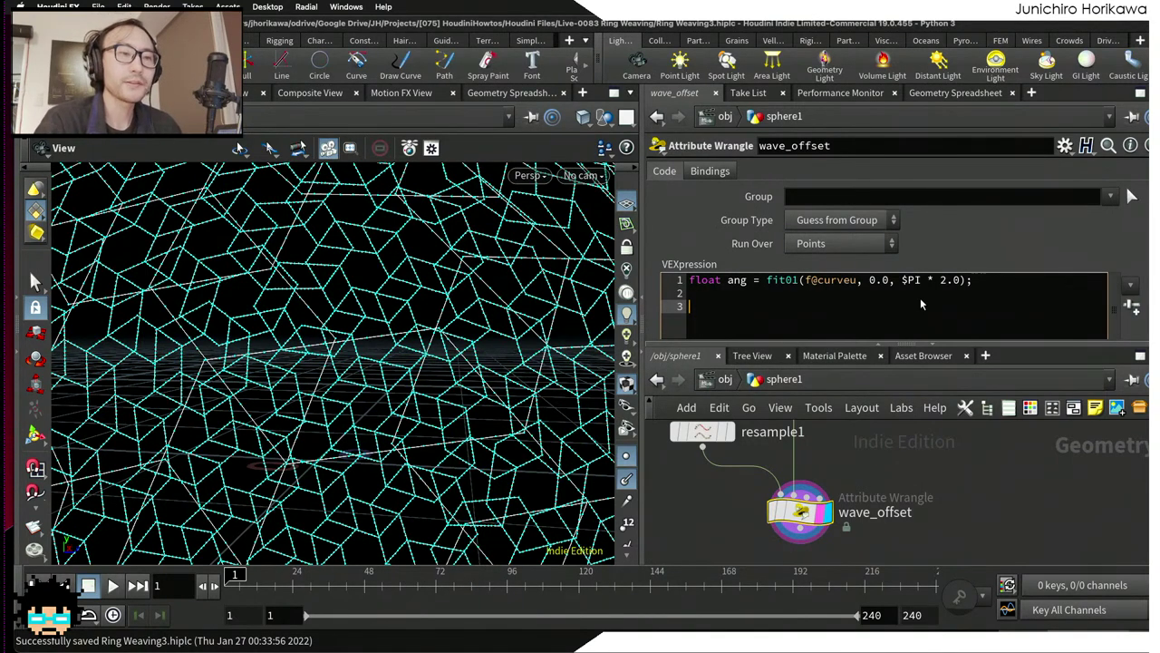
# Step: Add the line float height = cos(ang) * chf("height"); below it
pyautogui.write('cos(a')
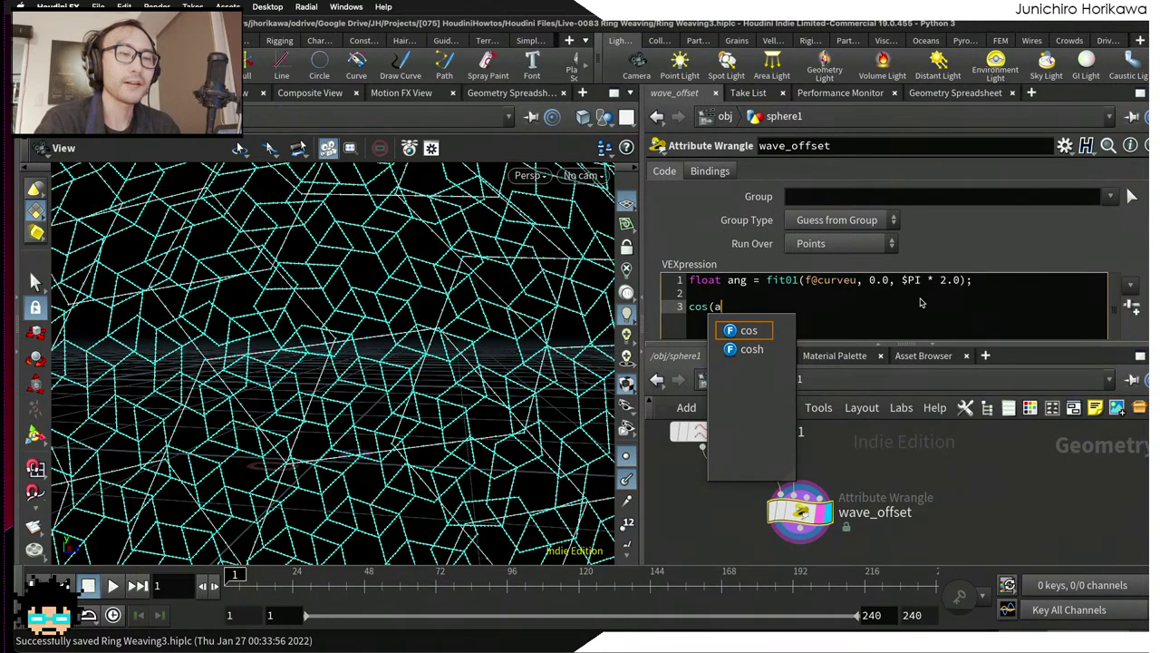
pyautogui.write('ng);')
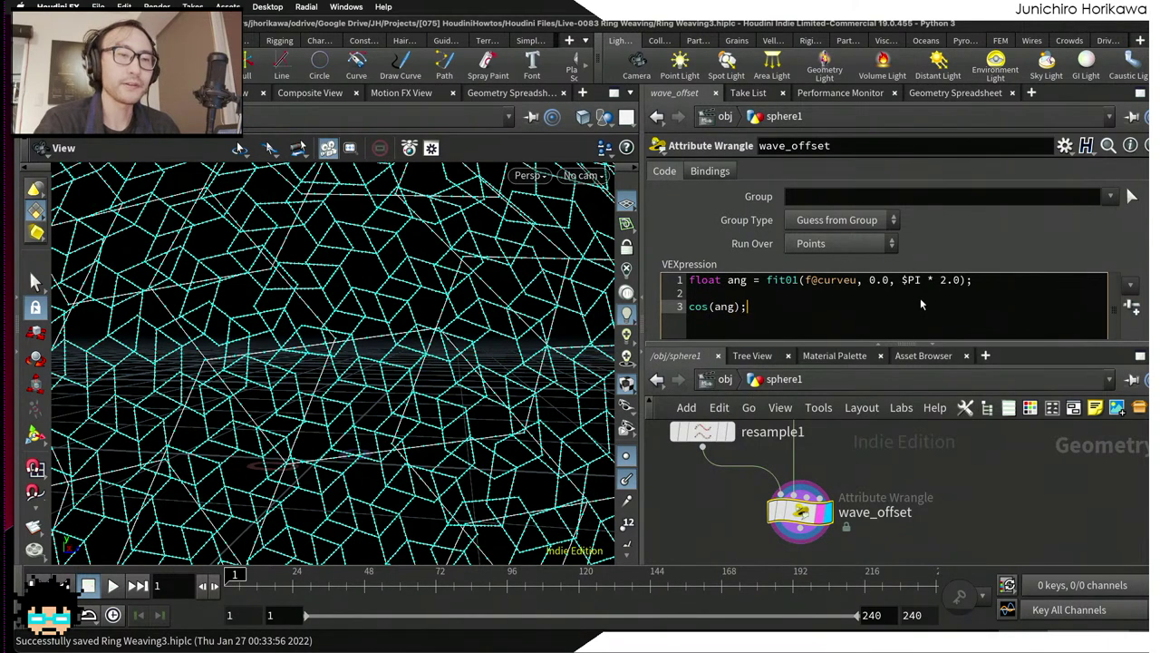
pyautogui.press('Left')
pyautogui.press('Left')
pyautogui.press('Left')
pyautogui.press('Left')
pyautogui.press('Left')
pyautogui.press('Left')
pyautogui.press('Left')
pyautogui.press('Left')
pyautogui.press('Left')
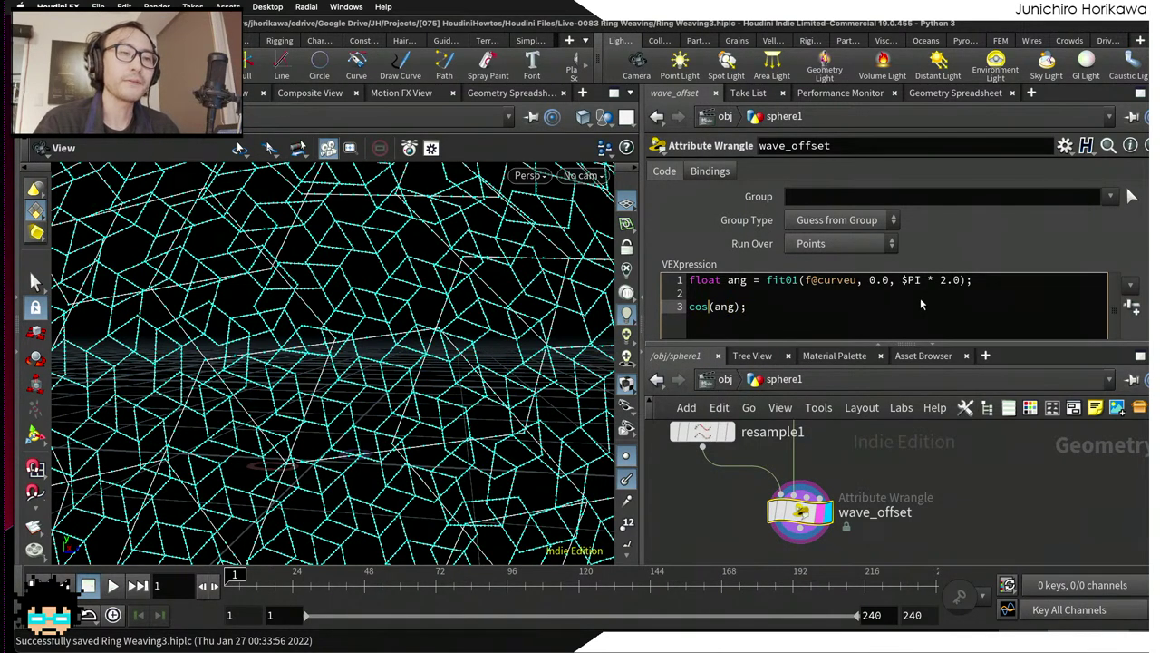
pyautogui.write('fioat height =')
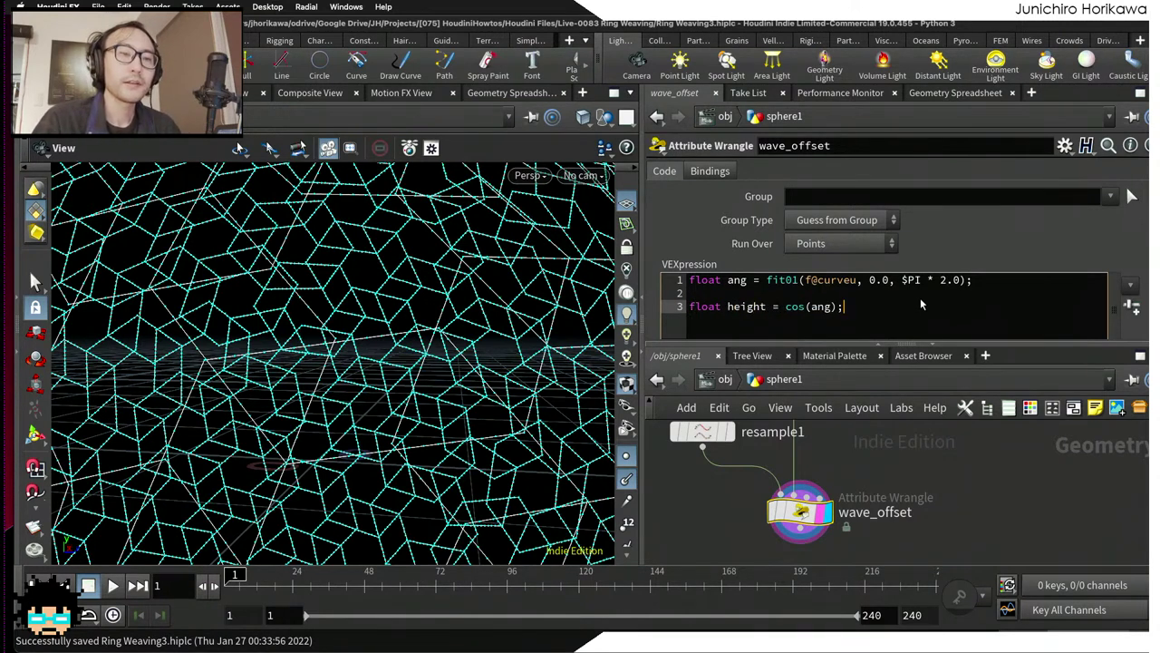
pyautogui.press('Left')
pyautogui.write('* chf(')
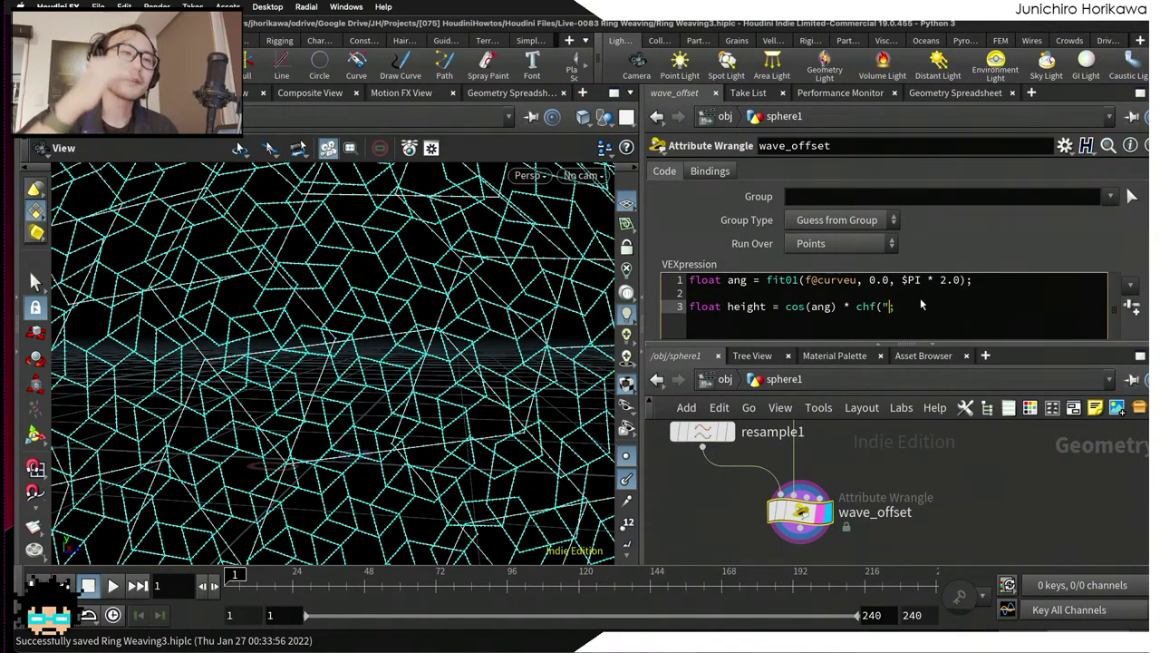
pyautogui.write('height')
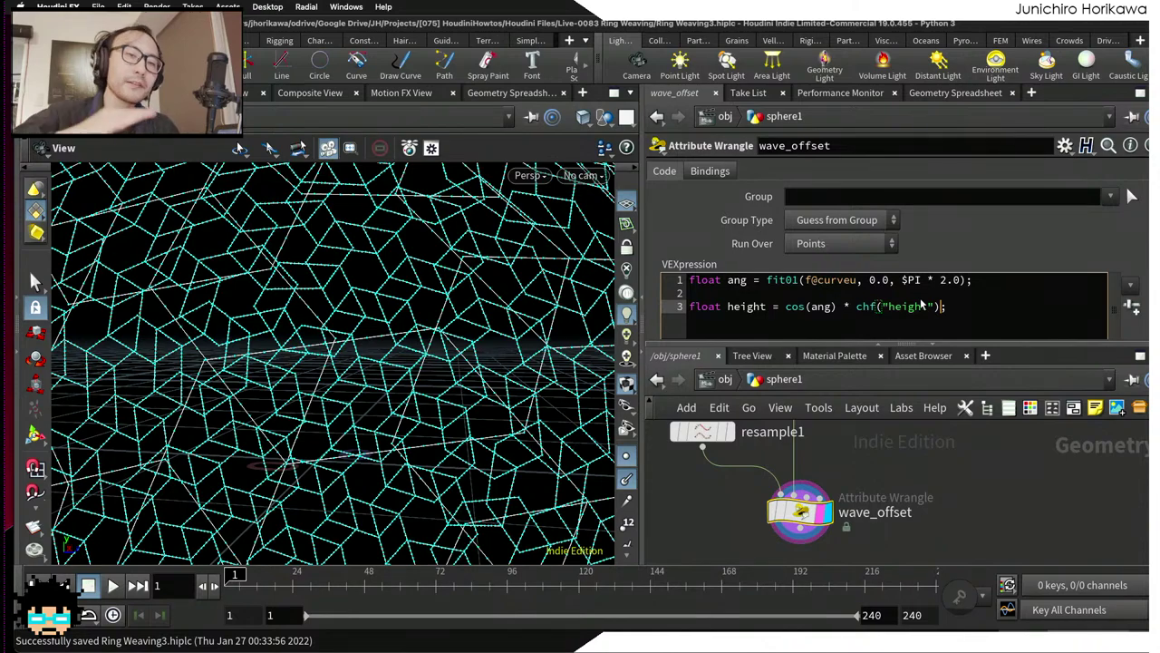
# Step: Create the Height spare parameter from the chf reference and test its slider
pyautogui.click(1132, 306)
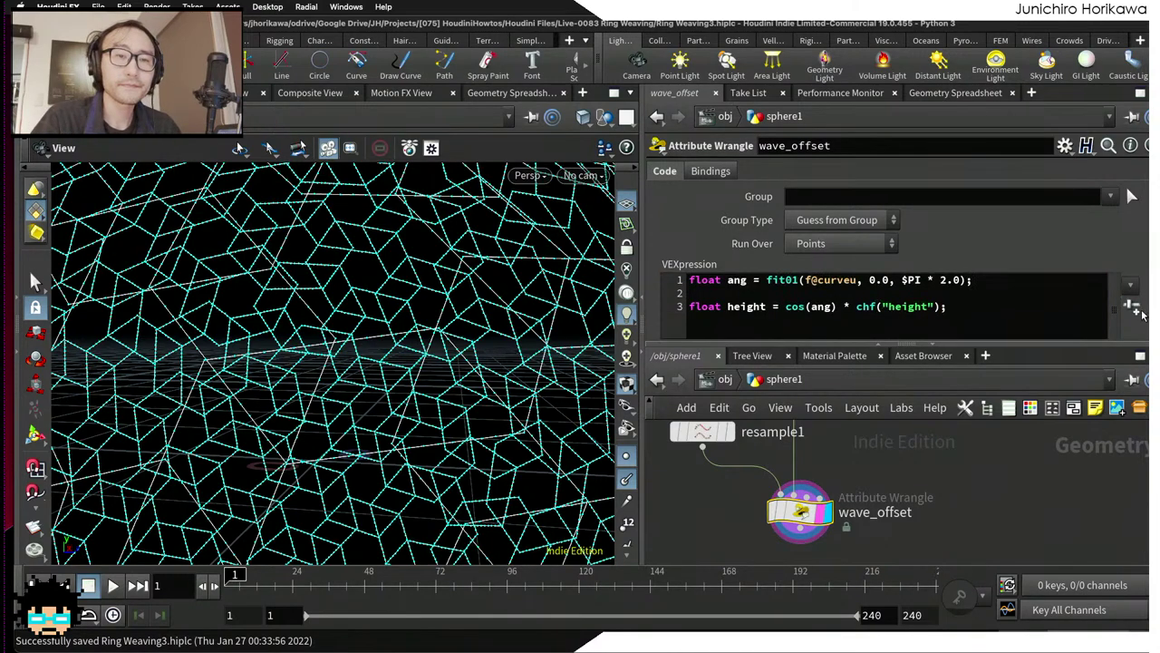
pyautogui.scroll(-5, 433, 367)
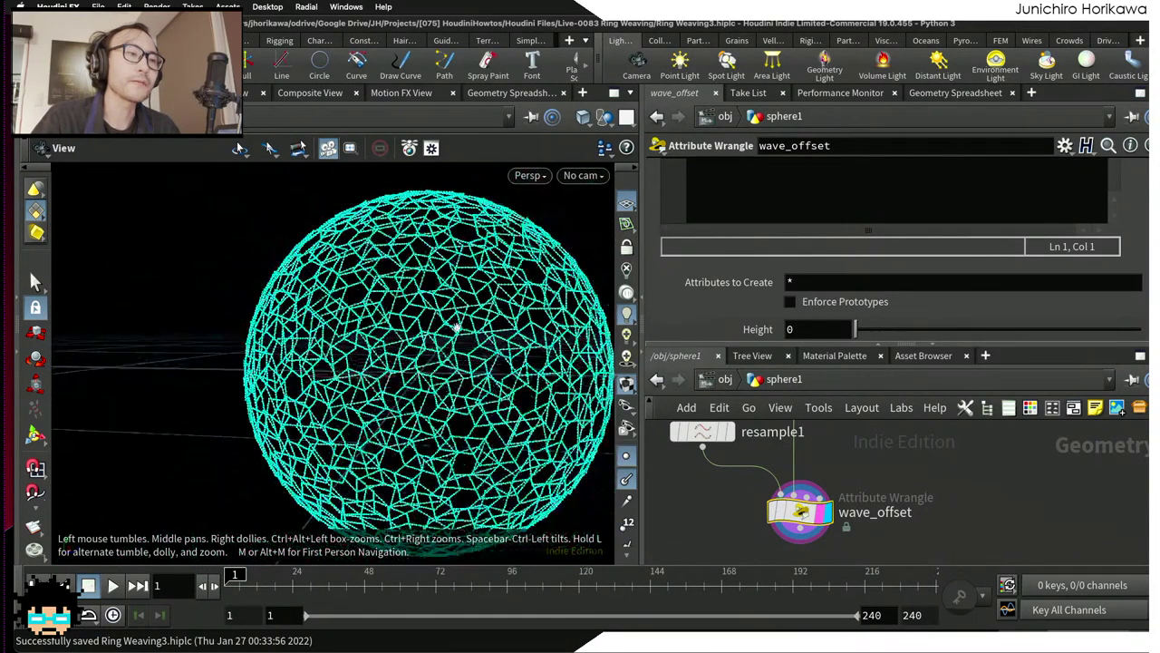
pyautogui.scroll(5, 433, 367)
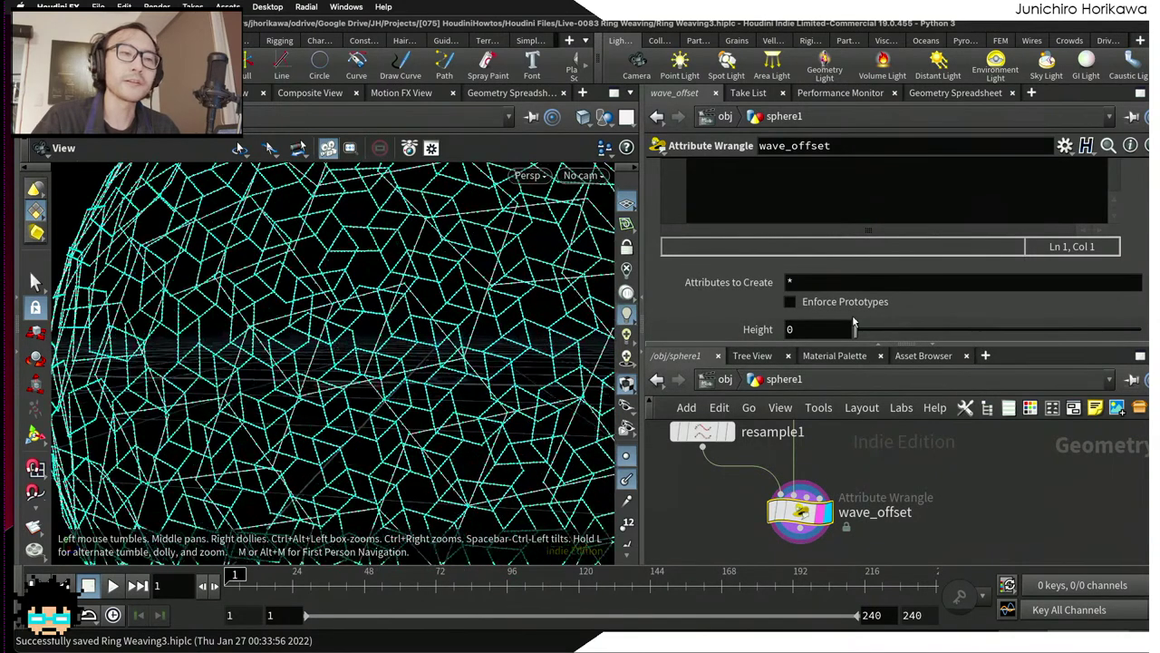
pyautogui.moveTo(856, 329)
pyautogui.mouseDown()
pyautogui.moveTo(1136, 329)
pyautogui.moveTo(857, 329)
pyautogui.mouseUp()
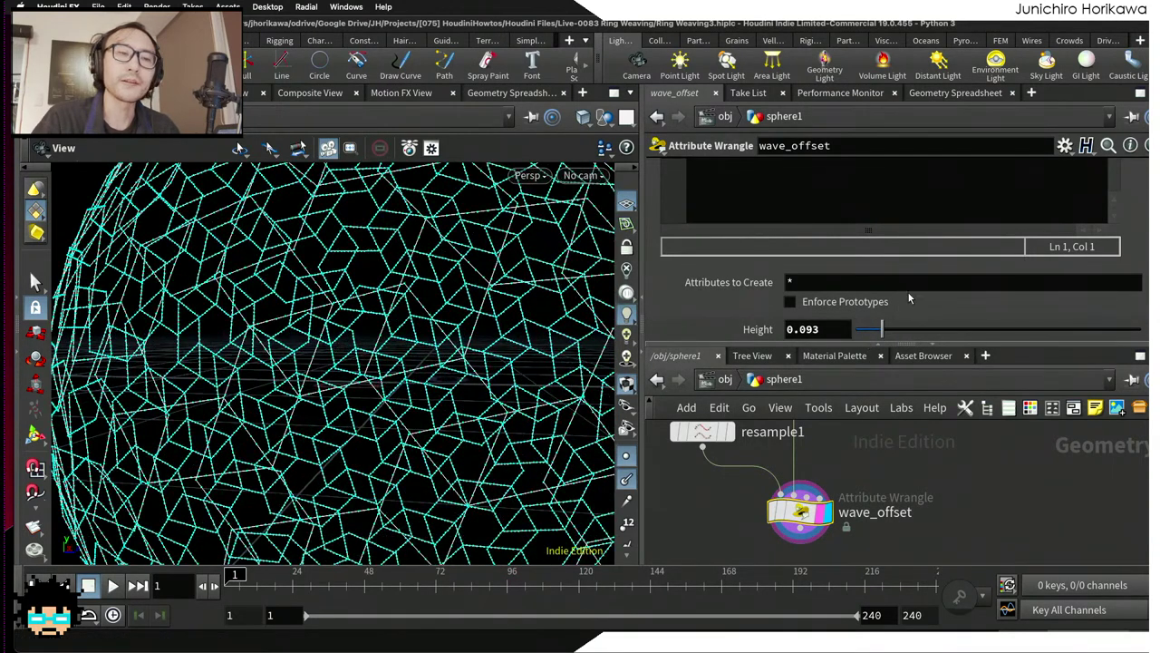
pyautogui.scroll(3, 943, 254)
# Step: Open Edit Parameter Interface and select the Height parameter
pyautogui.click(1065, 147)
pyautogui.click(1045, 167)
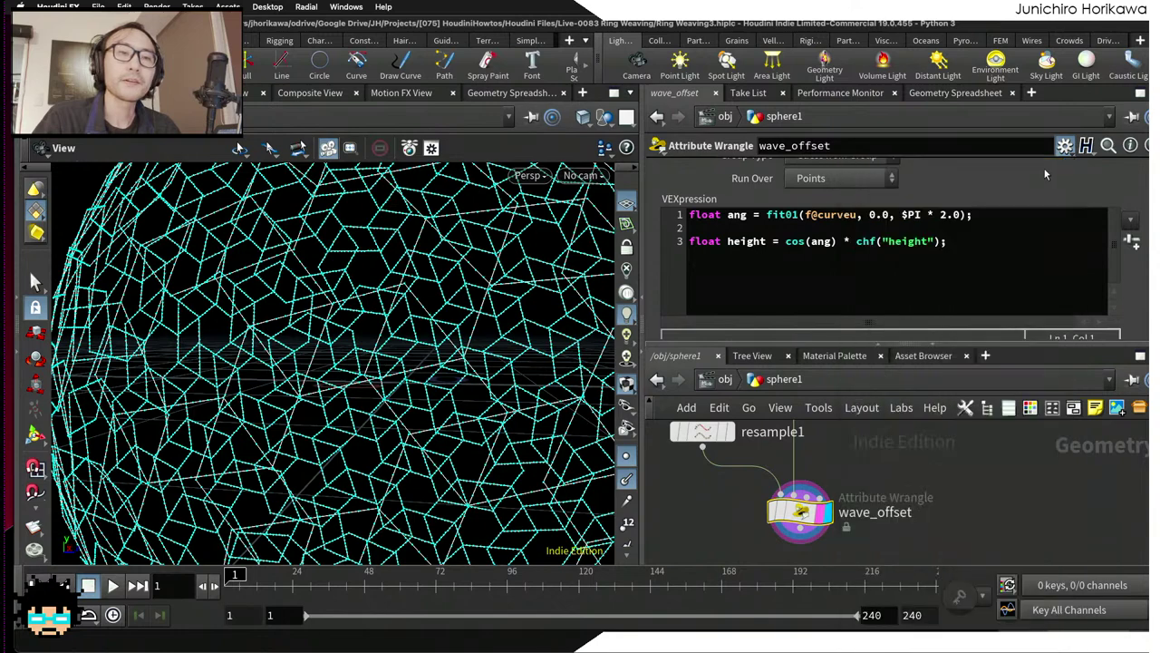
pyautogui.click(575, 459)
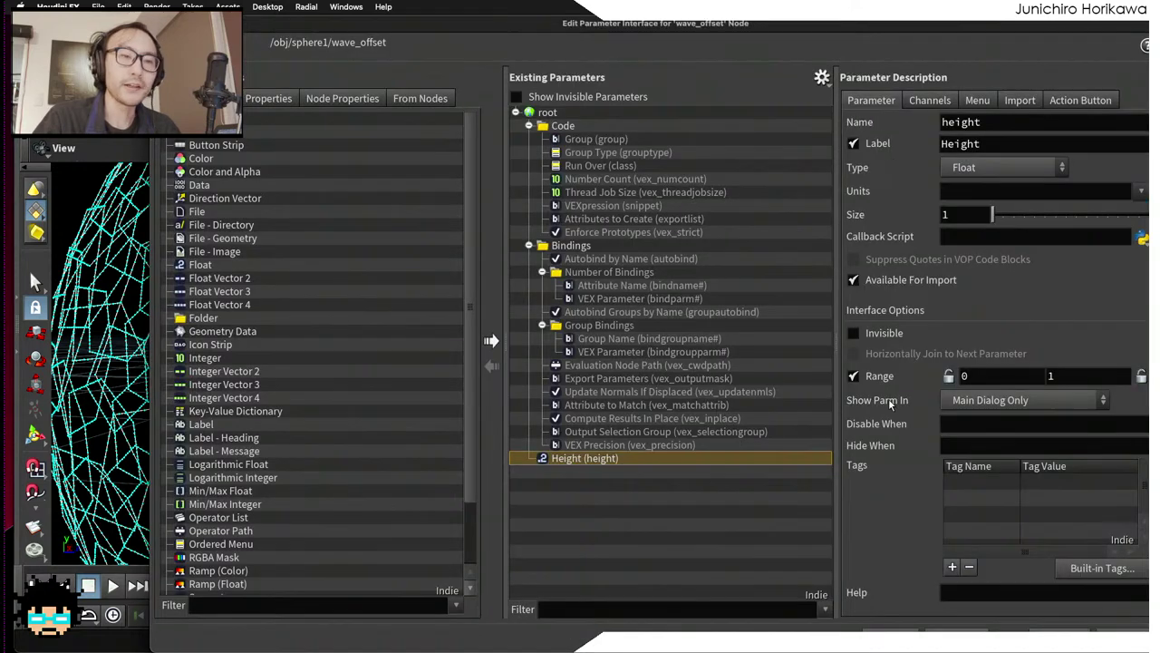
# Step: Set the Height range maximum to 0.05 and accept the interface editor
pyautogui.click(1055, 375)
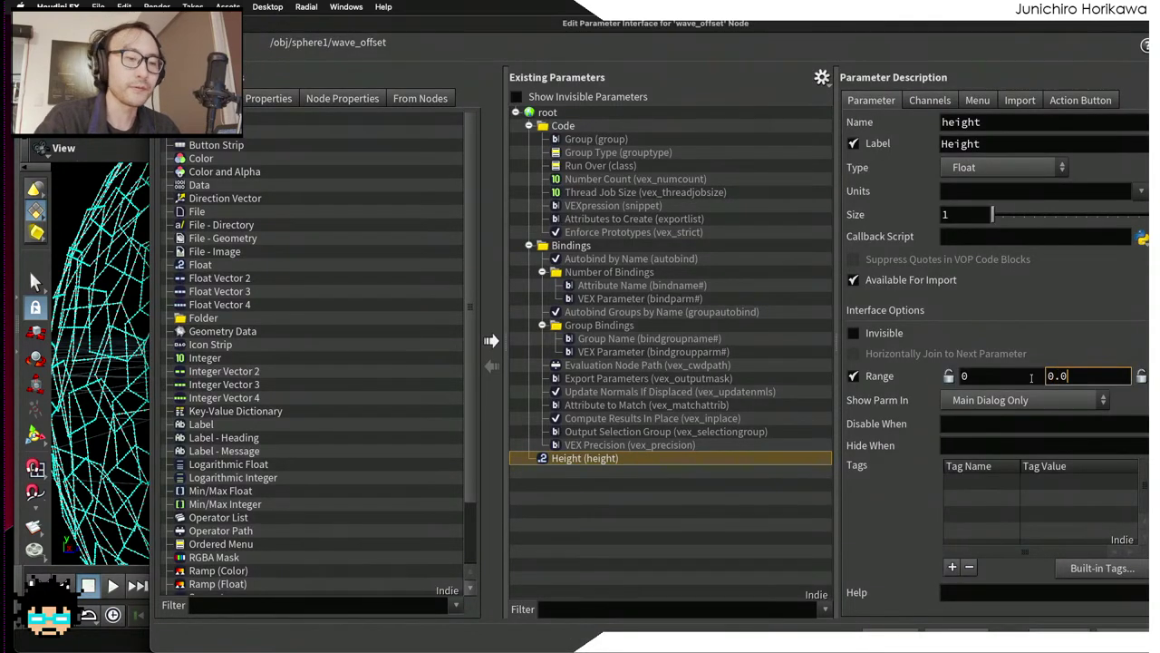
pyautogui.press('Return')
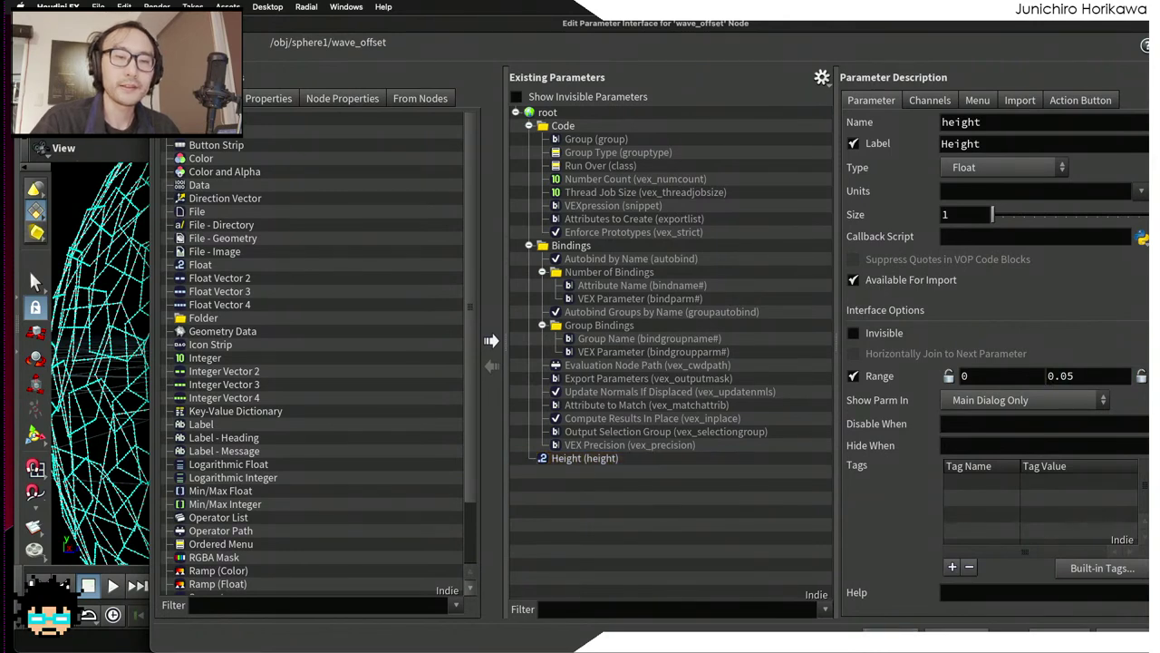
pyautogui.press('Return')
# Step: Scrub the Height slider and add blank lines after the height line in the code
pyautogui.scroll(-4, 1042, 300)
pyautogui.moveTo(856, 329); pyautogui.dragTo(916, 329)
pyautogui.scroll(3, 1059, 280)
pyautogui.click(1010, 278)
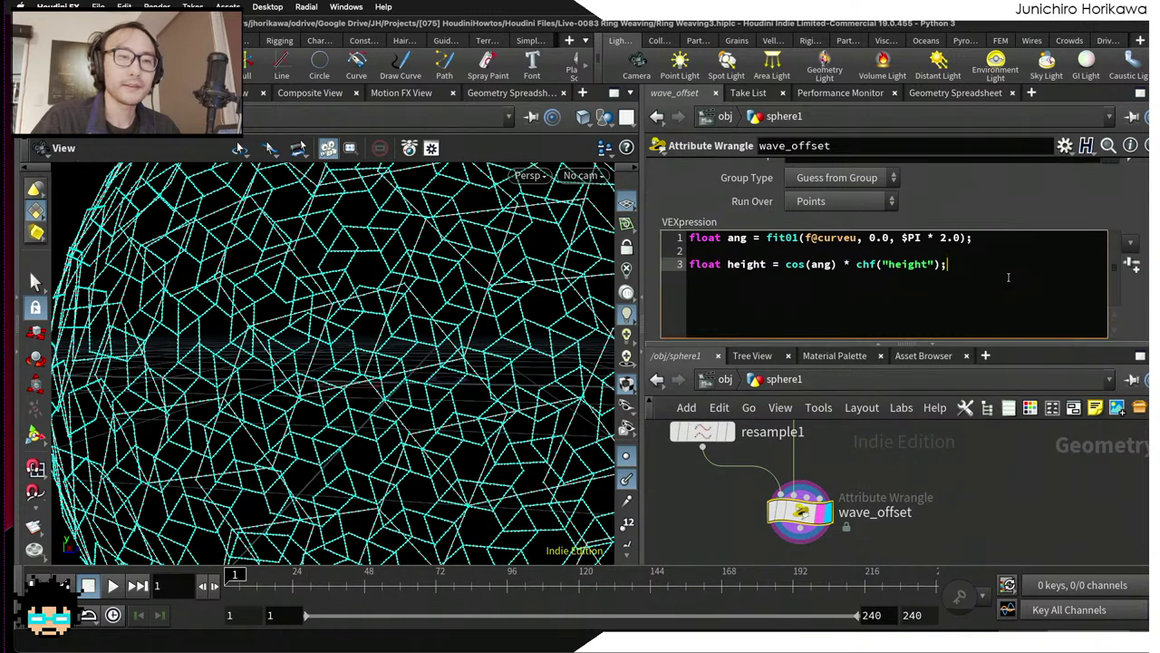
pyautogui.press('Return')
pyautogui.press('Return')
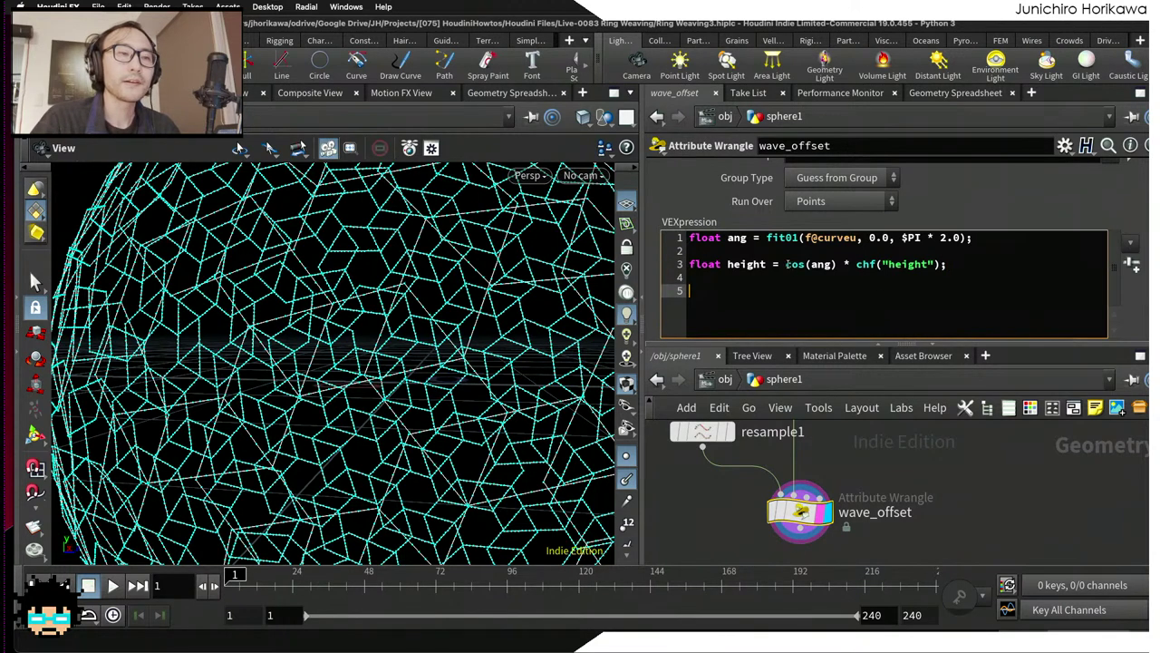
# Step: Tidy line 3 of the code, removing a duplicated chf("height") term
pyautogui.click(787, 264)
pyautogui.doubleClick(795, 263)
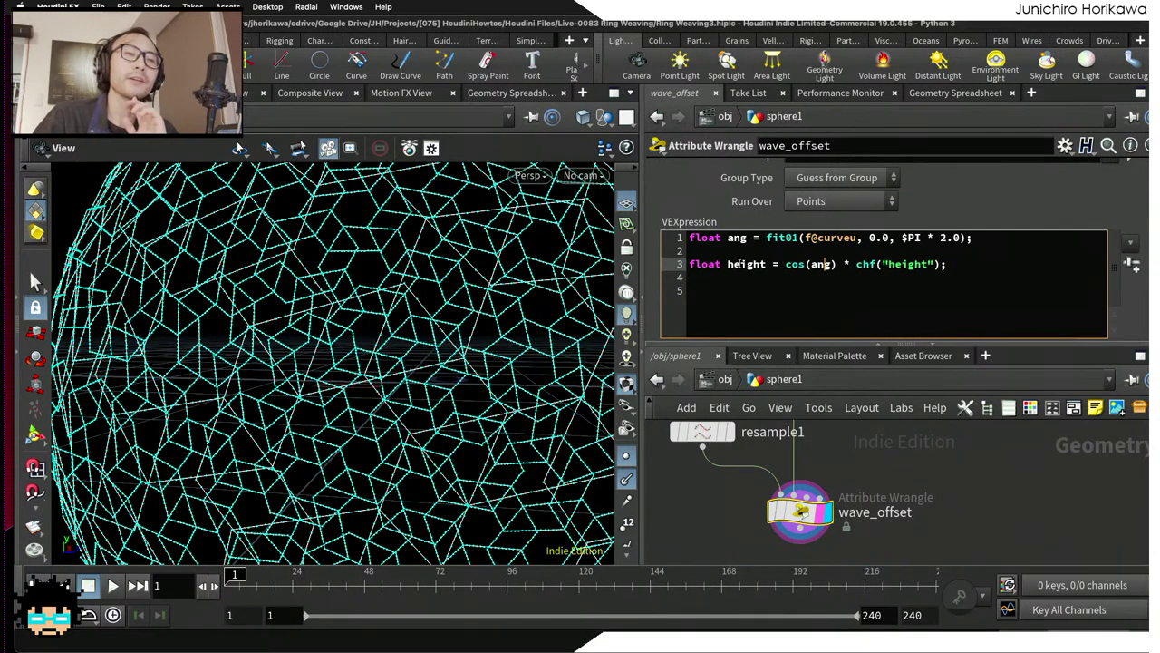
pyautogui.moveTo(725, 263); pyautogui.dragTo(943, 264)
pyautogui.write('chf("height")')
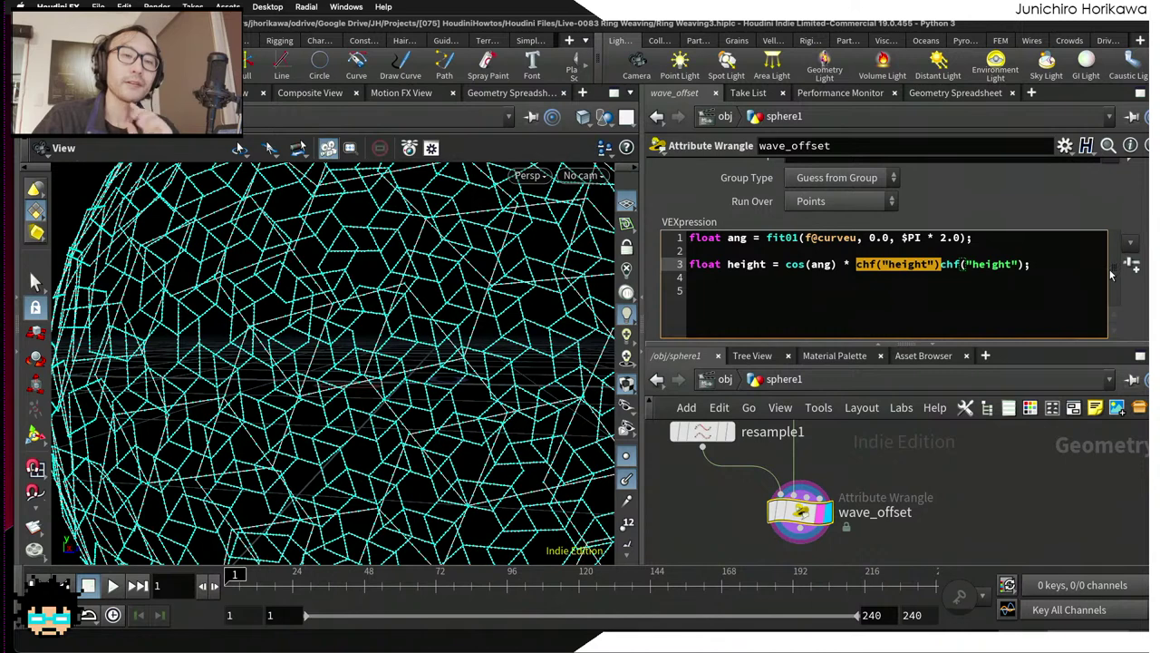
pyautogui.moveTo(1028, 264); pyautogui.dragTo(942, 264)
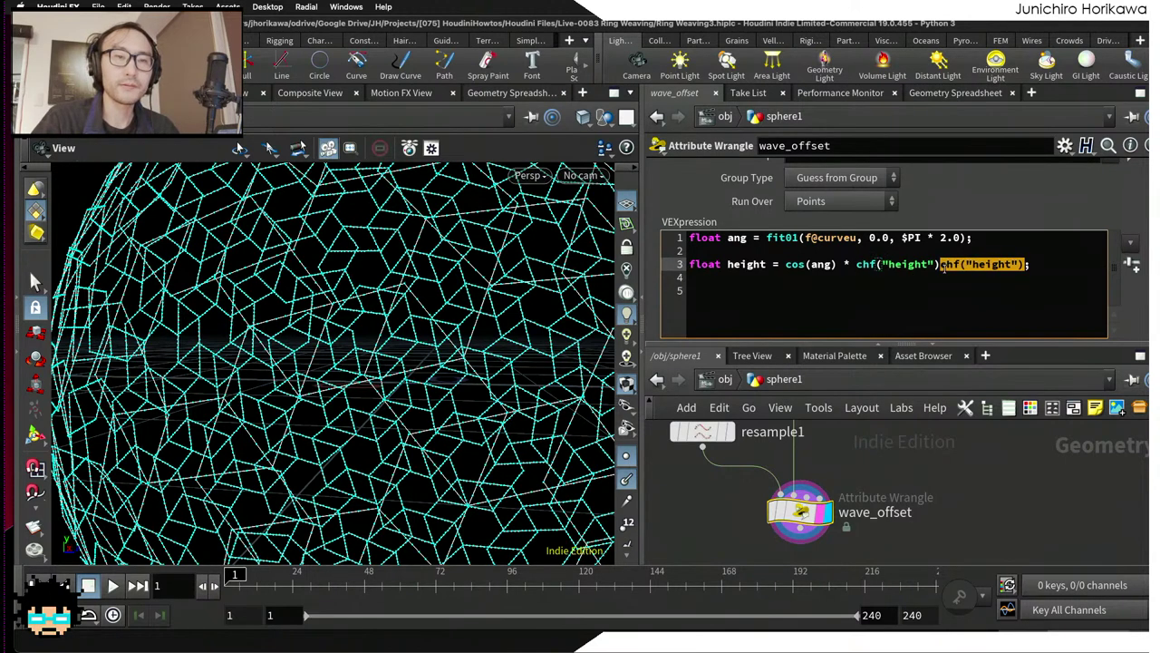
pyautogui.press('BackSpace')
# Step: Set the Height parameter to 0.0106
pyautogui.click(970, 290)
pyautogui.scroll(-3, 1136, 281)
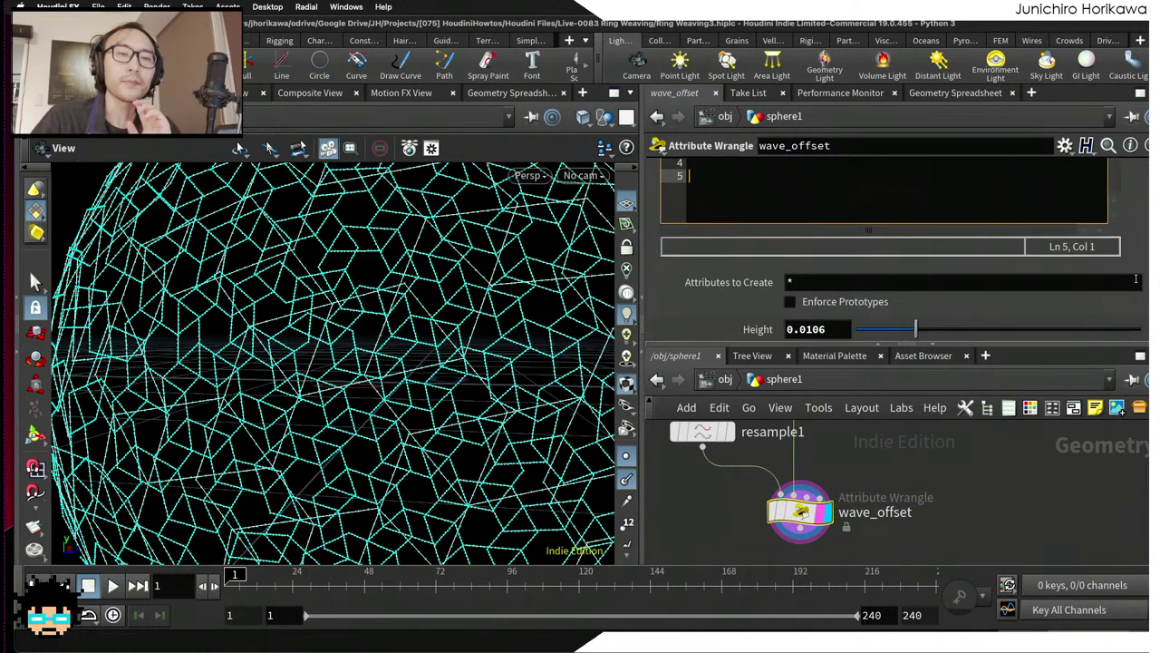
pyautogui.click(827, 329)
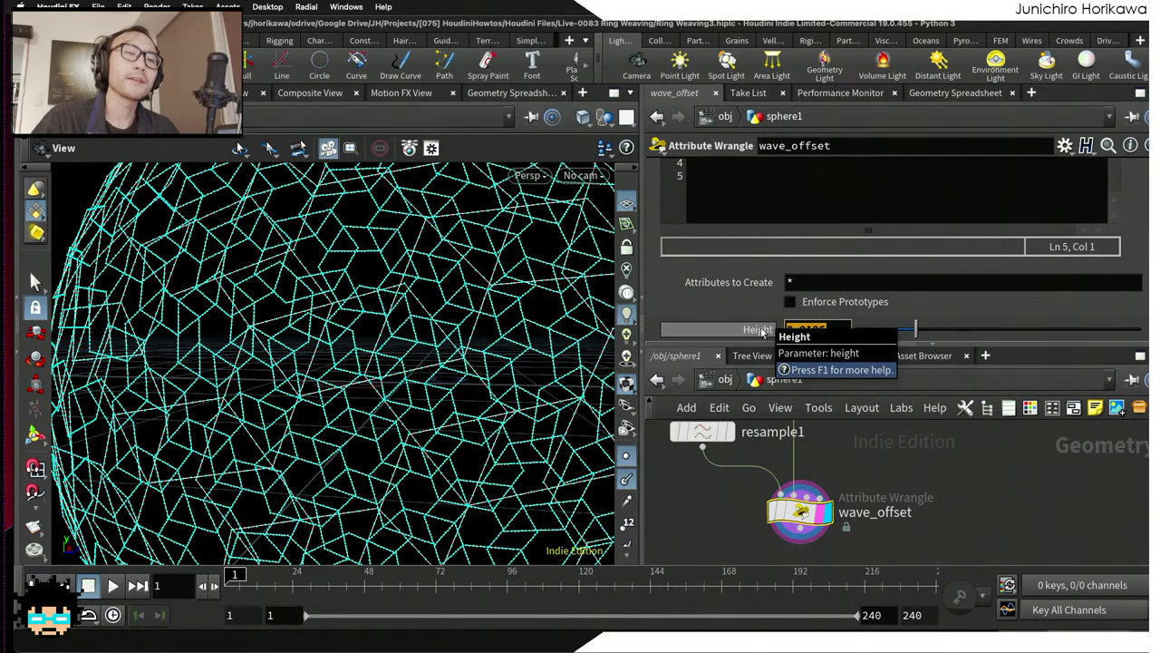
pyautogui.moveTo(764, 333); pyautogui.dragTo(785, 329)
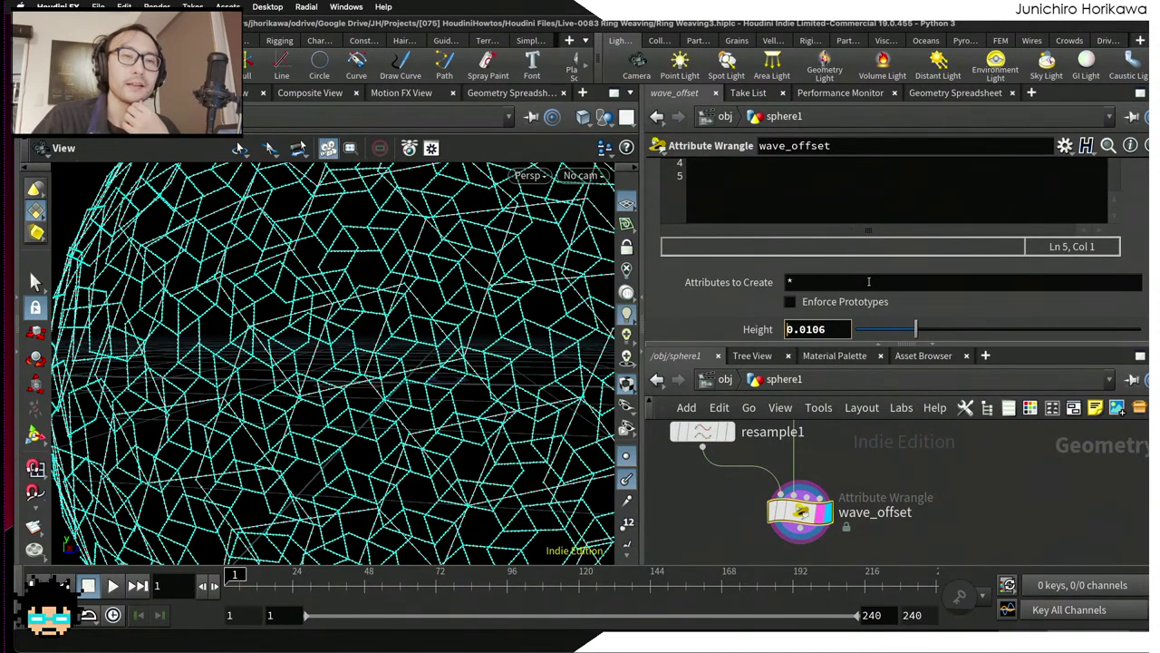
# Step: Add a new empty line after the height statement in the VEX code
pyautogui.scroll(4, 882, 230)
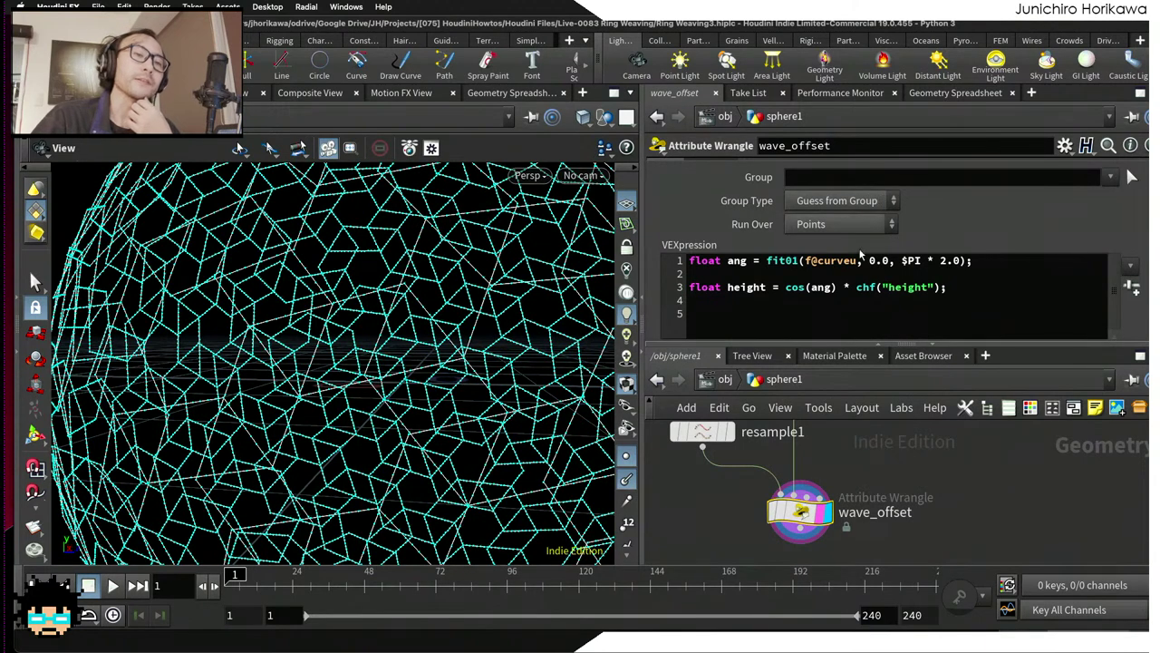
pyautogui.moveTo(842, 292); pyautogui.dragTo(791, 288)
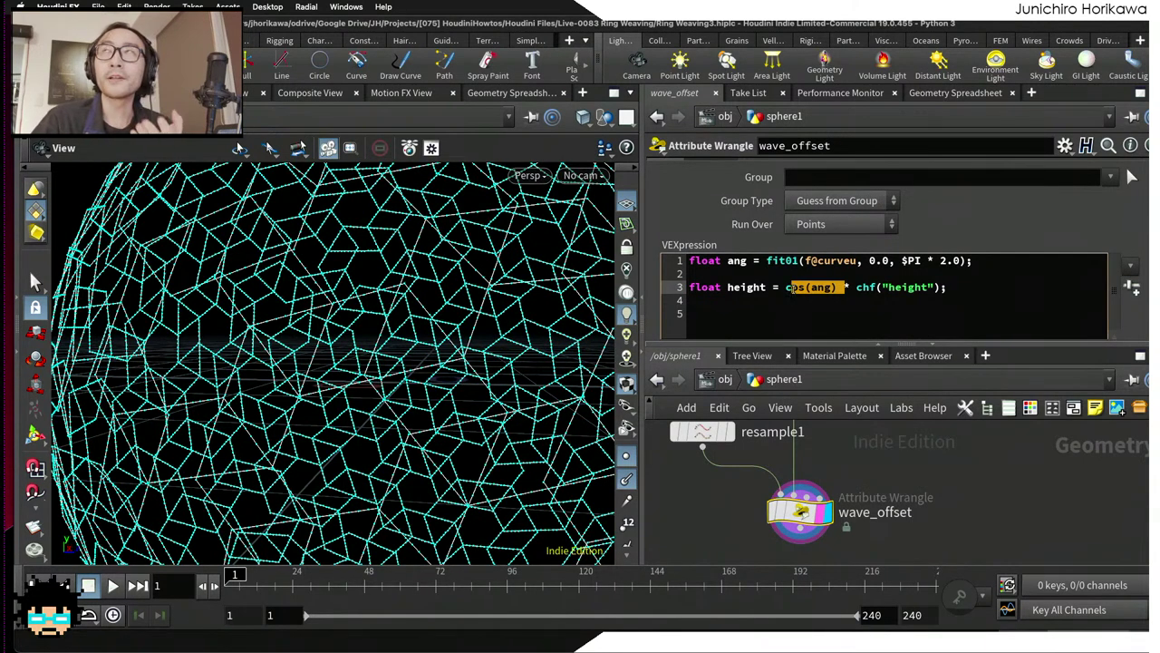
pyautogui.click(1016, 295)
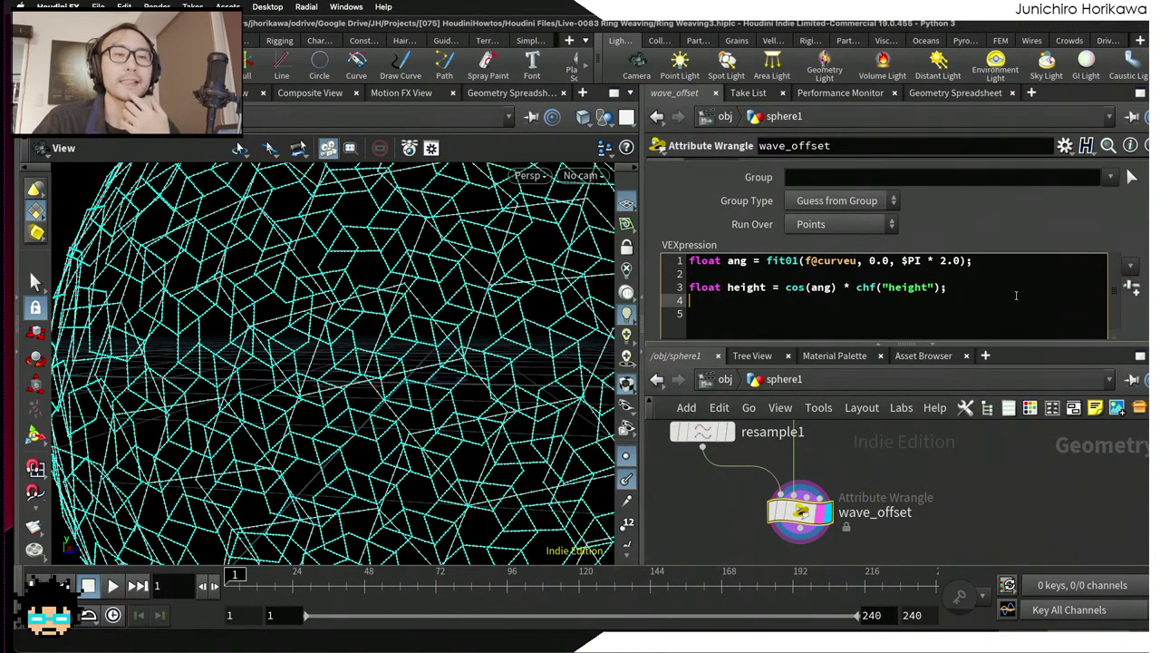
pyautogui.moveTo(857, 288); pyautogui.dragTo(947, 287)
pyautogui.click(962, 287)
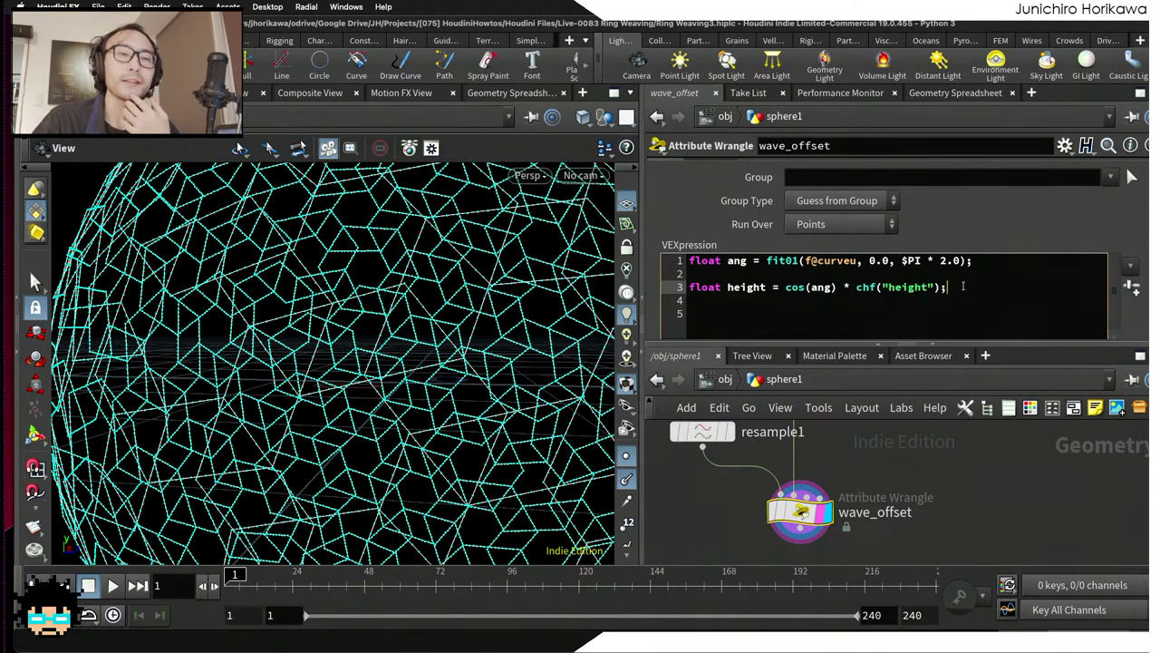
pyautogui.press('Return')
pyautogui.press('Return')
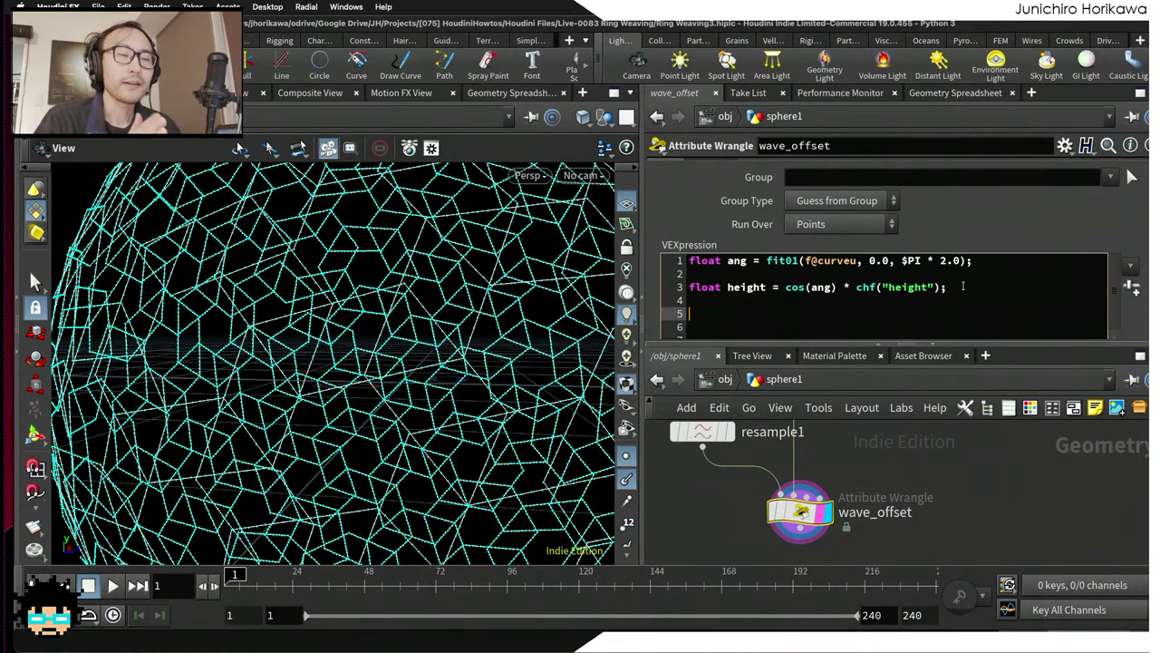
pyautogui.scroll(-5, 438, 324)
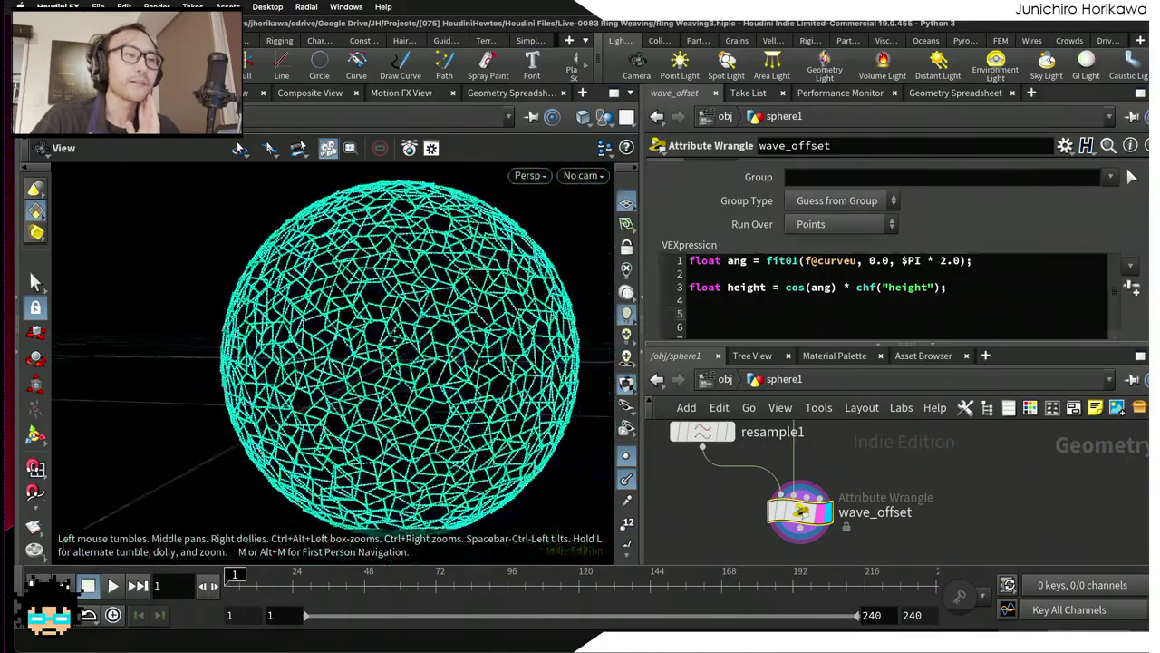
pyautogui.scroll(8, 438, 323)
pyautogui.moveTo(438, 324); pyautogui.dragTo(378, 326, button='middle')
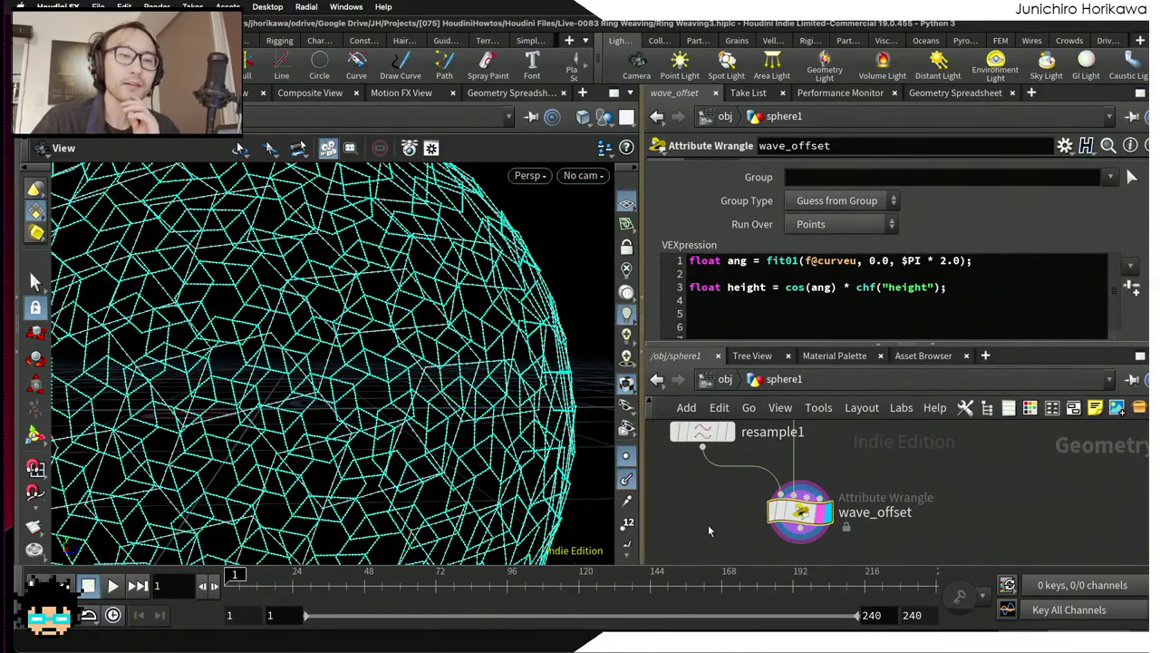
pyautogui.scroll(-5, 768, 494)
pyautogui.scroll(3, 785, 484)
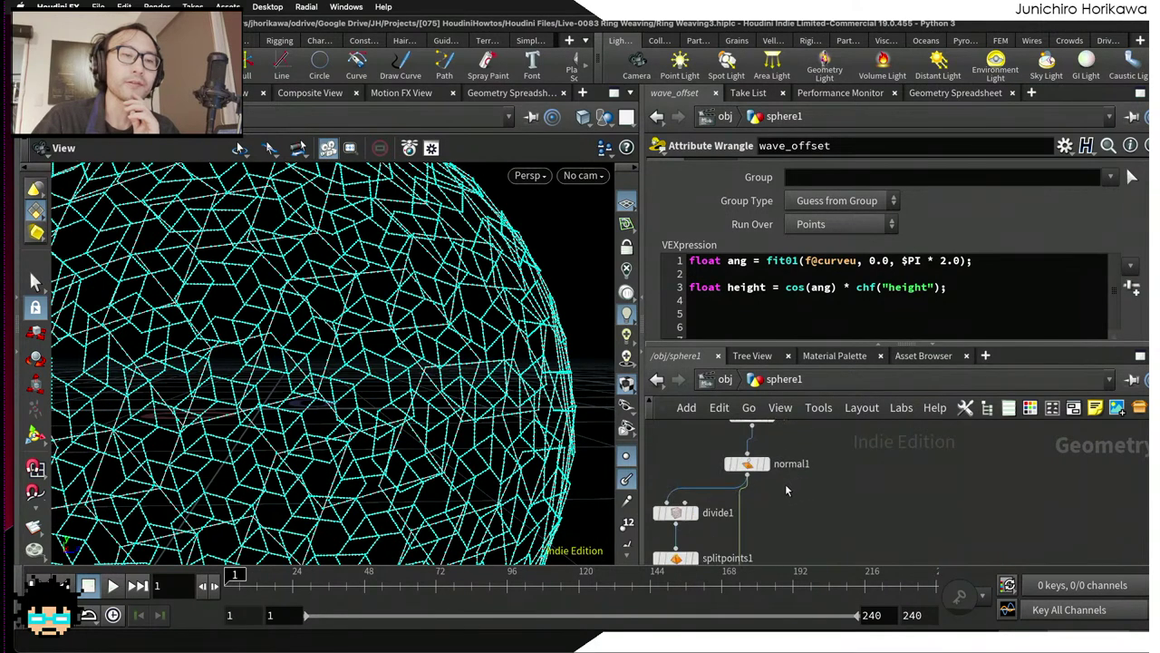
pyautogui.click(770, 470)
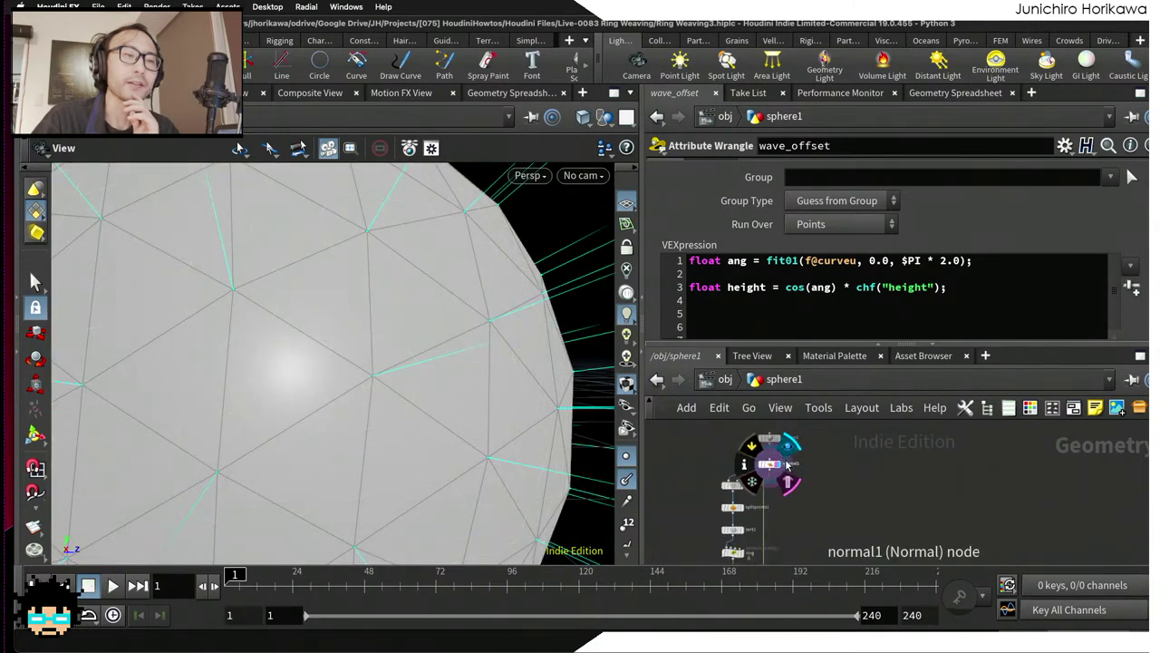
pyautogui.scroll(-3, 771, 481)
pyautogui.scroll(3, 761, 481)
pyautogui.click(771, 498)
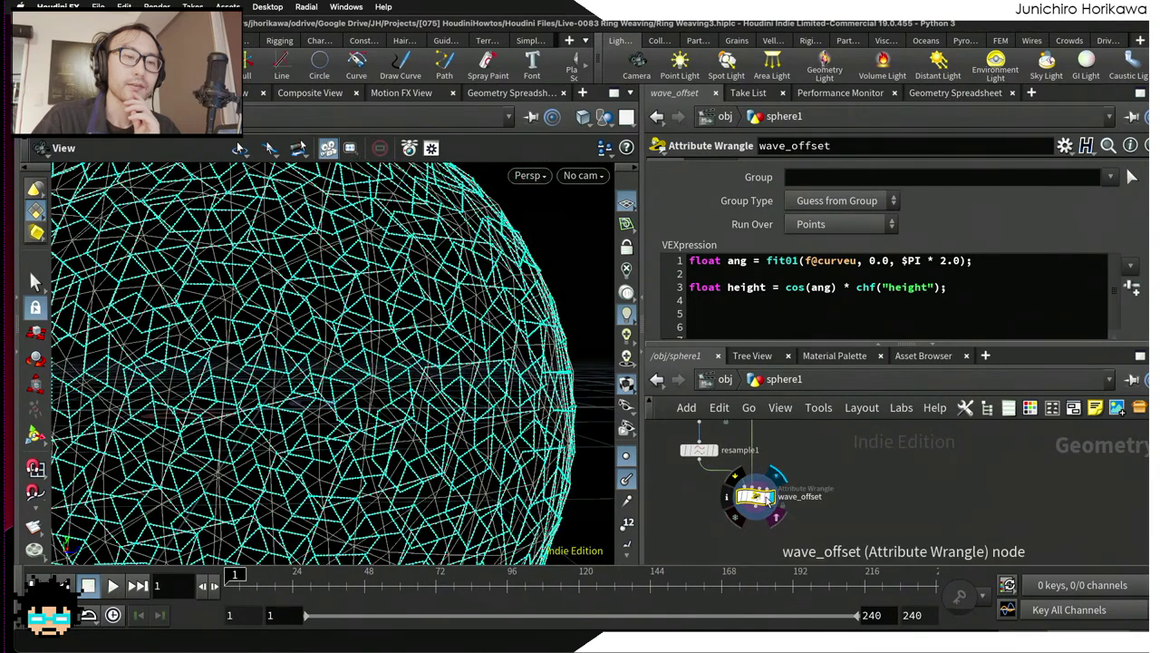
pyautogui.click(957, 318)
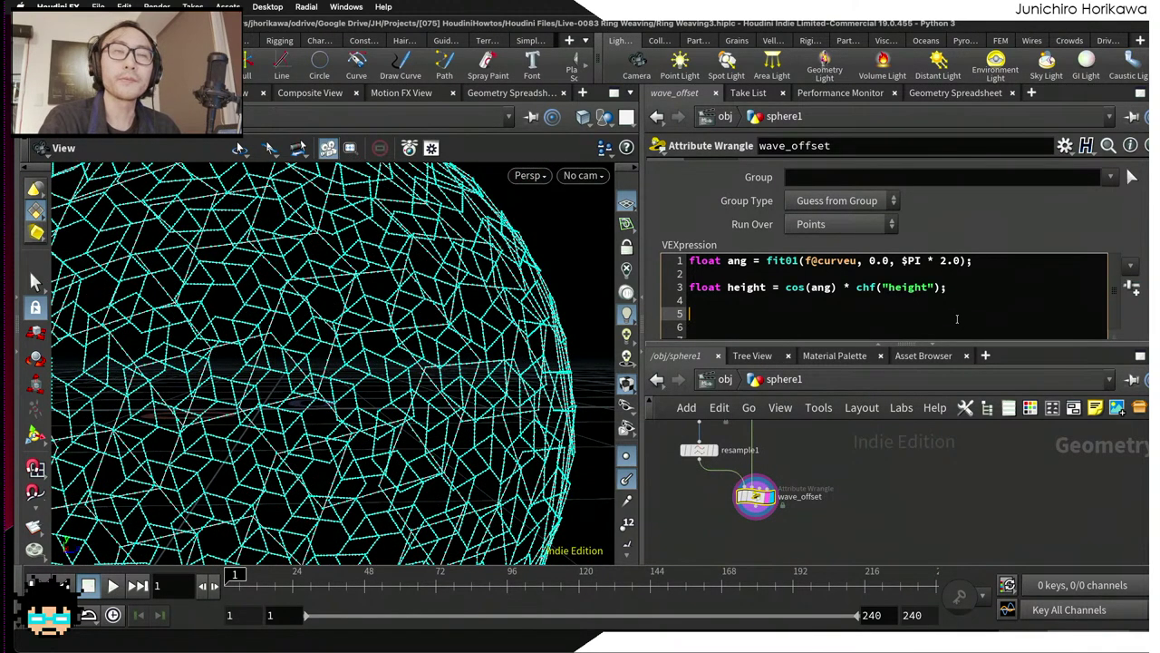
# Step: Add vector norm = uvsample(1, "N", "P", @P); and @P += norm * height; to the wrangle code
pyautogui.write('vector norm = ')
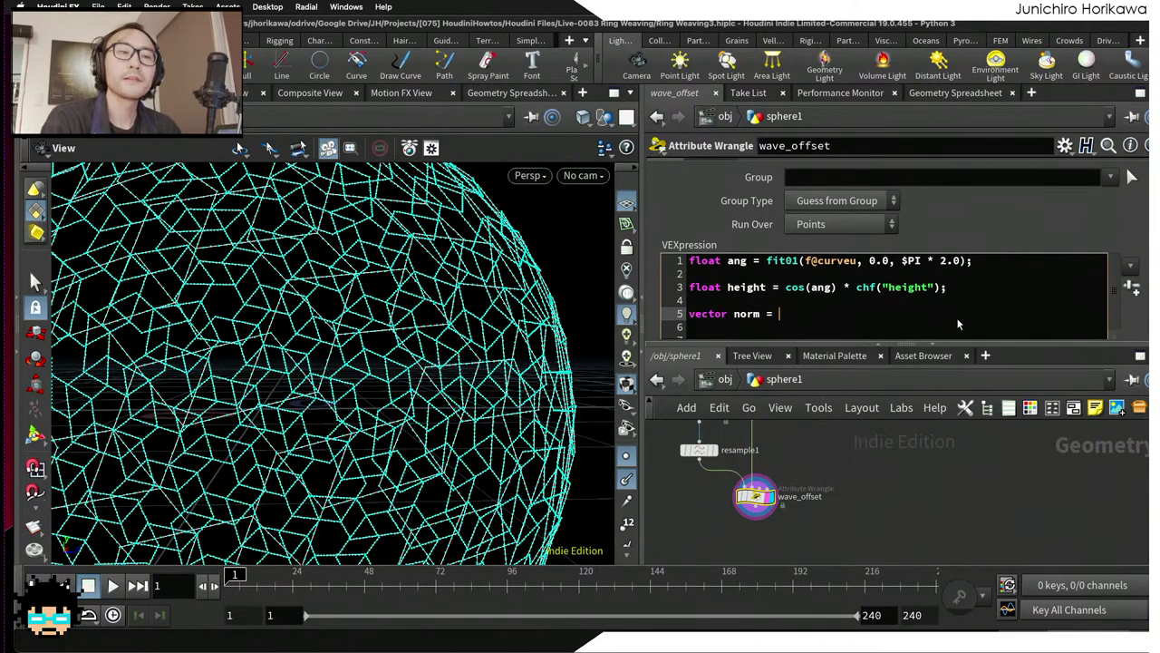
pyautogui.write('uvsample')
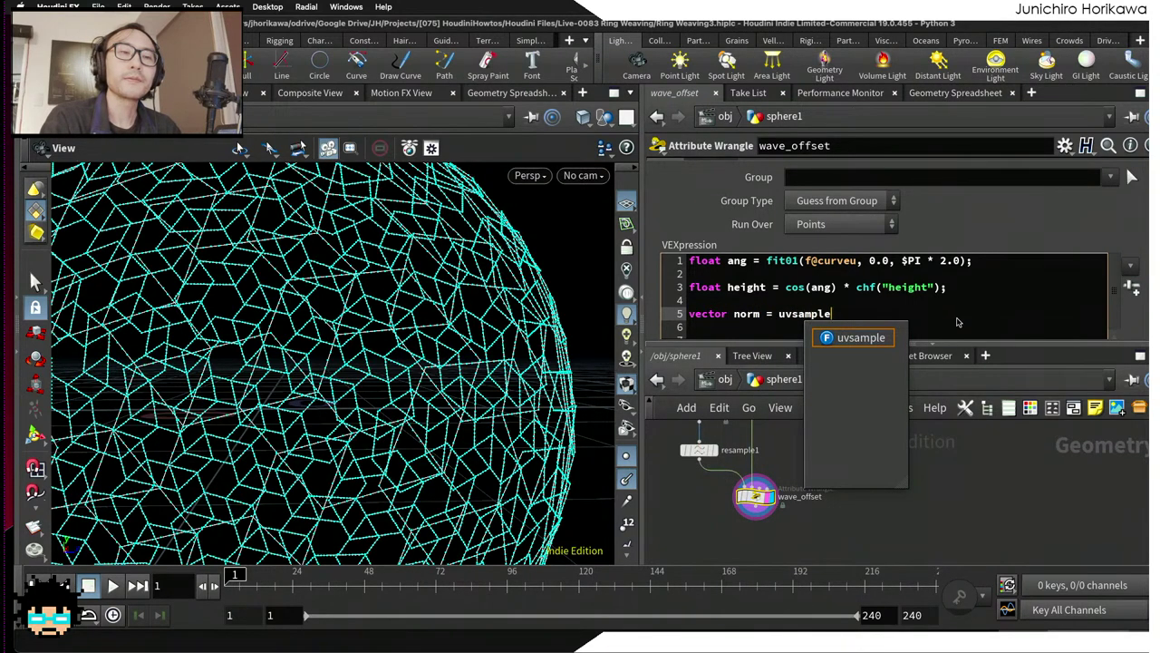
pyautogui.write('(1, ')
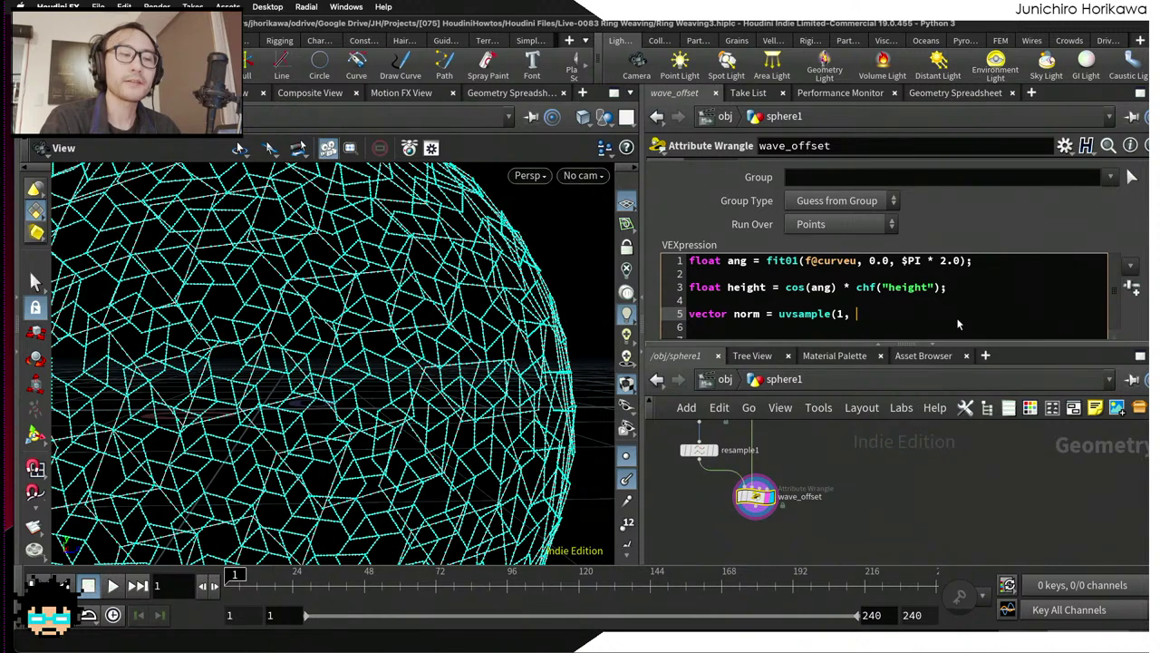
pyautogui.write('"N", ')
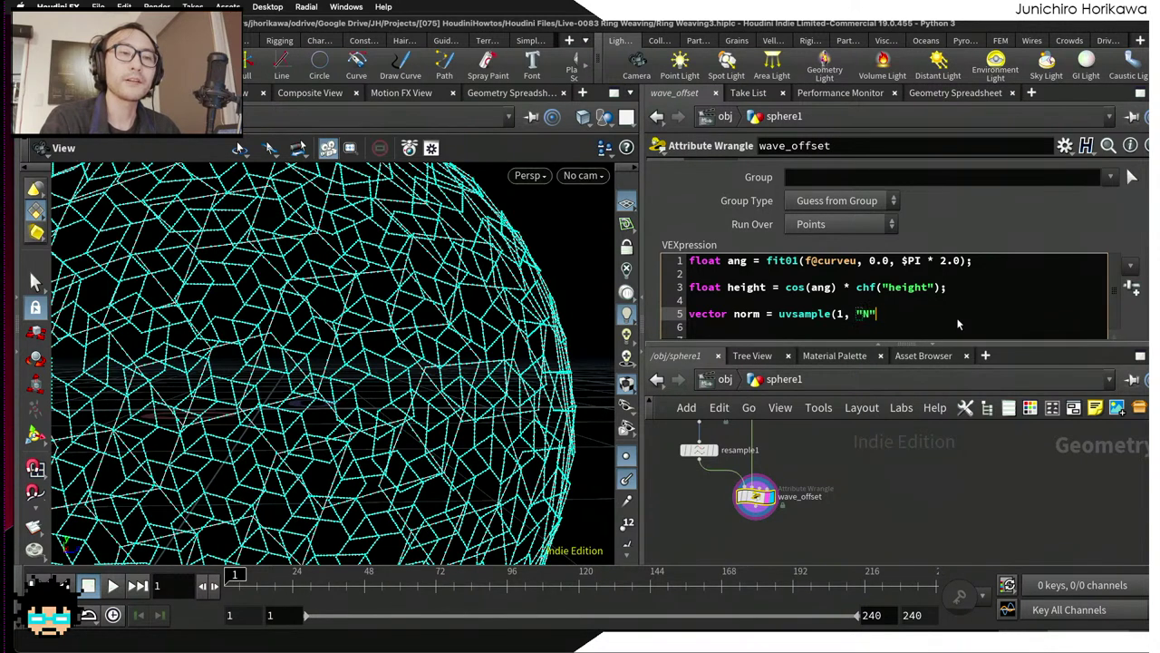
pyautogui.write('"P", @P);')
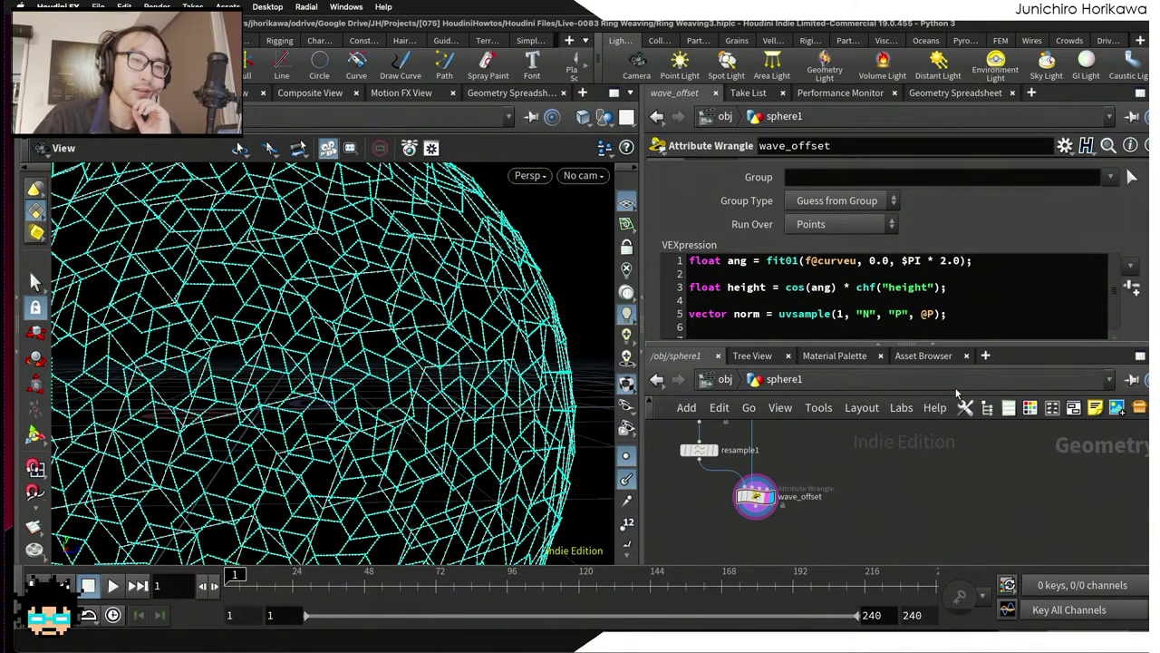
pyautogui.press('Return')
pyautogui.press('Return')
pyautogui.press('Return')
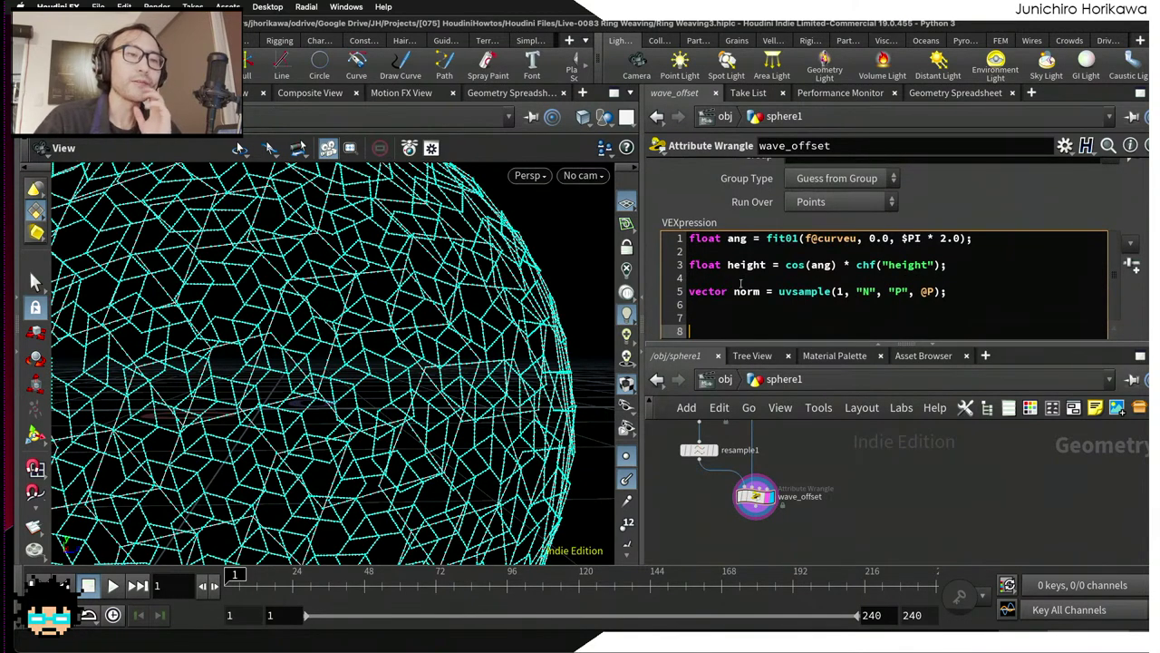
pyautogui.doubleClick(745, 291)
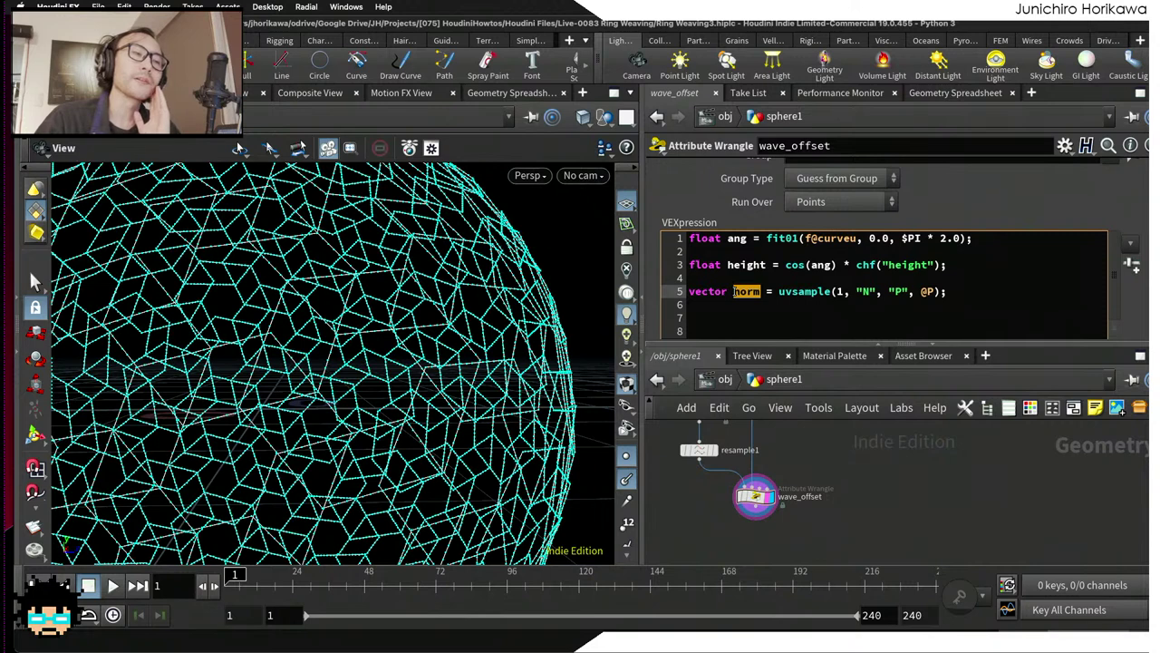
pyautogui.click(734, 307)
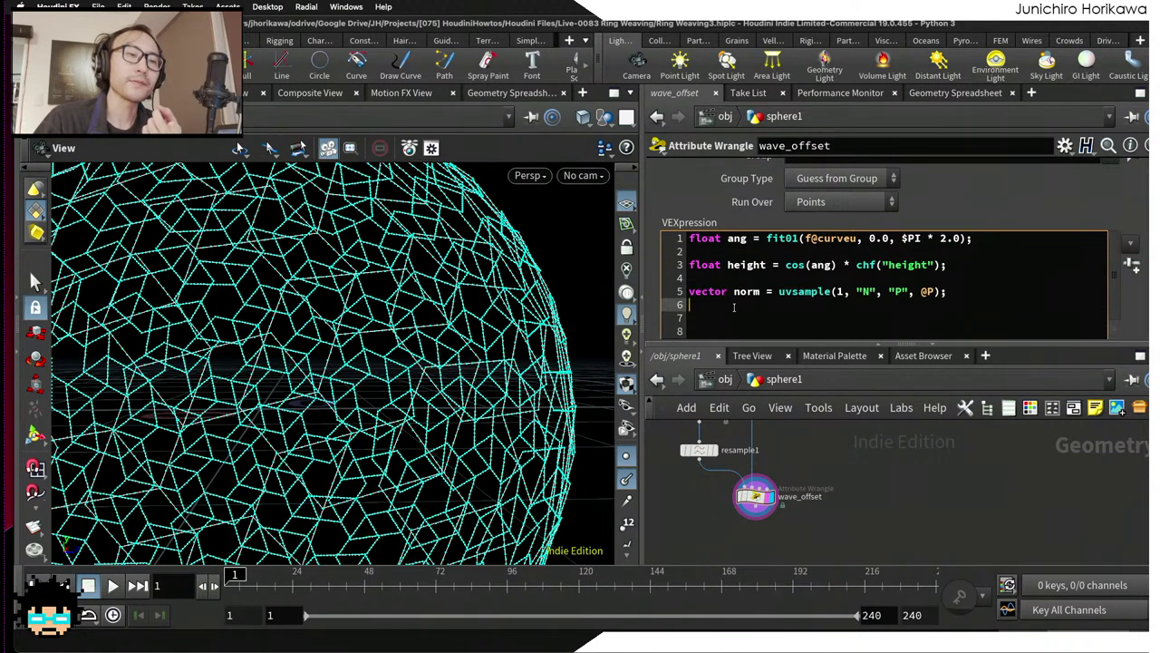
pyautogui.click(735, 313)
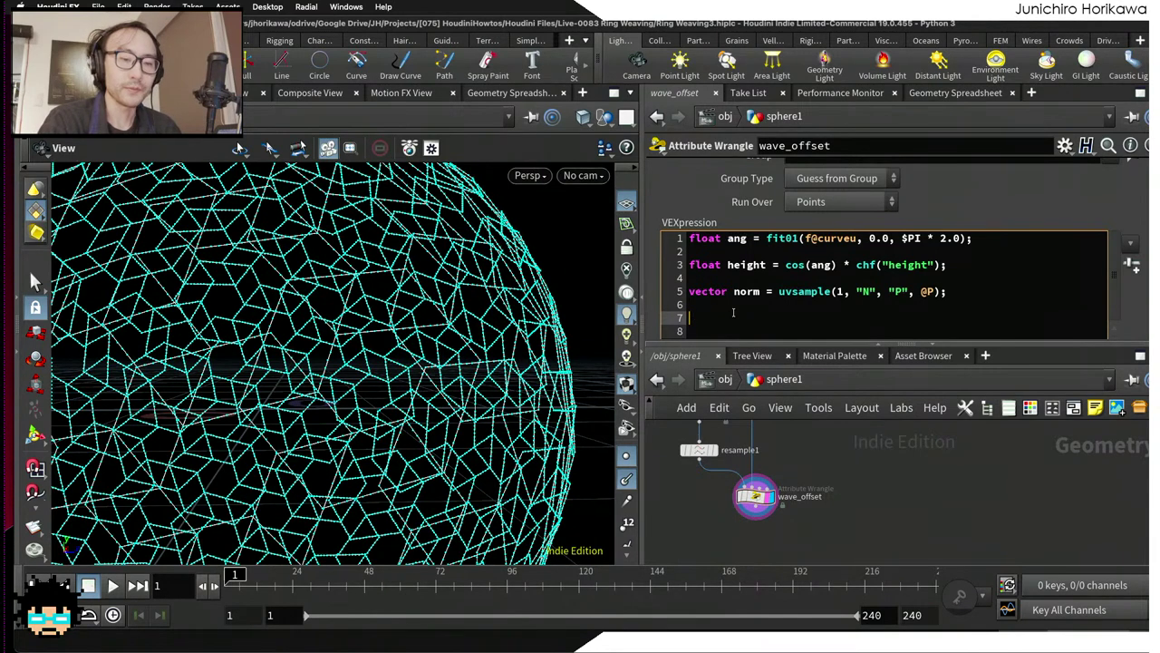
pyautogui.write('@P += n')
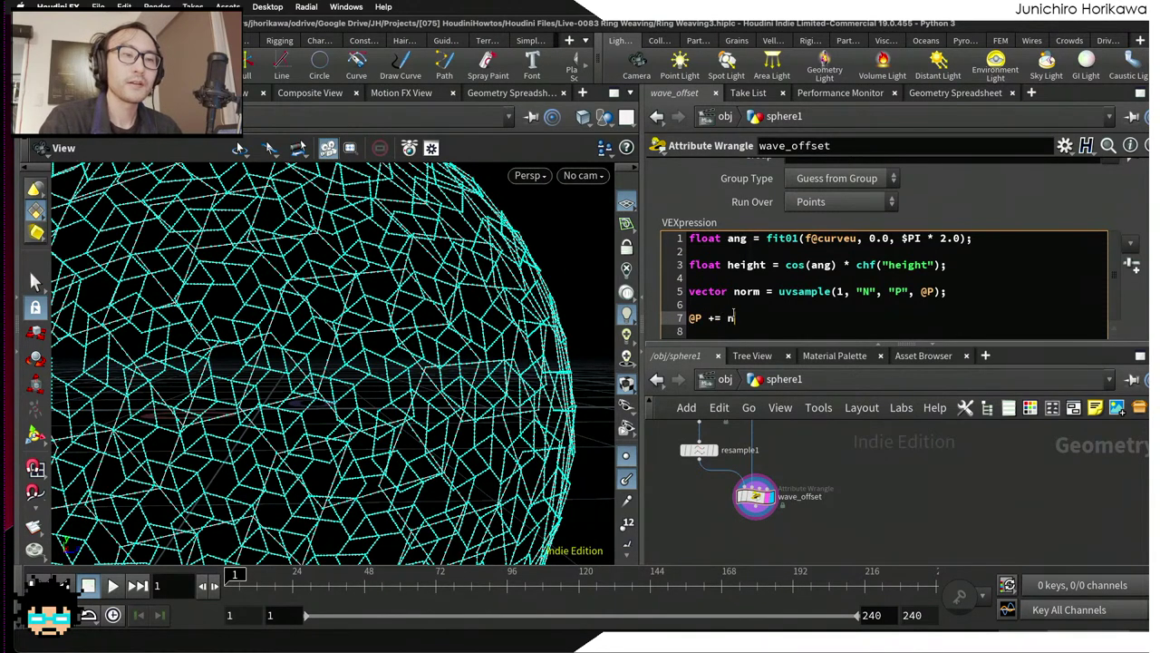
pyautogui.write('orm * height;')
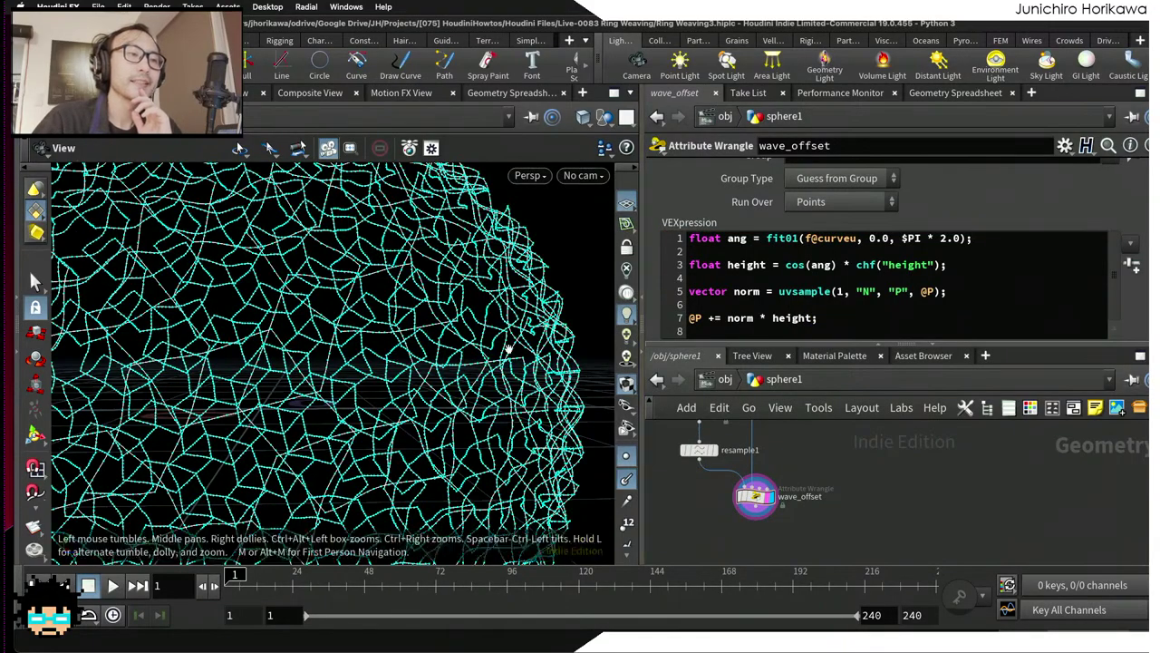
# Step: Widen the 3D view pane, then tumble and zoom to inspect the wavy wire sphere
pyautogui.scroll(-5, 385, 301)
pyautogui.scroll(8, 385, 301)
pyautogui.moveTo(385, 301)
pyautogui.mouseDown()
pyautogui.moveTo(373, 314)
pyautogui.moveTo(399, 317)
pyautogui.mouseUp()
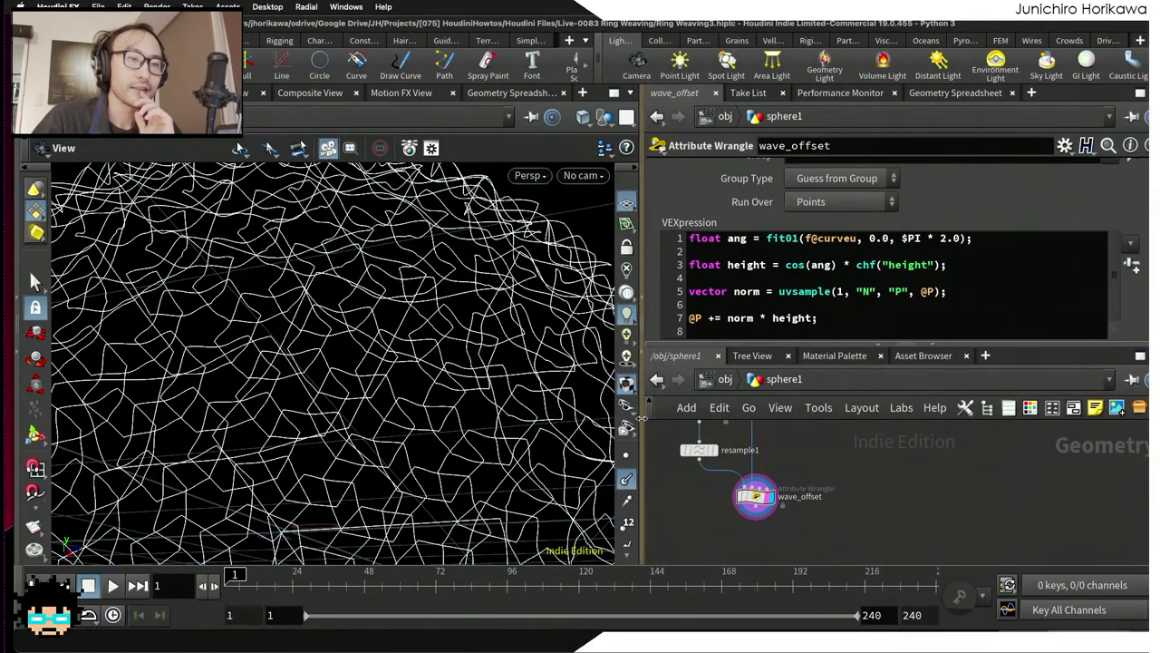
pyautogui.moveTo(641, 458); pyautogui.dragTo(766, 458)
pyautogui.moveTo(497, 352); pyautogui.dragTo(540, 365)
pyautogui.scroll(5, 449, 311)
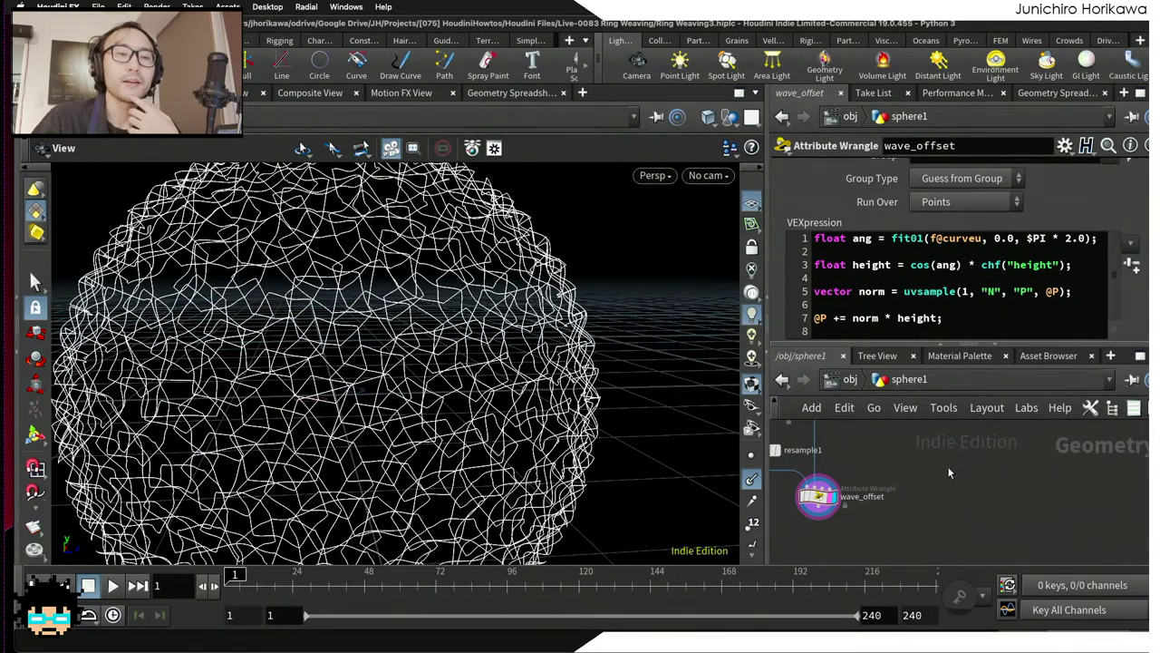
pyautogui.scroll(-3, 949, 472)
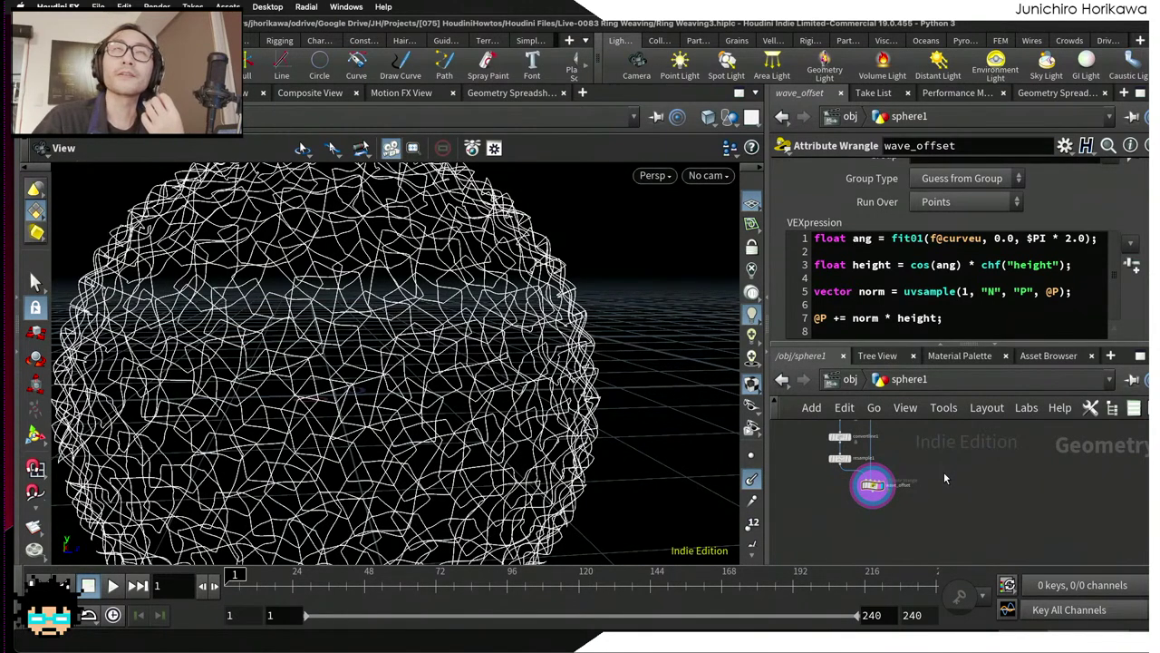
pyautogui.scroll(3, 944, 478)
# Step: Add fuse1 wired under wave_offset, then start a node search for 'poly'
pyautogui.press('Tab')
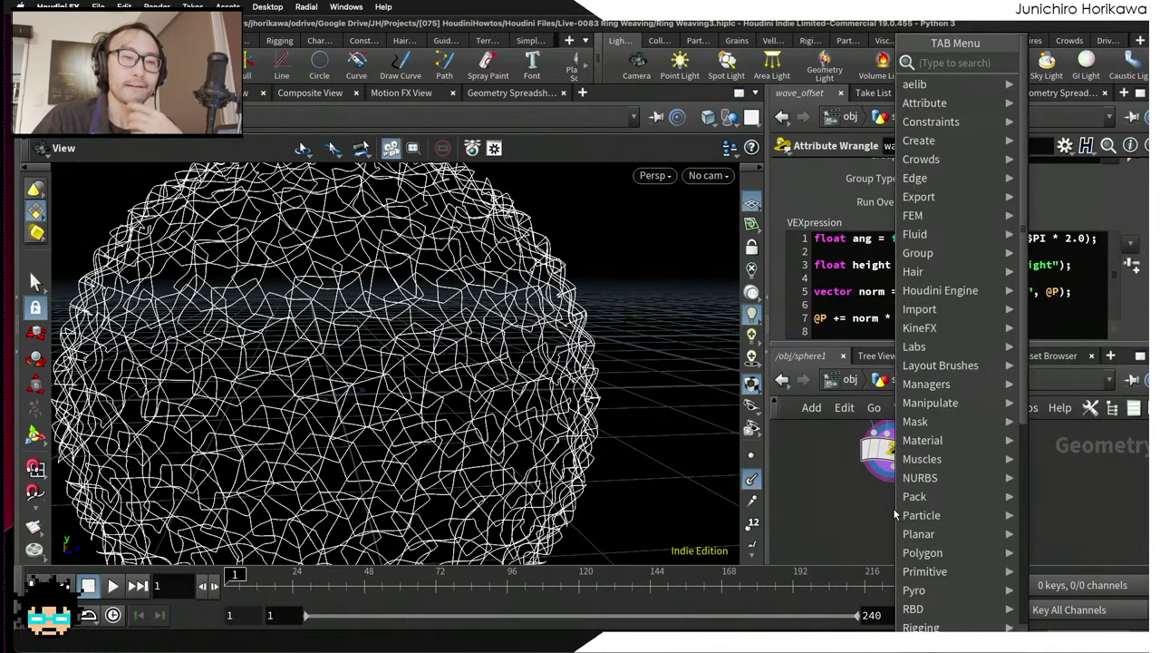
pyautogui.write('fu')
pyautogui.press('Return')
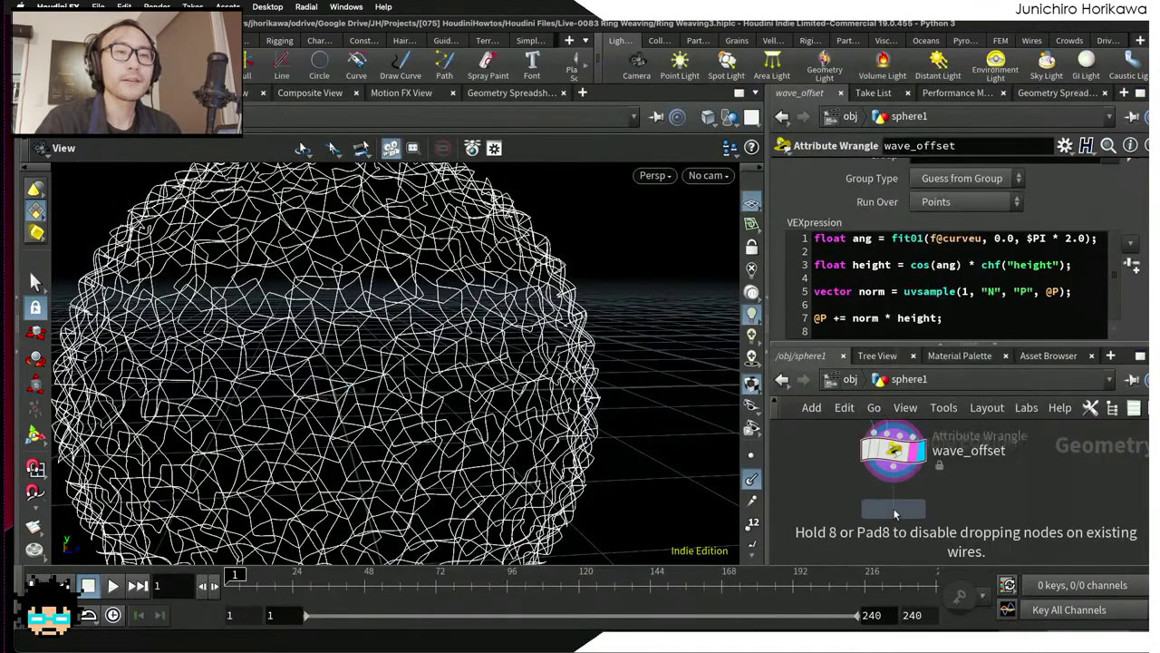
pyautogui.click(897, 514)
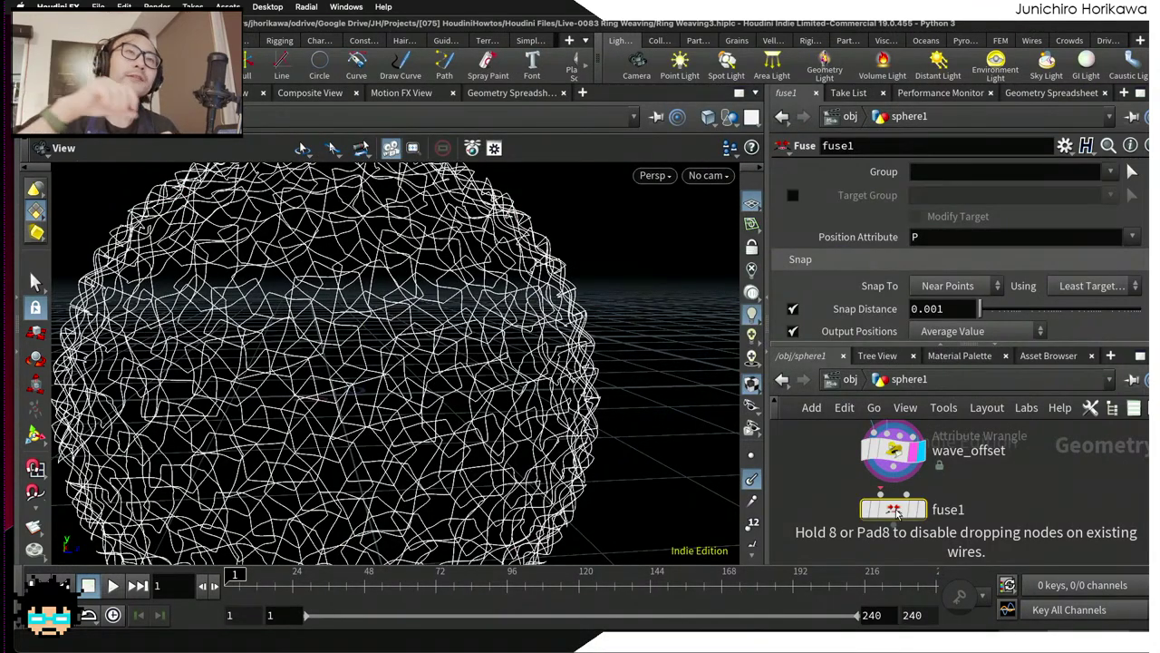
pyautogui.scroll(2, 884, 486)
pyautogui.moveTo(899, 448); pyautogui.dragTo(876, 497)
pyautogui.scroll(-2, 976, 491)
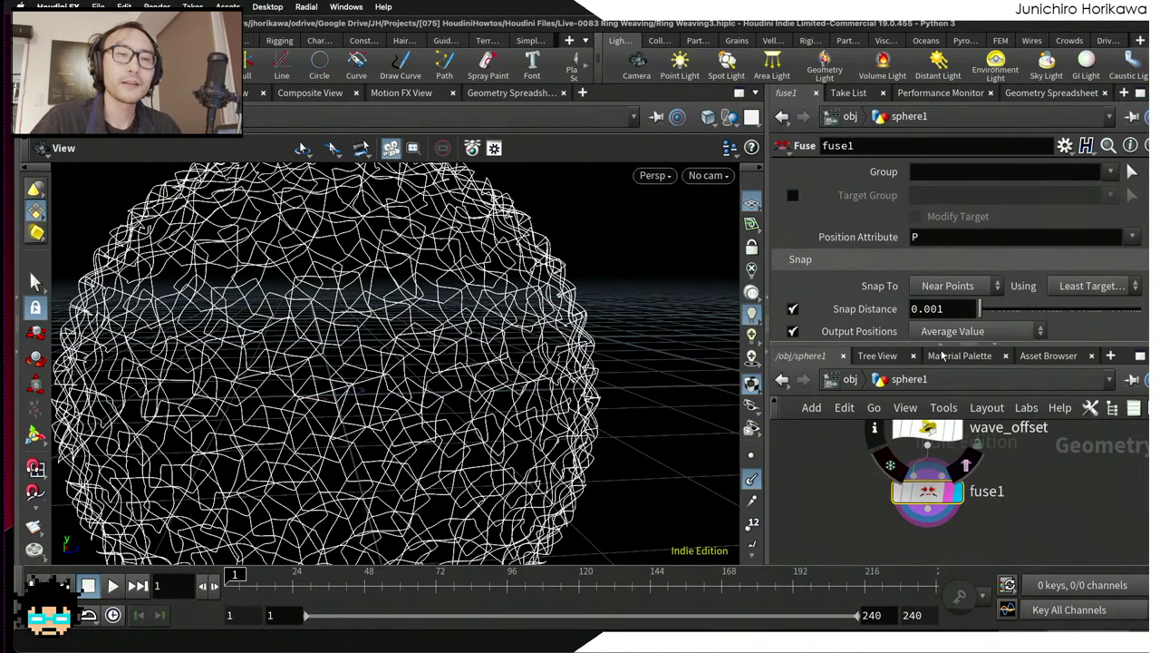
pyautogui.moveTo(943, 346); pyautogui.dragTo(943, 265)
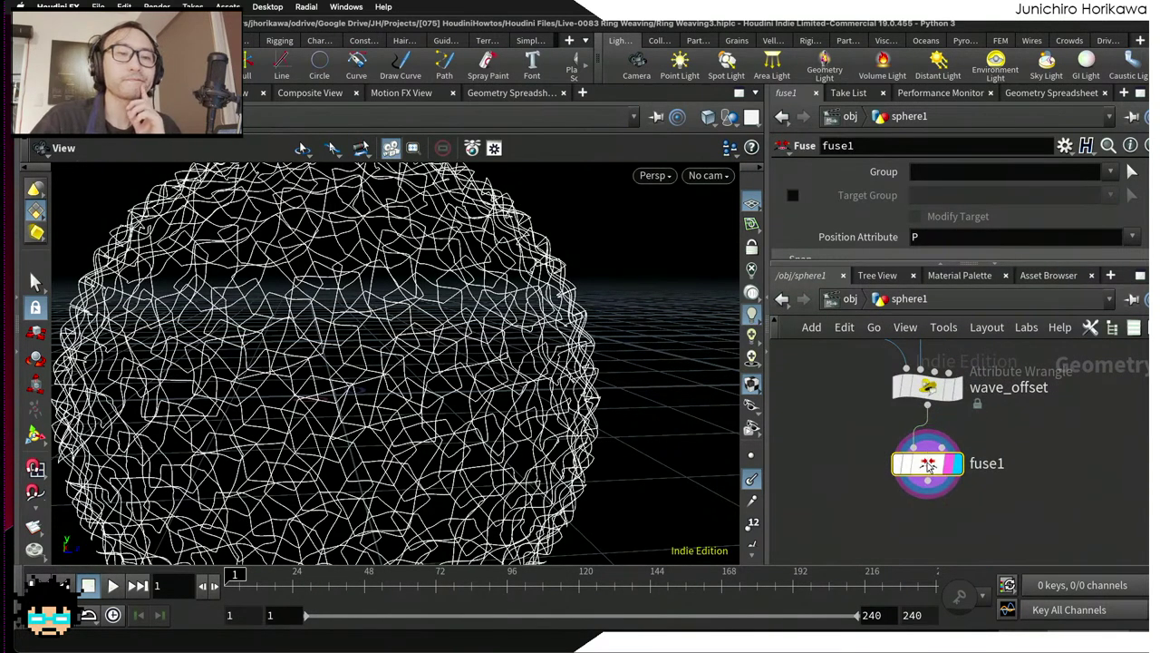
pyautogui.scroll(1, 932, 504)
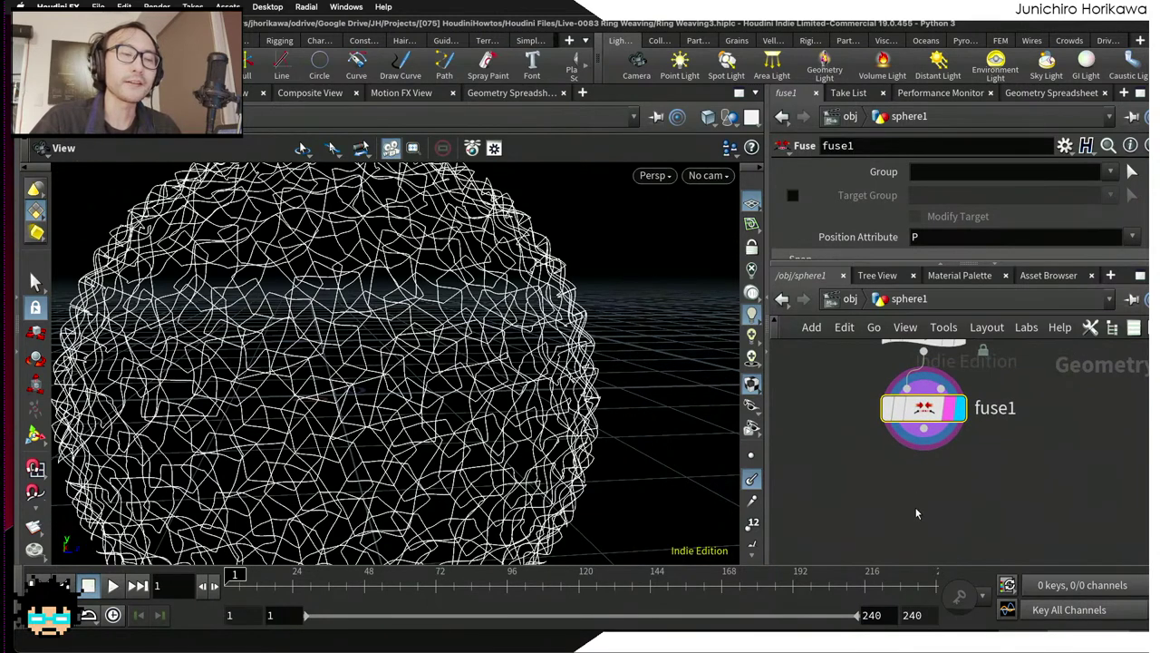
pyautogui.press('Tab')
pyautogui.write('poly')
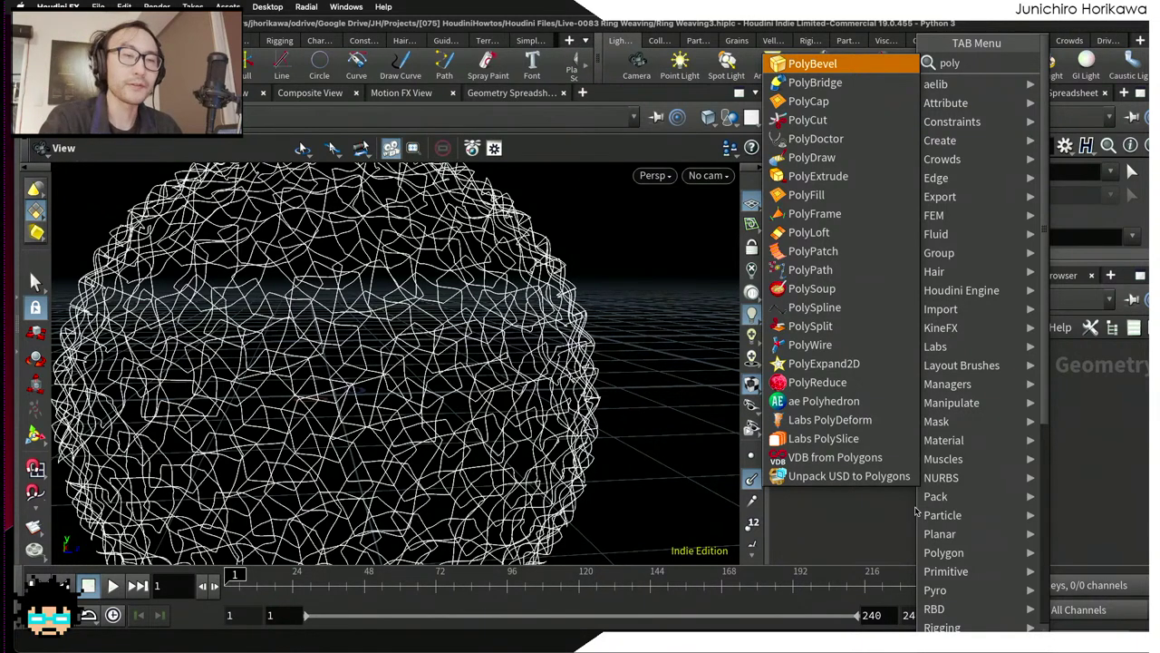
# Step: Add a displayed PolyPath node under fuse1, cutting 960 primitives to 162
pyautogui.write('path')
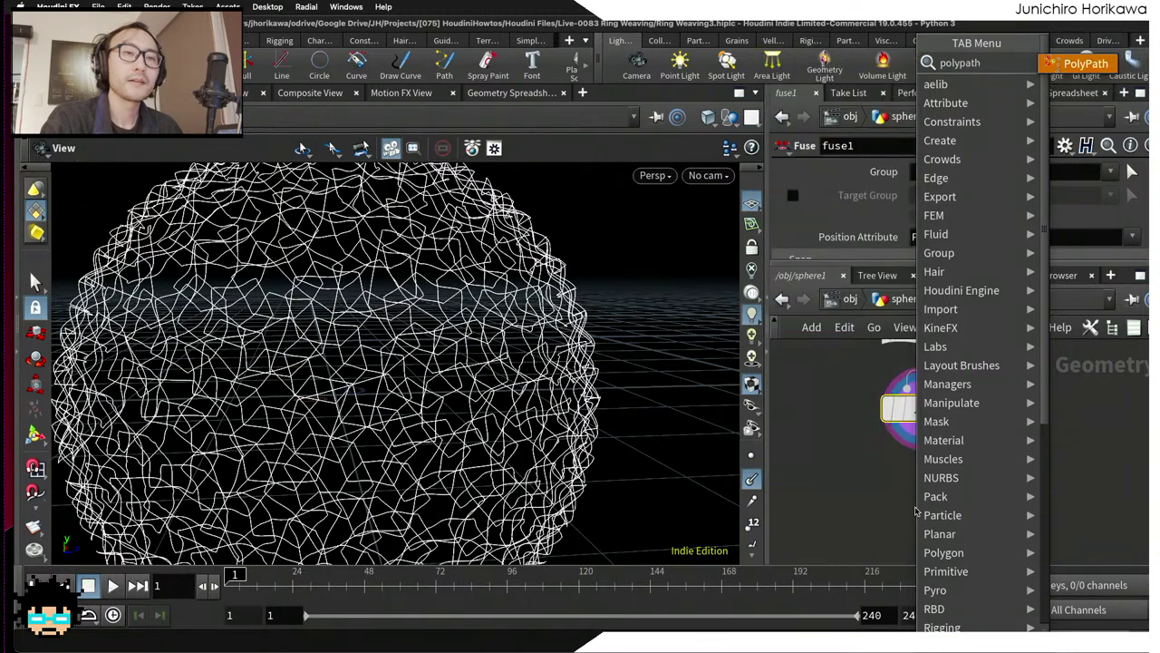
pyautogui.press('Return')
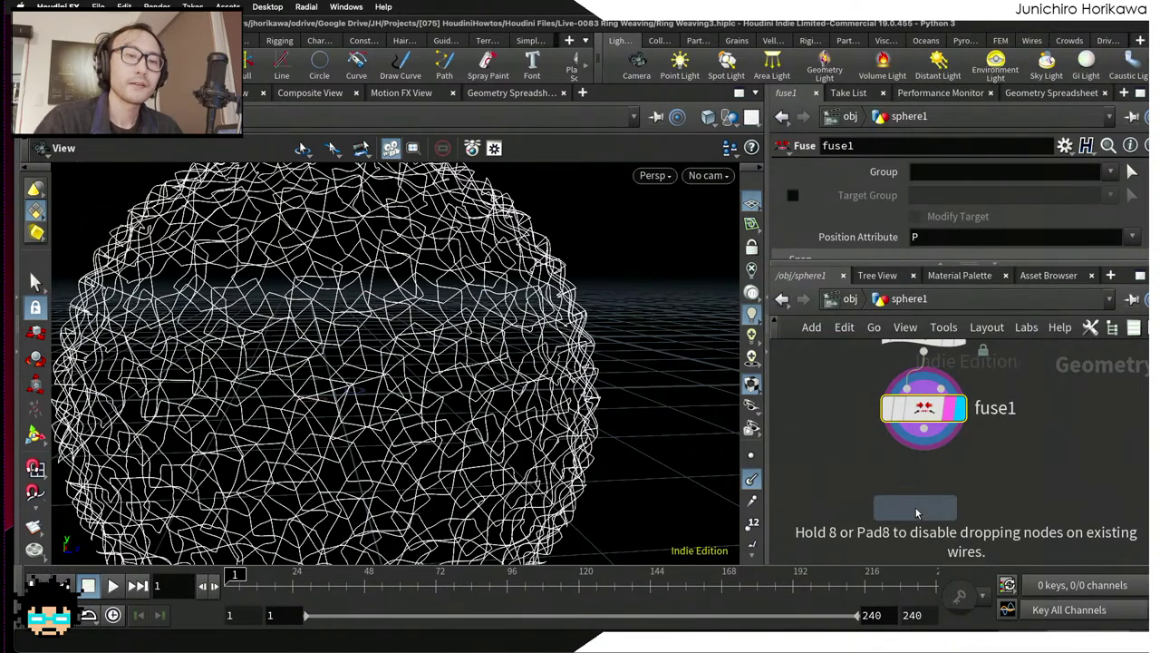
pyautogui.click(916, 508)
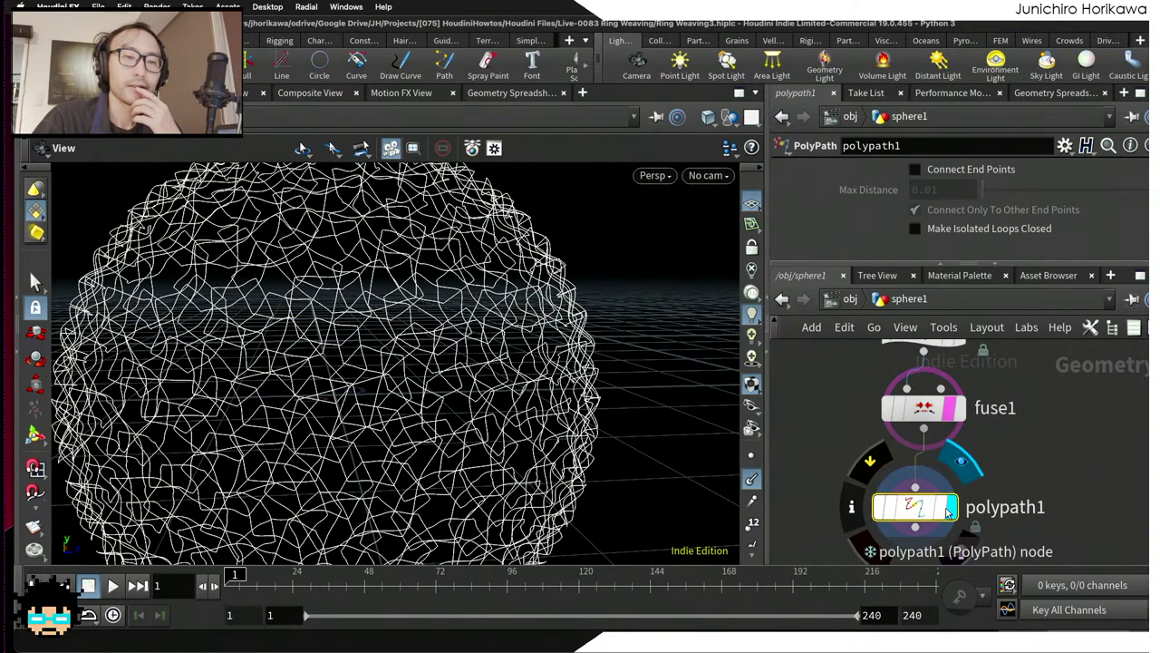
pyautogui.click(948, 510)
pyautogui.middleClick(932, 408)
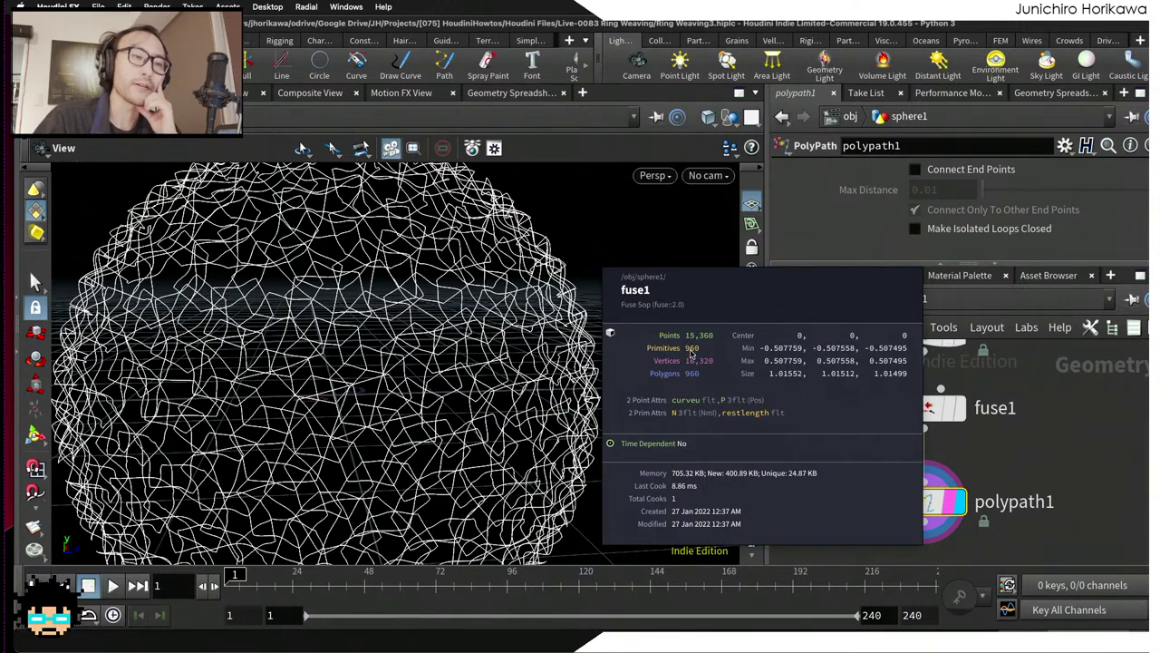
pyautogui.middleClick(943, 502)
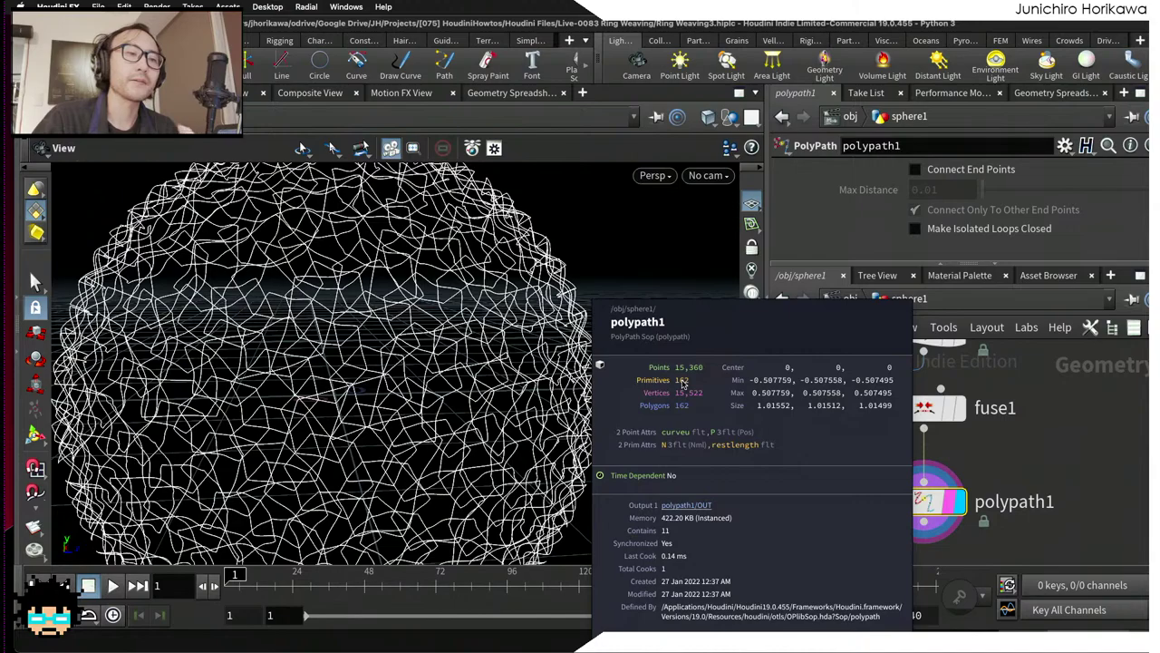
pyautogui.scroll(-4, 544, 381)
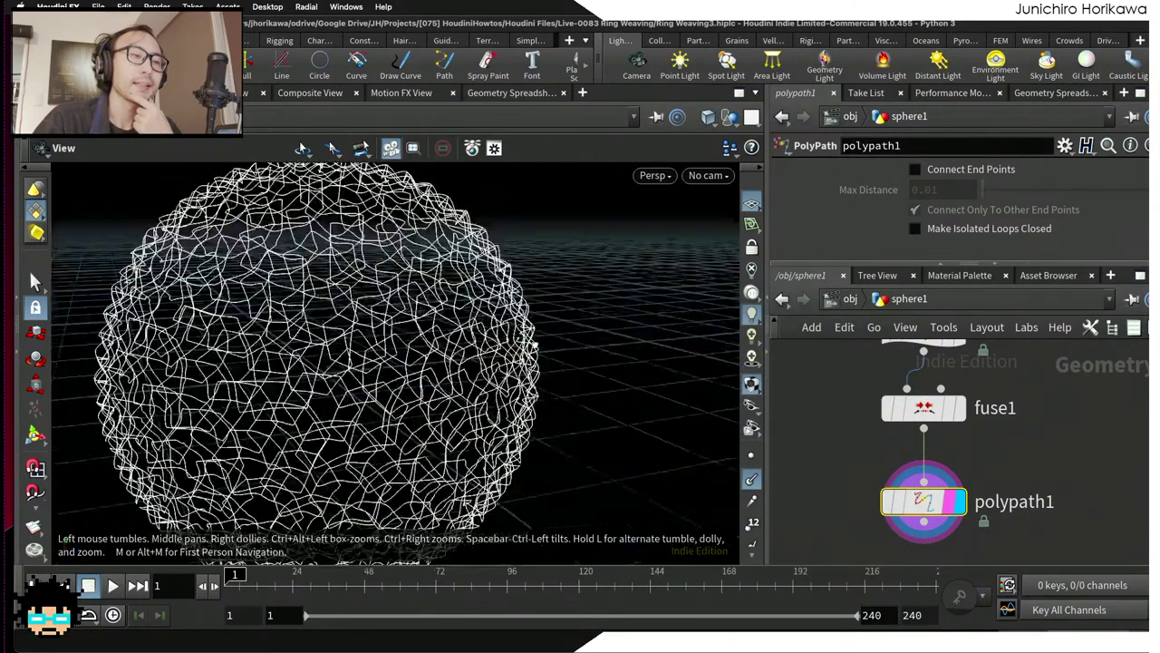
pyautogui.scroll(-2, 854, 495)
pyautogui.scroll(-3, 854, 495)
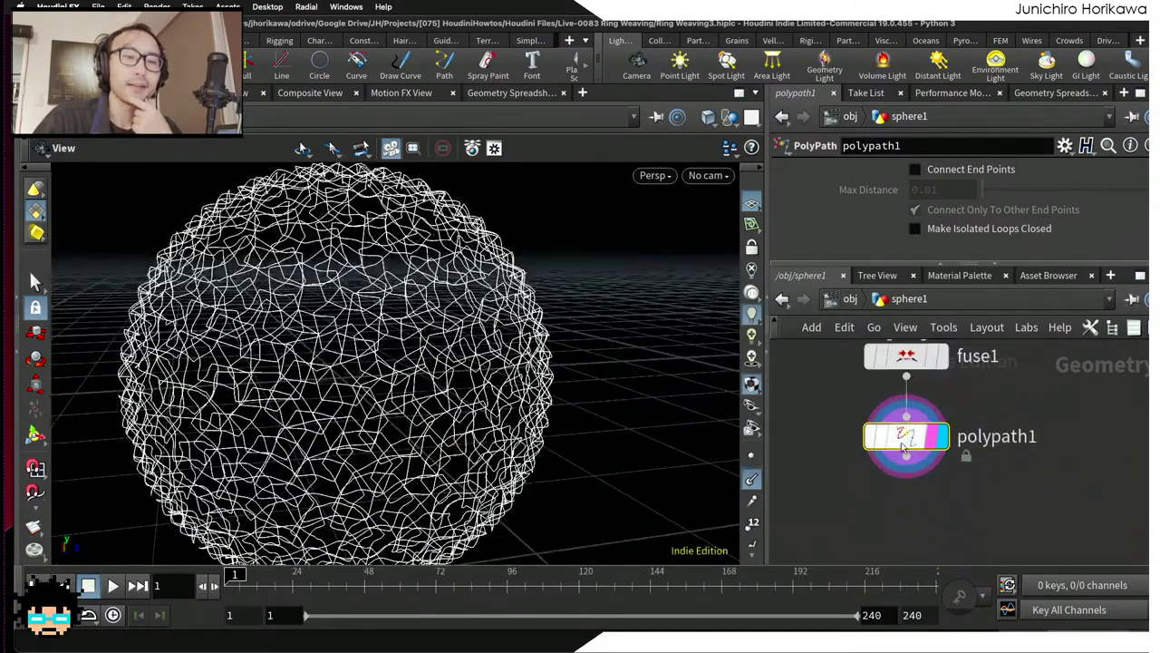
# Step: Add a Smooth node below polypath1 and begin wiring it in
pyautogui.press('Tab')
pyautogui.write('smooth')
pyautogui.press('Return')
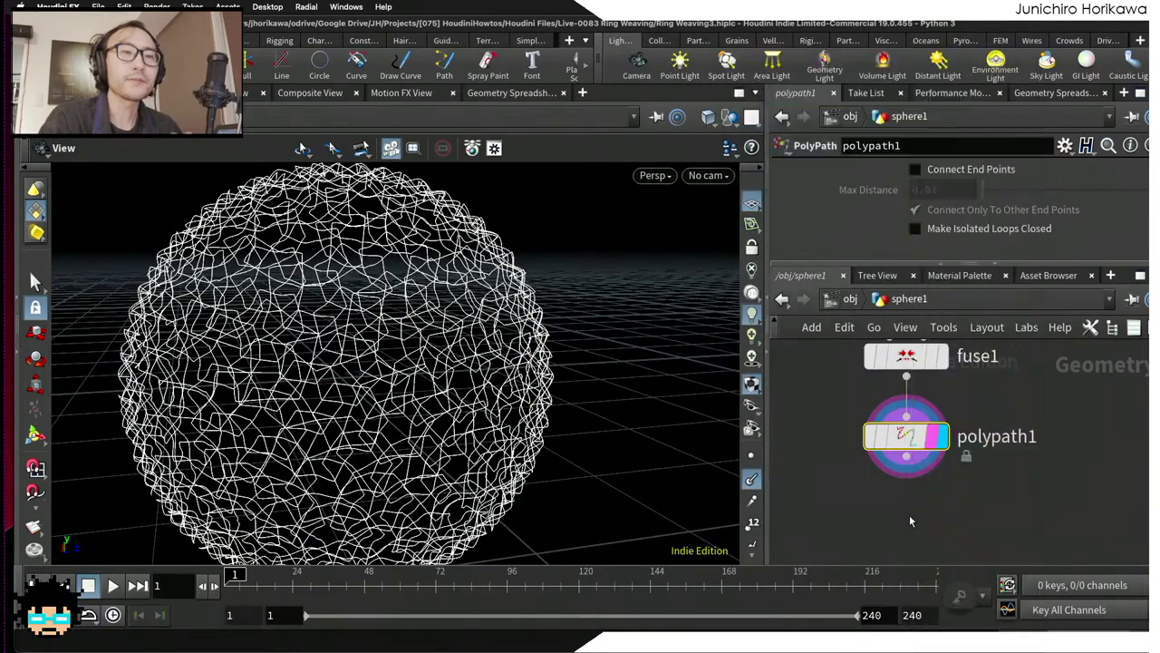
pyautogui.click(907, 515)
pyautogui.moveTo(906, 464); pyautogui.dragTo(907, 488)
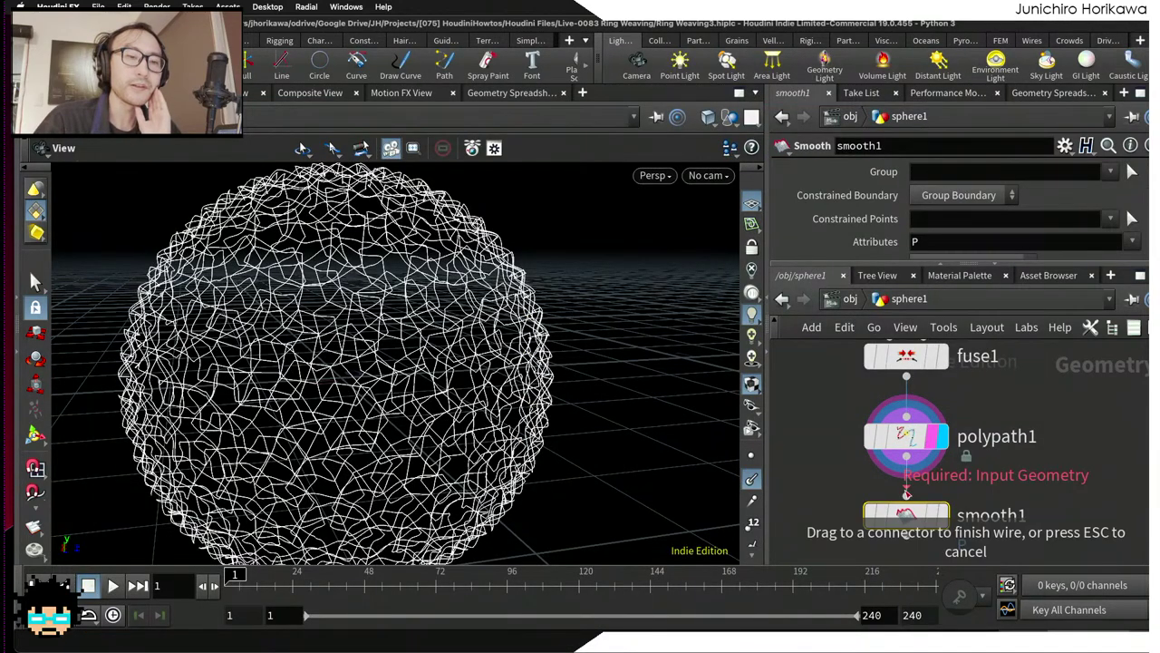
# Step: Connect polypath1 into smooth1, display it, and orbit to inspect the softly rounded curve loops
pyautogui.click(907, 514)
pyautogui.click(941, 515)
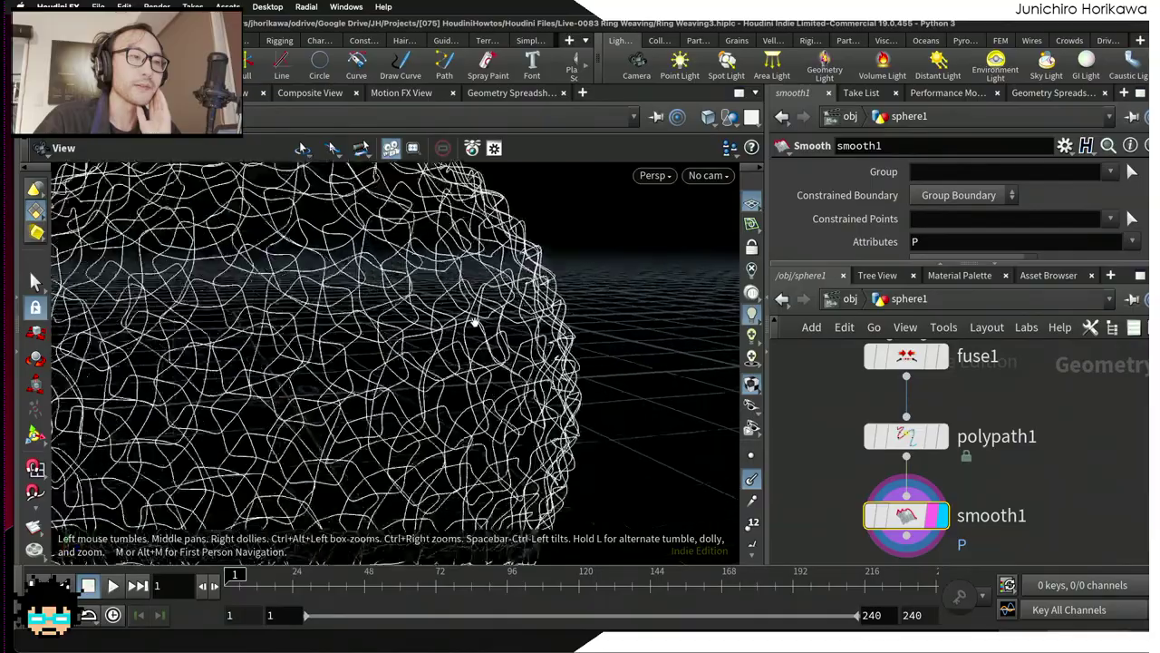
pyautogui.scroll(5, 474, 324)
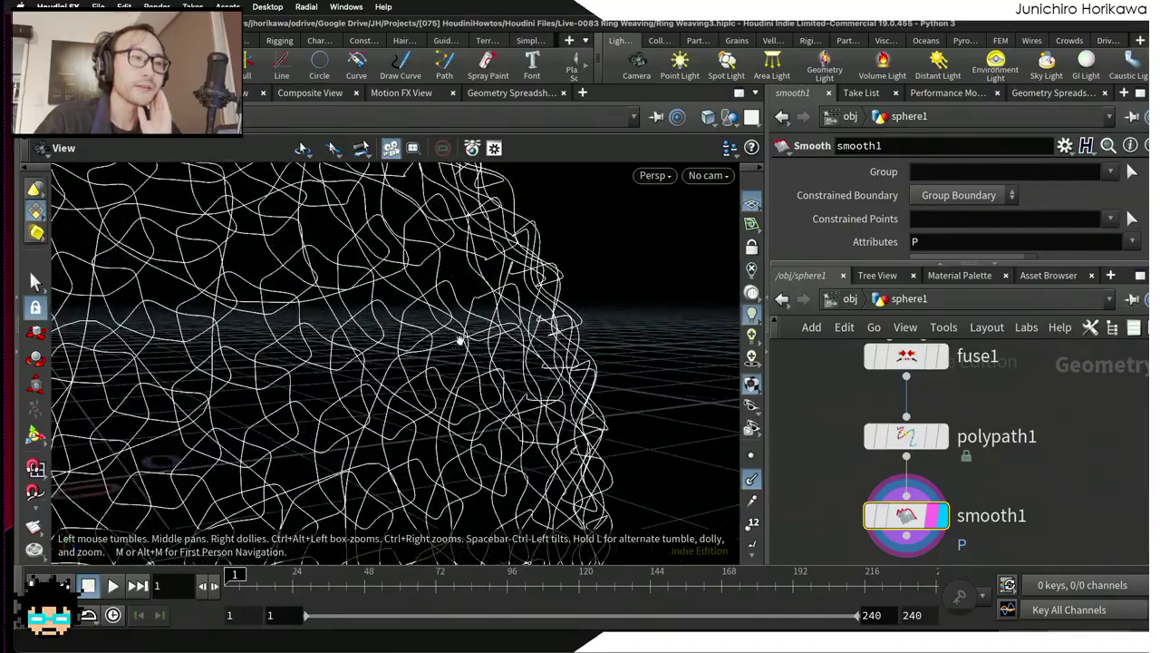
pyautogui.moveTo(460, 339); pyautogui.dragTo(544, 317)
pyautogui.scroll(-3, 818, 396)
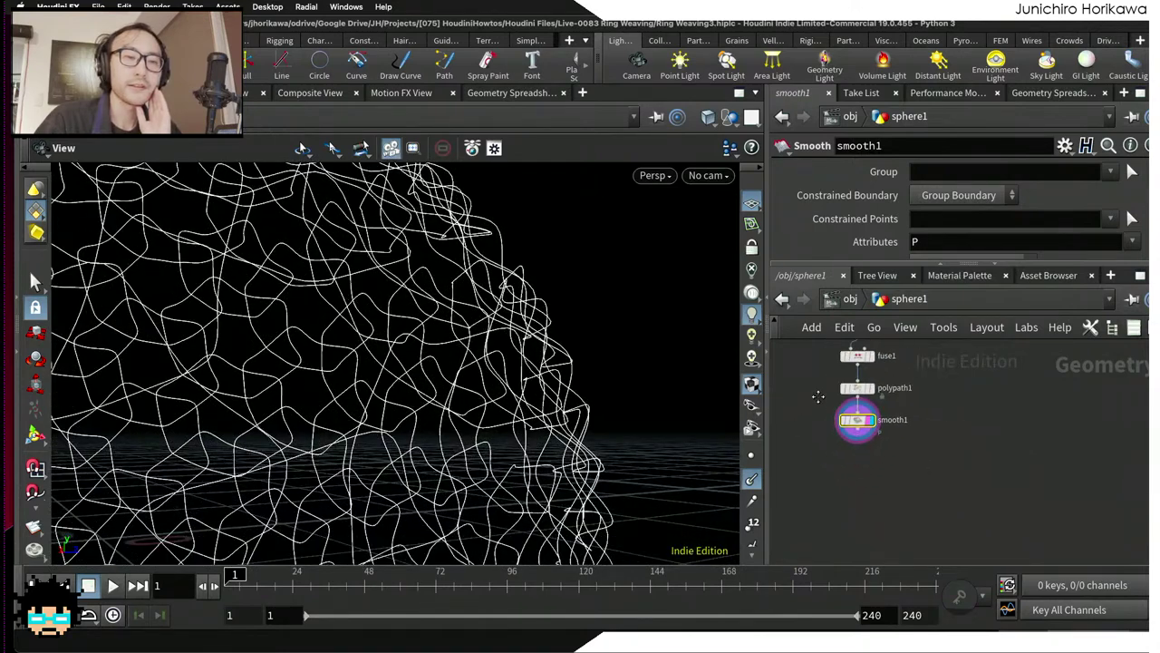
pyautogui.scroll(3, 818, 396)
pyautogui.scroll(-2, 870, 449)
# Step: Add polywire1 under smooth1, wire it in, and display the resulting 0.1-radius tubes
pyautogui.press('Tab')
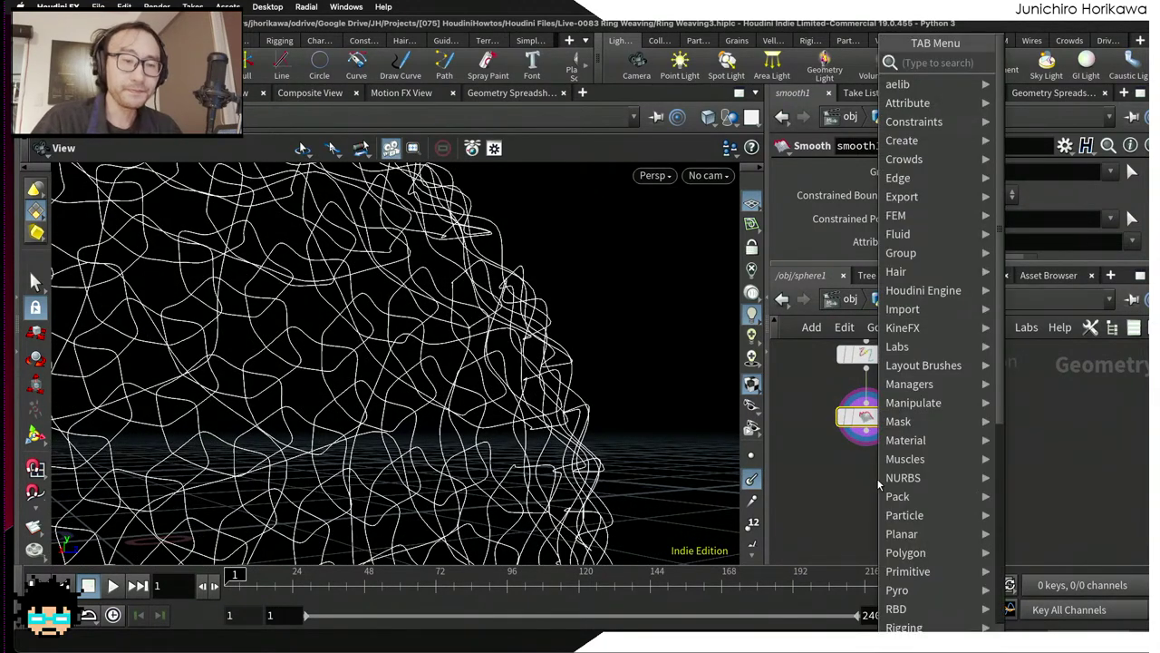
pyautogui.write('poly')
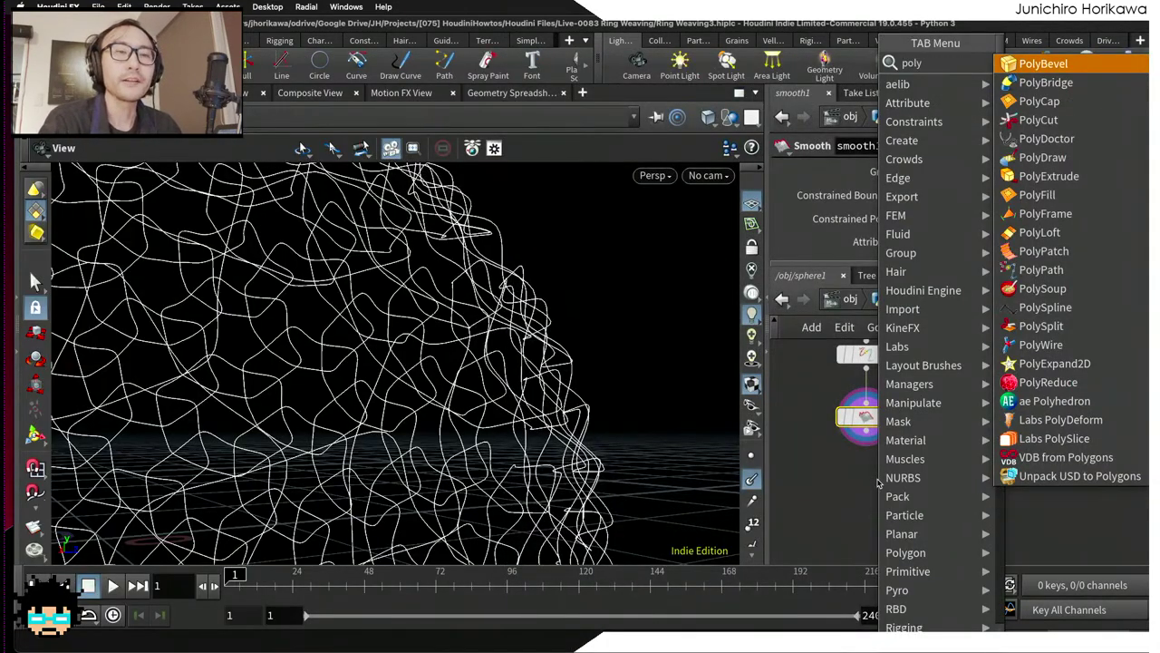
pyautogui.write('wi')
pyautogui.press('Return')
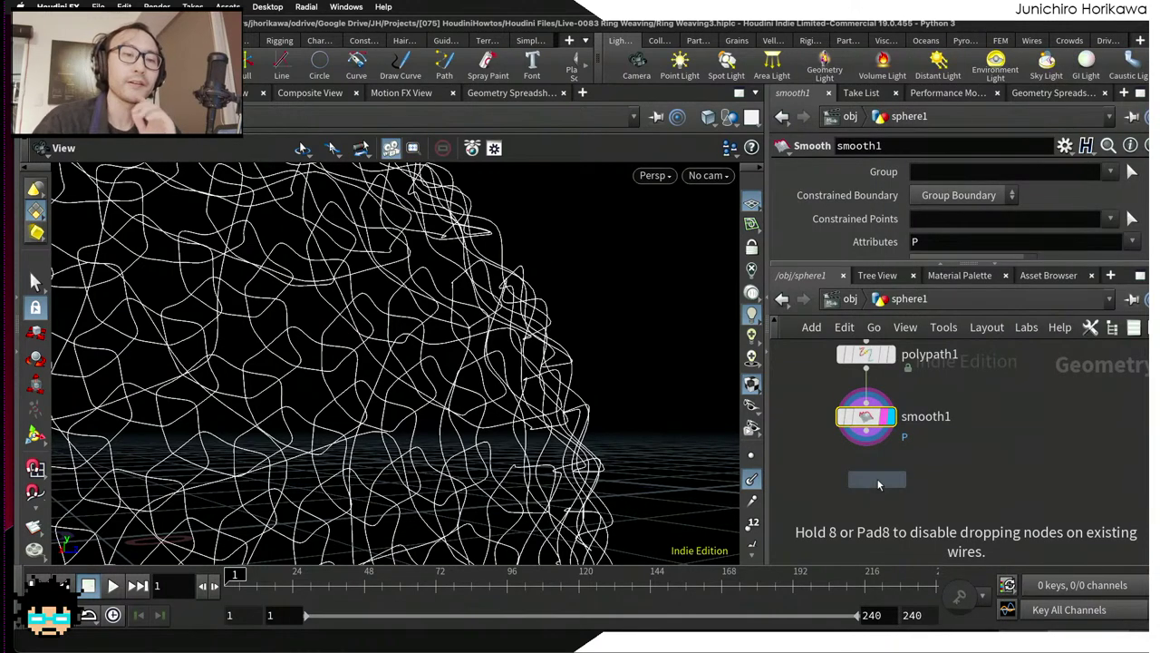
pyautogui.click(877, 486)
pyautogui.click(861, 475)
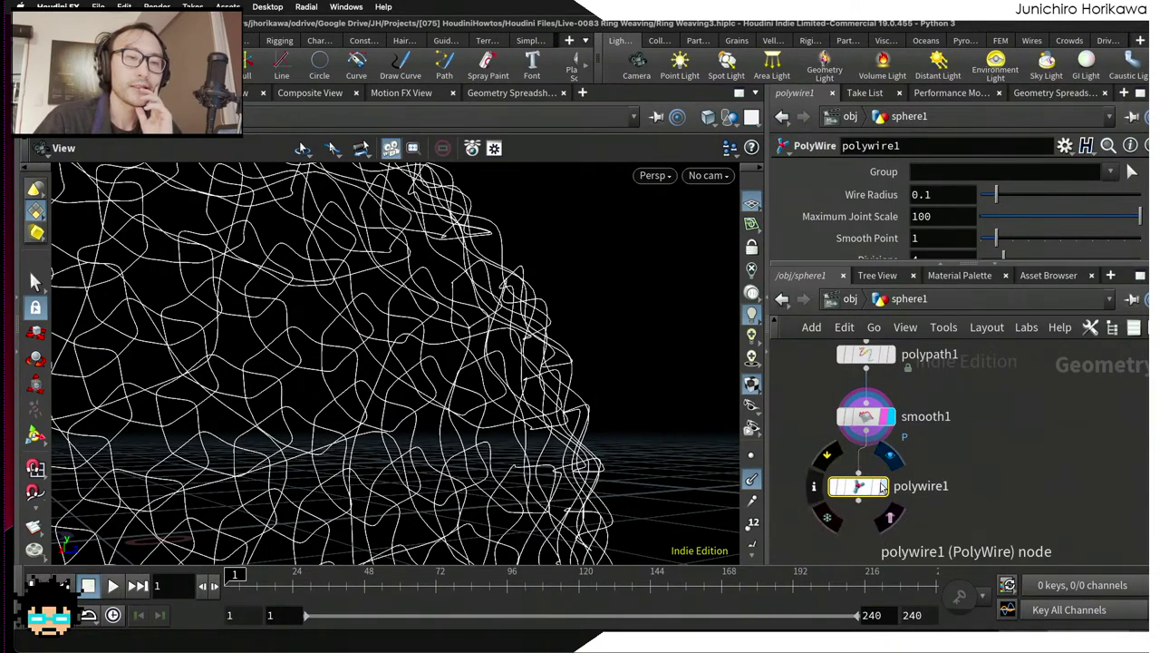
pyautogui.click(881, 487)
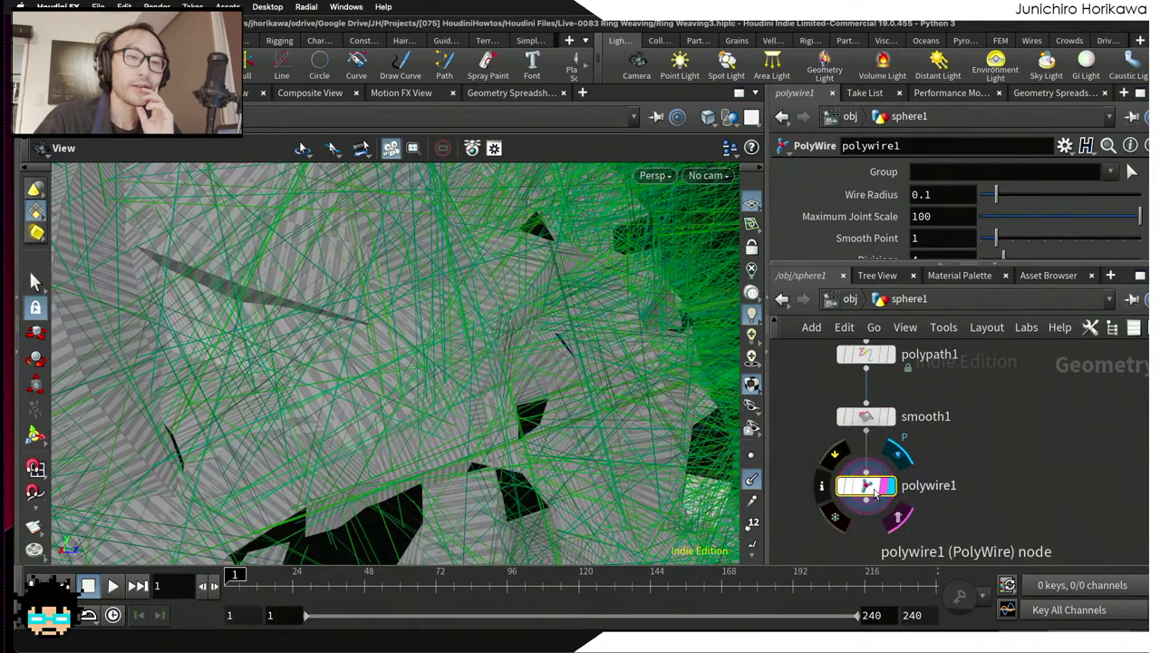
pyautogui.scroll(-10, 553, 349)
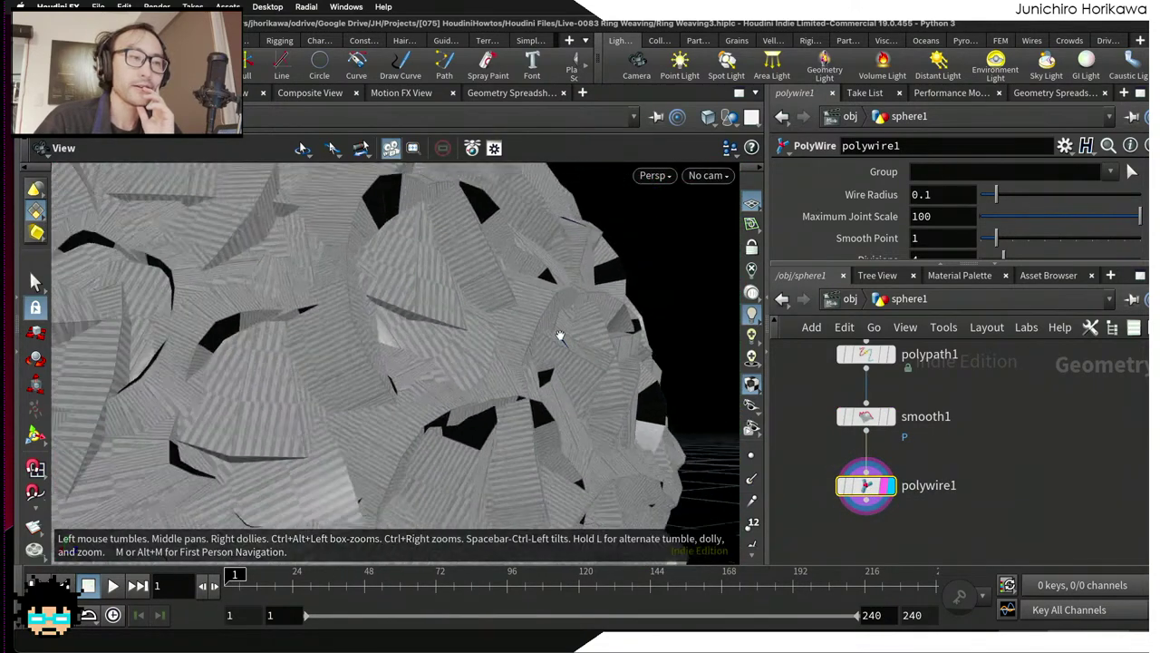
pyautogui.scroll(-5, 861, 436)
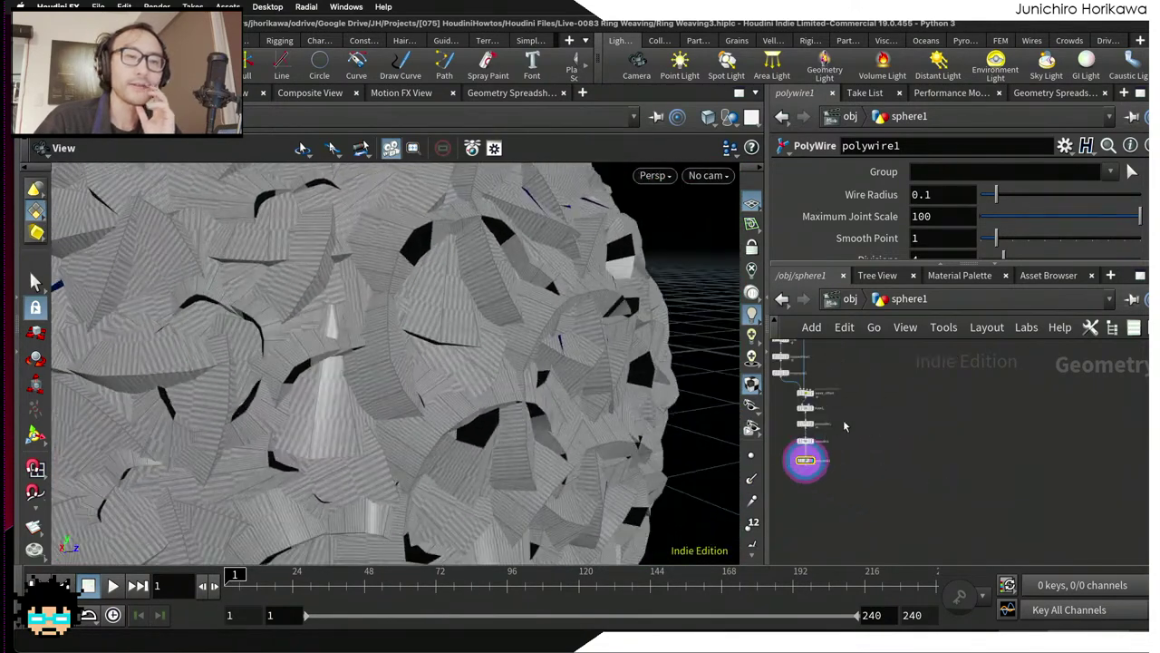
pyautogui.scroll(2, 872, 438)
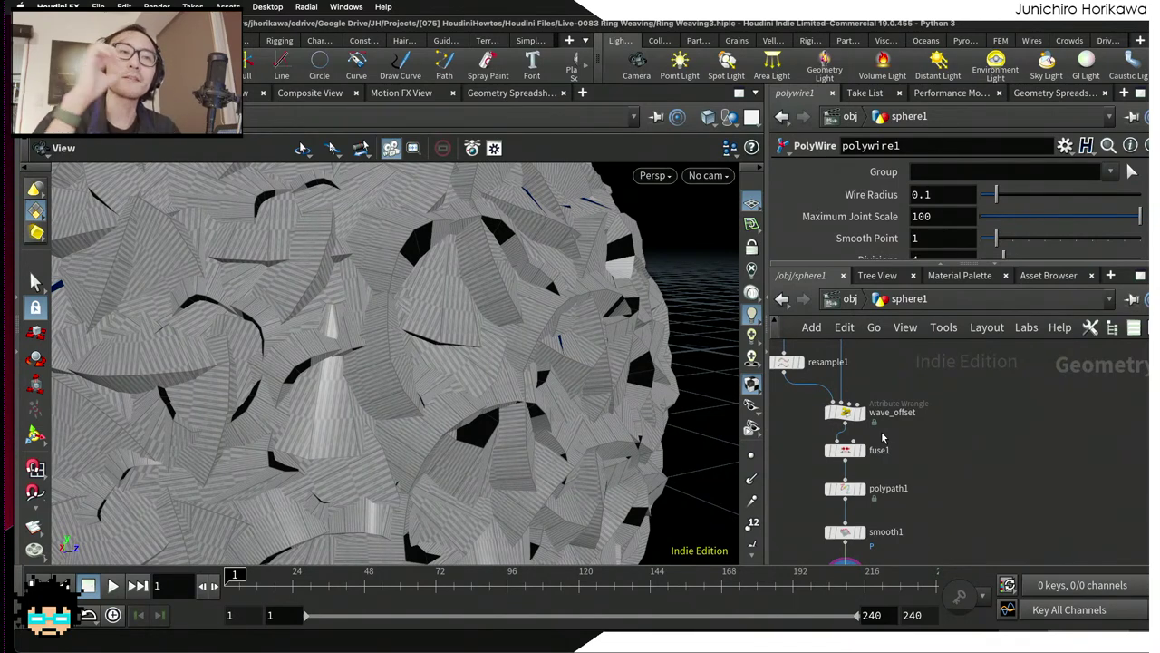
# Step: Link polywire1's Wire Radius to wave_offset's Height as a cleaned relative-reference expression
pyautogui.click(831, 409)
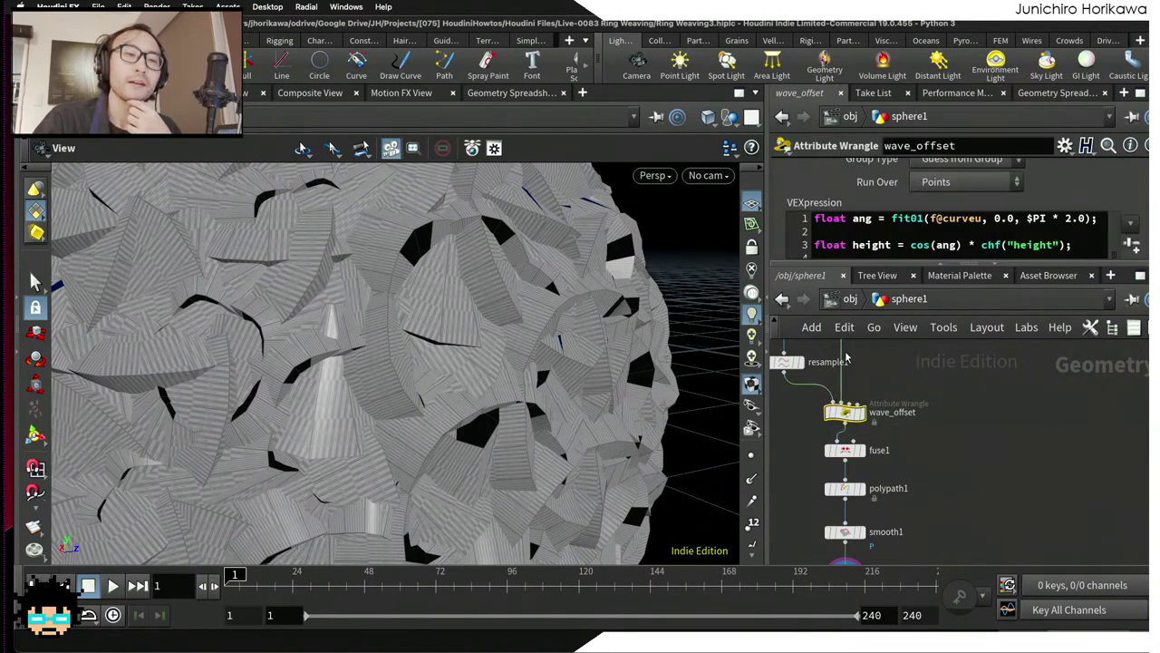
pyautogui.scroll(-5, 993, 245)
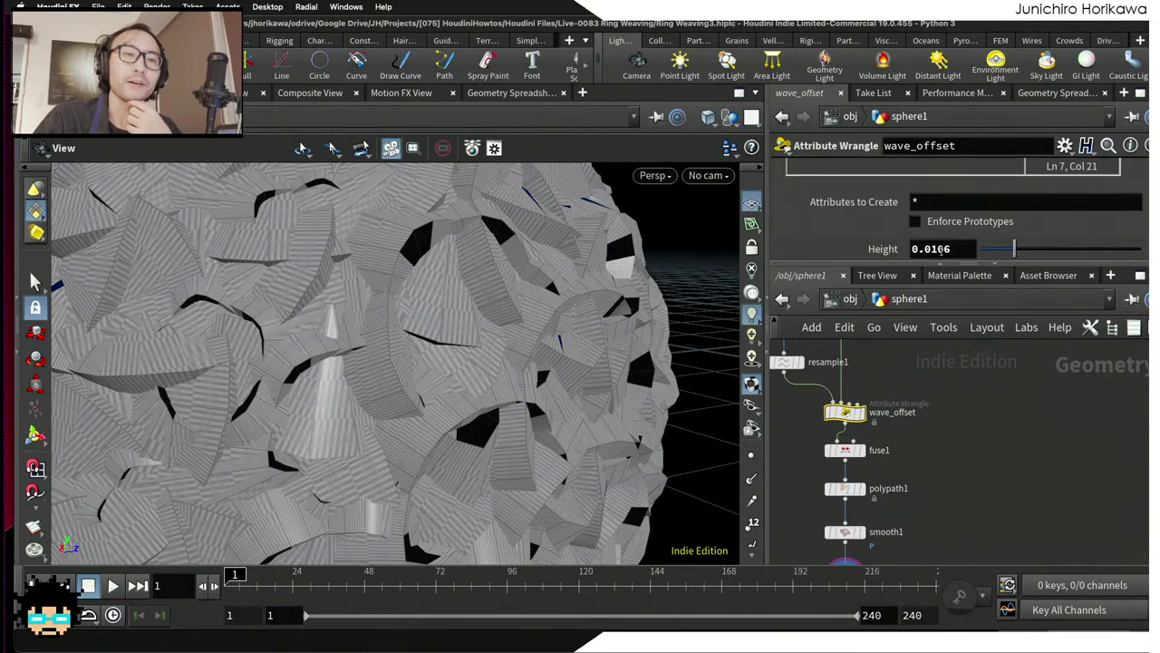
pyautogui.rightClick(947, 248)
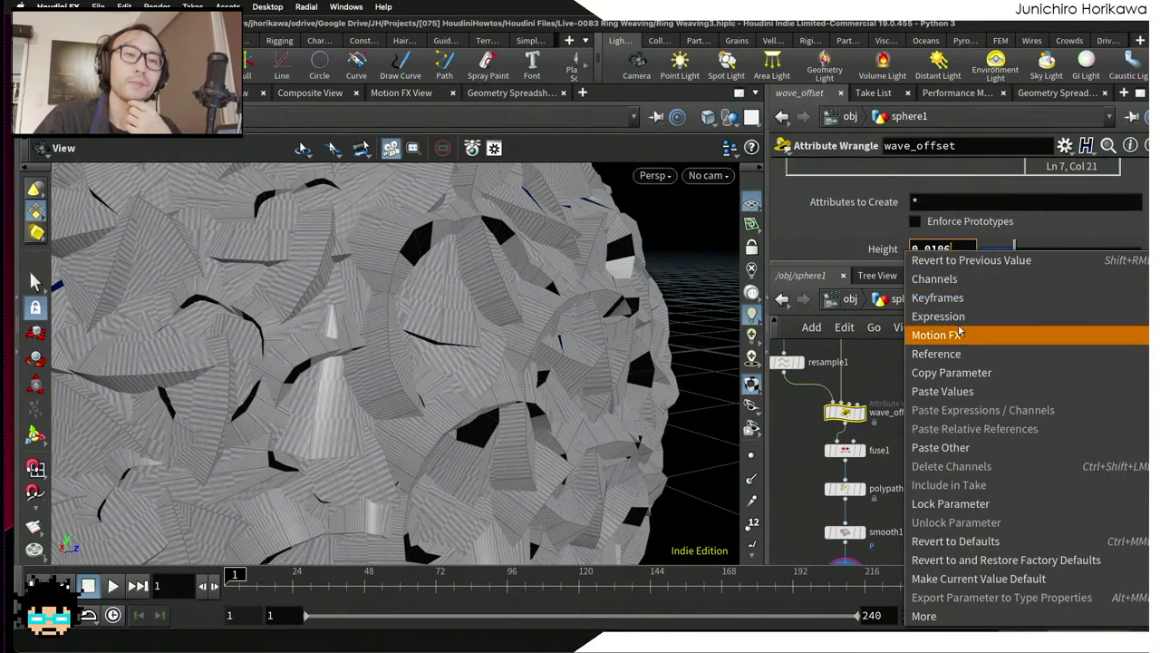
pyautogui.click(959, 373)
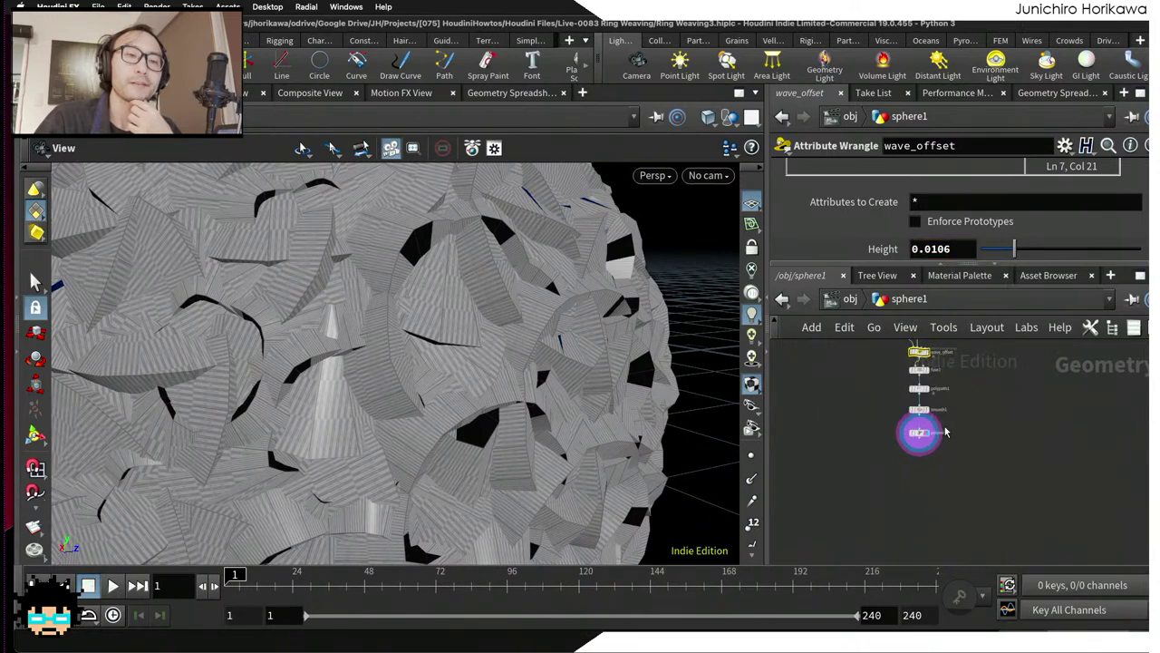
pyautogui.click(902, 433)
pyautogui.rightClick(897, 197)
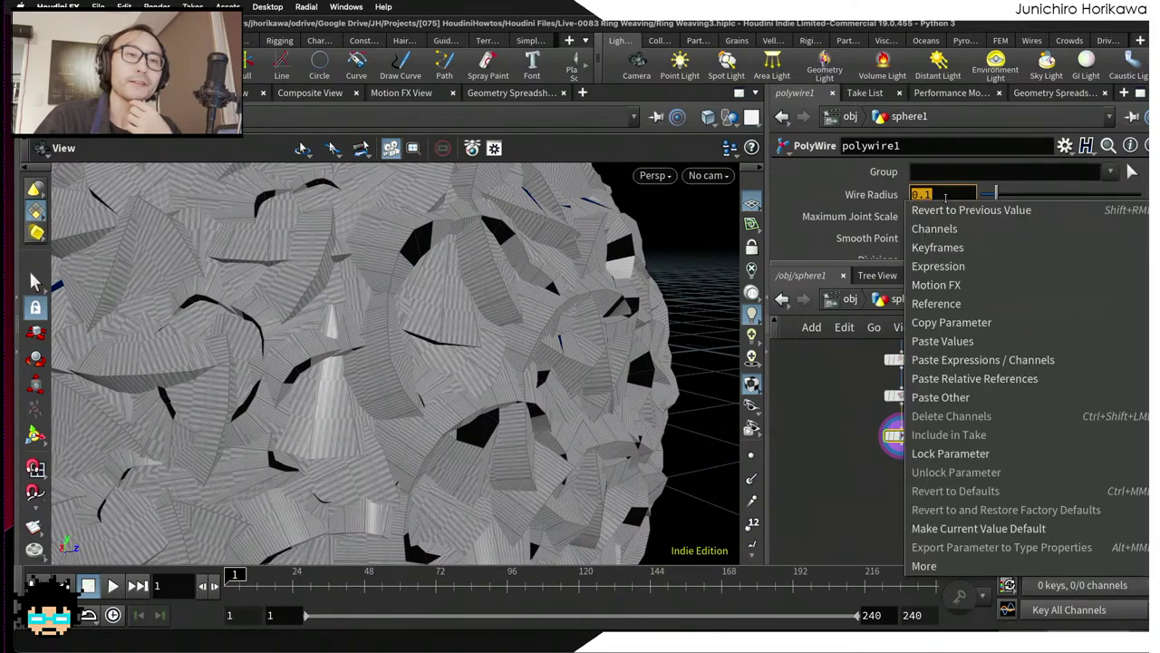
pyautogui.click(970, 378)
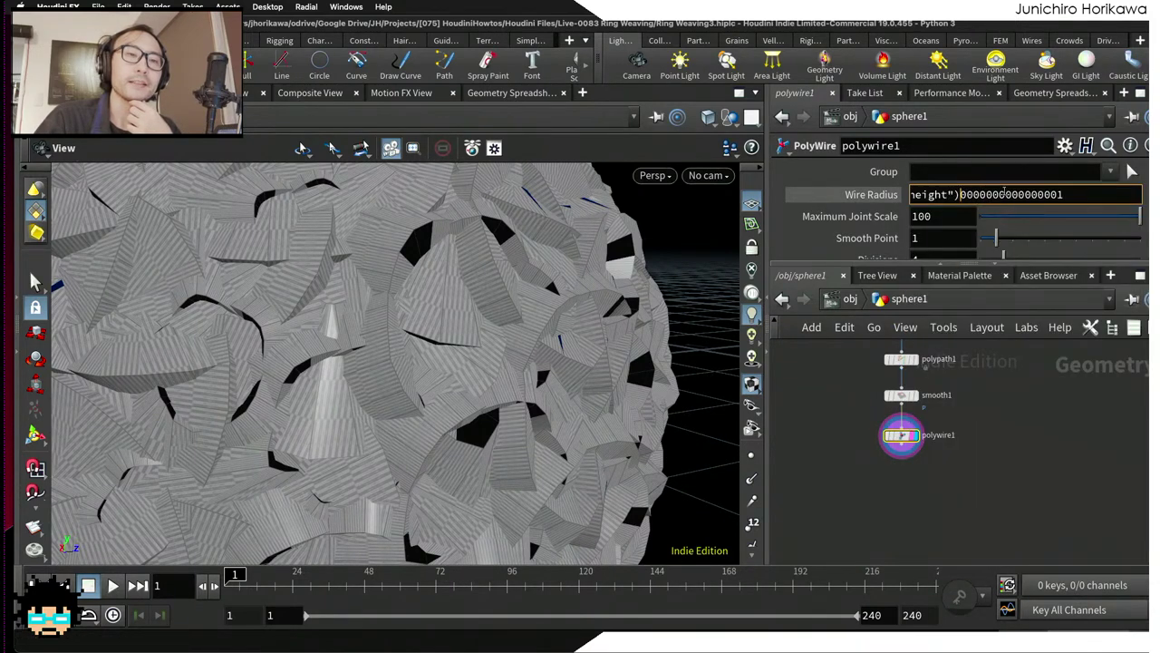
pyautogui.moveTo(959, 194); pyautogui.dragTo(1065, 194)
pyautogui.press('Delete')
pyautogui.press('Return')
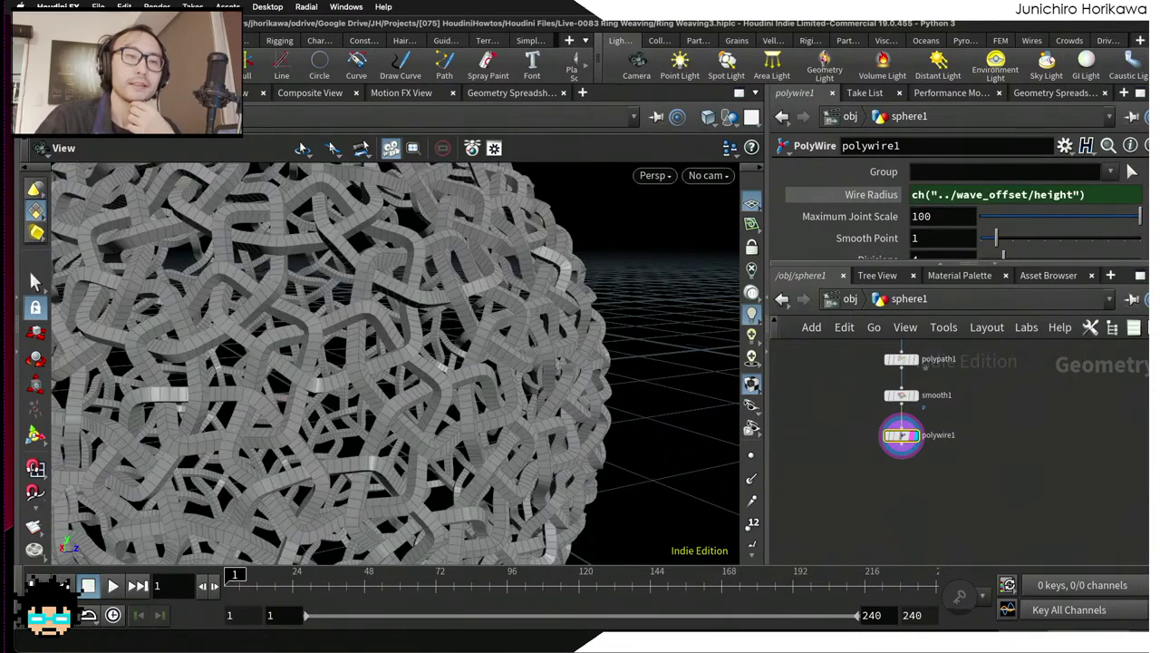
pyautogui.moveTo(576, 291); pyautogui.dragTo(456, 257)
pyautogui.scroll(3, 456, 256)
# Step: Raise PolyWire Divisions to 10 and inspect the rounder tubes up close
pyautogui.moveTo(849, 267); pyautogui.dragTo(849, 353)
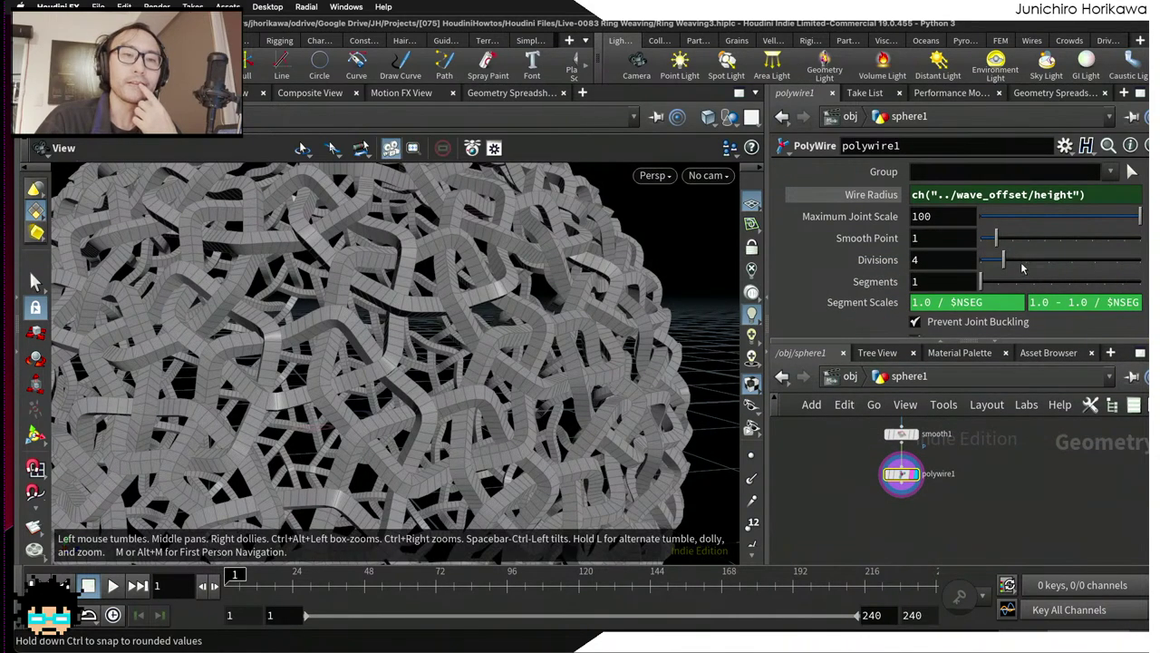
pyautogui.moveTo(1003, 260); pyautogui.dragTo(1084, 262)
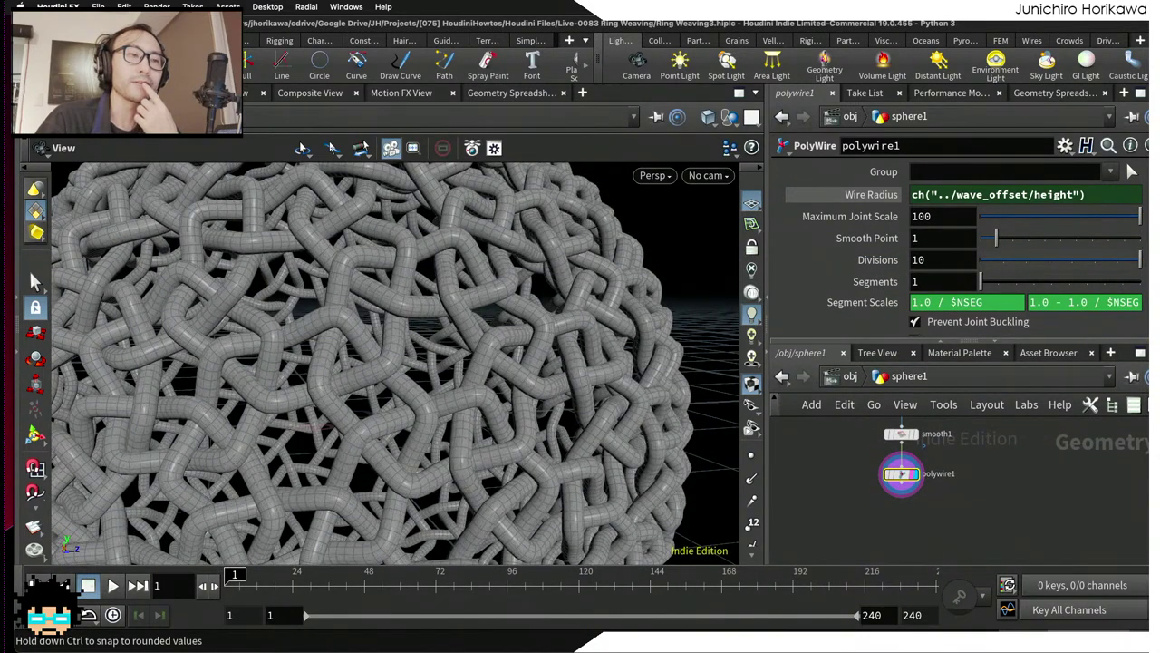
pyautogui.moveTo(634, 272); pyautogui.dragTo(514, 315)
pyautogui.scroll(-6, 526, 268)
pyautogui.scroll(3, 532, 300)
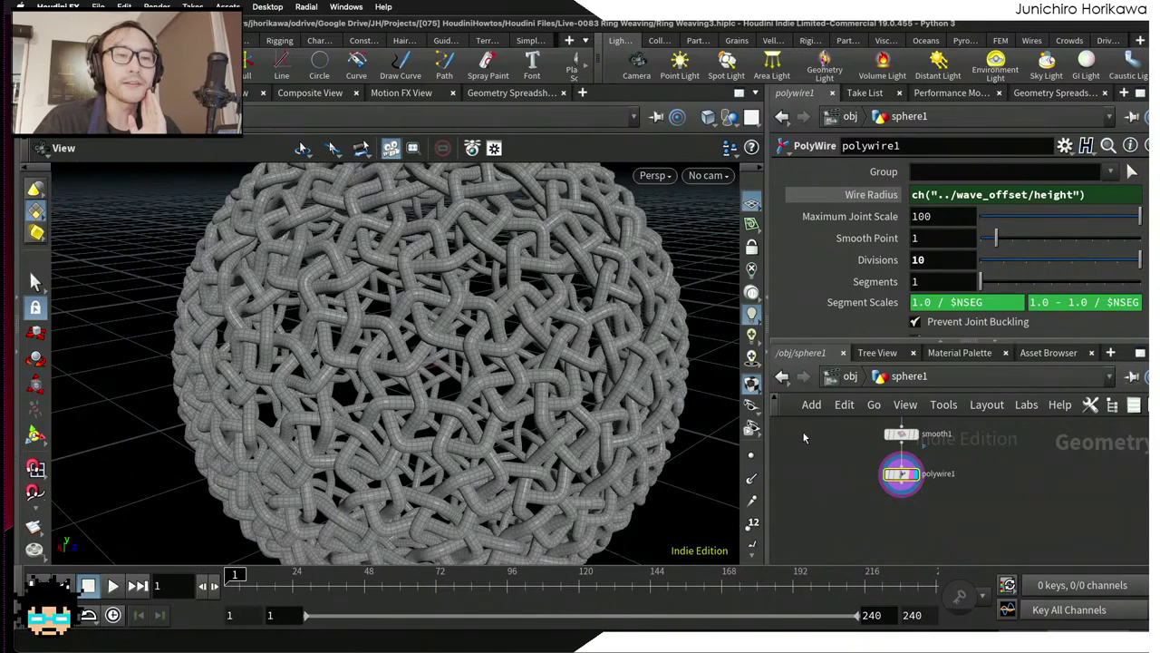
pyautogui.scroll(2, 834, 458)
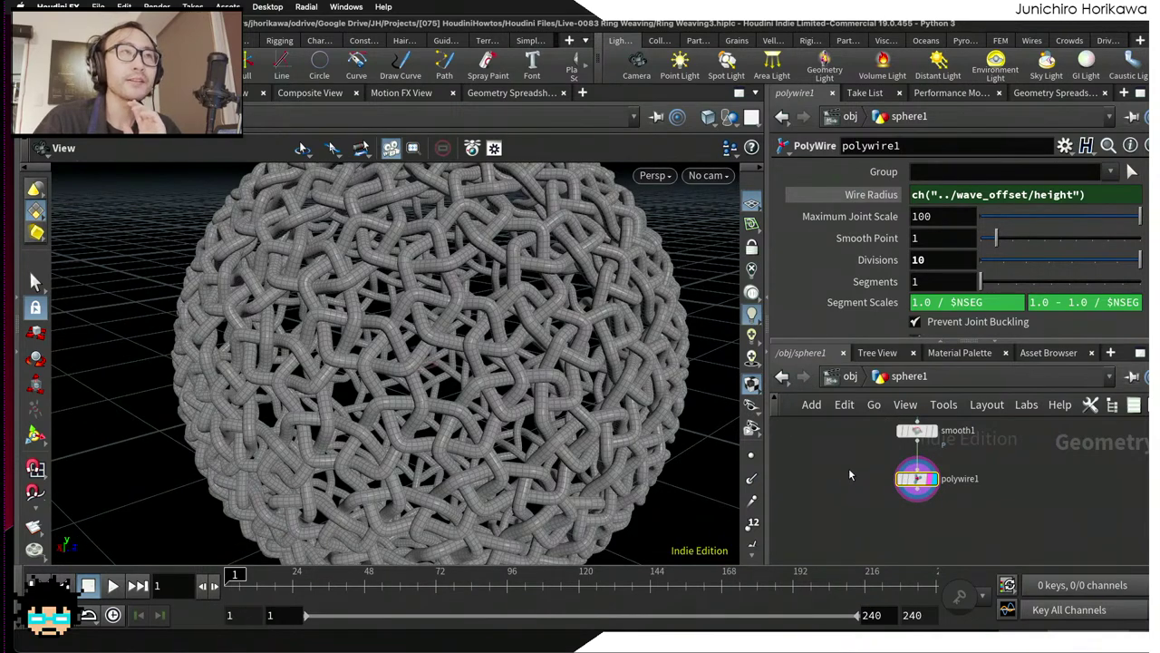
pyautogui.moveTo(471, 408); pyautogui.dragTo(505, 388)
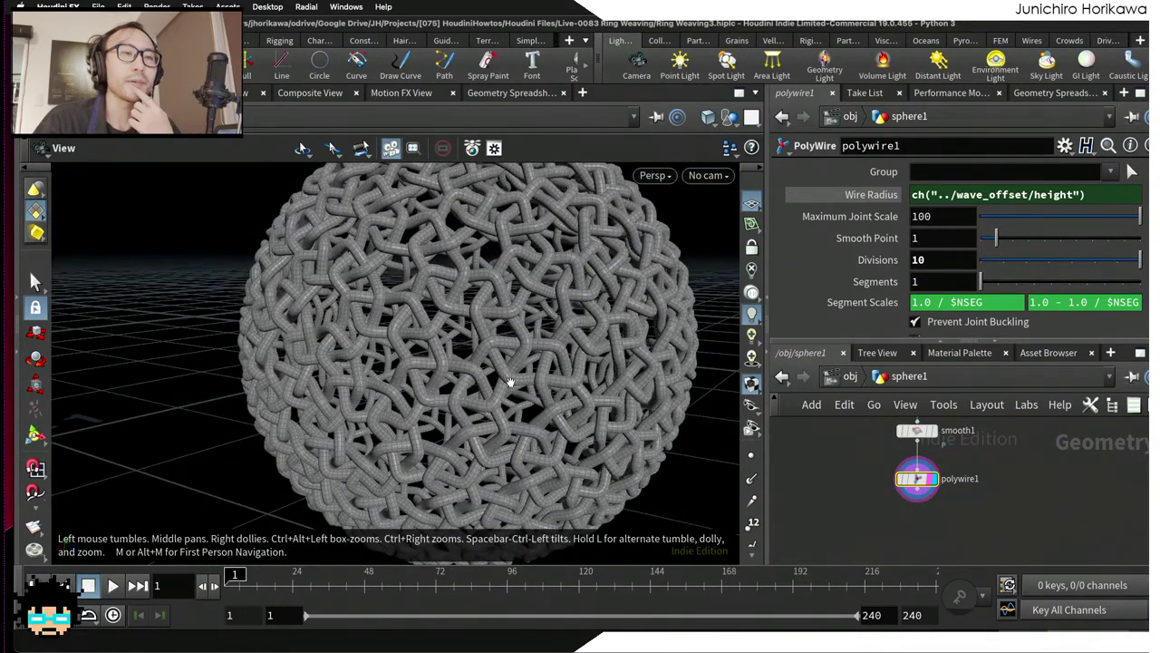
pyautogui.click(827, 624)
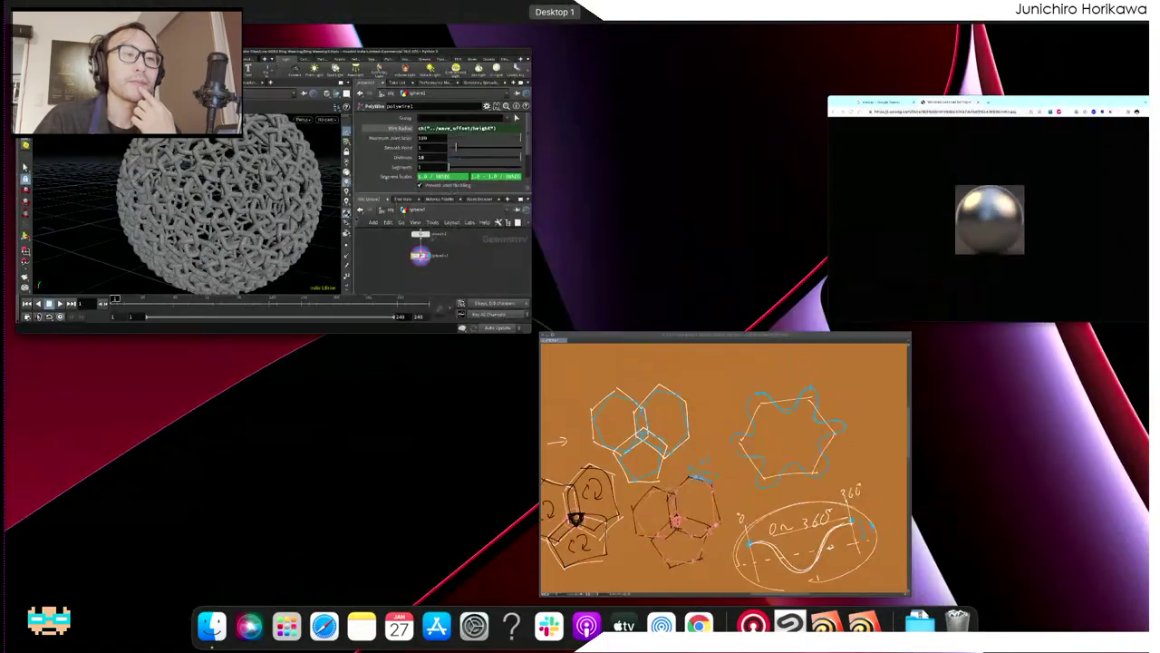
pyautogui.click(886, 226)
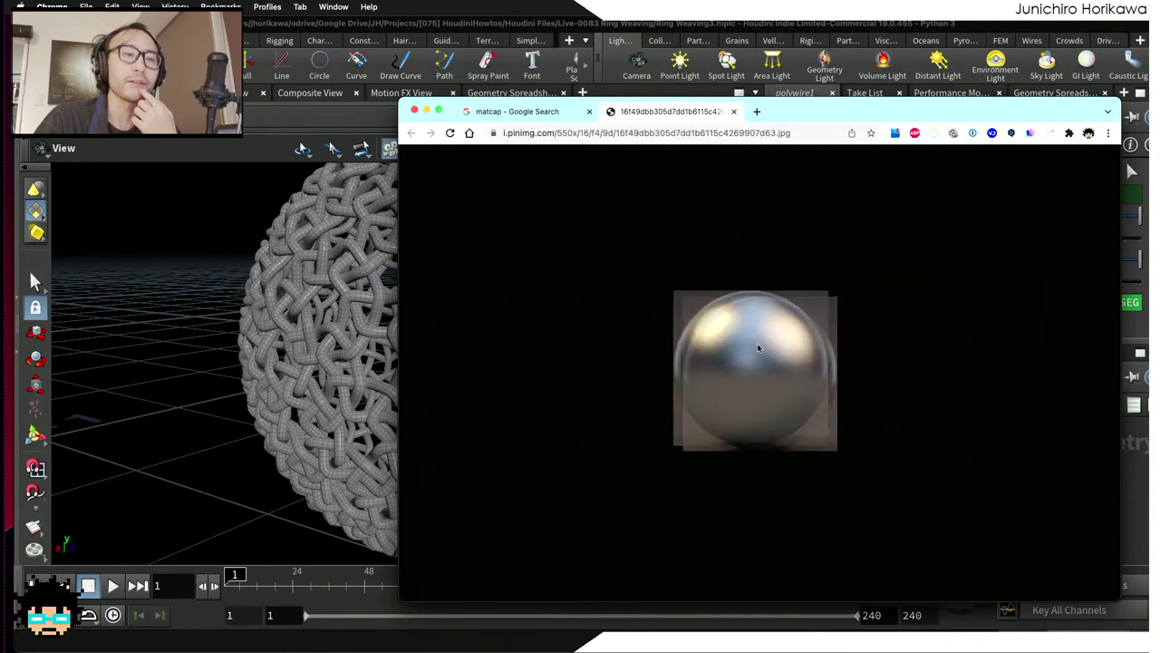
pyautogui.click(497, 112)
pyautogui.scroll(-10, 623, 339)
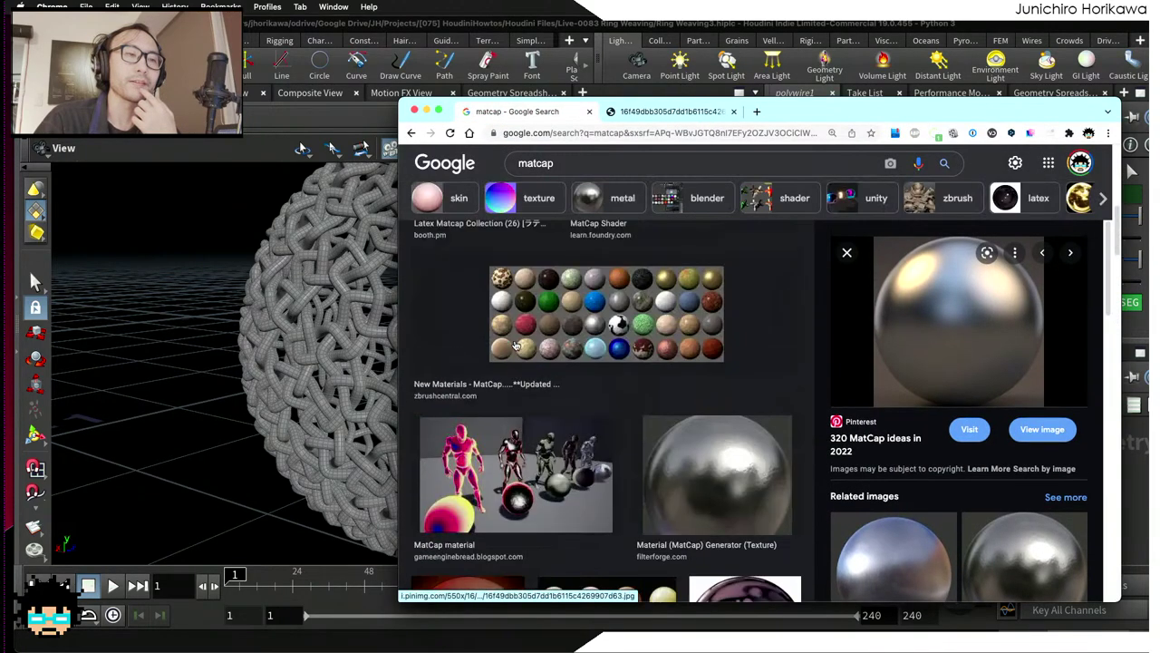
pyautogui.click(566, 162)
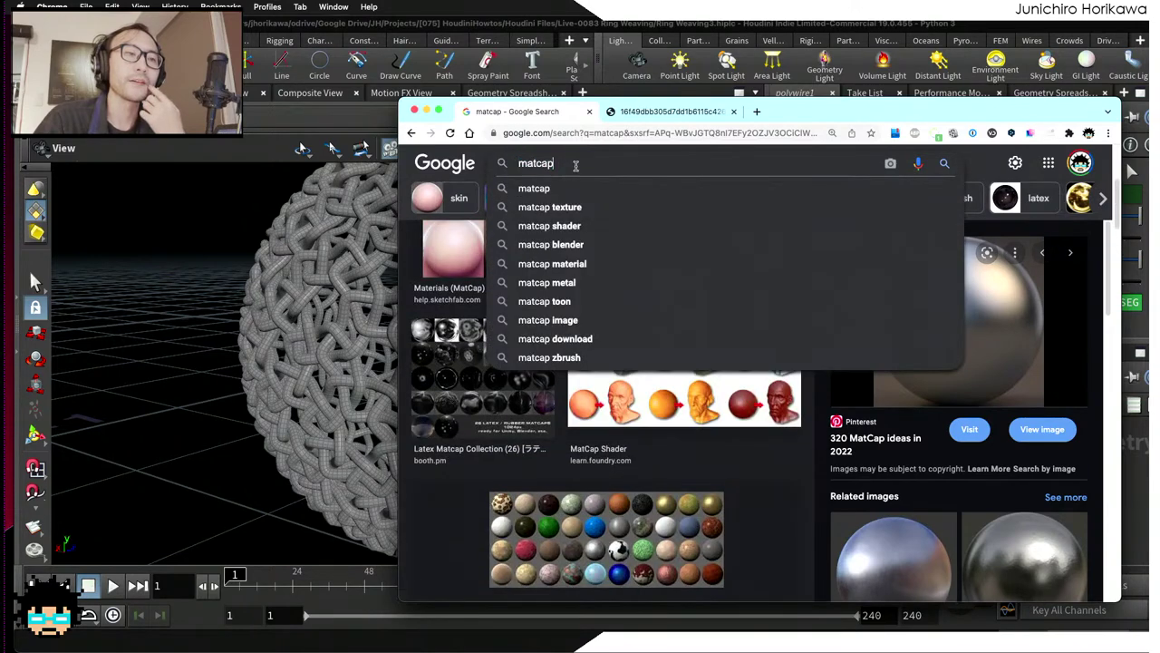
pyautogui.scroll(-3, 549, 420)
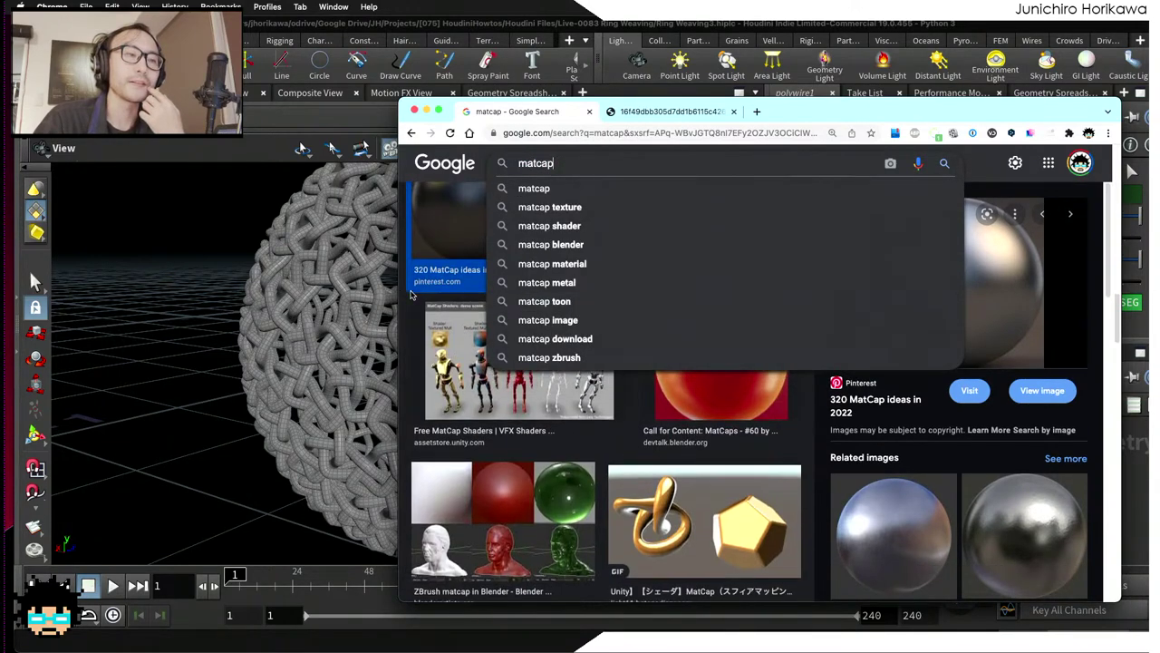
pyautogui.scroll(2, 451, 340)
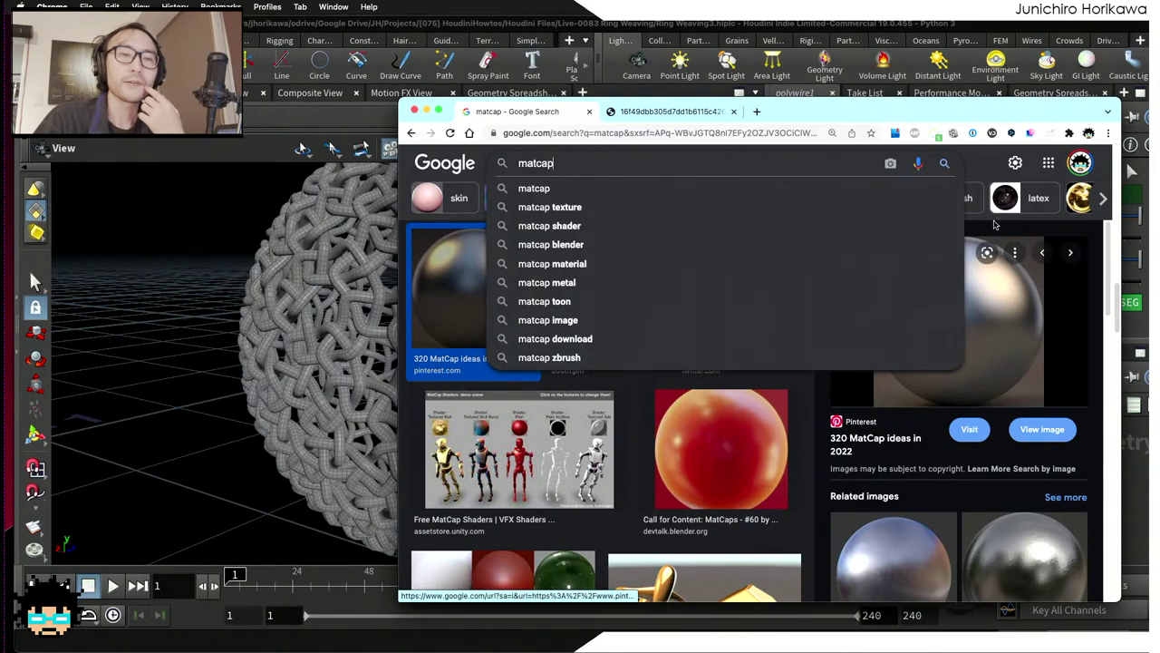
pyautogui.click(813, 30)
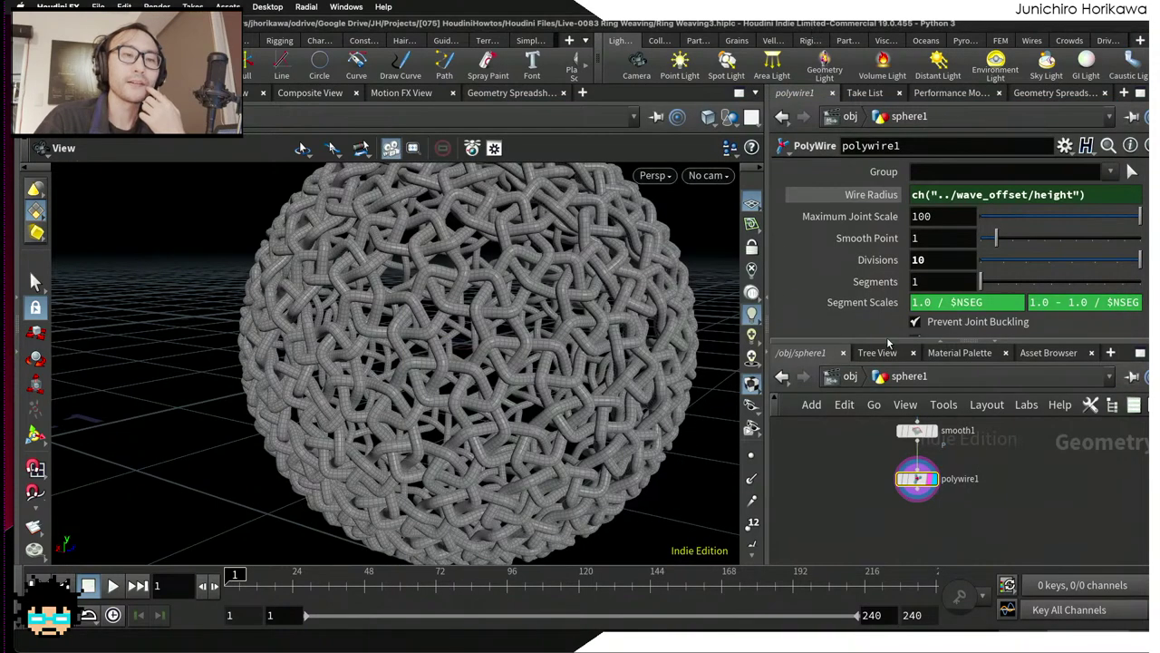
# Step: Set the viewport MatCap Texture to the jpg in the project's reference folder
pyautogui.scroll(5, 604, 368)
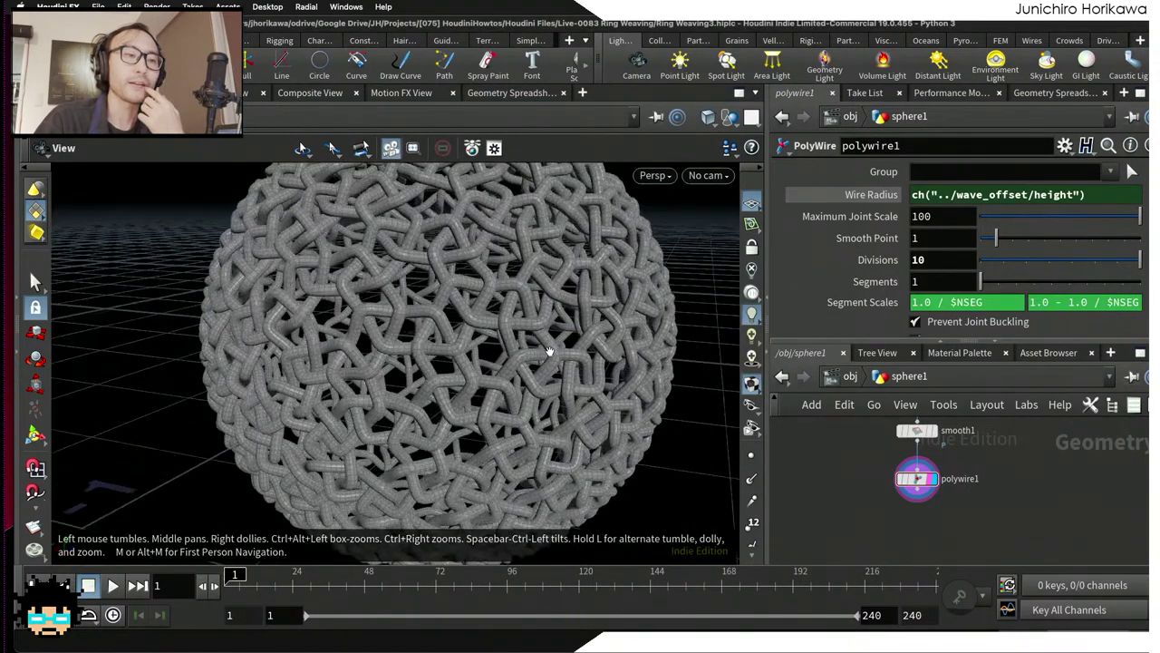
pyautogui.press('d')
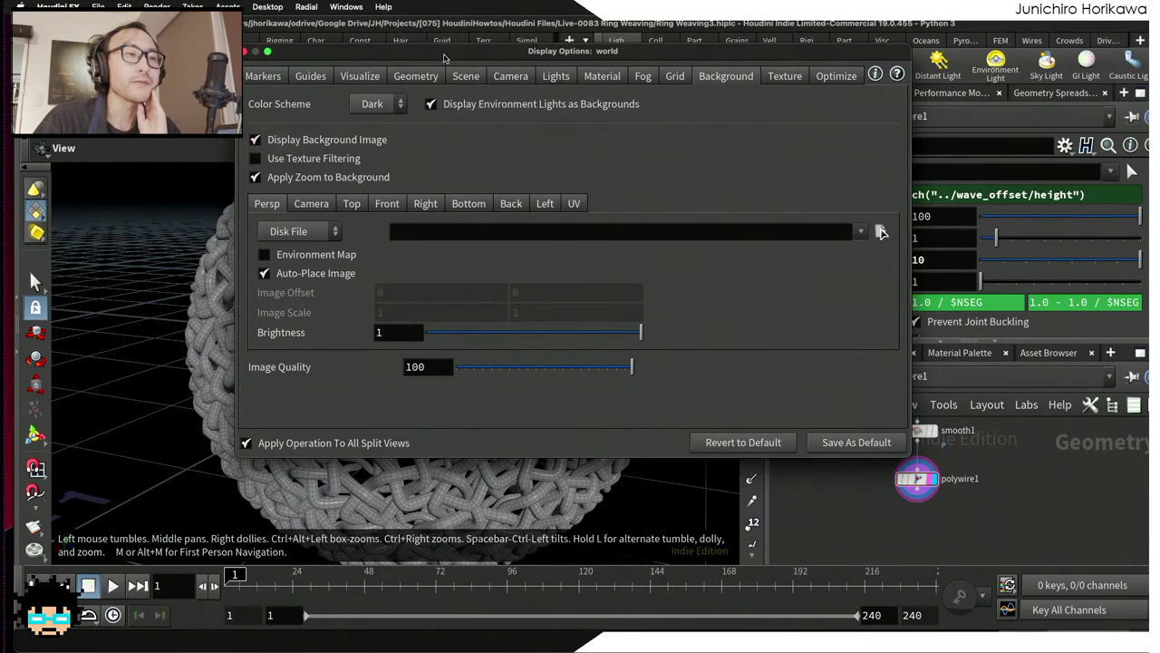
pyautogui.moveTo(444, 59); pyautogui.dragTo(408, 88)
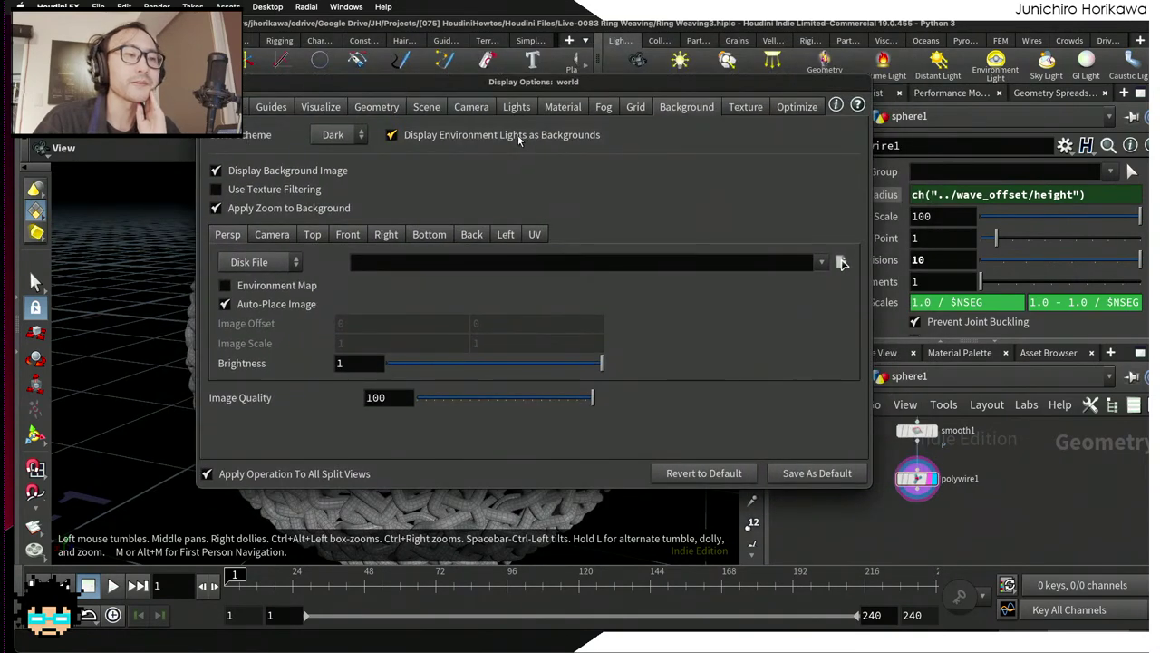
pyautogui.click(563, 108)
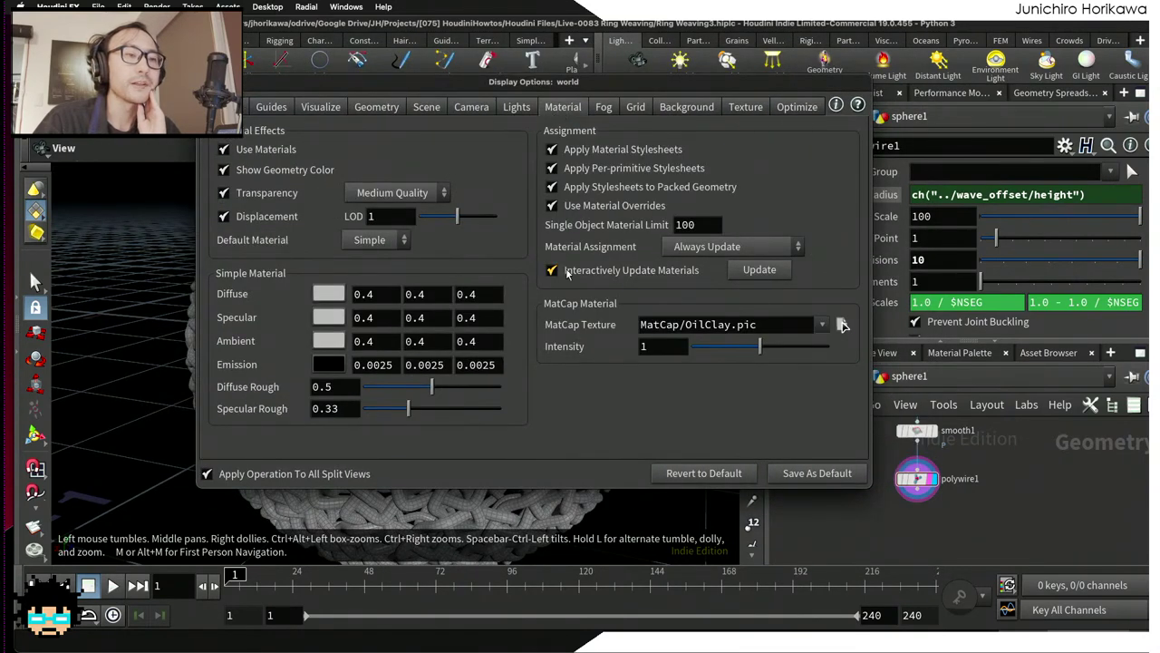
pyautogui.moveTo(732, 324); pyautogui.dragTo(621, 323)
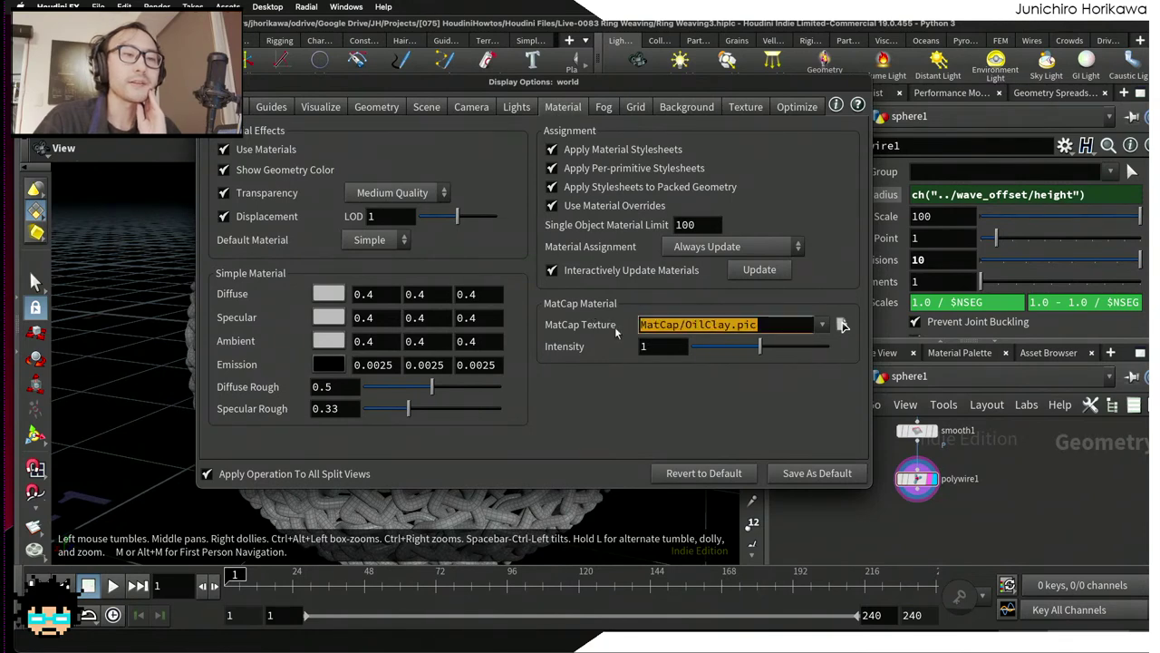
pyautogui.click(843, 325)
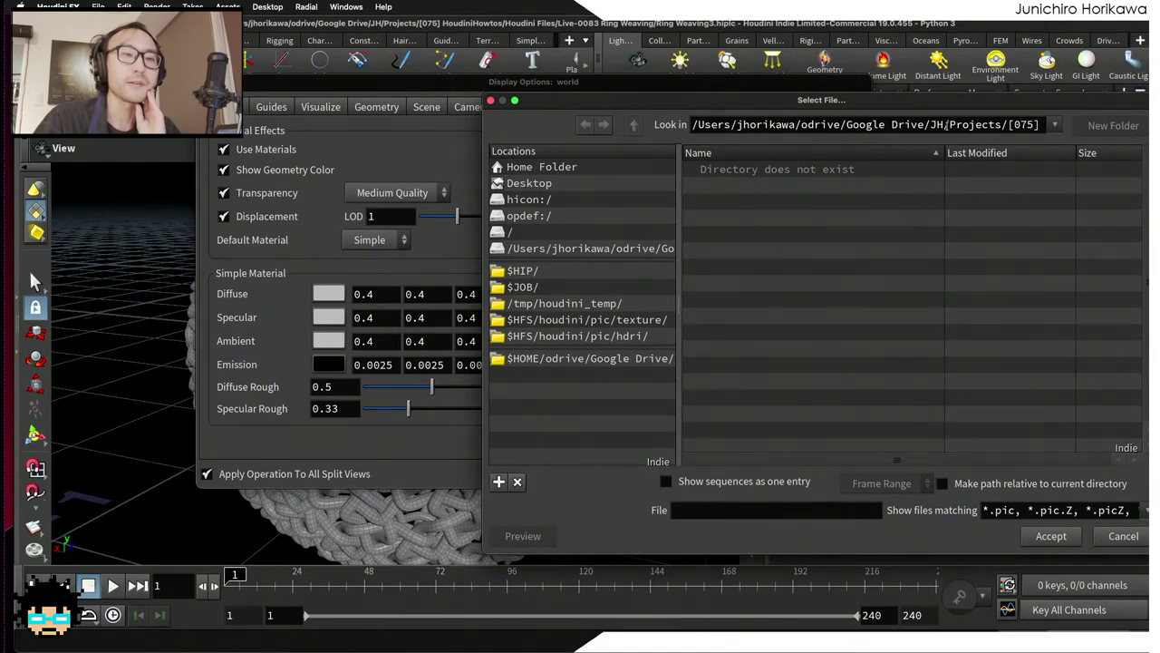
pyautogui.moveTo(946, 124); pyautogui.dragTo(1056, 125)
pyautogui.click(978, 127)
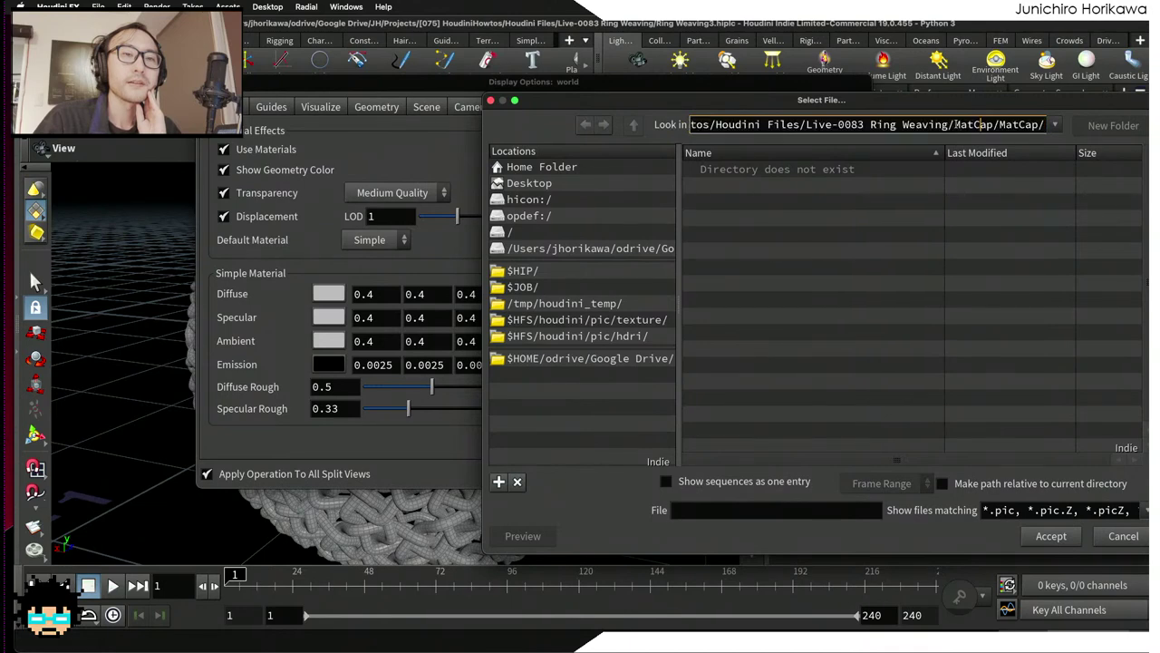
pyautogui.press('BackSpace')
pyautogui.press('Return')
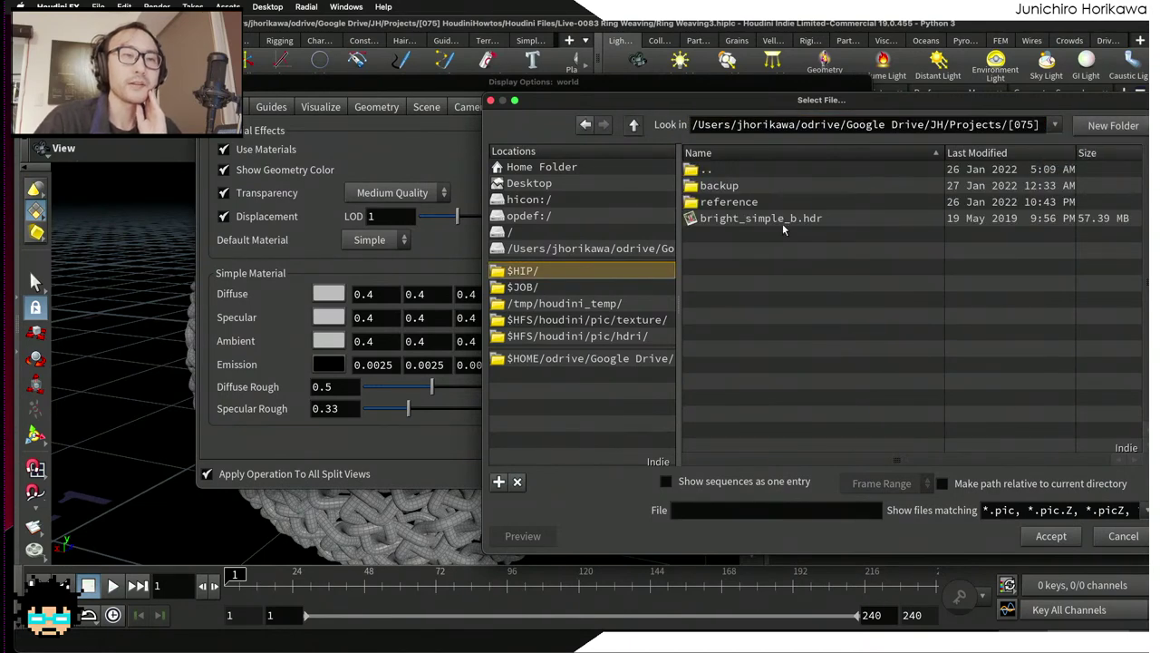
pyautogui.doubleClick(748, 203)
pyautogui.doubleClick(746, 203)
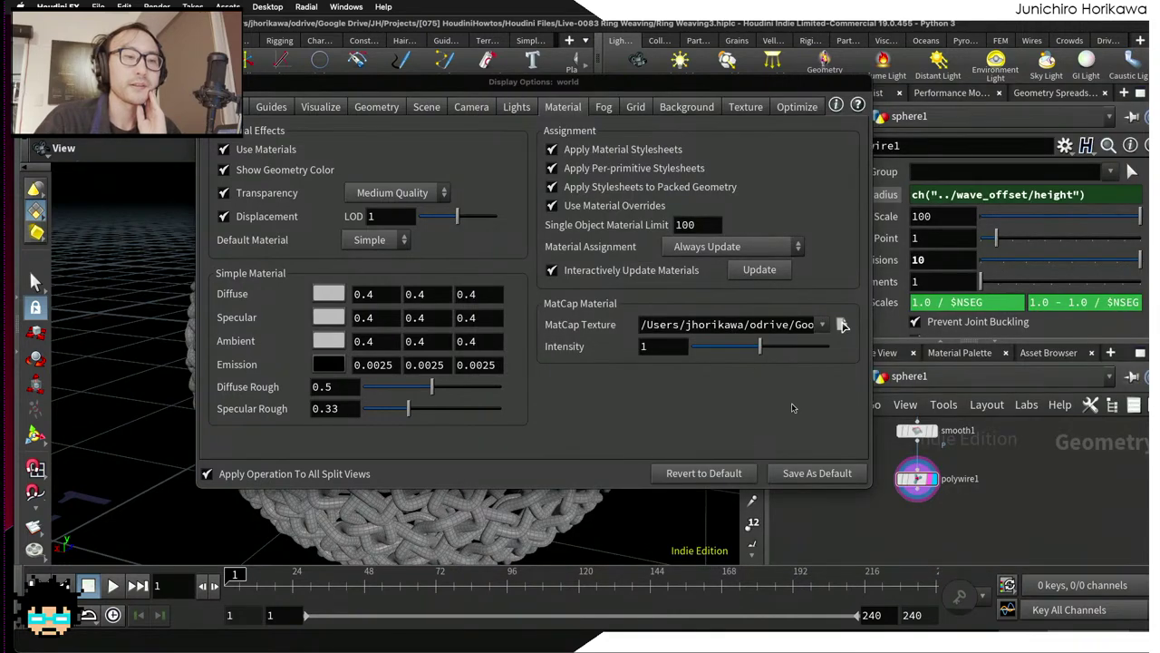
# Step: Close the display options, orbit the wire sphere, and bring up the Persp Shading choices
pyautogui.press('Escape')
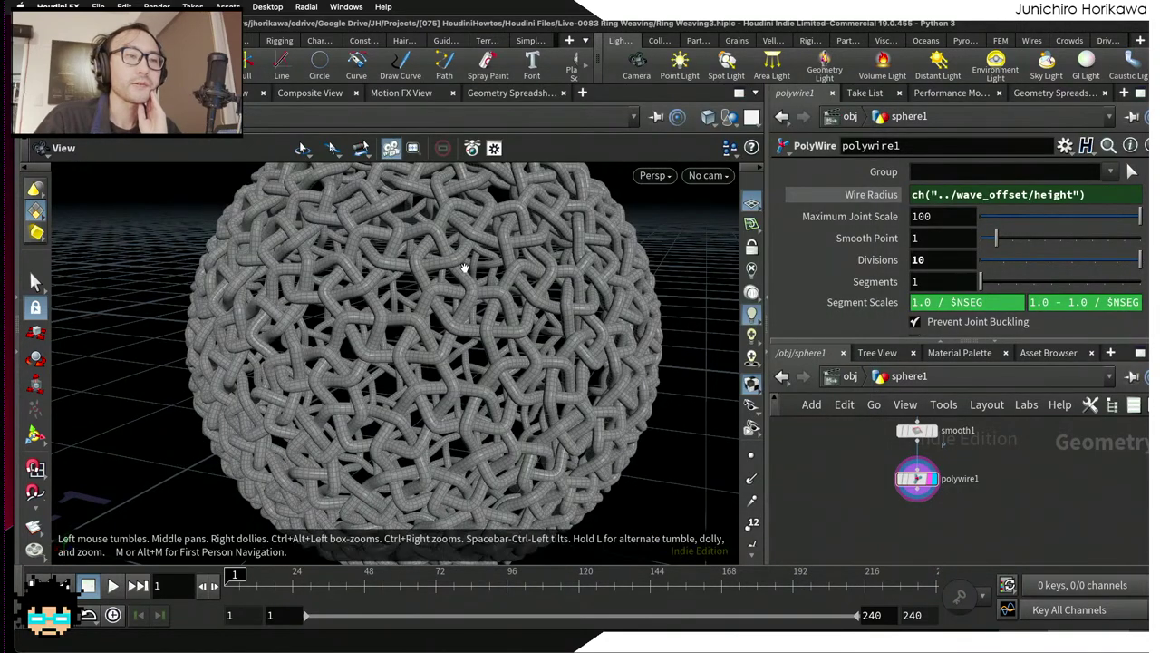
pyautogui.moveTo(464, 269); pyautogui.dragTo(581, 234)
pyautogui.click(654, 177)
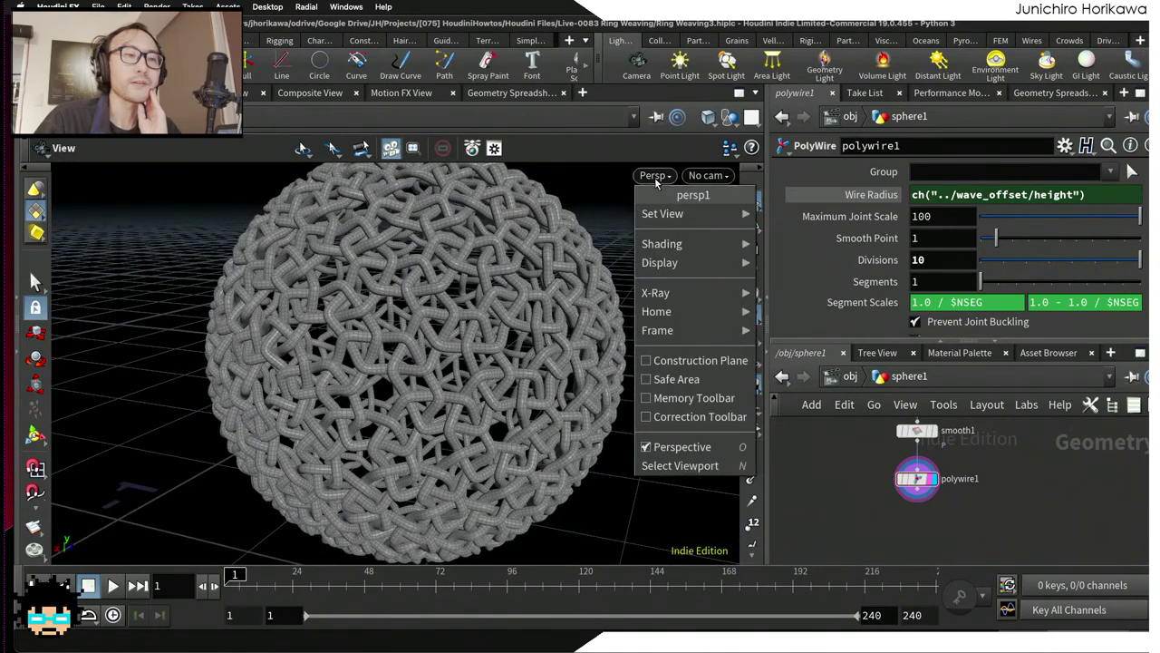
pyautogui.moveTo(675, 246)
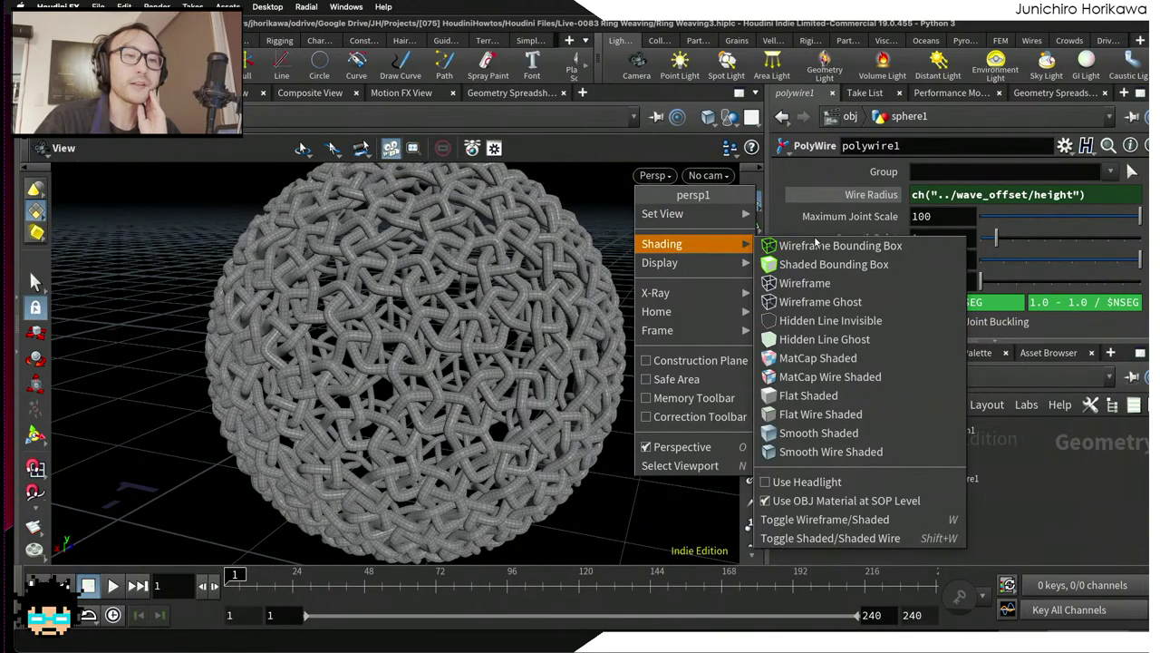
# Step: Switch the viewport shading to MatCap Shaded without wires and frame the woven sphere
pyautogui.click(823, 376)
pyautogui.scroll(5, 544, 331)
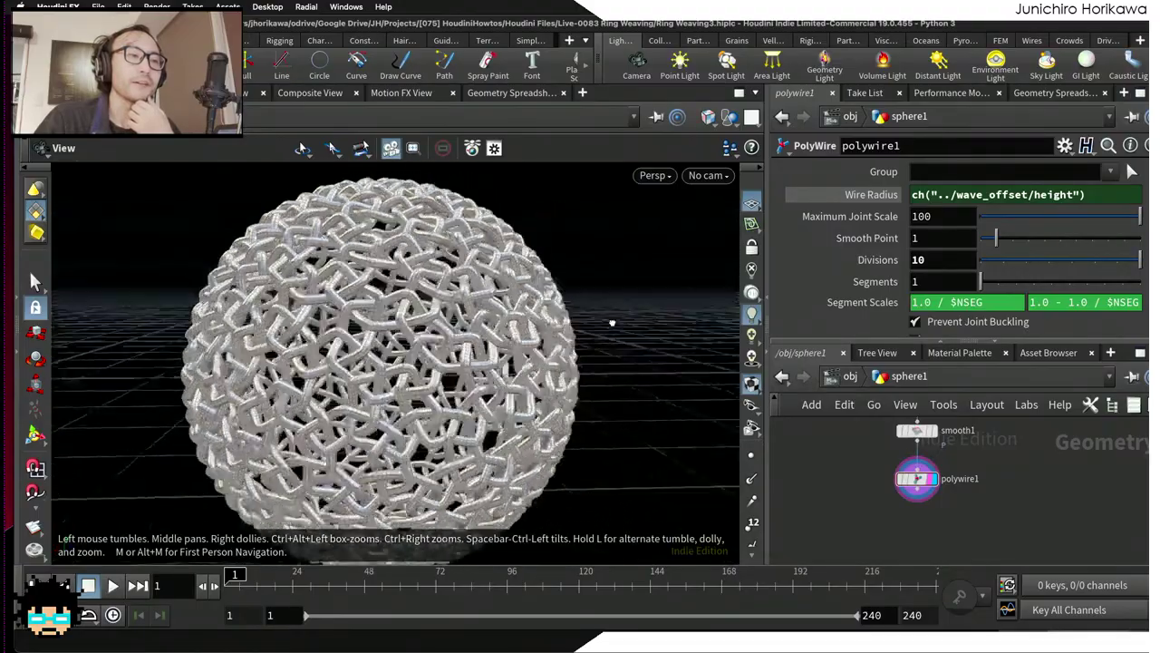
pyautogui.moveTo(494, 317); pyautogui.dragTo(510, 317)
pyautogui.press('h')
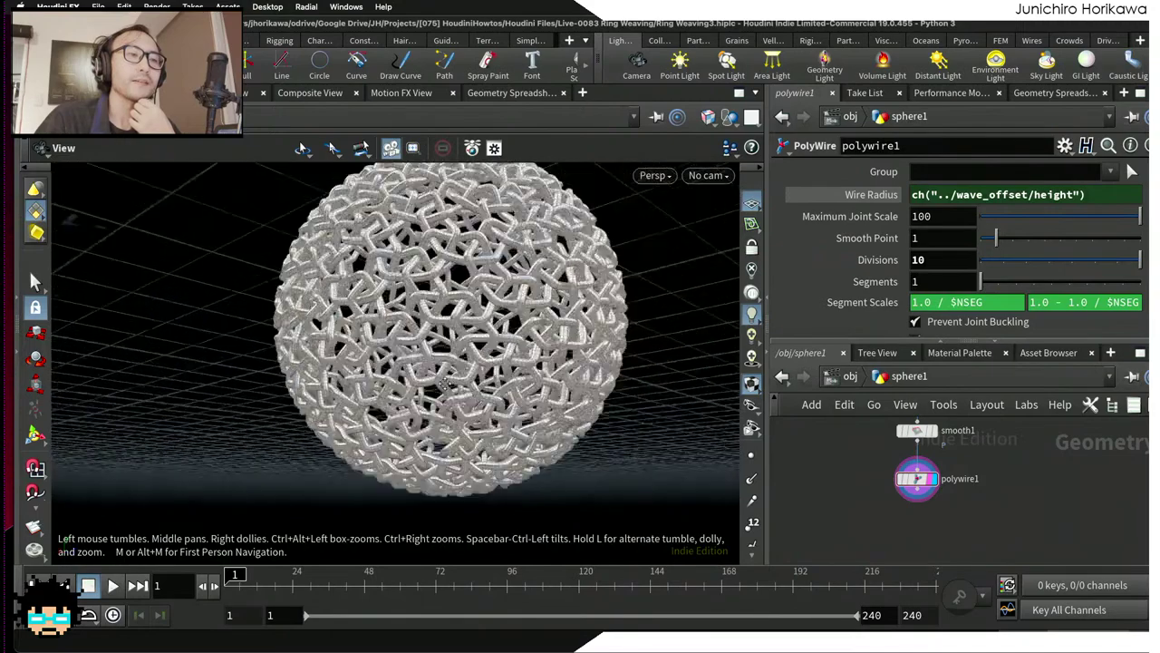
pyautogui.click(655, 175)
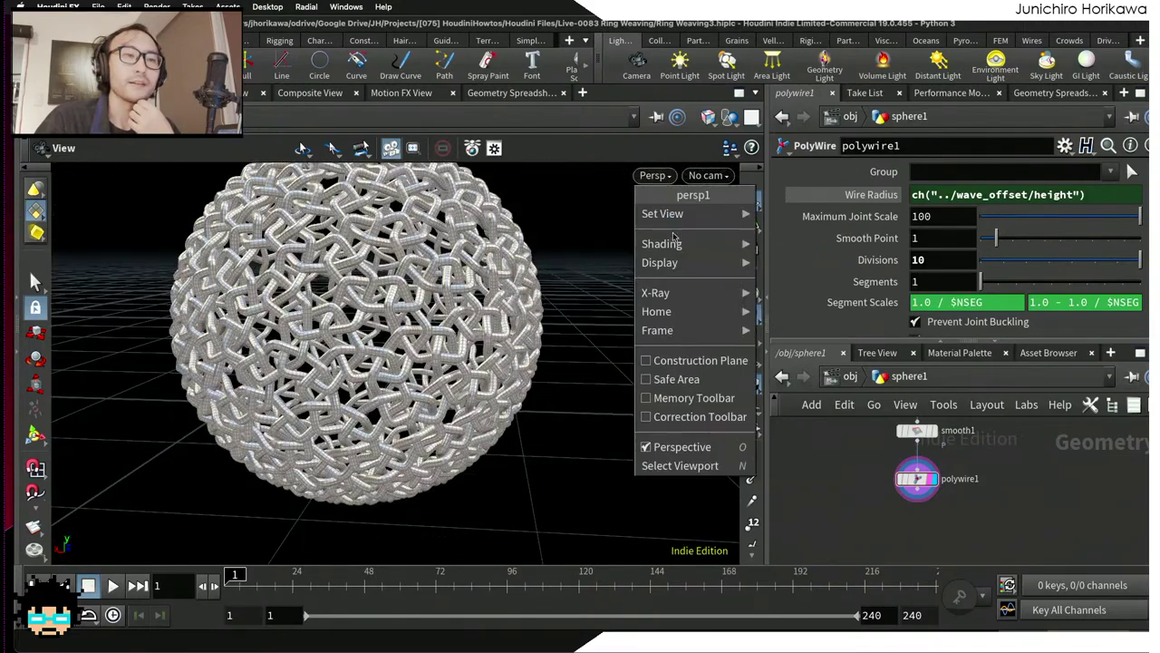
pyautogui.click(813, 358)
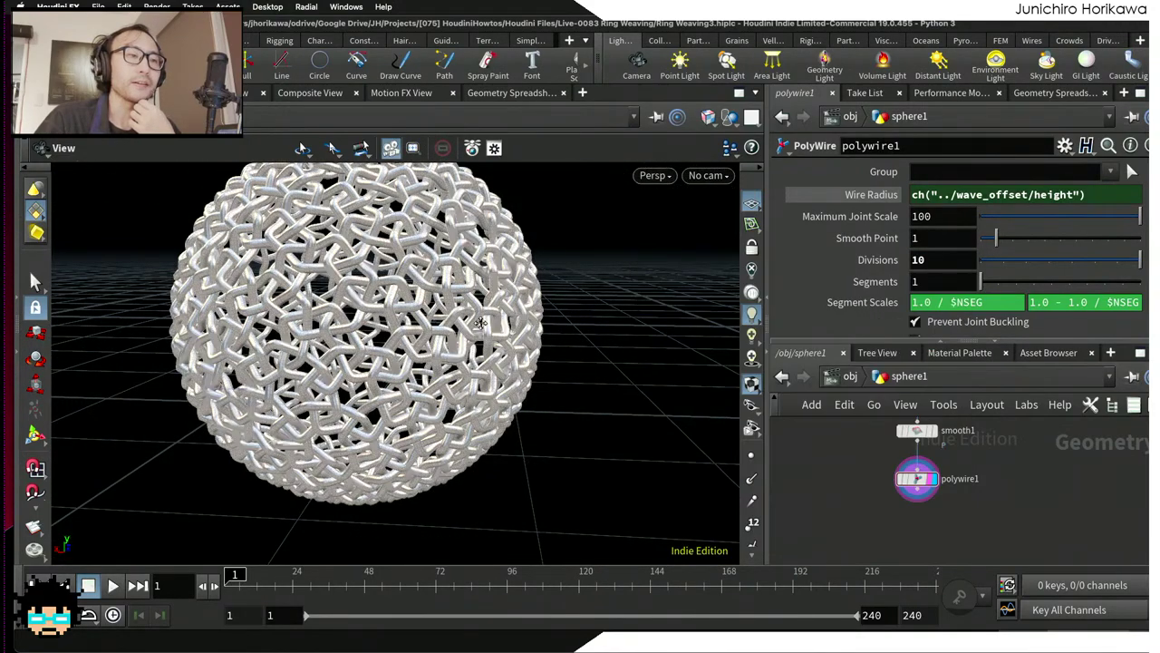
# Step: Orbit and zoom around the woven sphere to inspect the interlocking weave
pyautogui.moveTo(480, 323); pyautogui.dragTo(403, 342)
pyautogui.scroll(5, 553, 313)
pyautogui.scroll(-3, 386, 287)
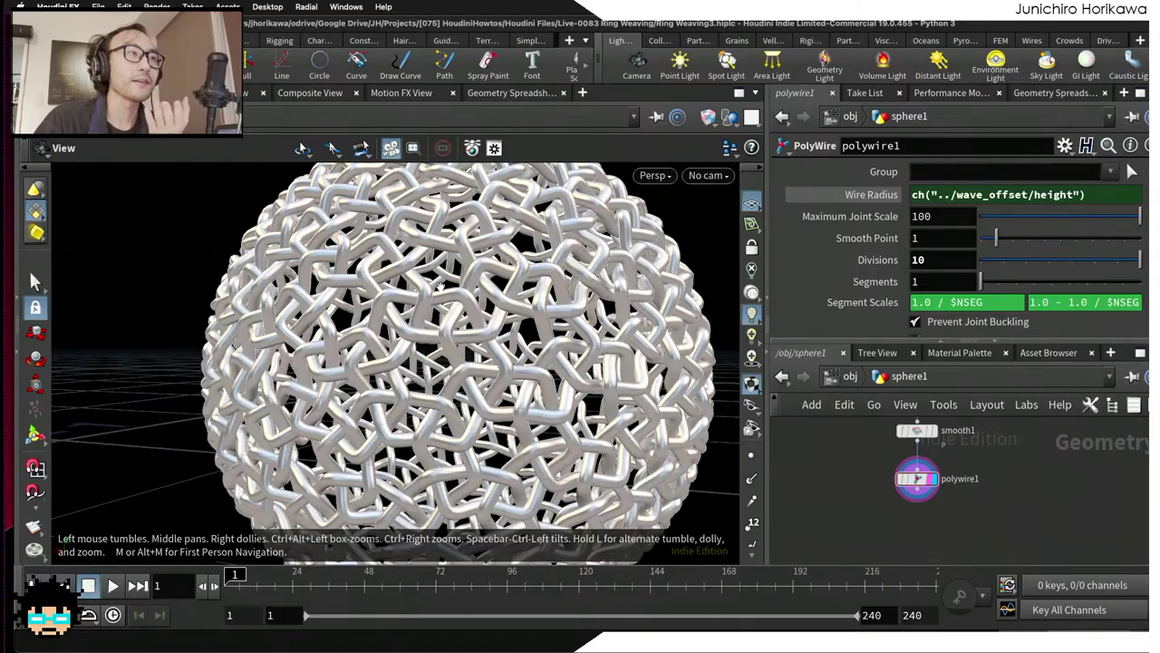
pyautogui.moveTo(492, 296); pyautogui.dragTo(415, 289)
pyautogui.scroll(8, 436, 308)
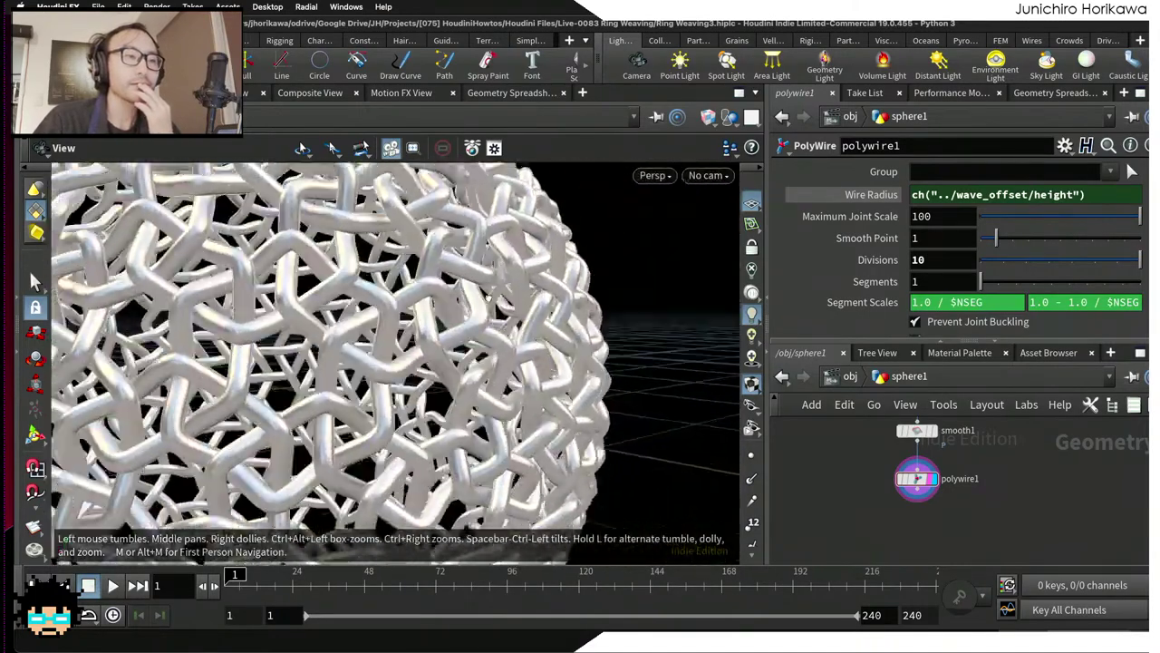
pyautogui.moveTo(435, 307); pyautogui.dragTo(399, 319)
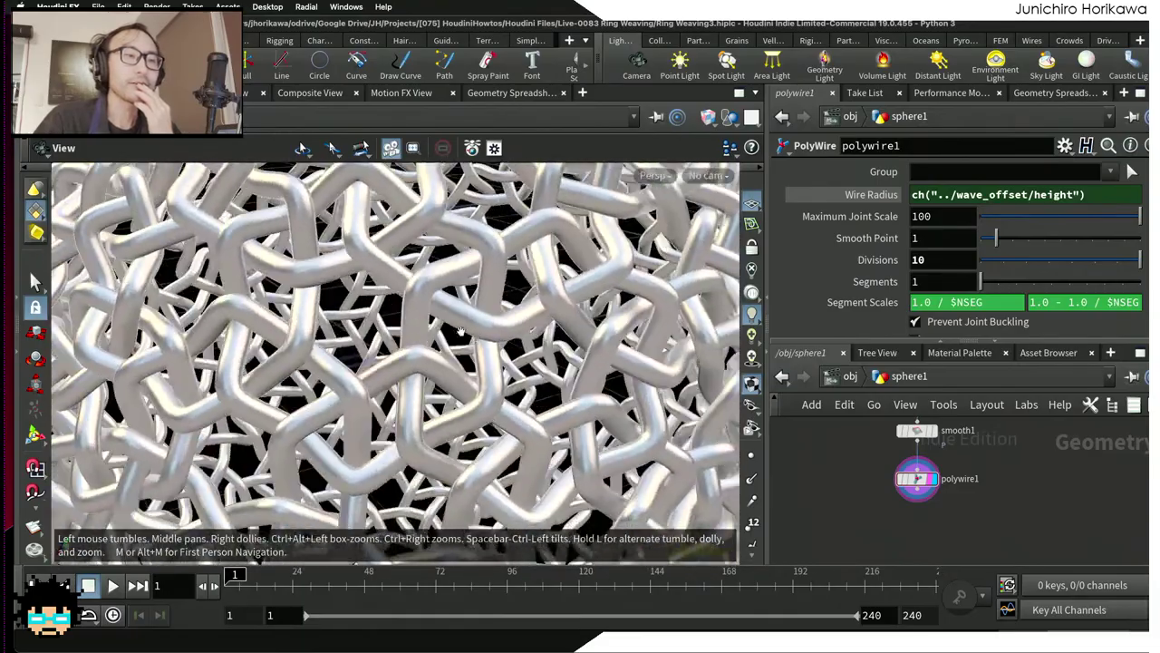
pyautogui.scroll(-2, 853, 456)
pyautogui.scroll(3, 853, 456)
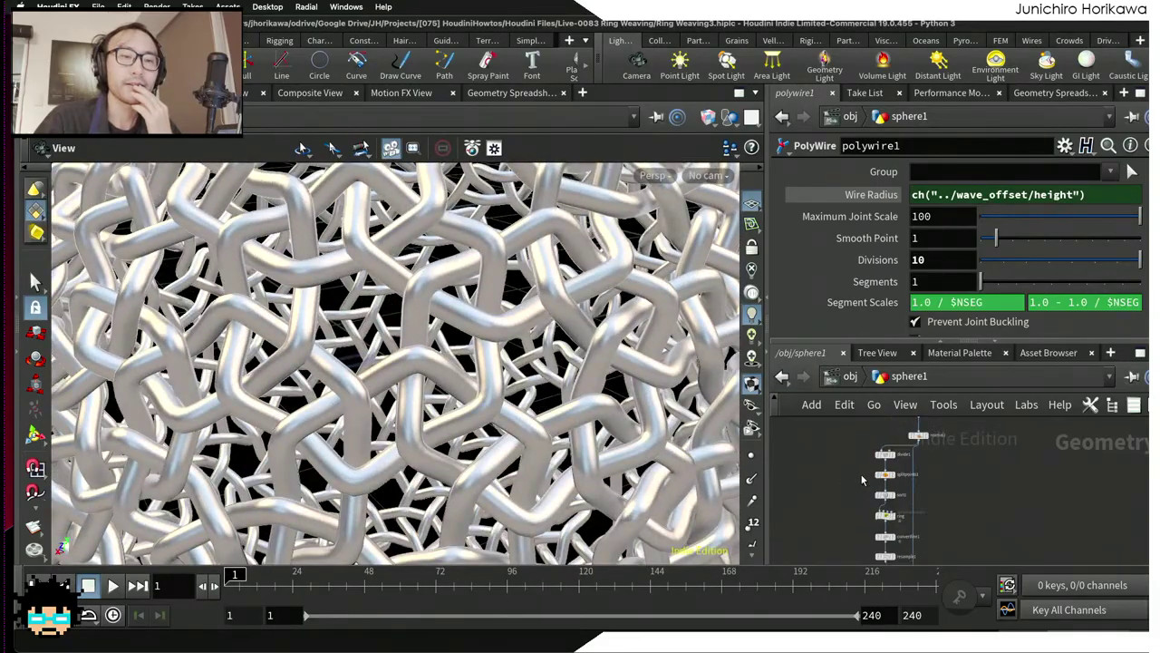
pyautogui.scroll(2, 926, 514)
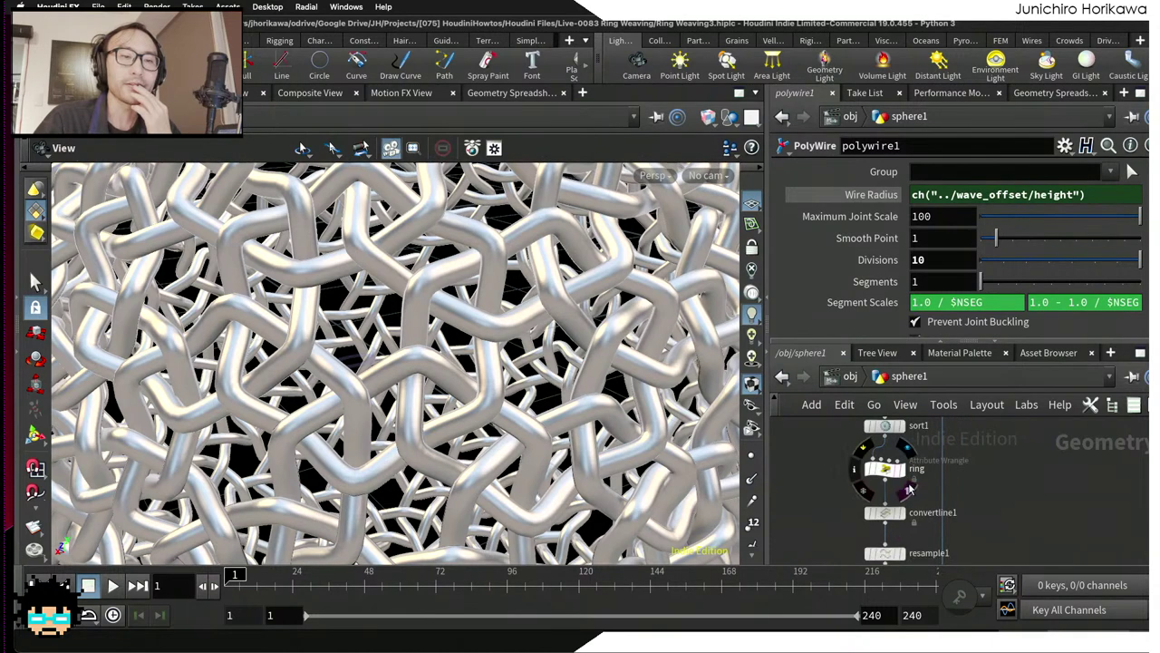
# Step: Raise the ring wrangle's Scale to 1.636 for a larger weave
pyautogui.click(897, 472)
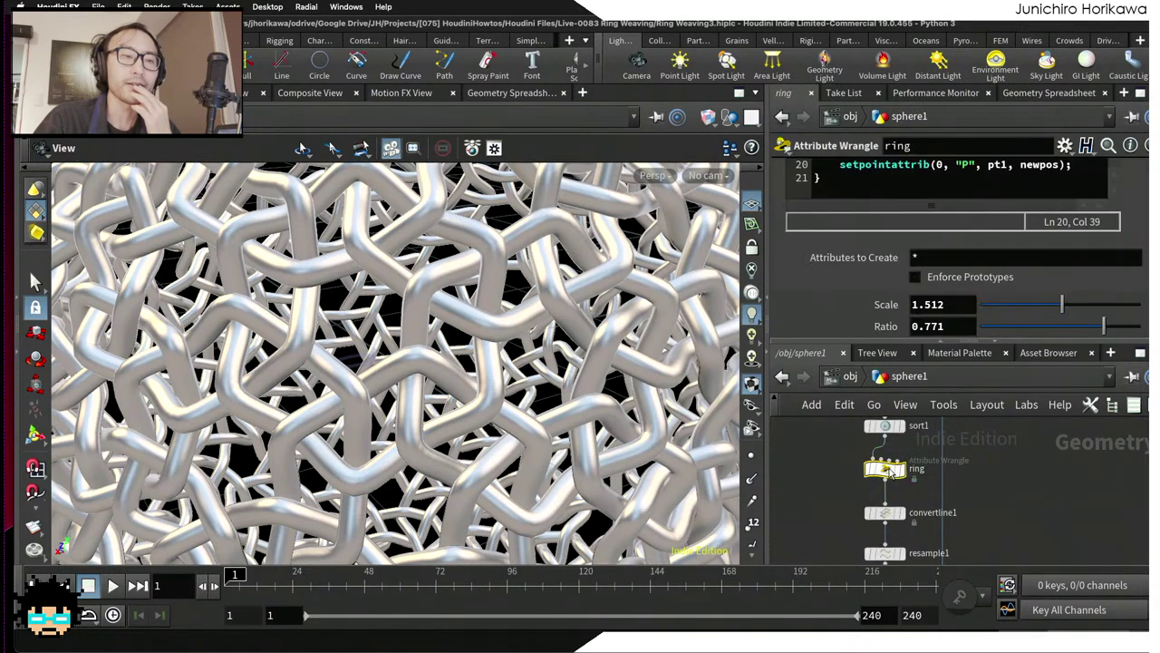
pyautogui.scroll(-5, 517, 335)
pyautogui.moveTo(516, 335); pyautogui.dragTo(451, 335)
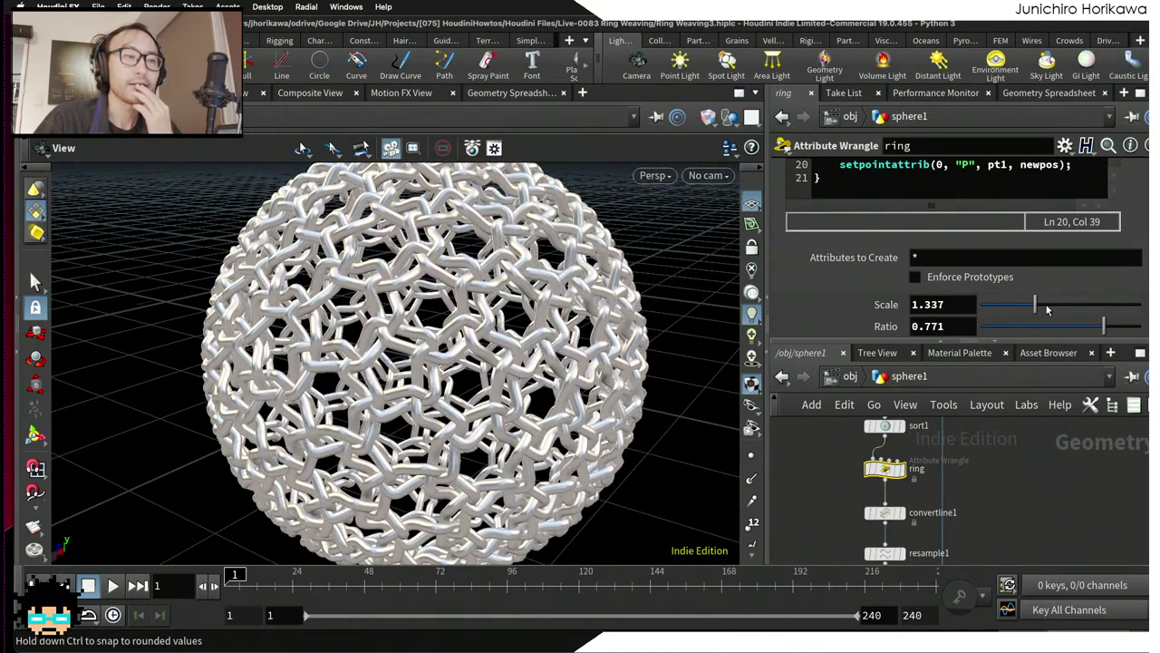
pyautogui.moveTo(1077, 309); pyautogui.dragTo(1086, 308)
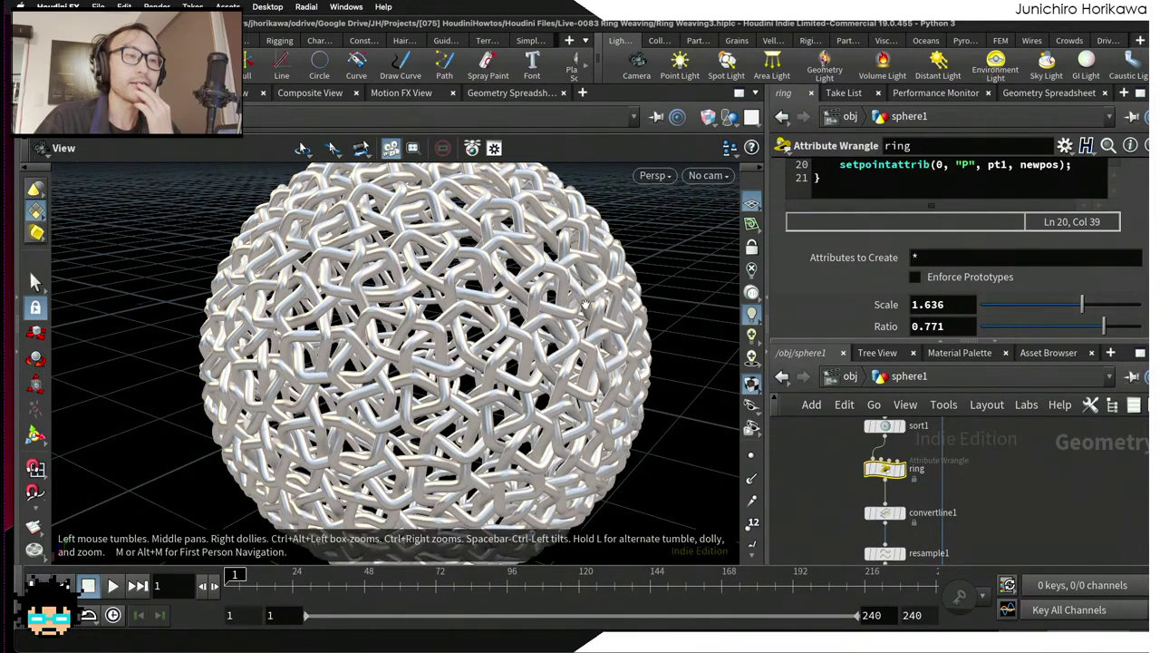
pyautogui.moveTo(436, 362); pyautogui.dragTo(416, 328)
pyautogui.scroll(4, 444, 358)
pyautogui.scroll(-8, 415, 348)
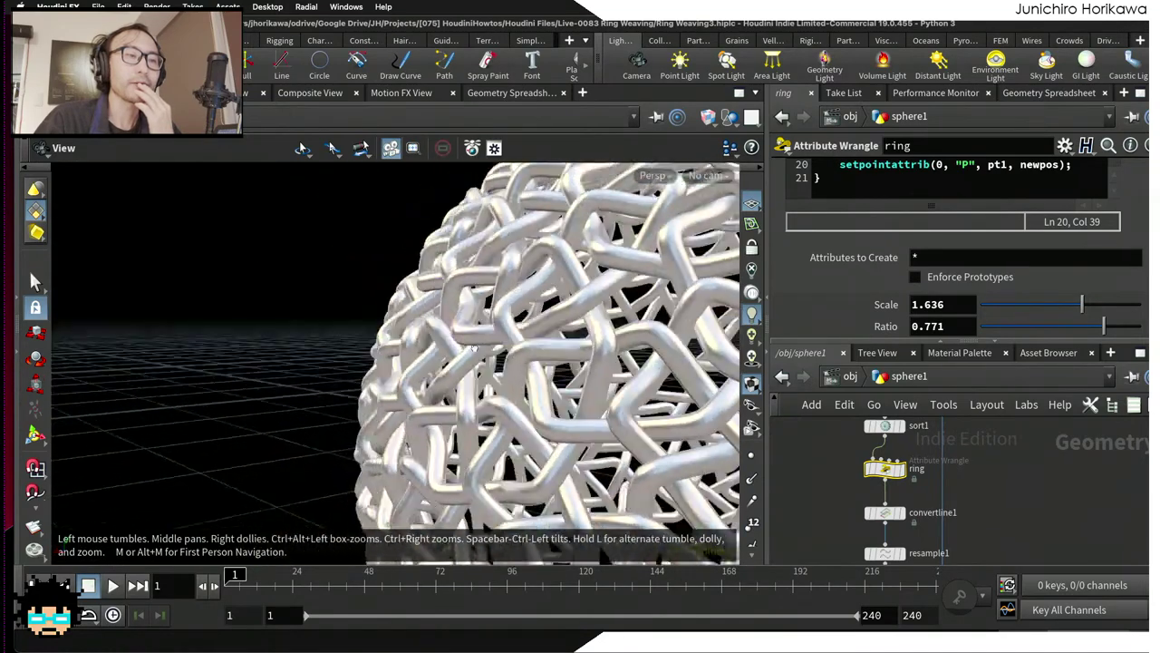
pyautogui.scroll(8, 415, 348)
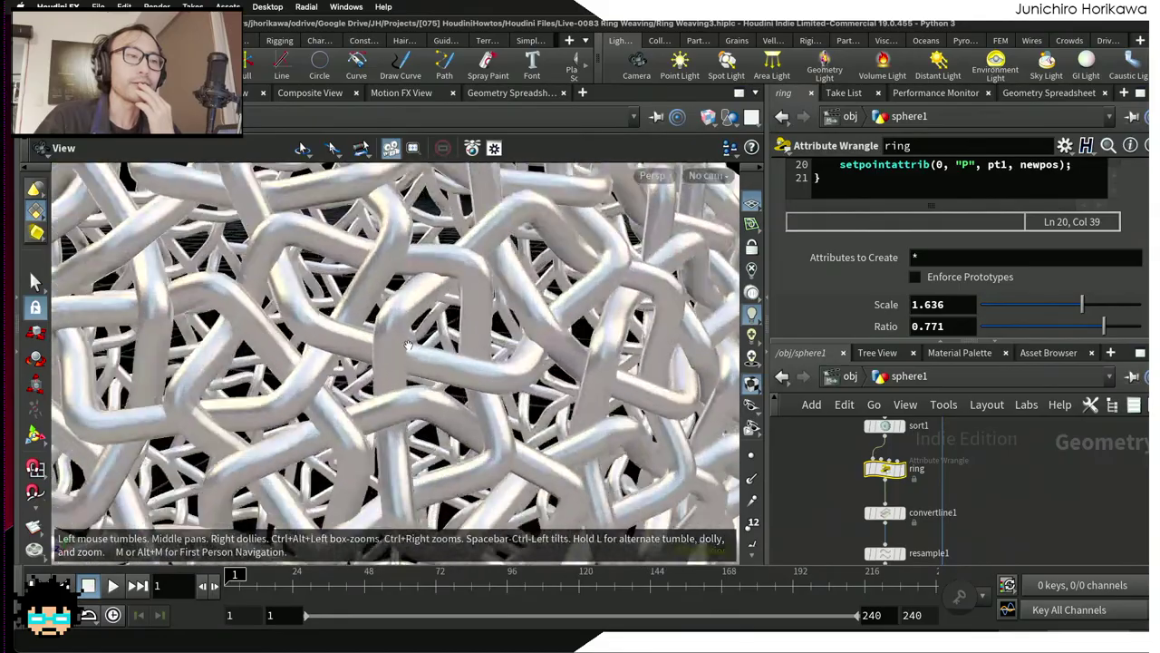
# Step: Inspect the rings close-up, then display the ring wrangle's flat pattern output
pyautogui.moveTo(408, 345); pyautogui.dragTo(300, 352)
pyautogui.scroll(-6, 323, 326)
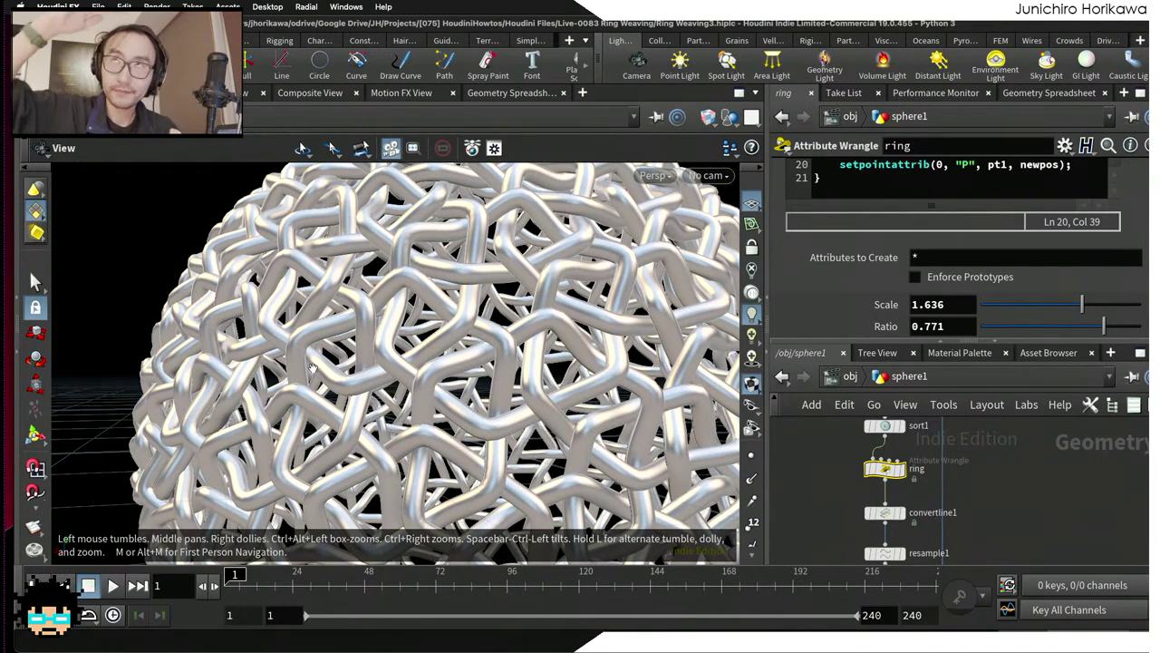
pyautogui.scroll(4, 311, 365)
pyautogui.moveTo(313, 360); pyautogui.dragTo(728, 454)
pyautogui.click(900, 471)
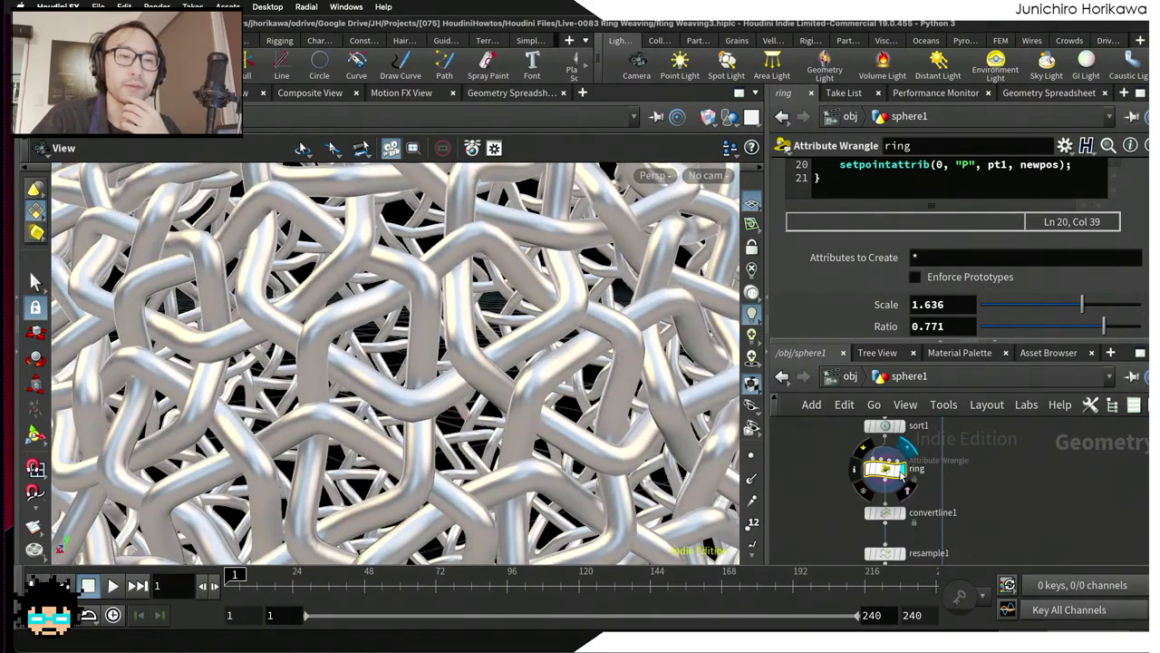
pyautogui.moveTo(502, 393); pyautogui.dragTo(361, 361)
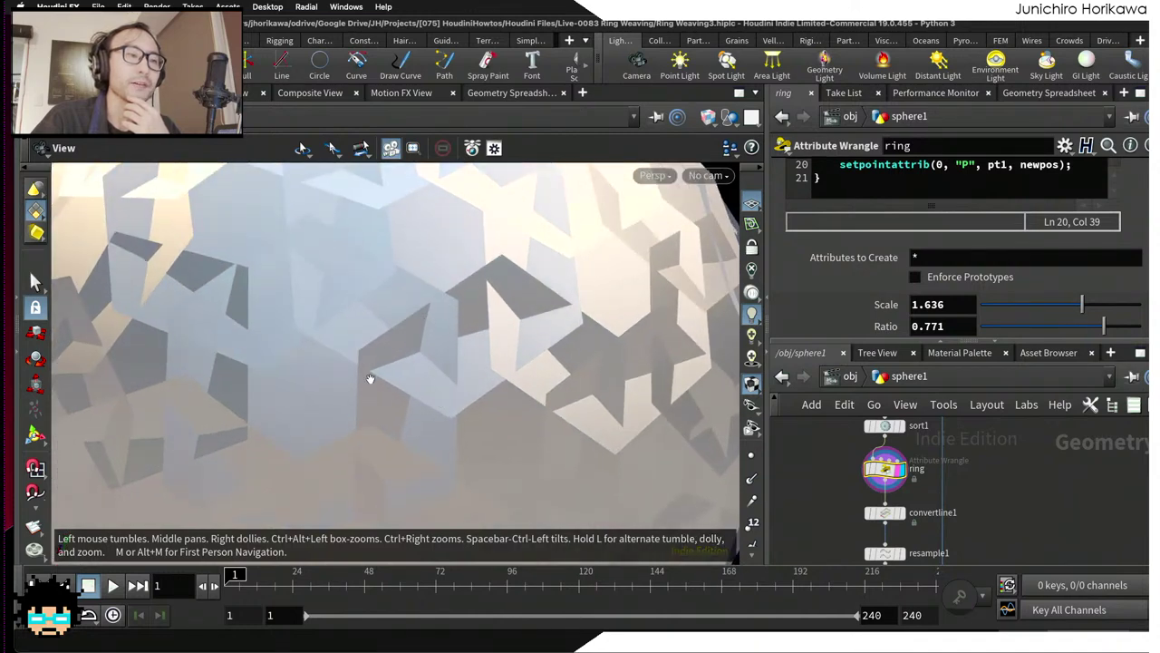
# Step: Display the polywire1 woven tubes again and shrink the ring Scale to about 1.424
pyautogui.scroll(-5, 453, 395)
pyautogui.scroll(-4, 898, 476)
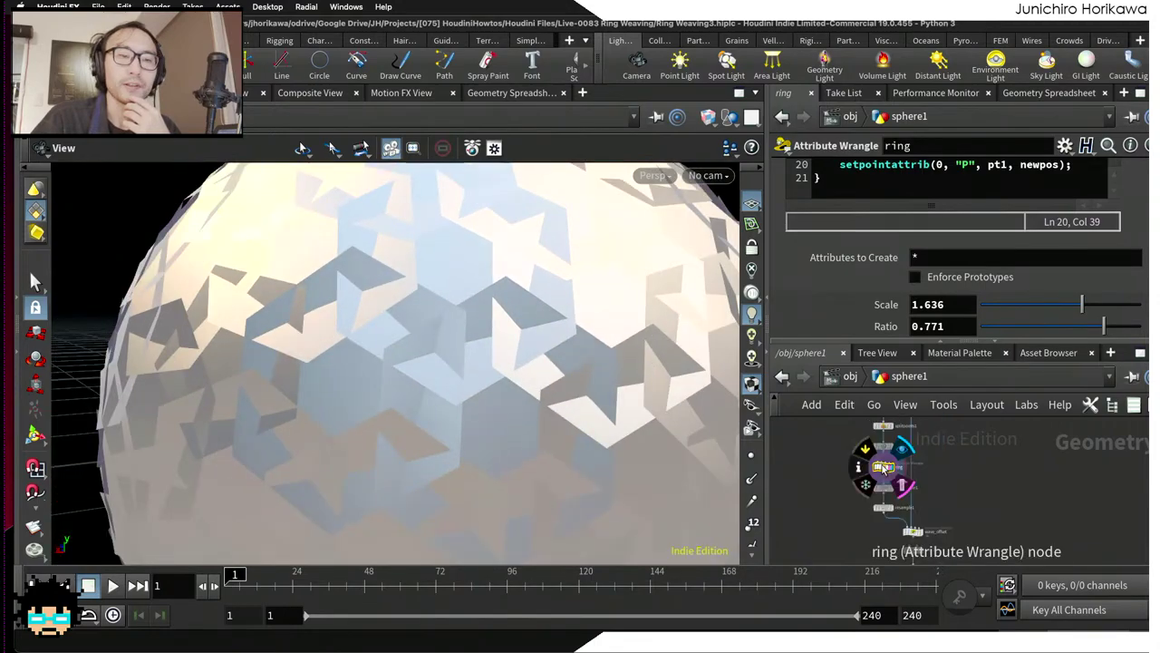
pyautogui.click(892, 458)
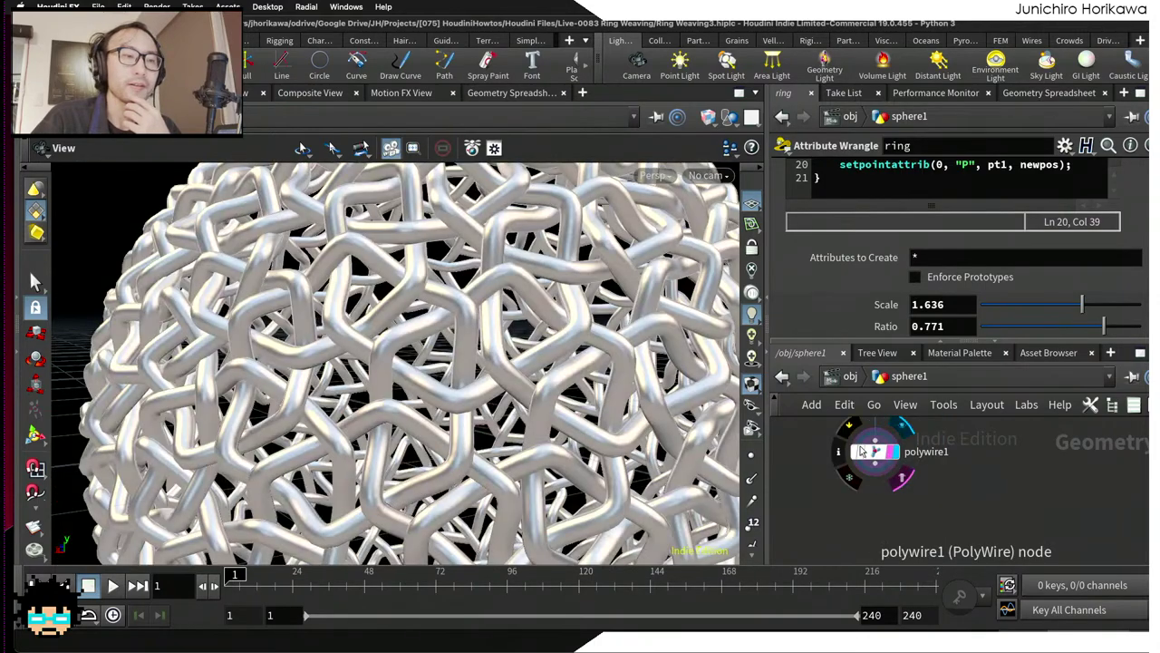
pyautogui.scroll(10, 372, 331)
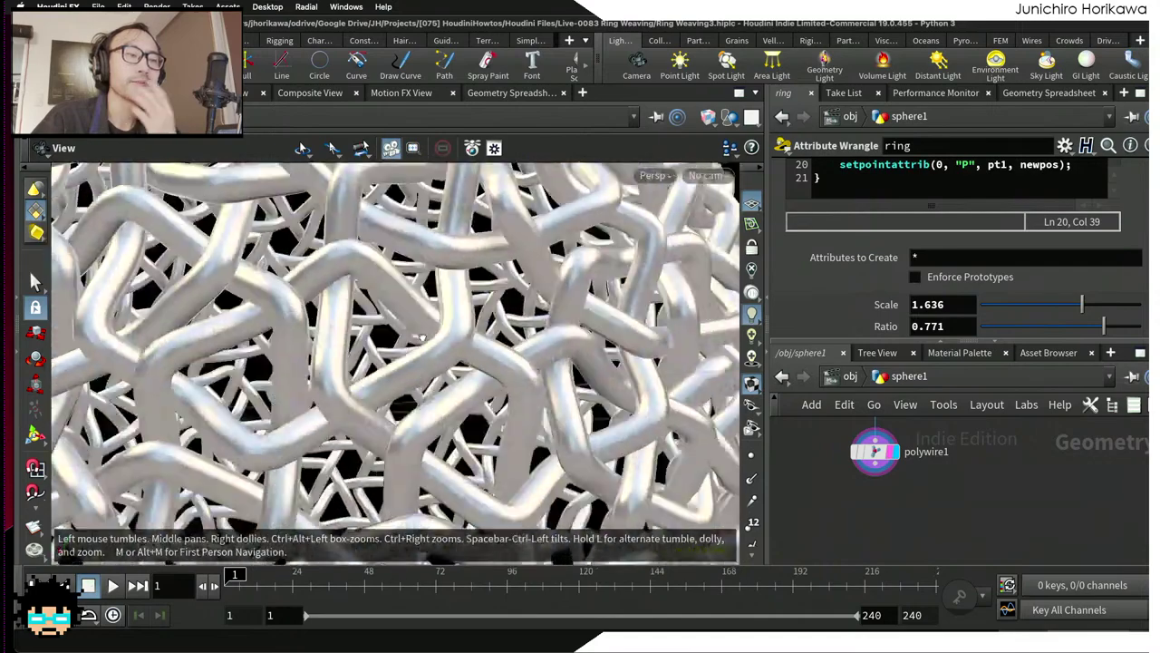
pyautogui.scroll(-5, 372, 331)
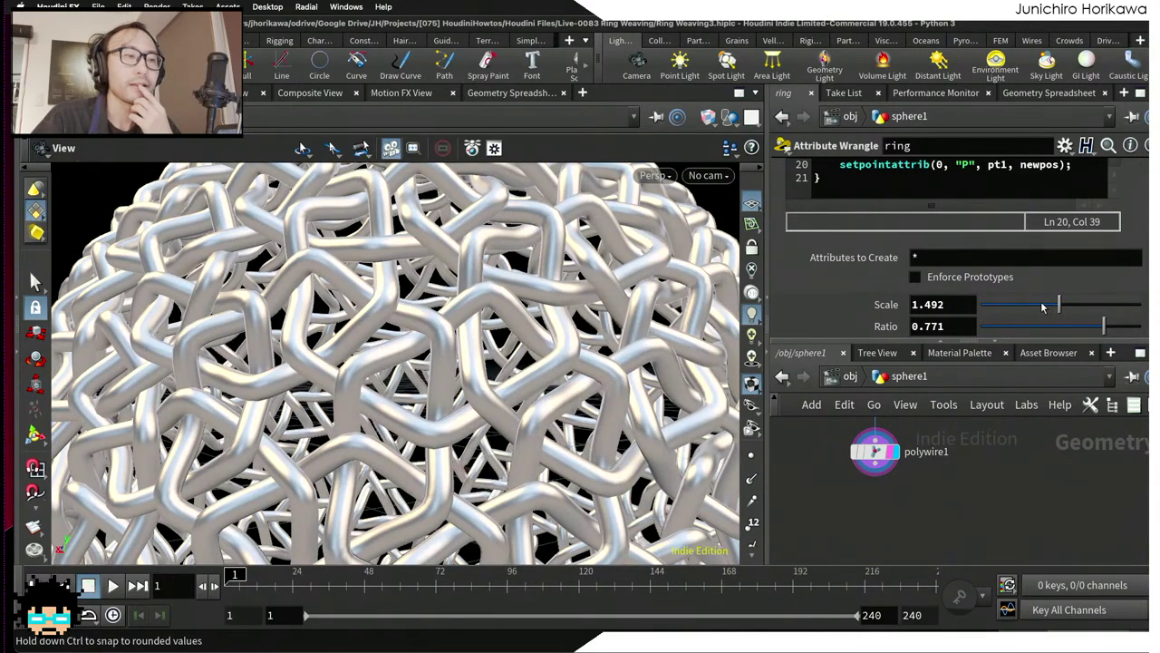
pyautogui.moveTo(1043, 307); pyautogui.dragTo(1041, 308)
pyautogui.moveTo(1042, 306); pyautogui.dragTo(1048, 307)
# Step: Set the ring Ratio to 0.803 and fine-tune the Scale to 1.447
pyautogui.scroll(-5, 514, 329)
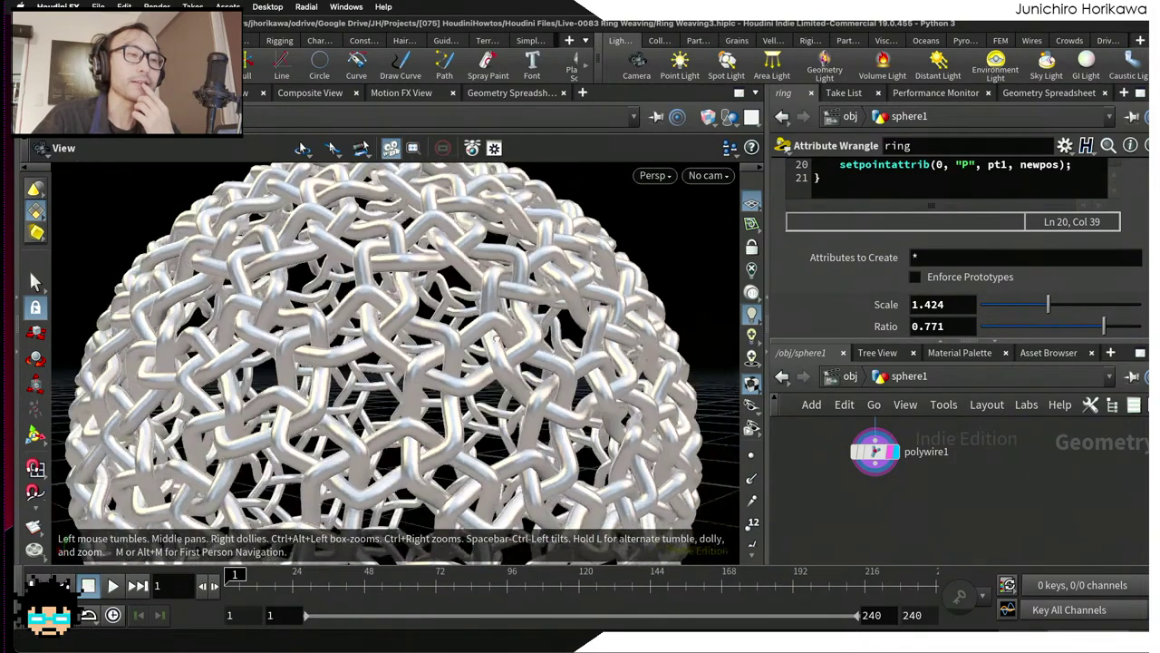
pyautogui.scroll(5, 570, 337)
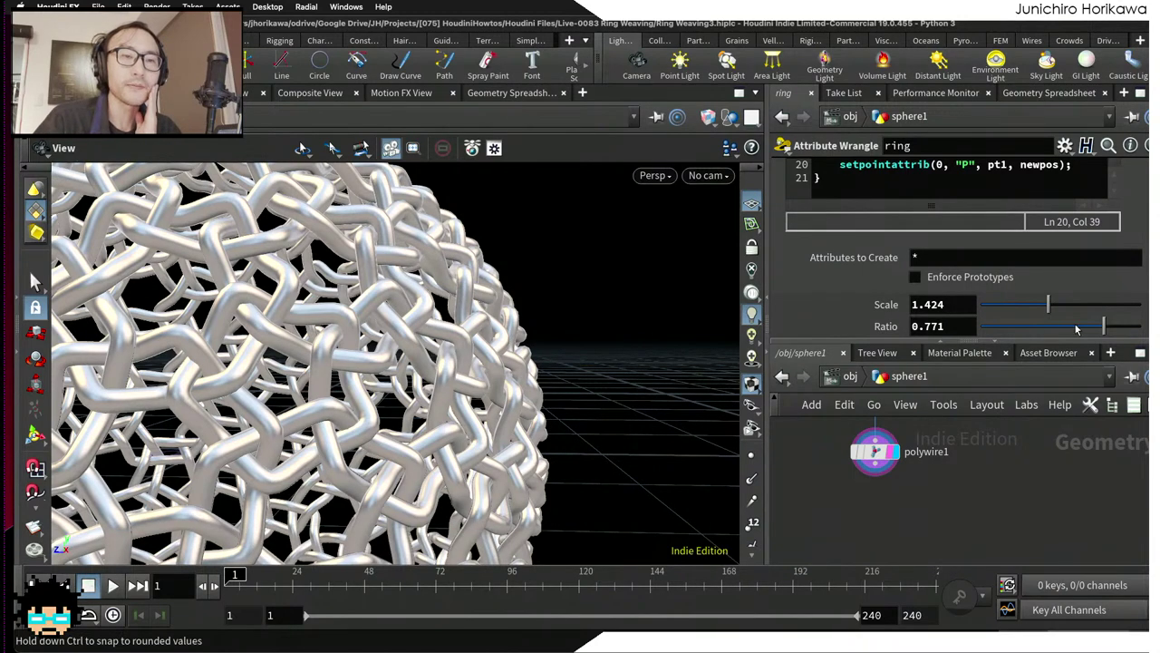
pyautogui.moveTo(1071, 327); pyautogui.dragTo(1111, 324)
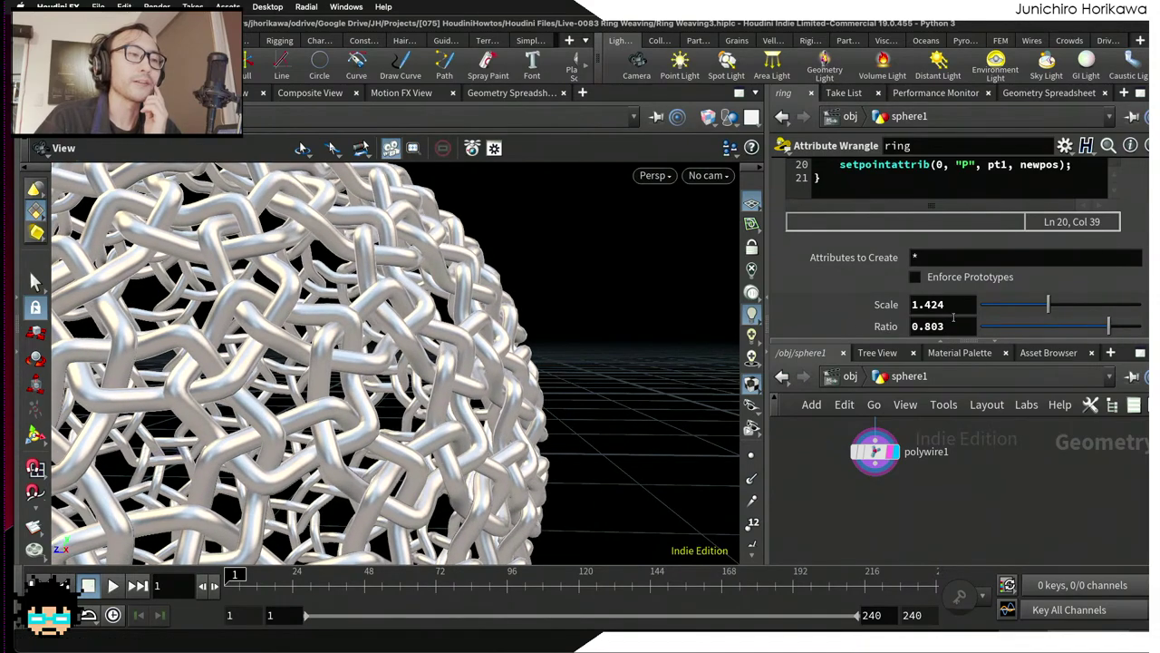
pyautogui.press('h')
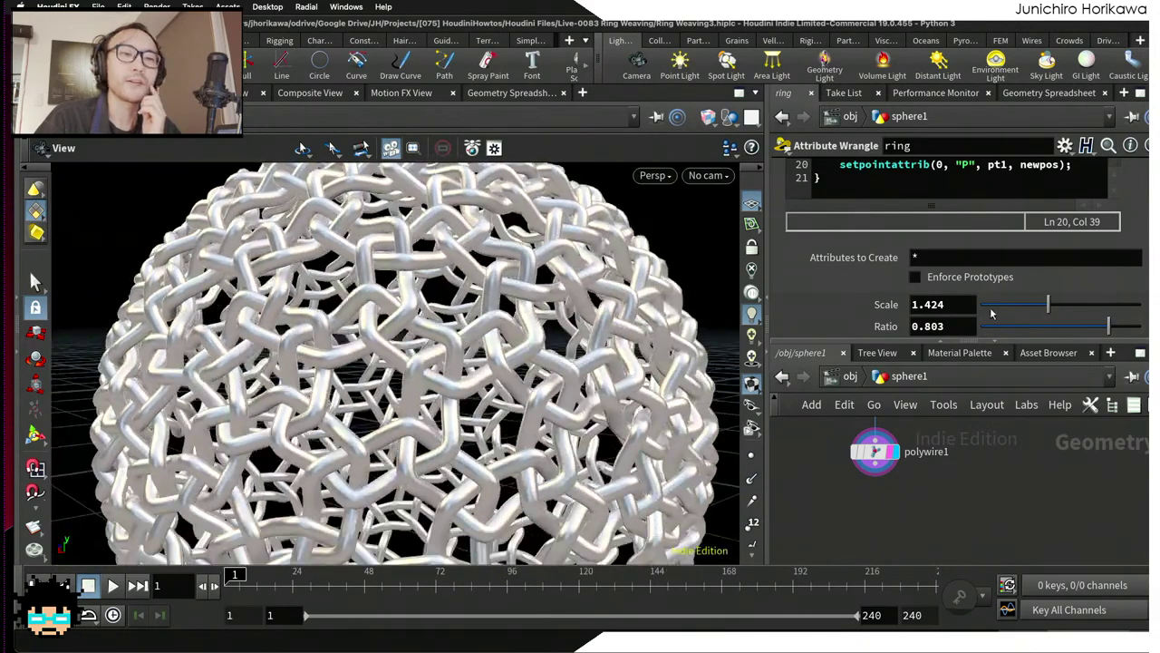
pyautogui.moveTo(1027, 309); pyautogui.dragTo(1052, 307)
pyautogui.moveTo(462, 316); pyautogui.dragTo(449, 344)
pyautogui.scroll(-1, 875, 504)
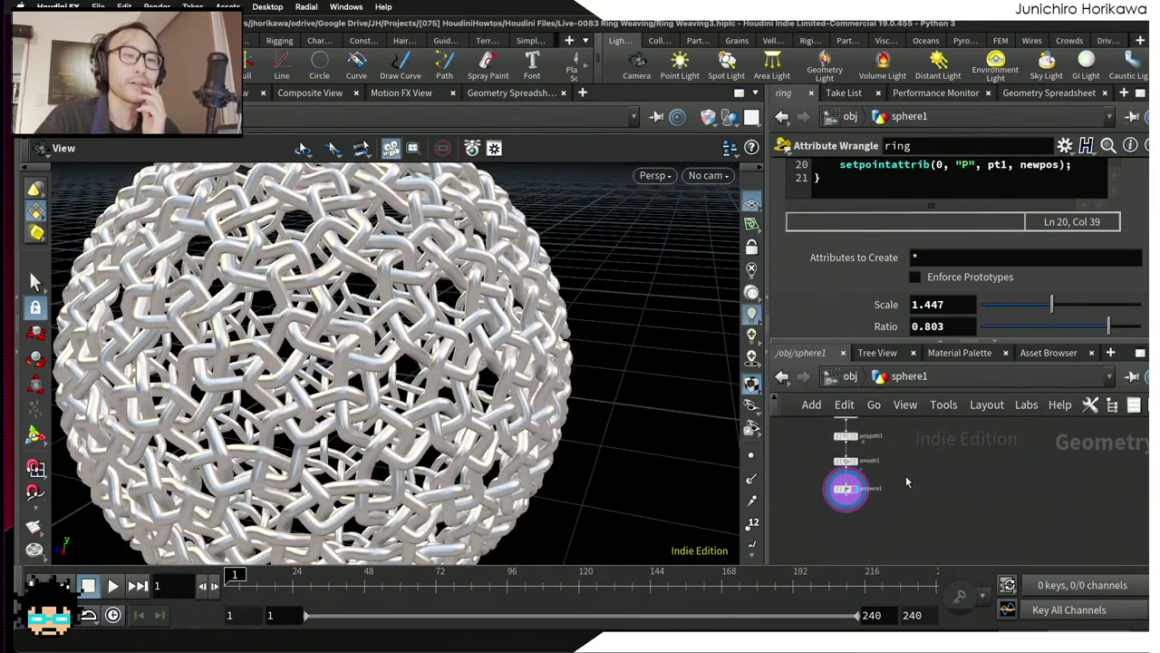
# Step: Enlarge the network area and move sphere1 lower to make room
pyautogui.scroll(2, 906, 481)
pyautogui.moveTo(716, 444); pyautogui.dragTo(689, 427)
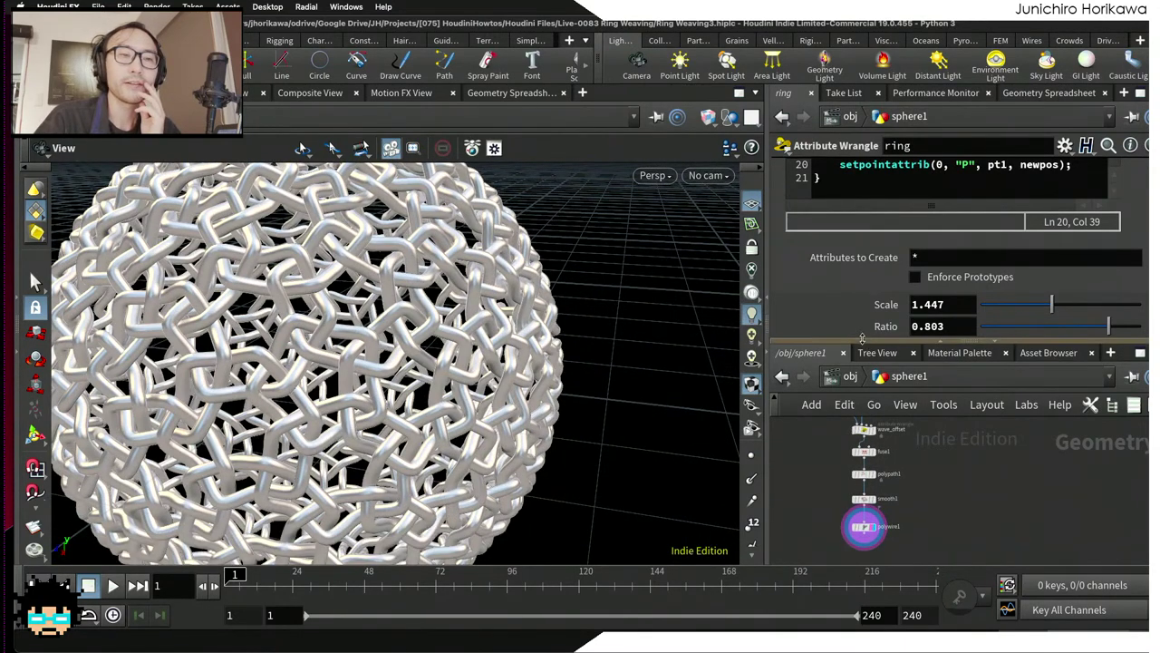
pyautogui.moveTo(863, 338); pyautogui.dragTo(862, 278)
pyautogui.scroll(3, 884, 453)
pyautogui.moveTo(909, 430)
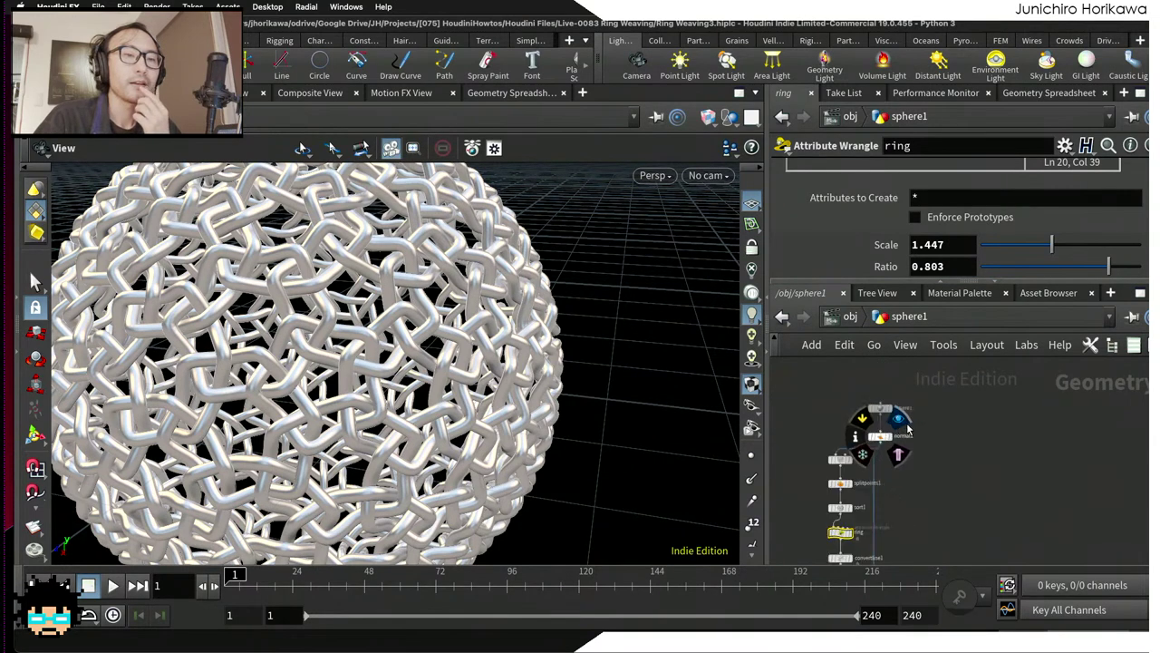
pyautogui.scroll(3, 909, 429)
pyautogui.moveTo(855, 328); pyautogui.dragTo(872, 426)
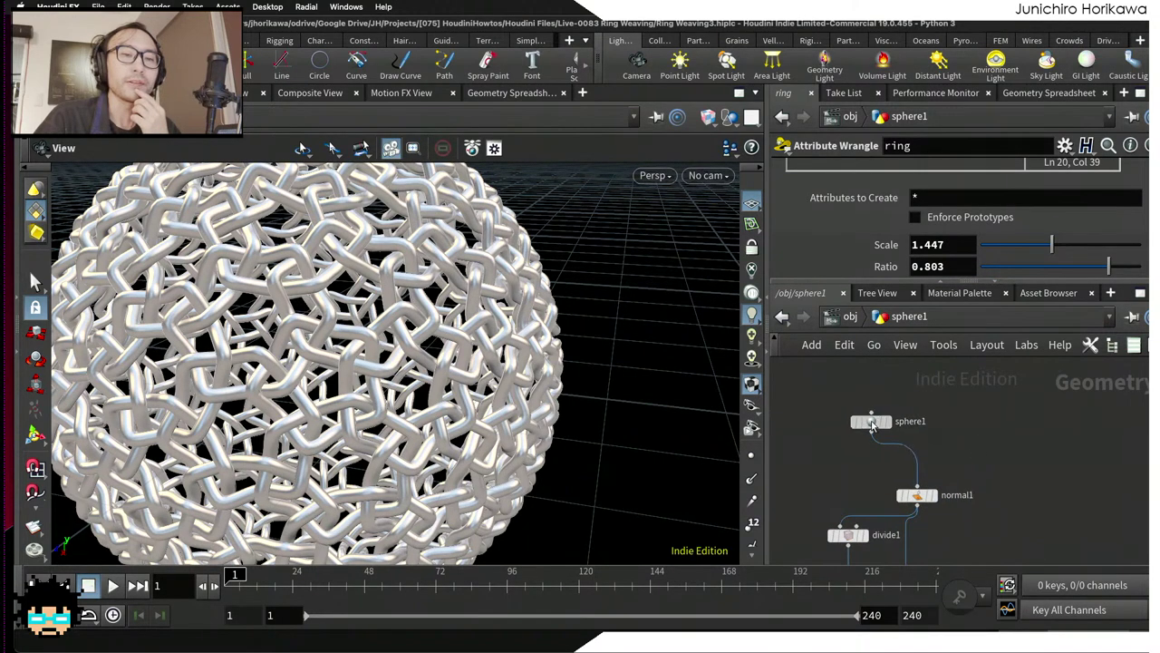
# Step: Add a Test Geometry: Pig Head node beside sphere1 and display it
pyautogui.press('Tab')
pyautogui.press('Escape')
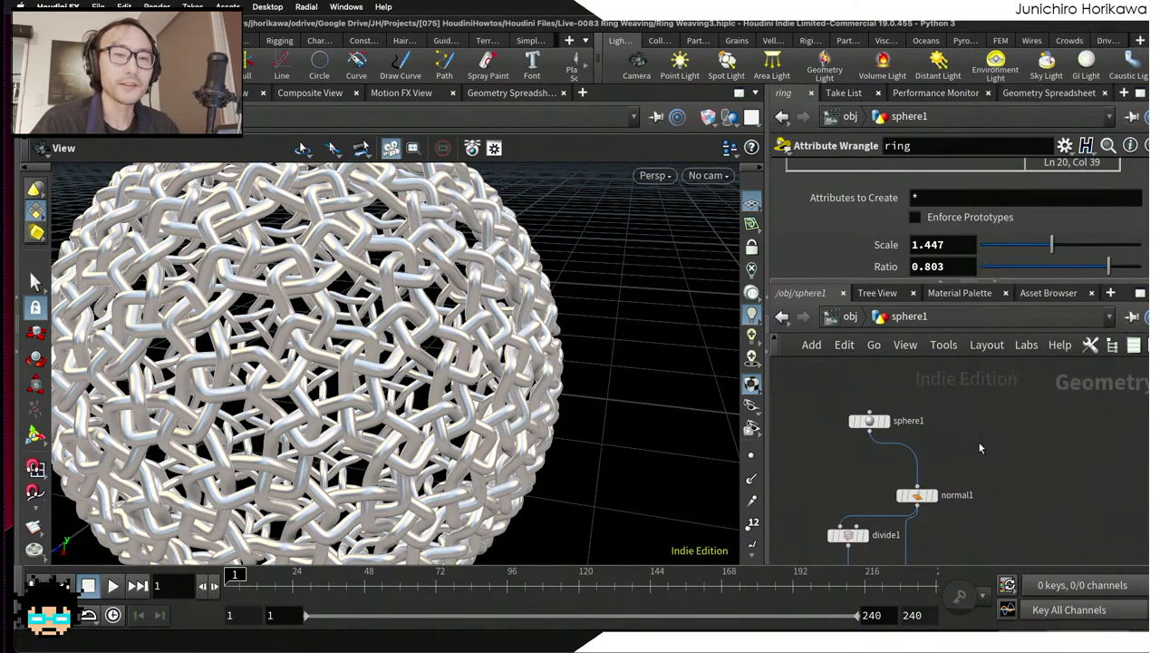
pyautogui.press('Tab')
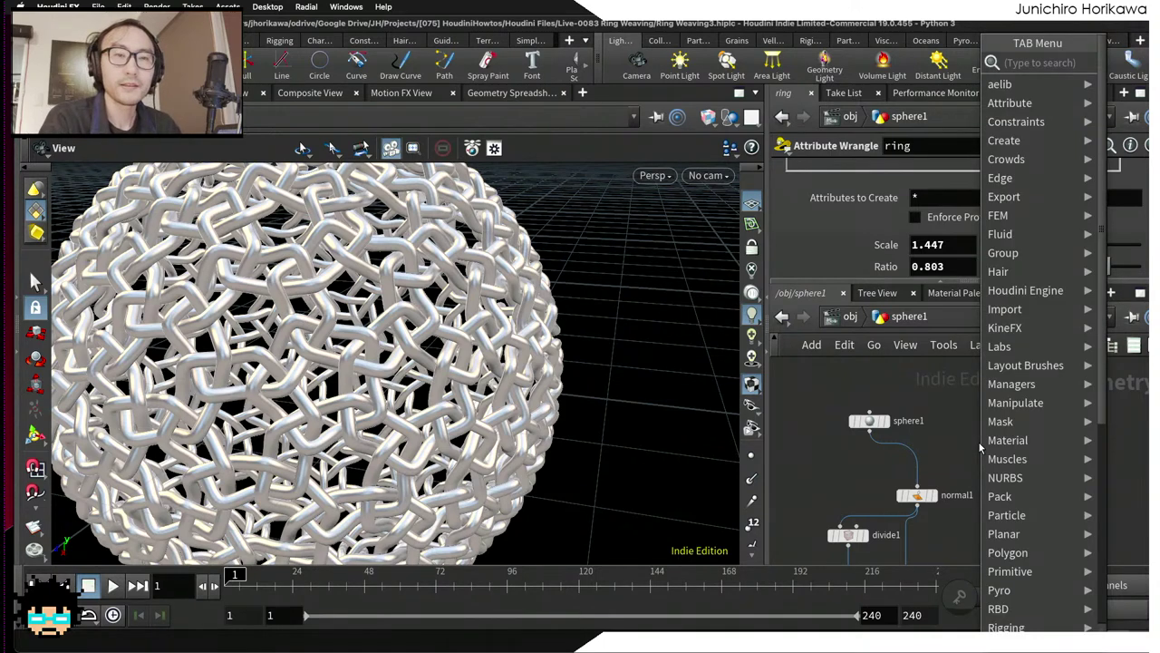
pyautogui.write('pig')
pyautogui.press('Return')
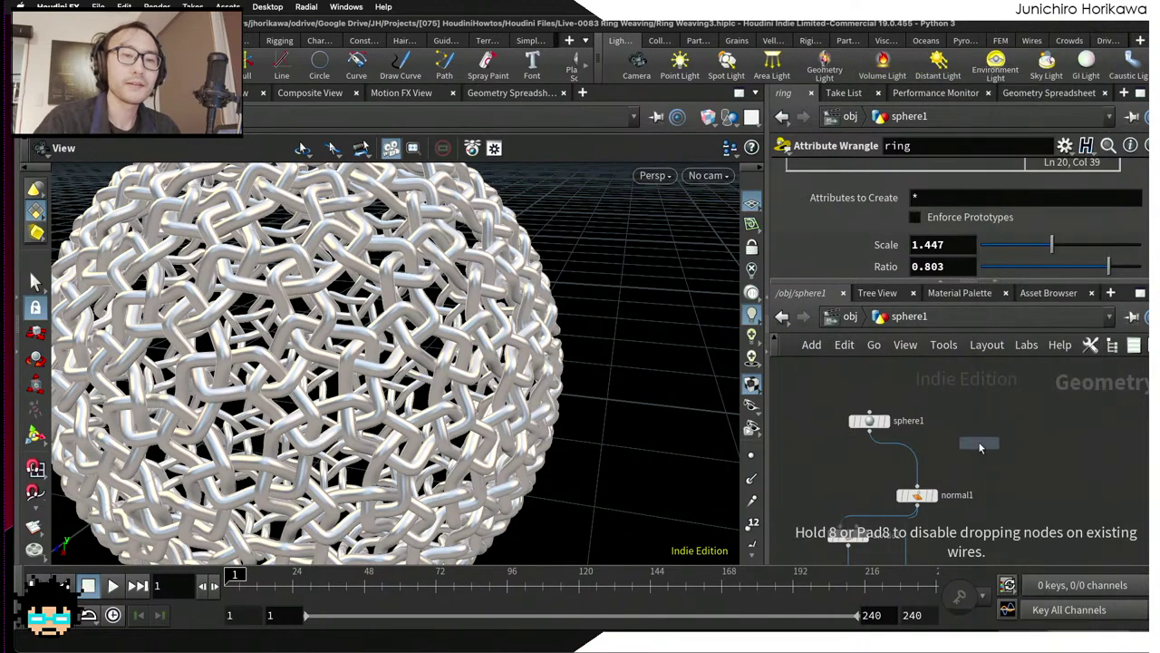
pyautogui.click(981, 419)
pyautogui.click(996, 415)
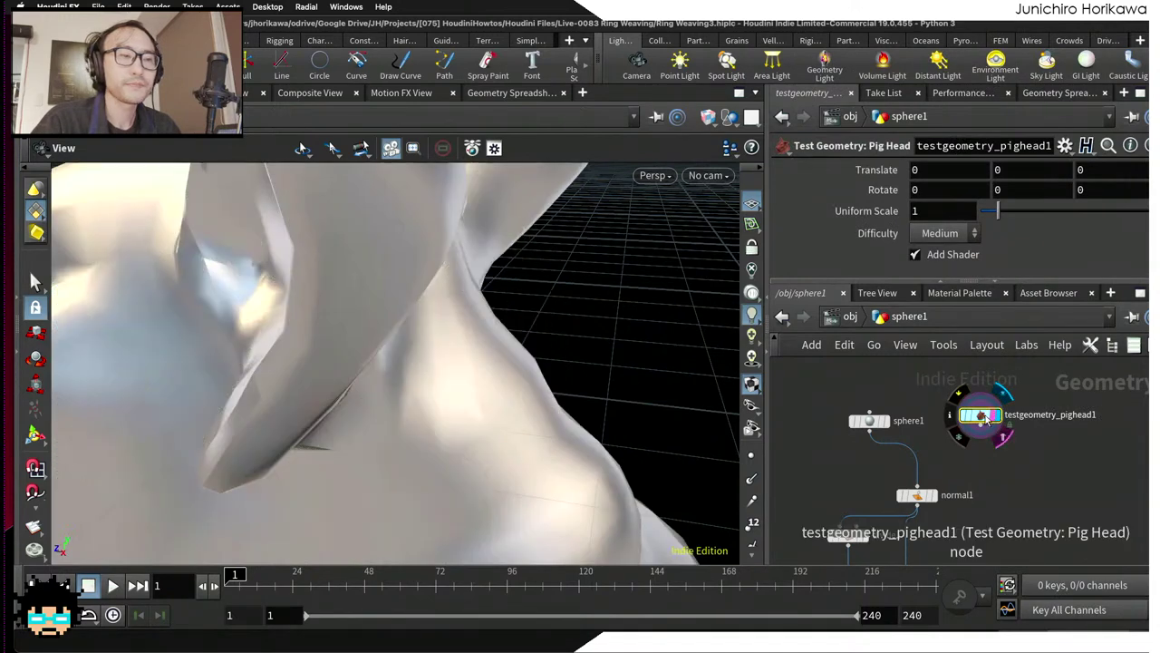
pyautogui.scroll(-5, 634, 349)
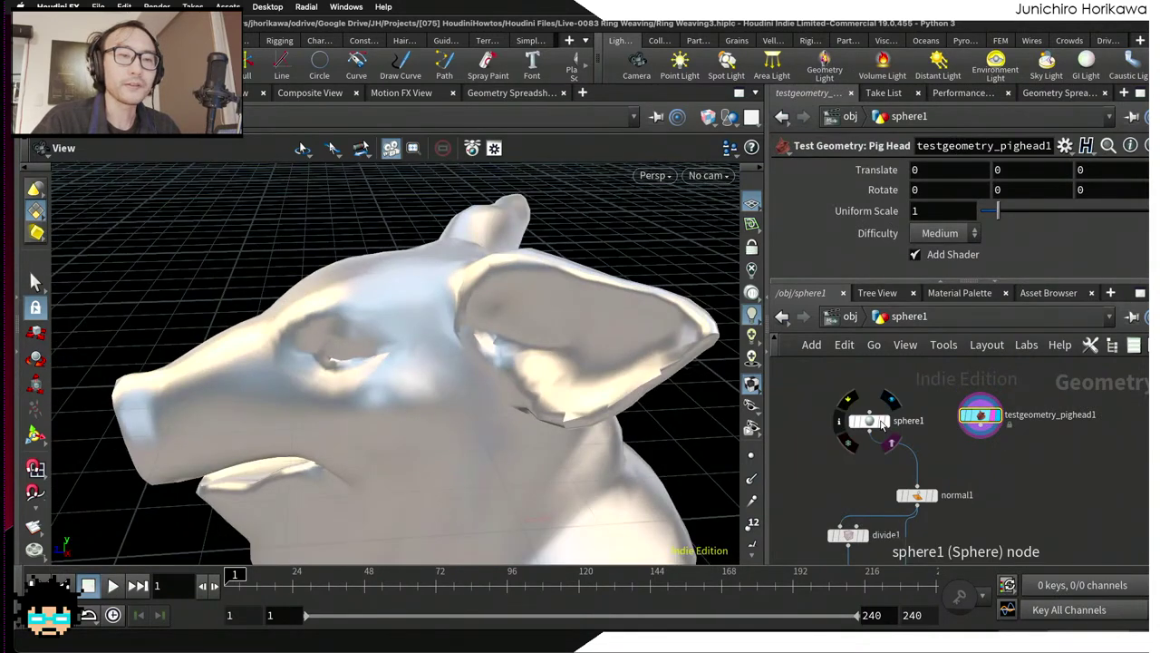
pyautogui.moveTo(454, 363); pyautogui.dragTo(399, 367)
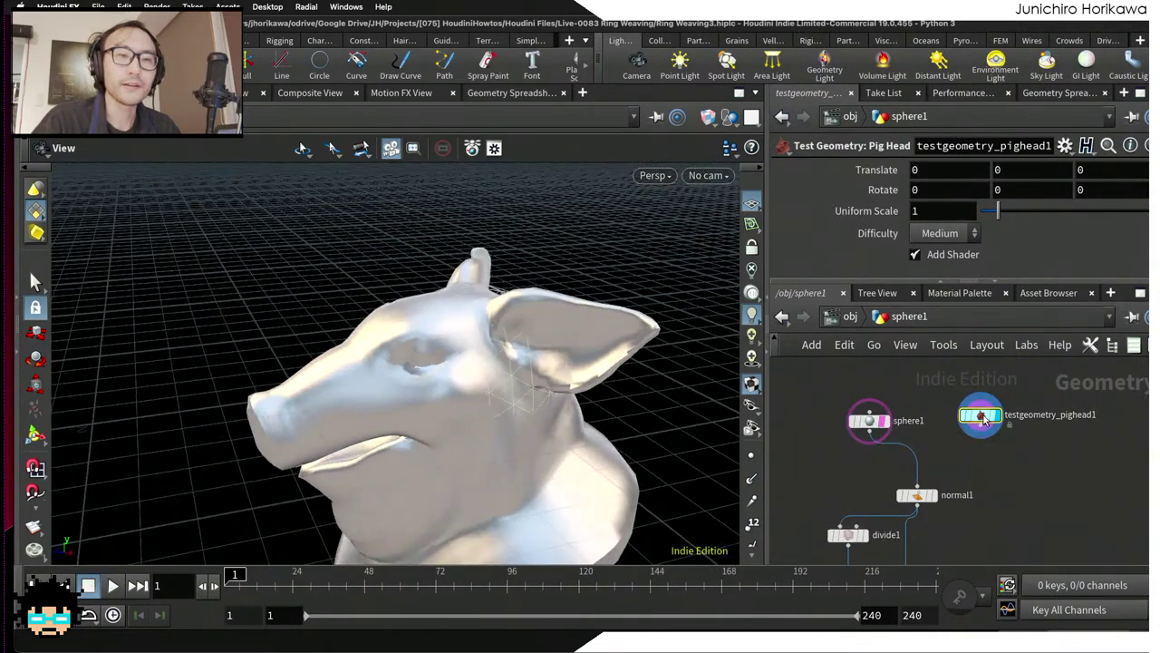
# Step: Set the pig head's Uniform Scale to 0.7
pyautogui.moveTo(1004, 216); pyautogui.dragTo(992, 215)
pyautogui.moveTo(544, 363); pyautogui.dragTo(544, 336)
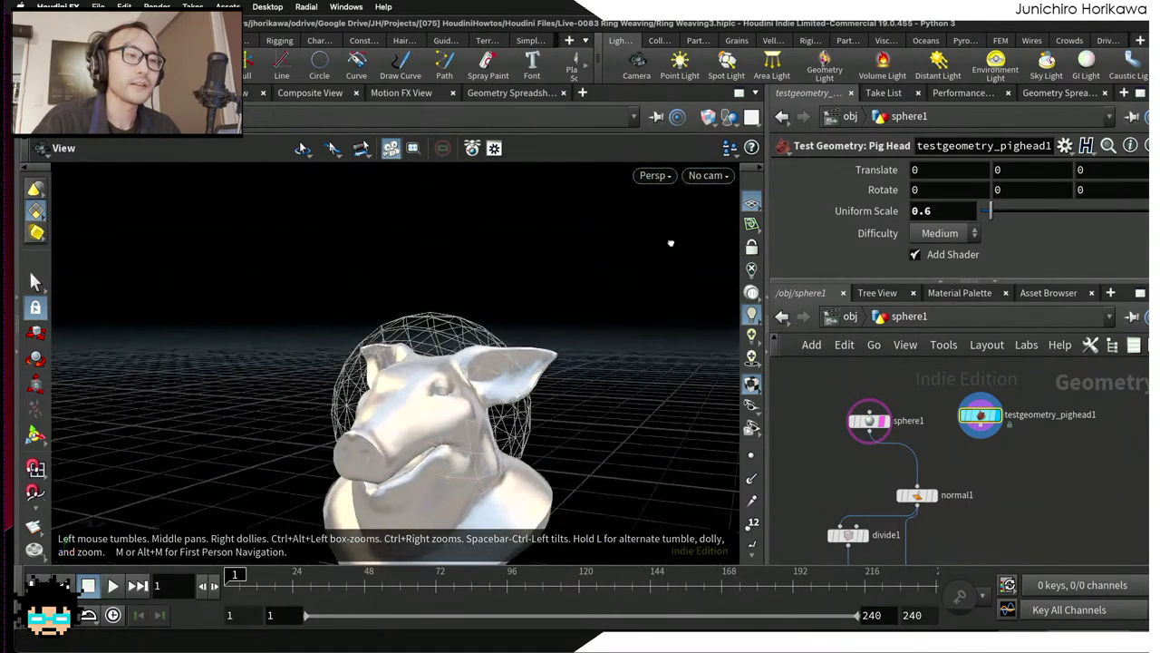
pyautogui.moveTo(992, 216); pyautogui.dragTo(993, 212)
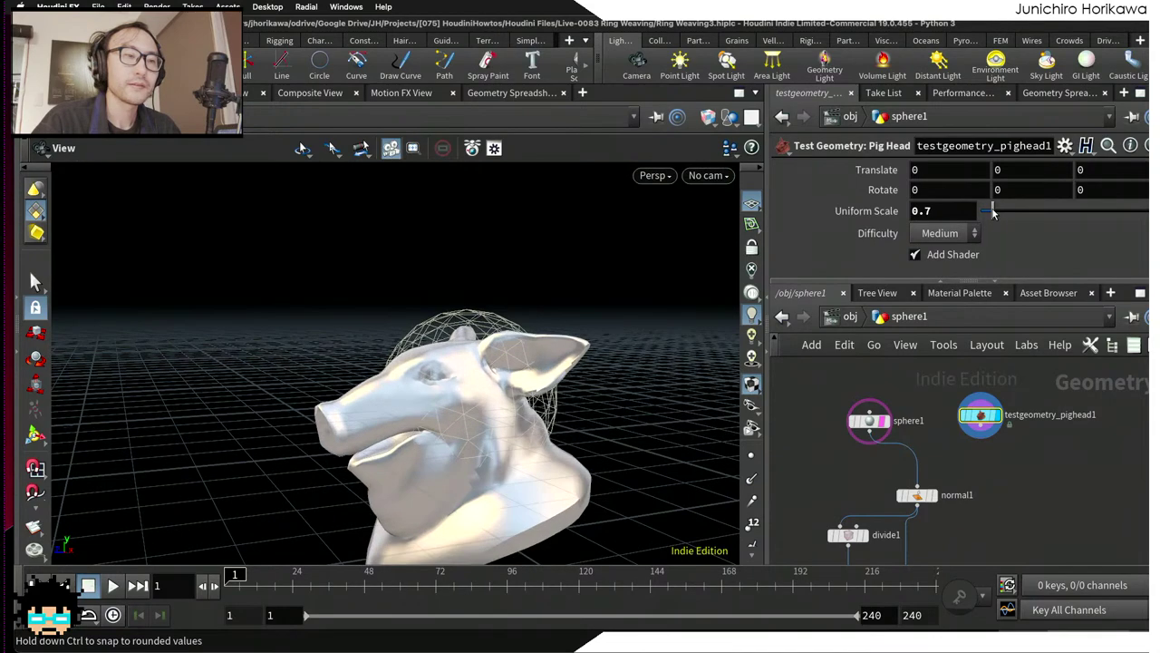
pyautogui.moveTo(565, 316); pyautogui.dragTo(571, 250)
pyautogui.scroll(2, 981, 436)
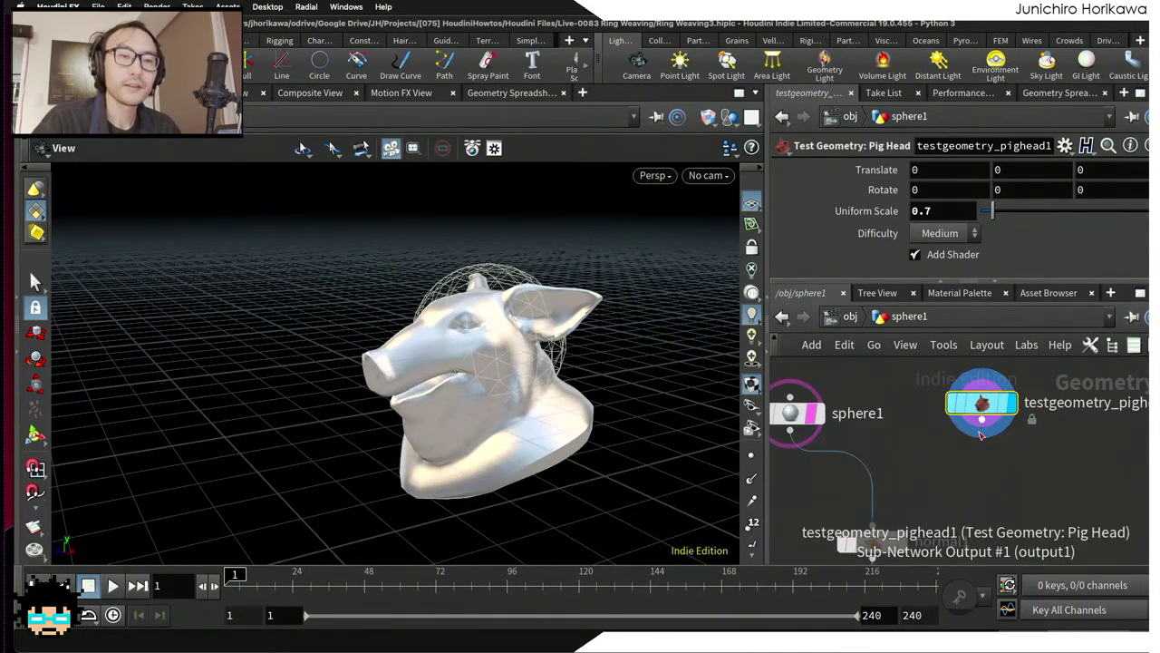
# Step: Add a Remesh node below the pig head
pyautogui.press('Tab')
pyautogui.write('rem')
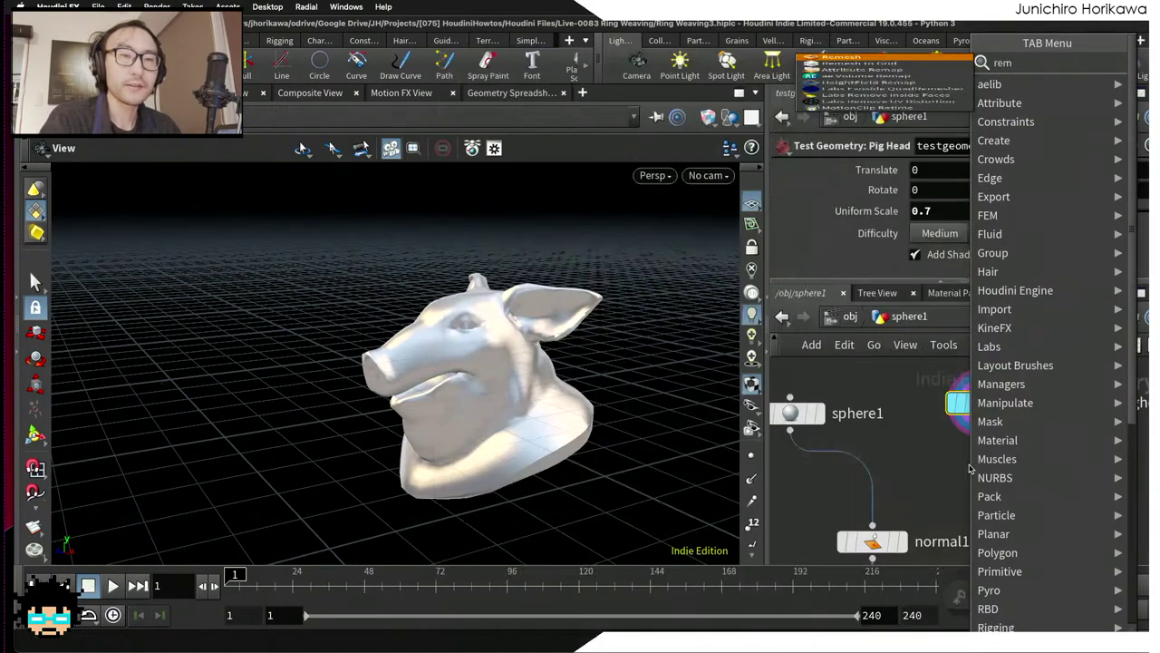
pyautogui.press('Return')
pyautogui.click(969, 466)
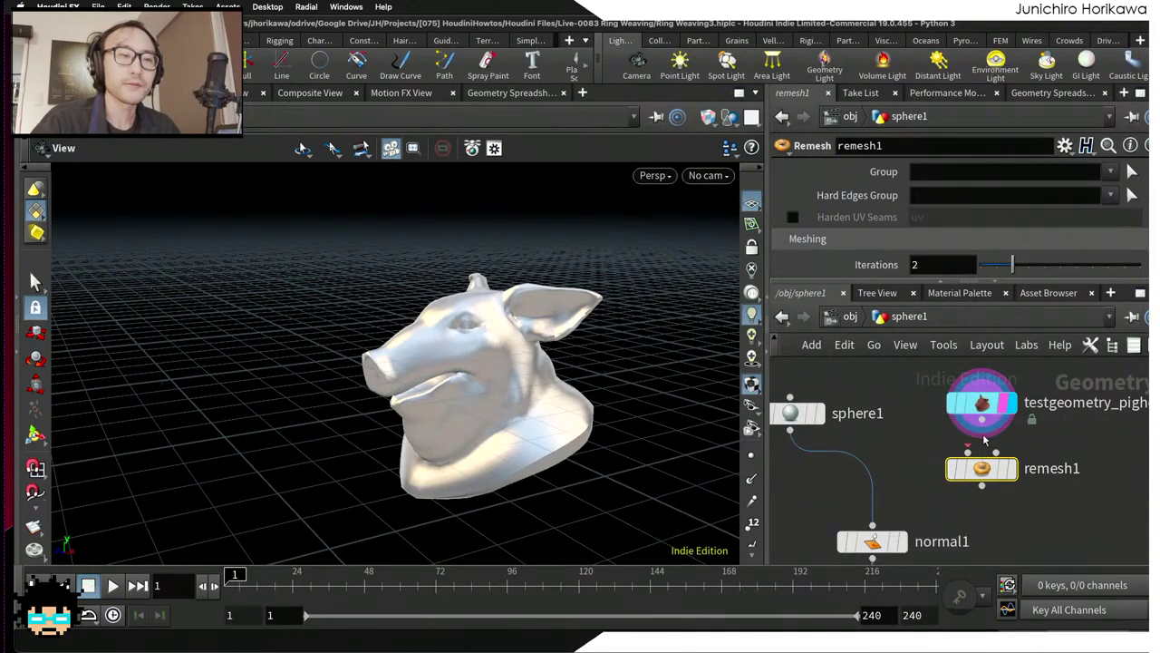
# Step: Display remesh1 with MatCap Wire Shaded viewport shading and frame the model
pyautogui.click(1009, 468)
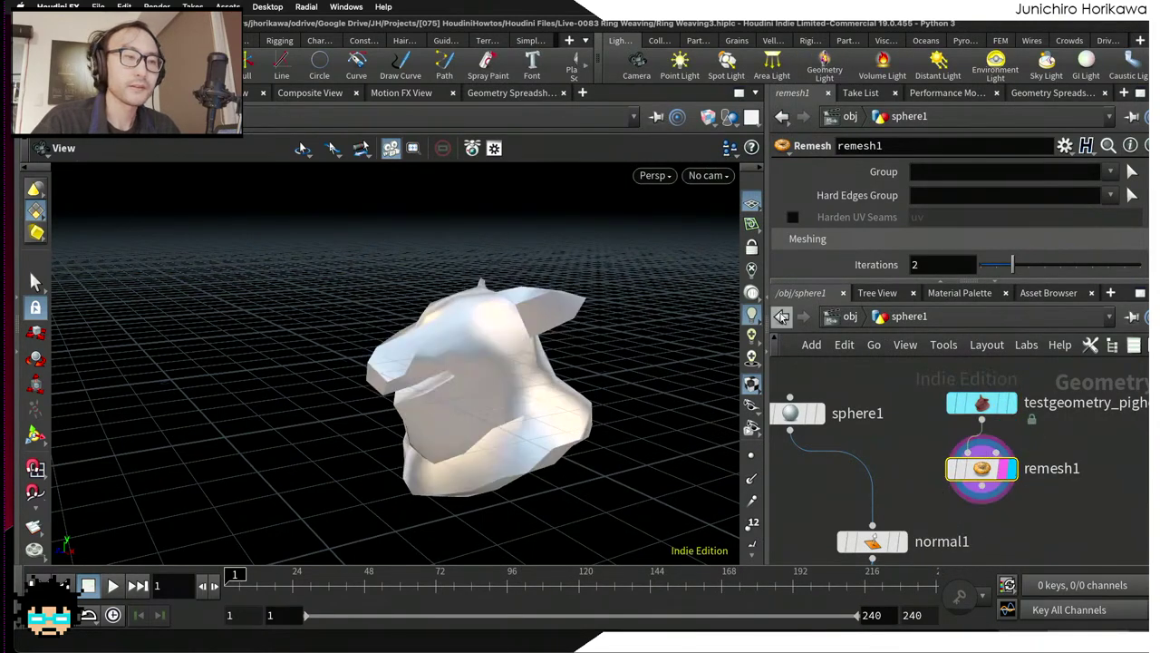
pyautogui.click(655, 175)
pyautogui.moveTo(698, 244)
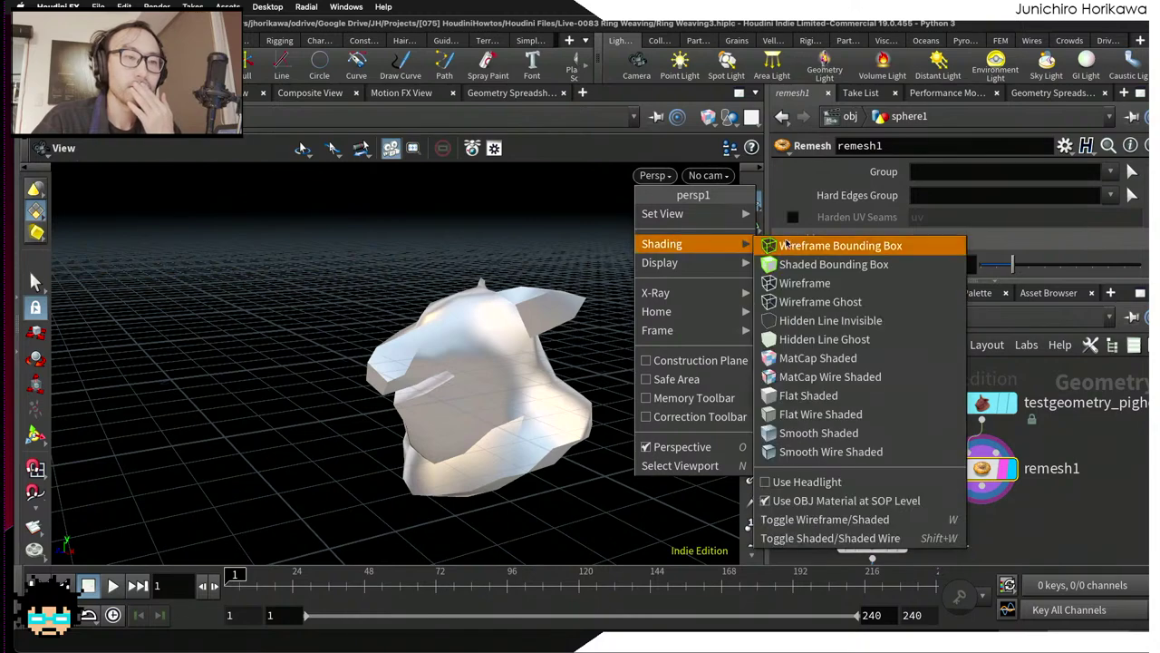
pyautogui.click(798, 452)
pyautogui.moveTo(469, 381); pyautogui.dragTo(728, 369)
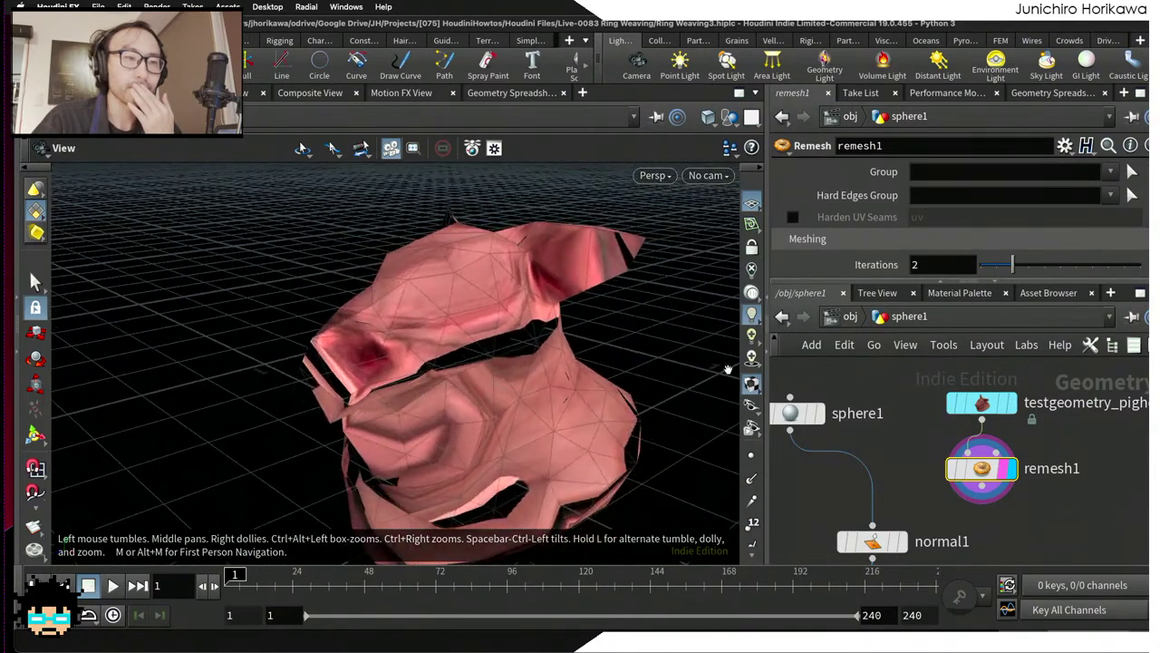
pyautogui.click(656, 176)
pyautogui.moveTo(693, 244)
pyautogui.click(855, 375)
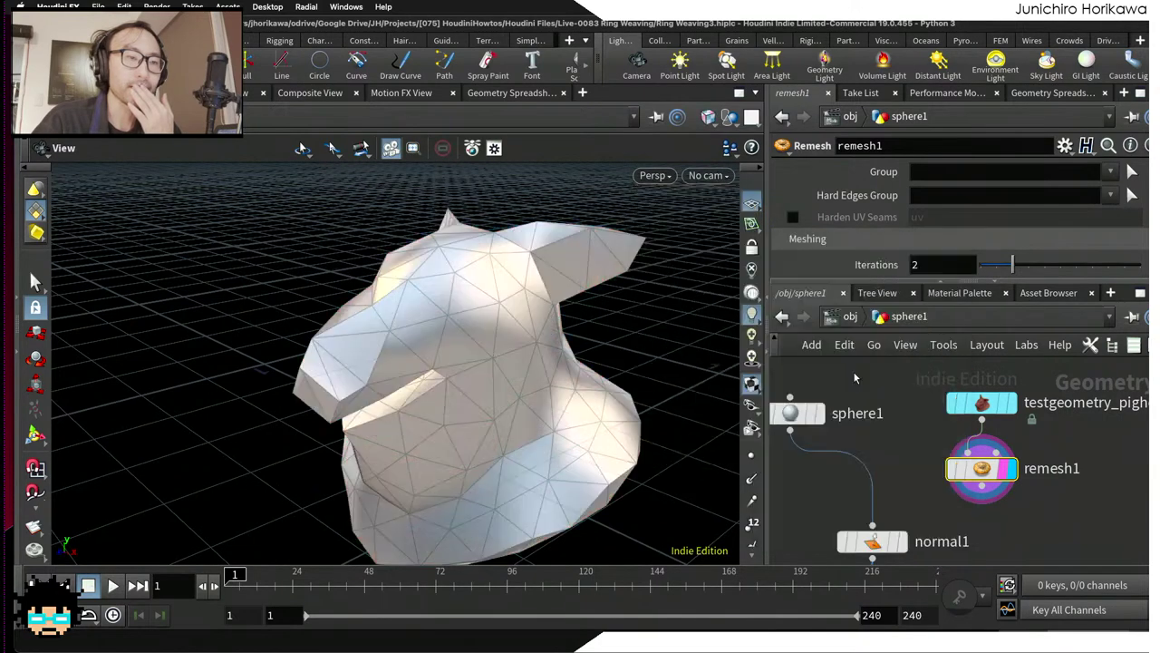
pyautogui.hotkey('space', 'h')
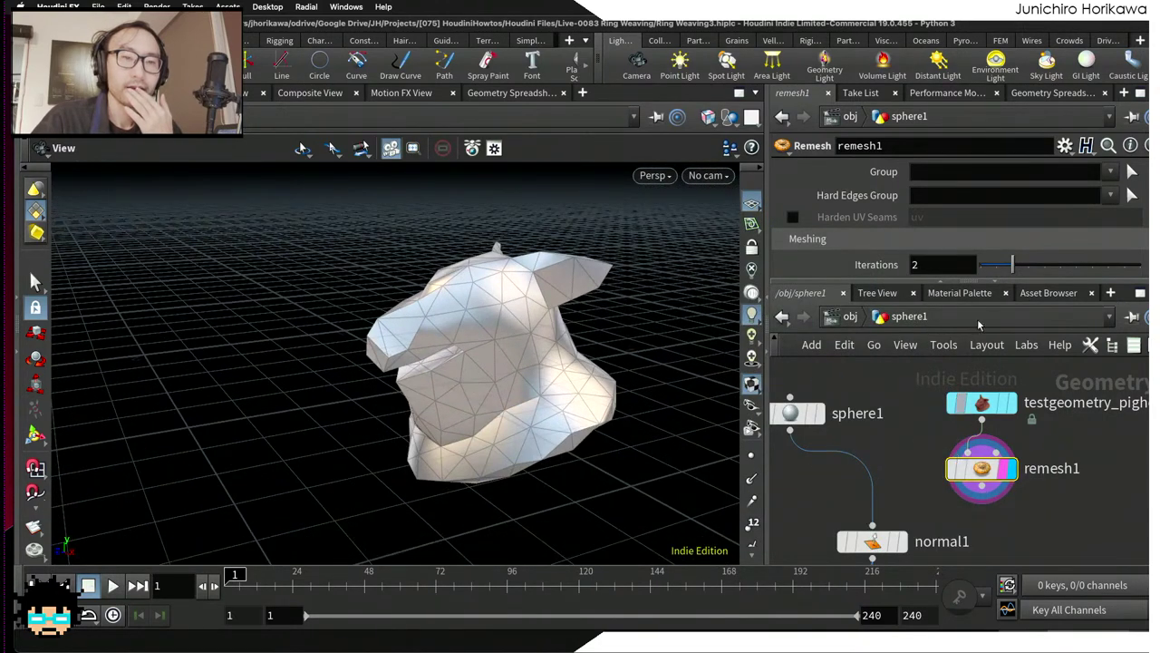
# Step: Try Target Size 0.1, then settle on 0.15 for coarser remesh triangles
pyautogui.scroll(-3, 965, 240)
pyautogui.scroll(1, 966, 239)
pyautogui.scroll(-2, 965, 239)
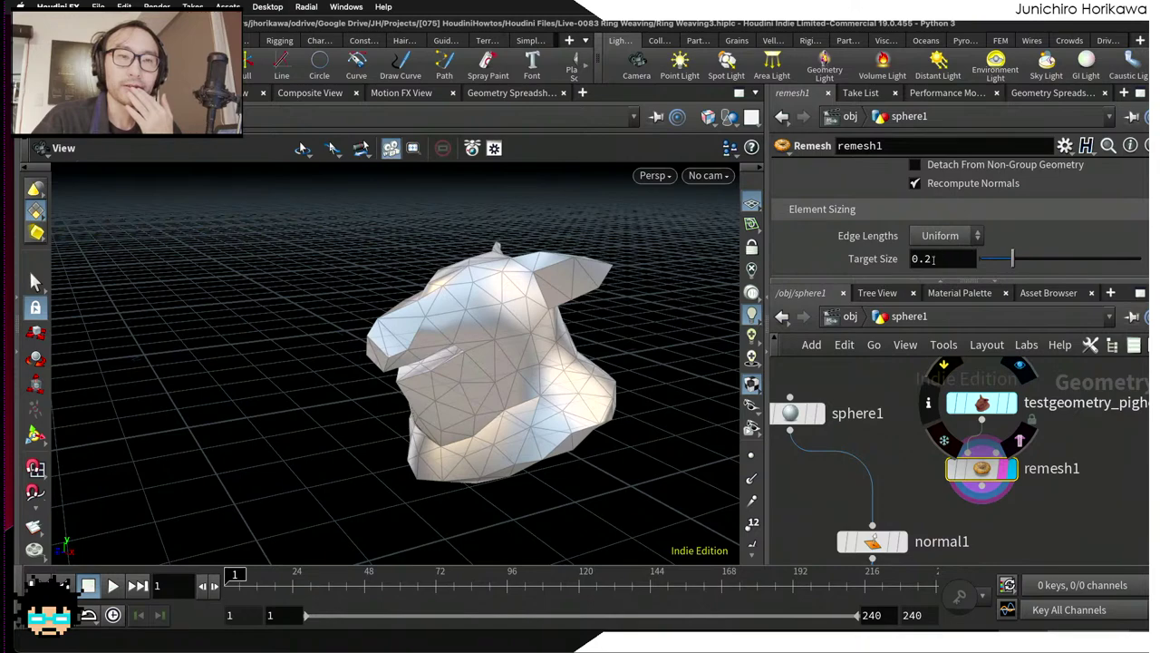
pyautogui.press('Return')
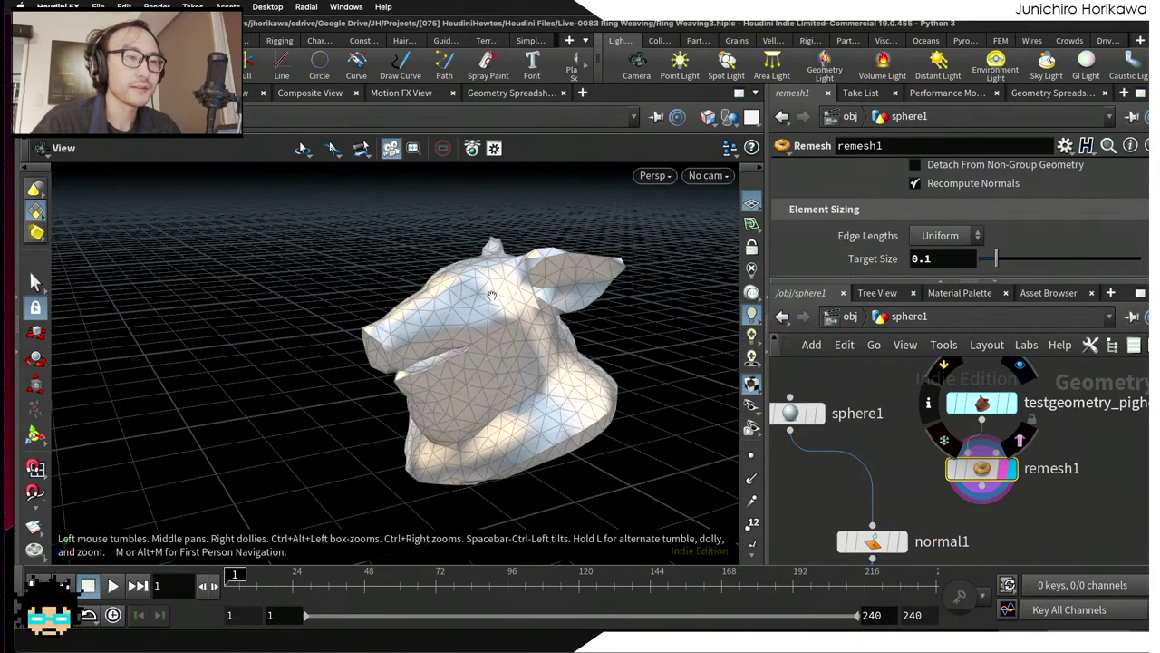
pyautogui.moveTo(562, 290); pyautogui.dragTo(698, 276)
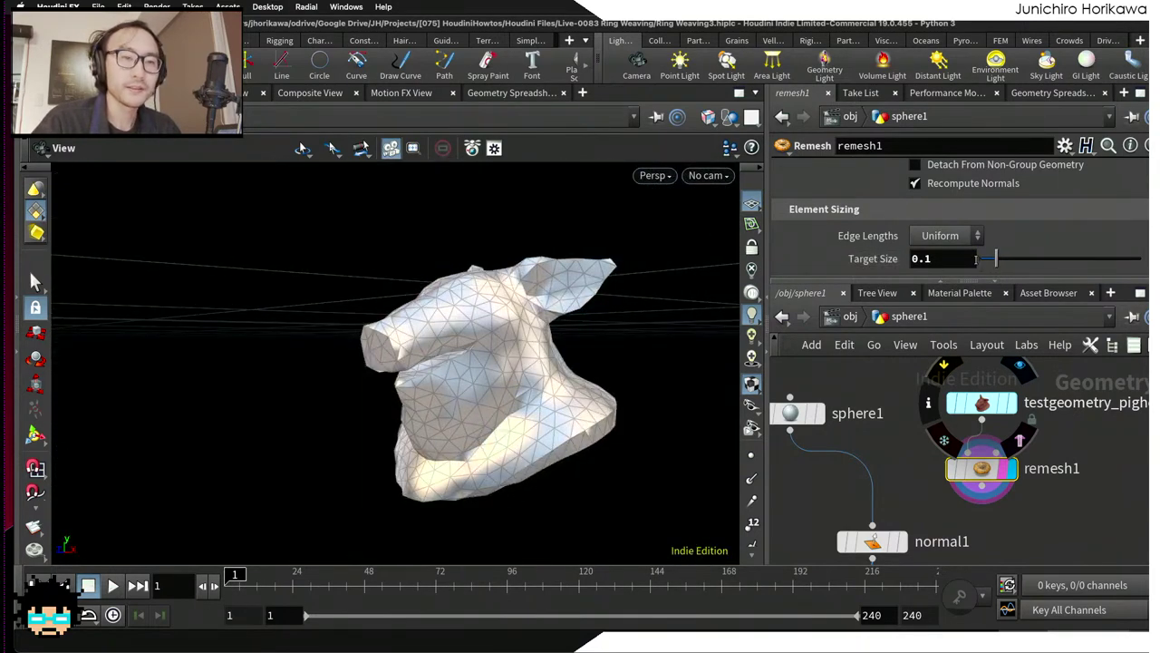
pyautogui.write('5')
pyautogui.press('Return')
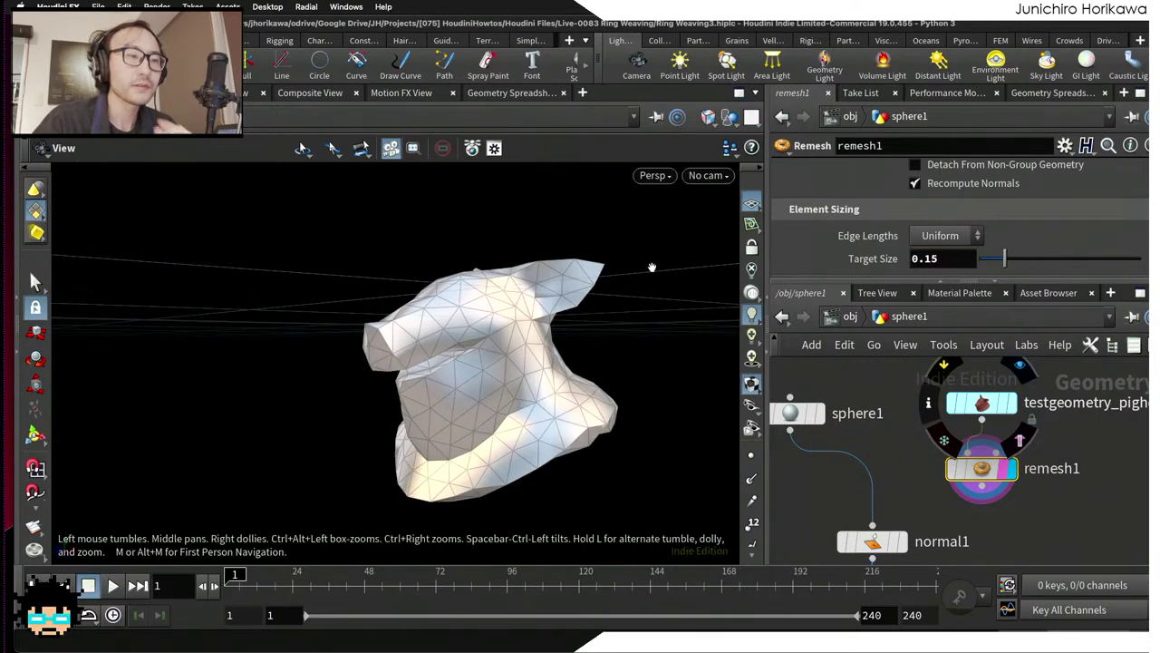
pyautogui.moveTo(652, 266); pyautogui.dragTo(598, 345)
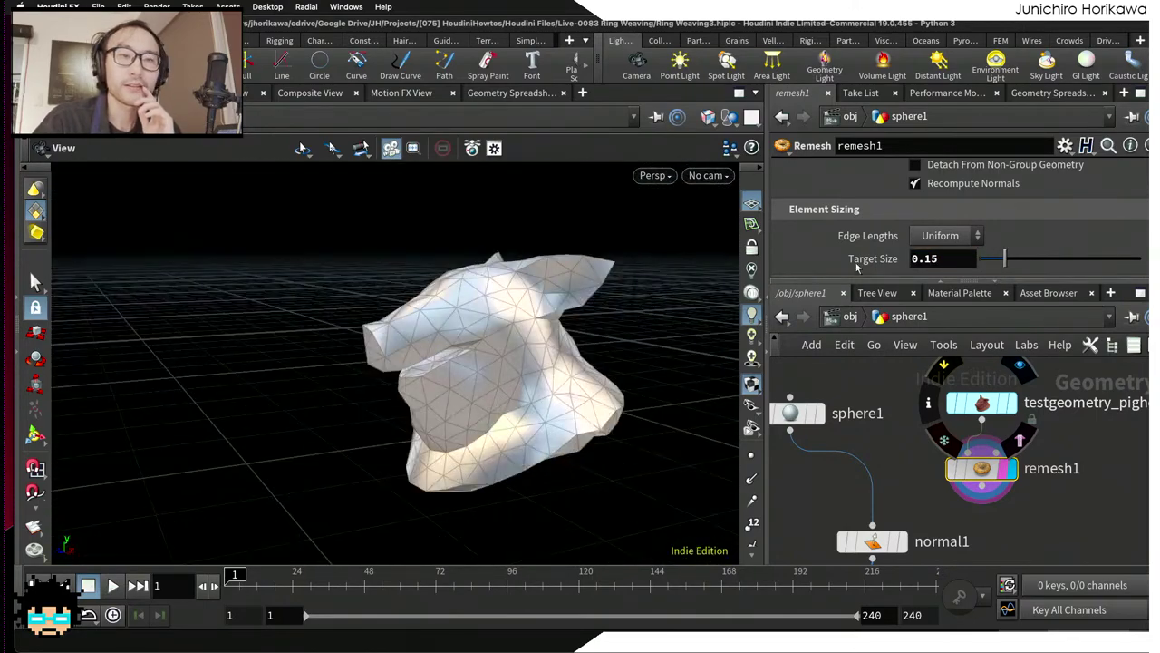
pyautogui.scroll(2, 881, 239)
pyautogui.scroll(-5, 882, 238)
pyautogui.scroll(5, 881, 239)
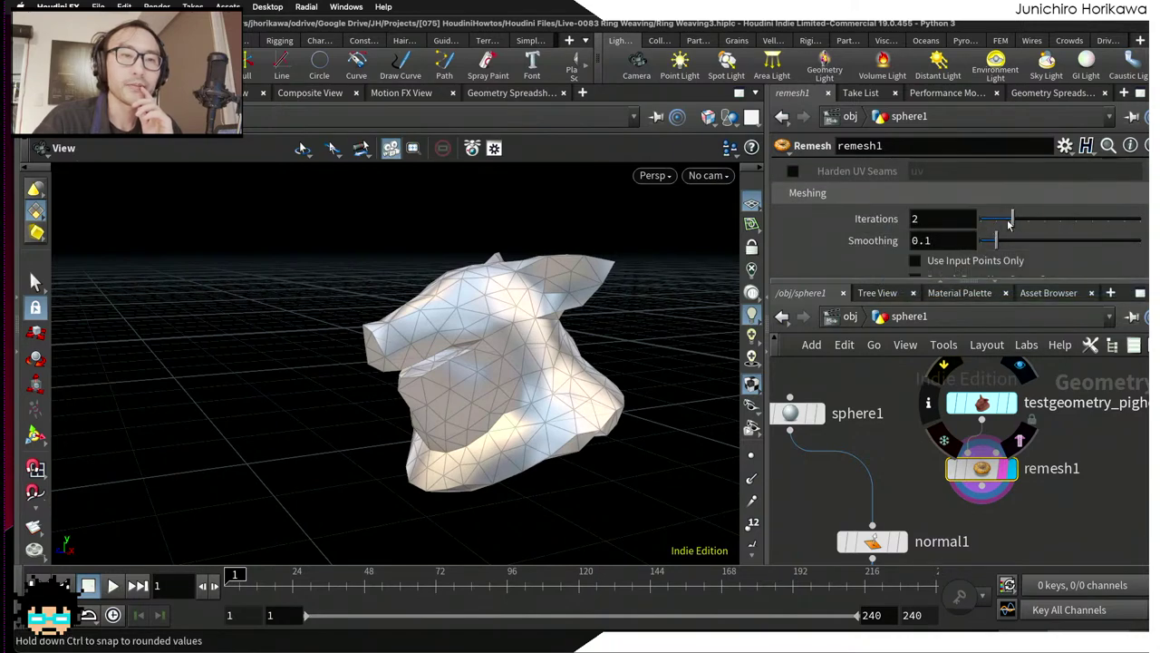
# Step: Raise remesh Iterations from 2 to 10, then select sphere1, pig head and remesh1
pyautogui.moveTo(1027, 224); pyautogui.dragTo(1139, 220)
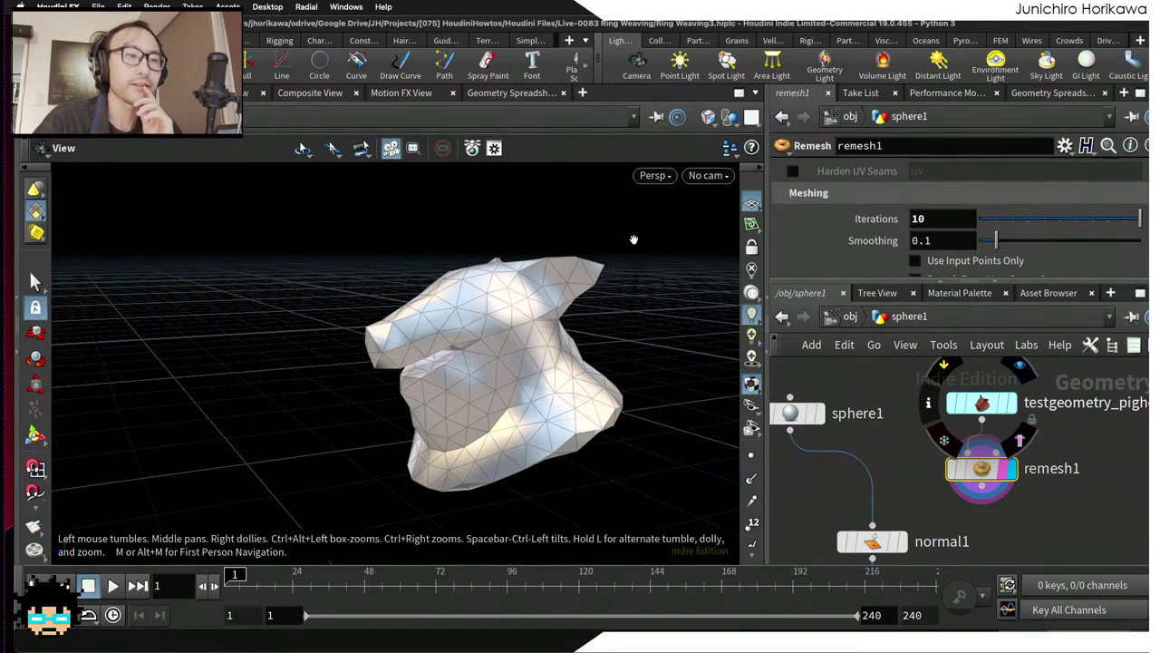
pyautogui.moveTo(632, 238); pyautogui.dragTo(537, 342)
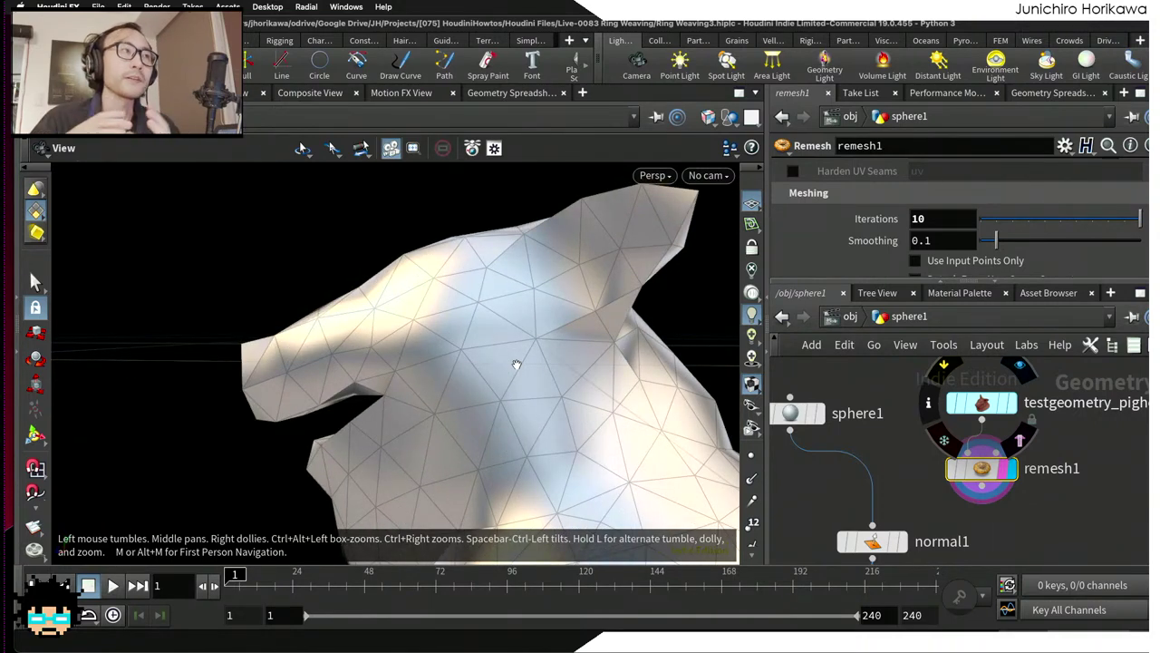
pyautogui.moveTo(588, 363); pyautogui.dragTo(635, 337)
pyautogui.scroll(-3, 943, 408)
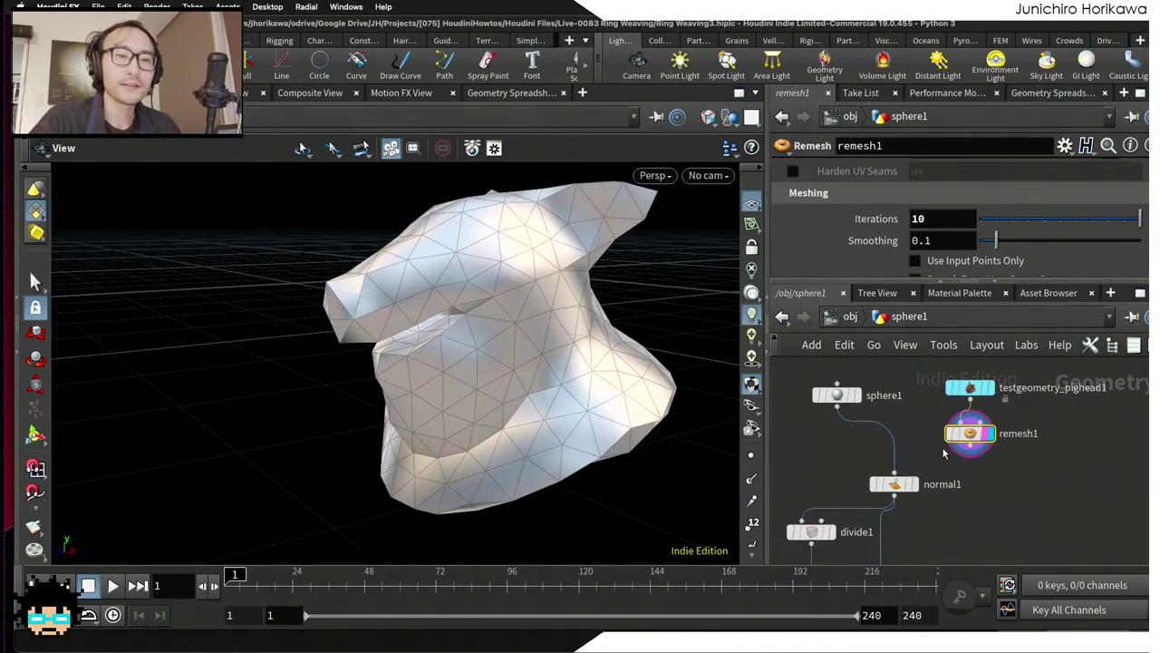
pyautogui.scroll(2, 929, 452)
pyautogui.moveTo(811, 376); pyautogui.dragTo(1007, 476)
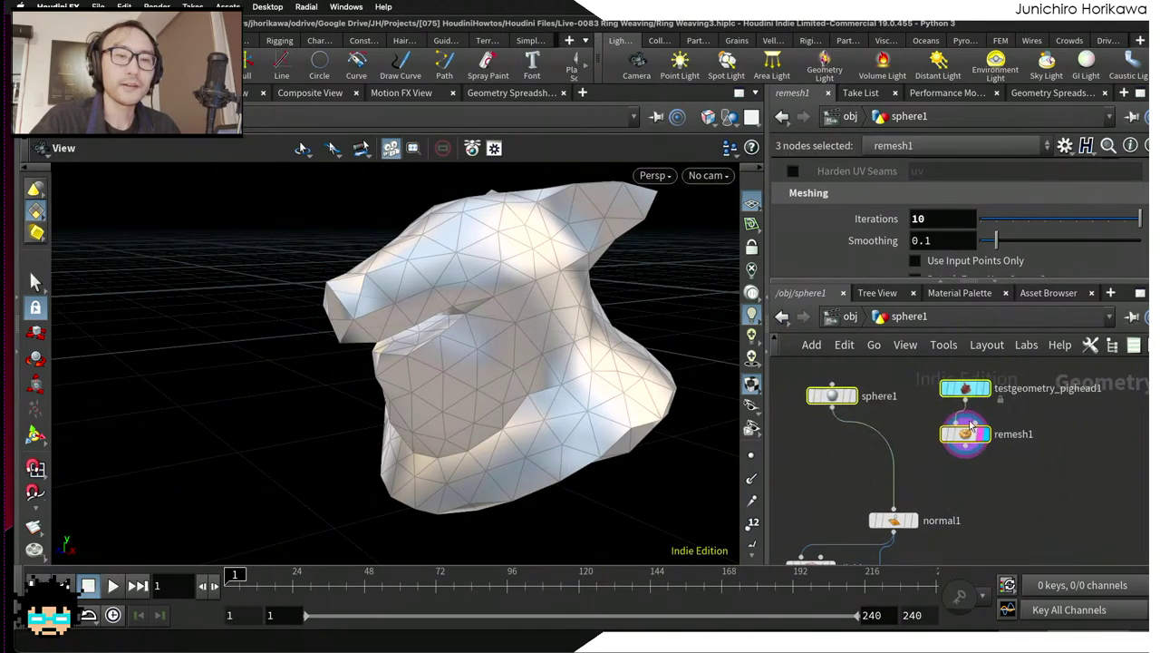
# Step: Insert a Switch between sphere1 and normal1 with remesh1 as its second input
pyautogui.press('Tab')
pyautogui.write('sw')
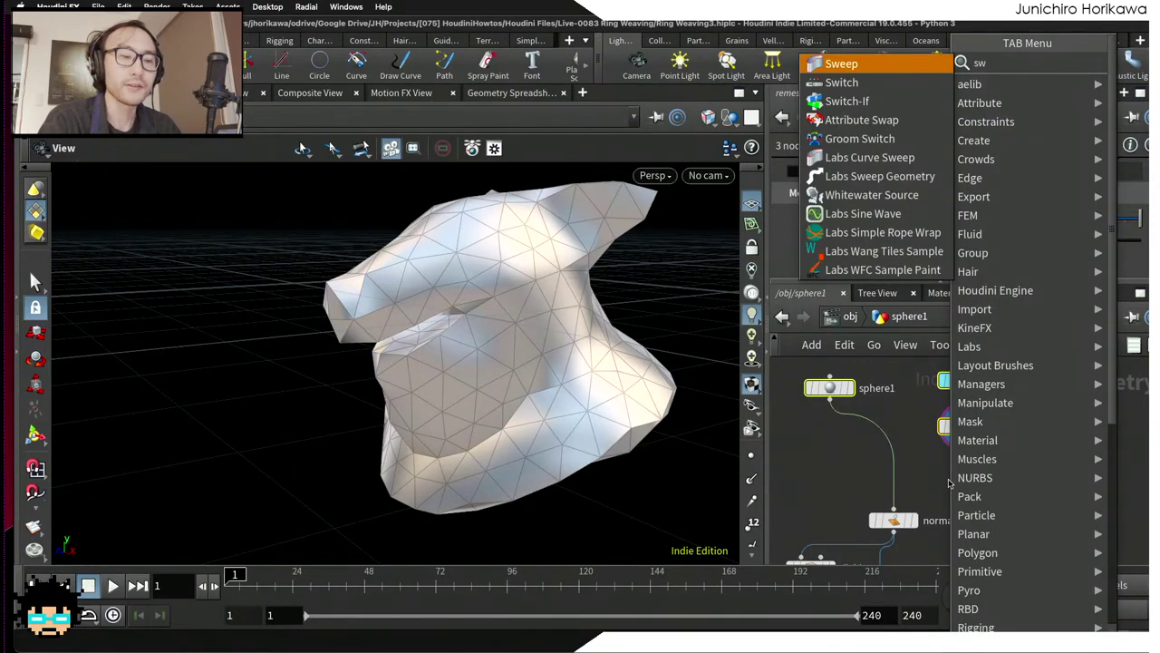
pyautogui.write('it')
pyautogui.press('Return')
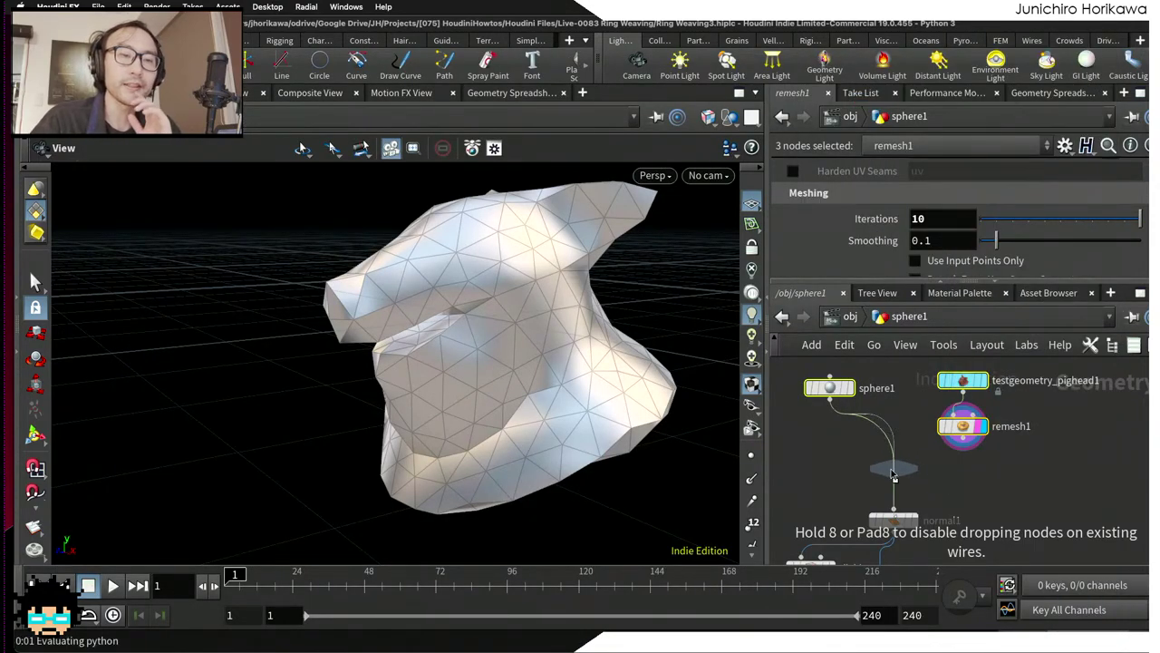
pyautogui.click(893, 472)
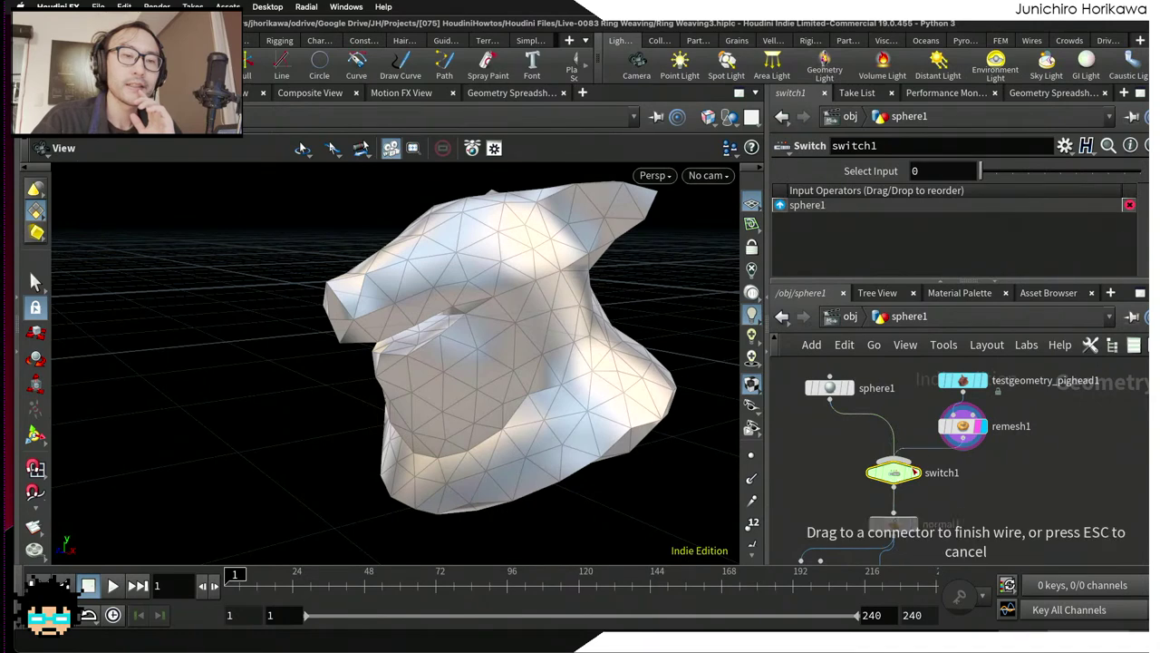
pyautogui.click(914, 471)
# Step: Display the polywire1 tube result covering the pig head
pyautogui.scroll(-2, 943, 458)
pyautogui.scroll(2, 943, 458)
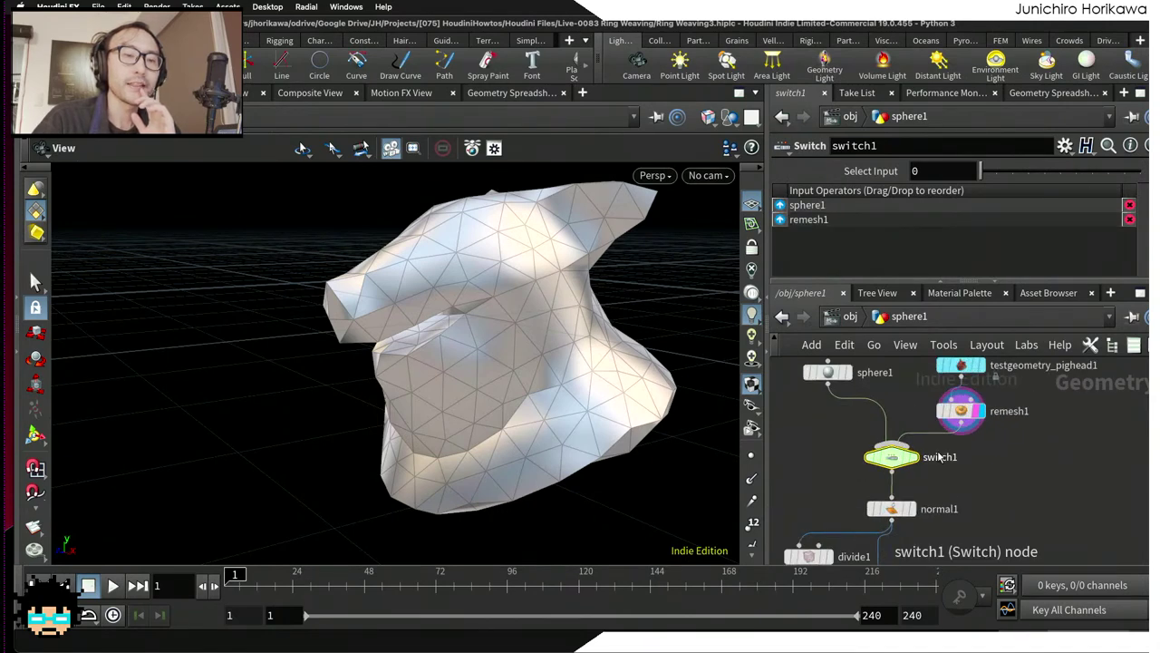
pyautogui.scroll(-1, 940, 458)
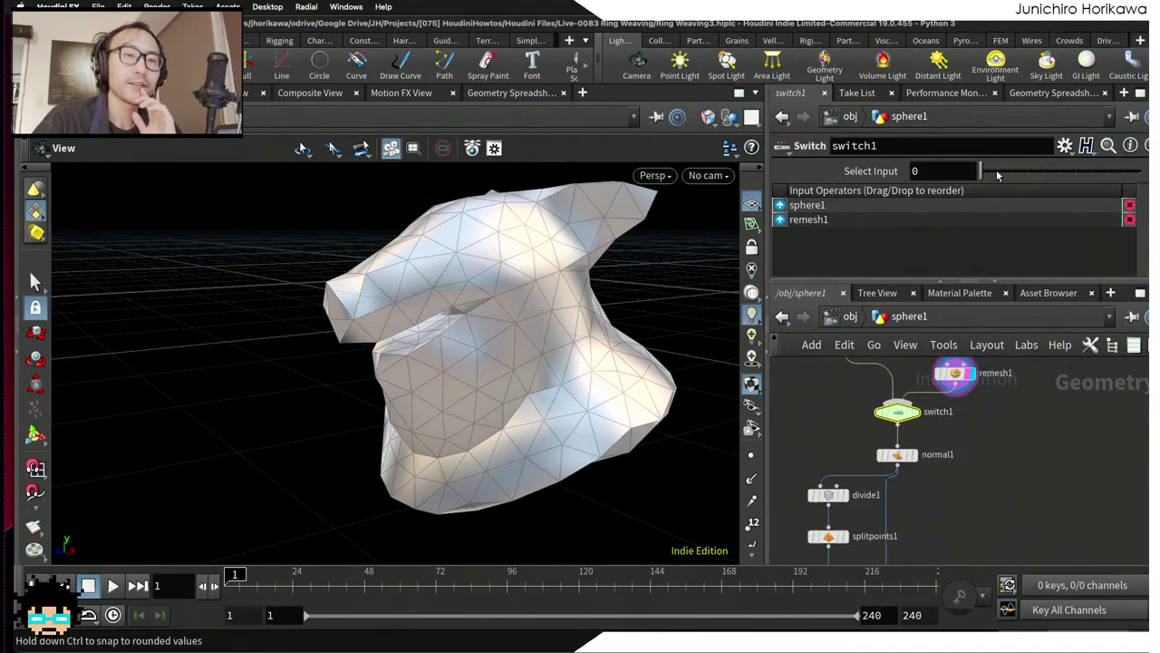
pyautogui.scroll(-5, 998, 381)
pyautogui.scroll(5, 963, 485)
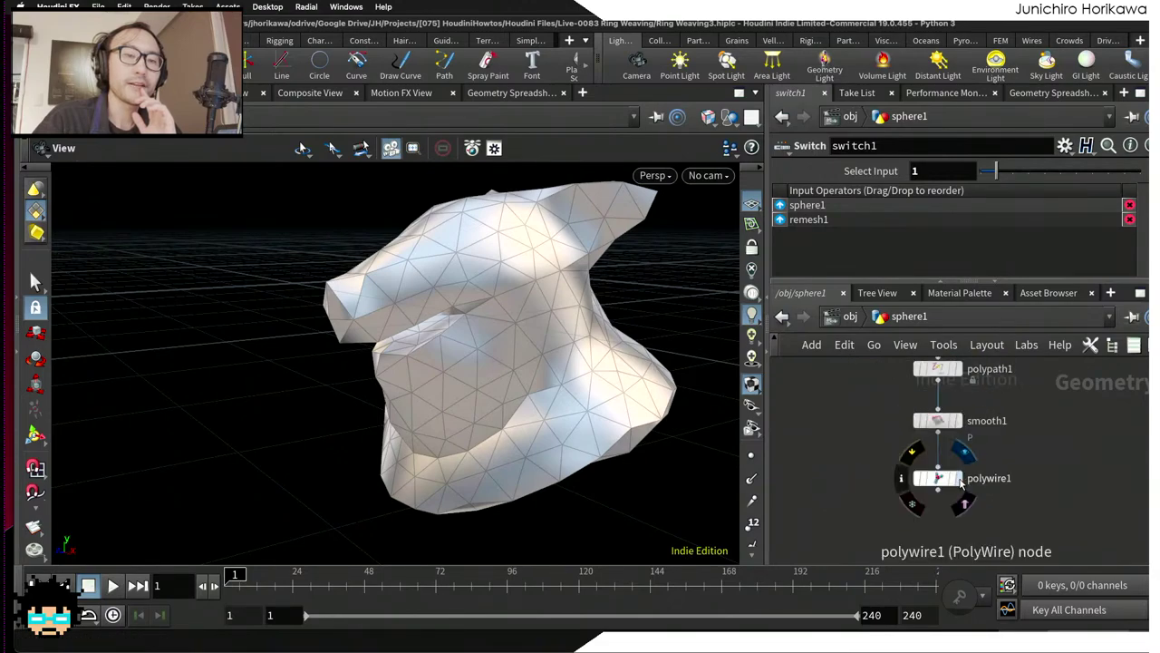
pyautogui.click(957, 479)
pyautogui.scroll(6, 521, 310)
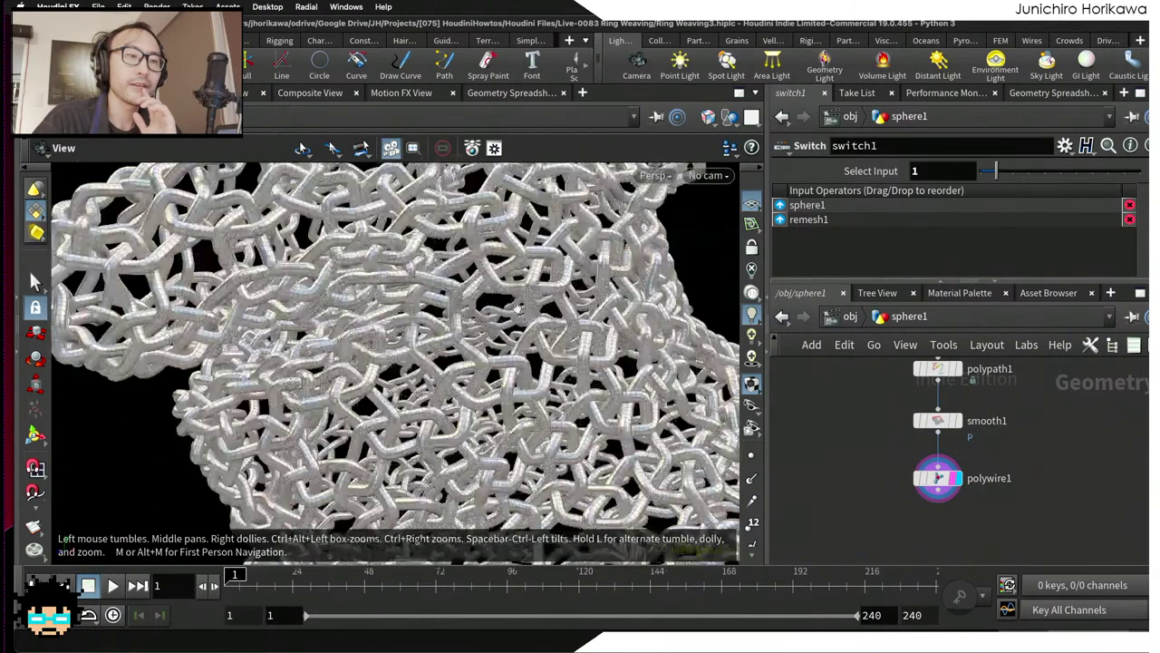
pyautogui.scroll(-5, 522, 310)
pyautogui.moveTo(522, 310); pyautogui.dragTo(476, 327)
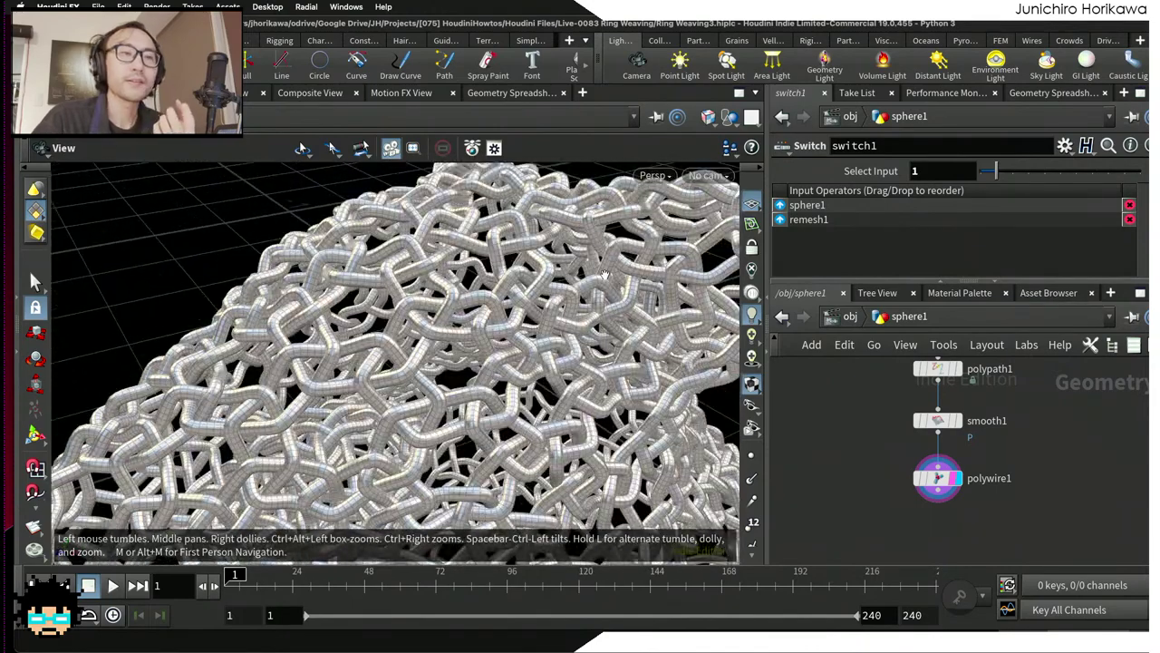
# Step: Set the viewport to Smooth Shaded to render the woven rings
pyautogui.click(661, 174)
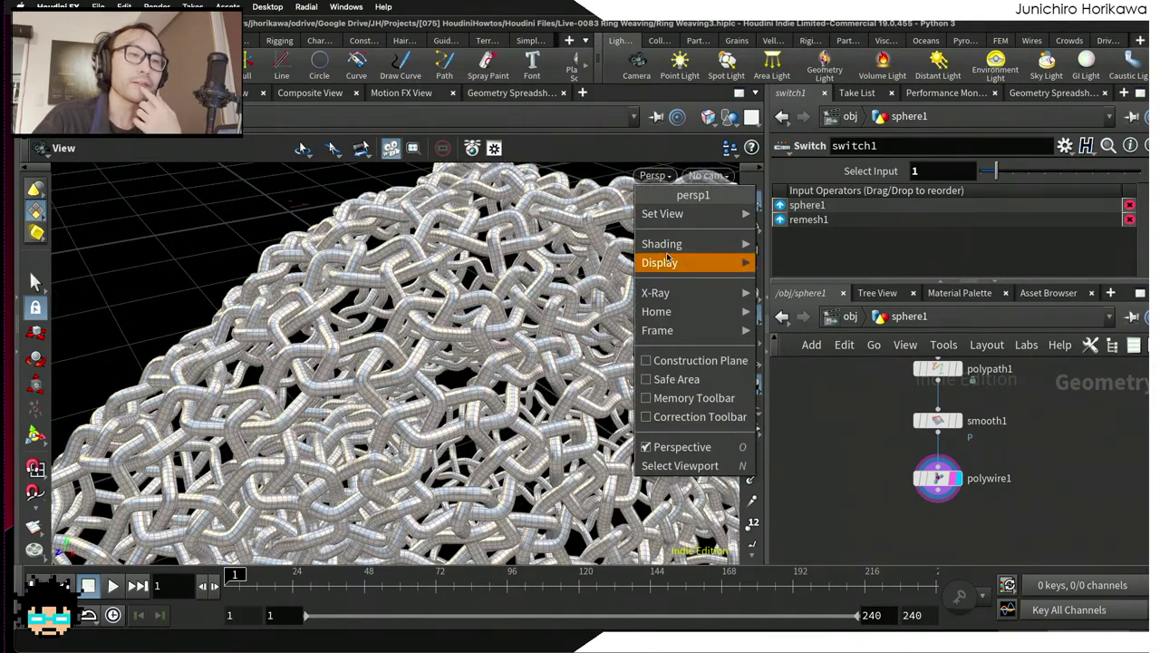
pyautogui.moveTo(689, 244)
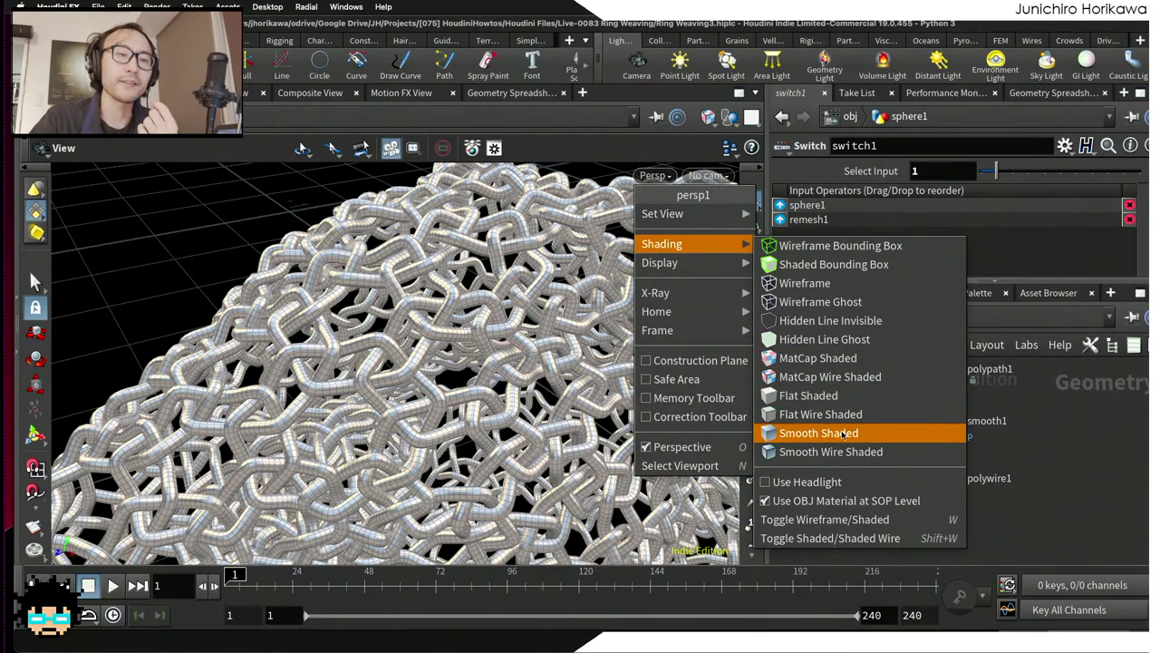
pyautogui.click(819, 358)
pyautogui.moveTo(512, 316)
pyautogui.mouseDown()
pyautogui.moveTo(526, 295)
pyautogui.moveTo(479, 272)
pyautogui.mouseUp()
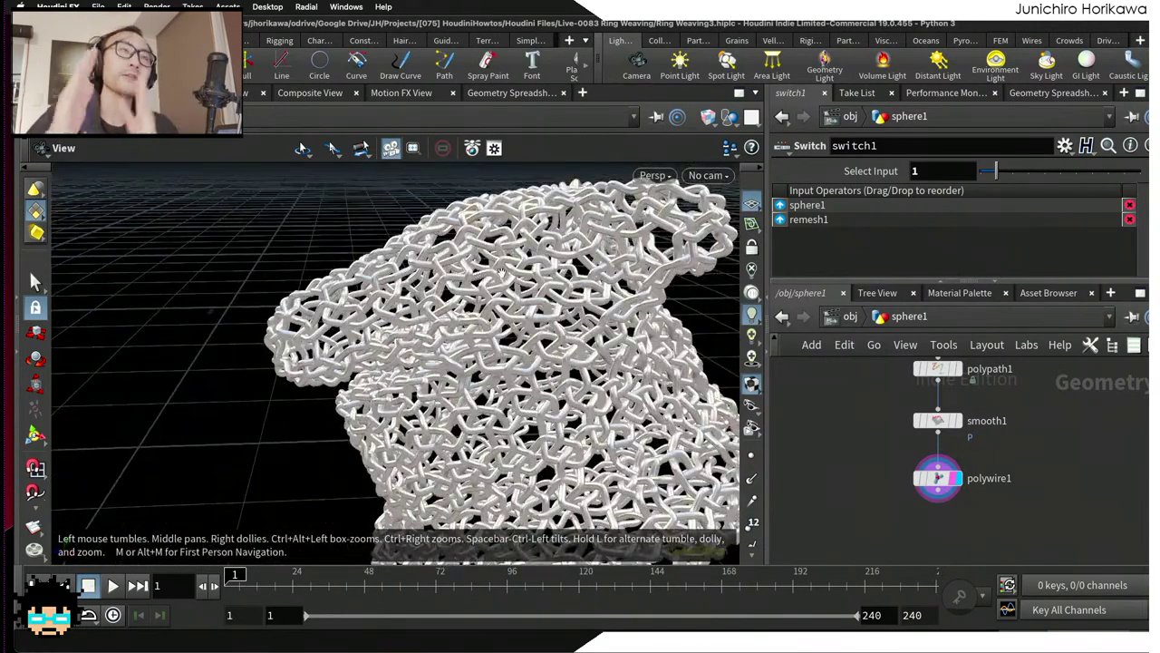
pyautogui.scroll(6, 489, 266)
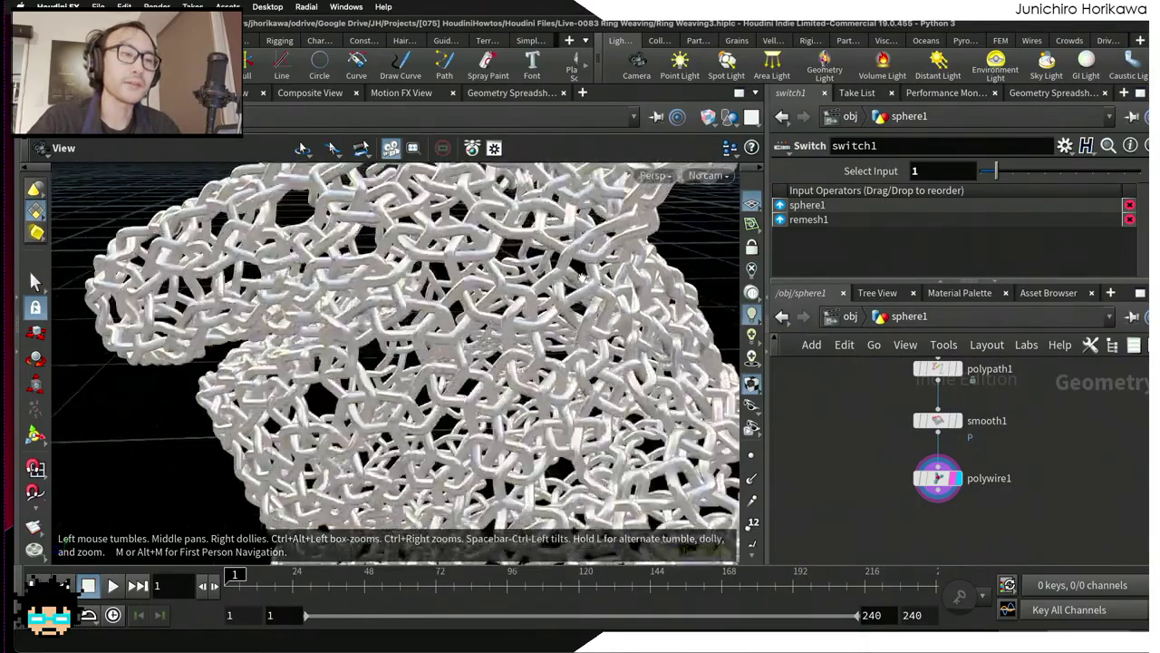
# Step: Orbit to inspect the woven pig head, then pan the network to switch1 through convertline1
pyautogui.moveTo(489, 267); pyautogui.dragTo(522, 308)
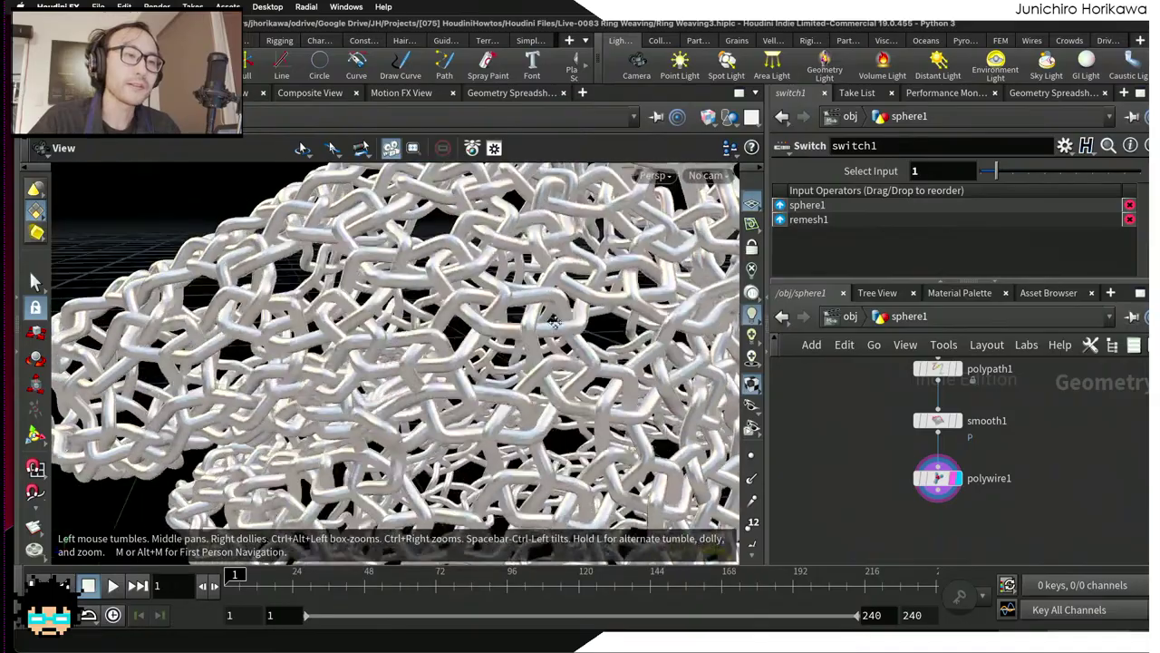
pyautogui.scroll(5, 534, 321)
pyautogui.scroll(2, 534, 321)
pyautogui.scroll(-5, 491, 334)
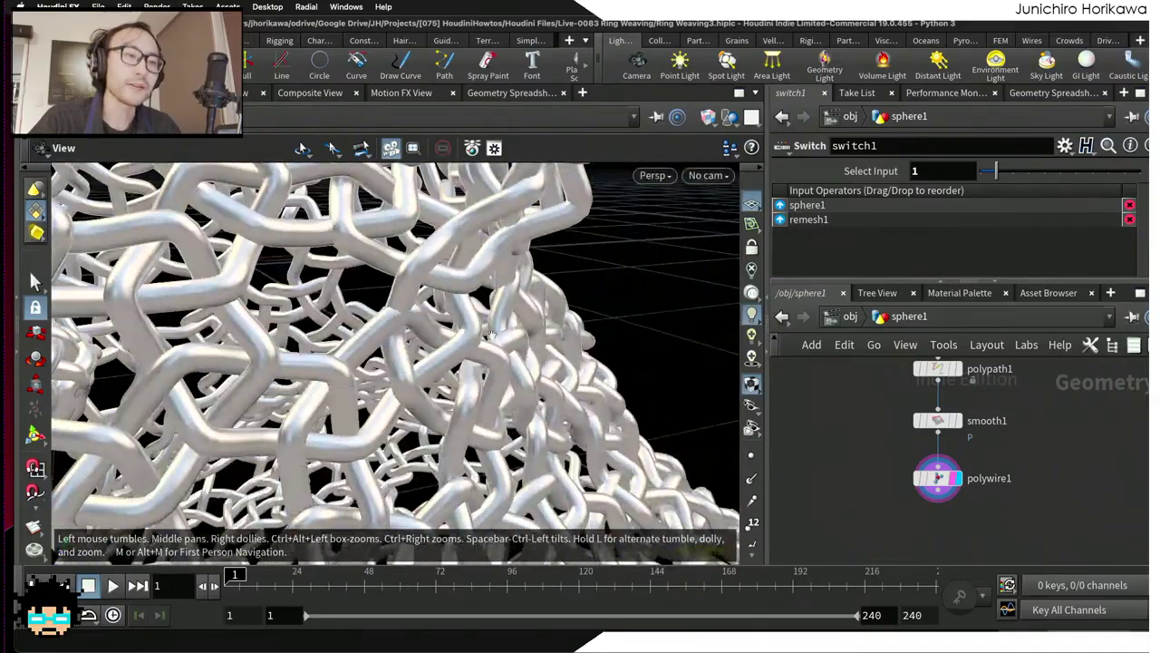
pyautogui.scroll(-5, 417, 303)
pyautogui.moveTo(417, 303); pyautogui.dragTo(467, 361)
pyautogui.scroll(-3, 907, 426)
pyautogui.moveTo(906, 390); pyautogui.dragTo(897, 463, button='middle')
pyautogui.scroll(5, 900, 467)
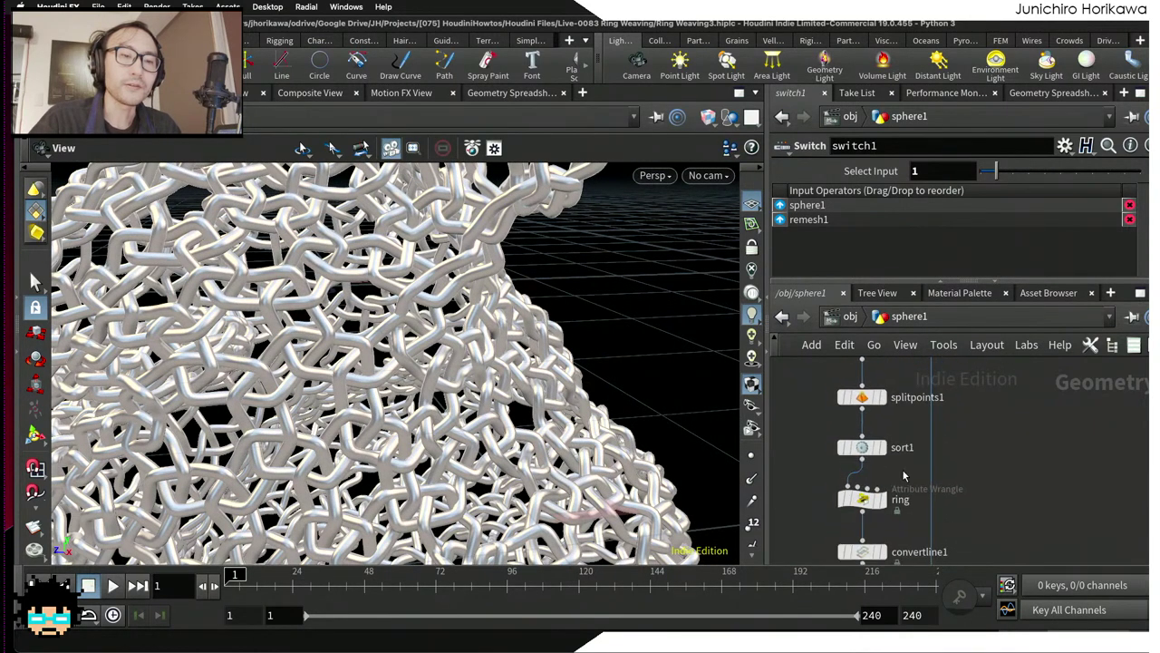
# Step: Tune the ring wrangle's Scale to 1.466 and Ratio to 0.746
pyautogui.click(857, 498)
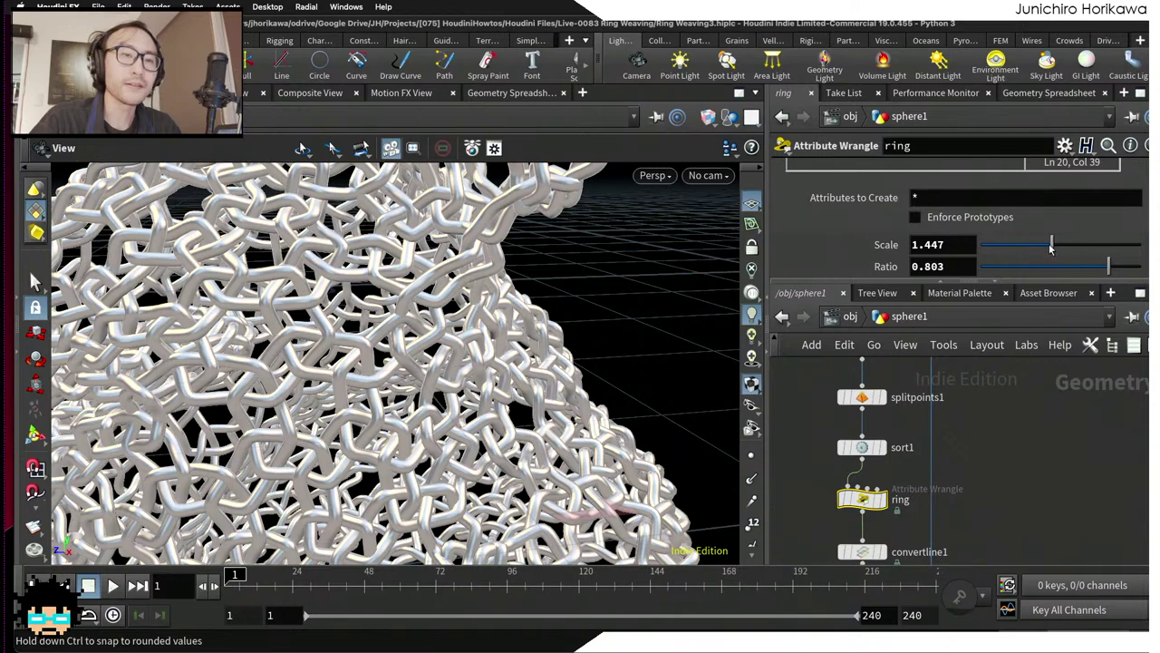
pyautogui.moveTo(1047, 250); pyautogui.dragTo(1027, 251)
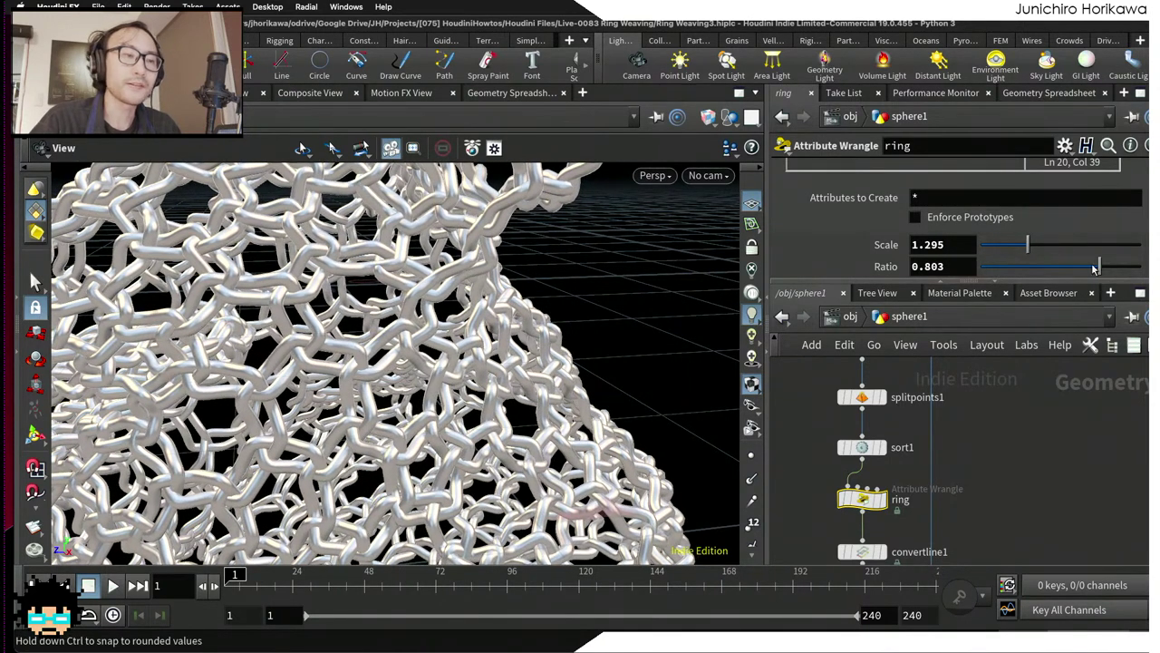
pyautogui.click(1084, 266)
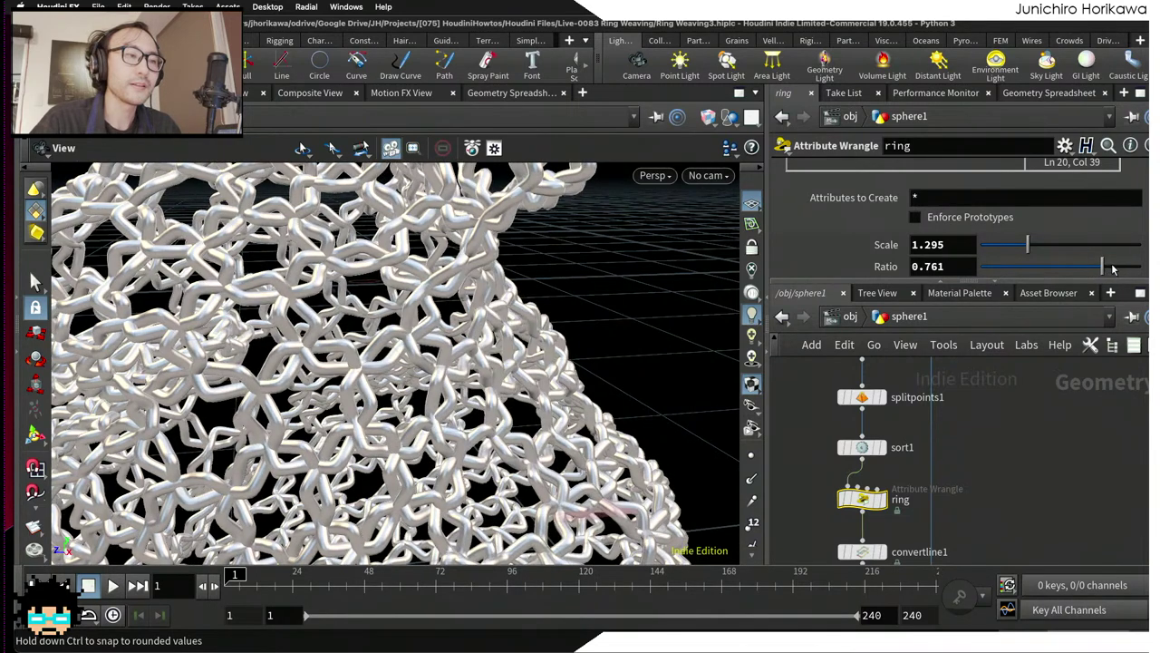
pyautogui.moveTo(1113, 270); pyautogui.dragTo(1136, 268)
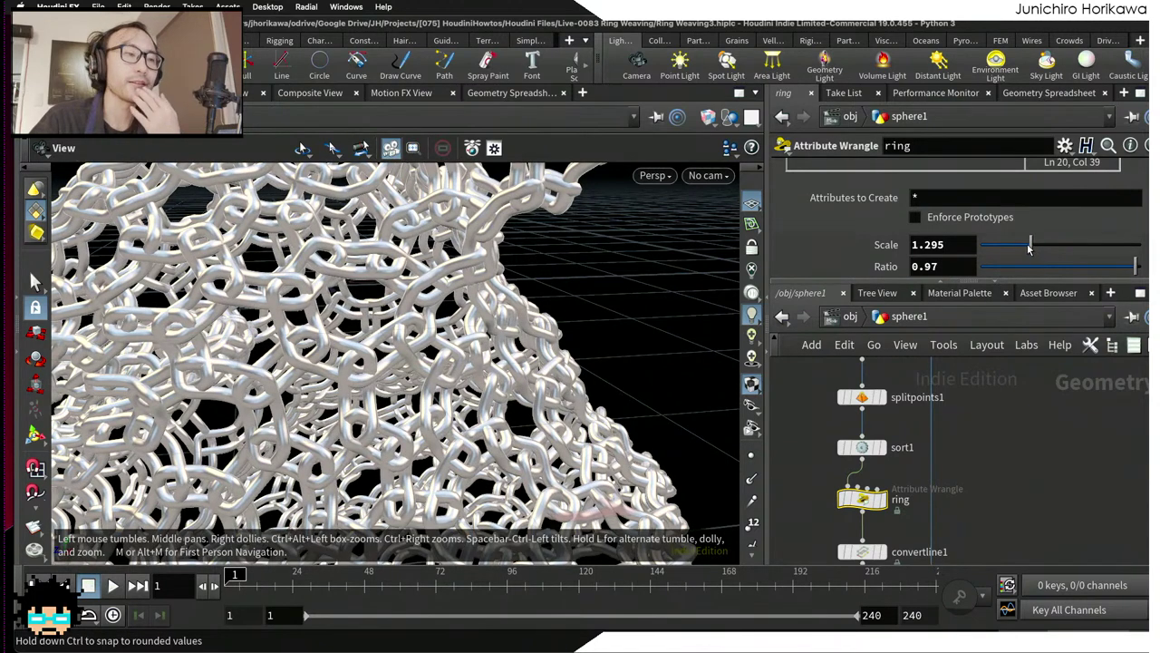
pyautogui.moveTo(1029, 248); pyautogui.dragTo(1027, 247)
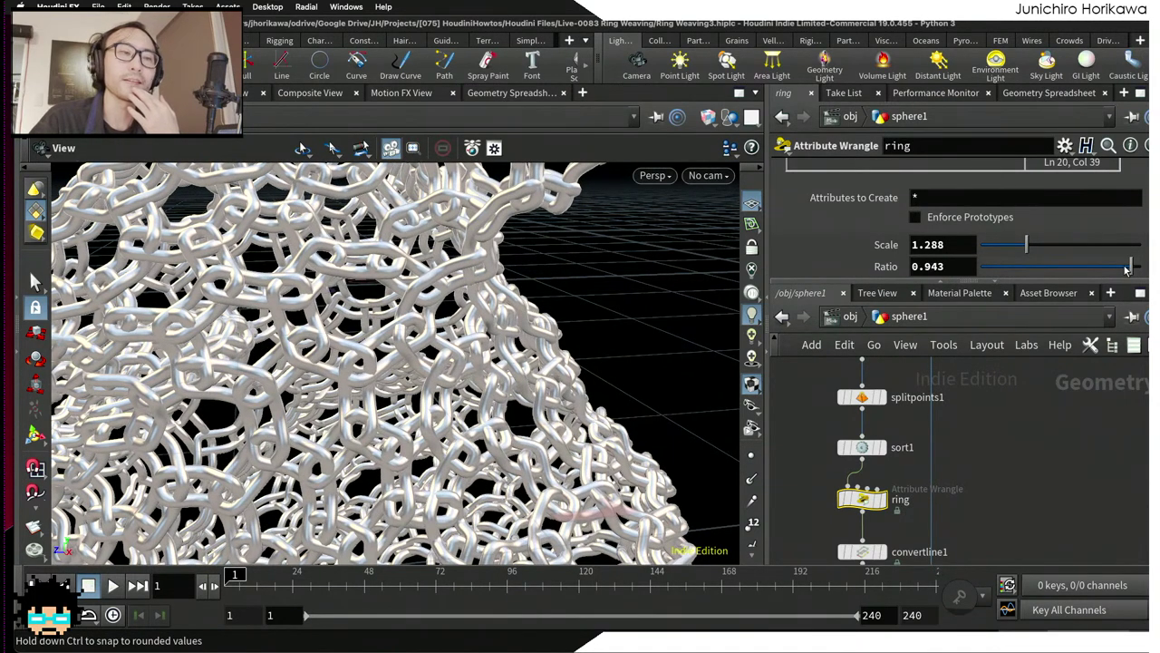
pyautogui.moveTo(1124, 269); pyautogui.dragTo(1120, 269)
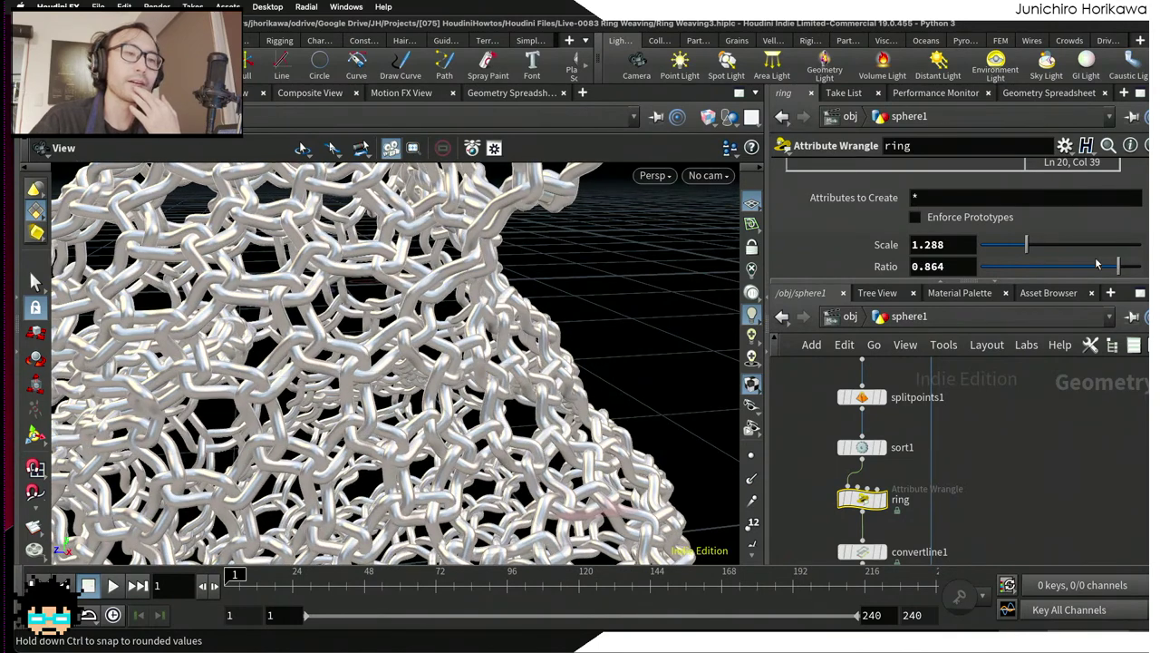
pyautogui.moveTo(1047, 247); pyautogui.dragTo(1099, 267)
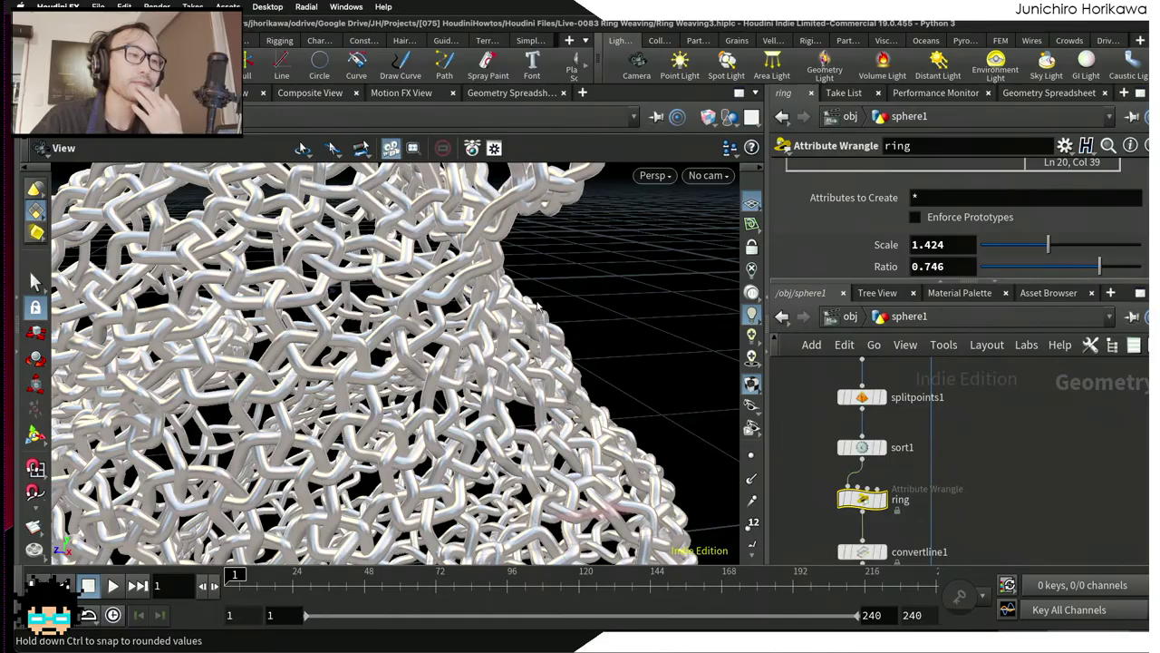
pyautogui.moveTo(508, 345); pyautogui.dragTo(802, 282)
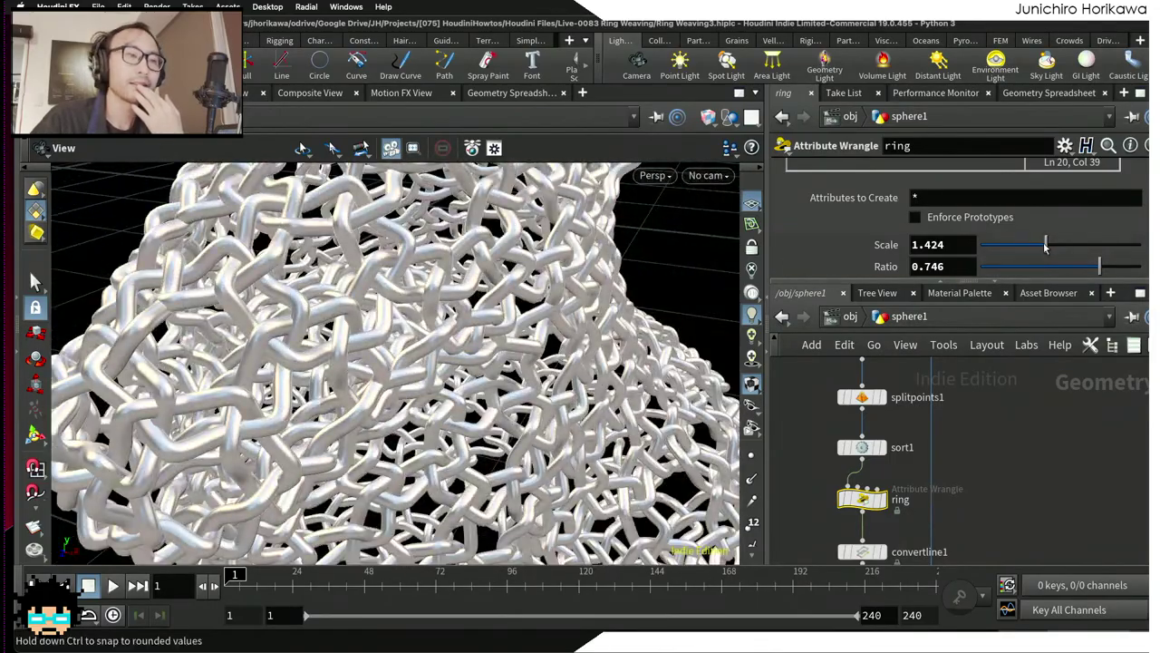
pyautogui.moveTo(1046, 245); pyautogui.dragTo(1053, 246)
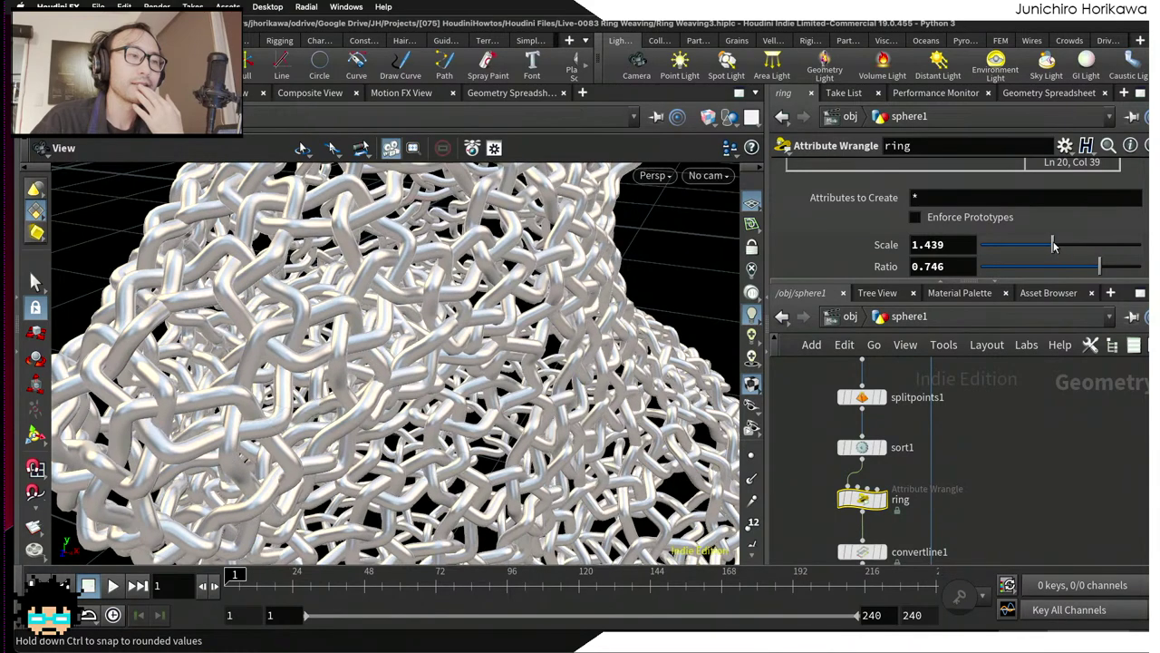
# Step: Orbit and zoom around the denser woven pig-head mesh
pyautogui.press('Escape')
pyautogui.moveTo(495, 262); pyautogui.dragTo(451, 323)
pyautogui.scroll(10, 451, 324)
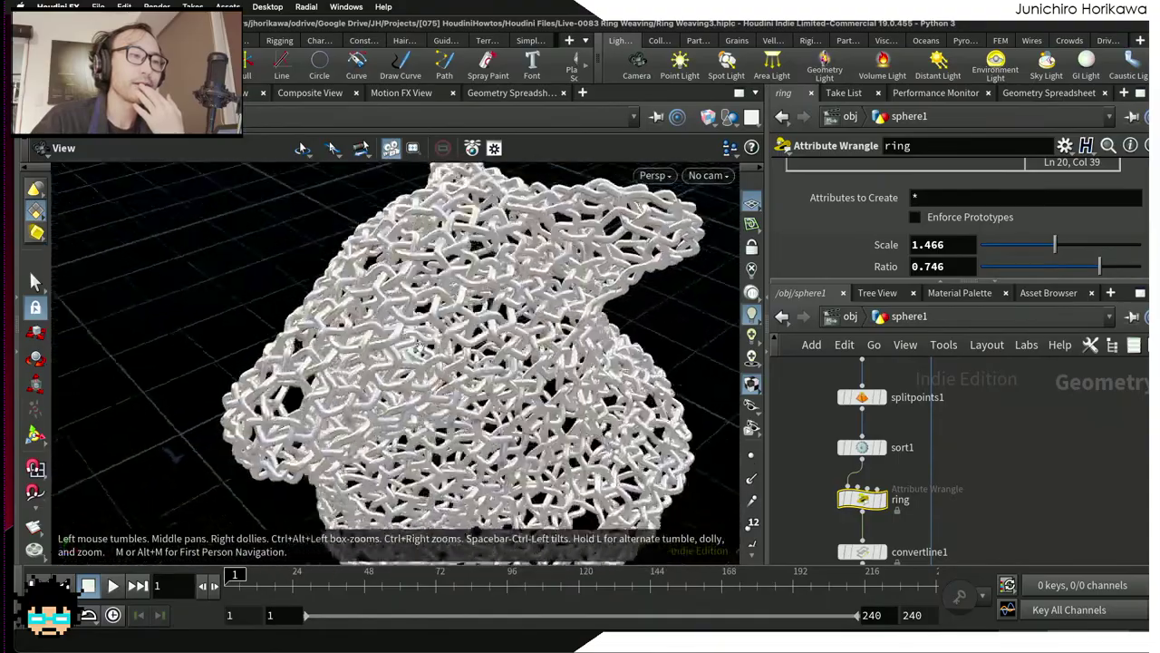
pyautogui.scroll(-5, 316, 272)
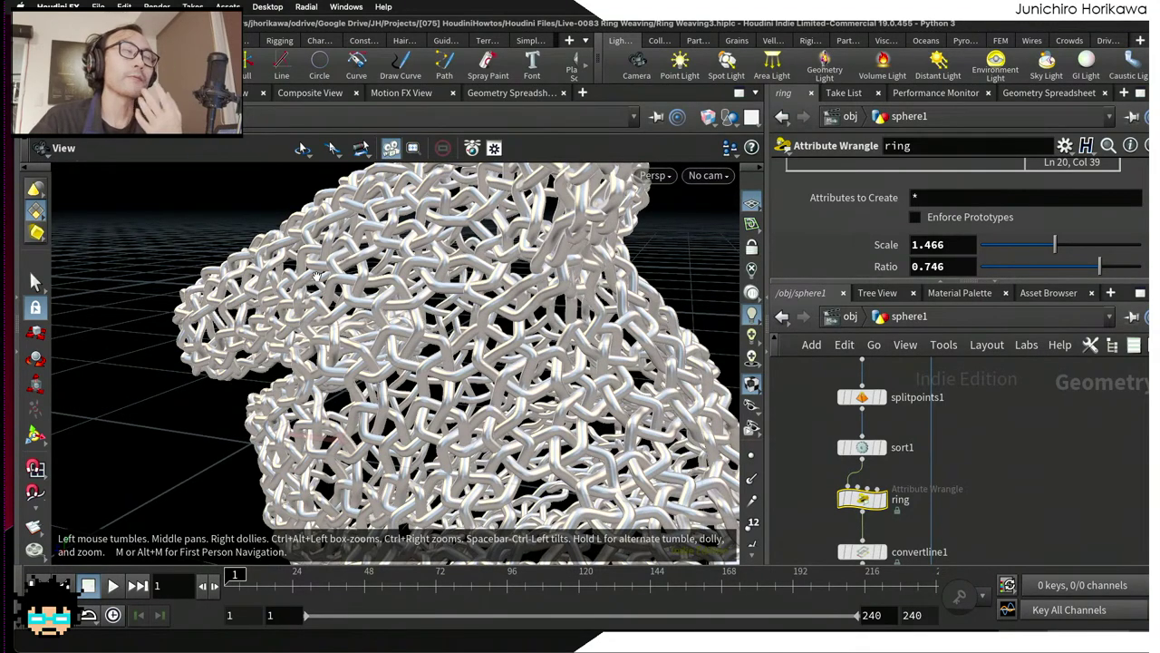
pyautogui.scroll(-10, 373, 347)
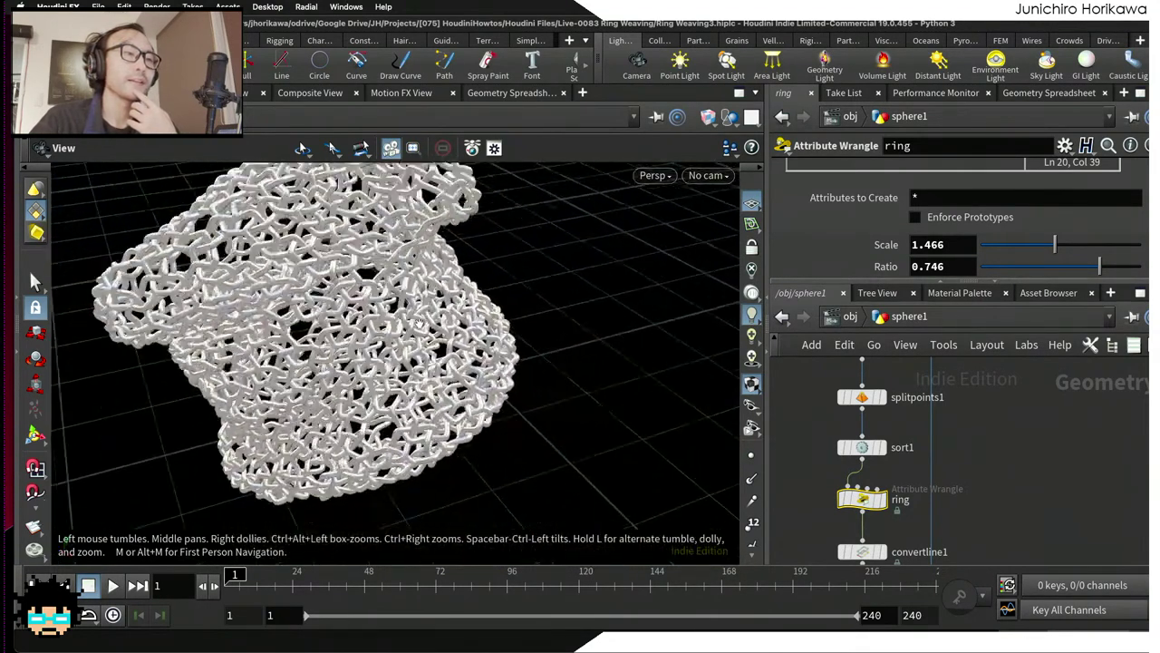
pyautogui.moveTo(498, 361); pyautogui.dragTo(565, 305)
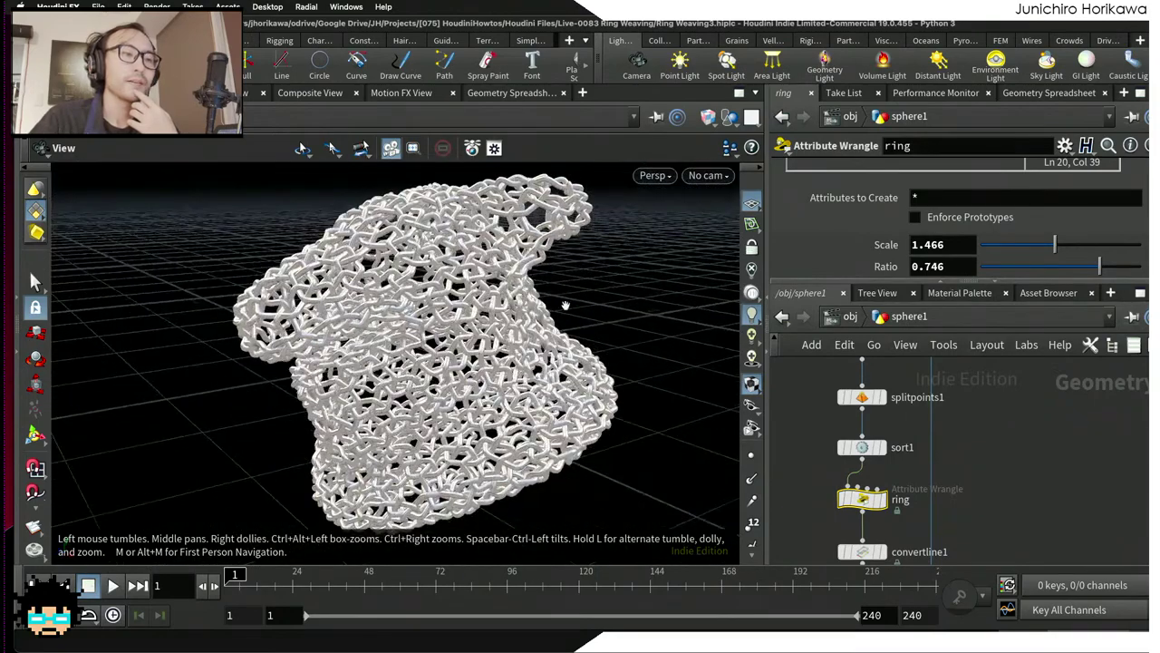
pyautogui.scroll(10, 963, 253)
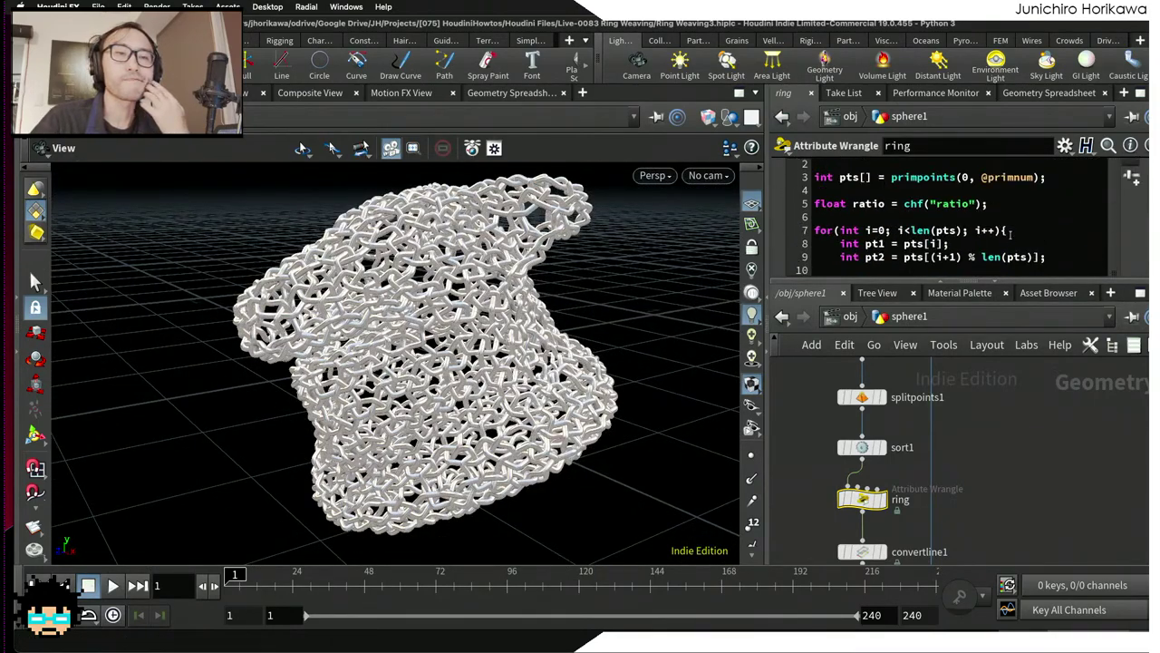
pyautogui.scroll(2, 997, 243)
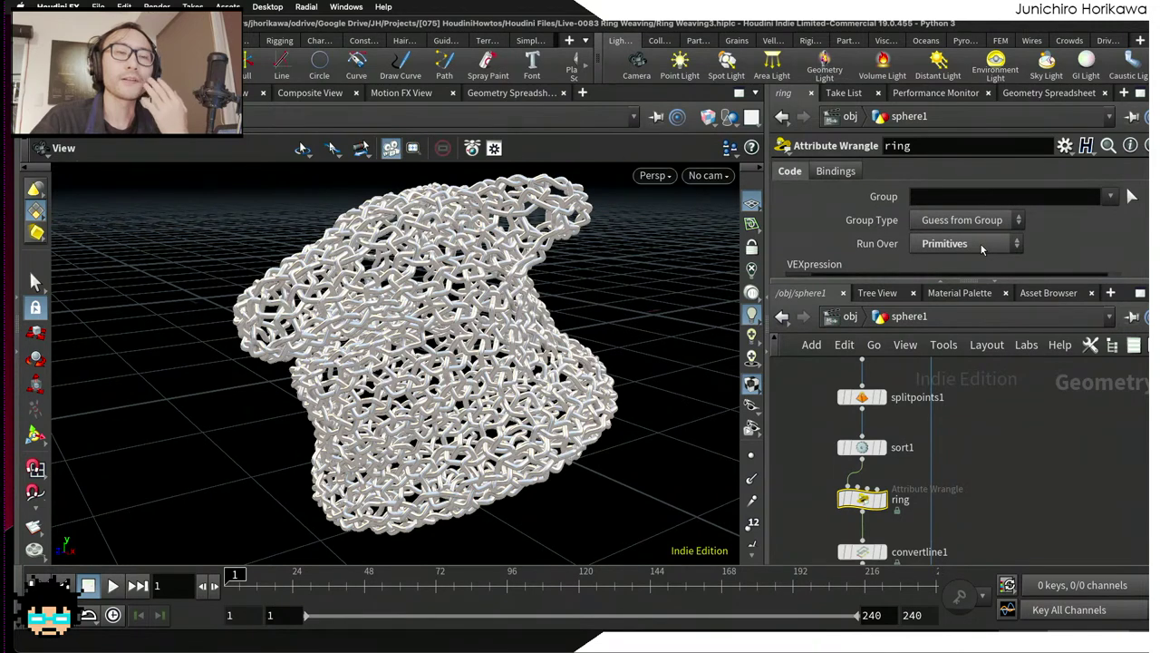
# Step: Confirm the wrangle's Run Over stays Primitives and bring up the Persp shading choices
pyautogui.click(982, 245)
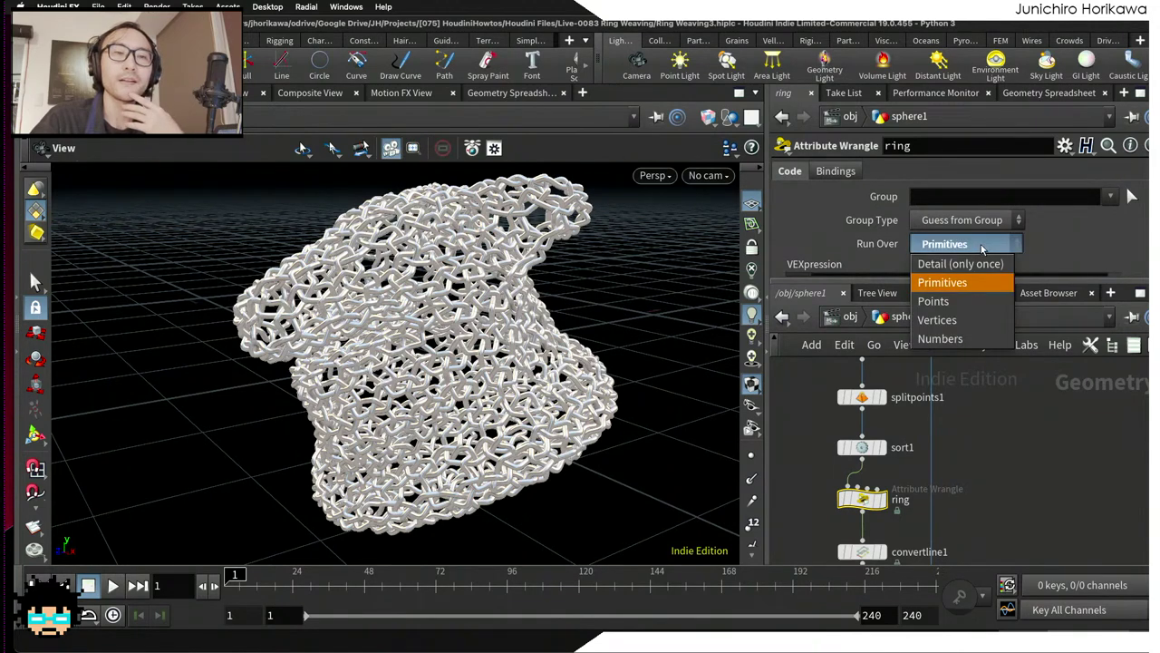
pyautogui.click(1047, 241)
pyautogui.click(654, 175)
pyautogui.moveTo(671, 246)
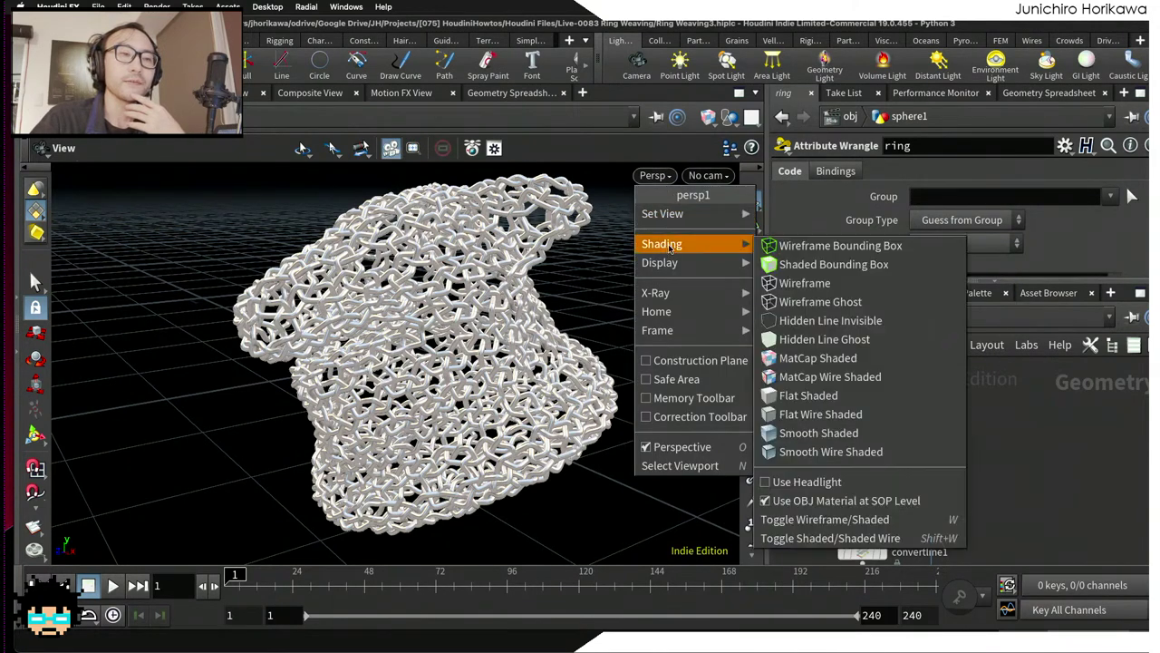
# Step: Show the ring mesh smooth shaded with wireframe overlay and orbit it
pyautogui.click(832, 451)
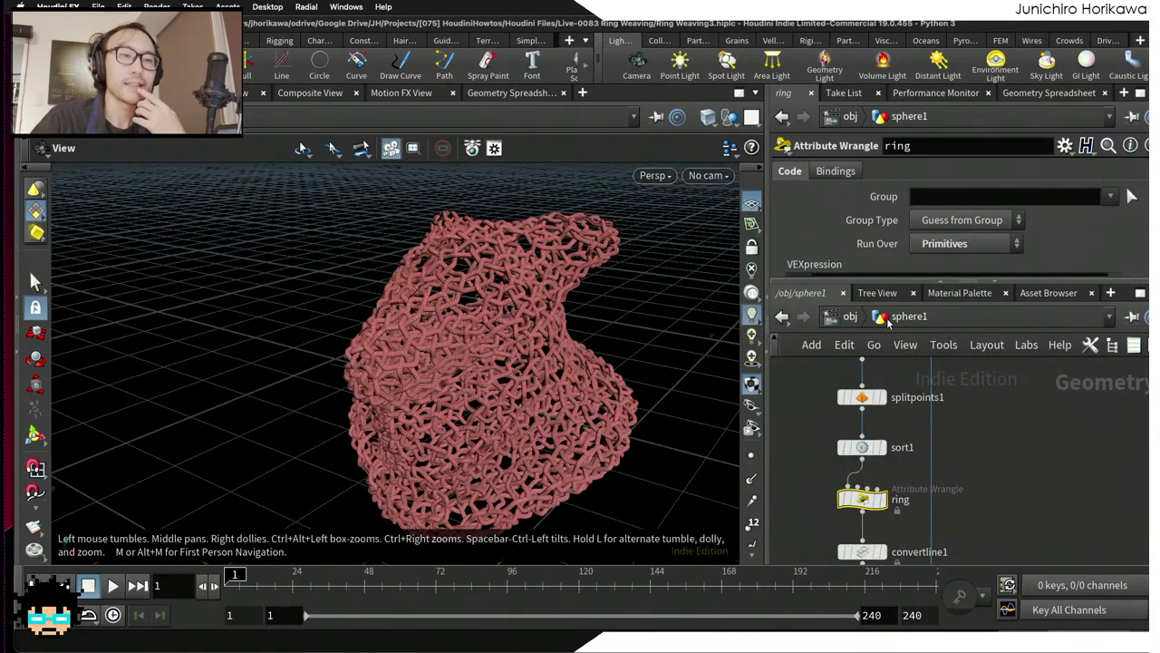
pyautogui.moveTo(545, 280); pyautogui.dragTo(650, 271)
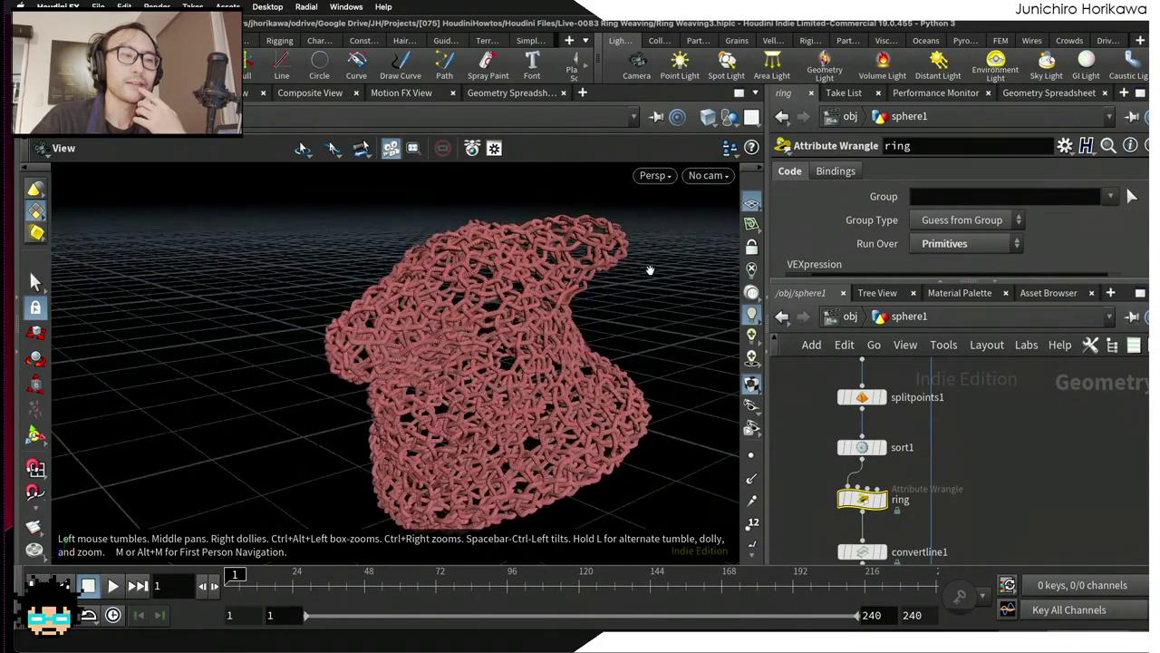
pyautogui.moveTo(946, 415); pyautogui.dragTo(906, 480, button='middle')
# Step: Insert an Attribute Delete below switch1 removing the uv vertex and shop_materialpath primitive attributes
pyautogui.press('Tab')
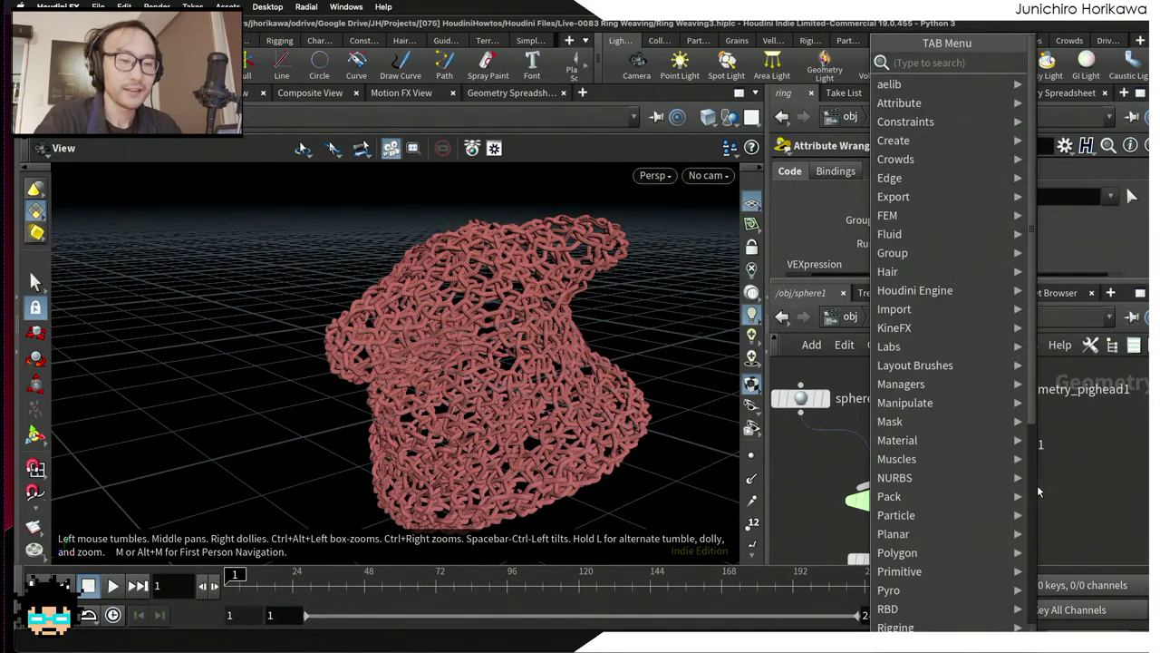
pyautogui.write('at')
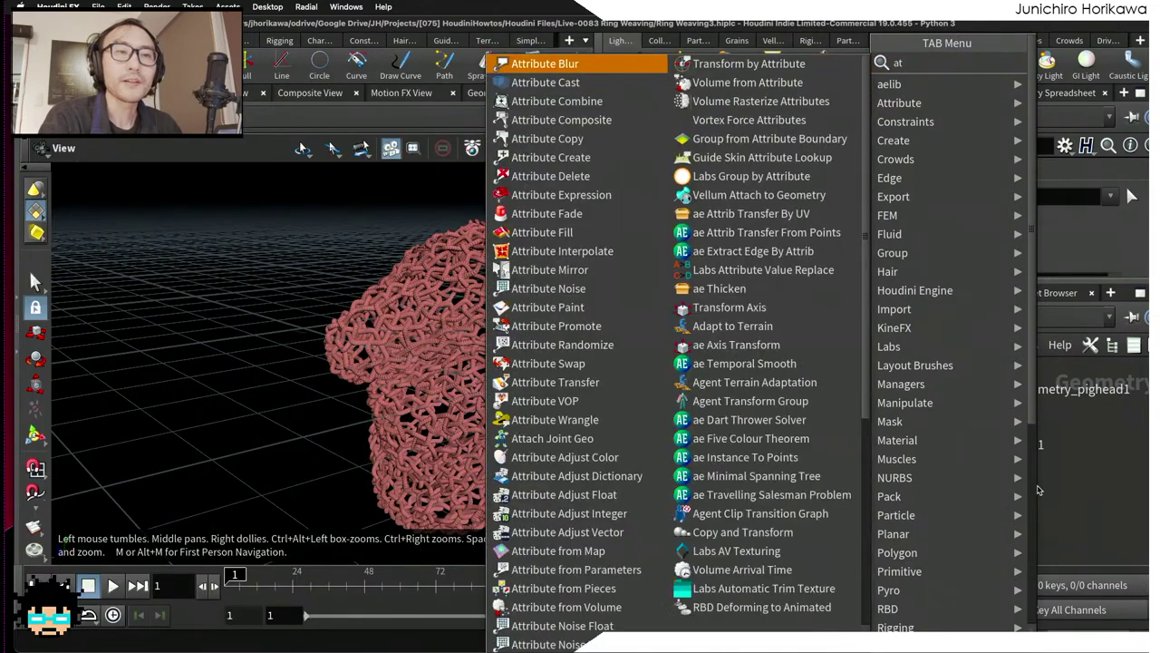
pyautogui.write('tri')
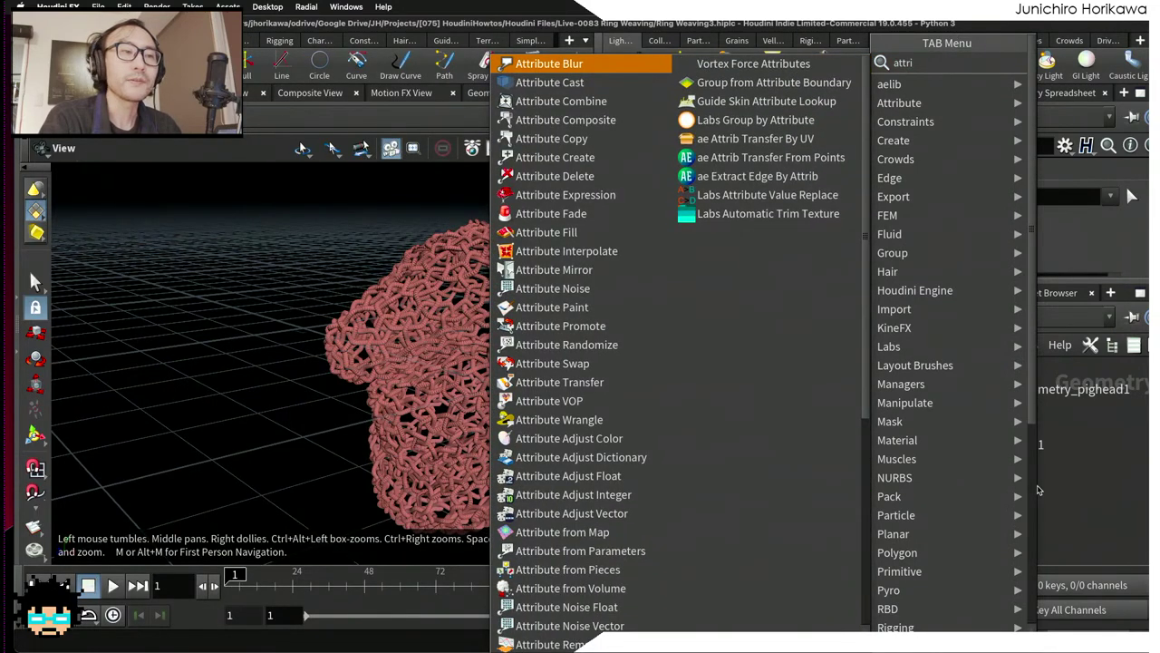
pyautogui.write('dele')
pyautogui.press('Return')
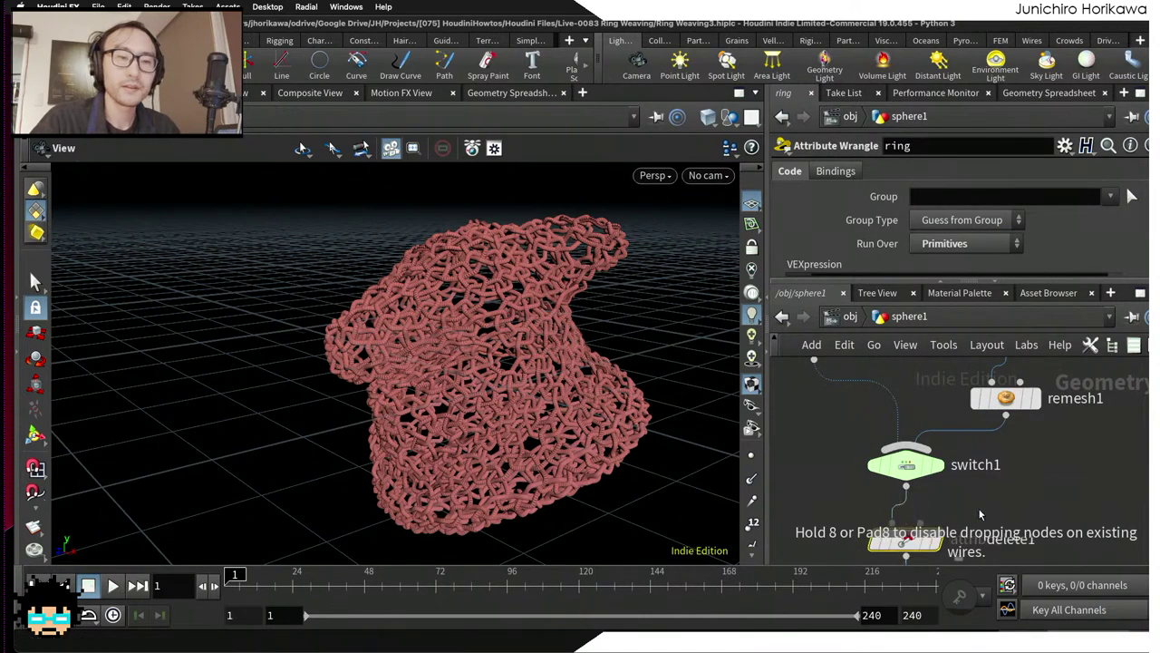
pyautogui.click(908, 526)
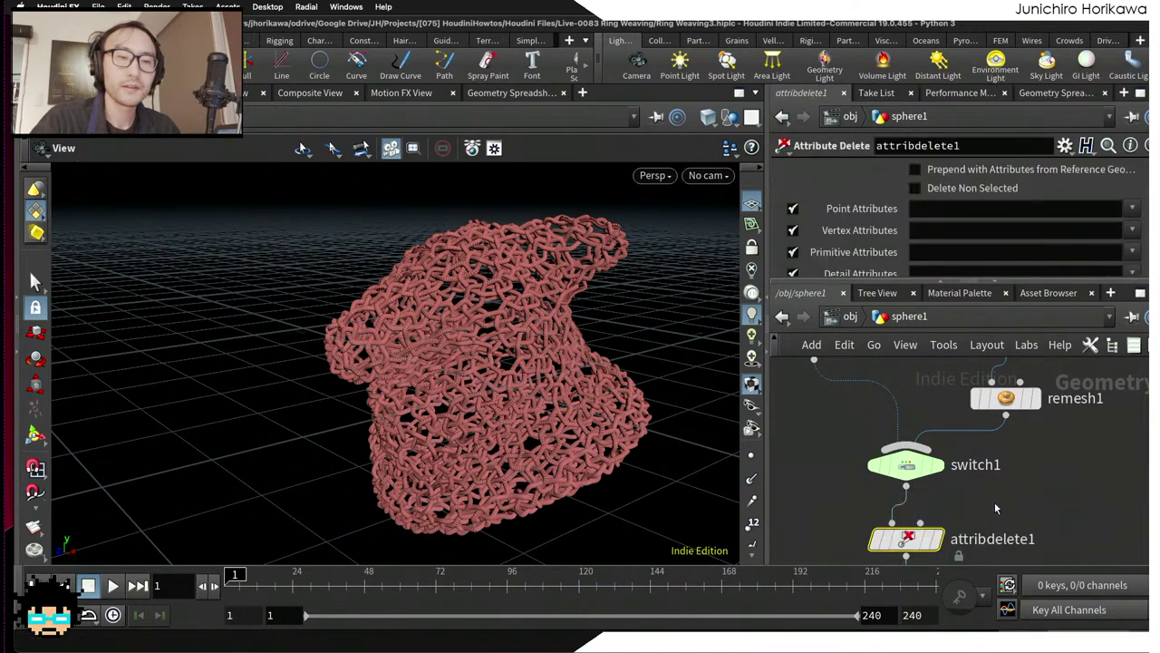
pyautogui.click(1133, 230)
pyautogui.click(1120, 246)
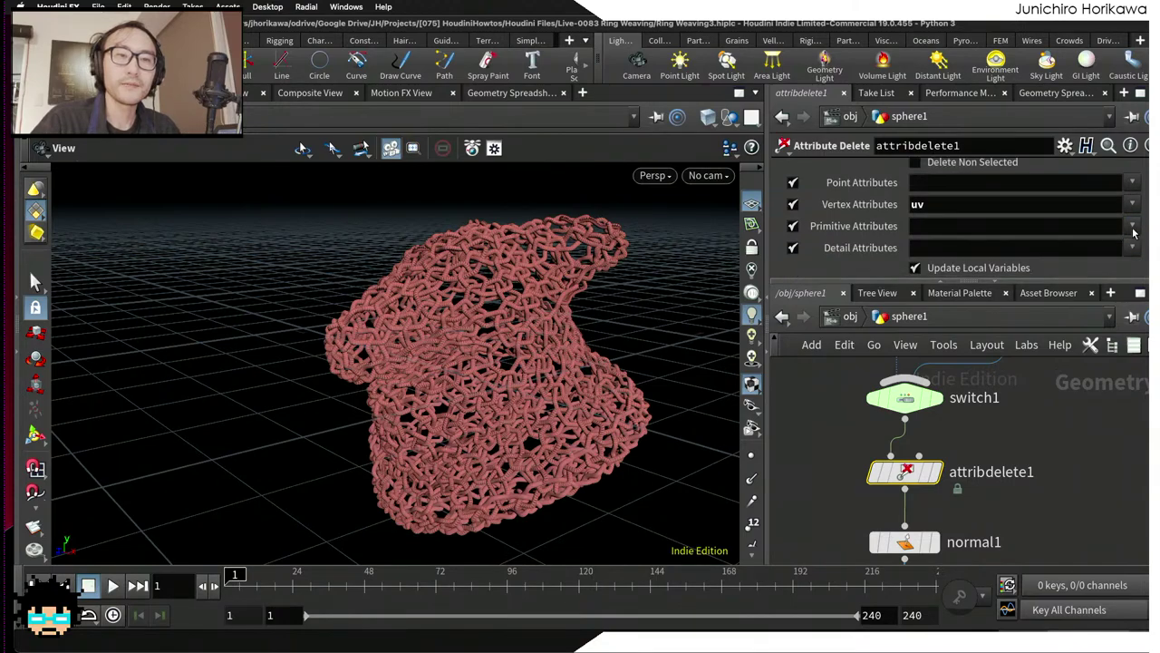
pyautogui.click(1132, 230)
pyautogui.click(1120, 246)
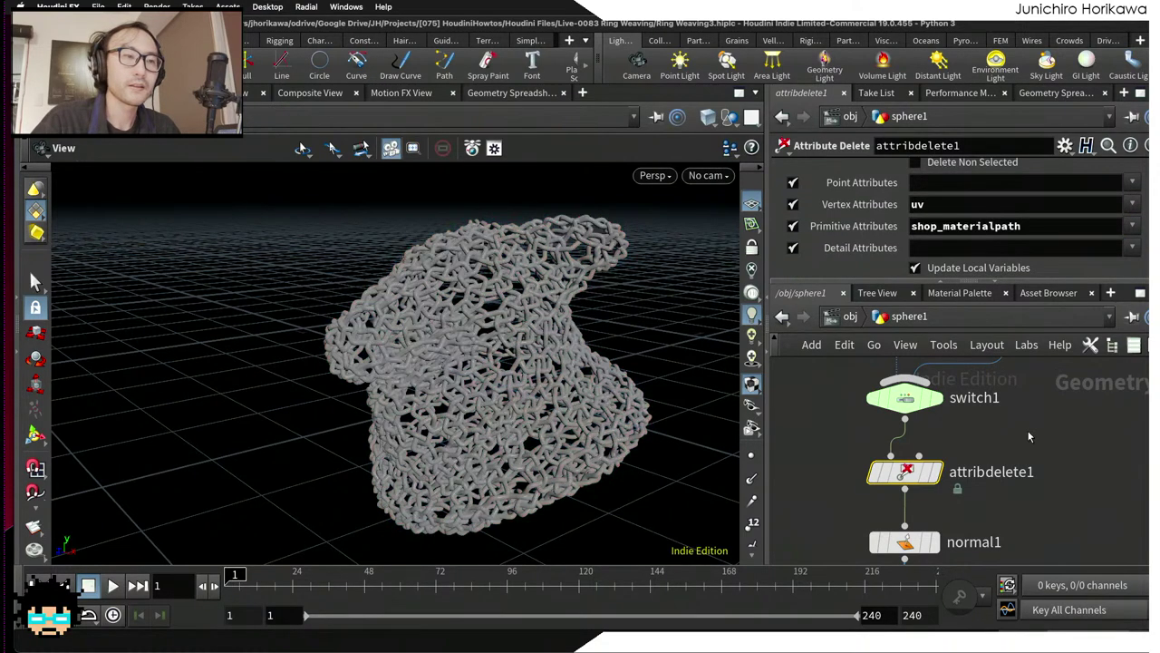
# Step: Orbit the now grey mesh and rearrange the network editor view
pyautogui.moveTo(580, 362); pyautogui.dragTo(495, 335)
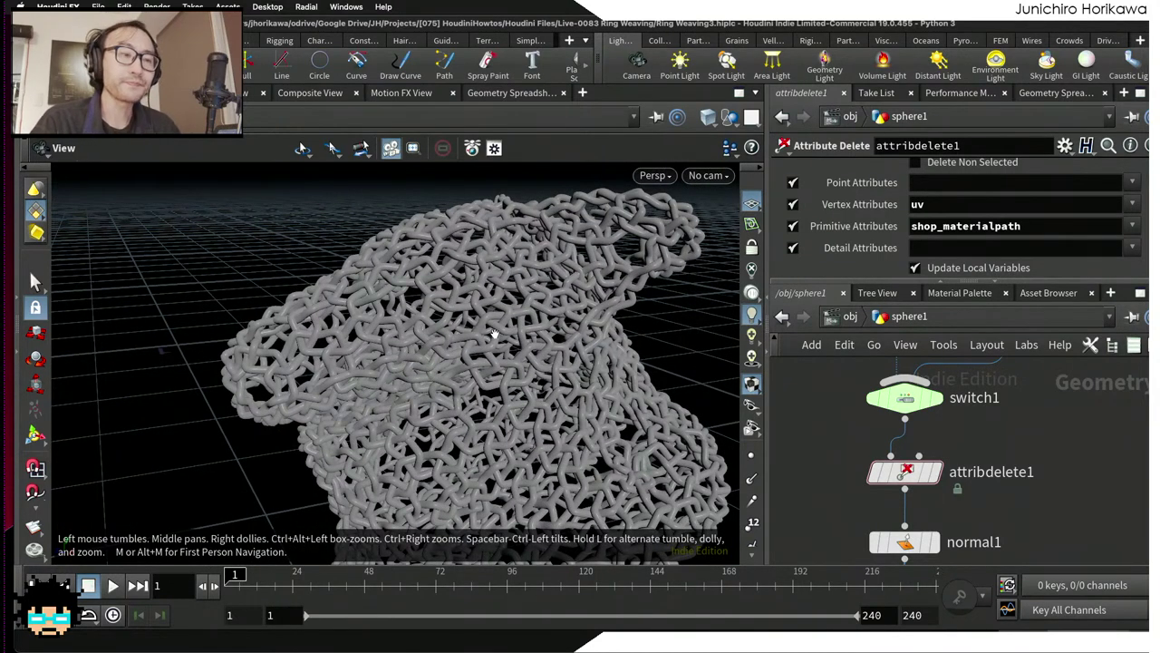
pyautogui.scroll(5, 495, 335)
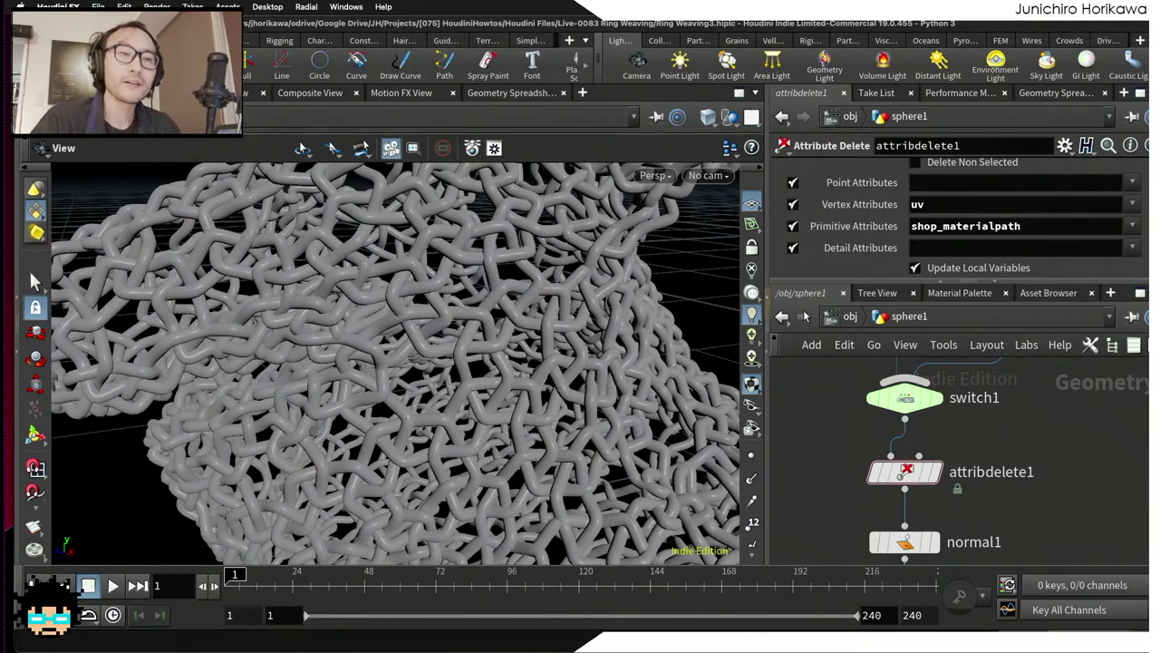
pyautogui.moveTo(831, 282); pyautogui.dragTo(832, 264)
pyautogui.scroll(-8, 861, 372)
pyautogui.moveTo(862, 372); pyautogui.dragTo(905, 403, button='middle')
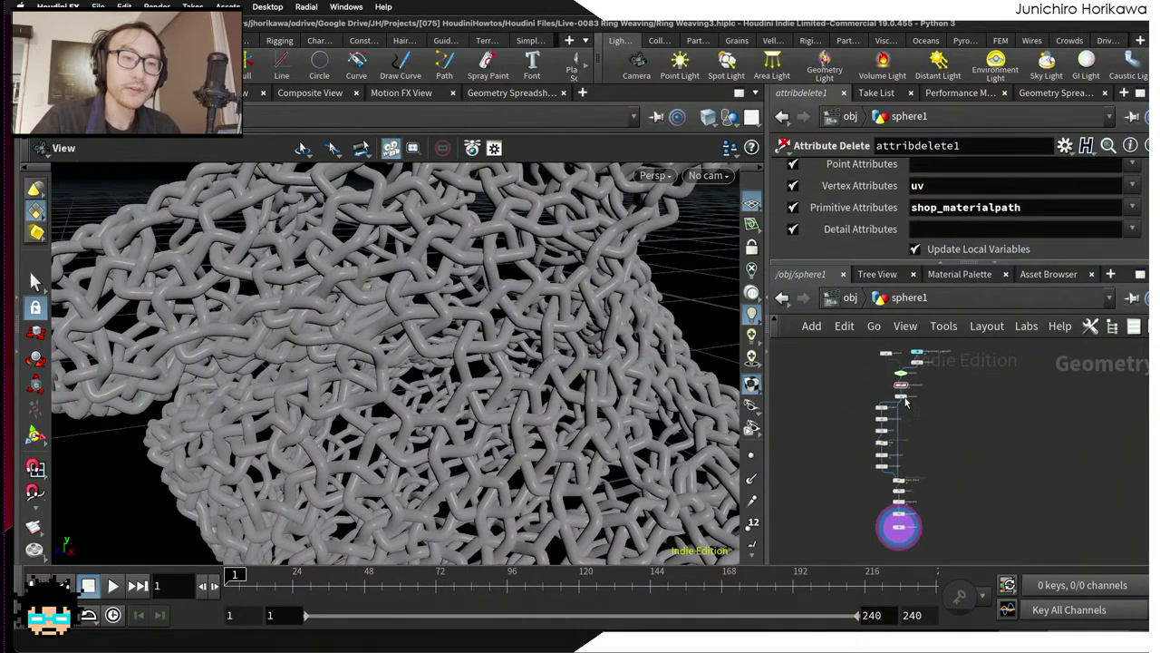
# Step: Create principledshader1 in the /mat network and assign it to the woven mesh
pyautogui.click(847, 299)
pyautogui.click(848, 298)
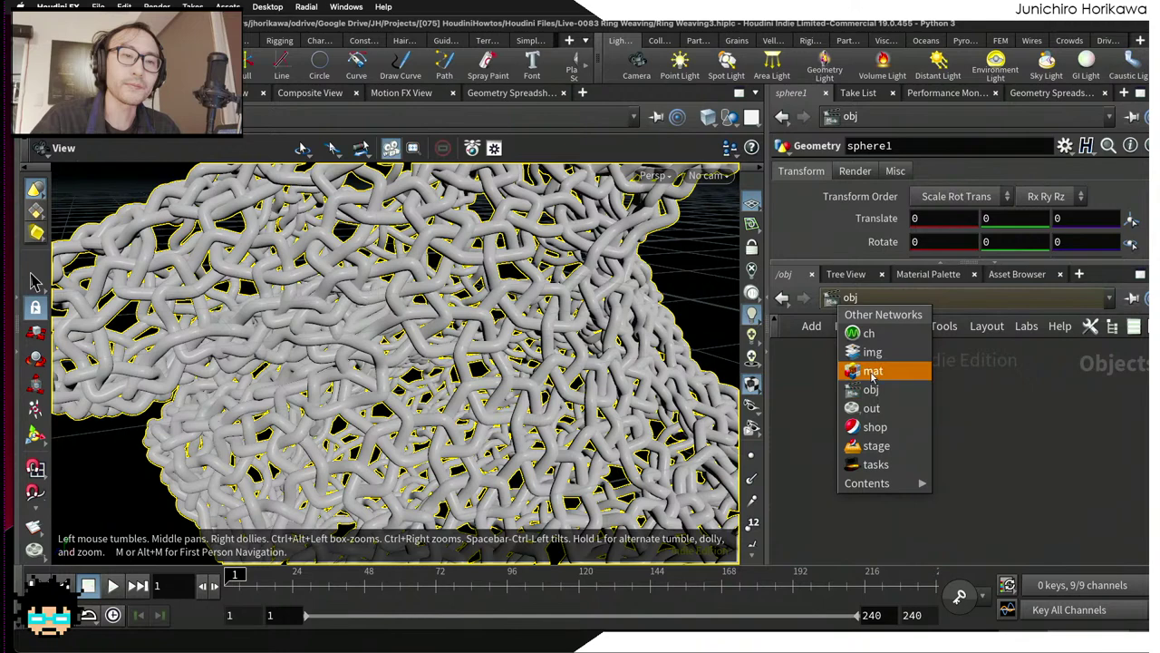
pyautogui.click(872, 383)
pyautogui.press('Tab')
pyautogui.write('prins')
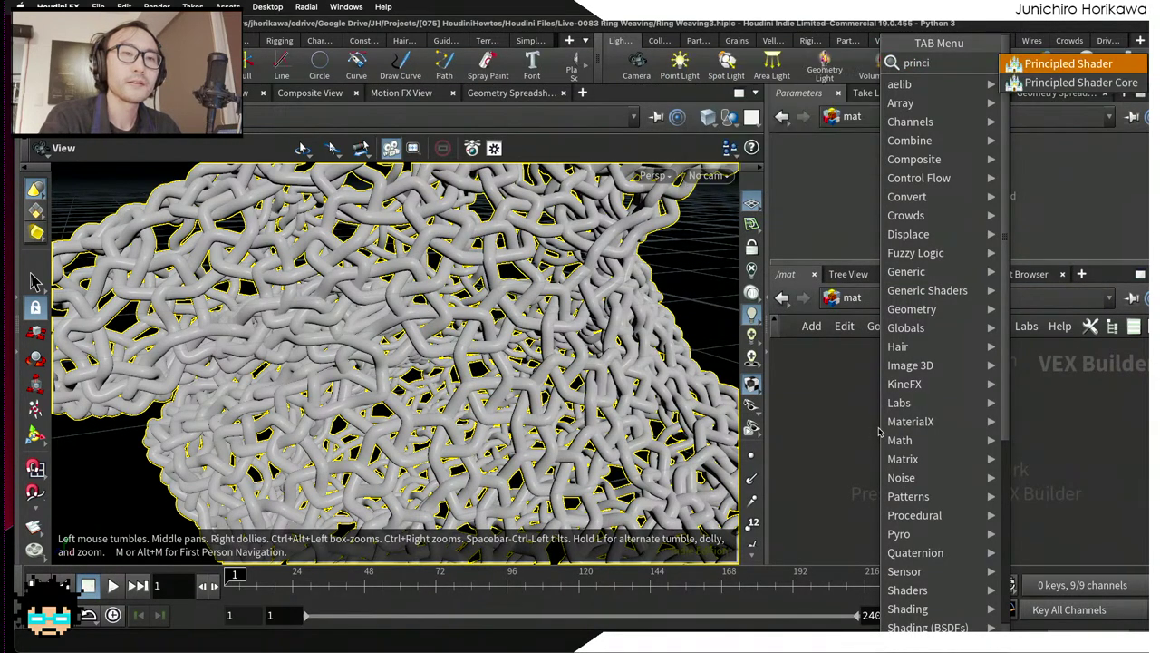
pyautogui.press('Return')
pyautogui.click(880, 433)
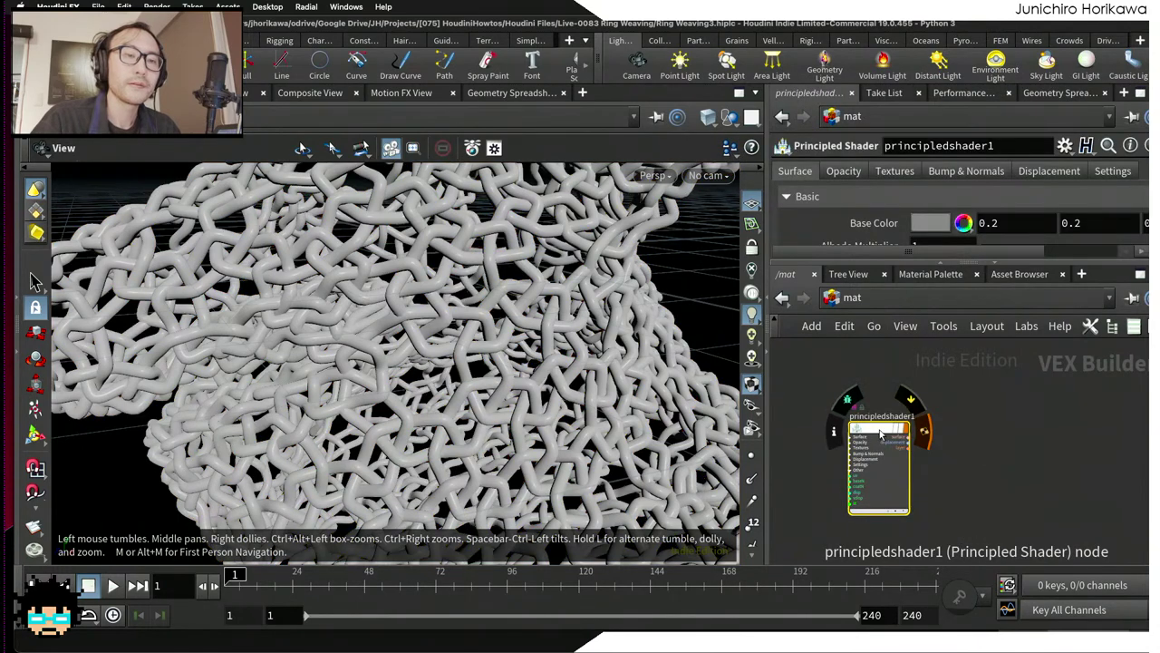
pyautogui.moveTo(881, 433); pyautogui.dragTo(544, 338)
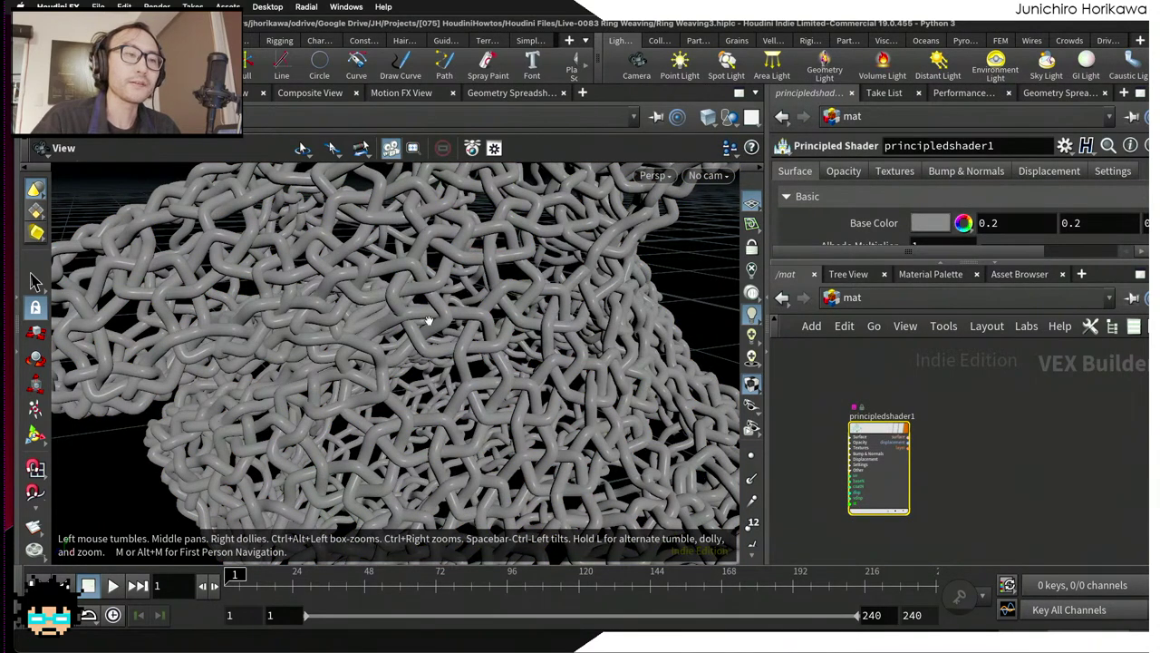
# Step: Set the shader's Base Color to grey AAAAAA in the Color Editor
pyautogui.scroll(-5, 313, 270)
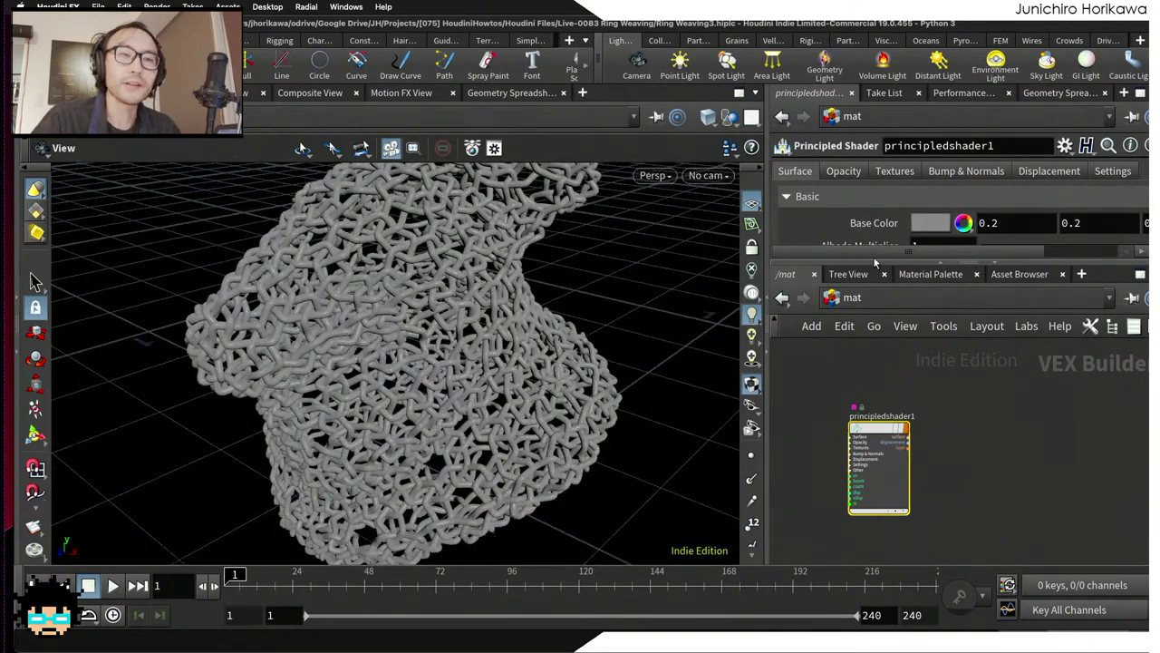
pyautogui.moveTo(884, 263); pyautogui.dragTo(885, 365)
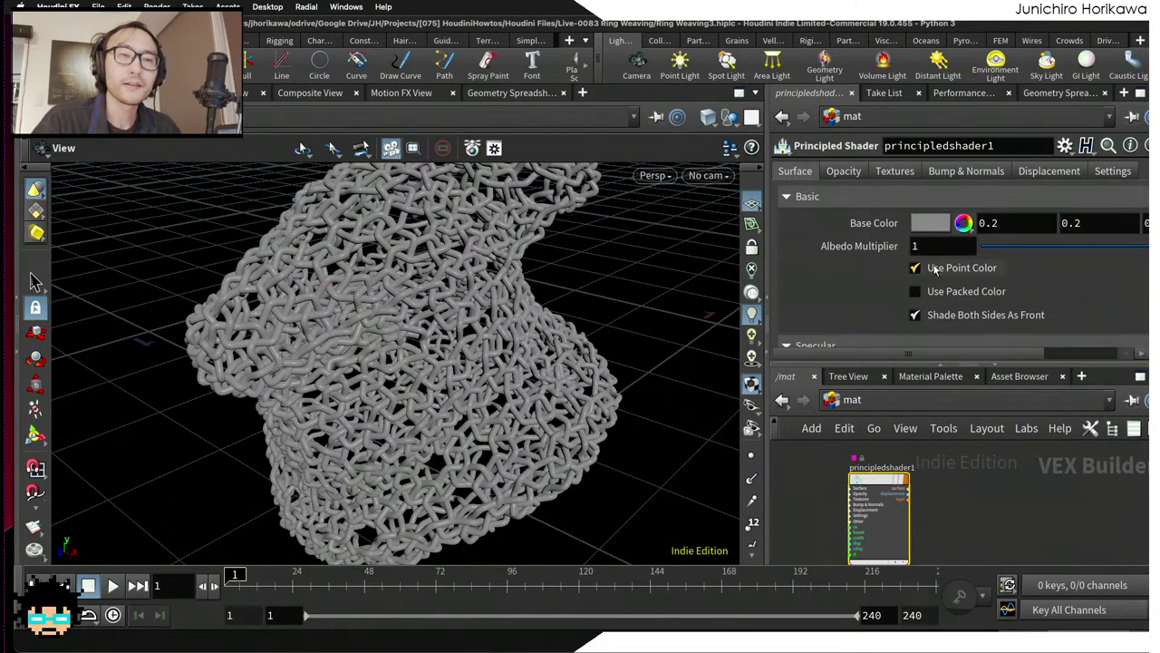
pyautogui.scroll(-4, 934, 269)
pyautogui.scroll(4, 935, 268)
pyautogui.scroll(-4, 935, 267)
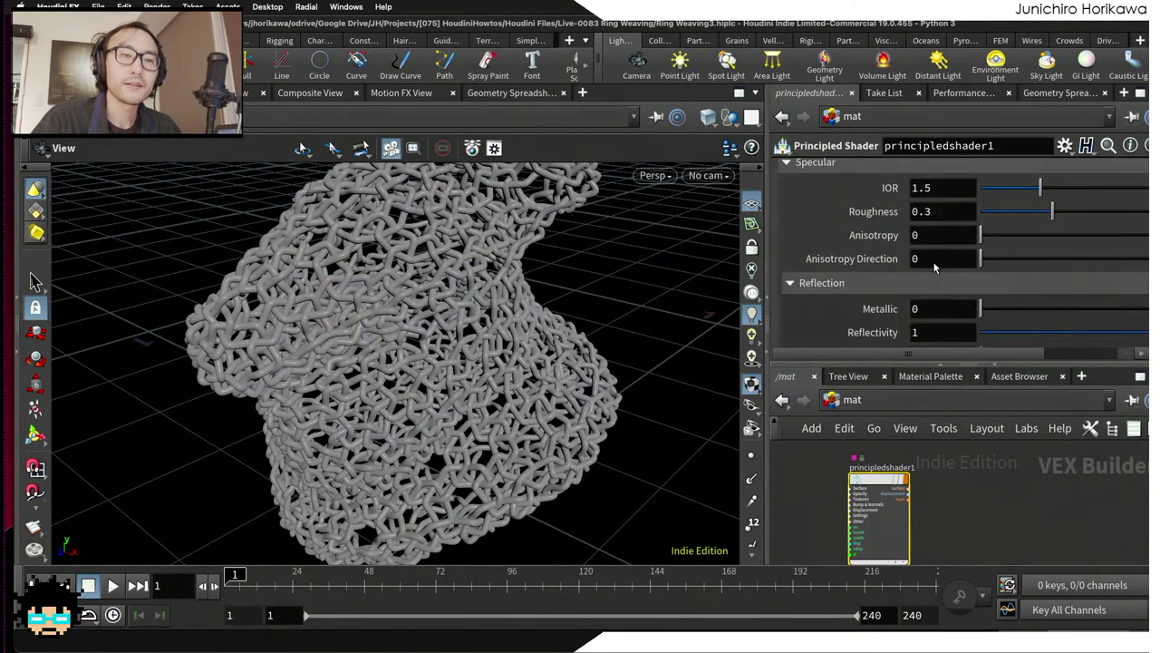
pyautogui.scroll(4, 934, 265)
pyautogui.click(929, 181)
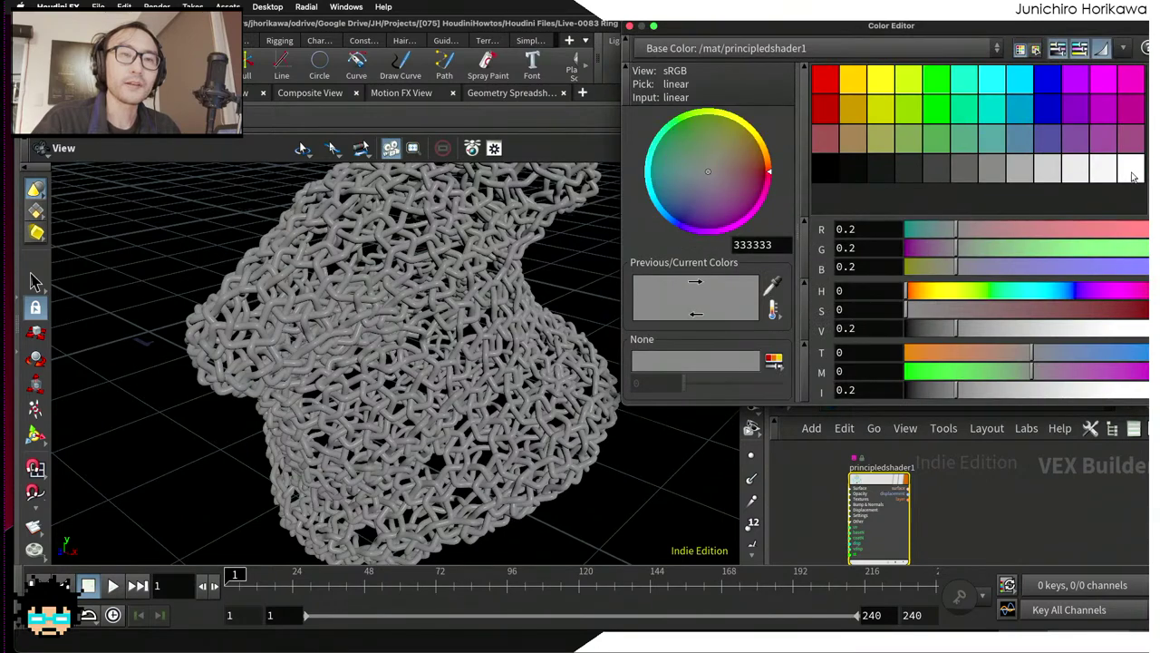
pyautogui.click(1132, 172)
pyautogui.click(1102, 172)
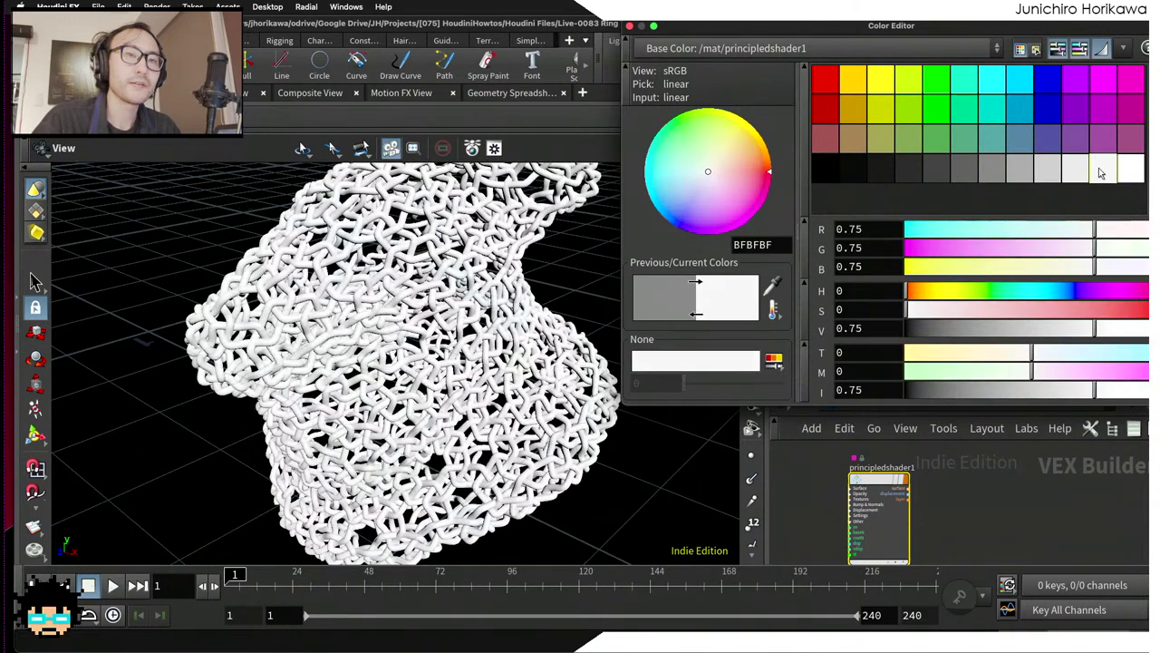
pyautogui.click(1074, 173)
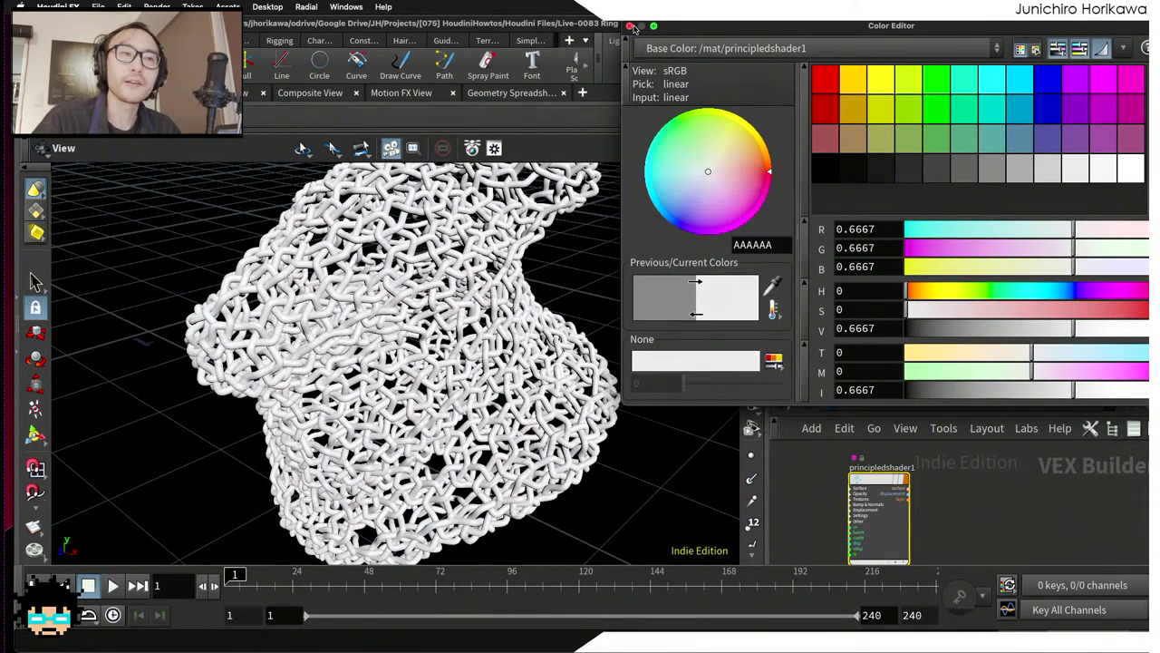
pyautogui.click(631, 26)
# Step: Raise the shader's Metallic value to 1
pyautogui.scroll(-5, 948, 207)
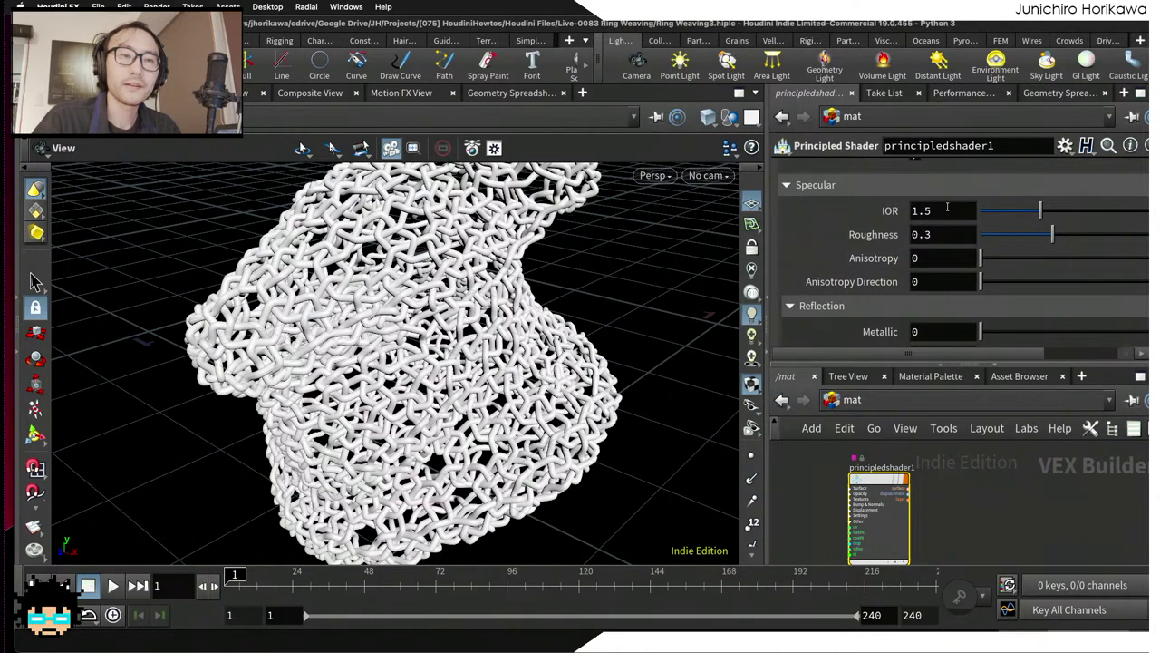
pyautogui.moveTo(771, 209); pyautogui.dragTo(648, 211)
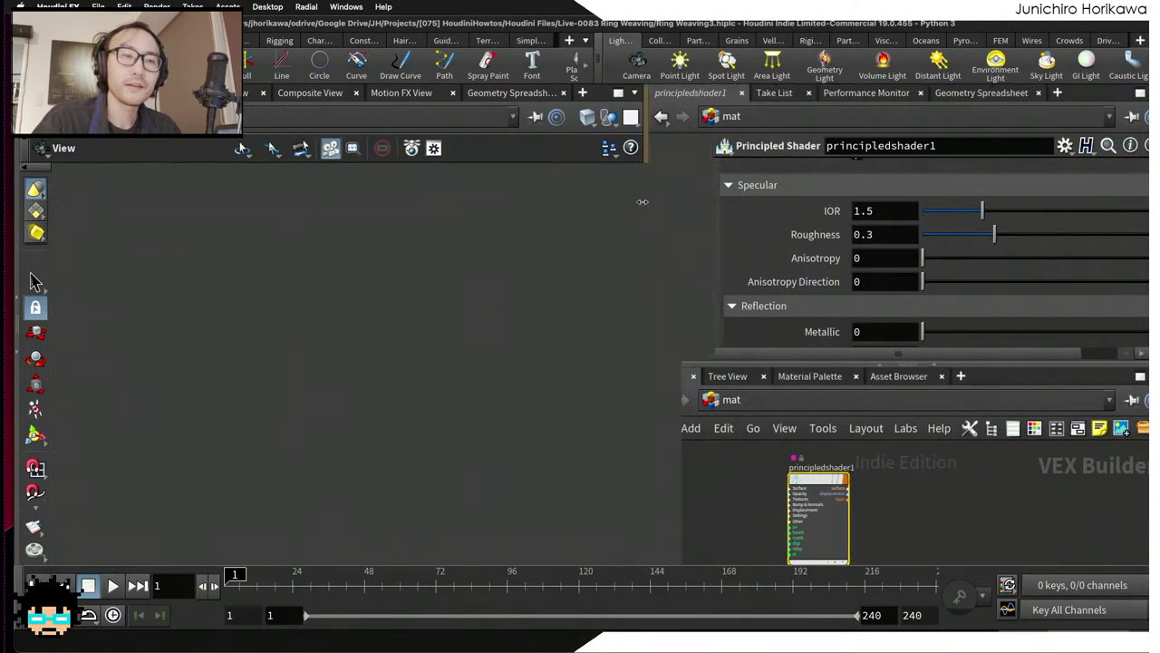
pyautogui.moveTo(860, 334); pyautogui.dragTo(1120, 333)
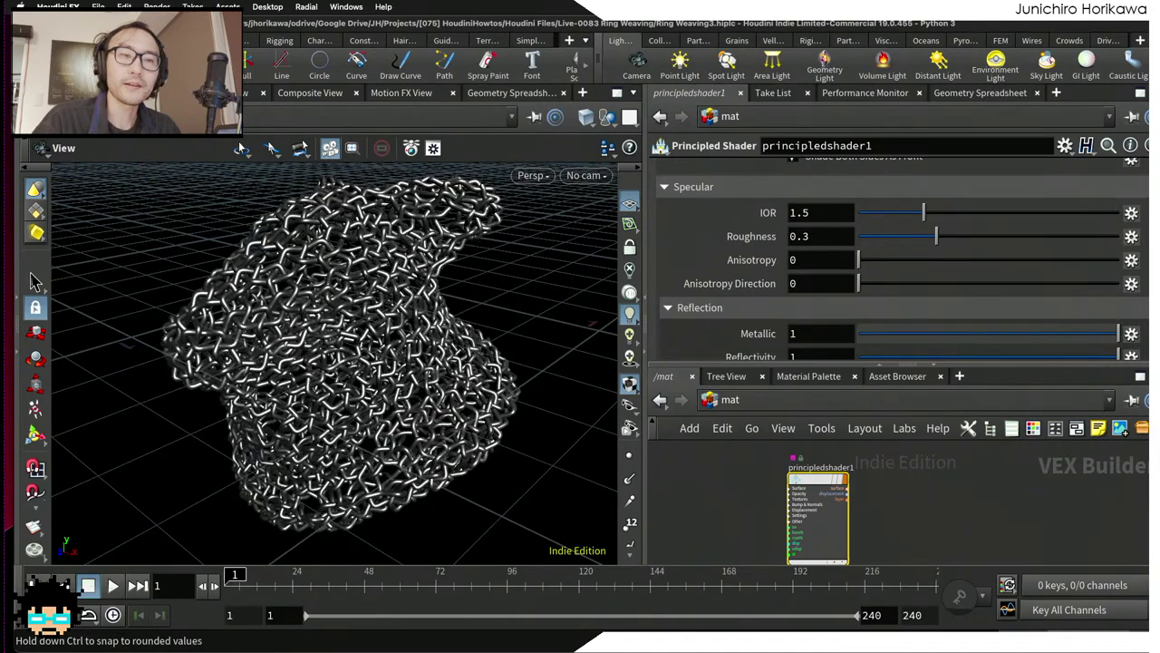
pyautogui.scroll(5, 433, 328)
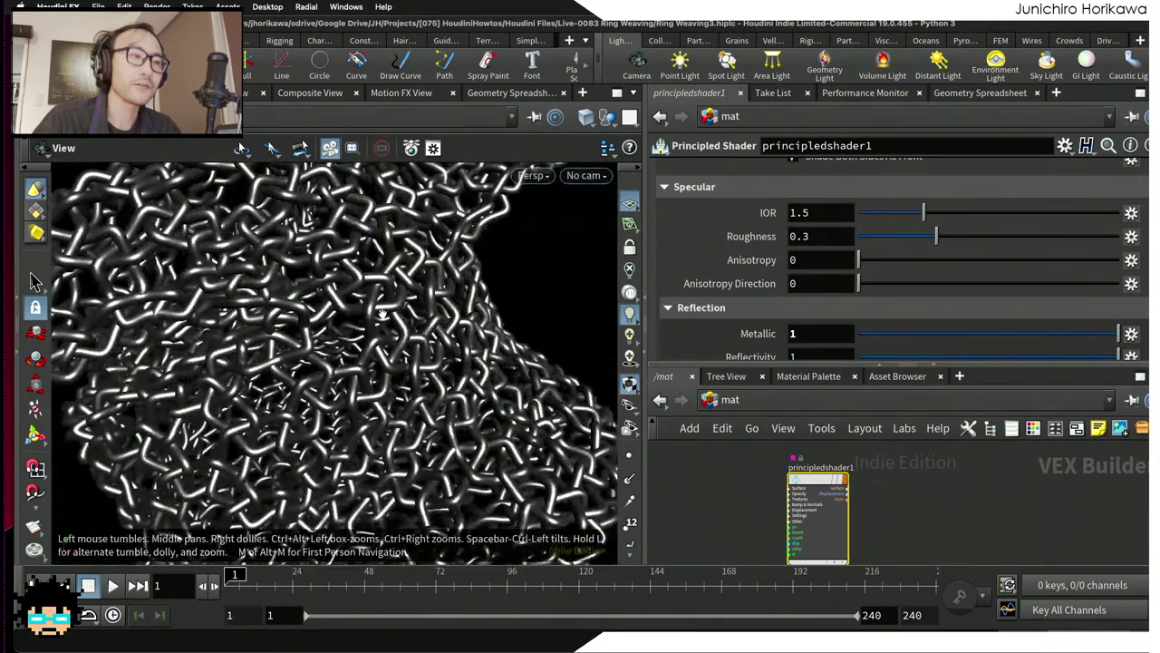
# Step: Back at object level, add an Environment Light from the Lights shelf
pyautogui.click(716, 401)
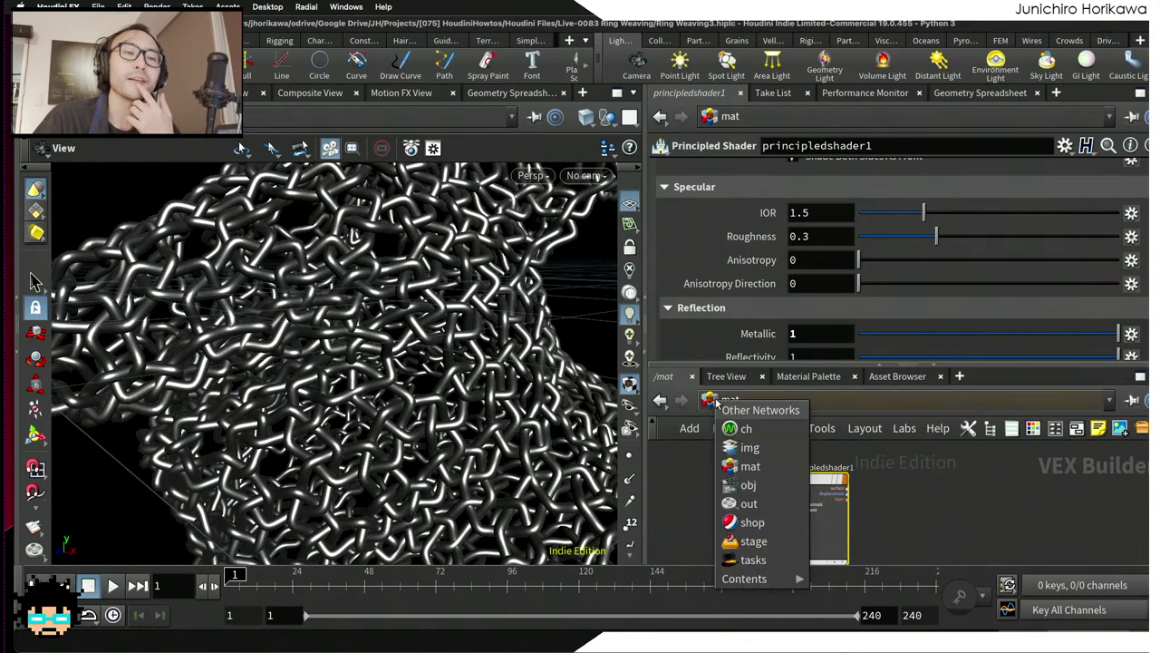
pyautogui.click(771, 483)
pyautogui.click(780, 489)
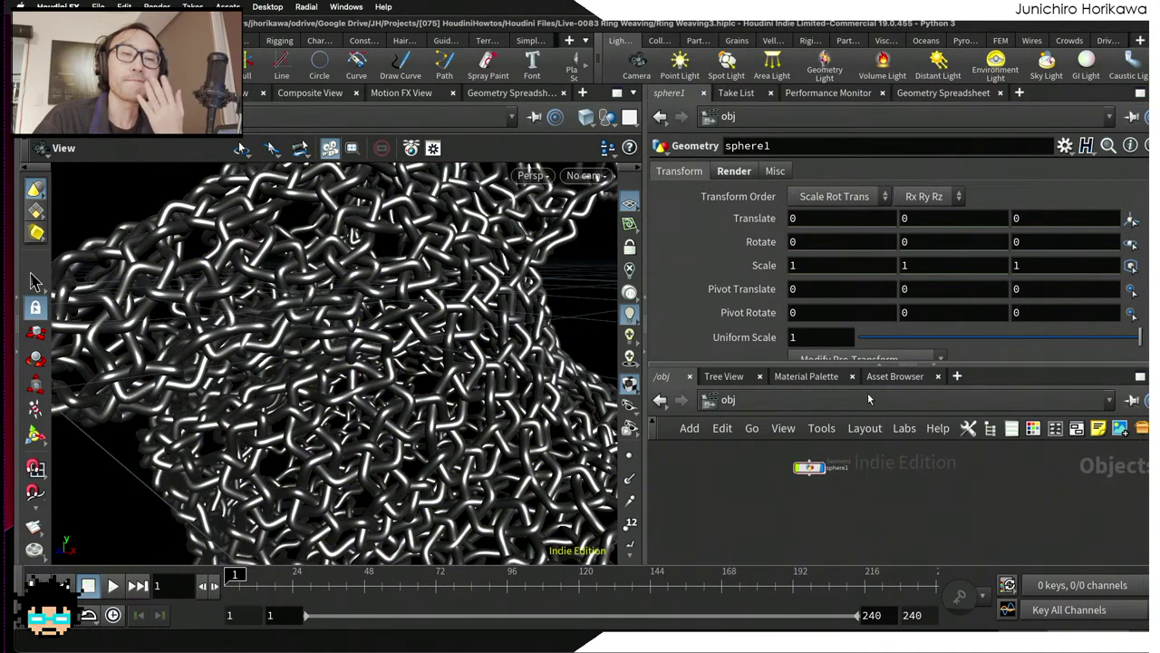
pyautogui.moveTo(863, 364); pyautogui.dragTo(862, 345)
pyautogui.scroll(3, 878, 449)
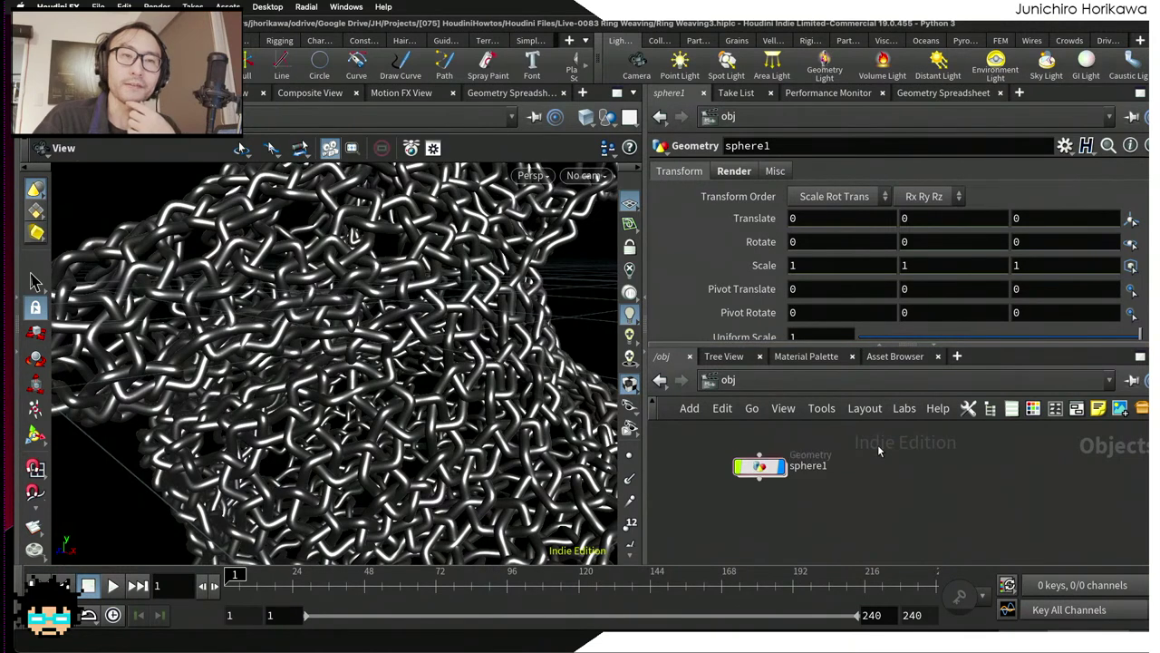
pyautogui.click(995, 64)
pyautogui.moveTo(775, 446); pyautogui.dragTo(792, 469, button='middle')
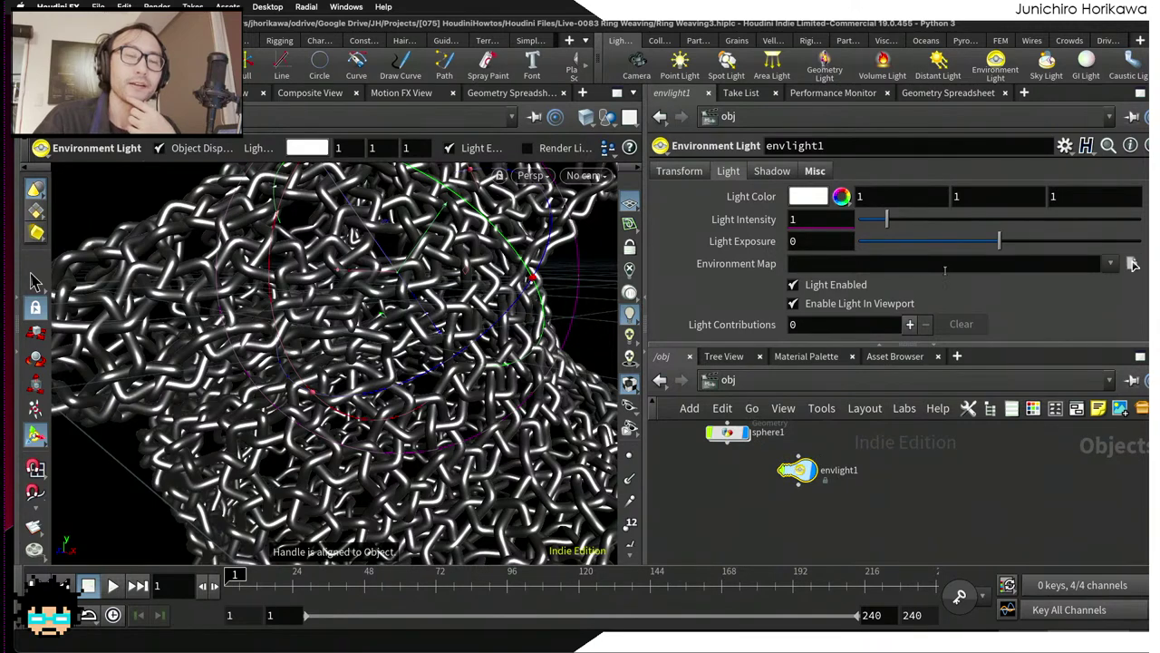
# Step: Load bright_simple_b.hdr as the light's environment map and orbit the lit lattice
pyautogui.click(1133, 263)
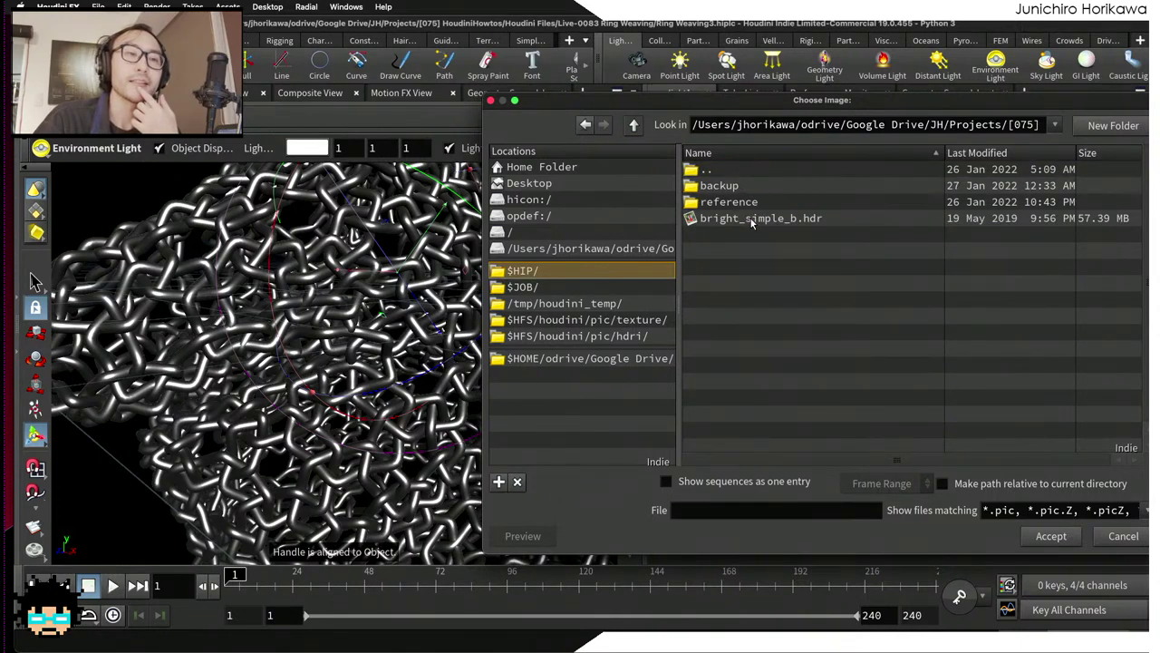
pyautogui.doubleClick(751, 219)
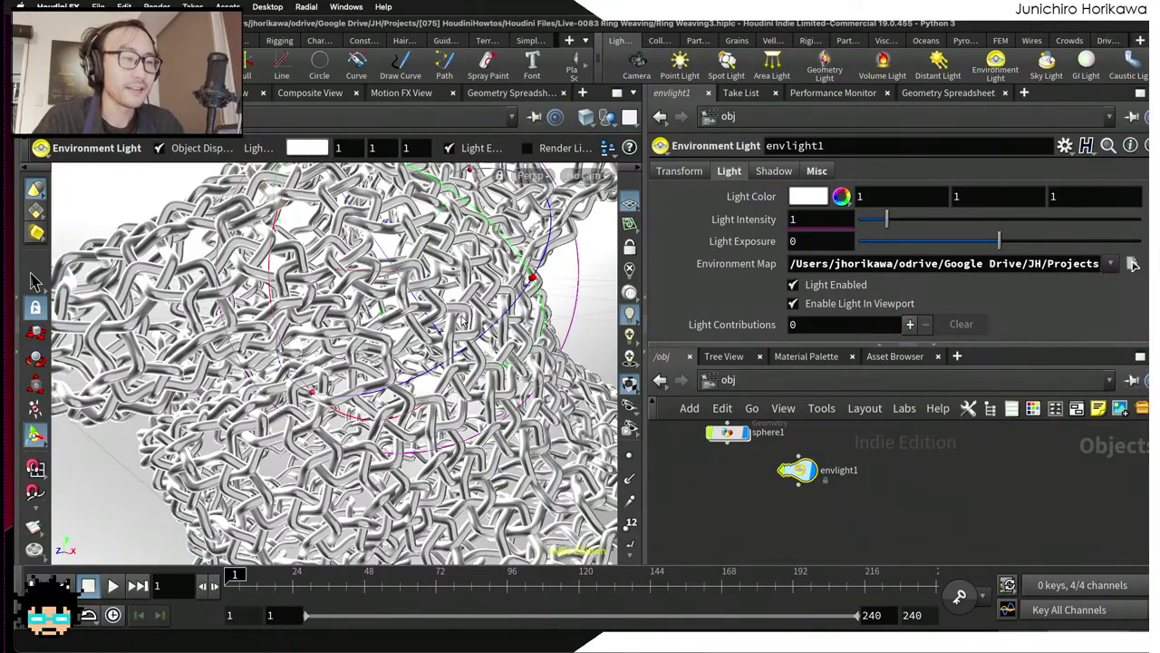
pyautogui.press('Escape')
pyautogui.moveTo(466, 322); pyautogui.dragTo(68, 547)
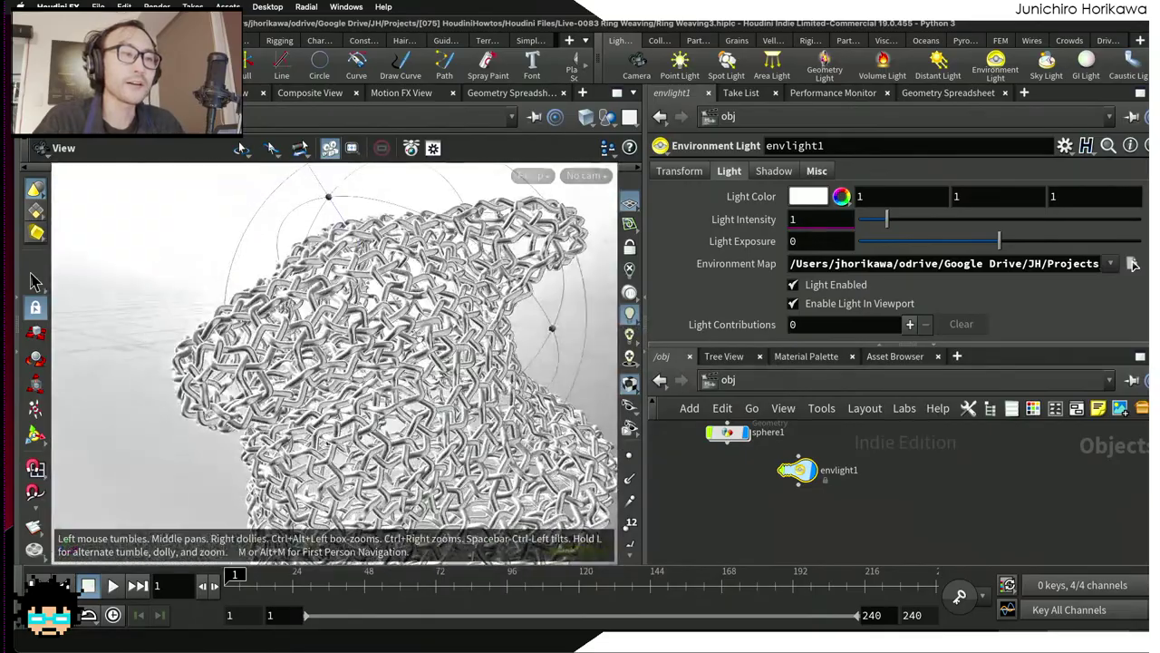
# Step: Turn off Display Environment Lights as Backgrounds in the viewport Display Options
pyautogui.press('Return')
pyautogui.keyDown('alt'); pyautogui.moveTo(341, 302); pyautogui.dragTo(214, 230); pyautogui.keyUp('alt')
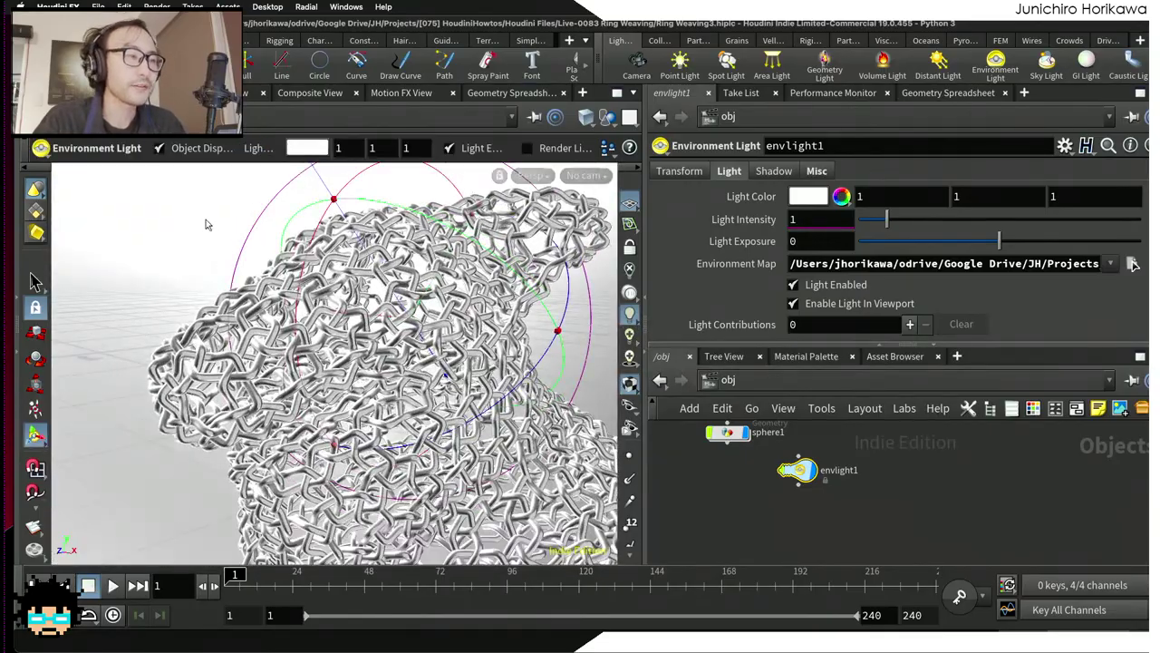
pyautogui.press('d')
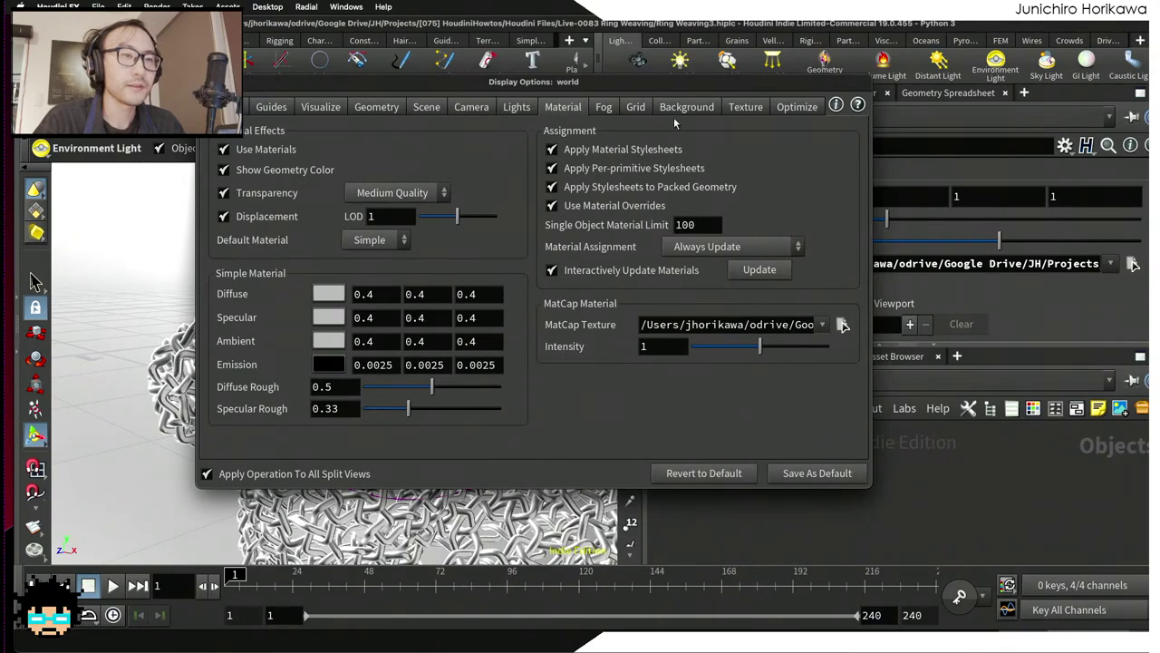
pyautogui.click(687, 107)
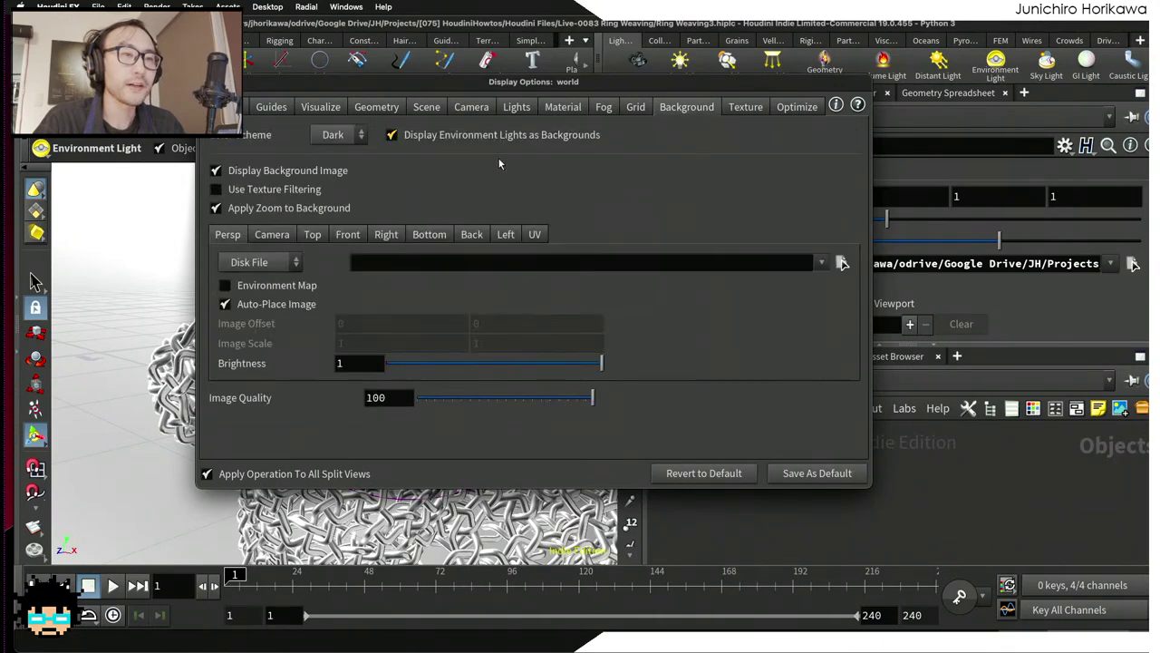
pyautogui.click(393, 135)
pyautogui.press('Escape')
pyautogui.moveTo(363, 344); pyautogui.dragTo(417, 331)
pyautogui.scroll(3, 363, 345)
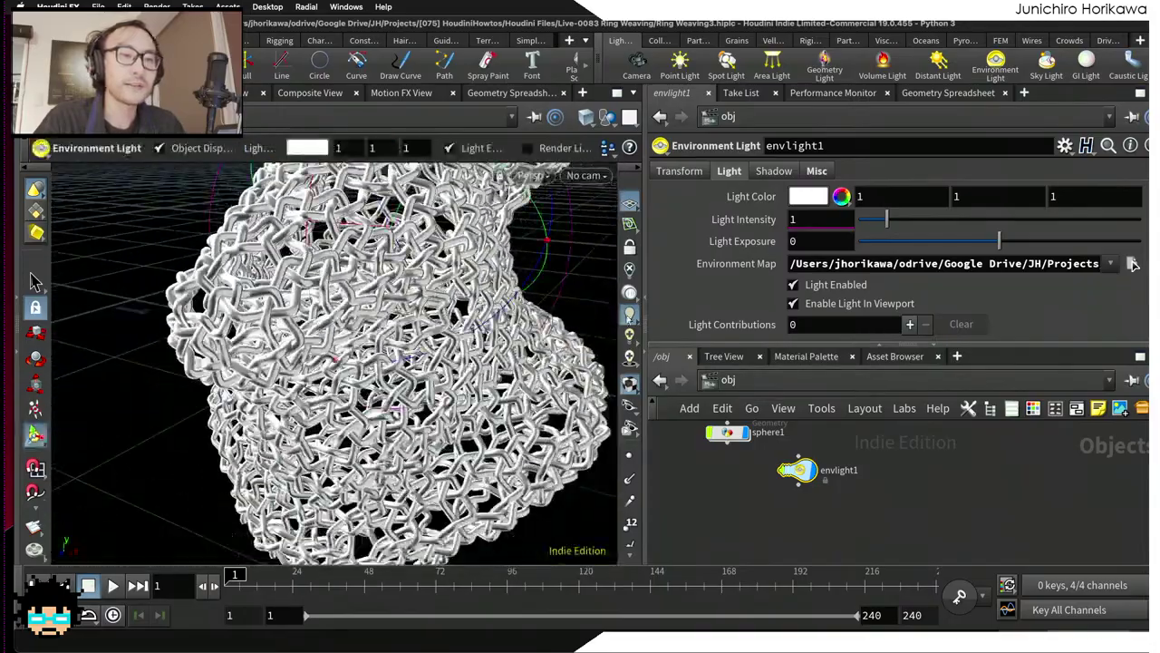
pyautogui.scroll(-2, 1133, 264)
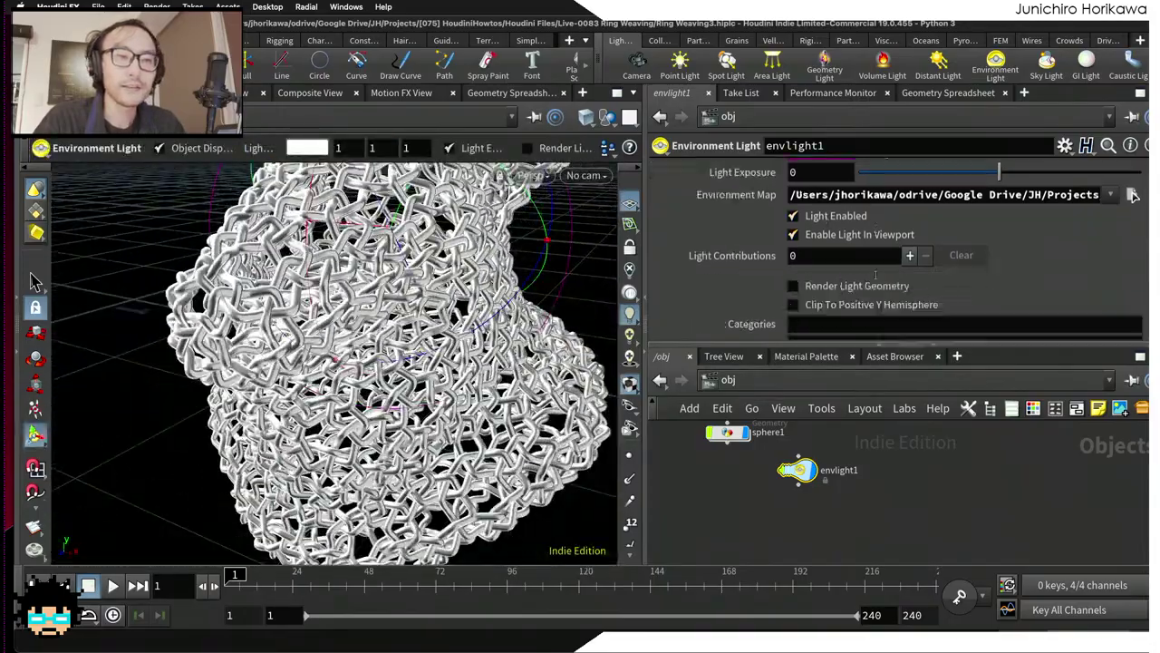
# Step: Lower principledshader1's Roughness to 0.086 for sharper reflections
pyautogui.click(725, 380)
pyautogui.click(752, 447)
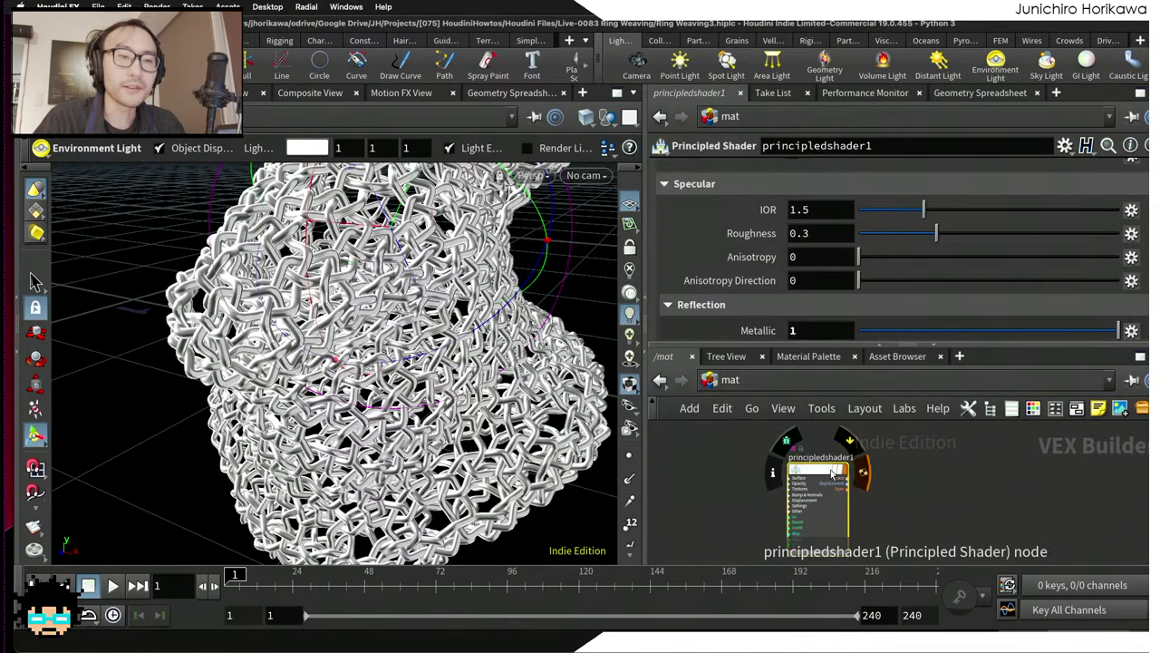
pyautogui.scroll(-1, 851, 271)
pyautogui.scroll(1, 850, 271)
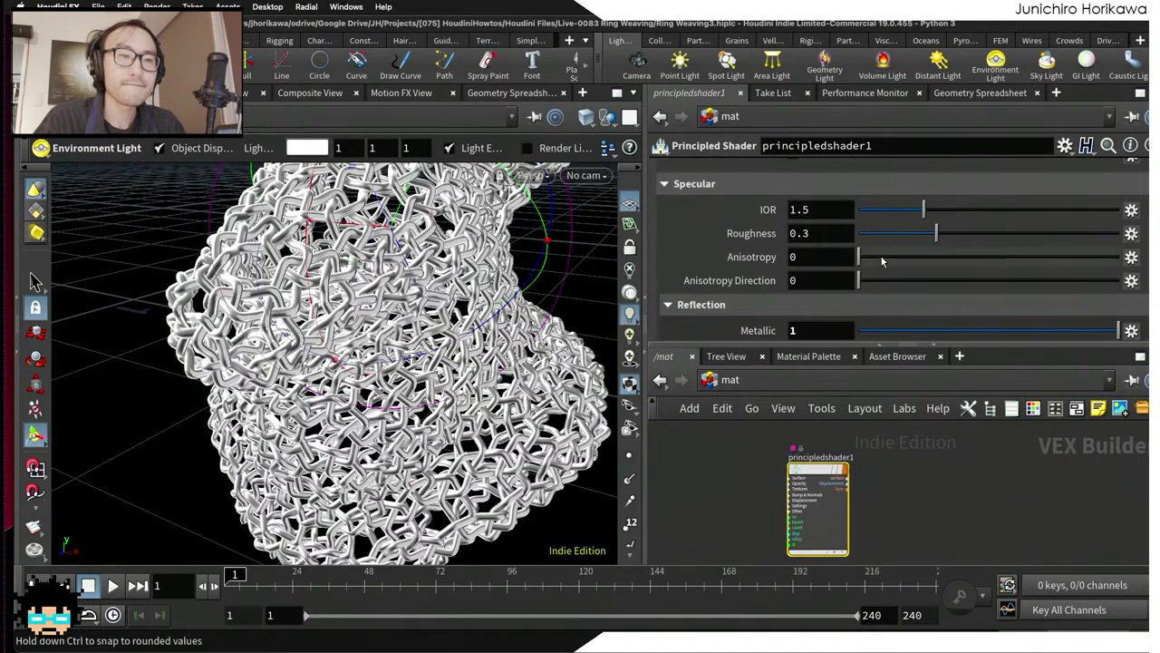
pyautogui.moveTo(937, 233); pyautogui.dragTo(884, 237)
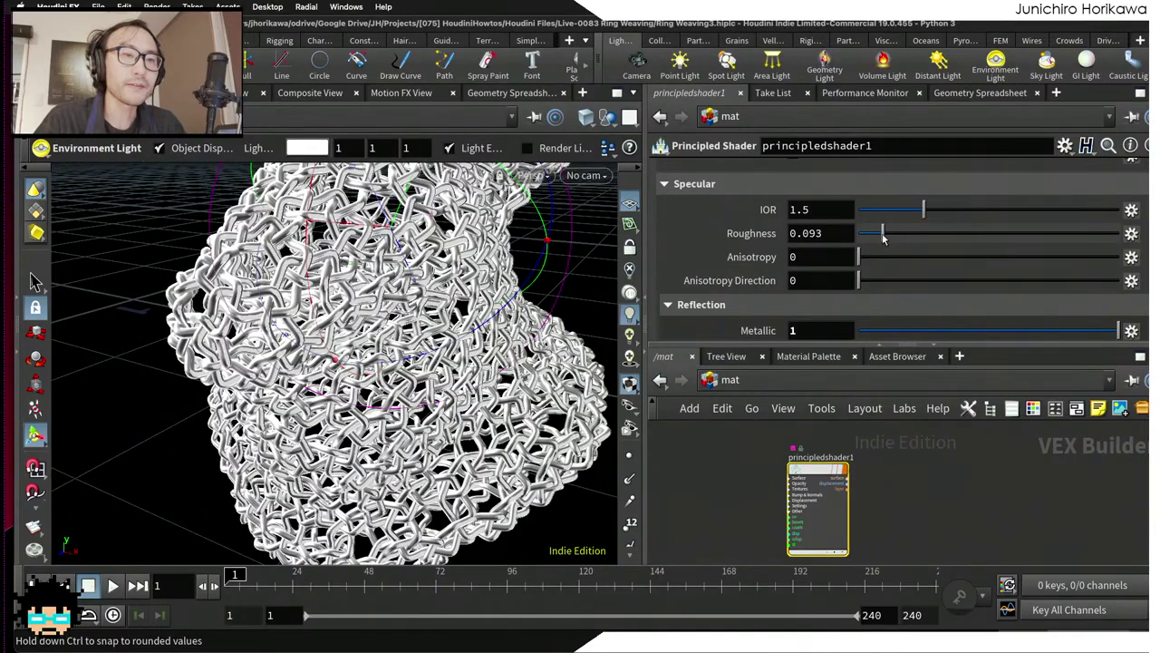
pyautogui.press('Escape')
pyautogui.moveTo(362, 362); pyautogui.dragTo(145, 363)
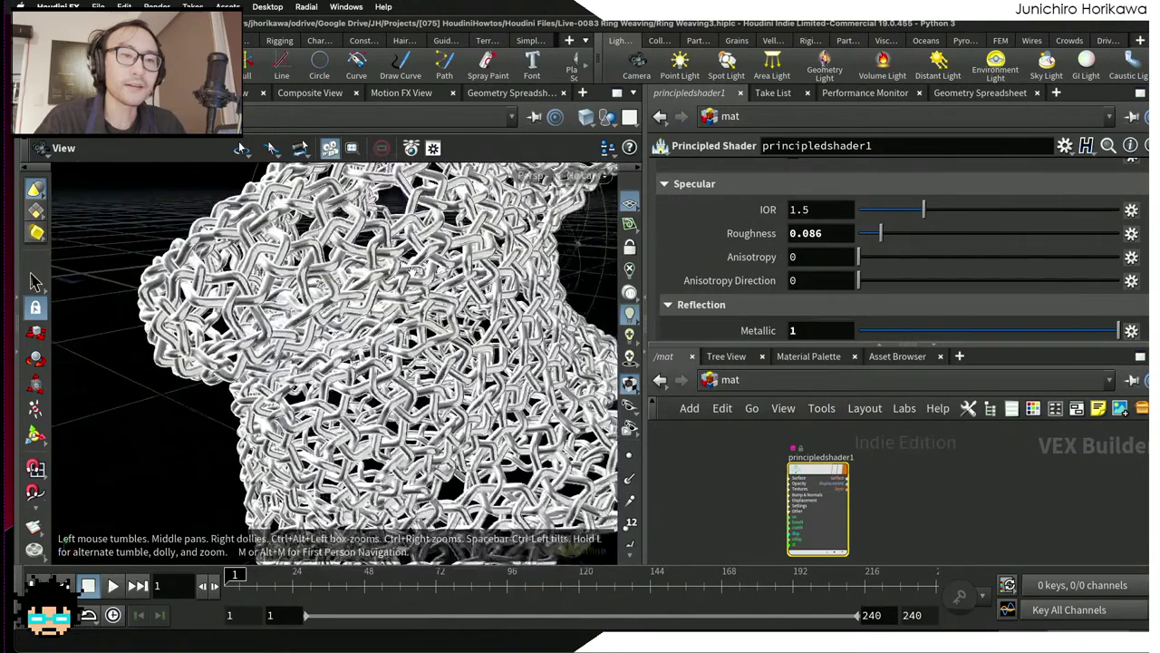
# Step: Return to the object-level network
pyautogui.press('Return')
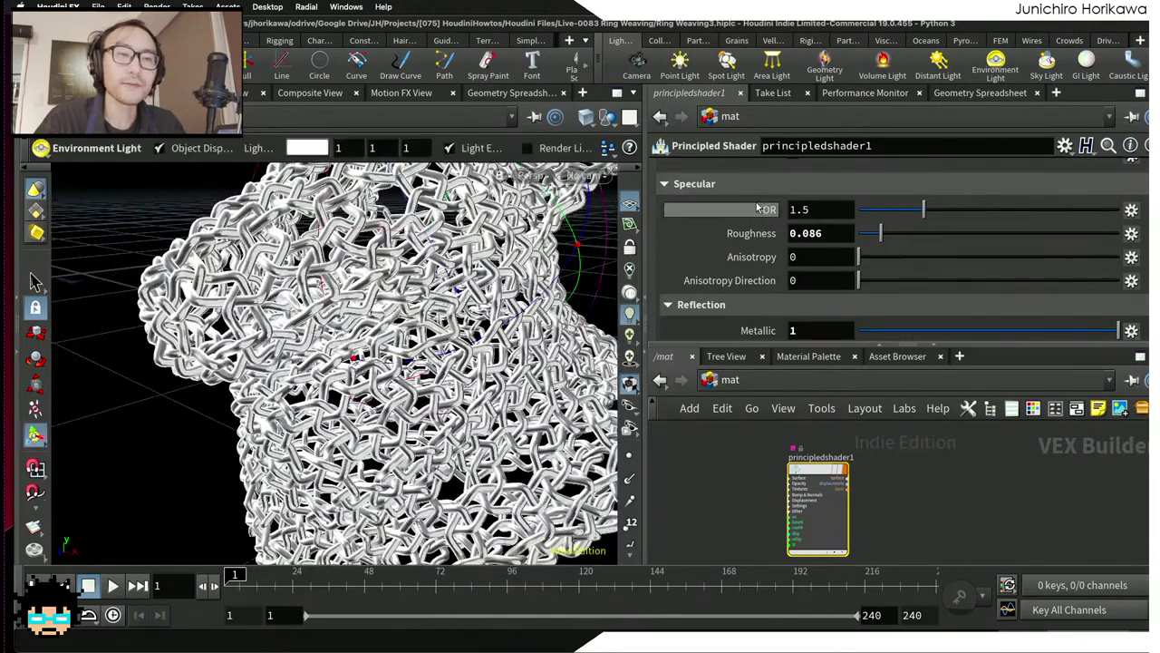
pyautogui.click(730, 382)
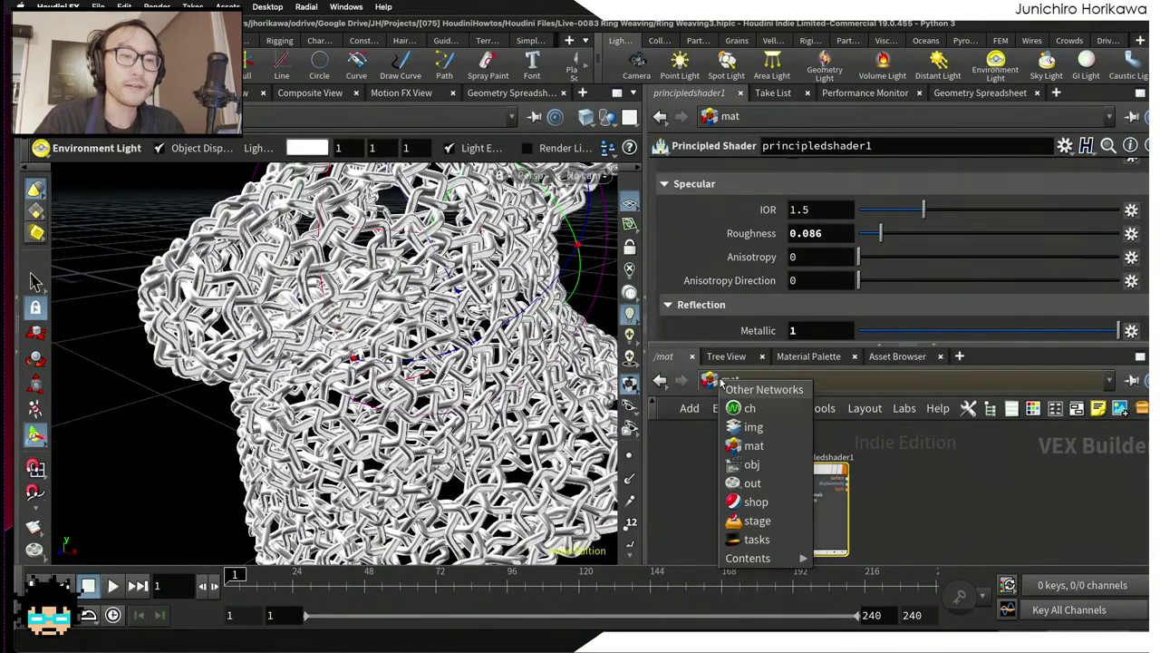
pyautogui.click(751, 464)
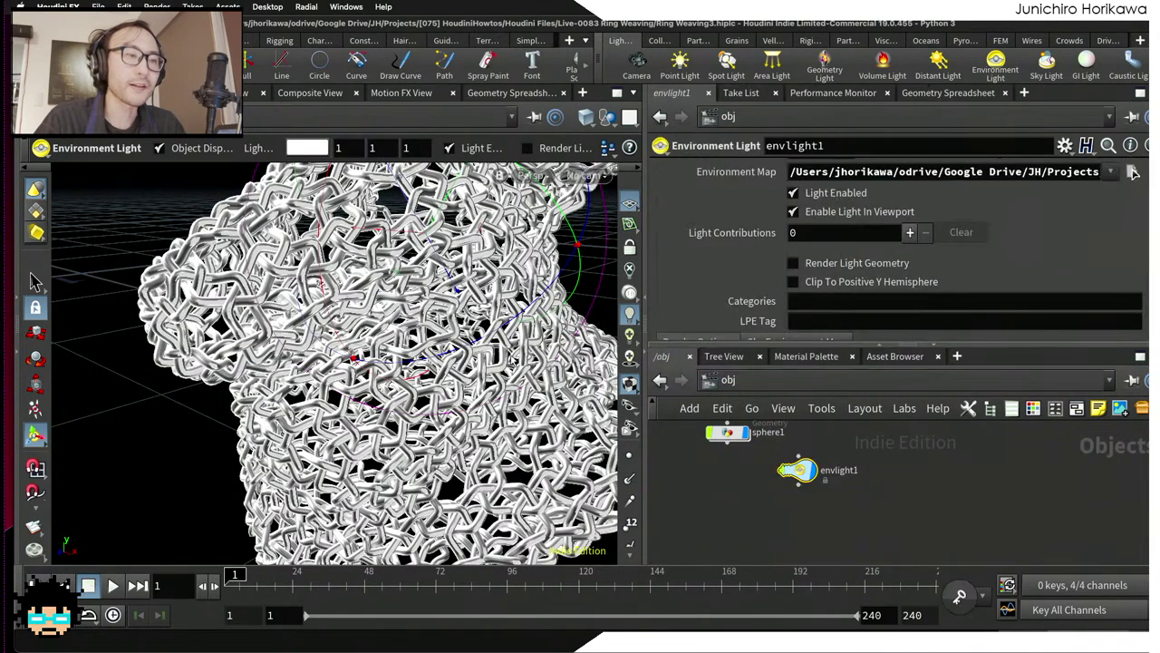
# Step: Enter the sphere1 geometry network and orbit the pig head to a three-quarter view
pyautogui.doubleClick(728, 432)
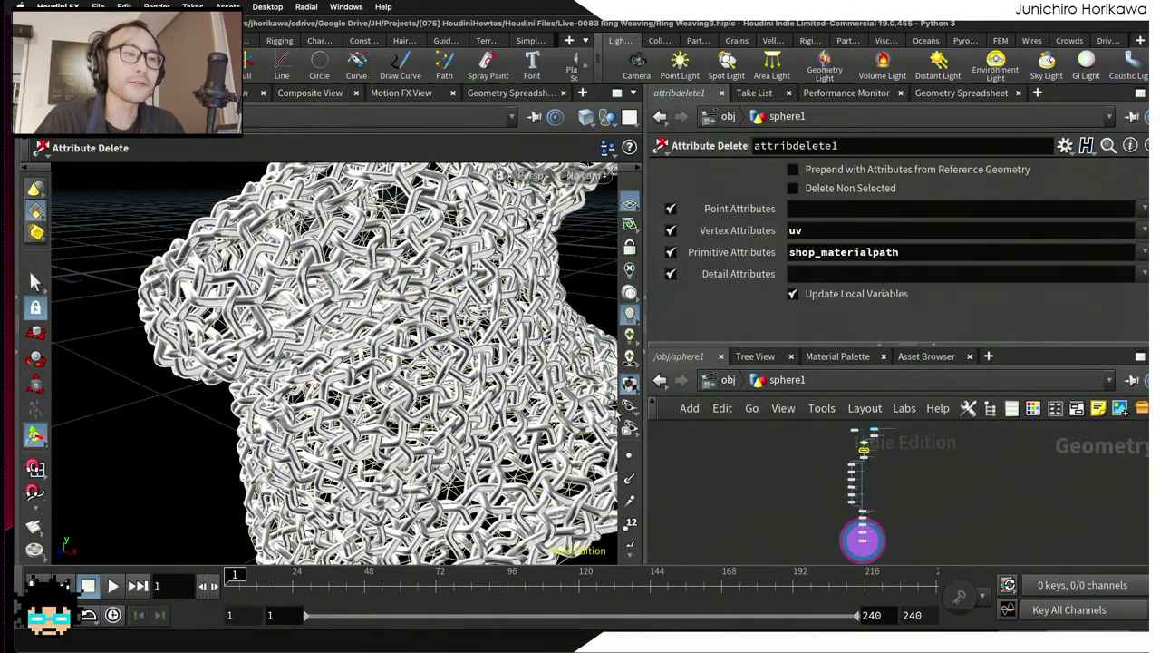
pyautogui.moveTo(363, 363); pyautogui.dragTo(372, 399)
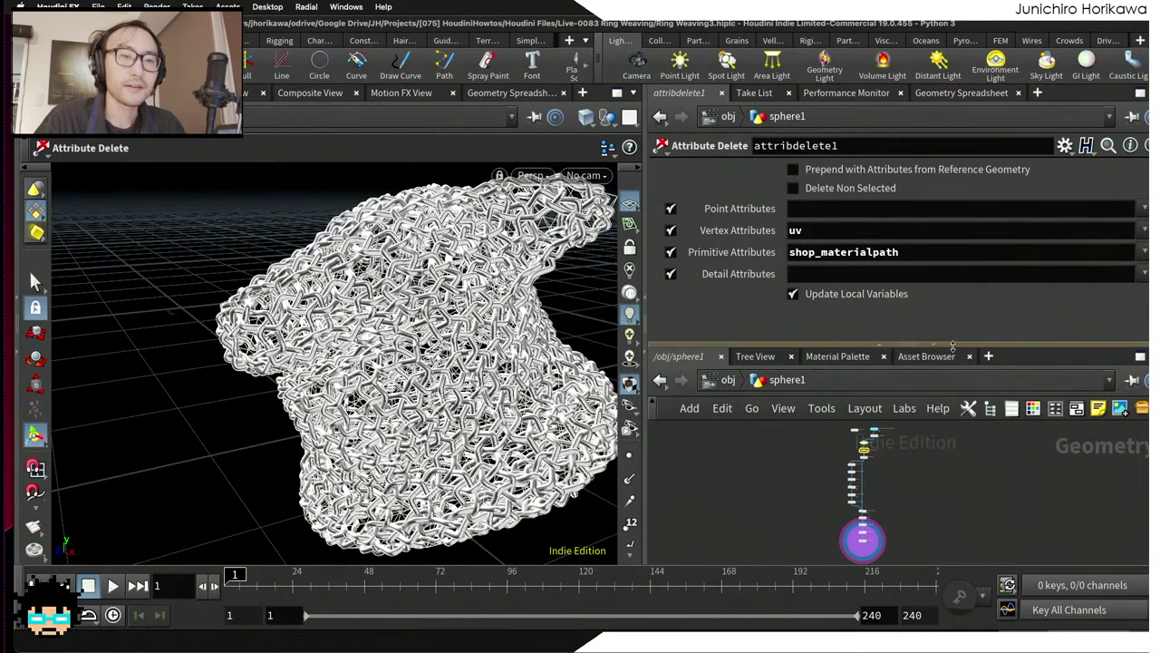
pyautogui.moveTo(952, 345); pyautogui.dragTo(952, 265)
pyautogui.scroll(6, 864, 464)
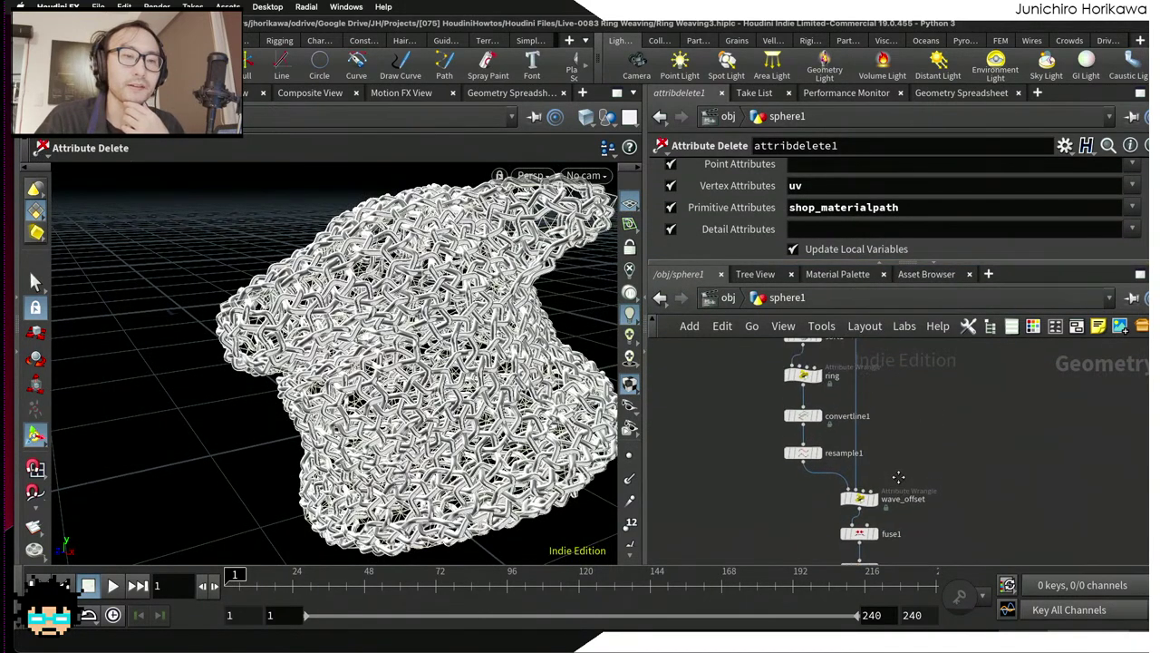
pyautogui.scroll(2, 813, 447)
pyautogui.scroll(-2, 816, 452)
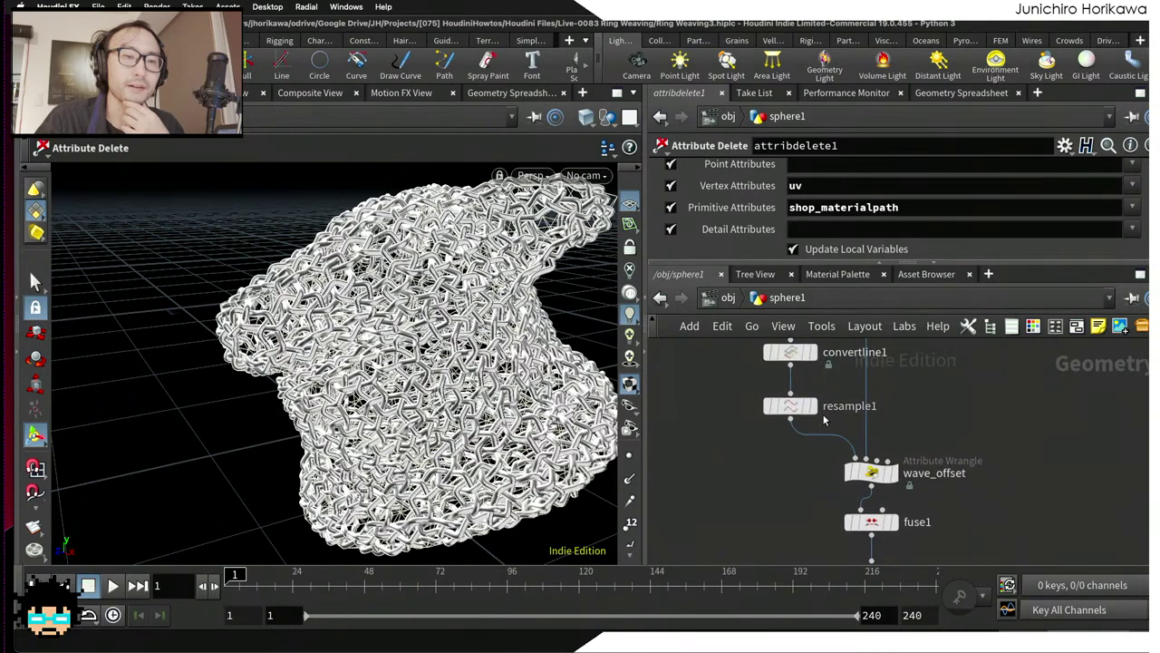
pyautogui.scroll(2, 823, 457)
pyautogui.scroll(-2, 825, 459)
pyautogui.scroll(2, 826, 455)
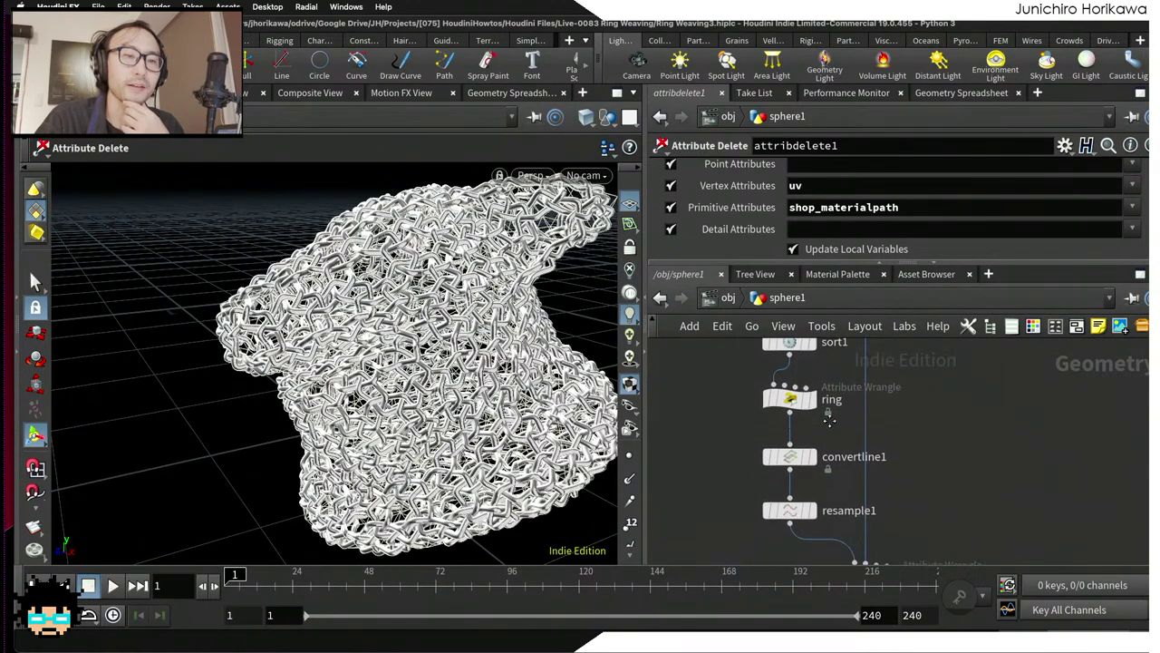
# Step: Pan the network down past wave_offset, fuse1 and polypath1 to smooth1
pyautogui.moveTo(827, 455); pyautogui.dragTo(813, 379, button='middle')
pyautogui.moveTo(871, 542); pyautogui.dragTo(869, 435, button='middle')
pyautogui.middleClick(868, 435)
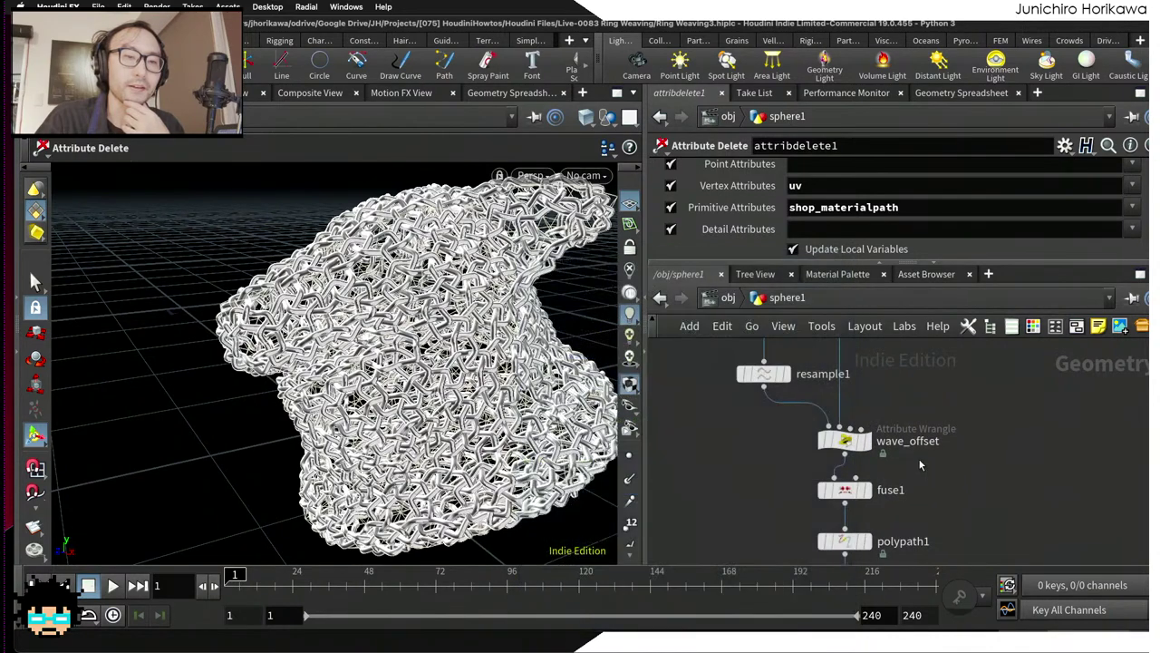
pyautogui.moveTo(900, 542); pyautogui.dragTo(886, 390, button='middle')
pyautogui.scroll(2, 838, 388)
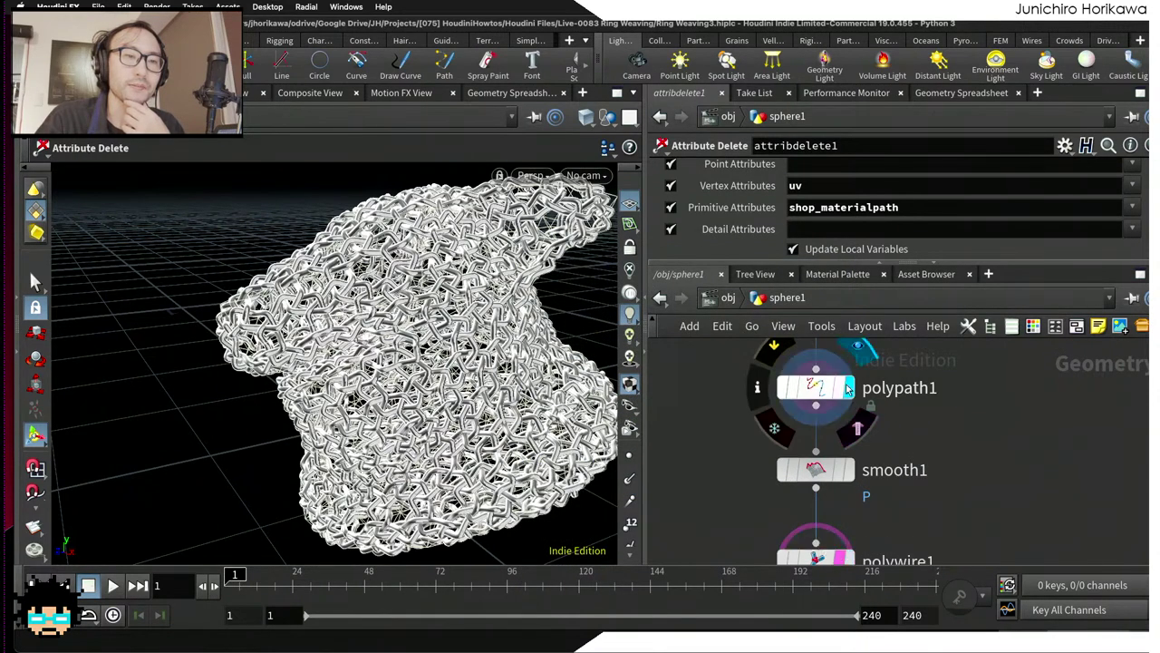
# Step: Display polypath1's bare curves, then select smooth1 to add a node after it
pyautogui.click(839, 388)
pyautogui.click(816, 388)
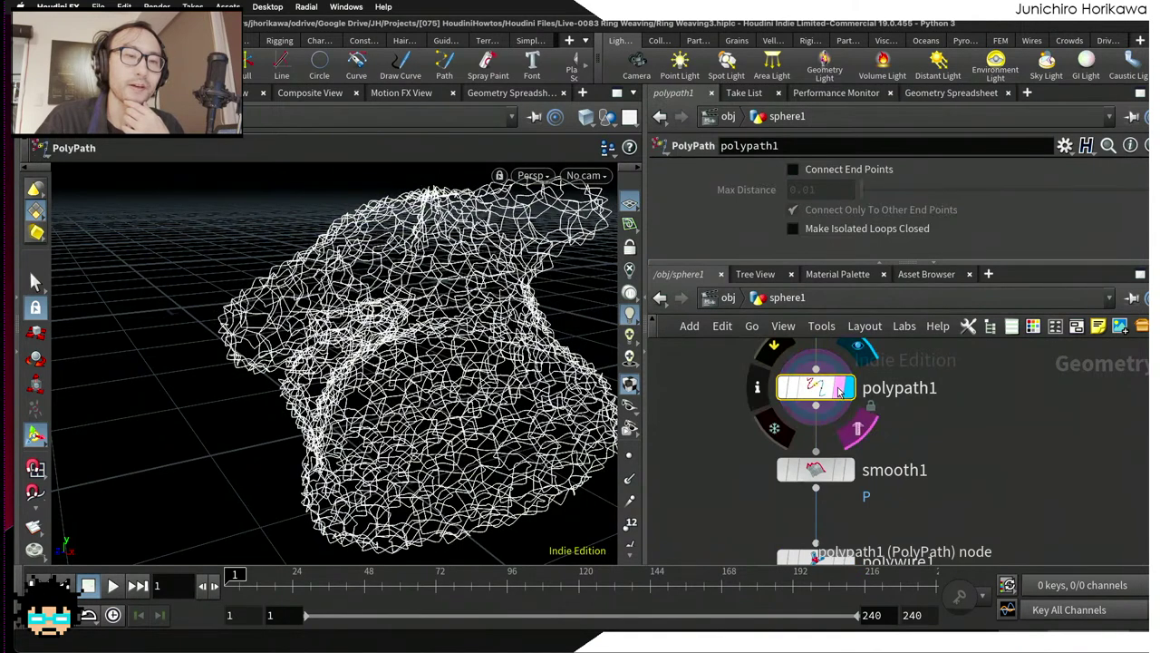
pyautogui.click(834, 470)
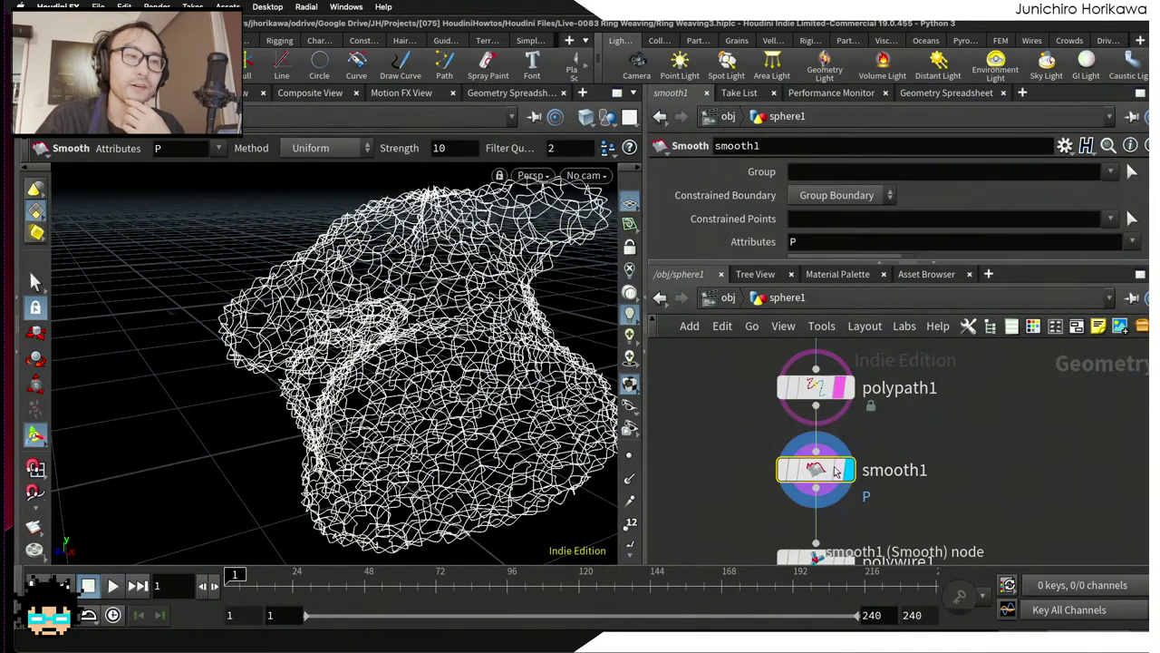
pyautogui.moveTo(835, 470); pyautogui.dragTo(835, 395, button='middle')
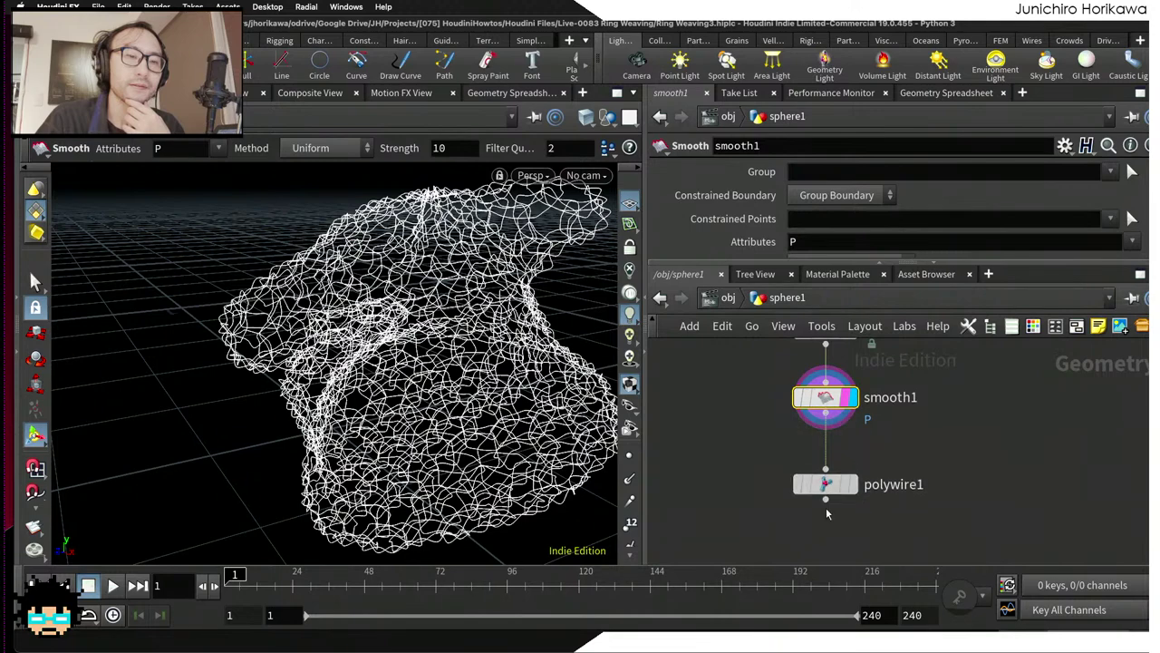
pyautogui.press('Tab')
# Step: Insert a primitive wrangle between smooth1 and polywire1 and rename it col
pyautogui.write('primit')
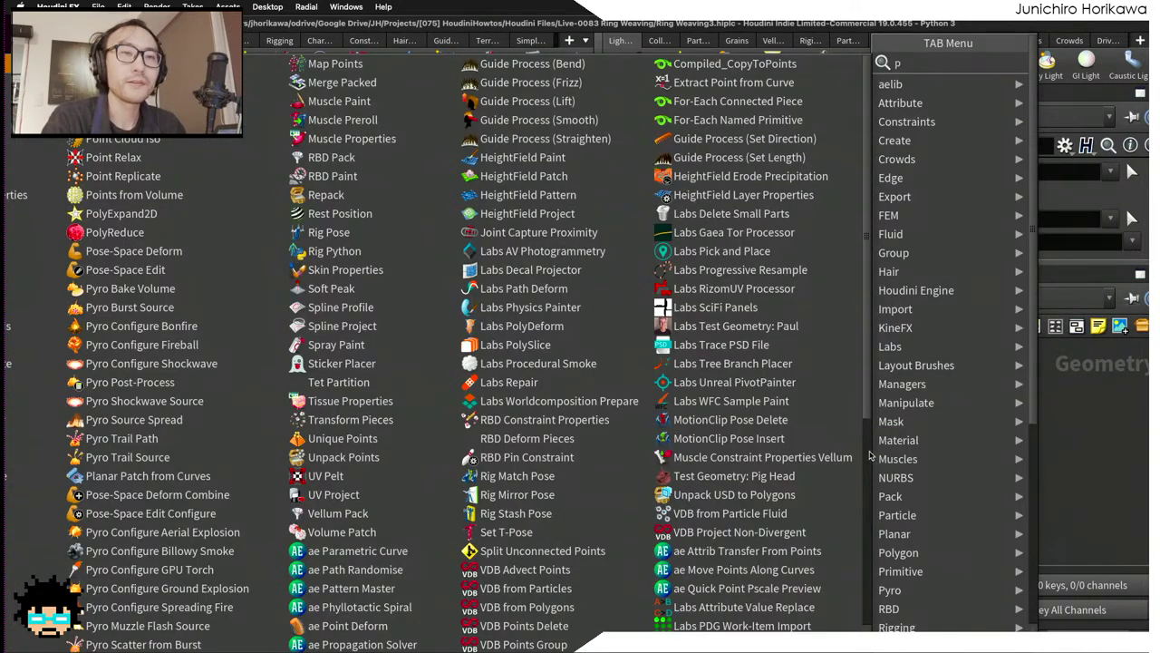
pyautogui.press('BackSpace')
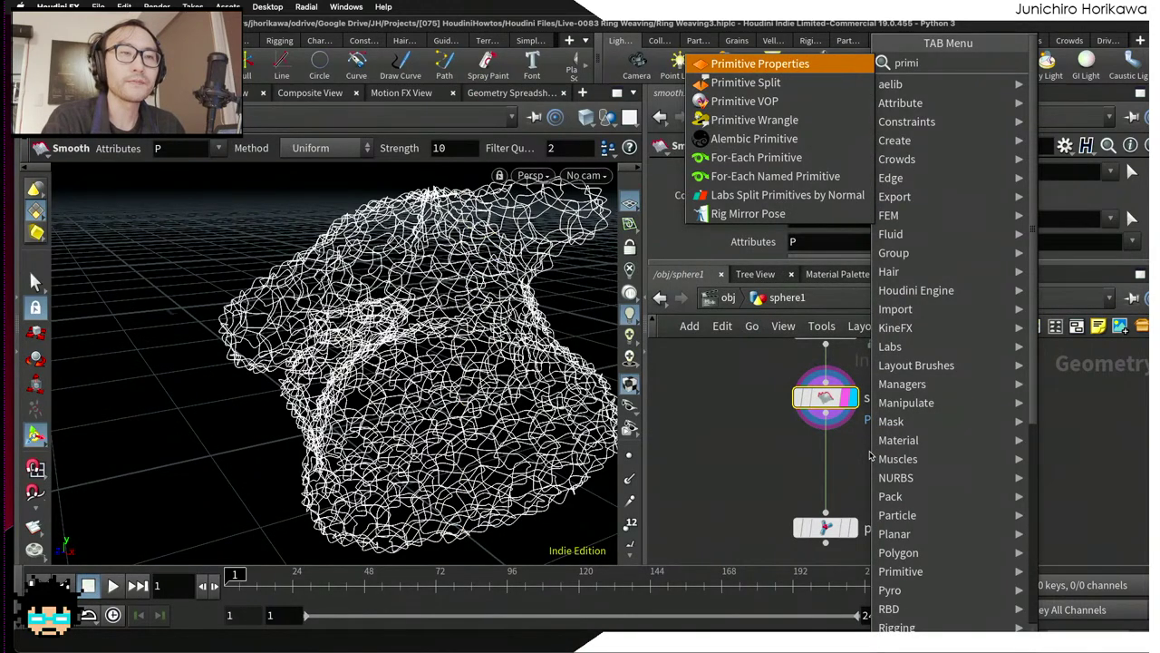
pyautogui.write('tive pr')
pyautogui.press('Return')
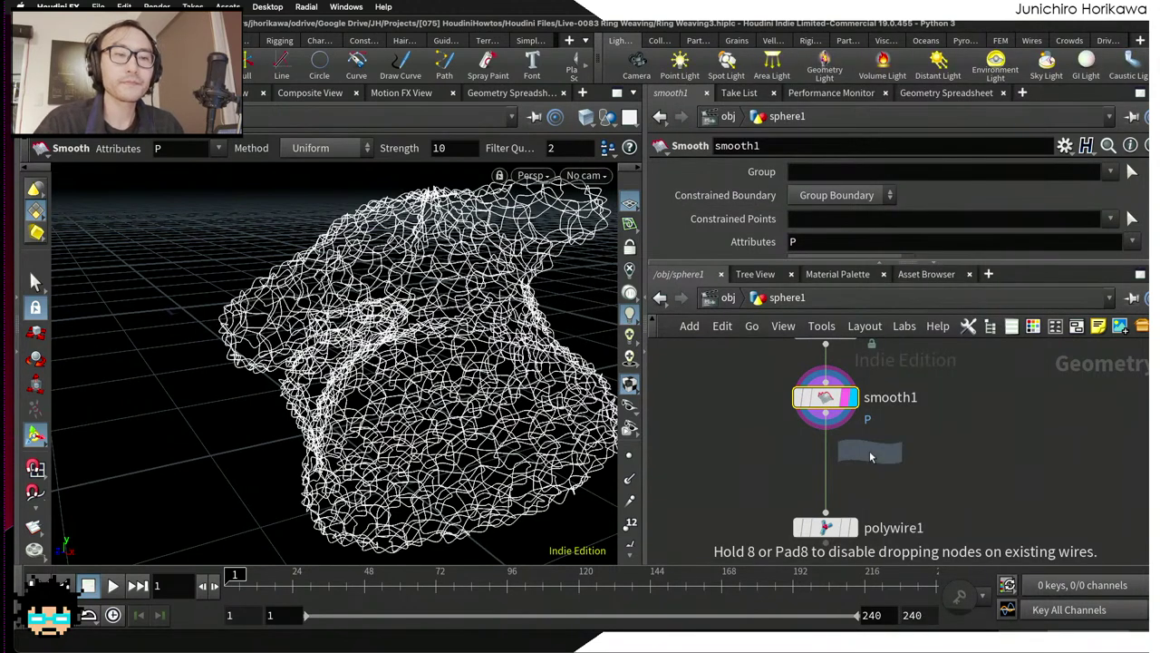
pyautogui.click(871, 456)
pyautogui.doubleClick(889, 464)
pyautogui.write('col')
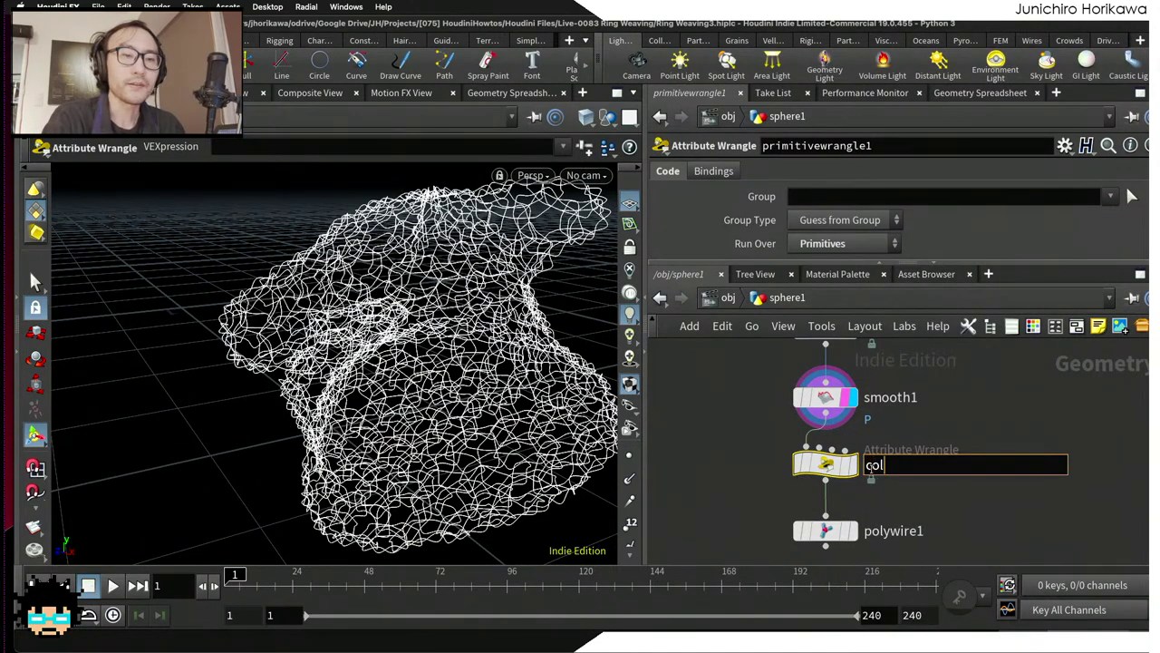
pyautogui.press('Return')
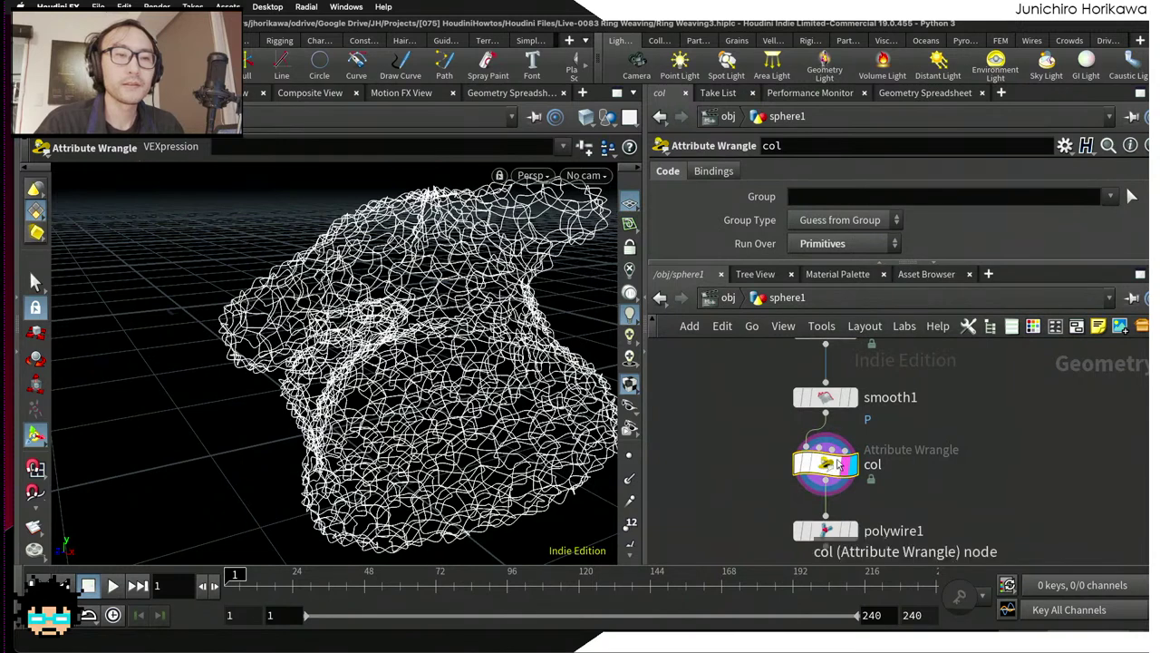
pyautogui.moveTo(857, 263); pyautogui.dragTo(846, 377)
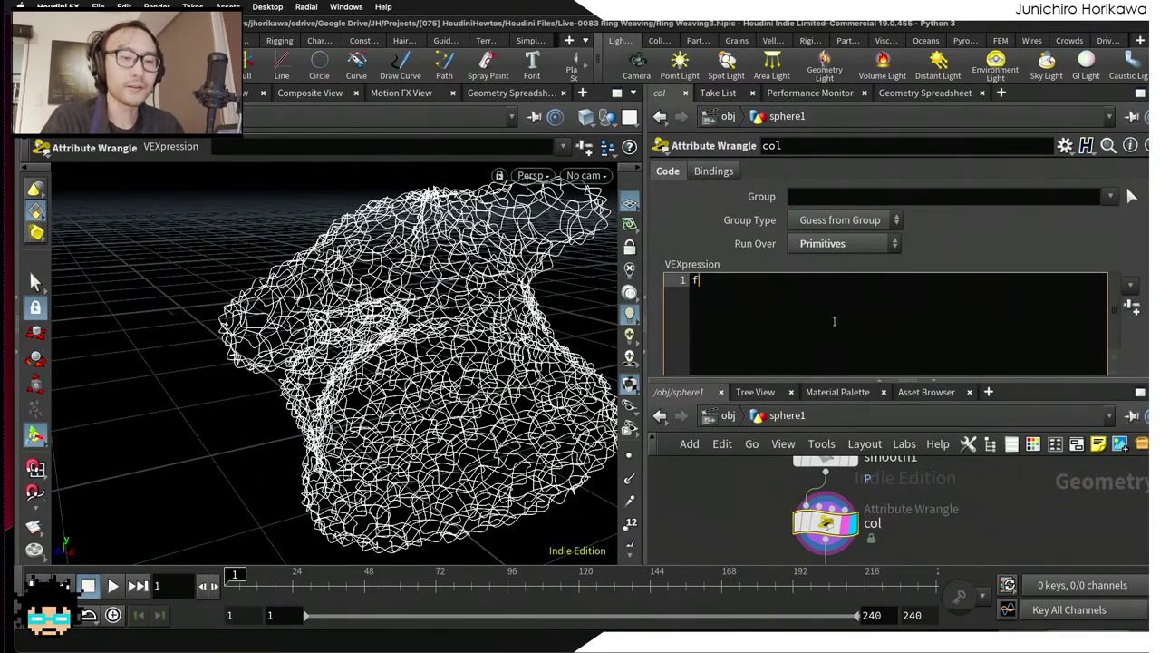
pyautogui.write('@col = rand')
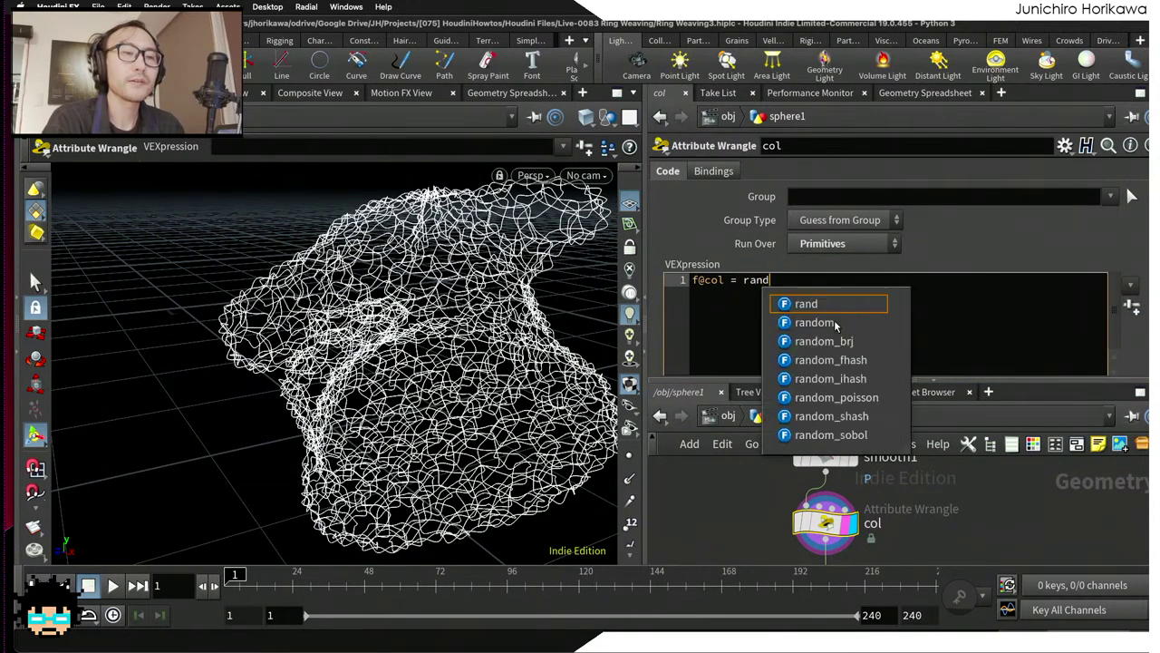
pyautogui.write('(')
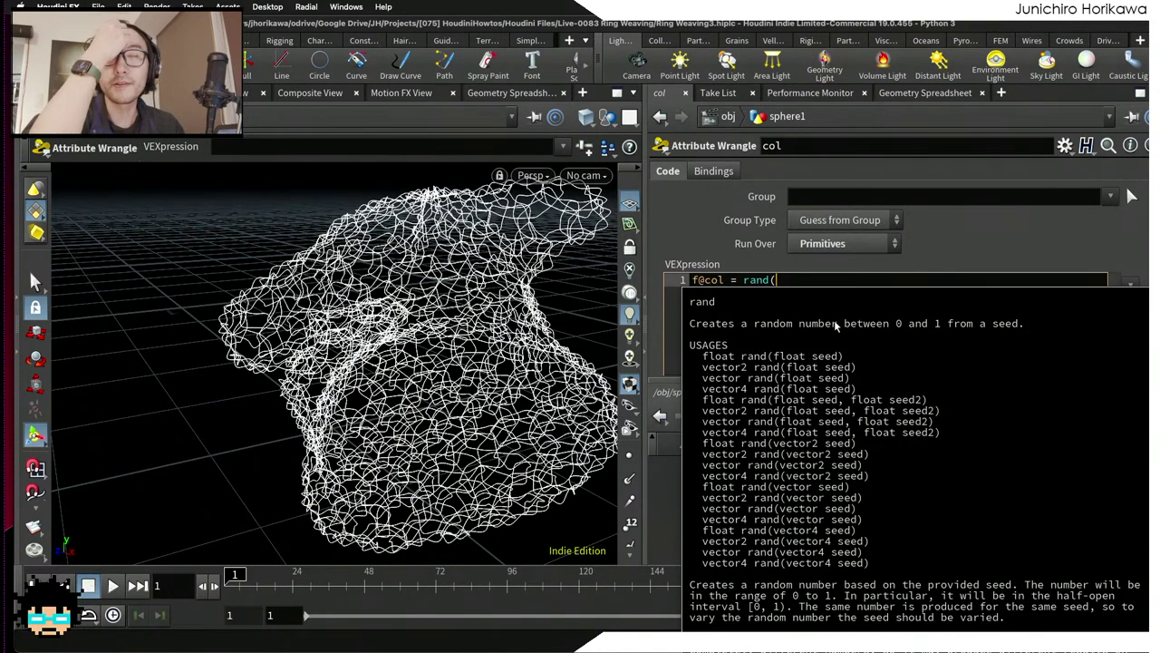
pyautogui.write('@ri')
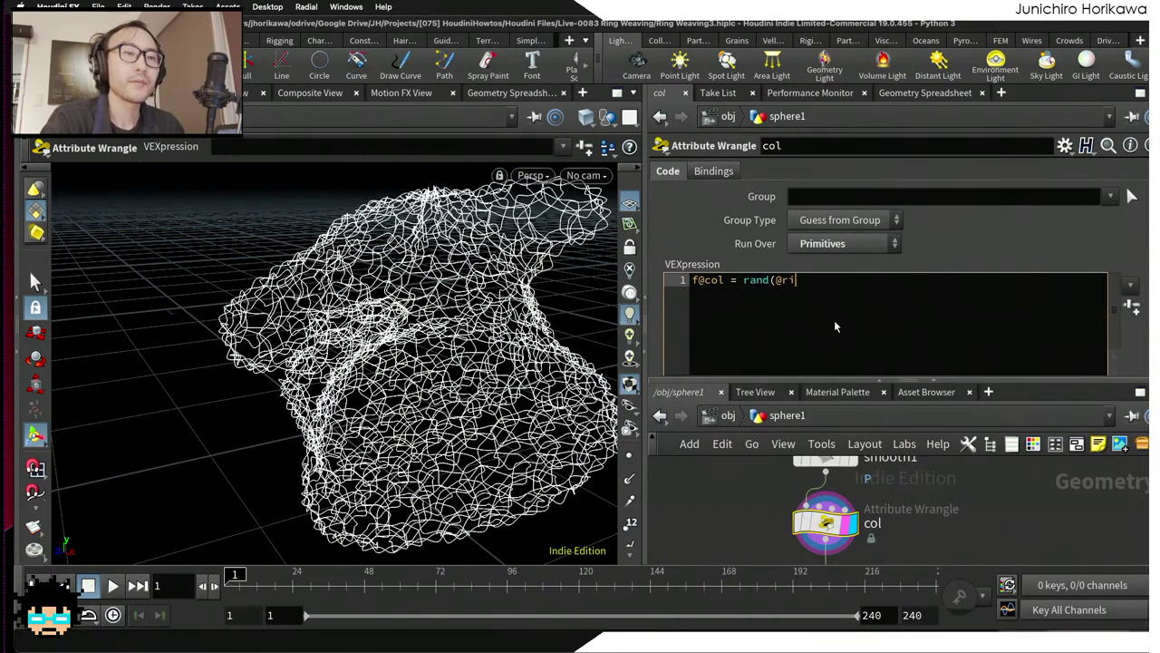
pyautogui.press('BackSpace')
pyautogui.press('BackSpace')
pyautogui.write('prim')
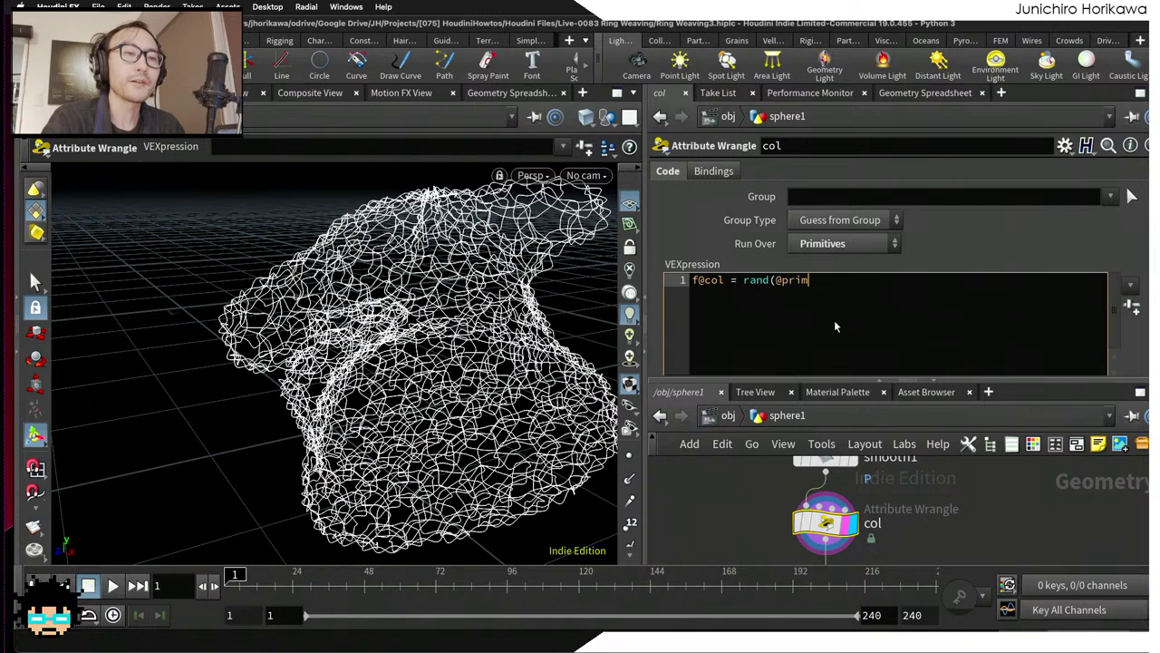
pyautogui.write('num);')
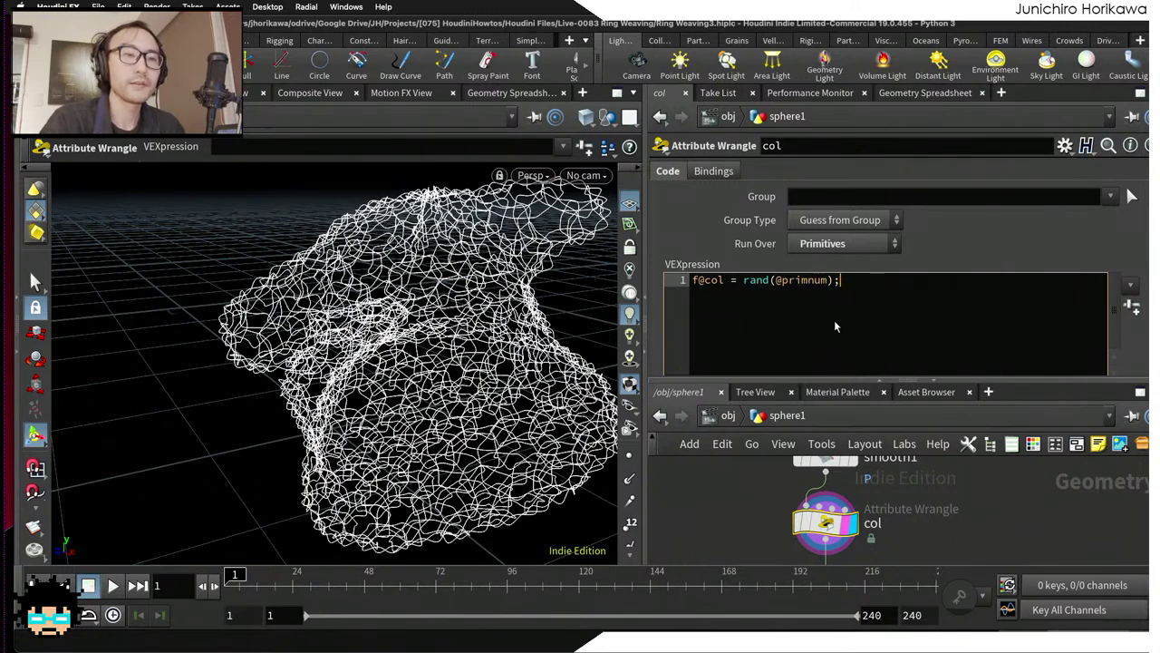
# Step: Make room below col, then remove a mistakenly added ragdoll node
pyautogui.moveTo(961, 516); pyautogui.dragTo(940, 490, button='middle')
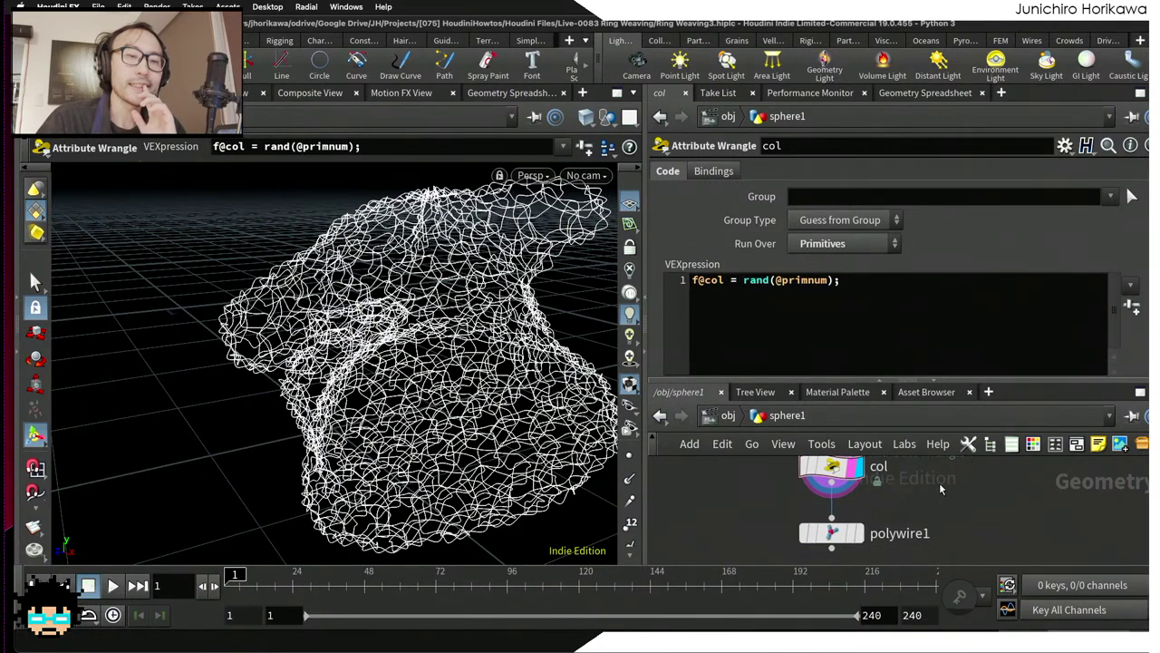
pyautogui.moveTo(832, 533); pyautogui.dragTo(831, 562)
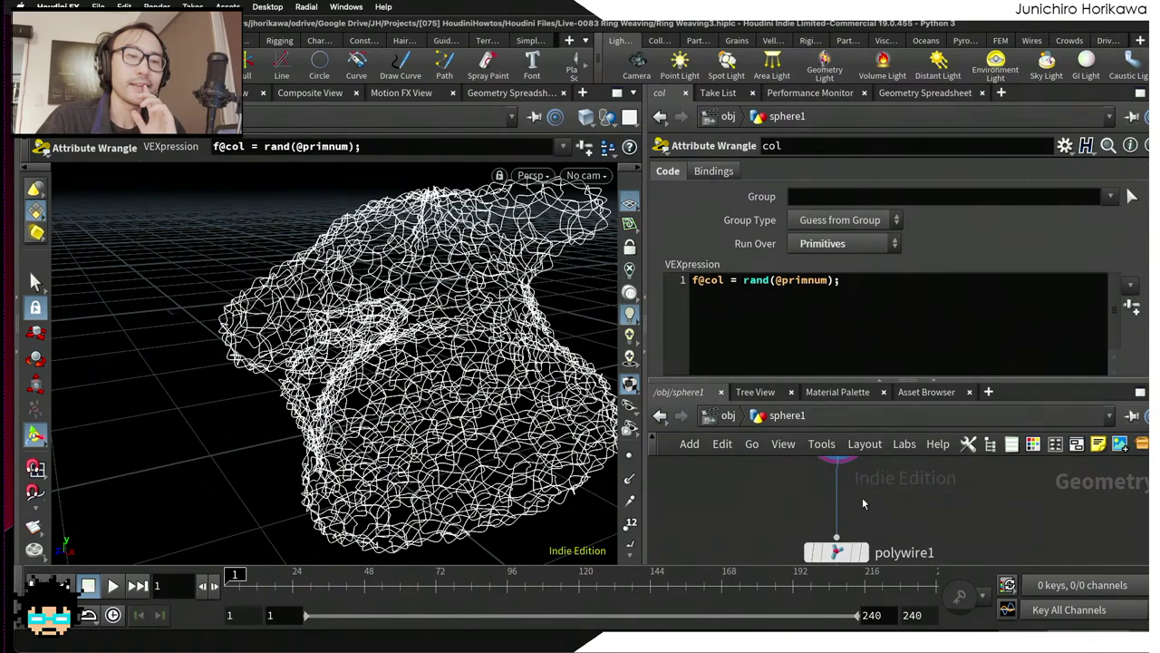
pyautogui.press('Delete')
pyautogui.press('Tab')
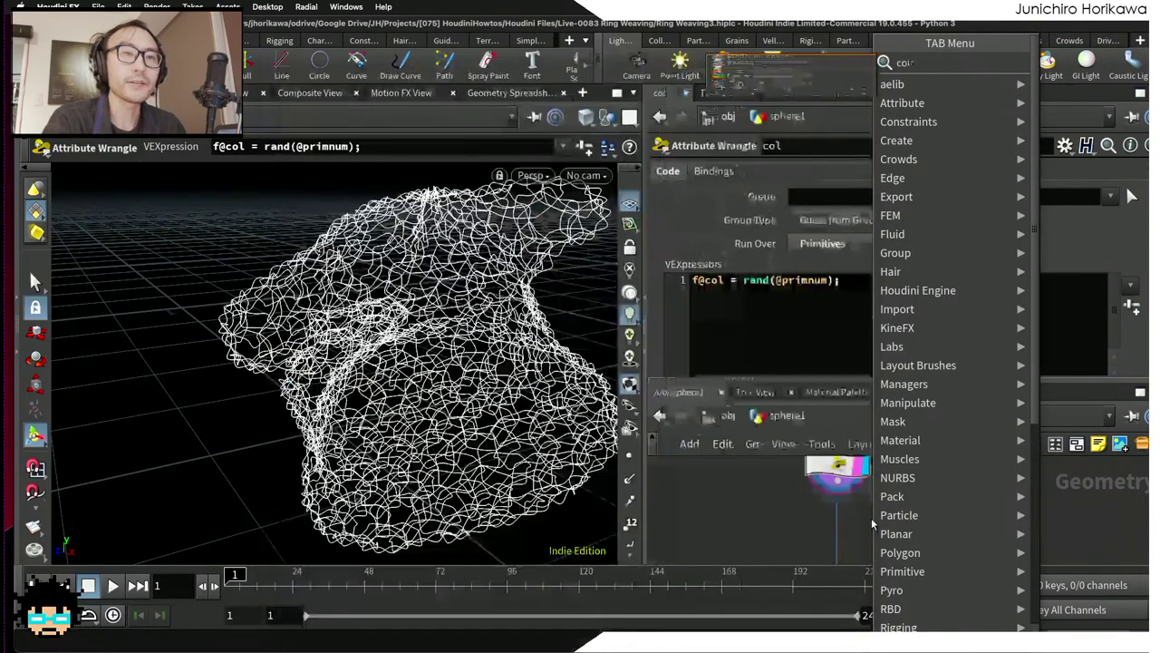
pyautogui.write('ragdoll')
pyautogui.press('Return')
pyautogui.click(871, 520)
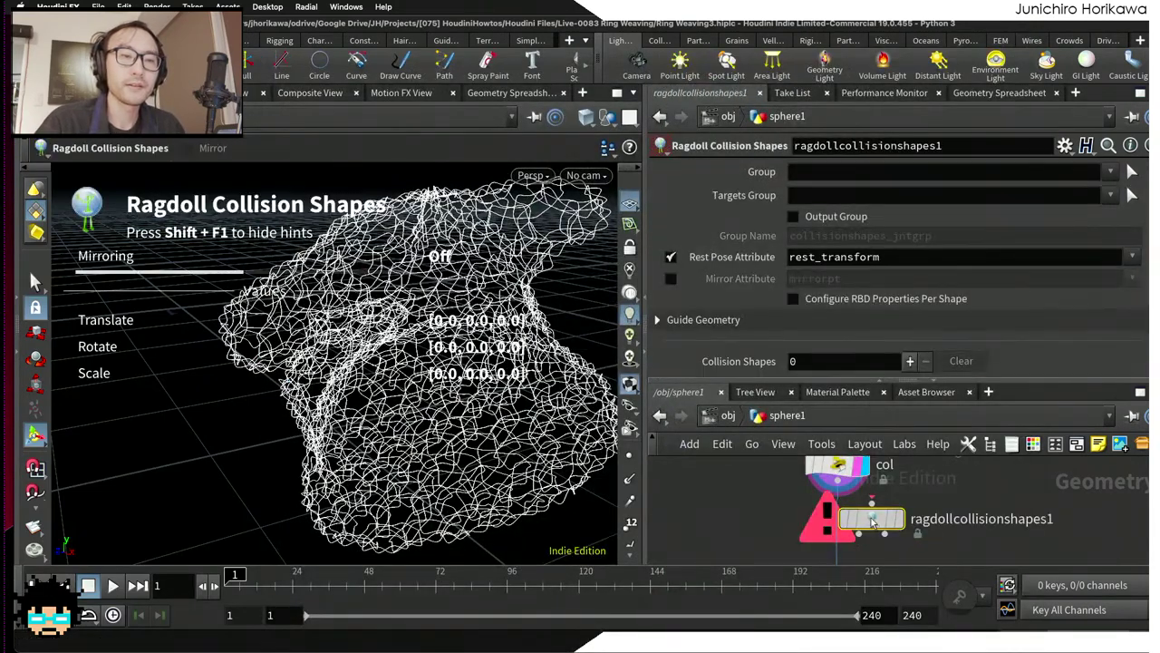
pyautogui.press('Delete')
# Step: Add a Color node below col with Class Primitive and Color Type Ramp from Attribute
pyautogui.press('Tab')
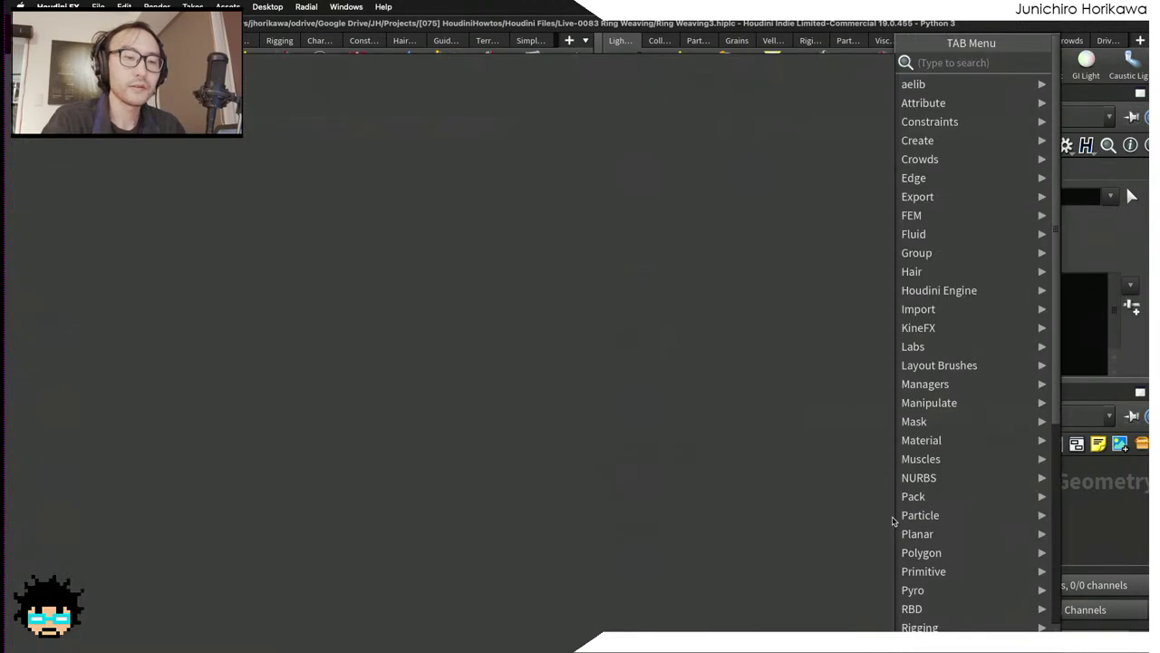
pyautogui.write('color')
pyautogui.press('Return')
pyautogui.click(893, 517)
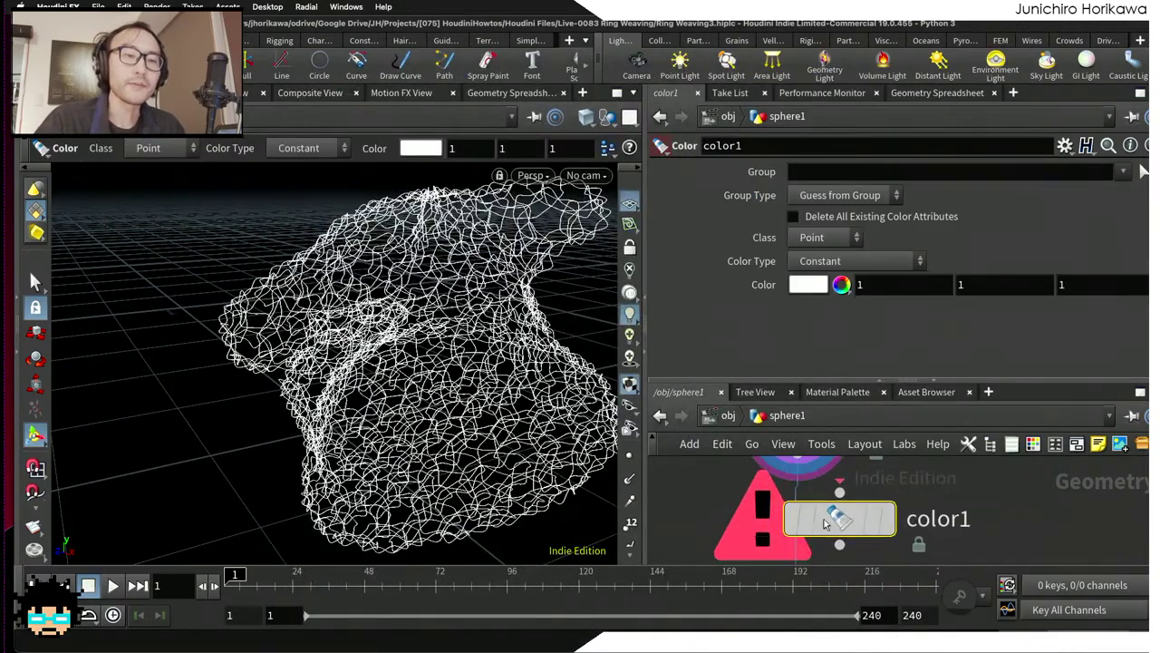
pyautogui.click(823, 238)
pyautogui.click(817, 277)
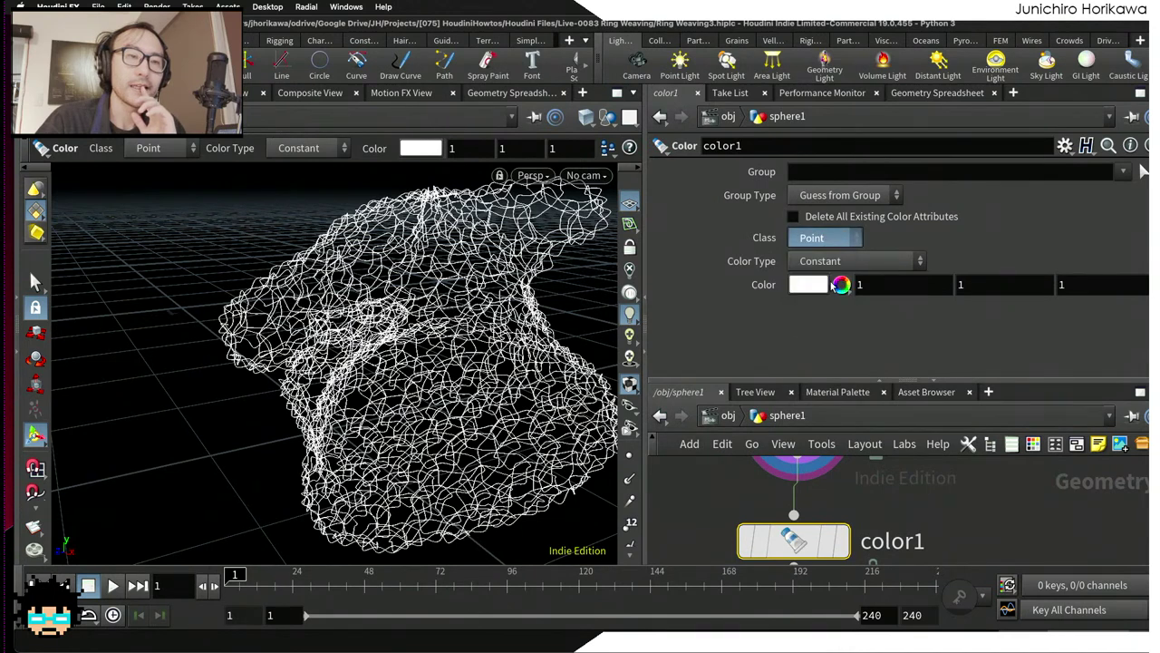
pyautogui.click(852, 261)
pyautogui.click(836, 341)
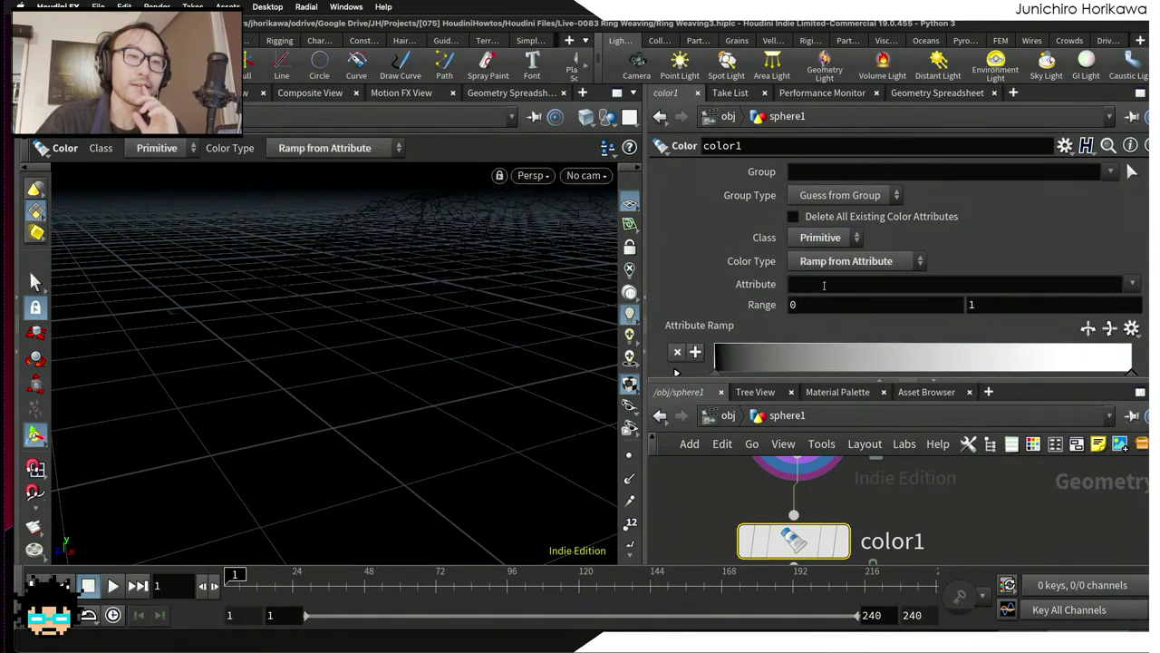
# Step: Drive color1's ramp with the col attribute and make its start key orange (FF7F00)
pyautogui.click(852, 283)
pyautogui.write('col')
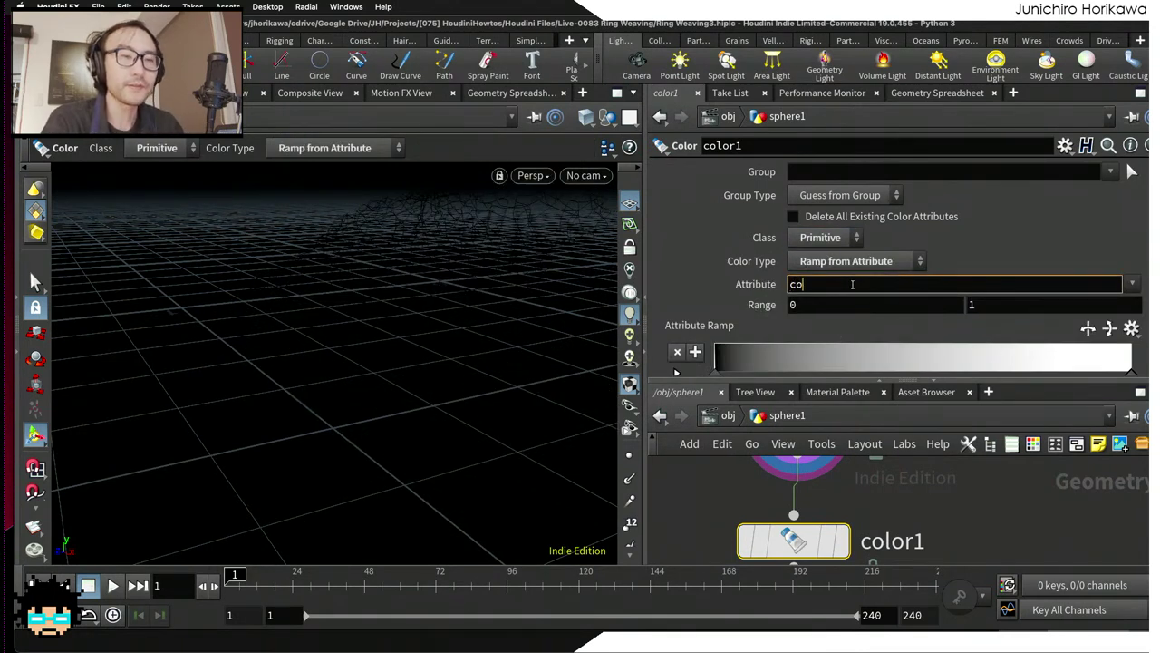
pyautogui.press('Return')
pyautogui.scroll(-1, 752, 306)
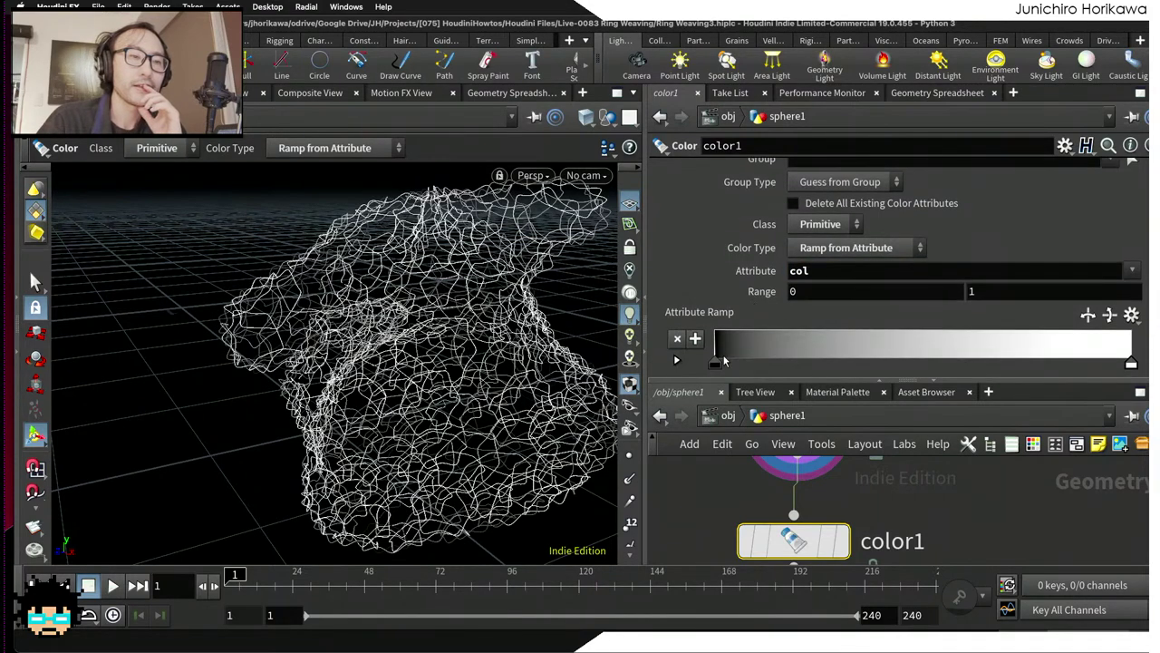
pyautogui.click(725, 361)
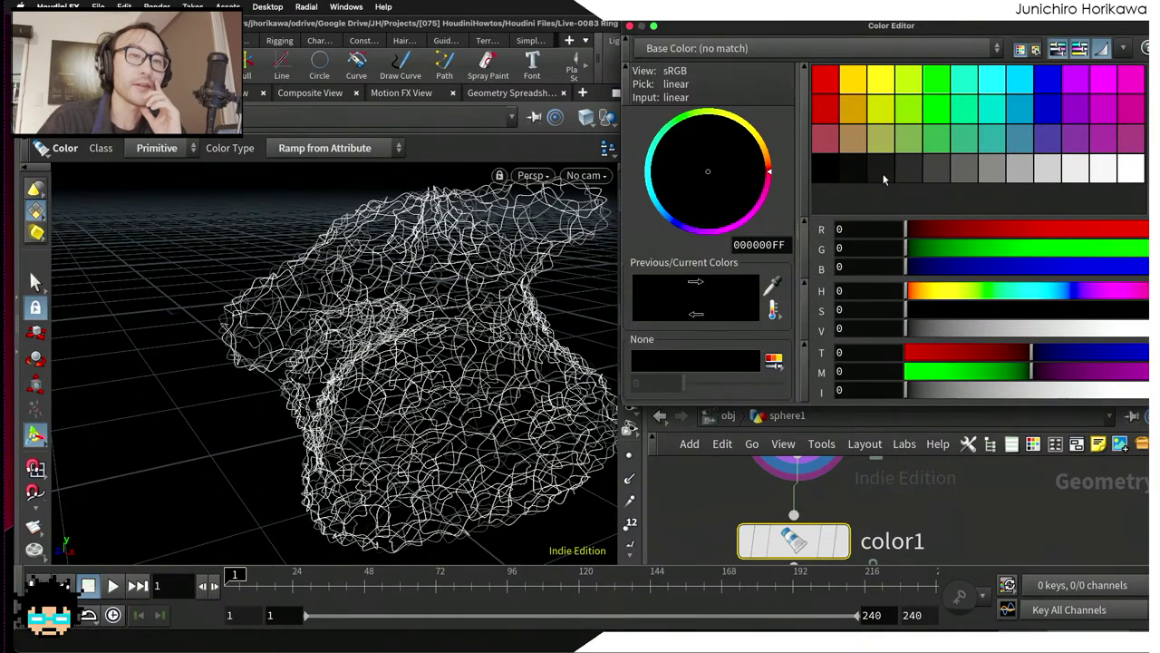
pyautogui.click(859, 89)
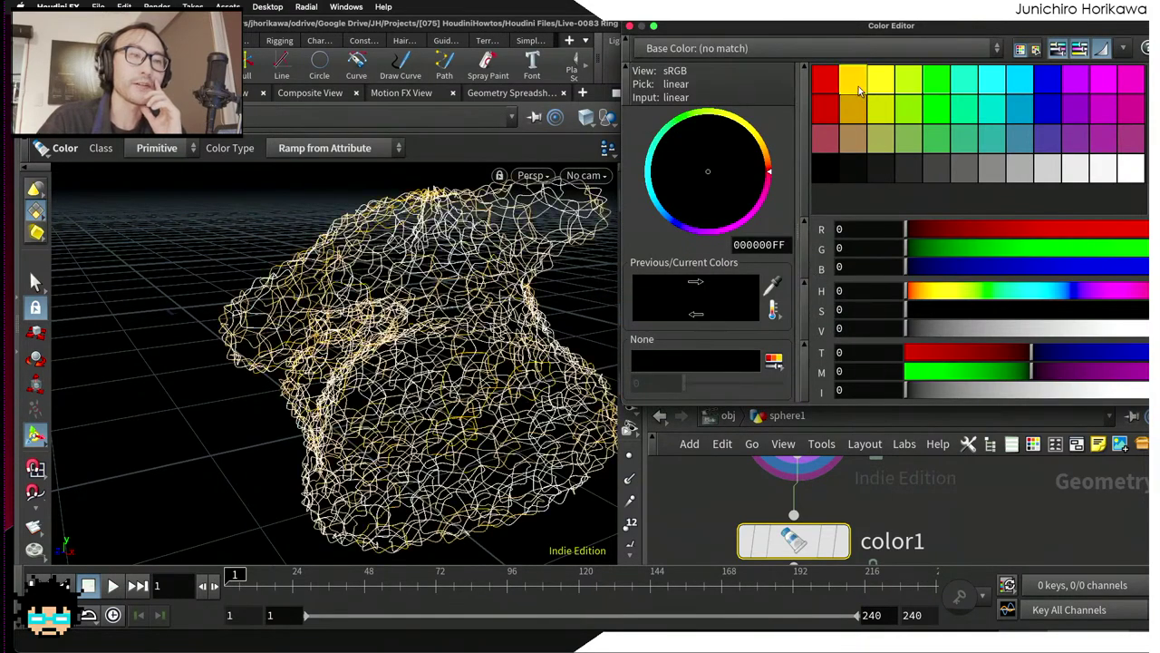
pyautogui.click(630, 26)
# Step: Display polywire1's tube result and select color1 and polywire1 together
pyautogui.scroll(-3, 872, 541)
pyautogui.scroll(-2, 871, 541)
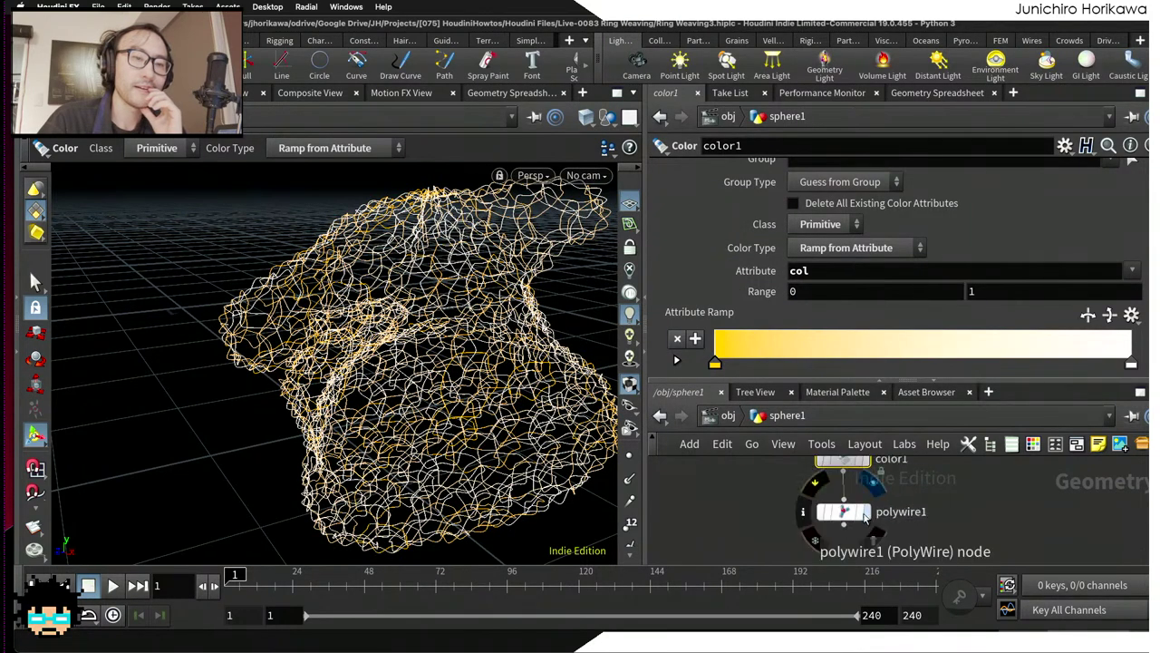
pyautogui.click(861, 513)
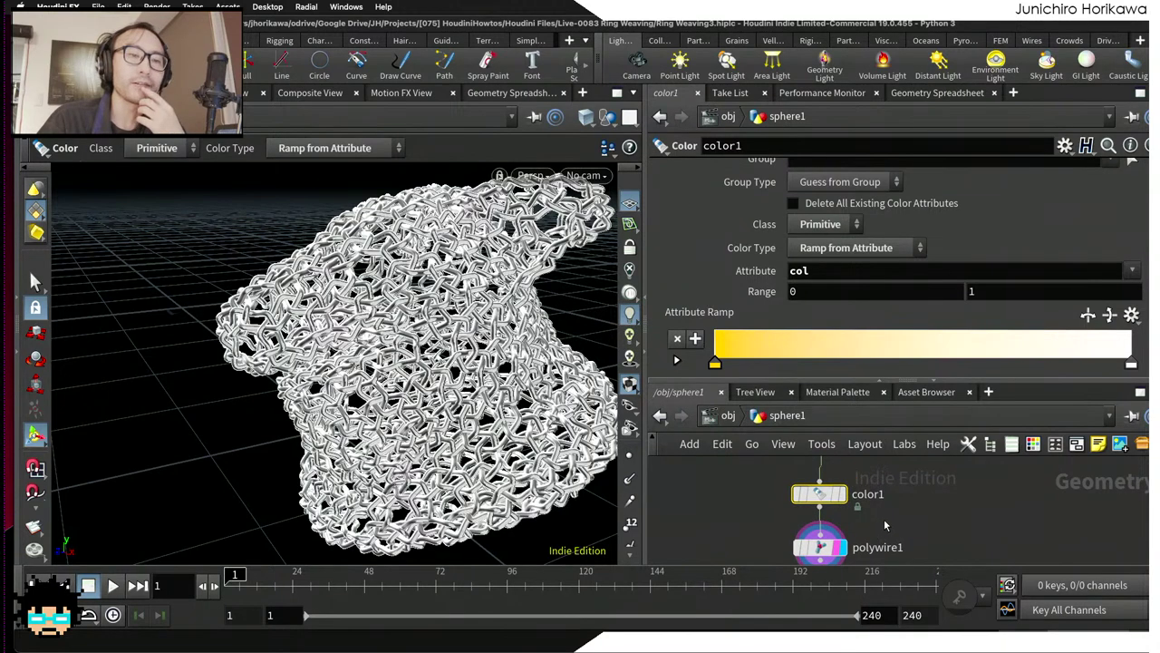
pyautogui.moveTo(902, 547); pyautogui.dragTo(821, 467)
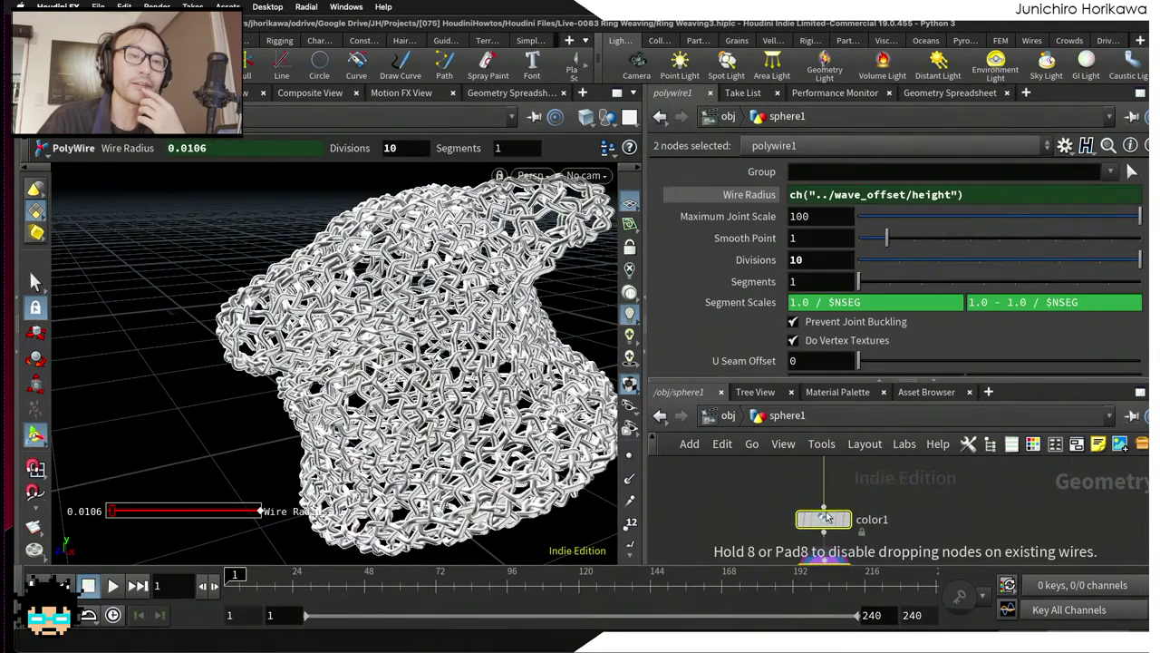
# Step: Insert an Attribute Promote node that promotes col from the Primitive class
pyautogui.press('Tab')
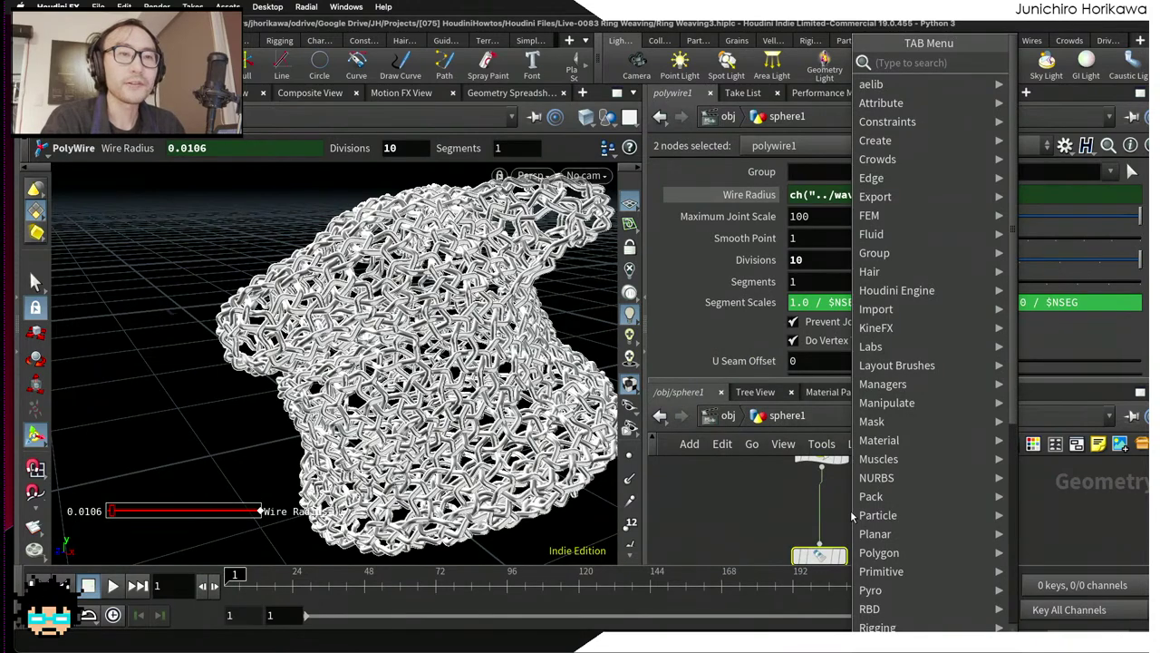
pyautogui.write('attribute promo')
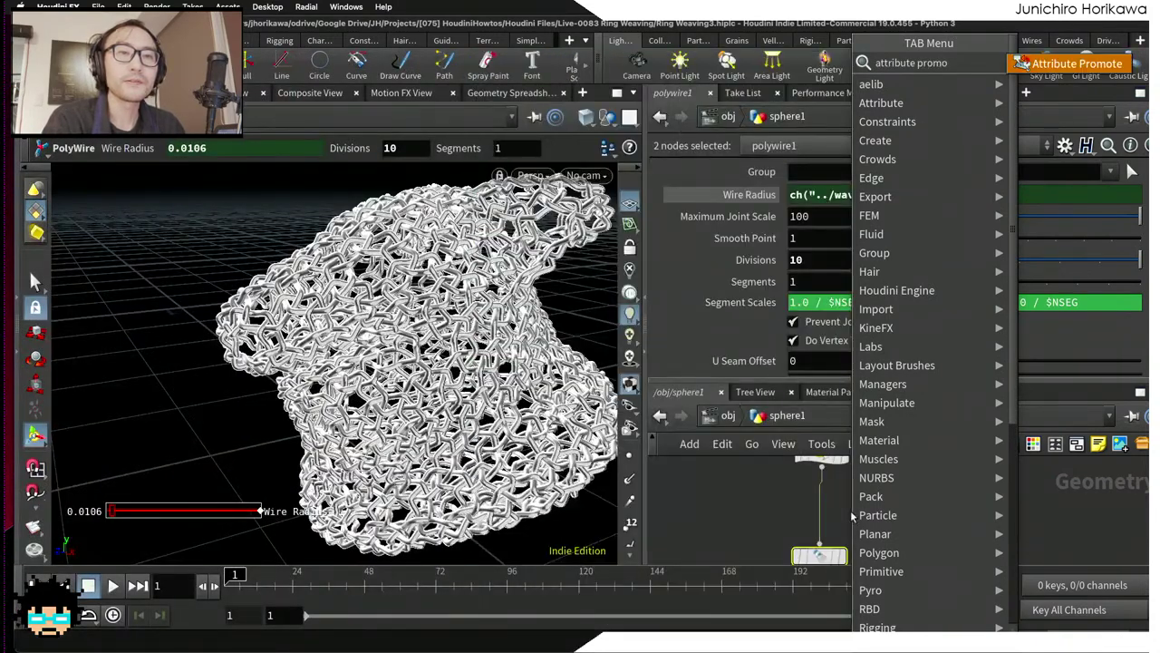
pyautogui.press('Return')
pyautogui.click(844, 513)
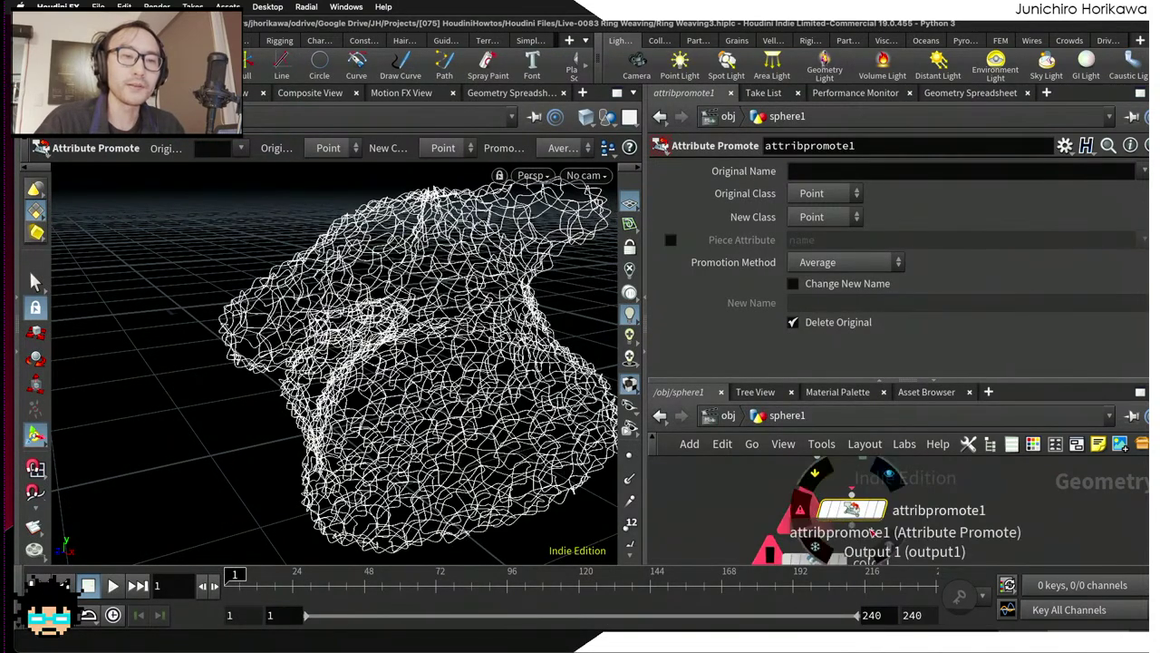
pyautogui.moveTo(853, 512); pyautogui.dragTo(810, 527)
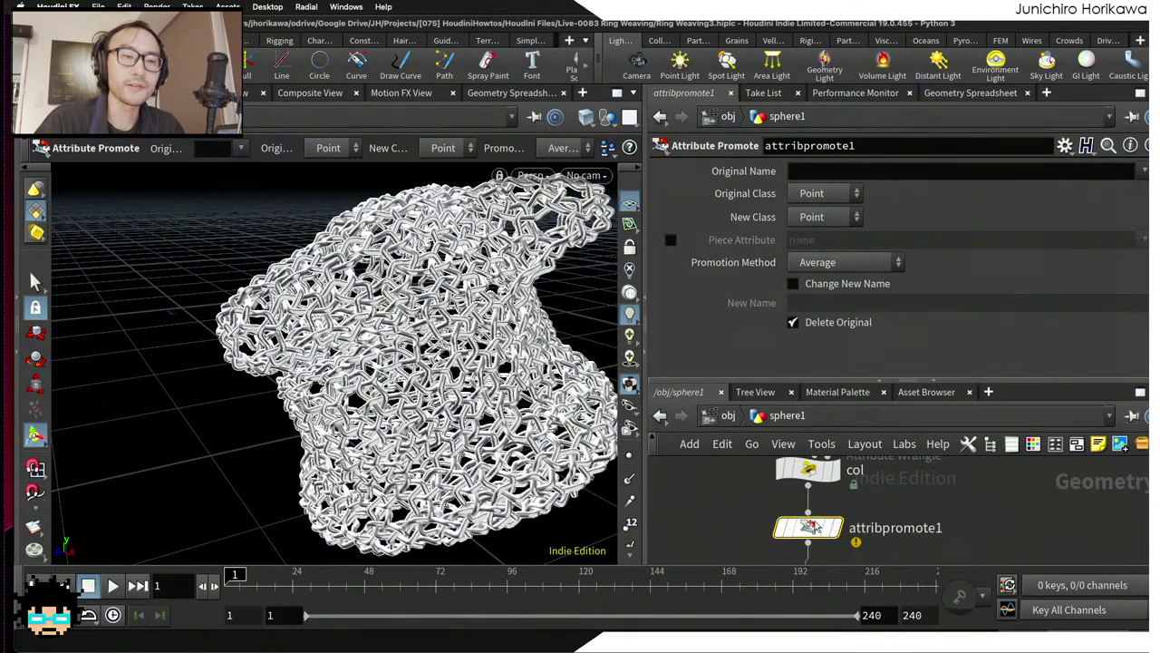
pyautogui.click(832, 196)
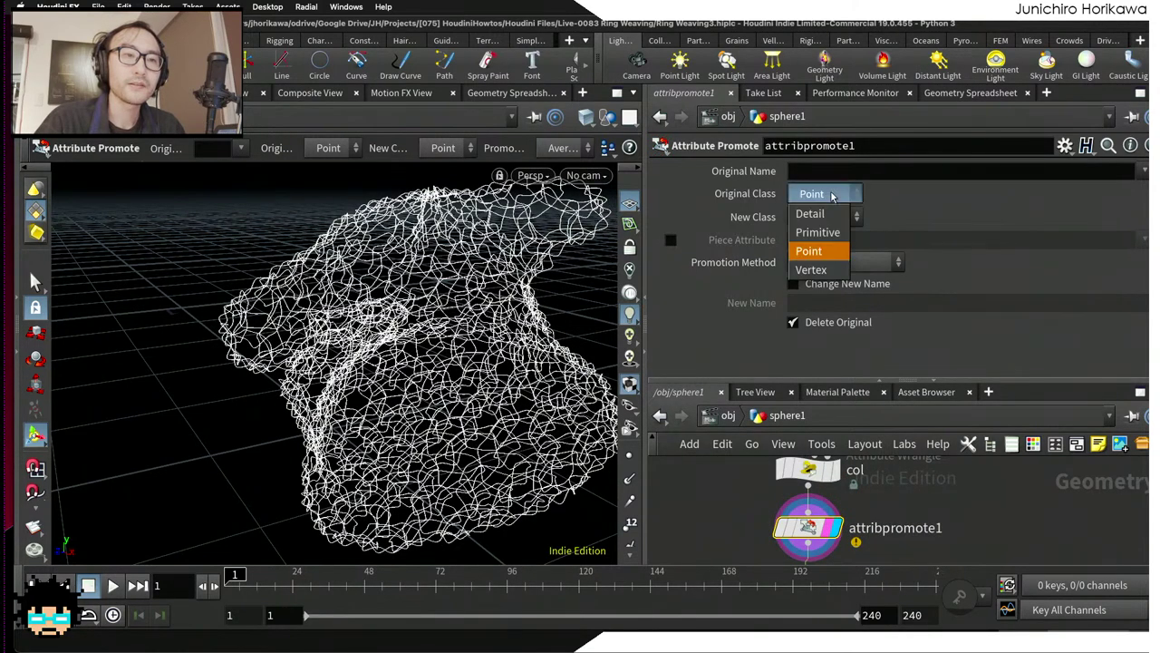
pyautogui.click(818, 232)
pyautogui.click(820, 169)
pyautogui.write('co')
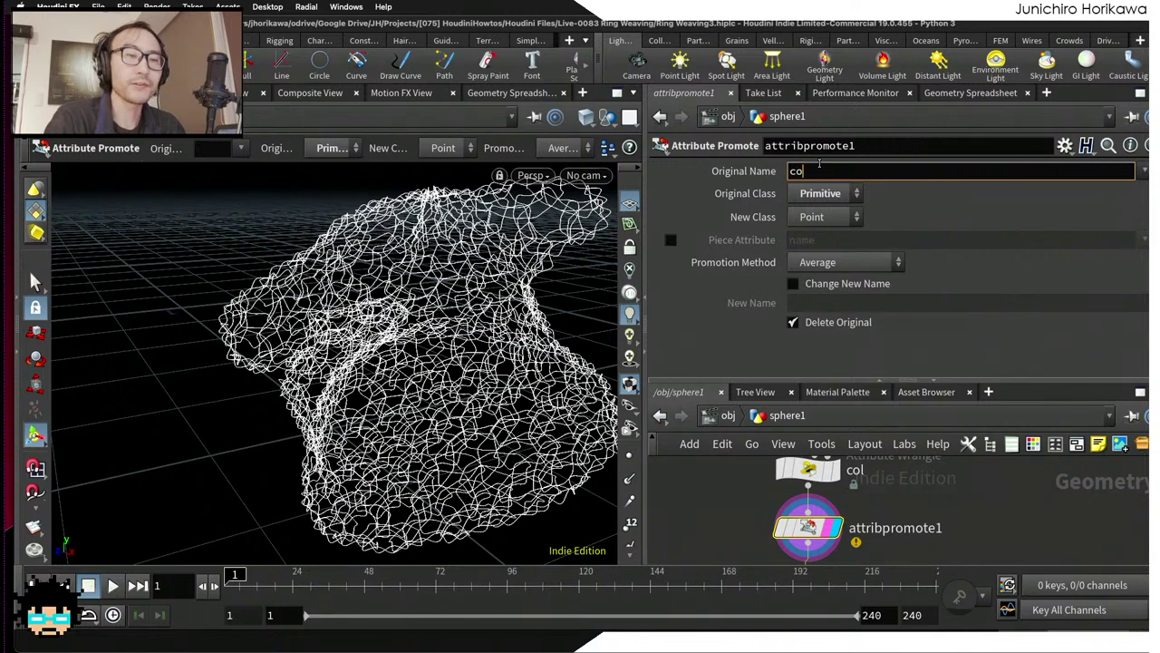
pyautogui.write('l')
pyautogui.press('Return')
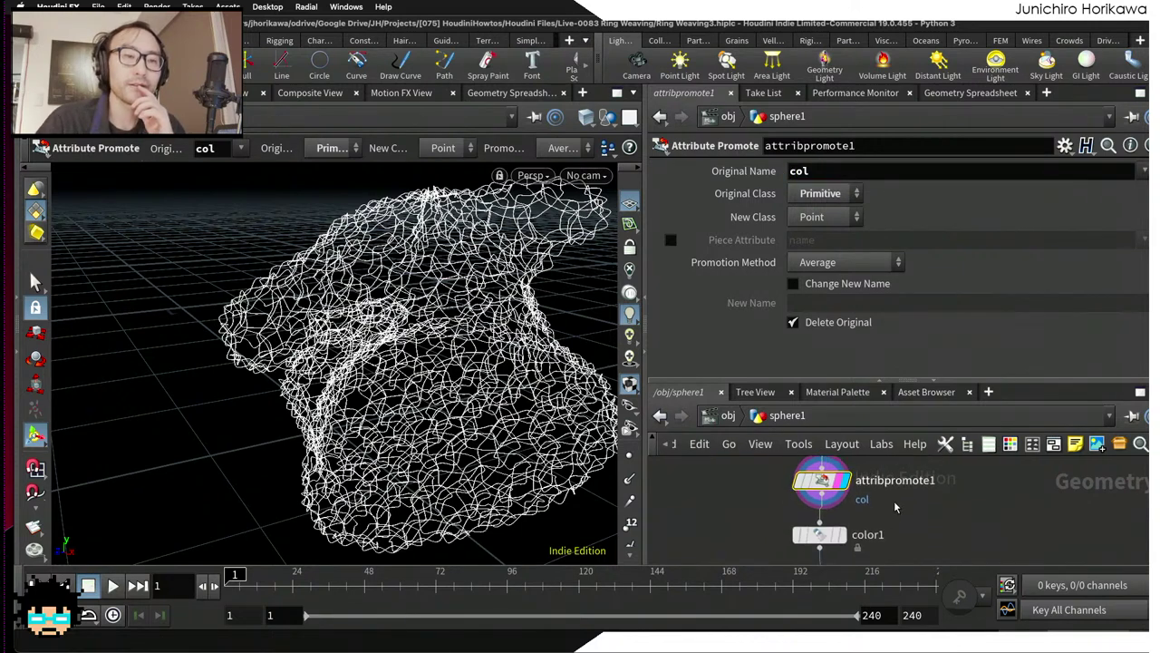
# Step: Set color1's class to Point and check attribpromote1's point col values in the Geometry Spreadsheet
pyautogui.scroll(1, 895, 506)
pyautogui.click(810, 505)
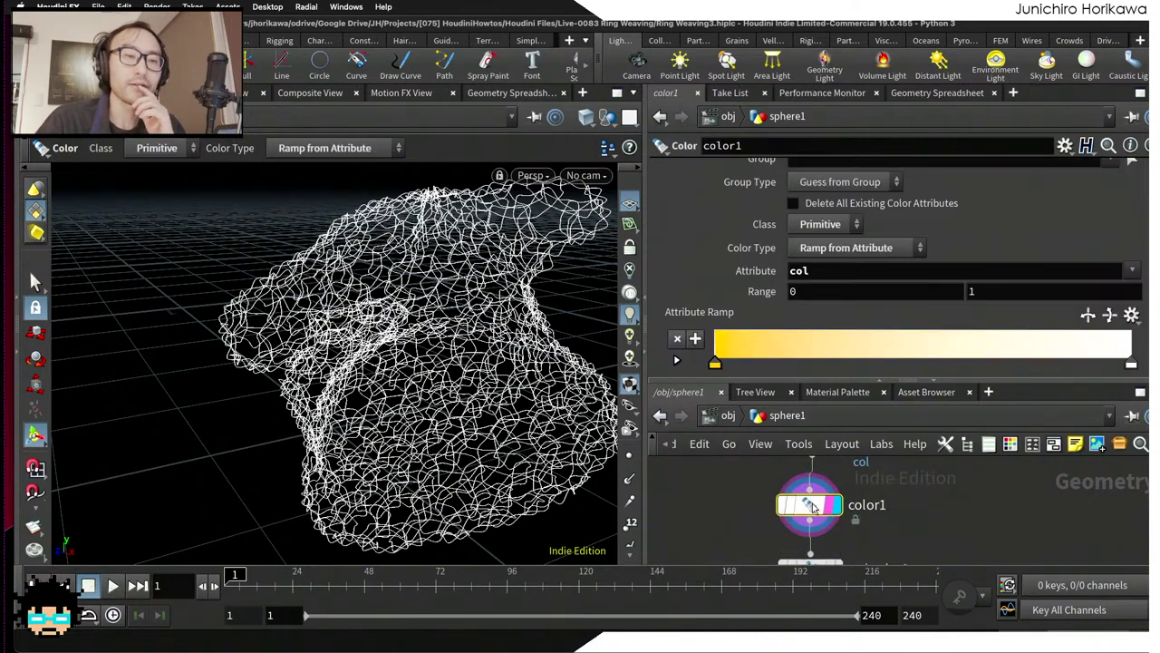
pyautogui.click(823, 227)
pyautogui.click(816, 282)
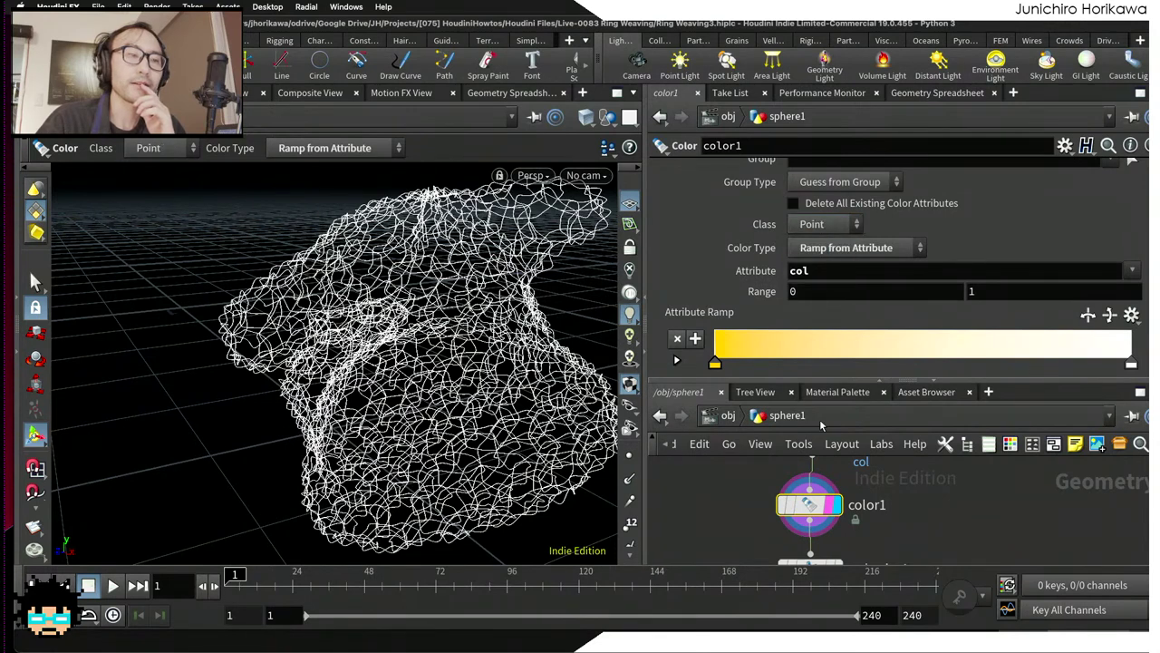
pyautogui.scroll(-1, 895, 506)
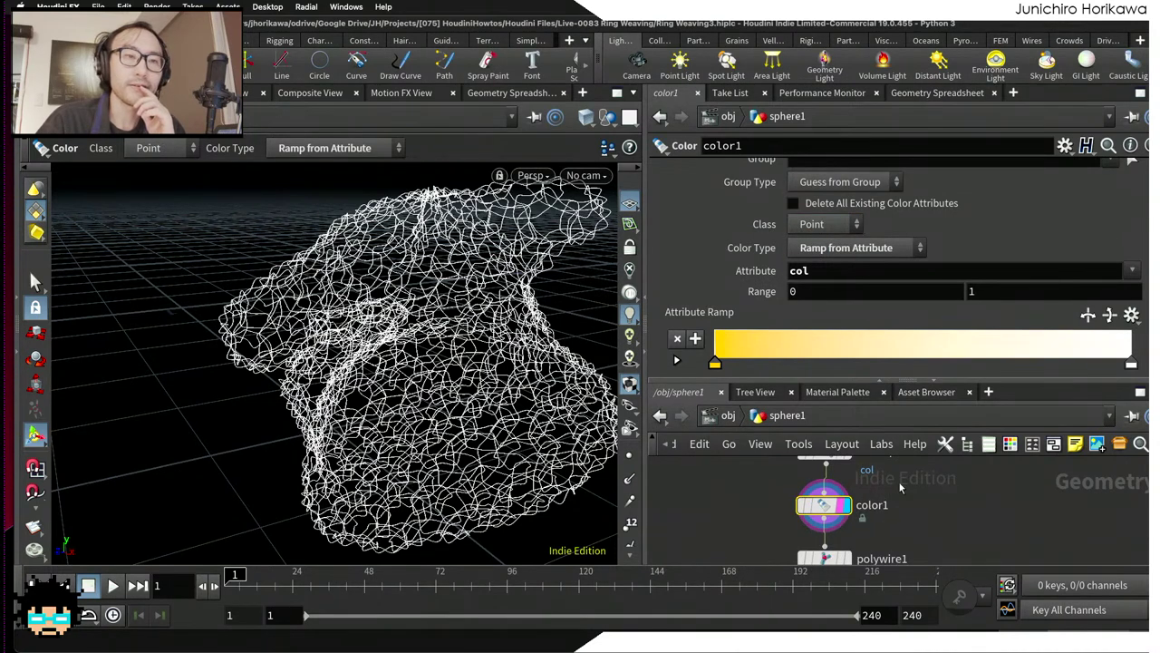
pyautogui.hotkey('ctrl', 'z')
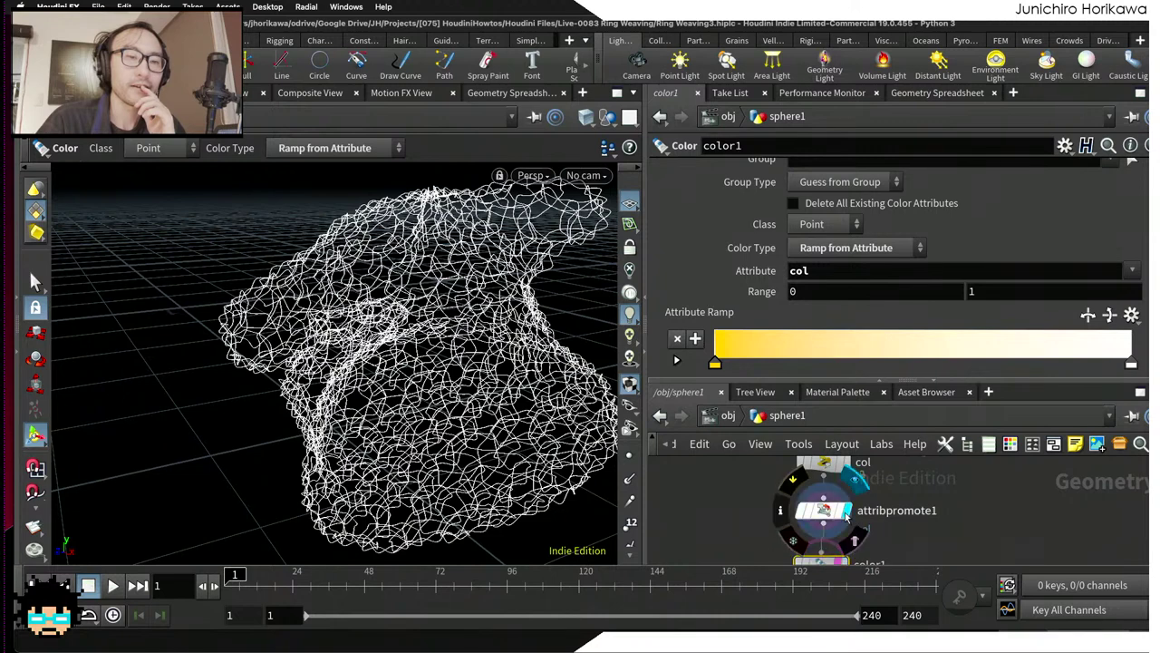
pyautogui.click(846, 512)
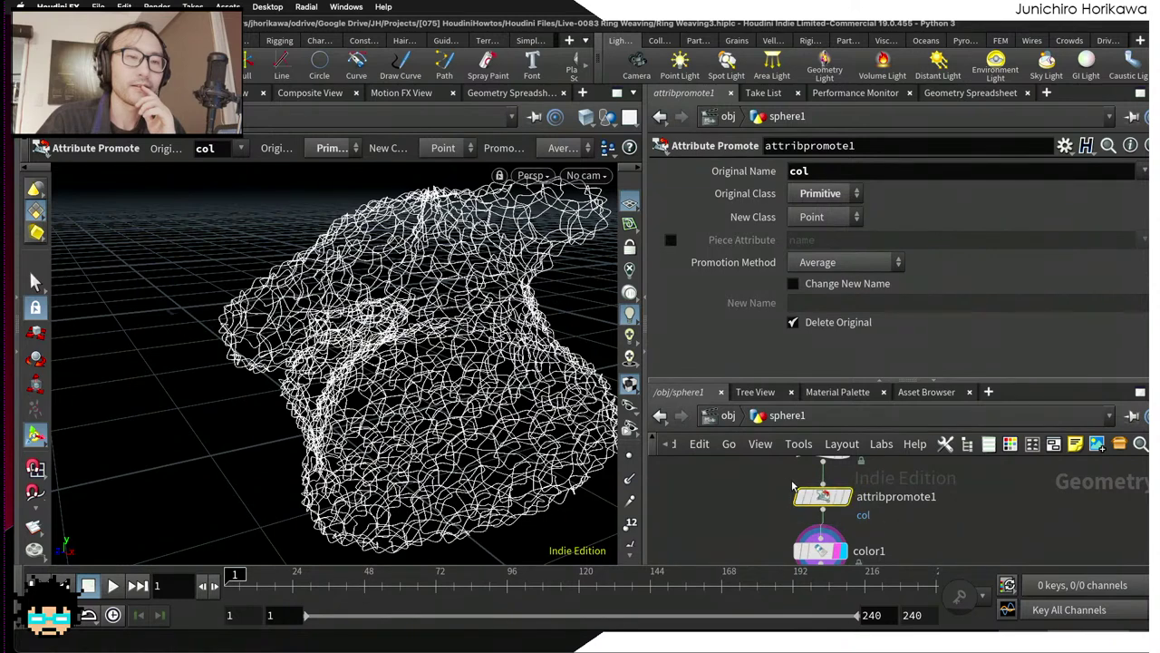
pyautogui.click(972, 94)
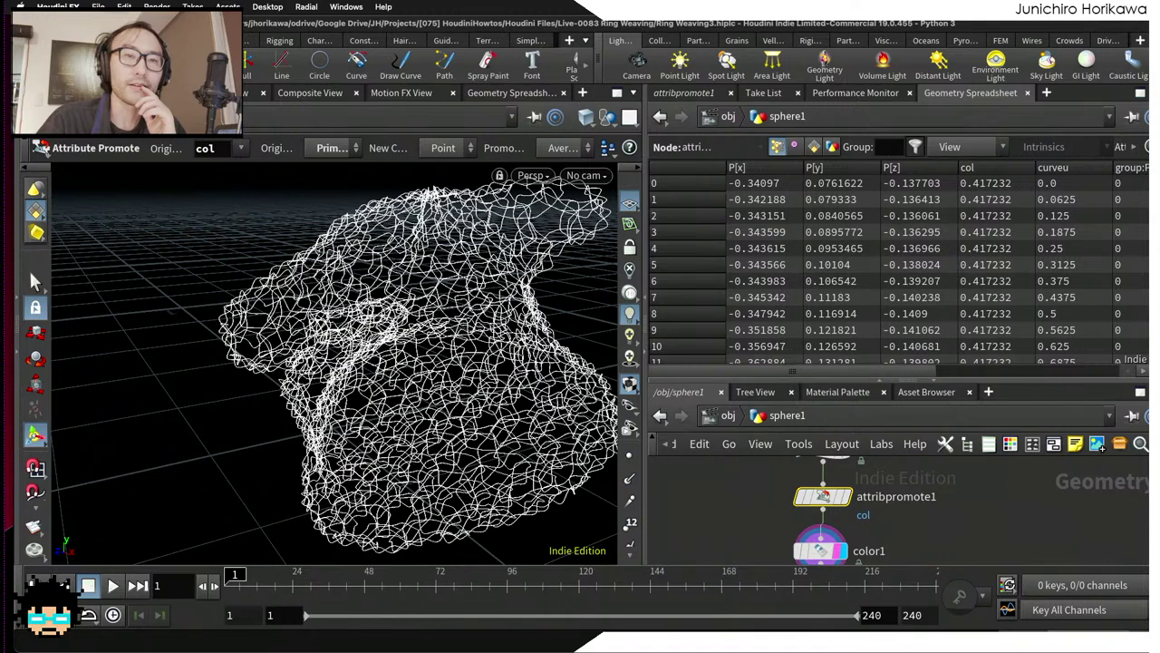
# Step: Preview color1's point colours on the curves, then display polywire1's tube geometry
pyautogui.moveTo(1146, 177); pyautogui.dragTo(1146, 363)
pyautogui.moveTo(798, 558); pyautogui.dragTo(798, 470, button='middle')
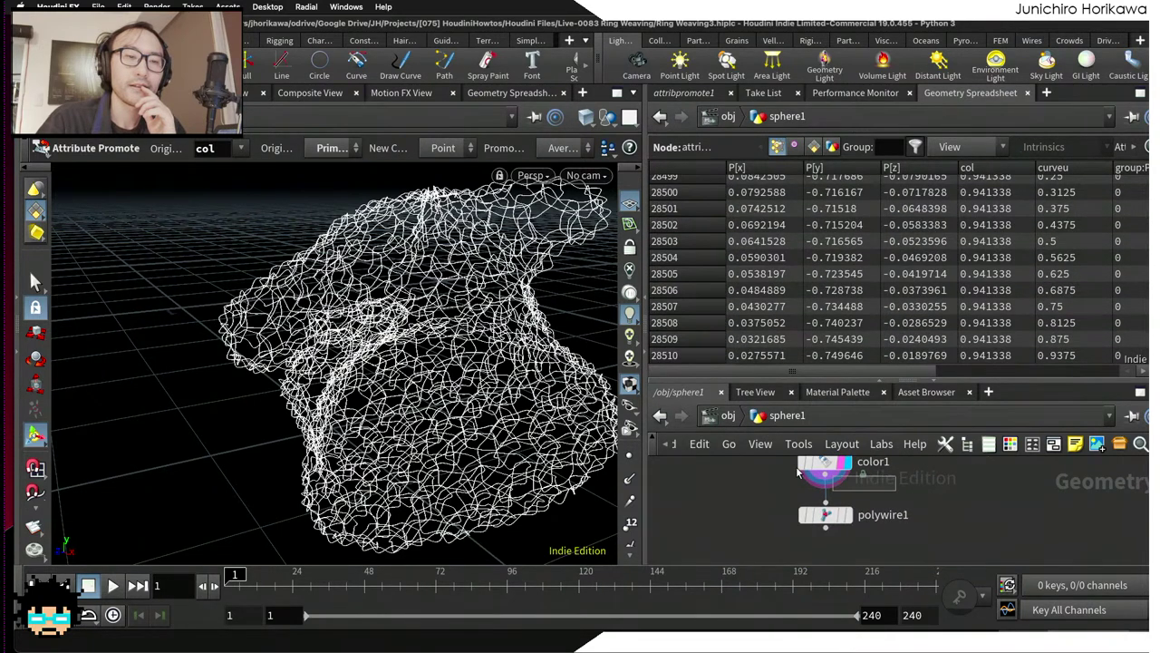
pyautogui.click(800, 471)
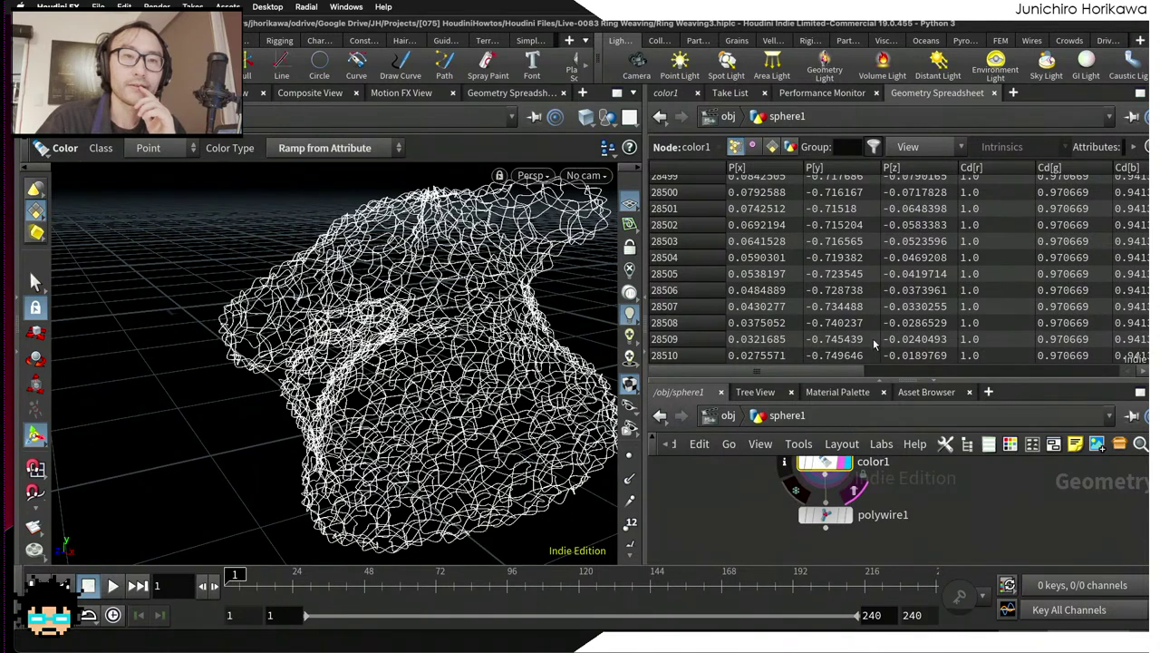
pyautogui.moveTo(866, 379); pyautogui.dragTo(932, 371)
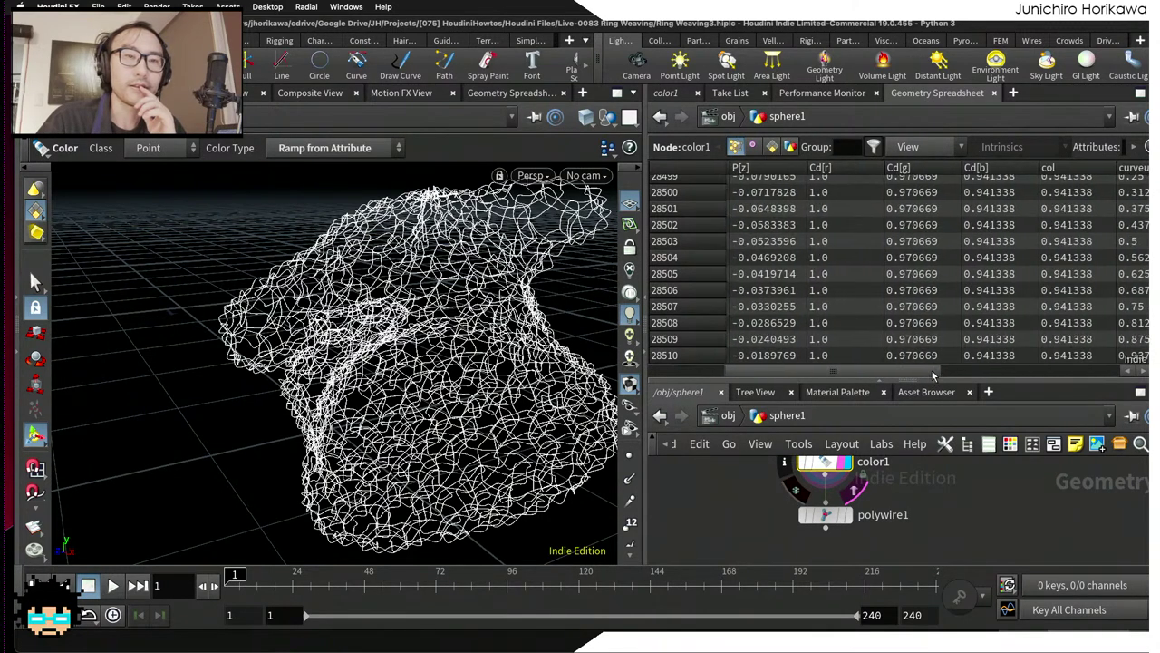
pyautogui.scroll(20, 865, 265)
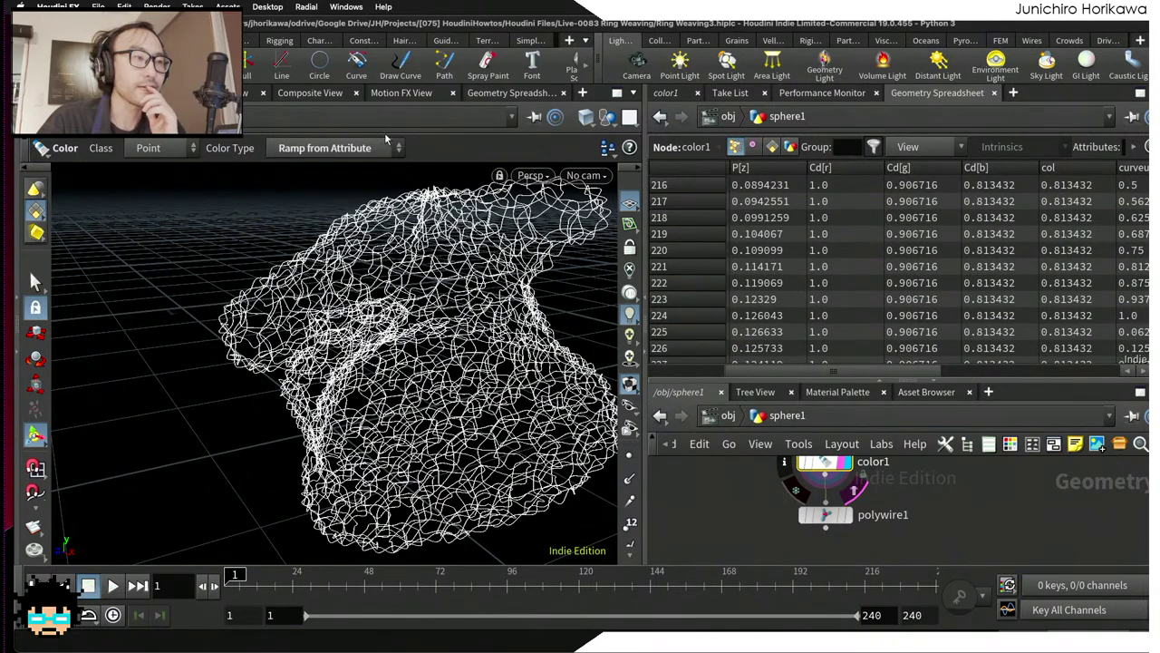
pyautogui.click(847, 464)
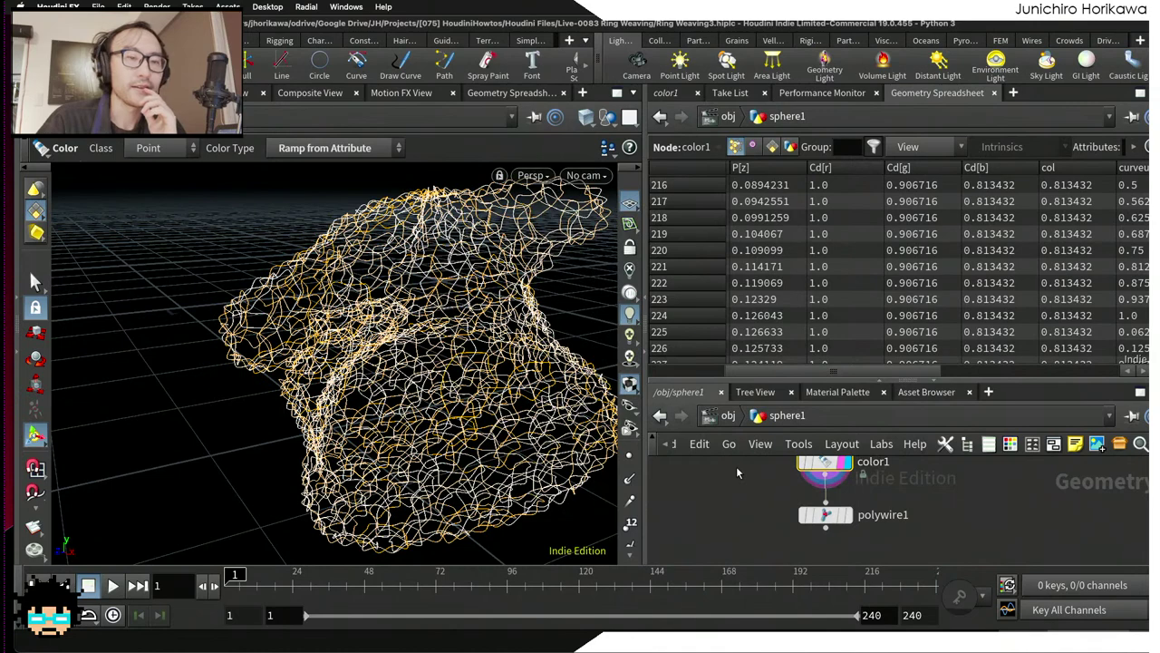
pyautogui.click(826, 515)
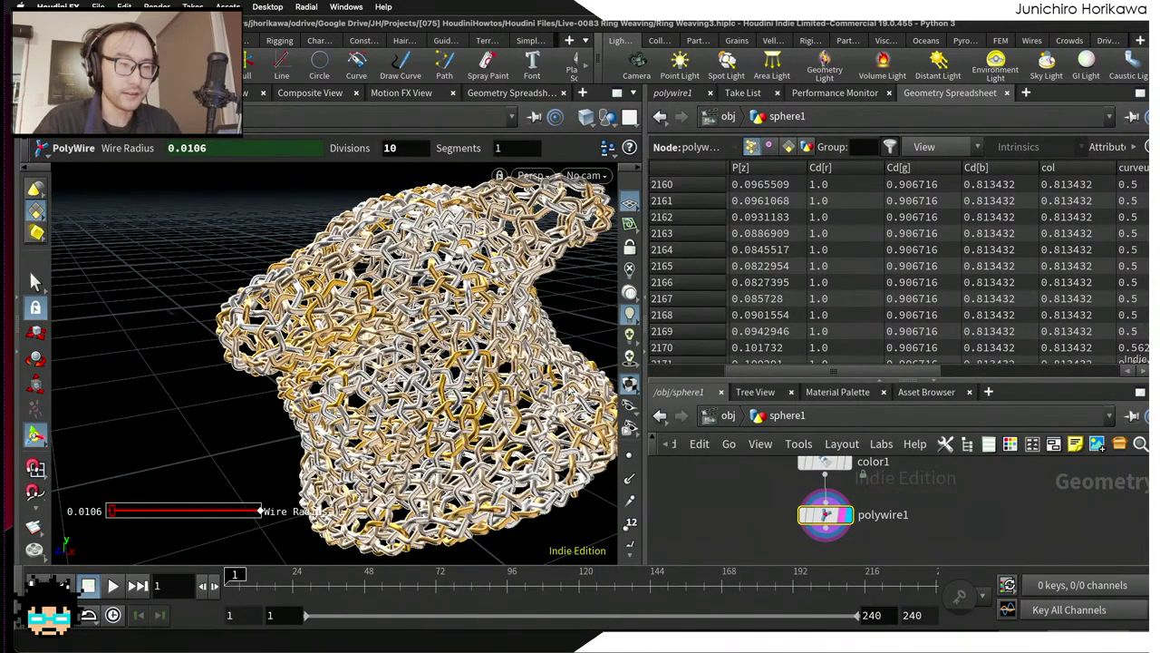
# Step: Tumble the gold-and-white pig-head lattice to inspect it, then select the switch1 node
pyautogui.moveTo(644, 426); pyautogui.dragTo(739, 426)
pyautogui.press('Escape')
pyautogui.moveTo(547, 360); pyautogui.dragTo(490, 344)
pyautogui.scroll(5, 517, 345)
pyautogui.scroll(-5, 544, 327)
pyautogui.press('Return')
pyautogui.moveTo(807, 368); pyautogui.dragTo(807, 265)
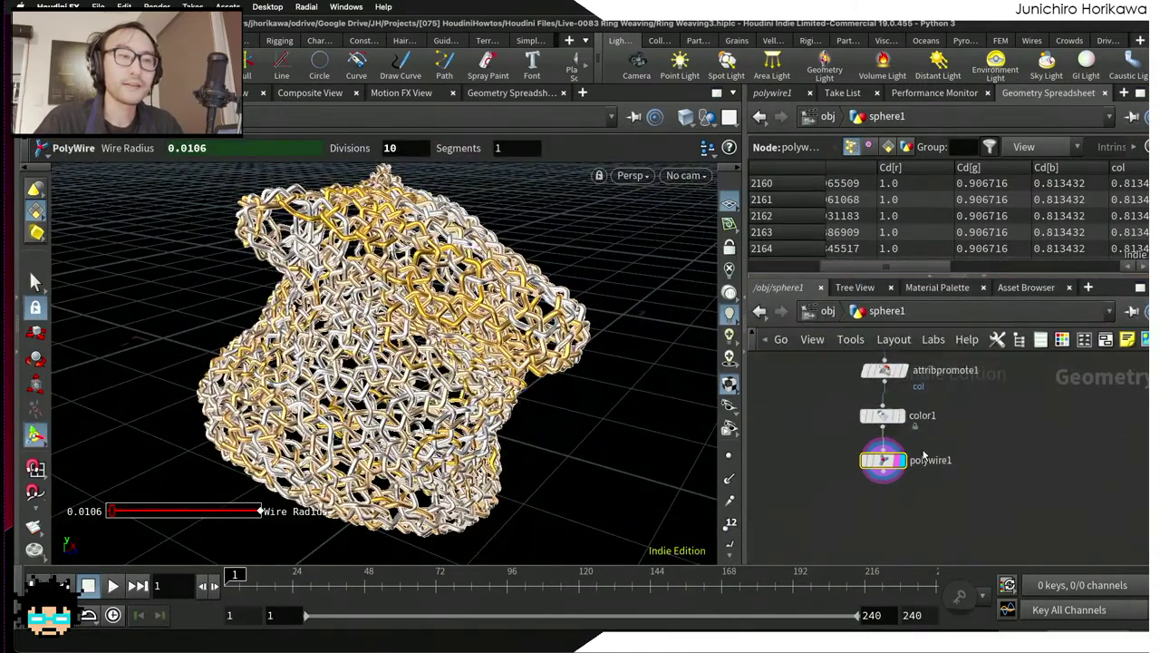
pyautogui.scroll(-4, 961, 426)
pyautogui.middleClick(906, 434)
pyautogui.scroll(8, 870, 444)
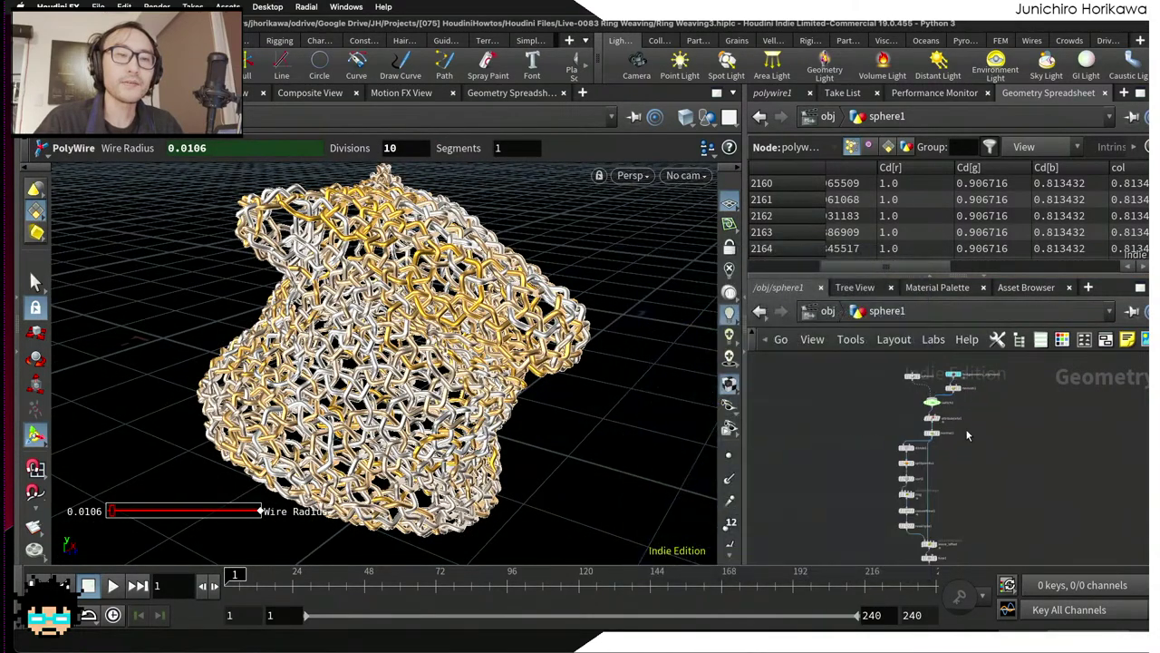
pyautogui.click(905, 463)
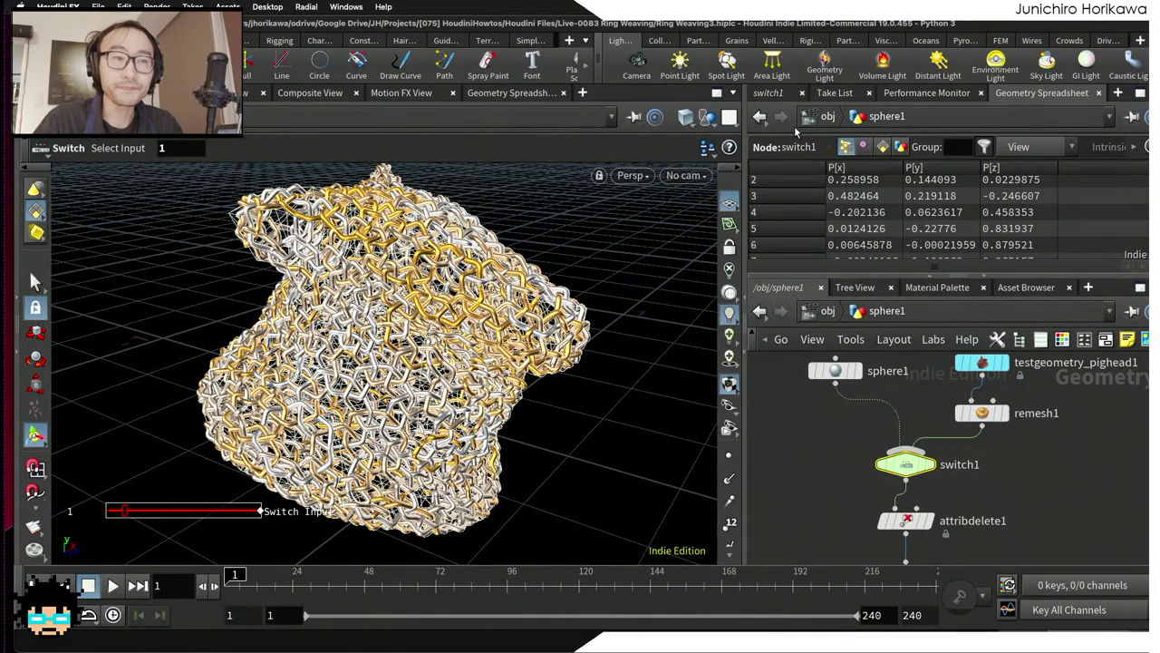
# Step: Set switch1's Select Input to 0 and inspect the woven ring sphere
pyautogui.click(776, 93)
pyautogui.moveTo(974, 170); pyautogui.dragTo(956, 171)
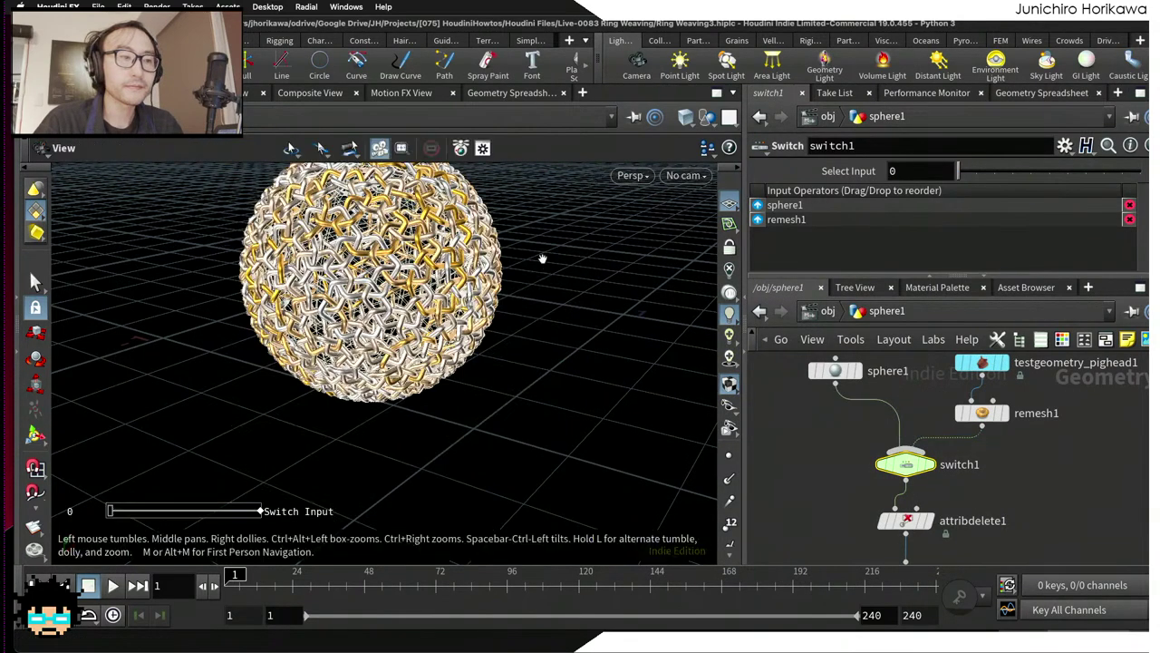
pyautogui.press('Escape')
pyautogui.scroll(5, 435, 344)
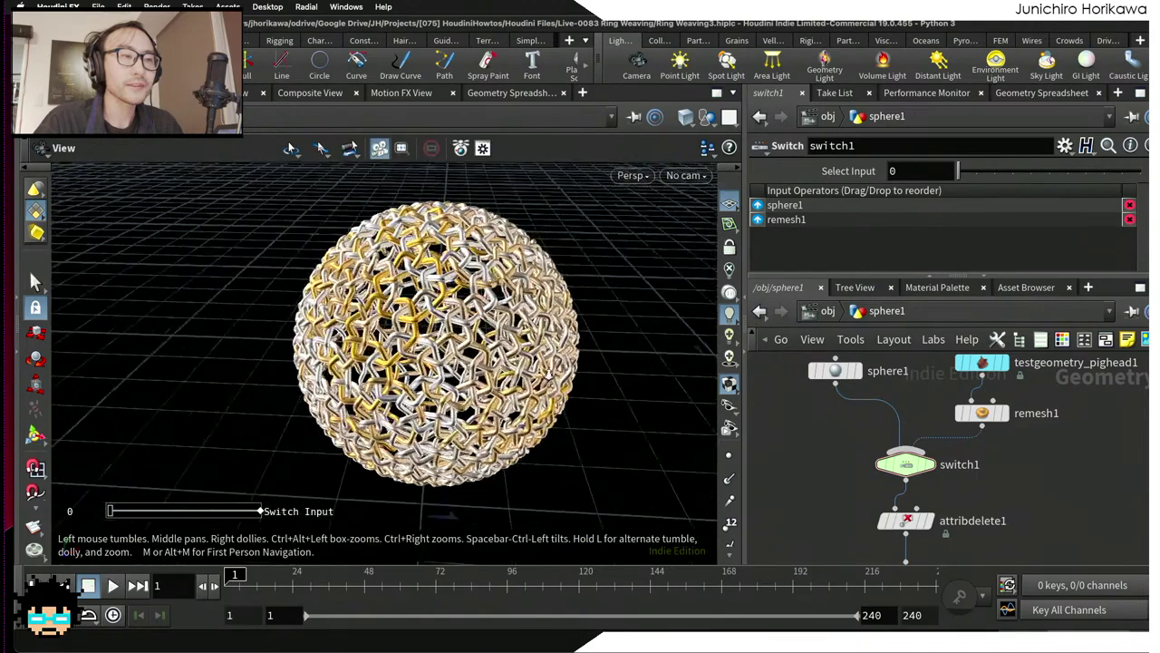
pyautogui.moveTo(436, 344); pyautogui.dragTo(417, 376)
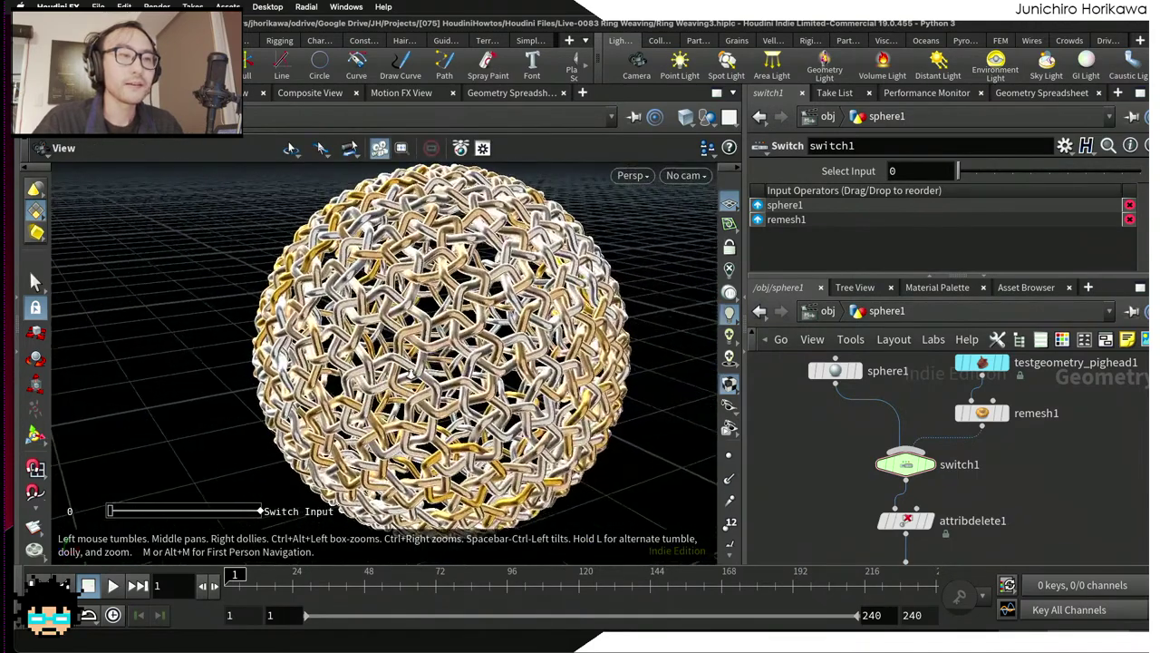
pyautogui.press('Return')
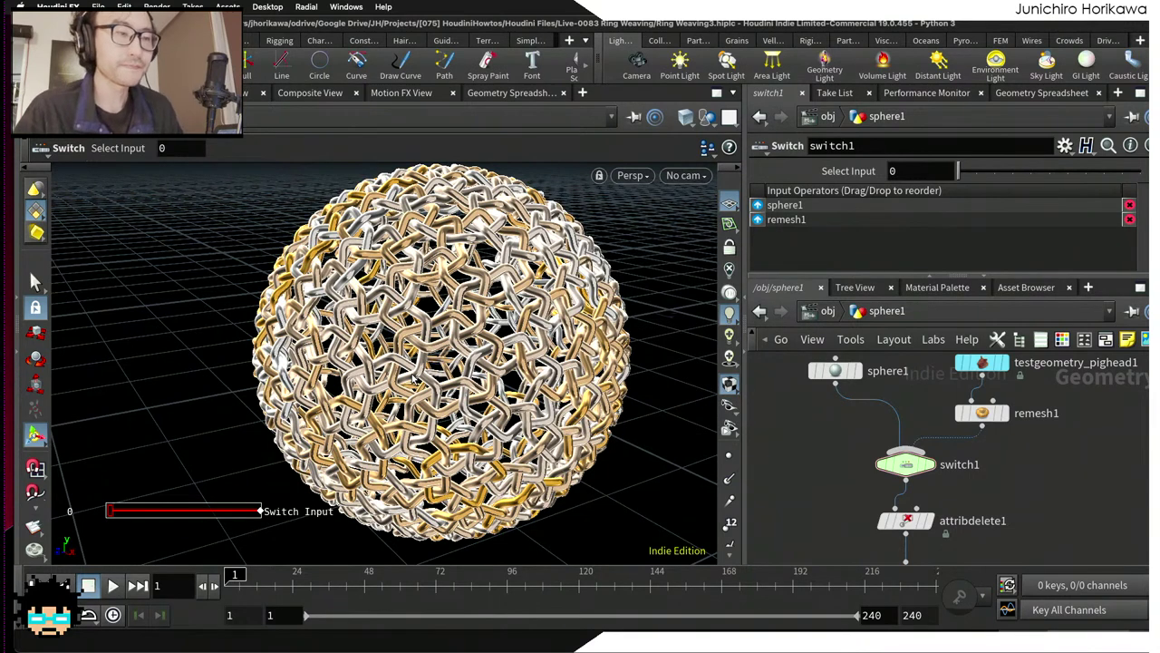
# Step: Select the ring and wave_offset wrangle nodes and tumble the sphere slightly
pyautogui.scroll(-3, 817, 447)
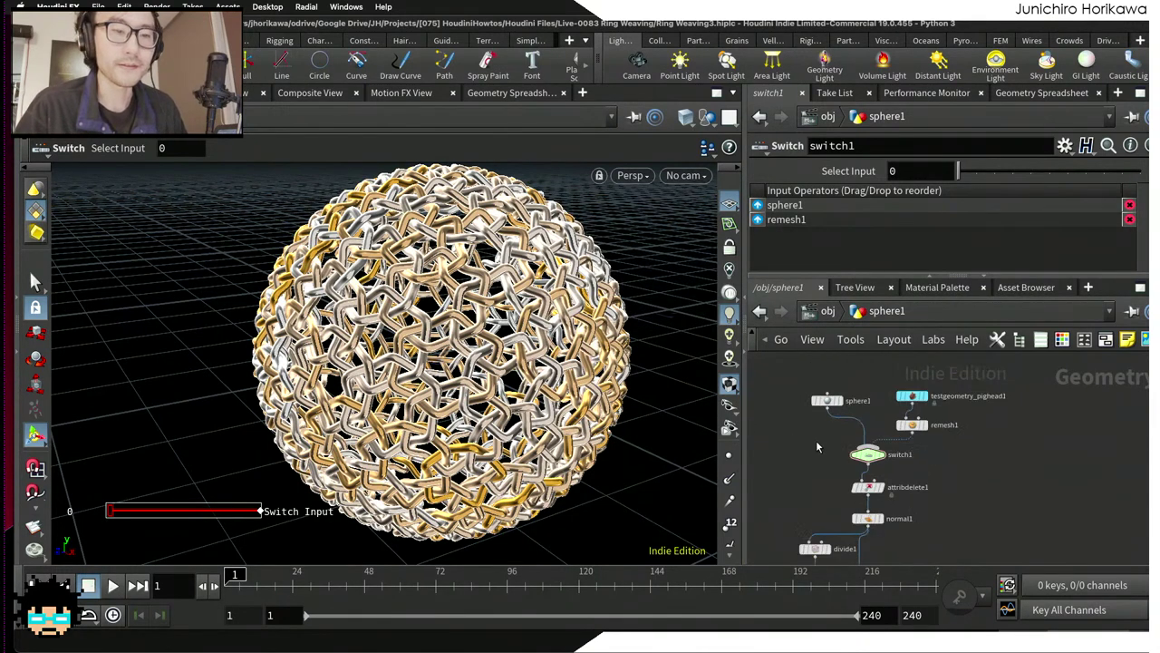
pyautogui.scroll(-5, 816, 447)
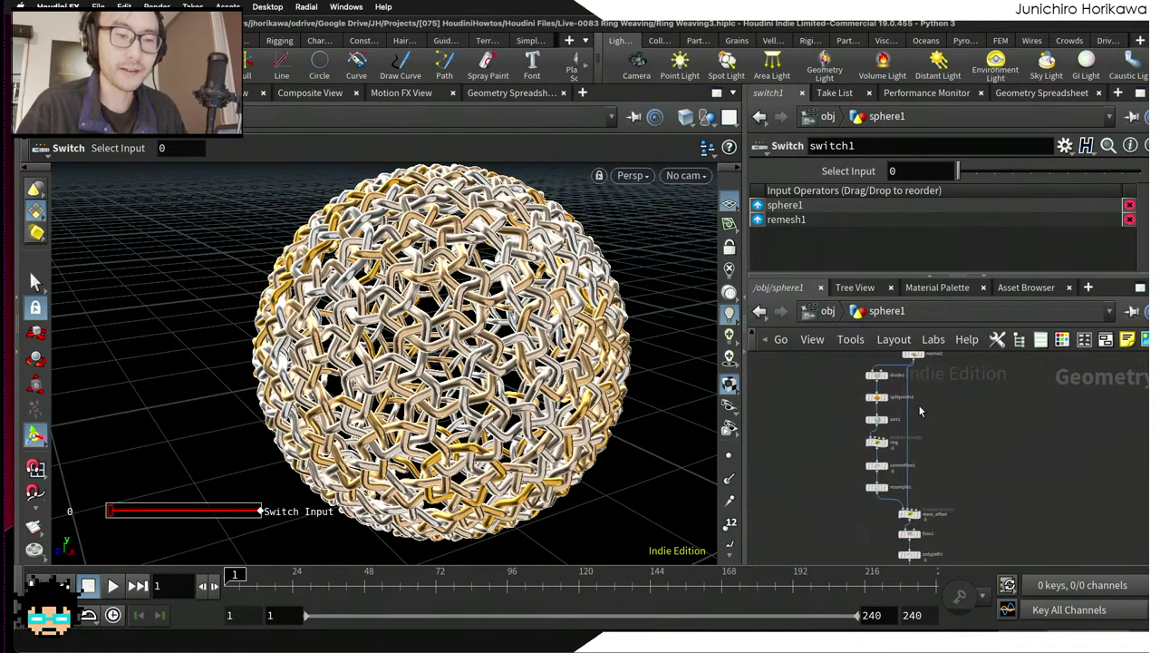
pyautogui.scroll(3, 920, 411)
pyautogui.click(843, 405)
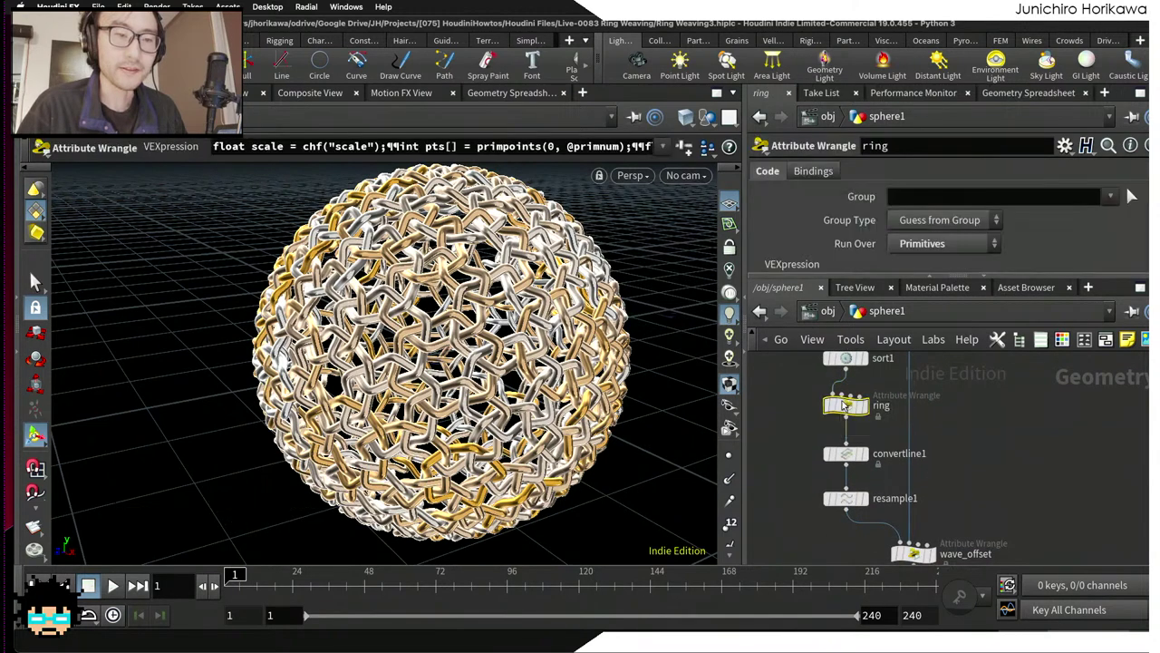
pyautogui.scroll(-3, 843, 405)
pyautogui.click(877, 456)
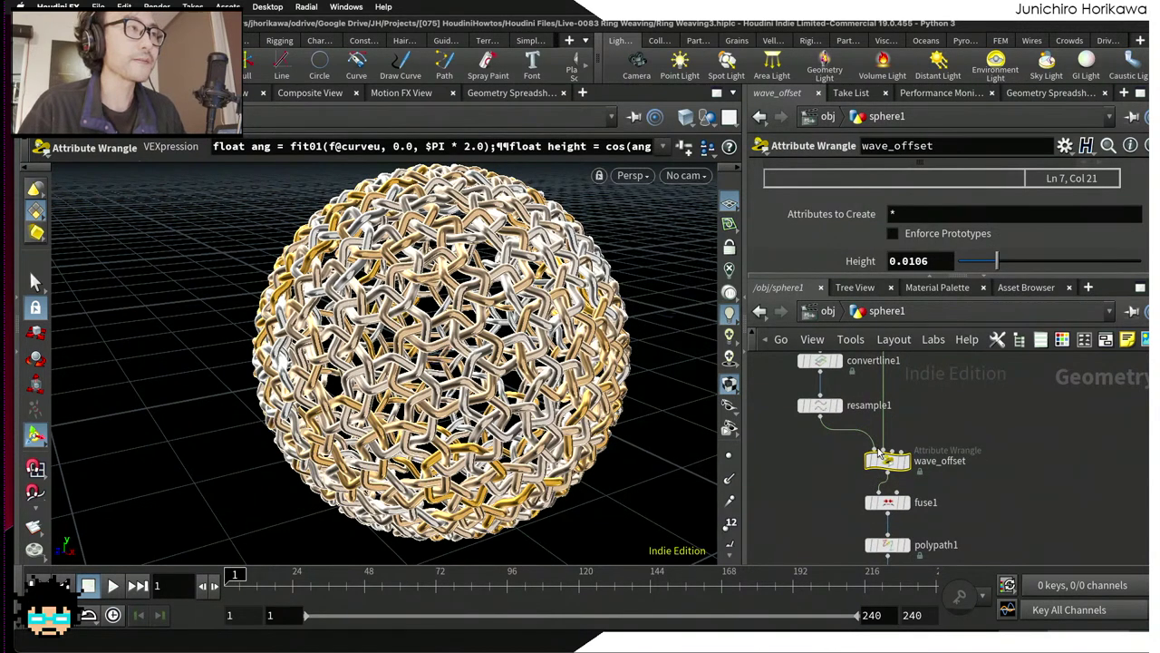
pyautogui.press('Escape')
pyautogui.moveTo(587, 349); pyautogui.dragTo(515, 295)
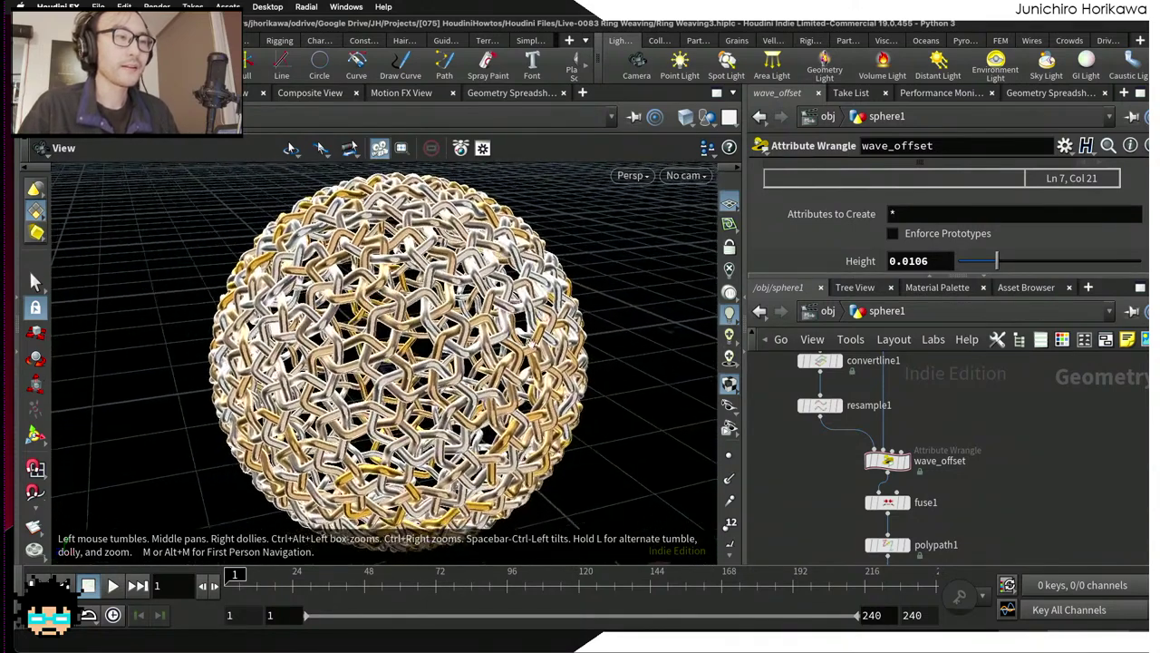
pyautogui.press('Return')
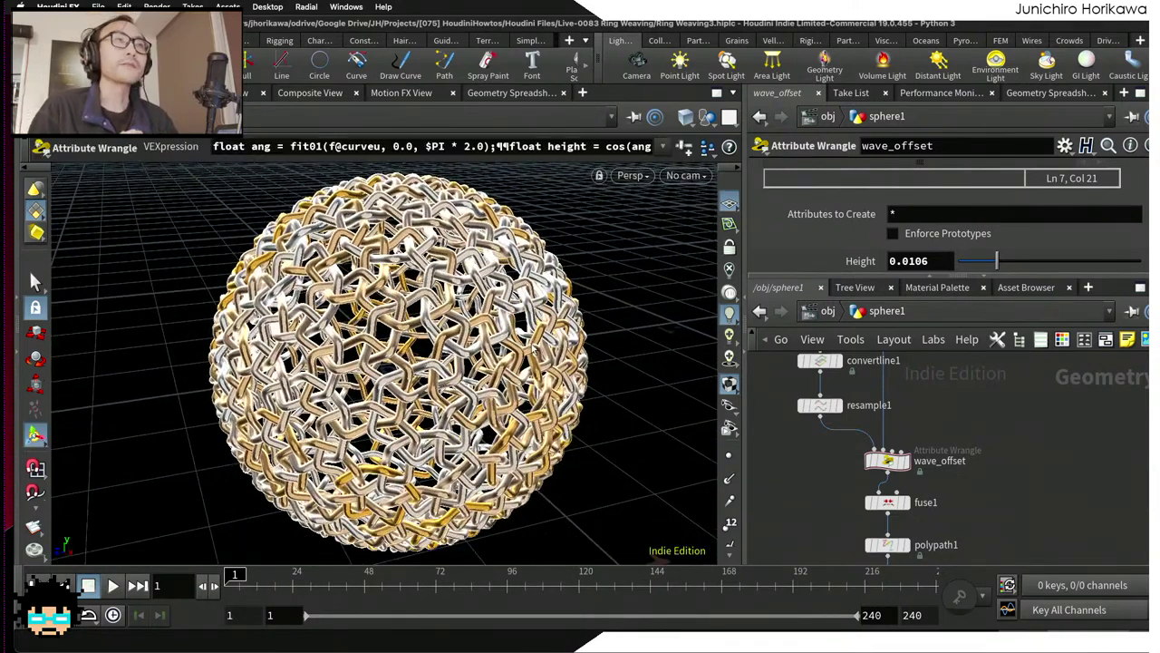